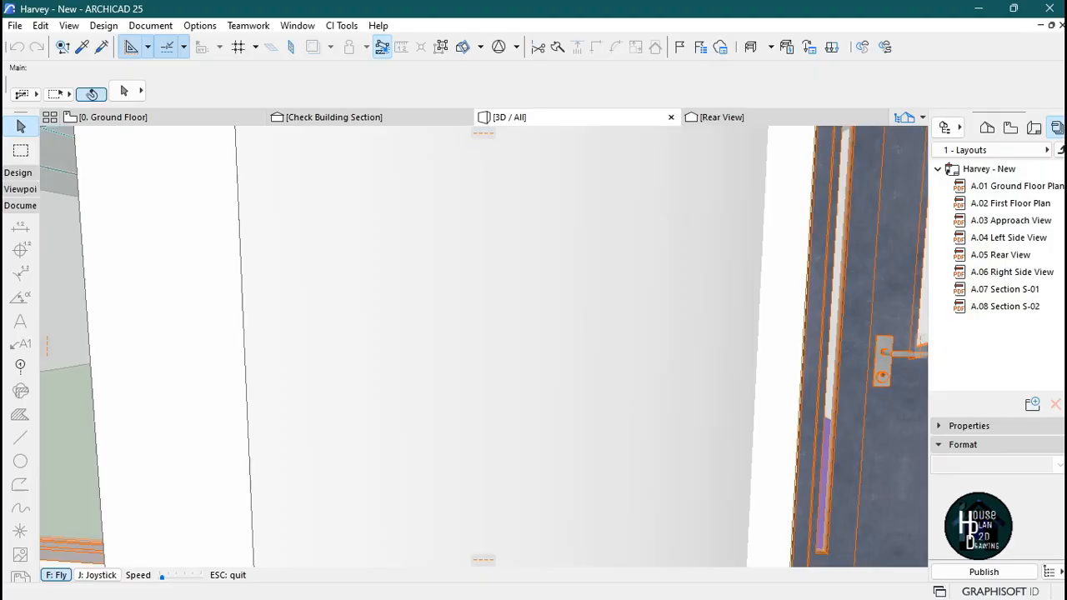
Zoom into the ground floor plan to examine the living room and surrounding rooms.
key("Down")
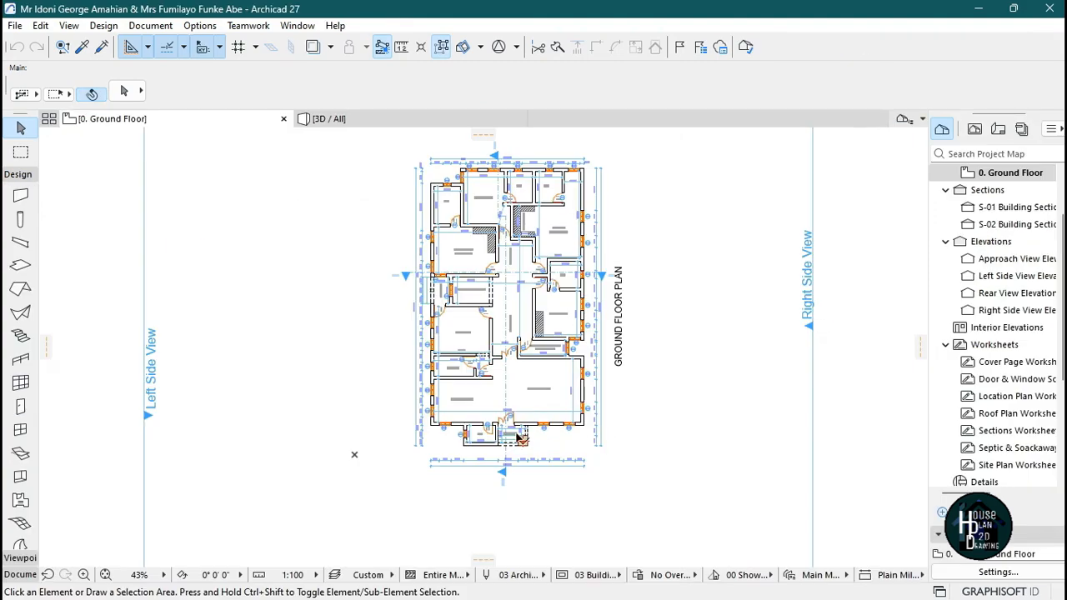
scroll(487, 395, "up", 5)
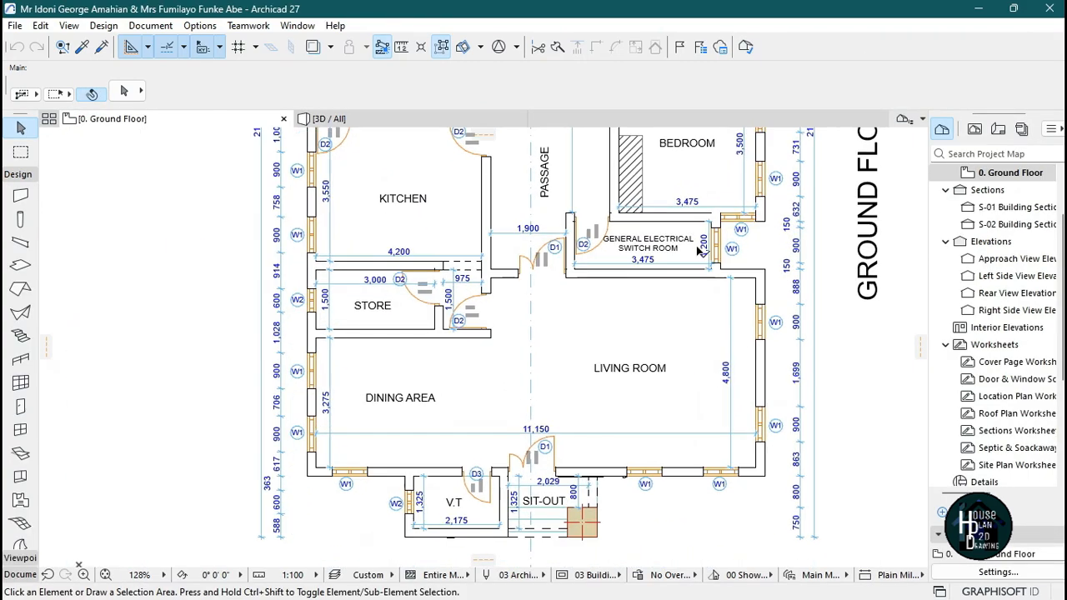
scroll(558, 358, "down", 5)
scroll(600, 334, "up", 5)
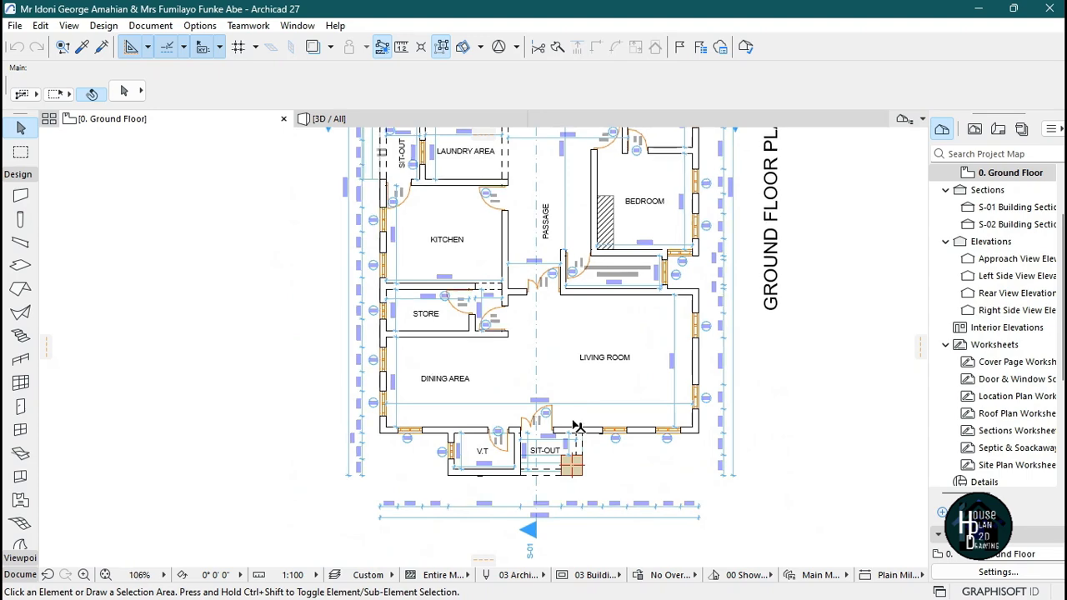
scroll(550, 398, "down", 2)
scroll(526, 352, "up", 1)
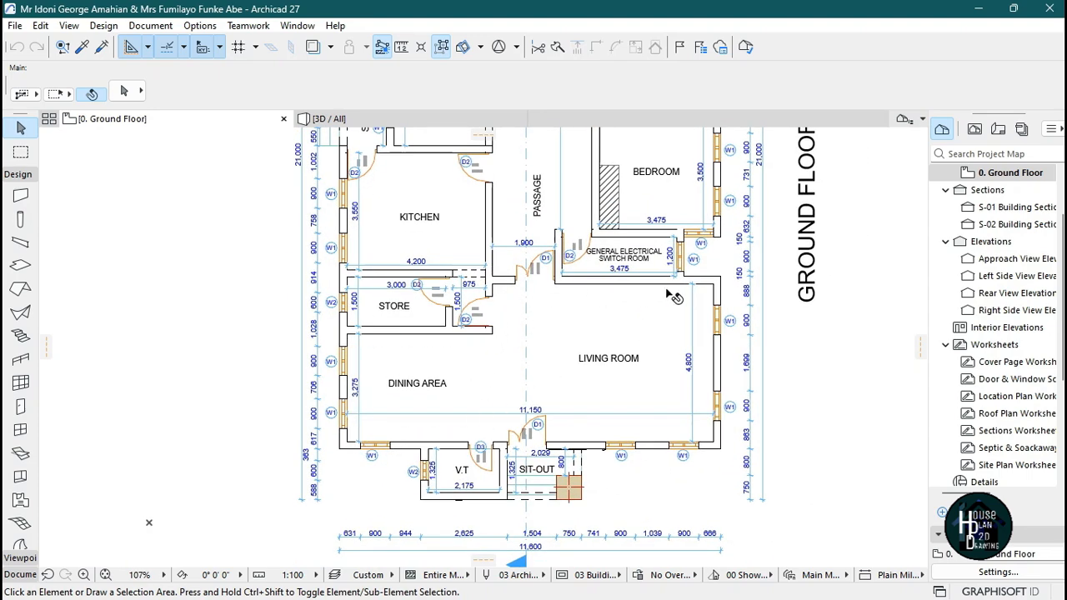
scroll(609, 358, "up", 2)
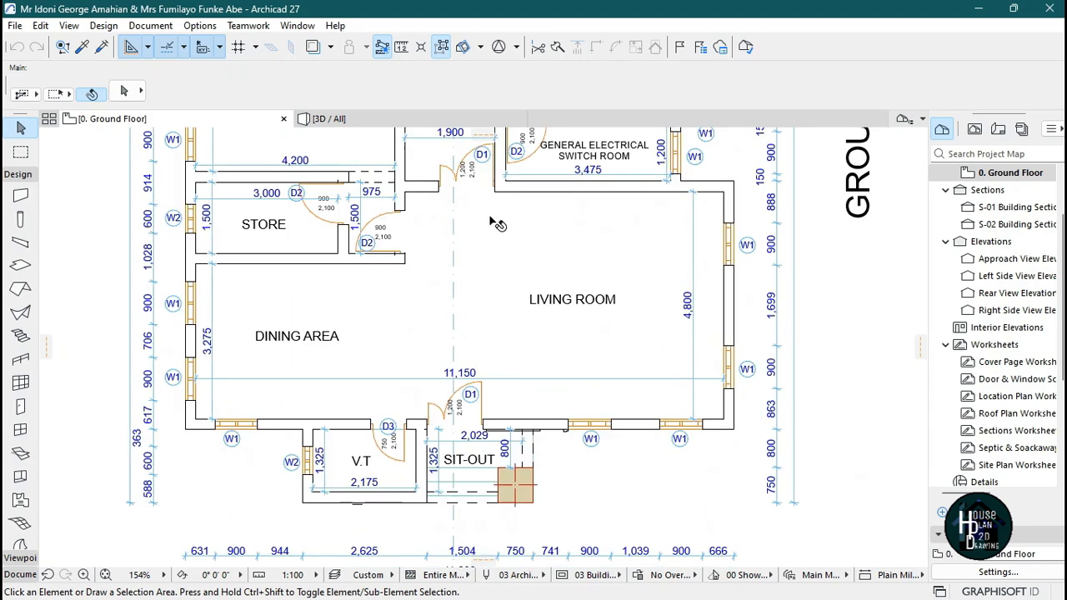
Open the 3D view and circle the house exterior in fly mode.
left_click(410, 119)
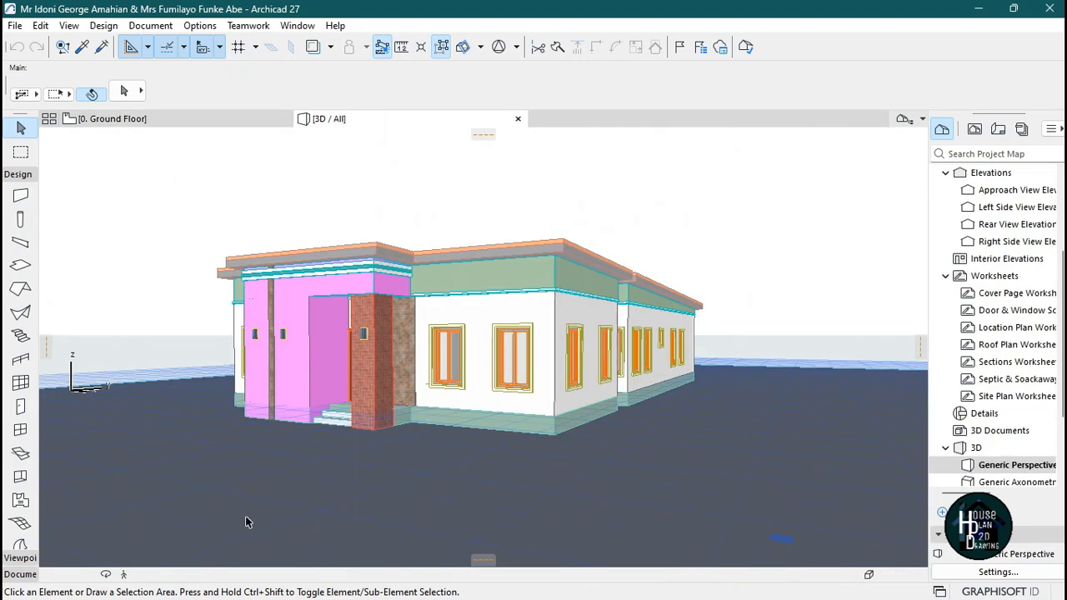
key("shift+F3")
key("Left")
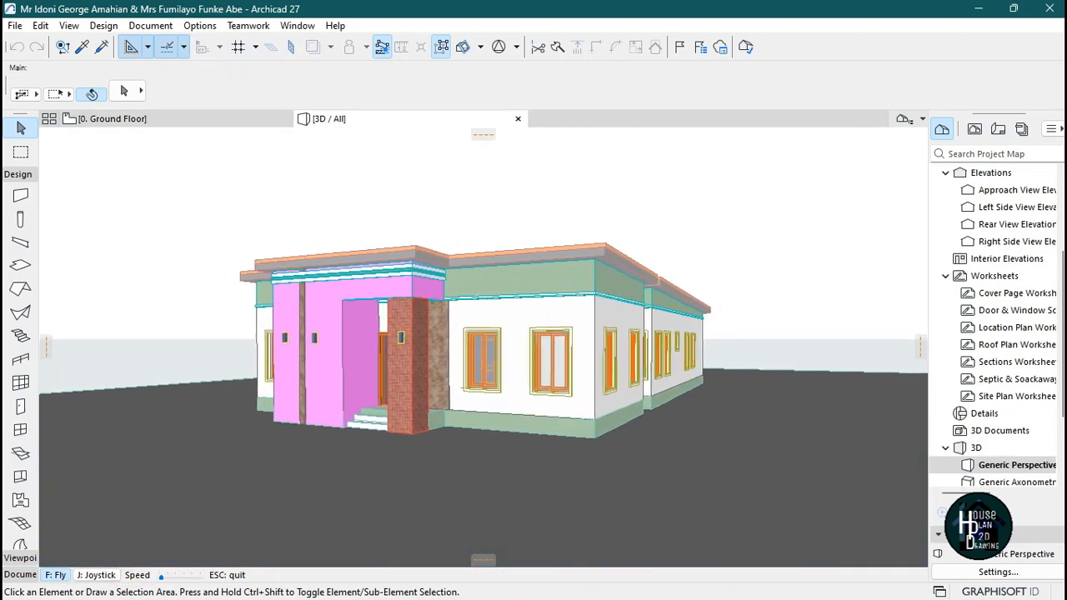
key("Left")
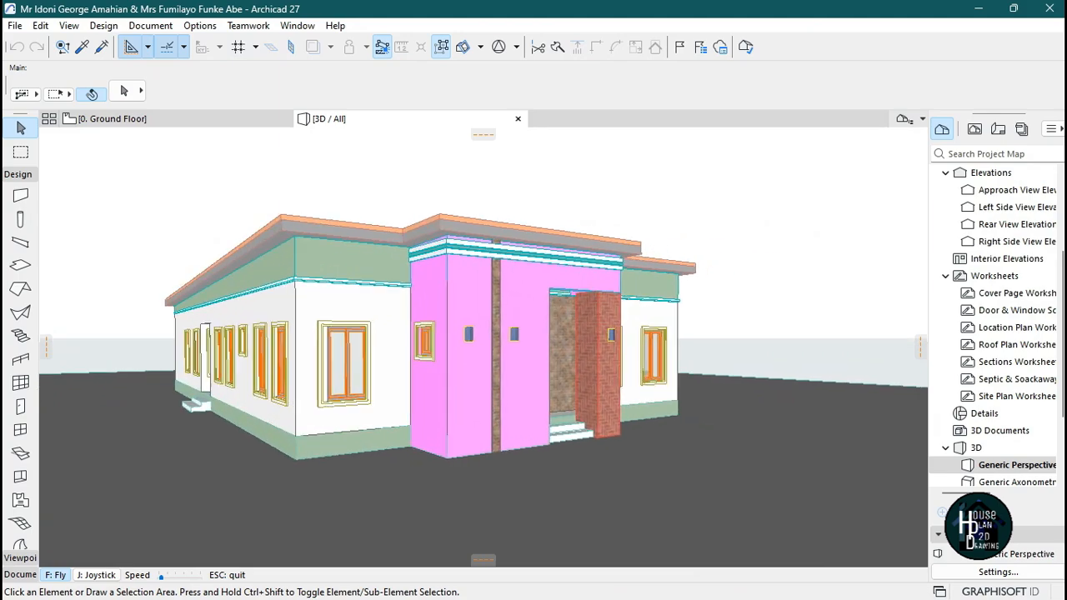
key("Left")
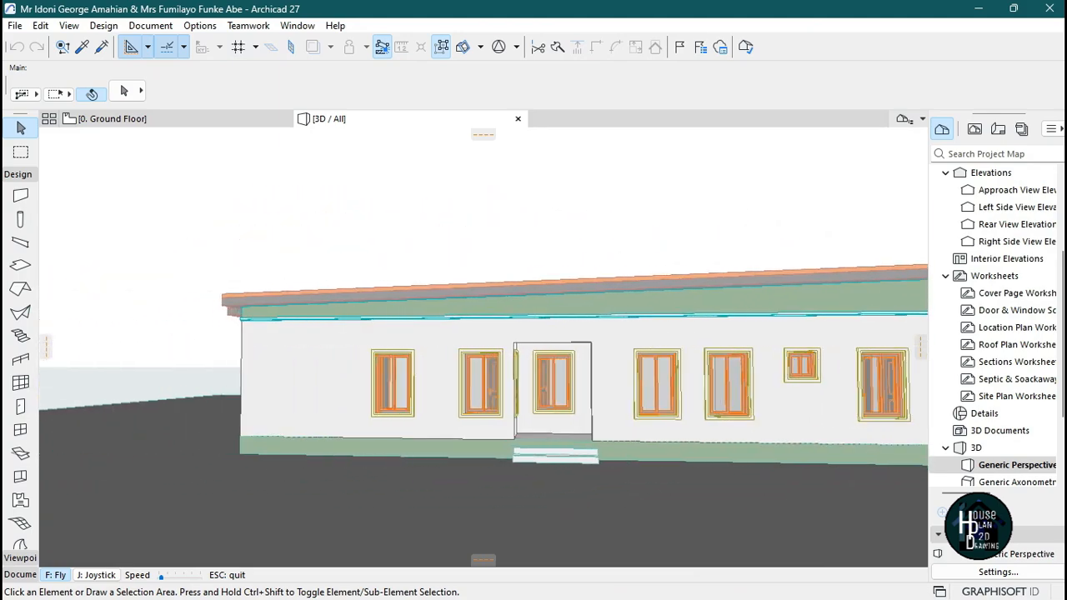
key("Left")
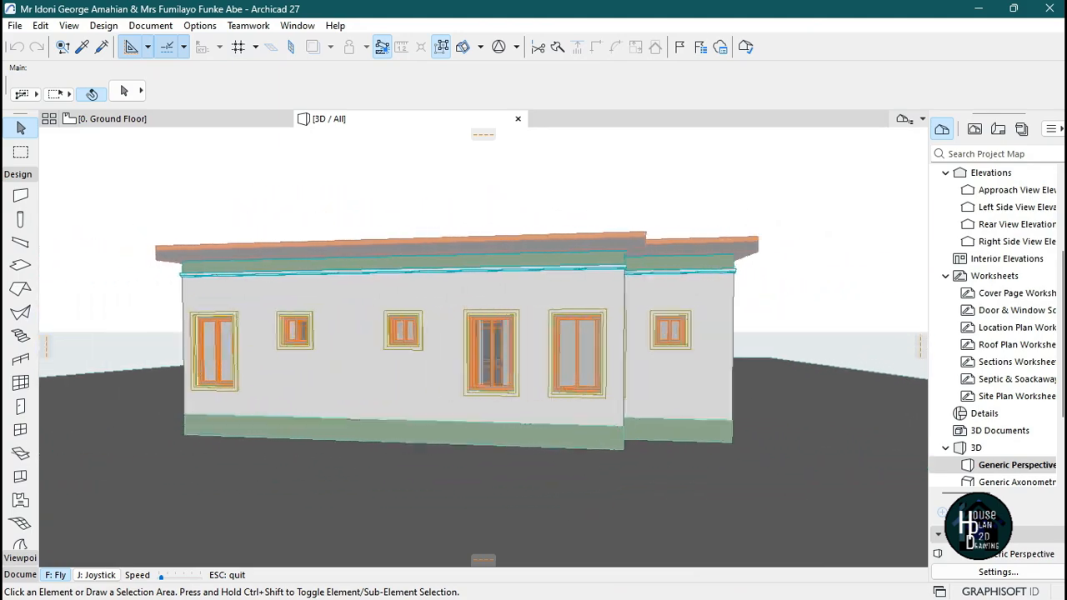
key("Left")
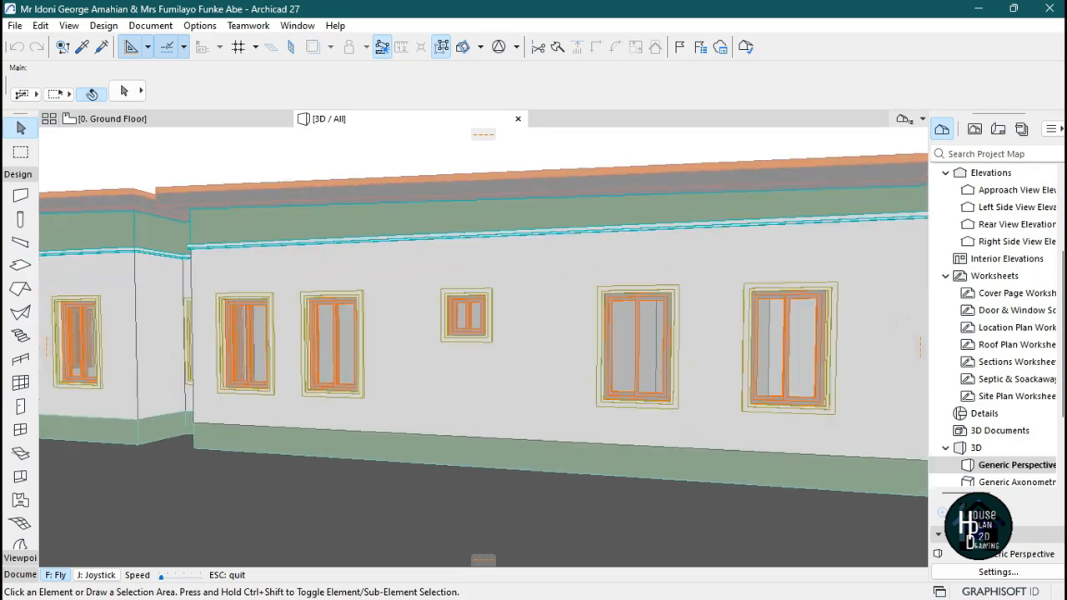
key("Left")
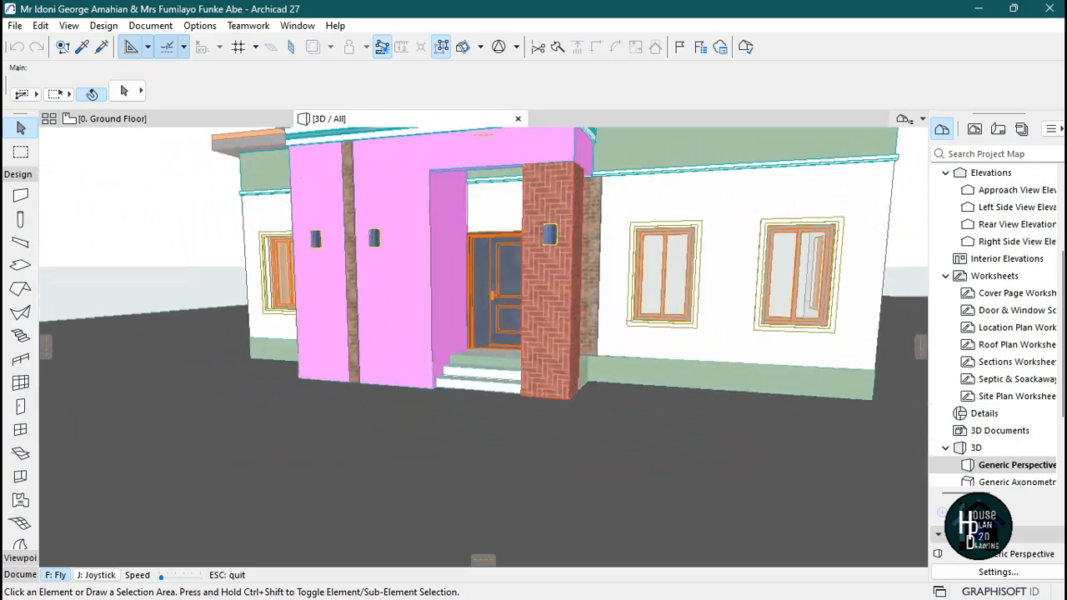
Fly into the house to inspect the interior rooms, come back outside and leave fly mode.
key("Up")
key("Up")
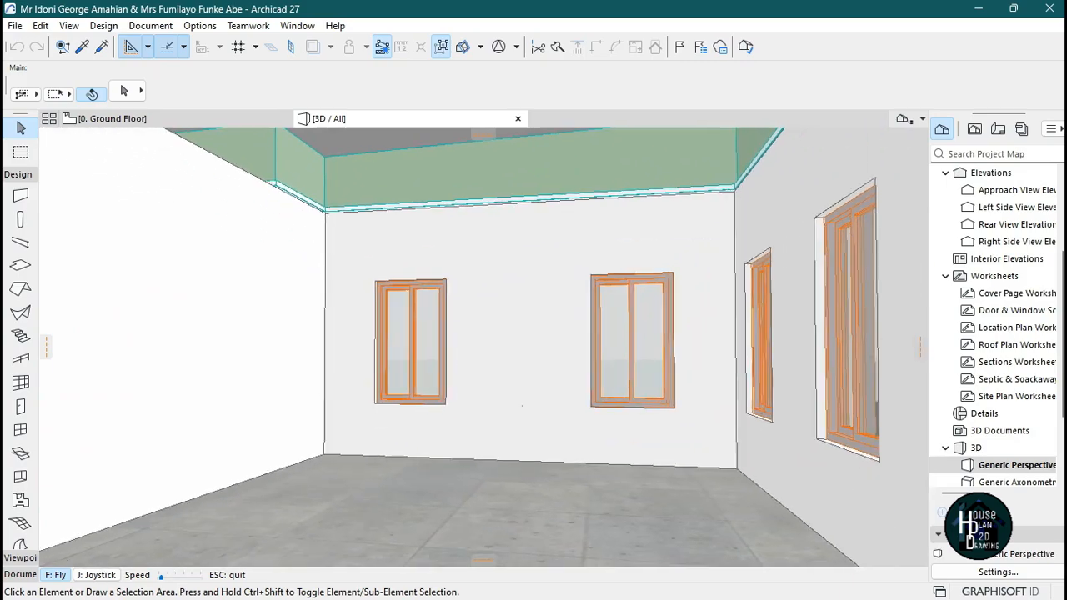
key("Up")
key("Right")
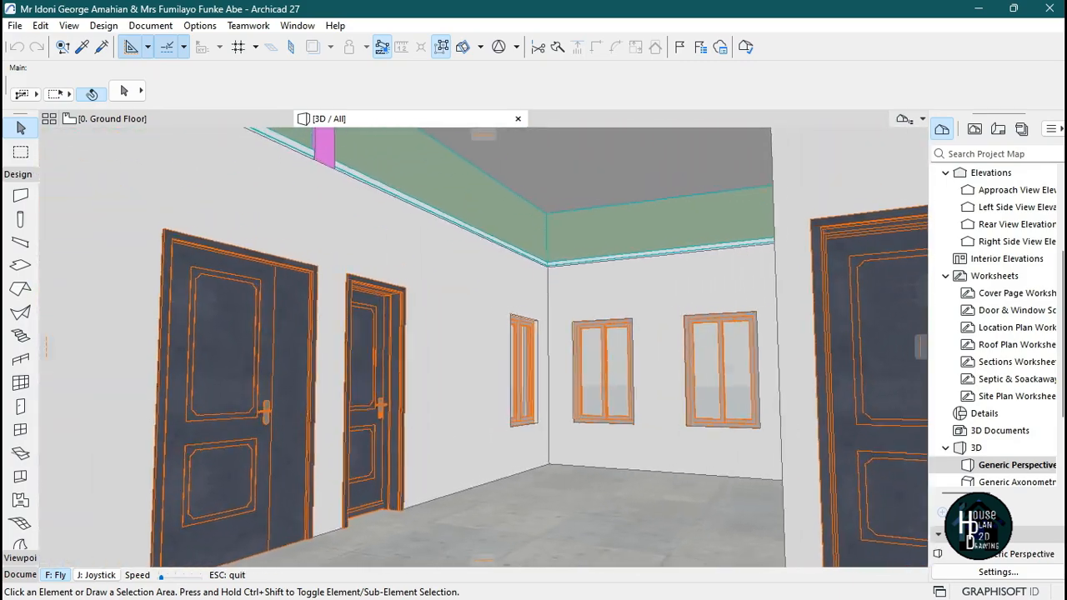
key("Down")
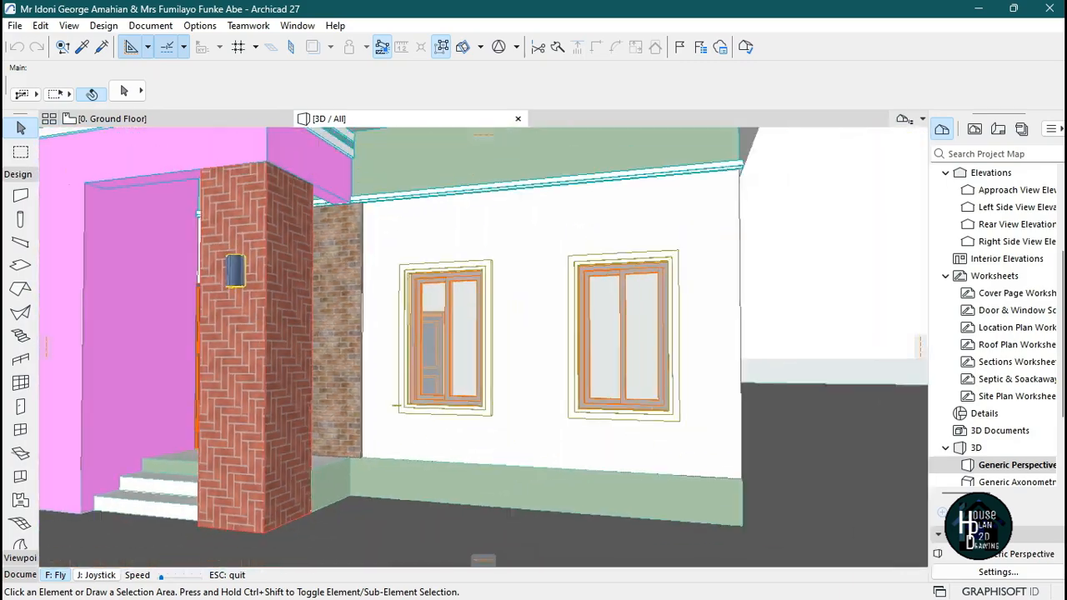
key("Up")
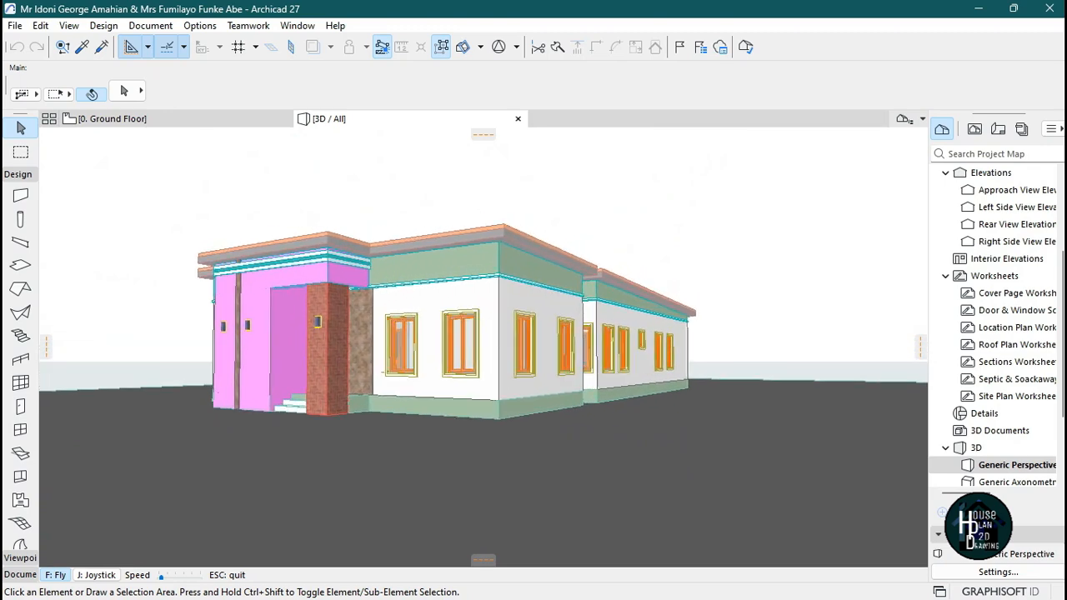
key("Left")
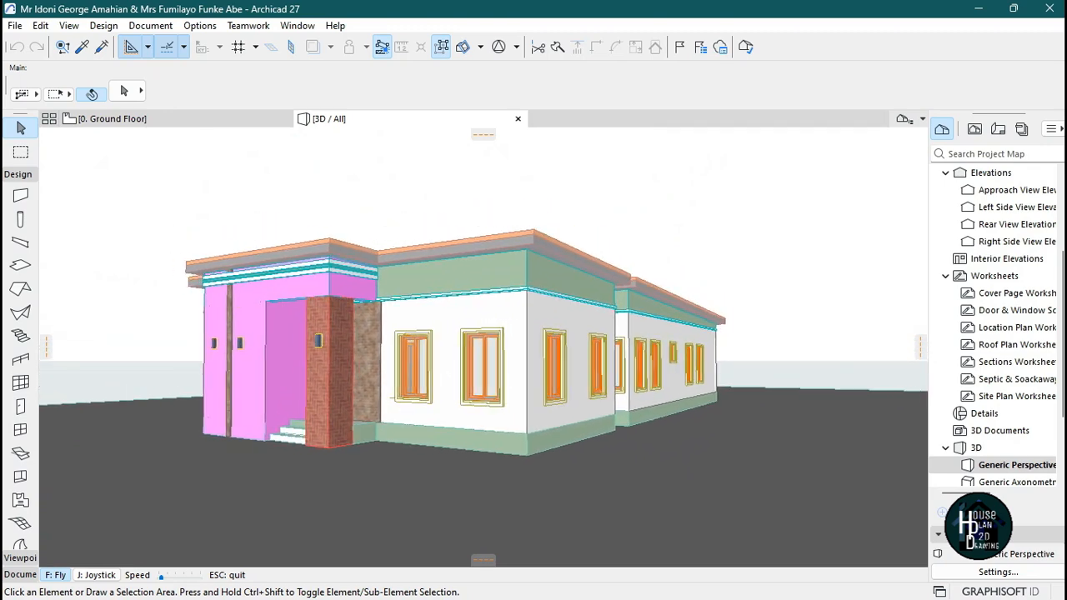
key("Up")
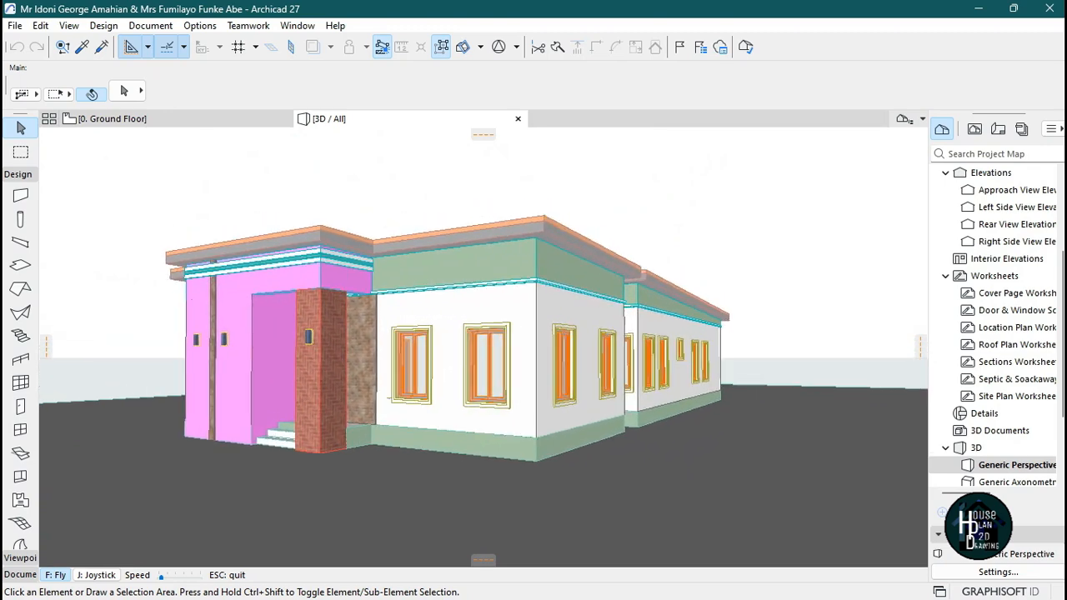
key("Down")
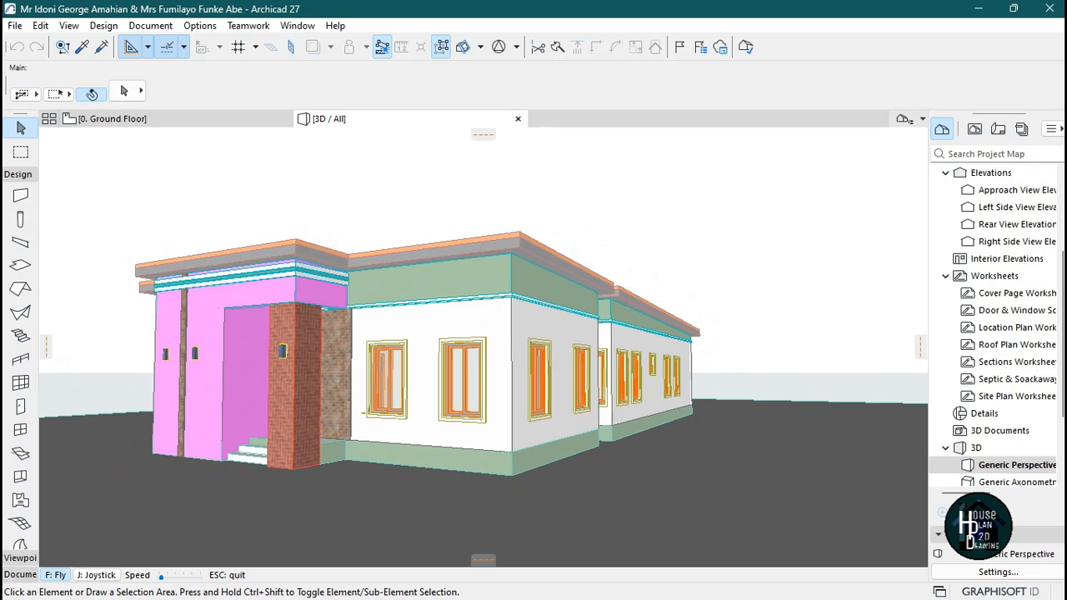
key("Escape")
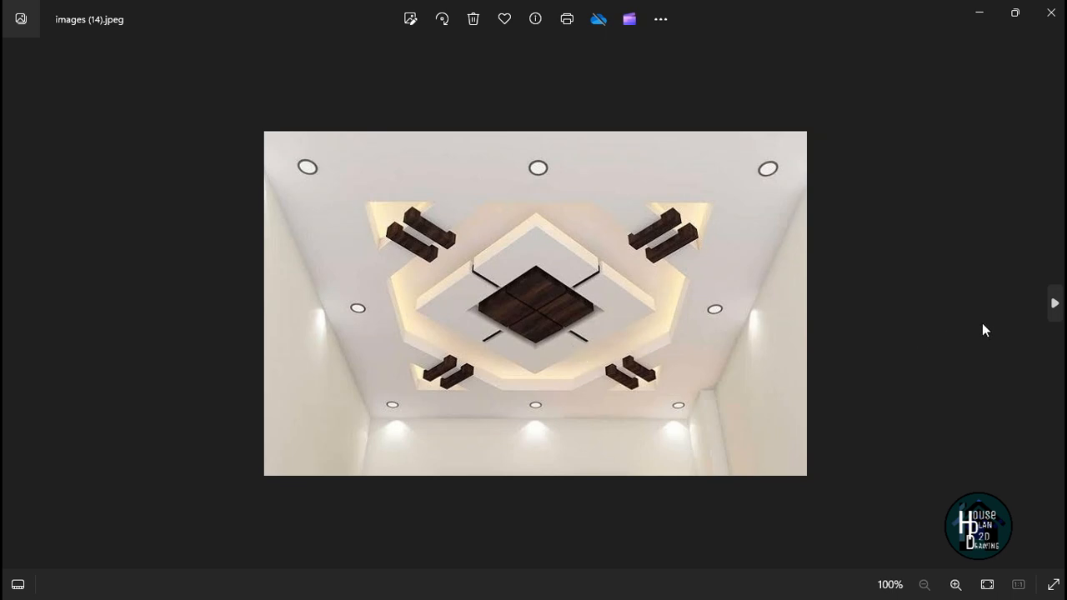
Browse the reference false-ceiling design images in the photo viewer.
left_click(1053, 309)
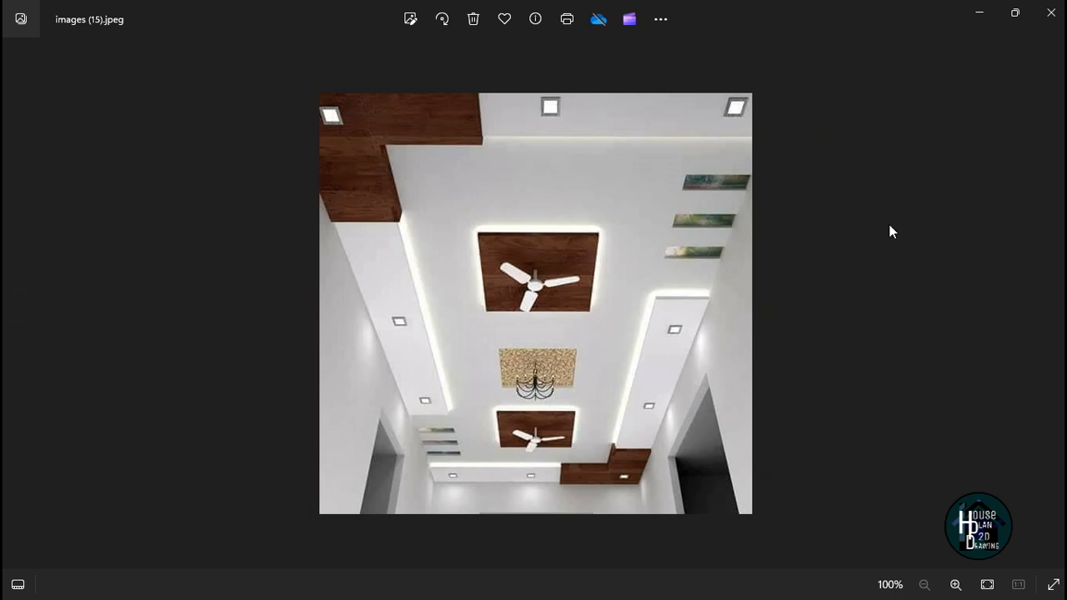
left_click(646, 531)
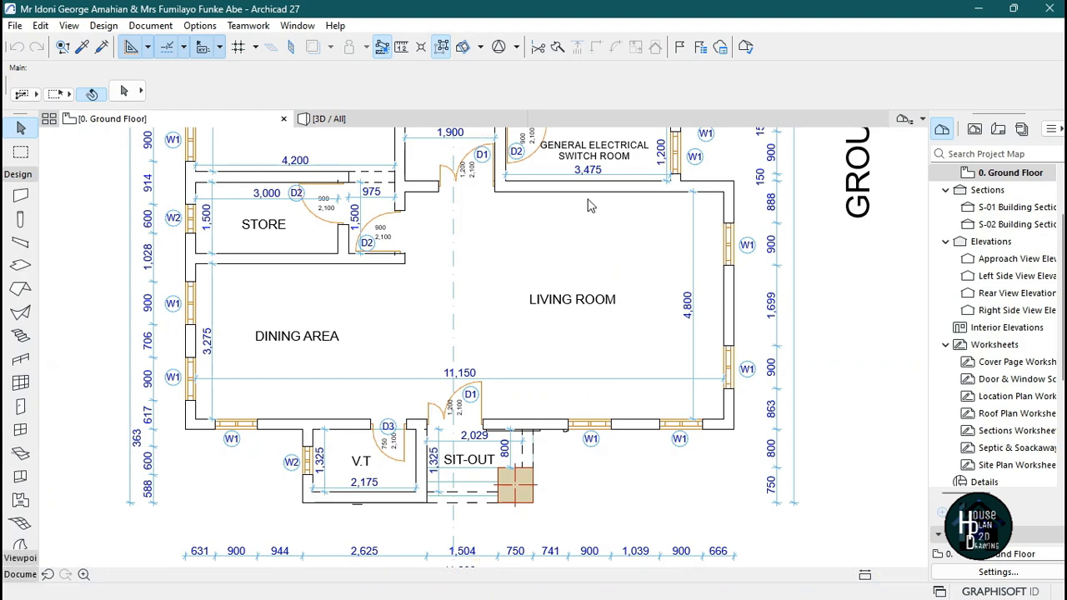
scroll(616, 250, "up", 2)
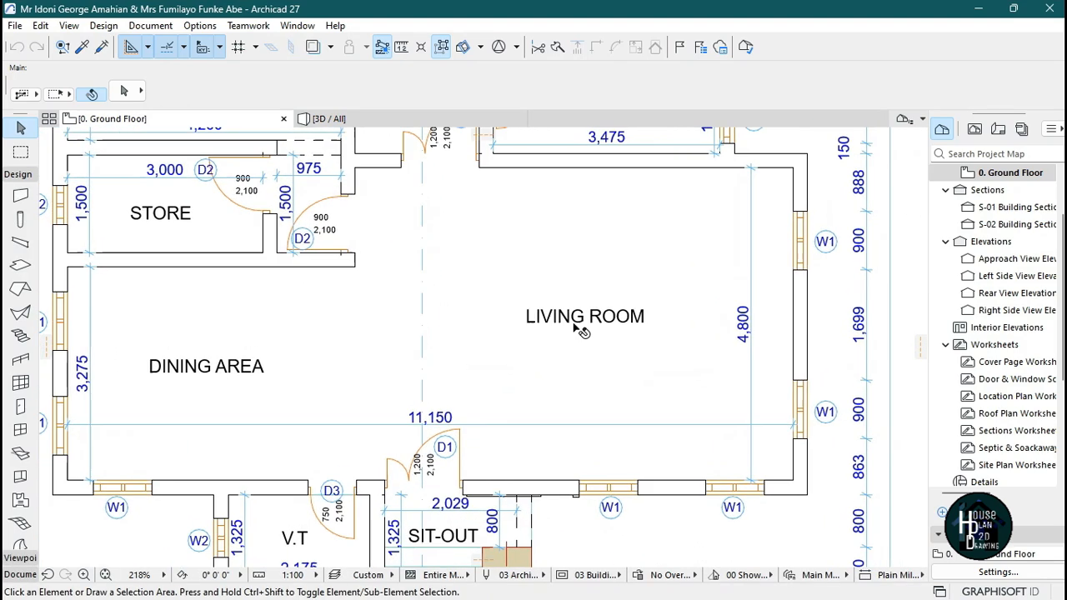
left_click(725, 581)
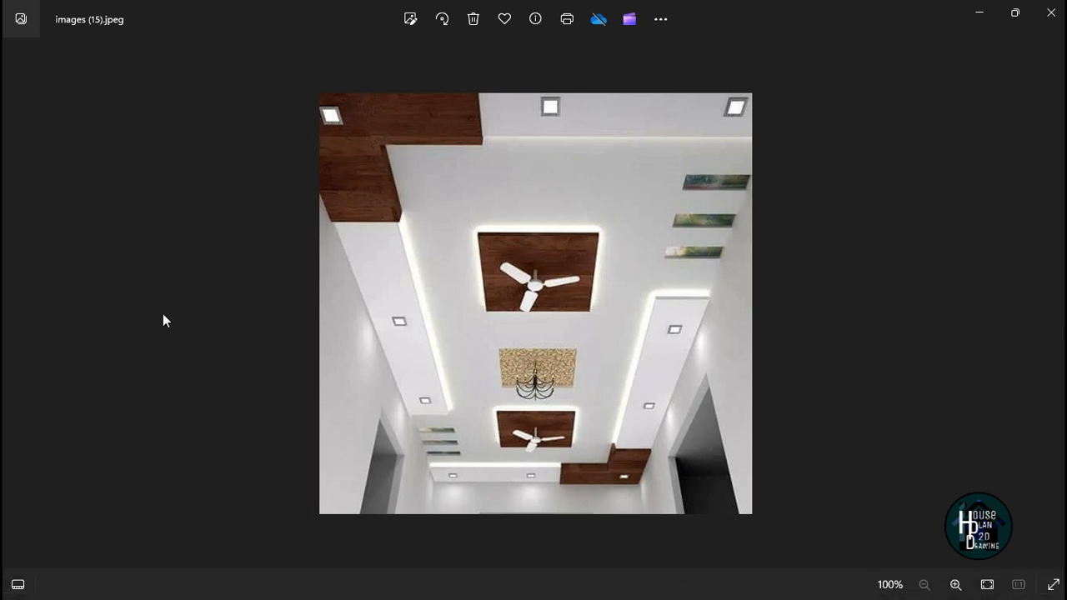
left_click(15, 311)
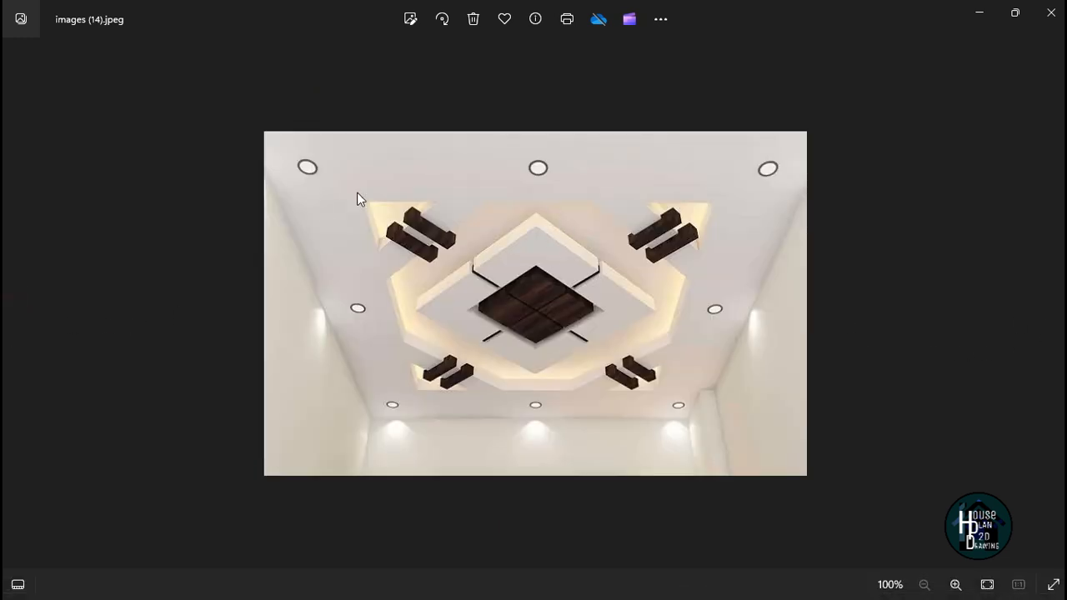
Hide the Dimensions layer in the layer settings.
key("alt+Tab")
scroll(561, 281, "down", 3)
scroll(556, 375, "up", 2)
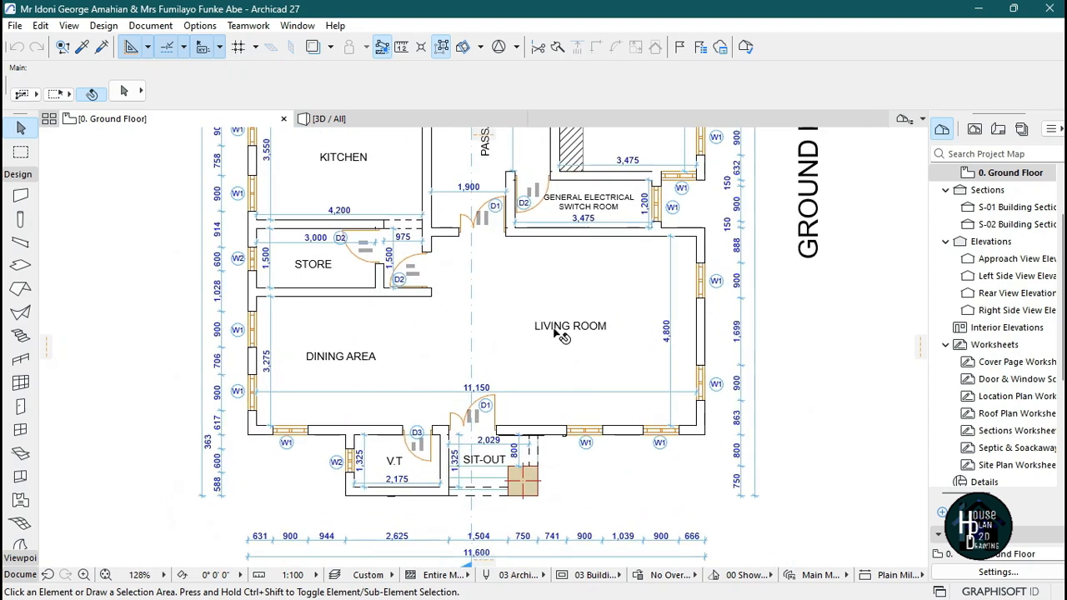
scroll(533, 390, "up", 1)
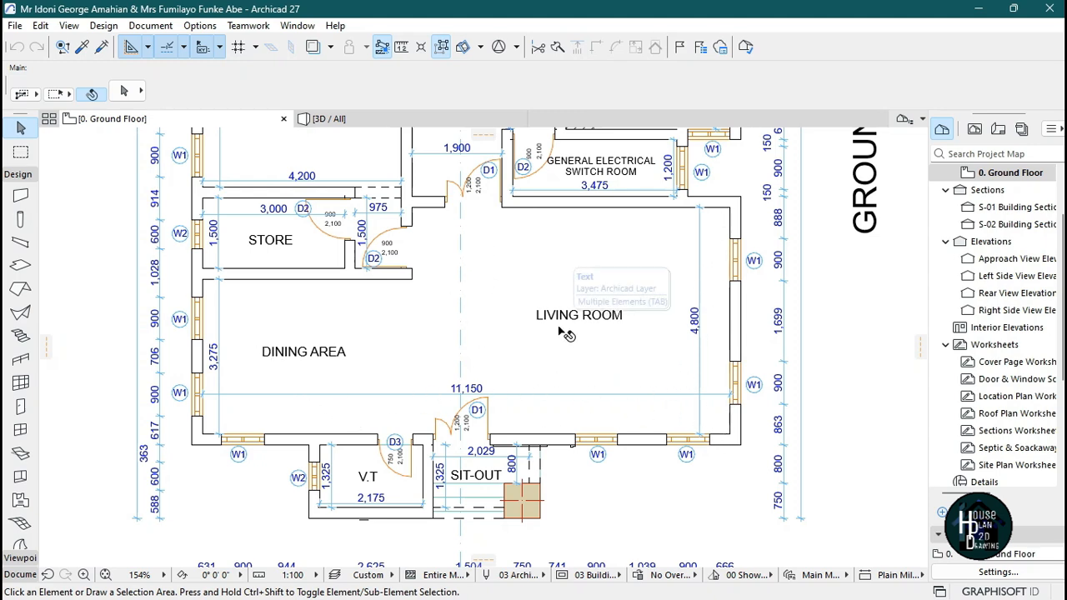
key("ctrl+l")
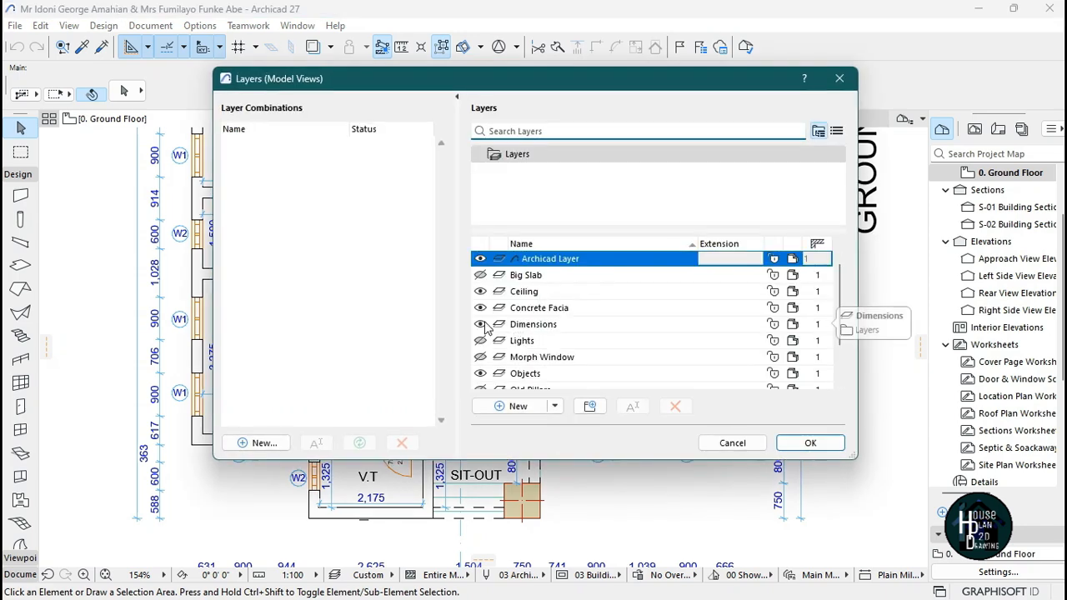
left_click(481, 325)
scroll(560, 345, "down", 1)
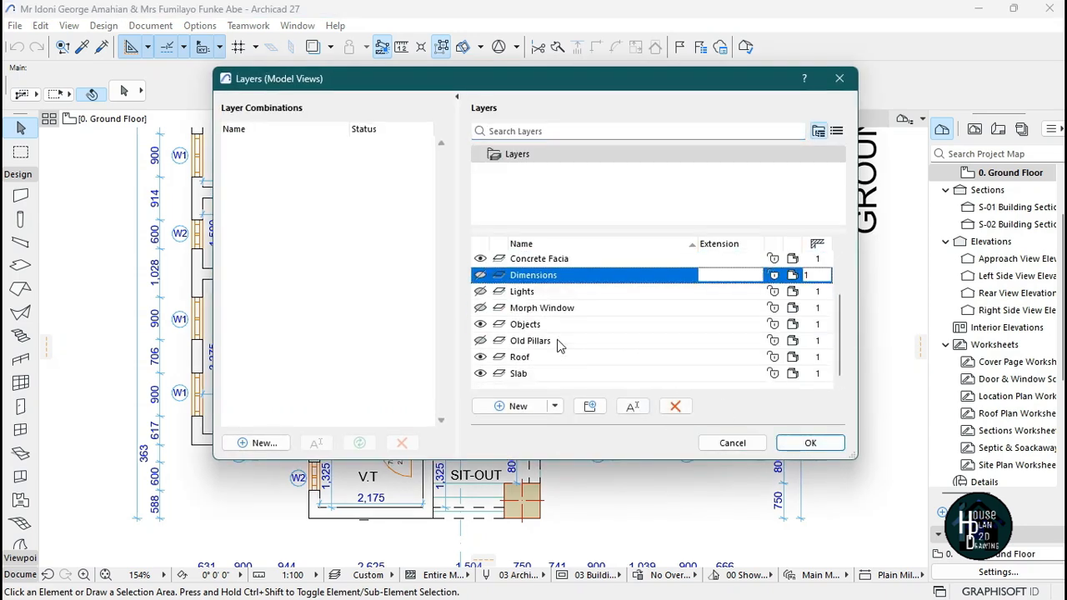
scroll(537, 376, "up", 1)
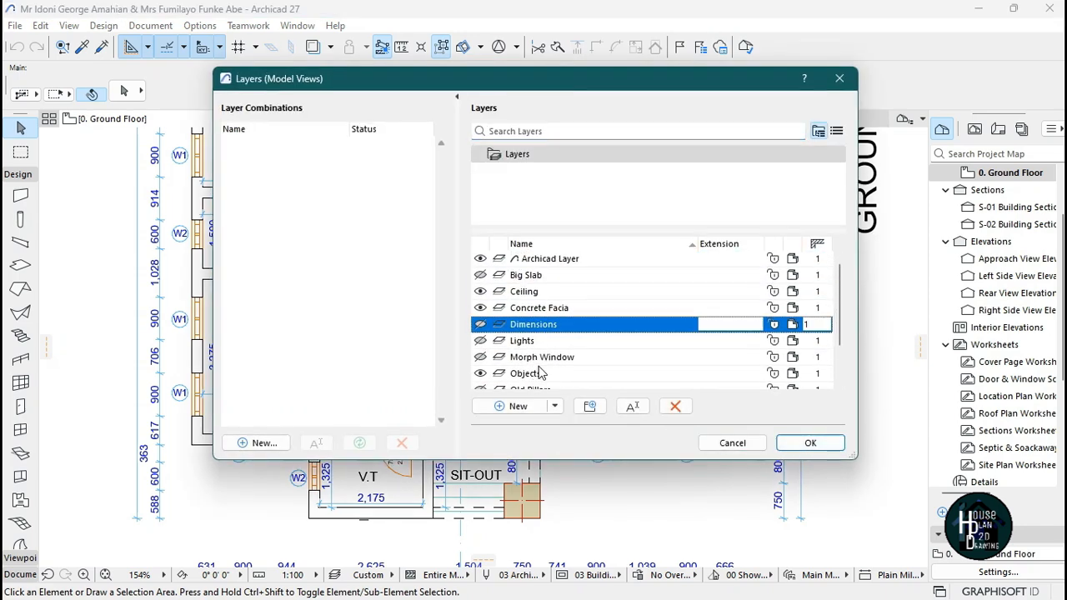
left_click(805, 443)
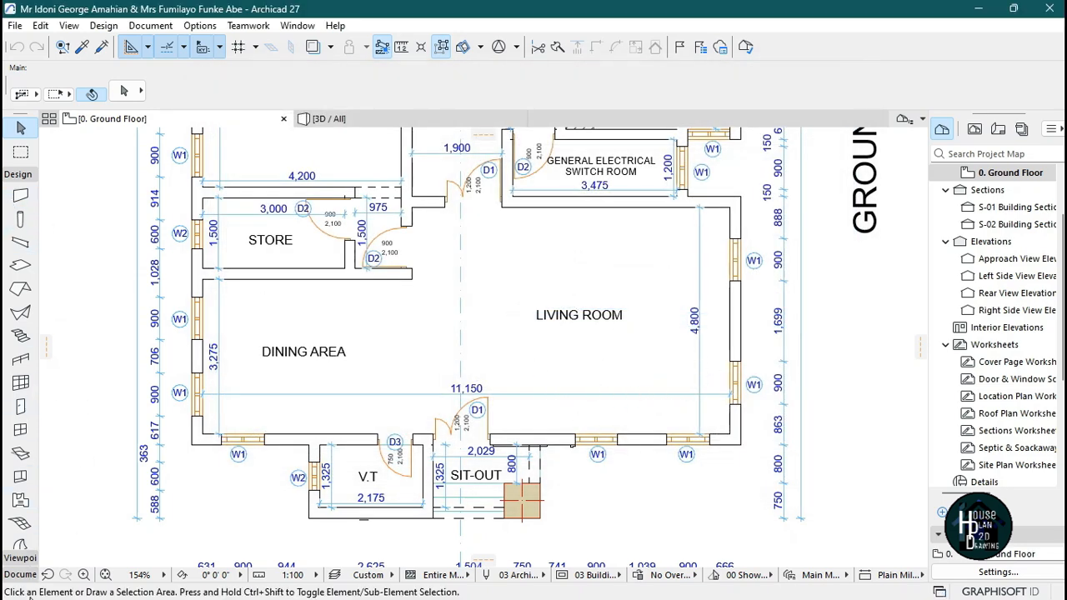
Select all dimensions on the plan and move them to the Dimensions layer.
left_click(20, 574)
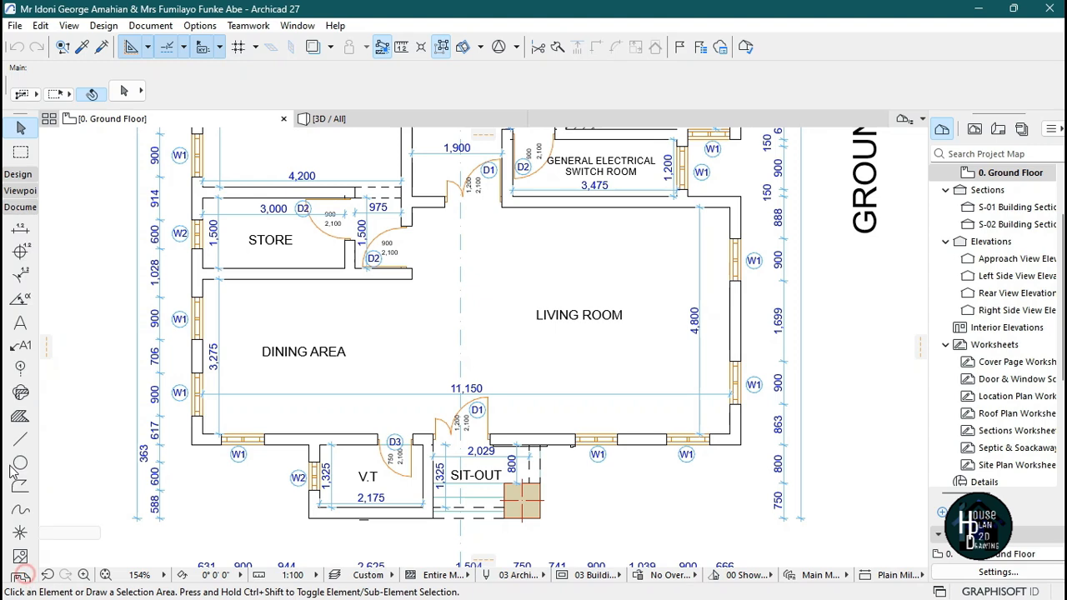
left_click(20, 228)
key("ctrl+a")
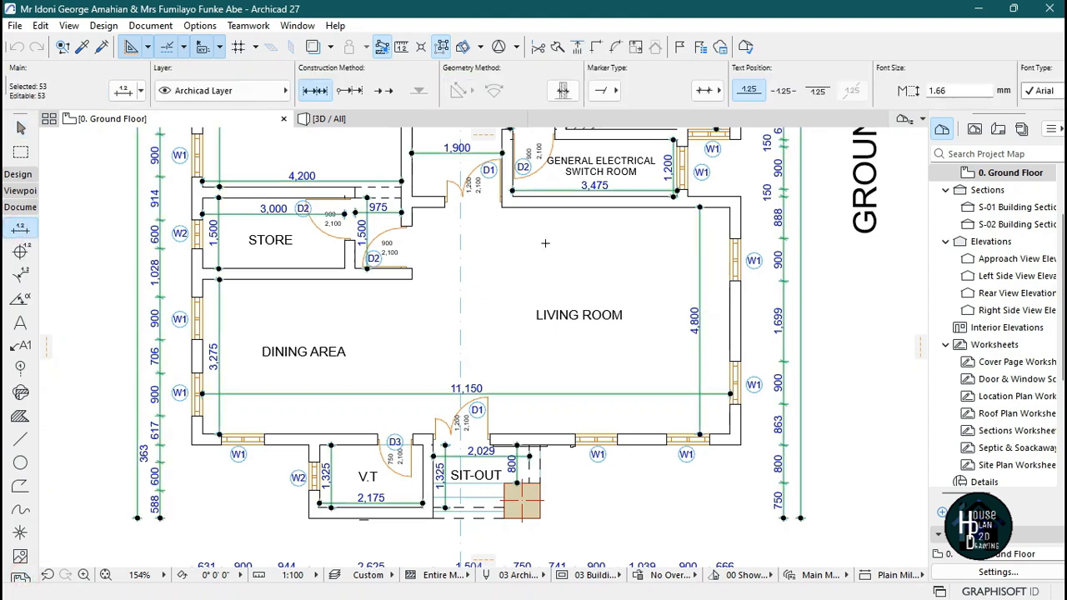
left_click(180, 91)
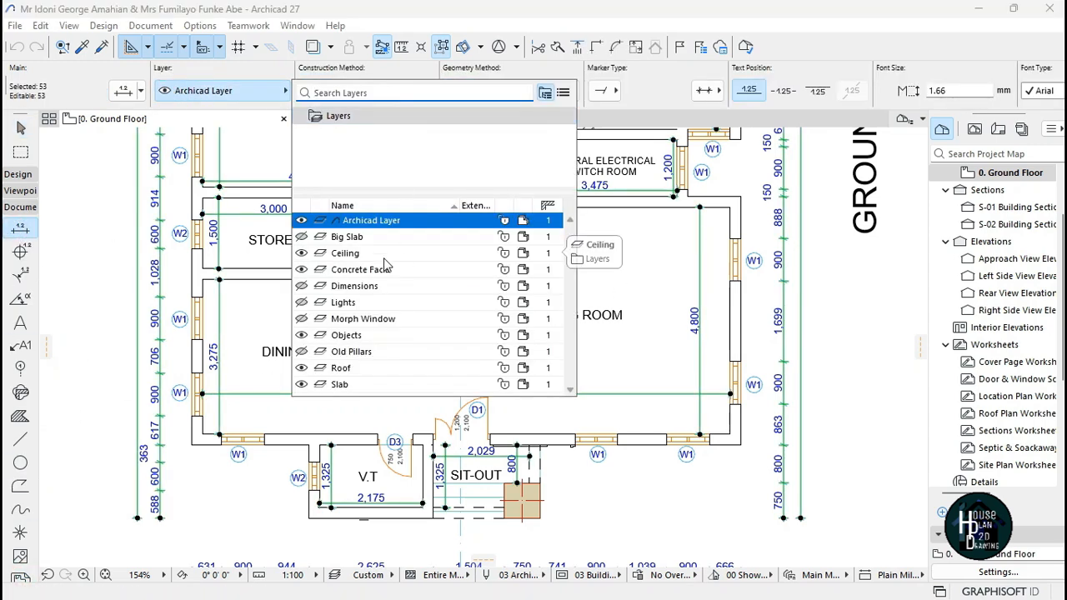
left_click(358, 287)
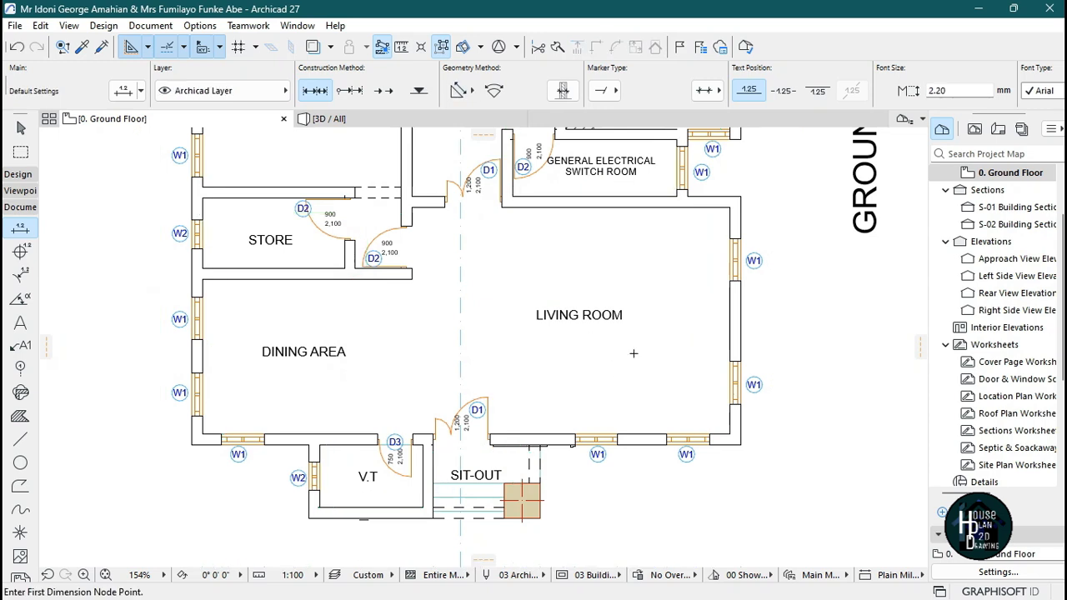
Hide the Text layer in the layer settings.
key("Escape")
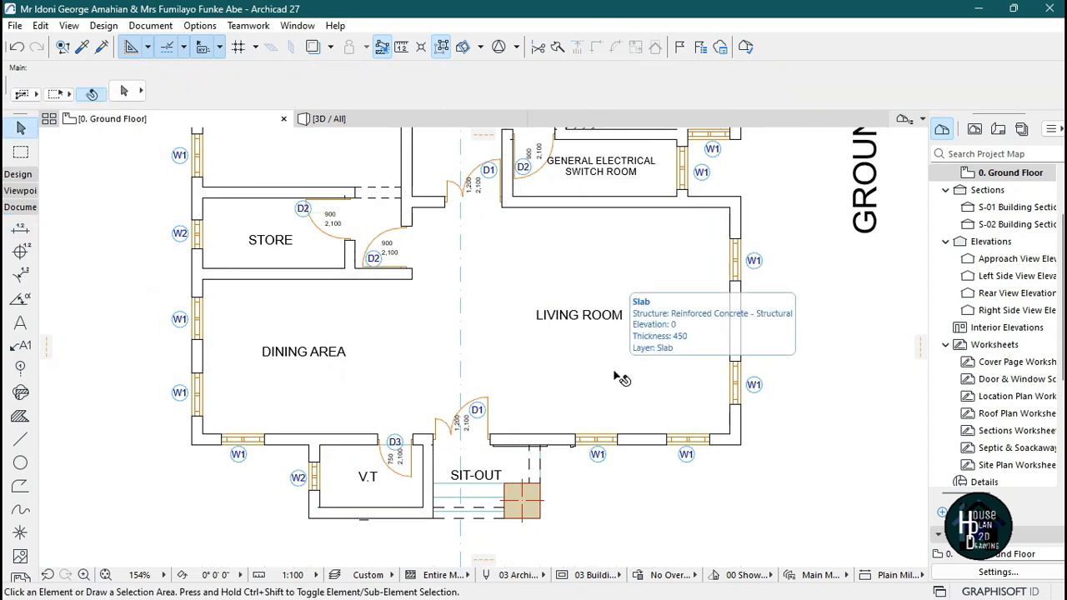
key("ctrl+l")
left_click(514, 406)
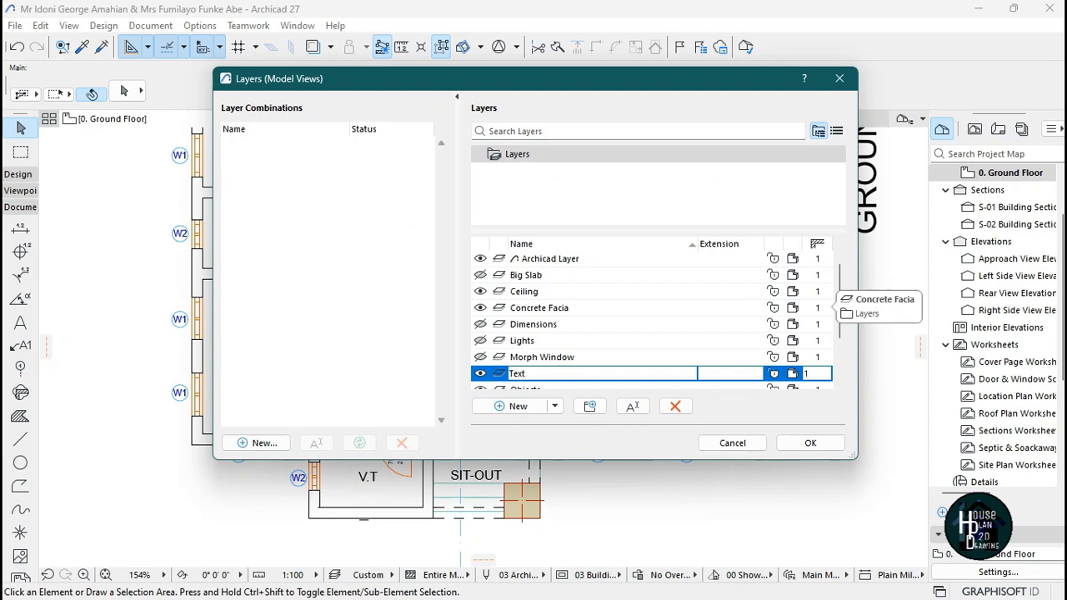
left_click(809, 443)
Move the LIVING ROOM label to the Text layer.
left_click(583, 322)
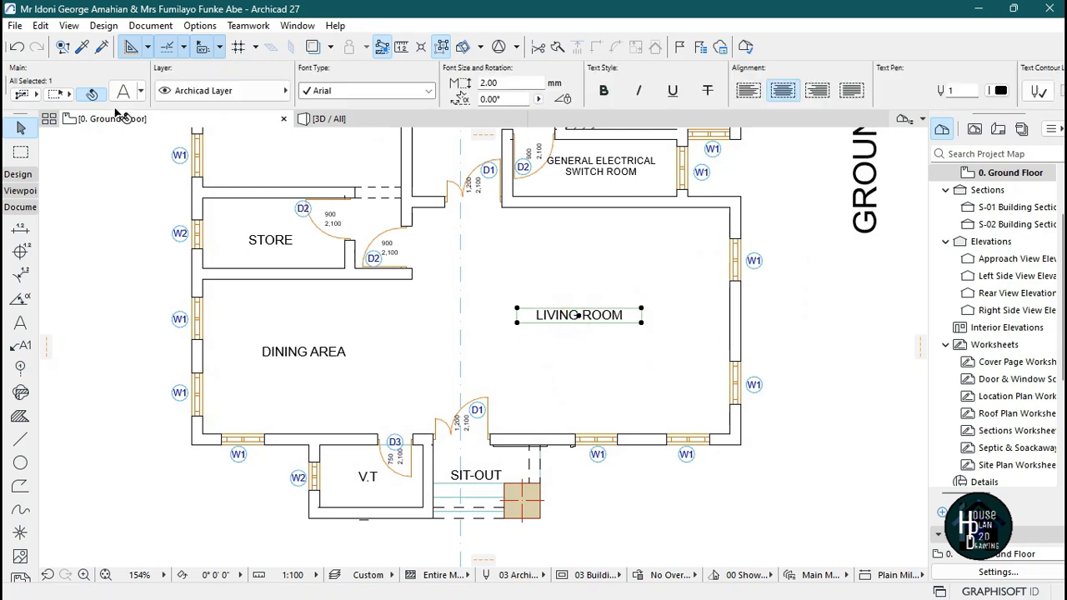
left_click(221, 90)
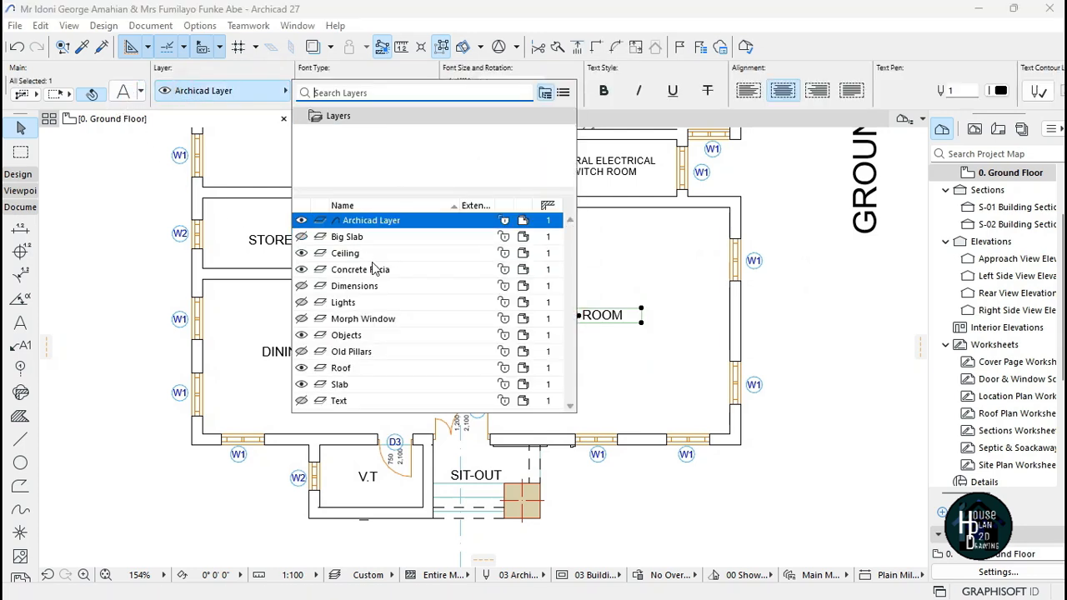
left_click(362, 401)
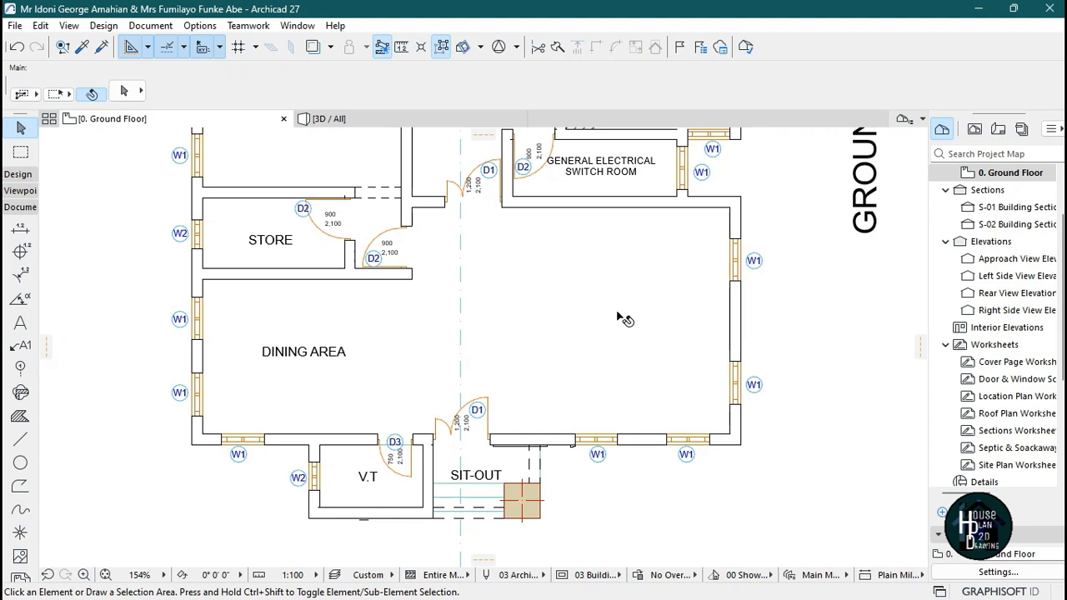
Start the Slab tool and apply the Ceiling favorite to its default settings.
scroll(621, 305, "up", 2)
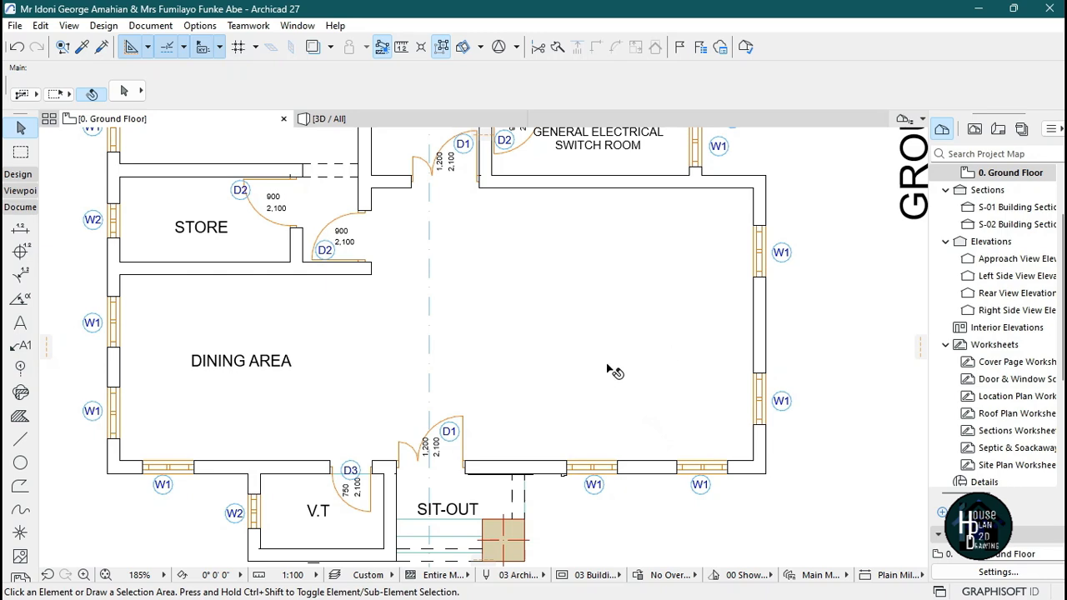
scroll(627, 315, "down", 5)
scroll(619, 288, "up", 5)
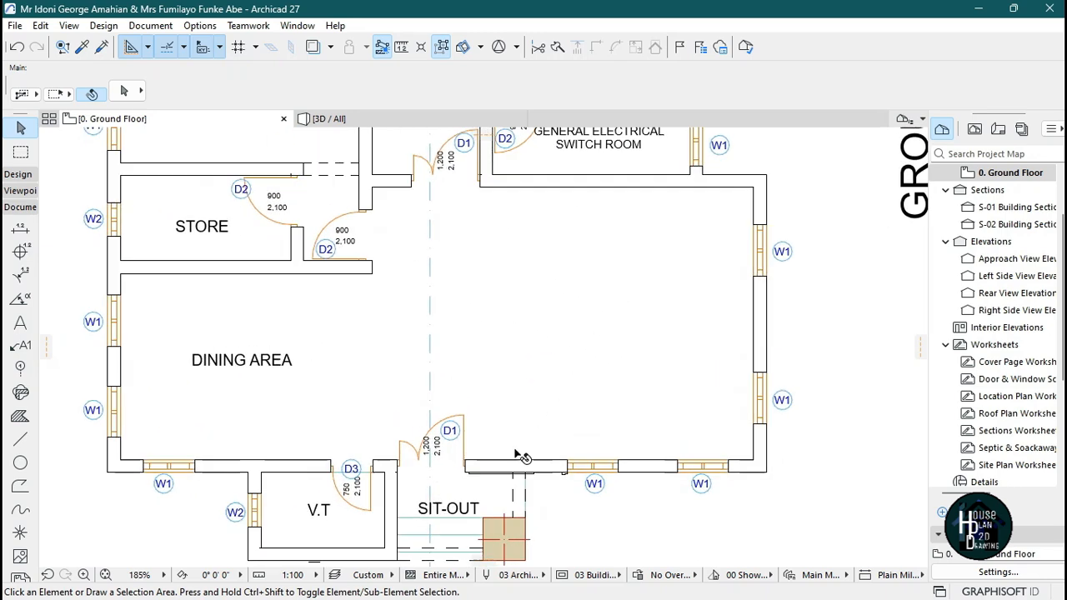
scroll(608, 393, "down", 5)
scroll(611, 371, "up", 5)
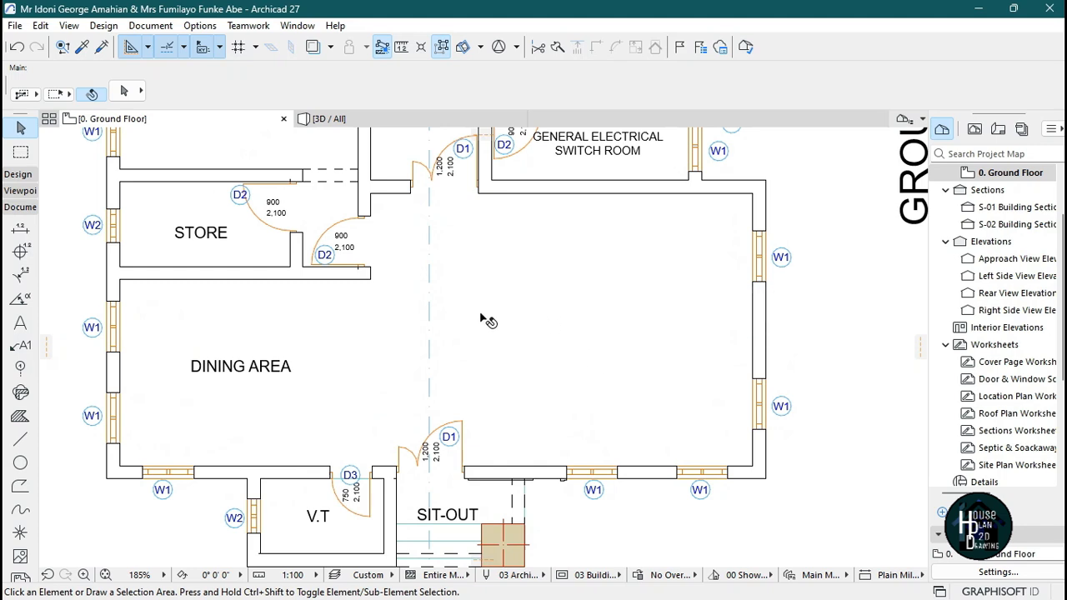
left_click(20, 175)
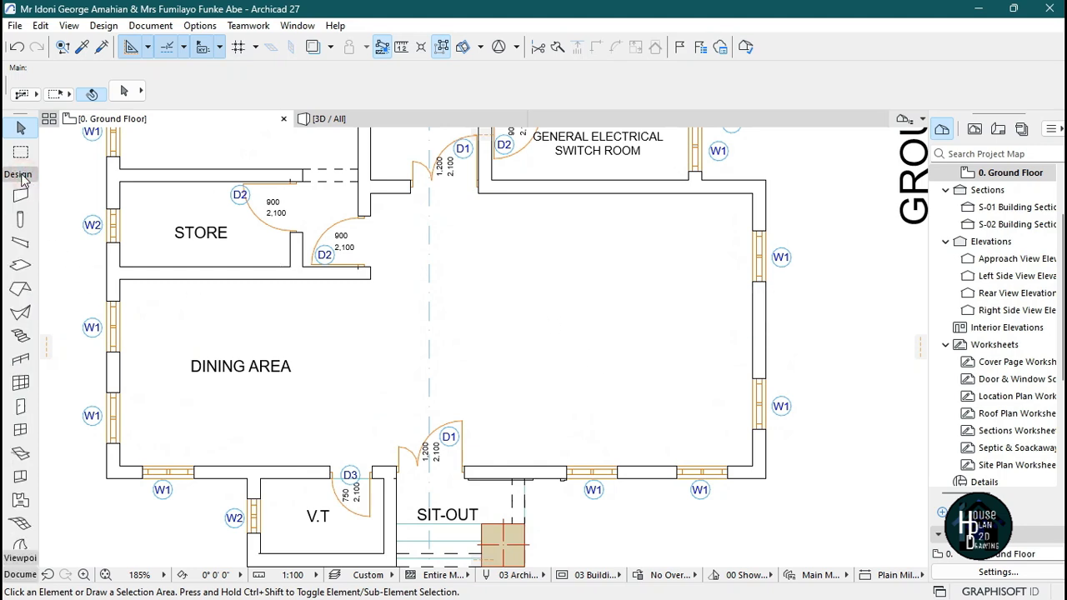
left_click(20, 266)
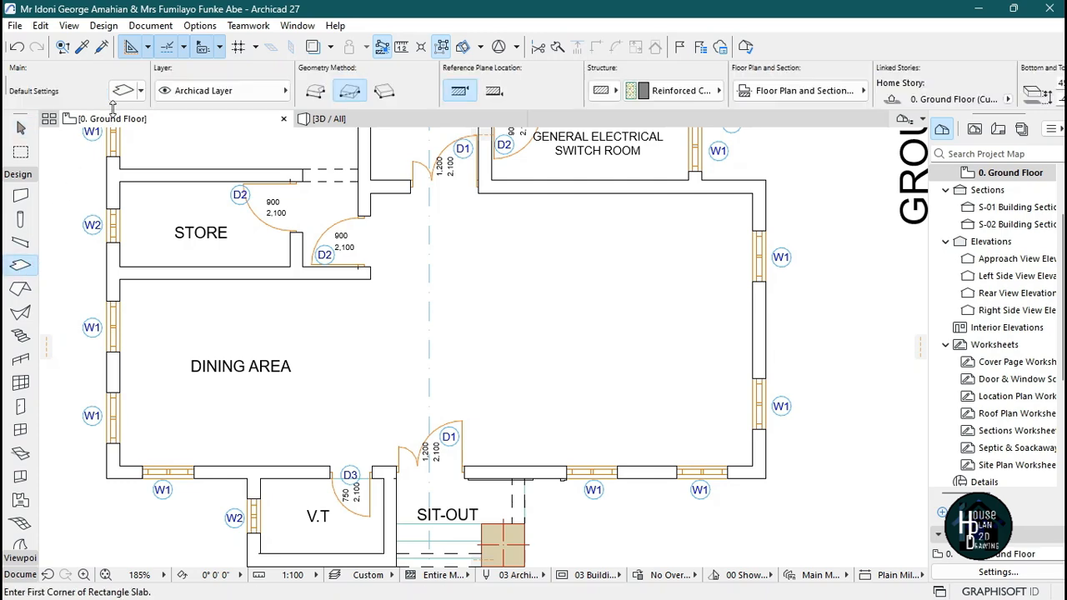
left_click(125, 92)
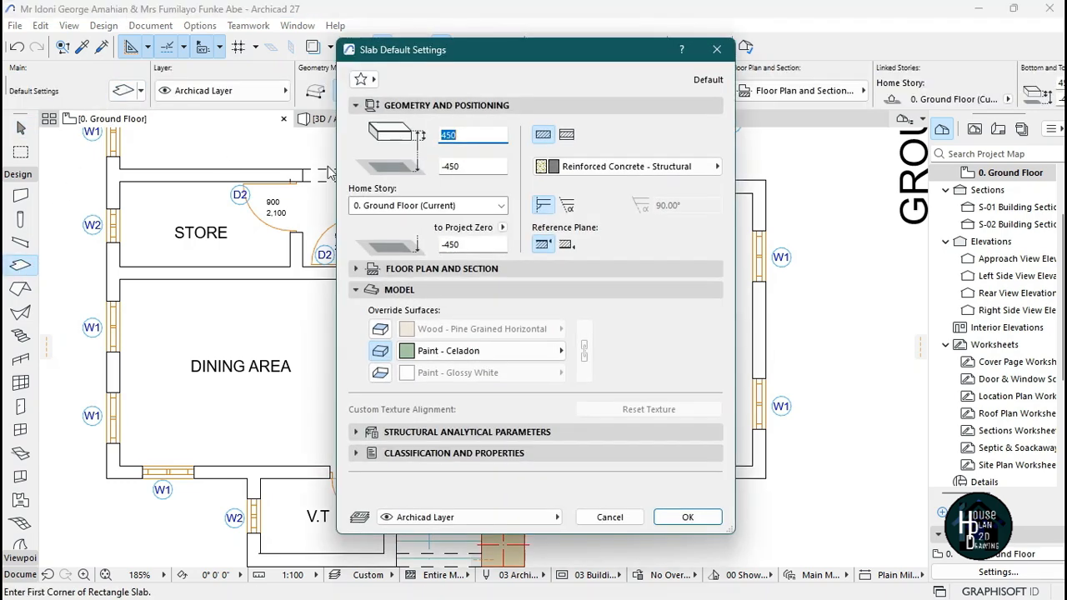
left_click(362, 78)
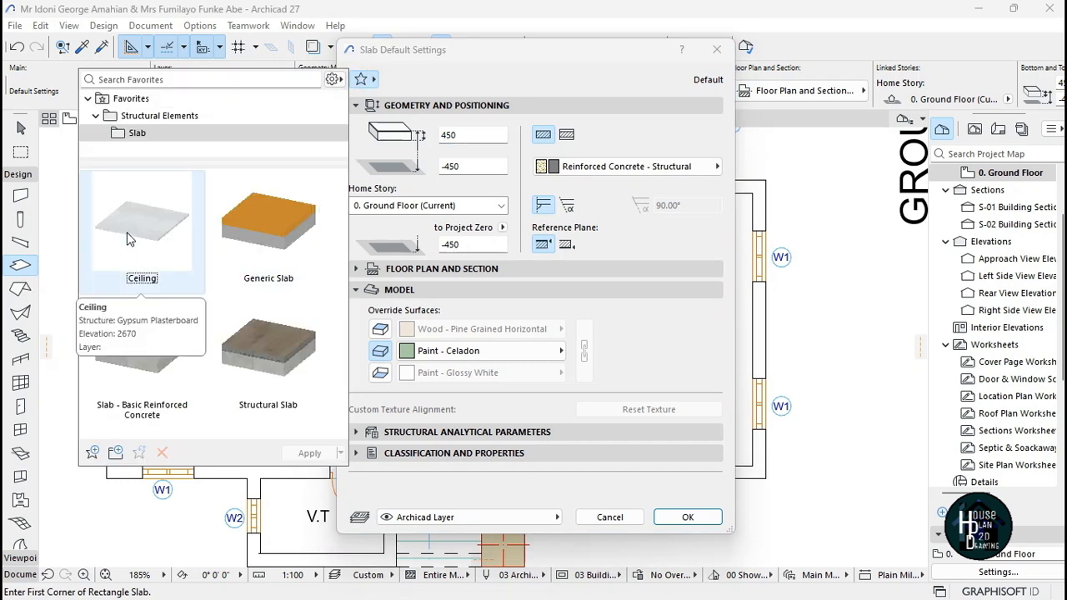
double_click(128, 239)
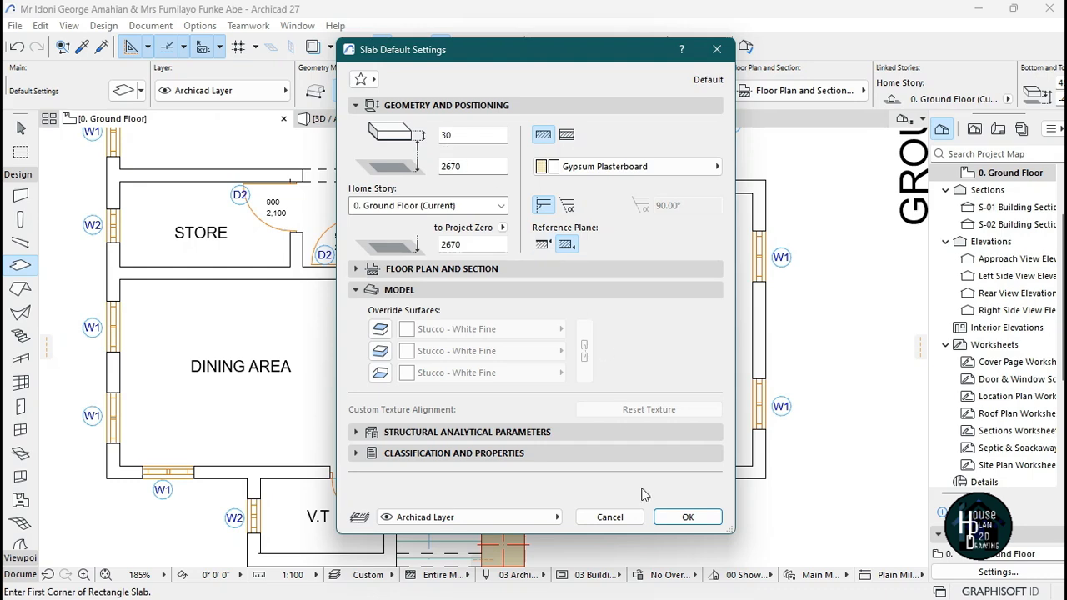
left_click(677, 518)
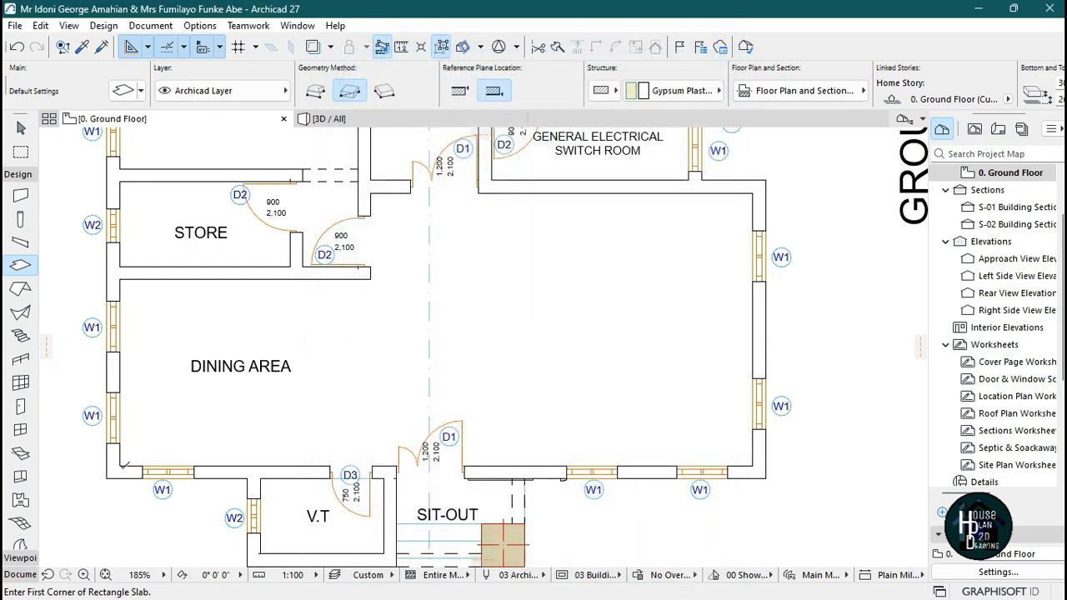
Draw a rectangular ceiling slab from the dining area's lower-left corner to the living room's upper-right wall corner.
left_click(119, 466)
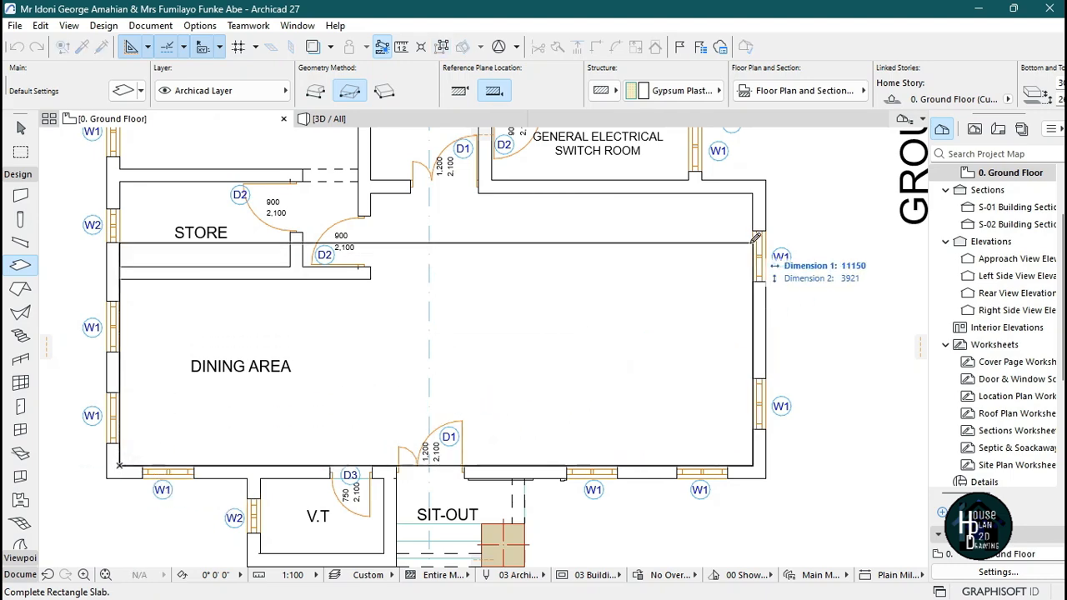
left_click(758, 190)
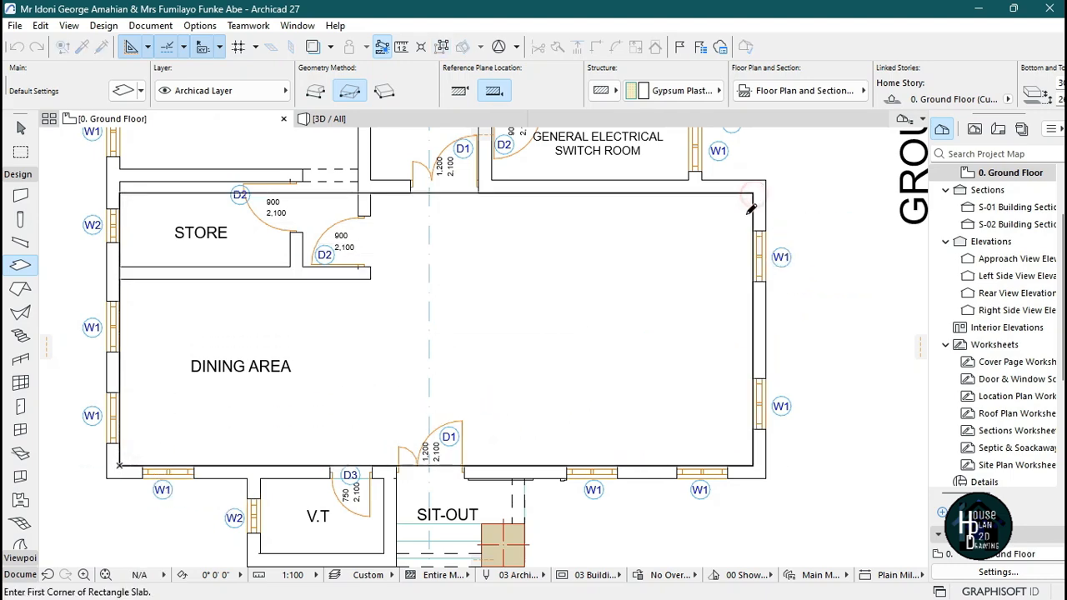
scroll(666, 275, "down", 3)
scroll(650, 333, "up", 2)
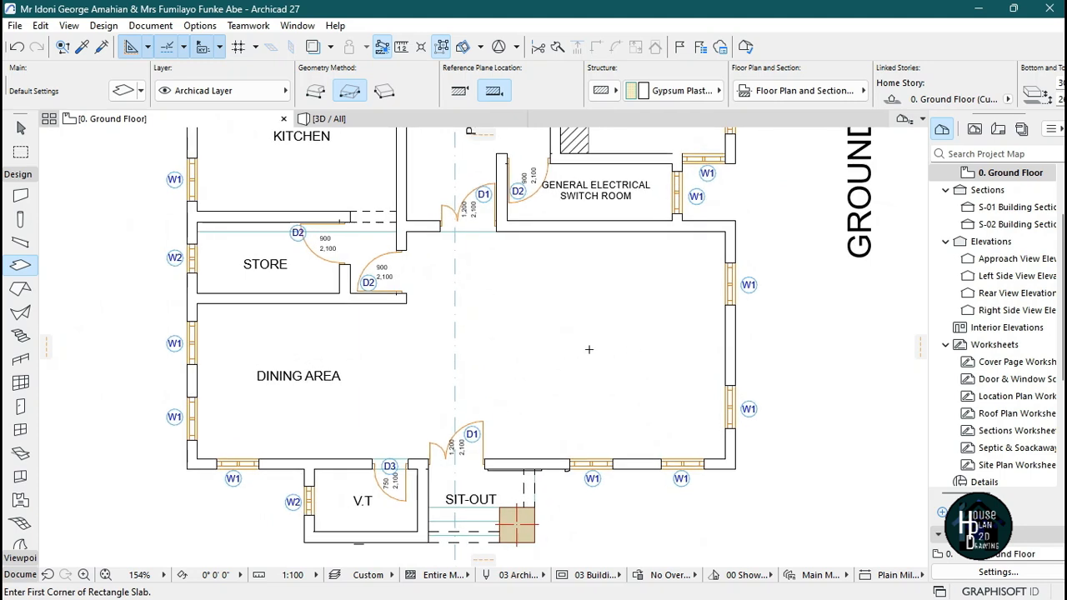
key("Escape")
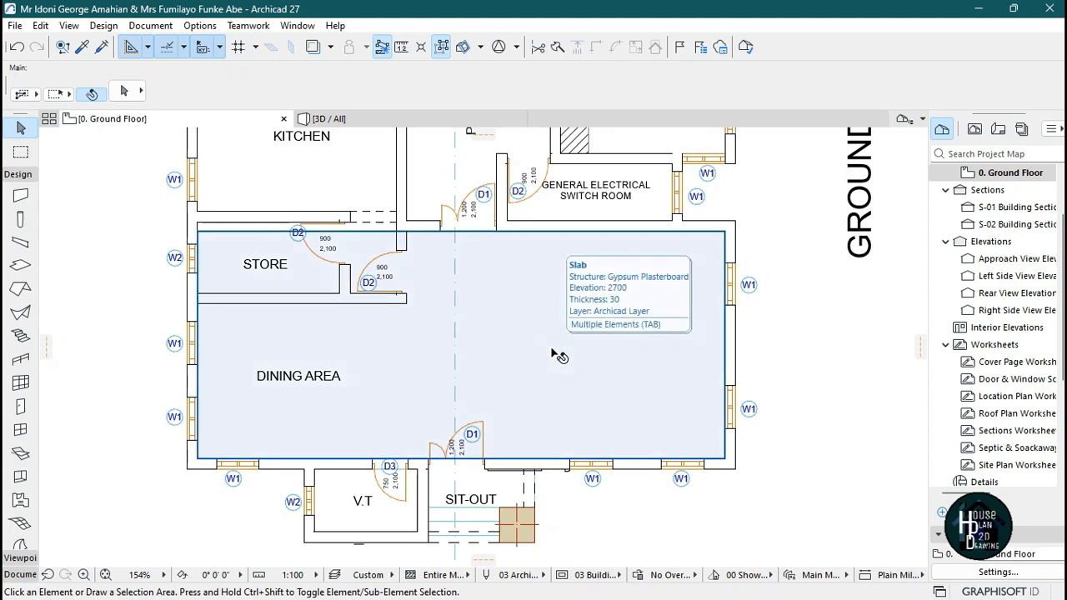
Switch to the 3D view and fly inside the house to inspect the new ceiling slab, then leave fly mode.
left_click(423, 121)
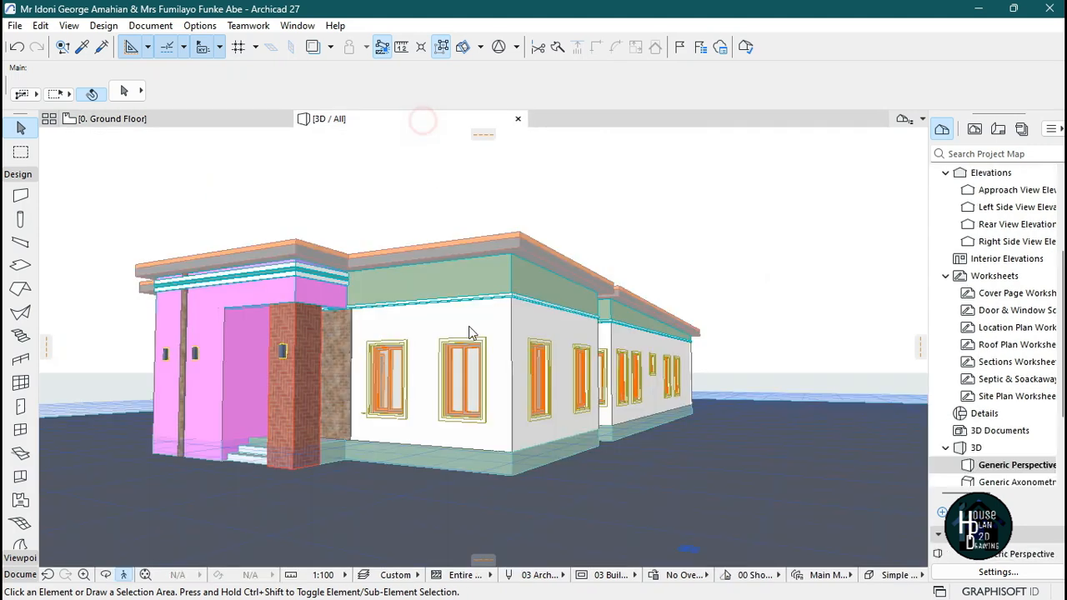
left_click(123, 575)
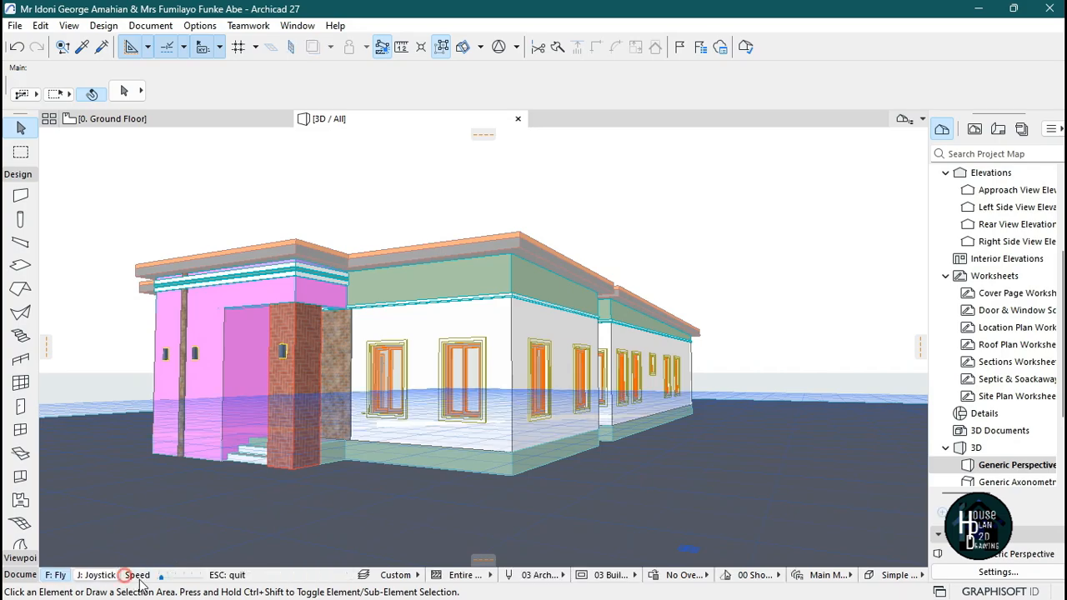
key("Left")
key("Up")
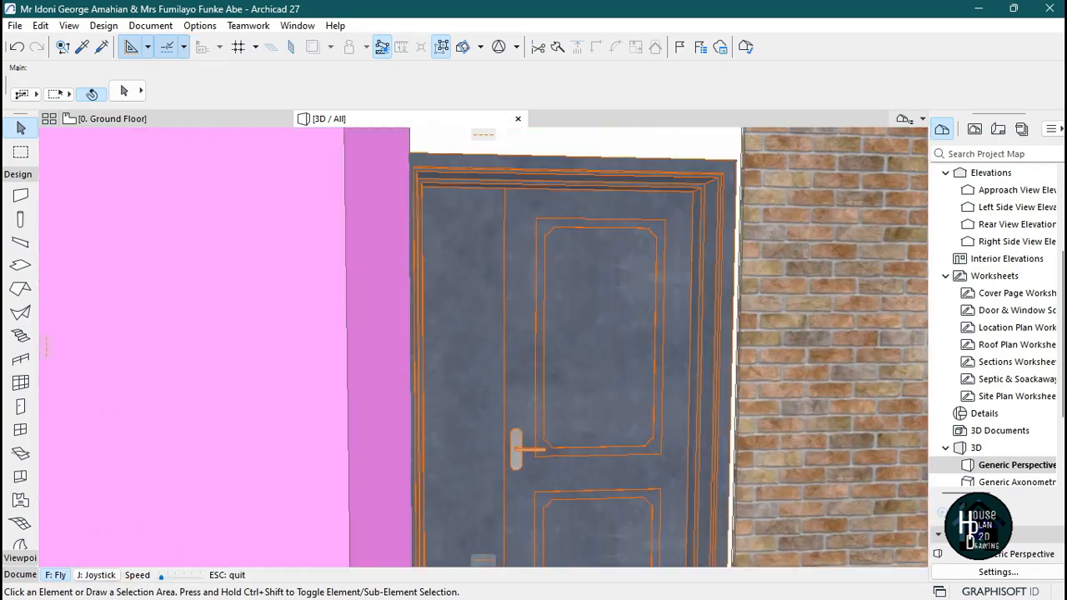
key("Up")
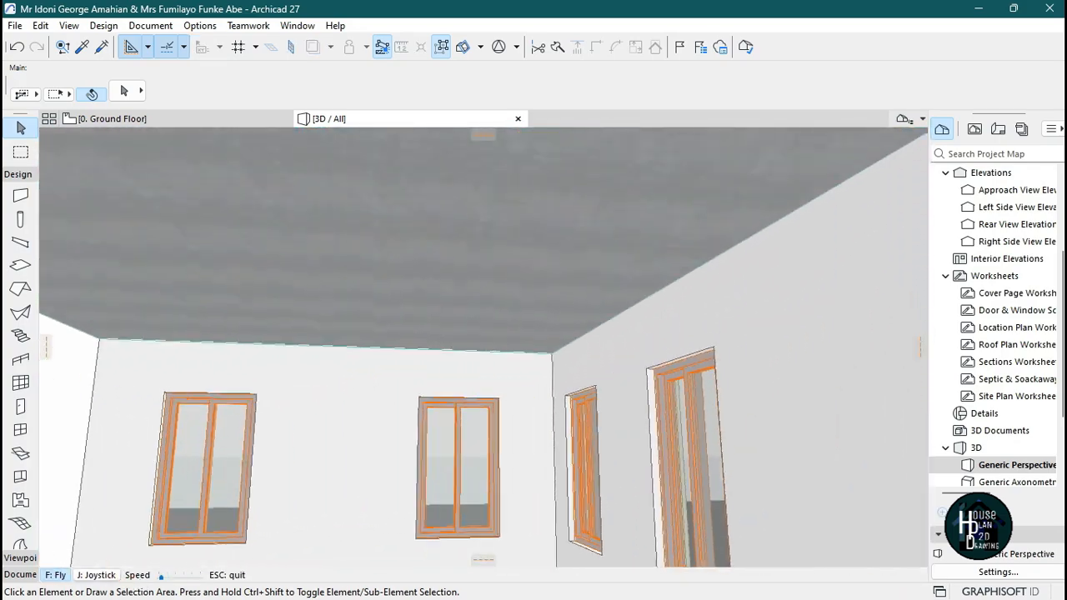
key("Page_Up")
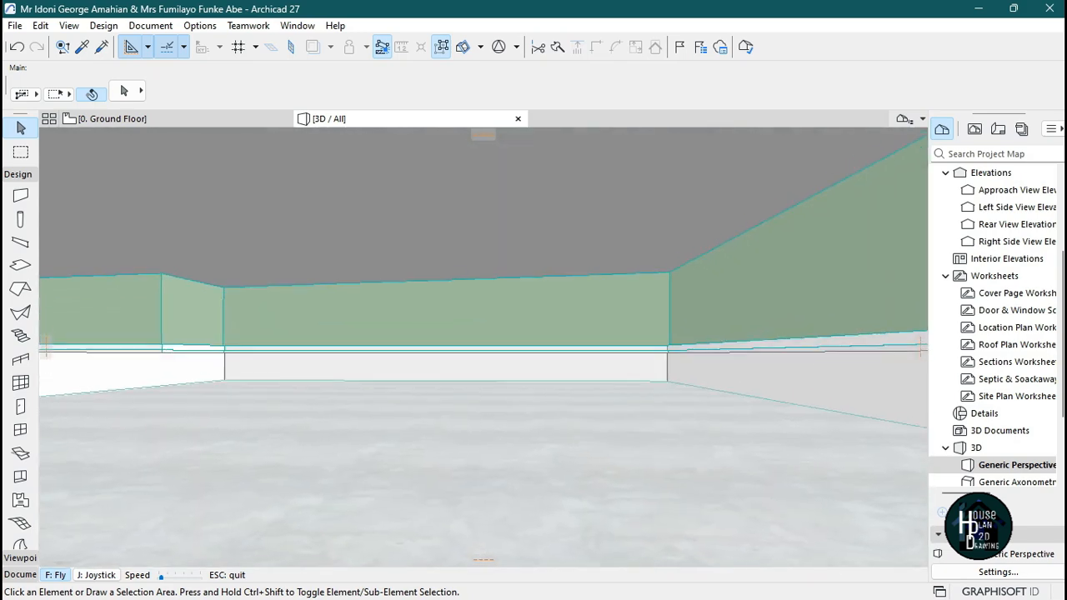
key("Left")
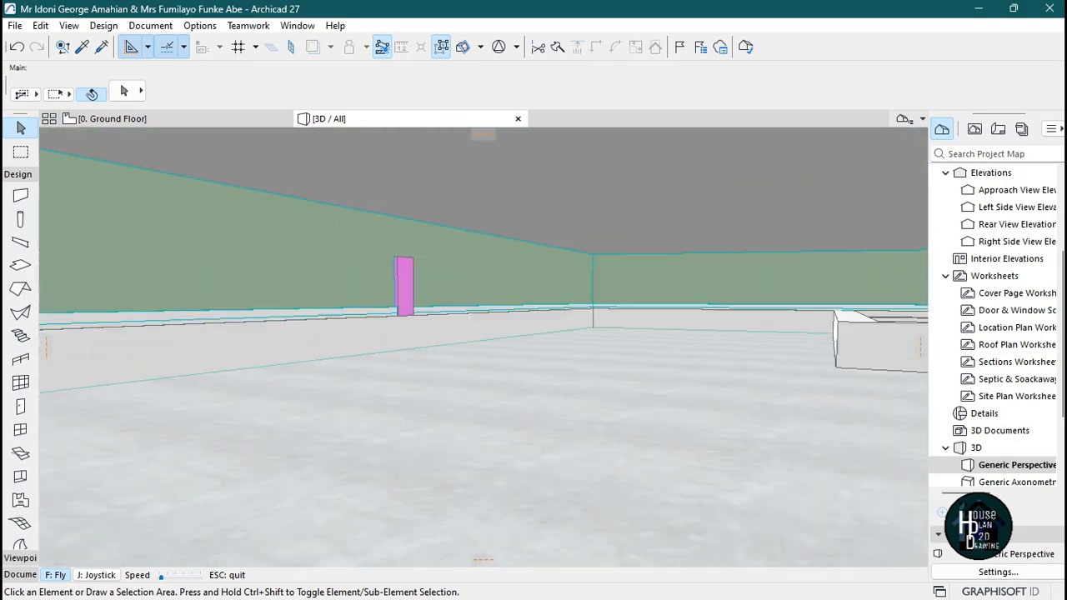
key("Left")
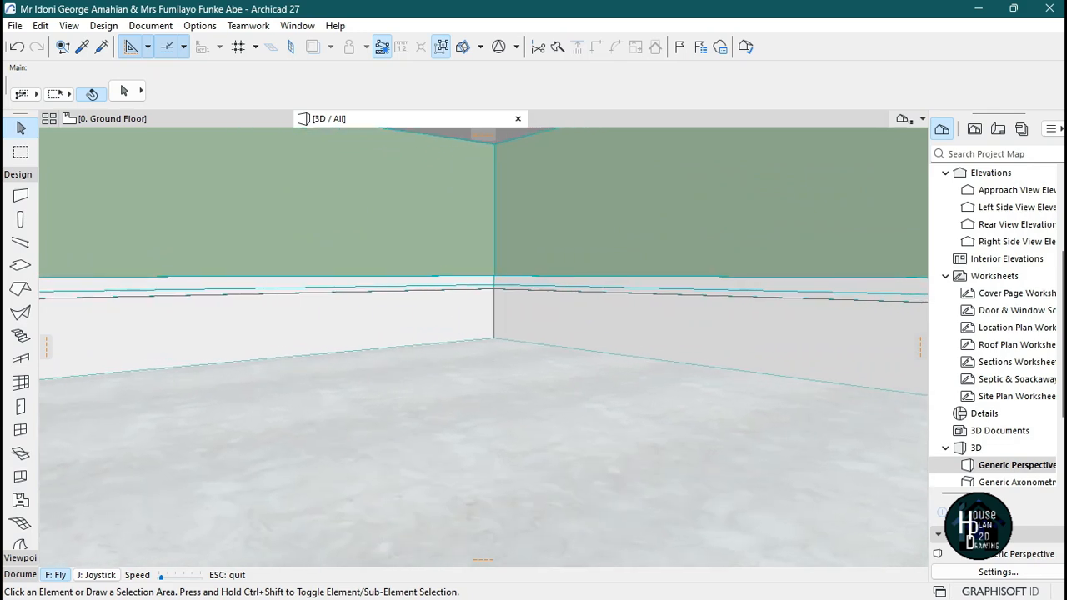
key("Escape")
Stretch the ceiling slab's height in 3D to a thickness of 150.
left_click(493, 365)
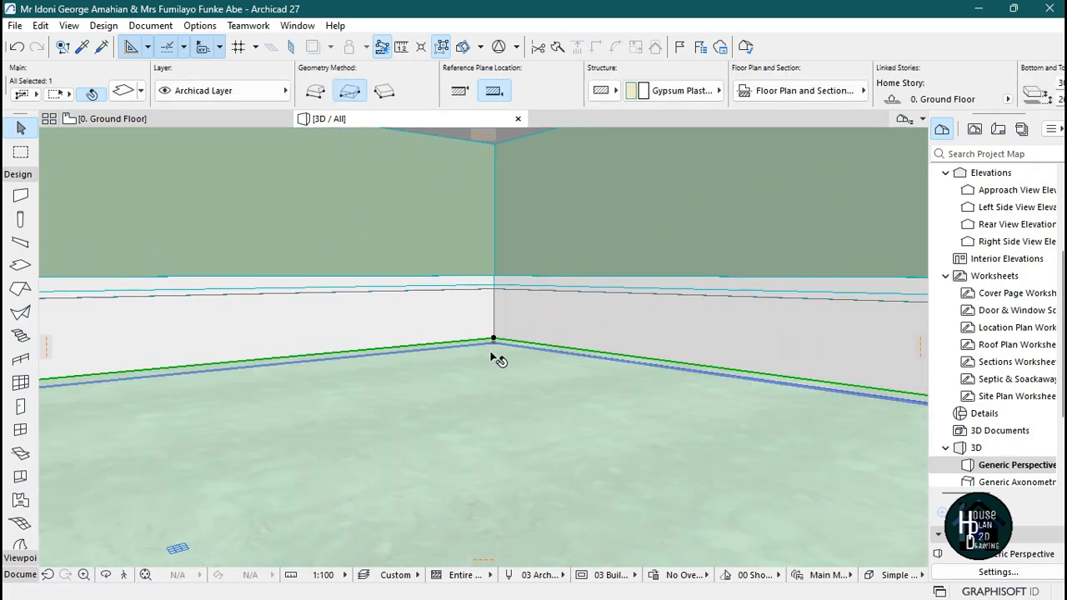
scroll(919, 88, "down", 3)
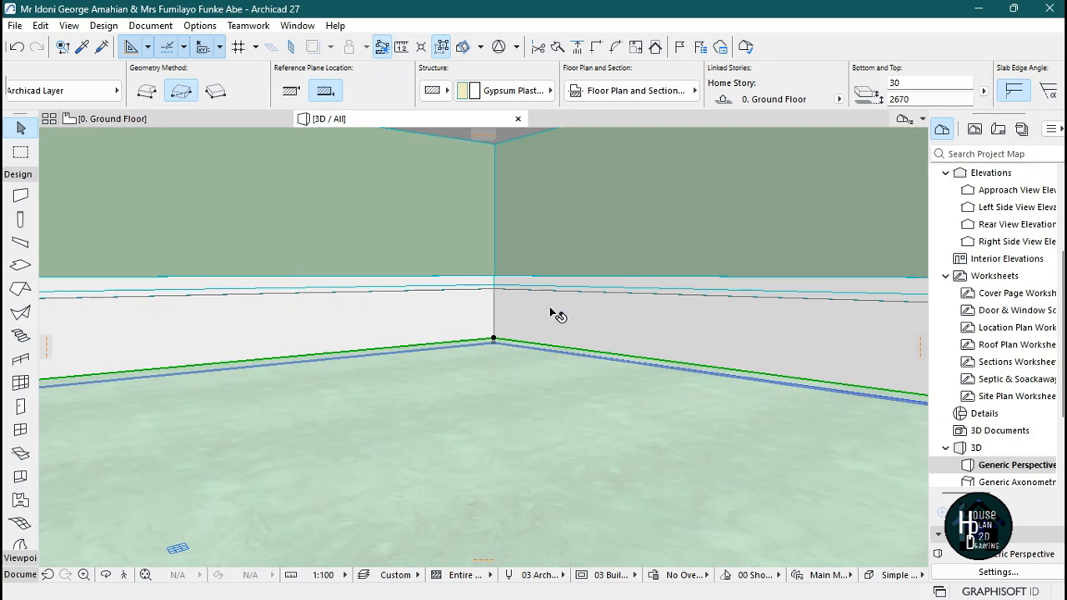
left_click(493, 340)
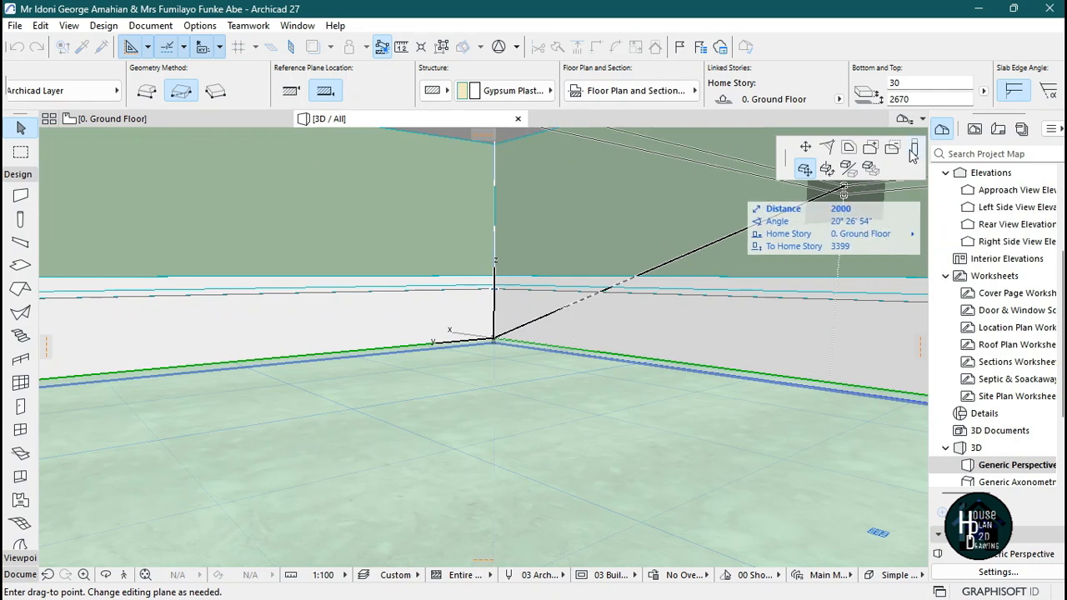
left_click(914, 148)
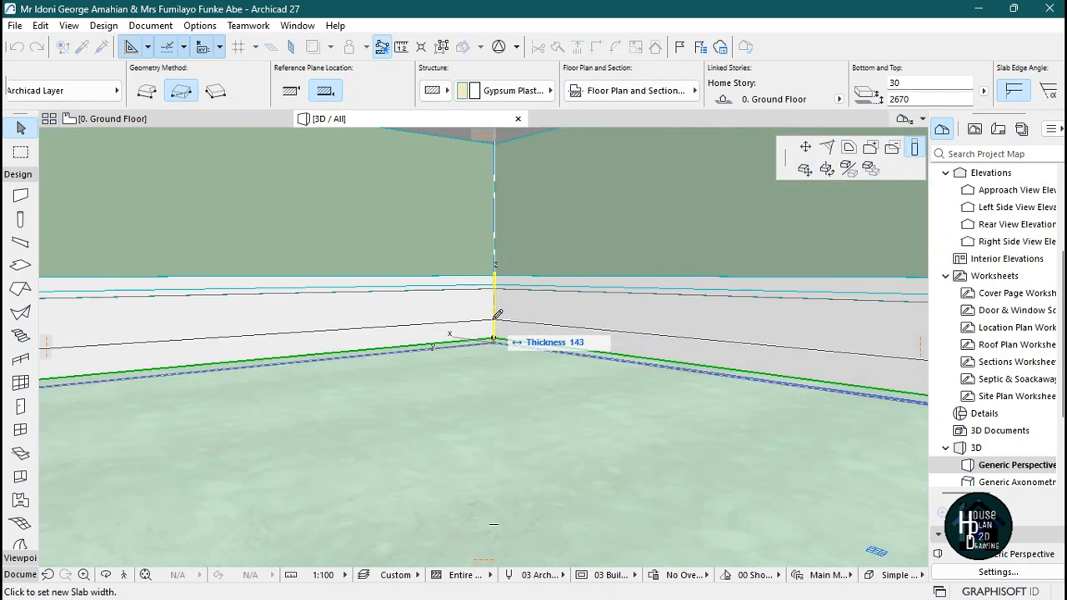
type("1")
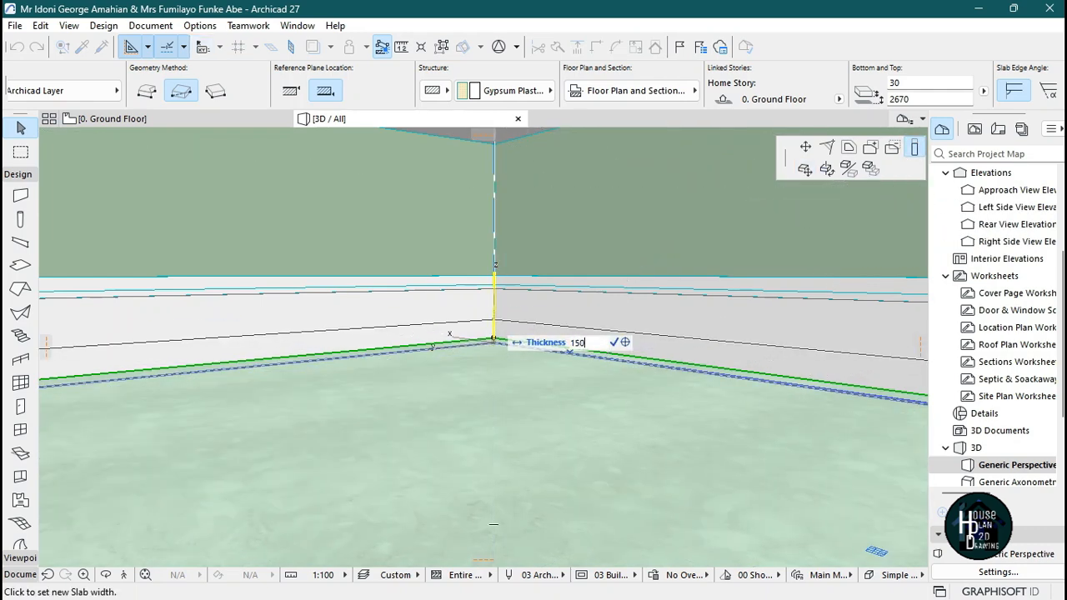
type("50")
key("Return")
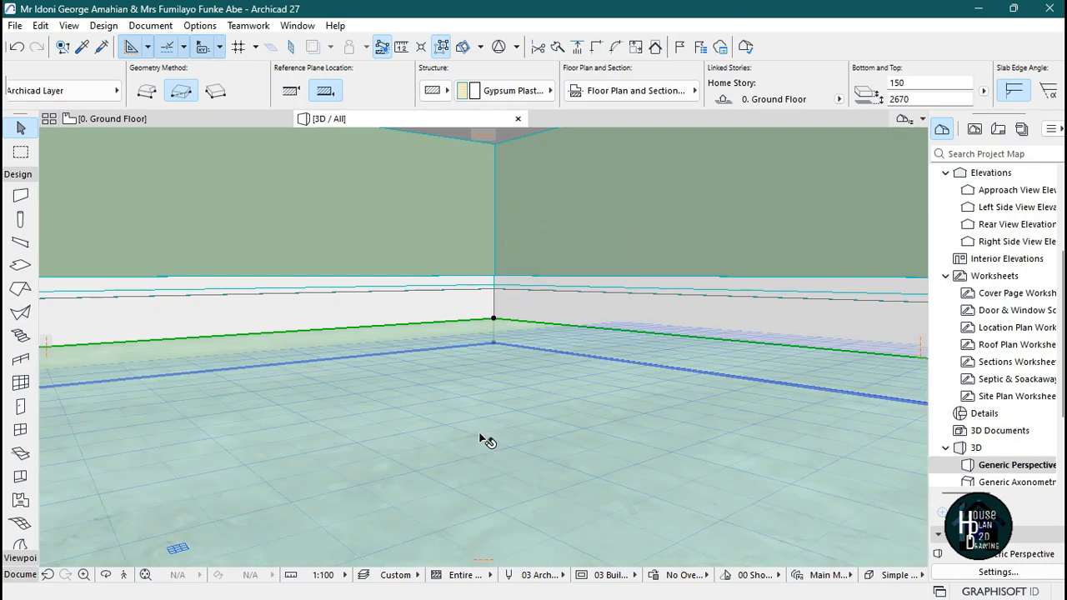
key("Escape")
Select the ceiling slab's corner node and stretch its height again in 3D.
left_click(125, 575)
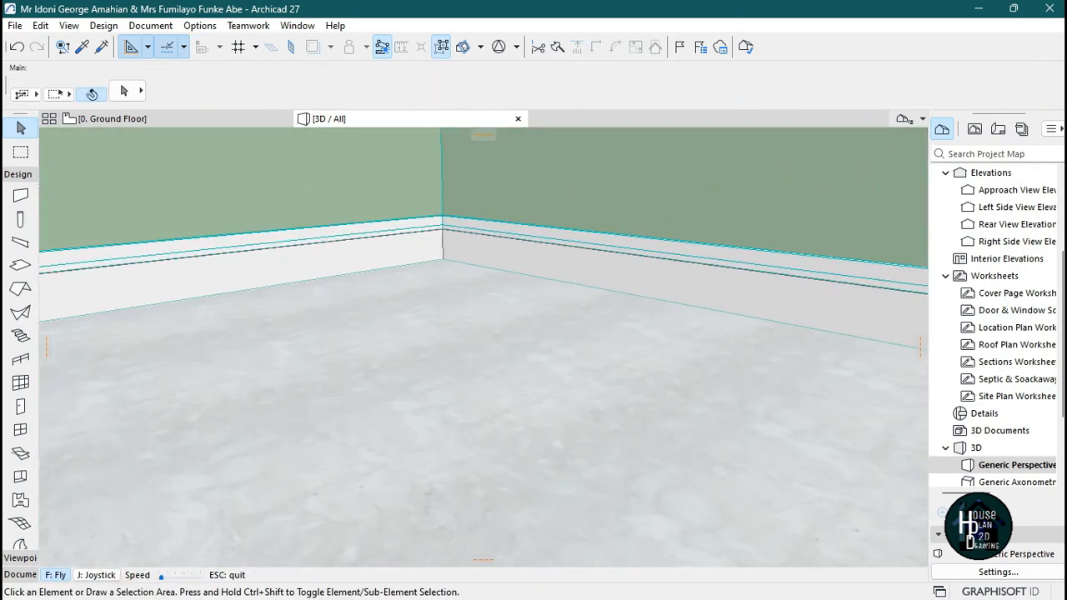
key("Escape")
left_click(471, 309)
left_click(461, 244)
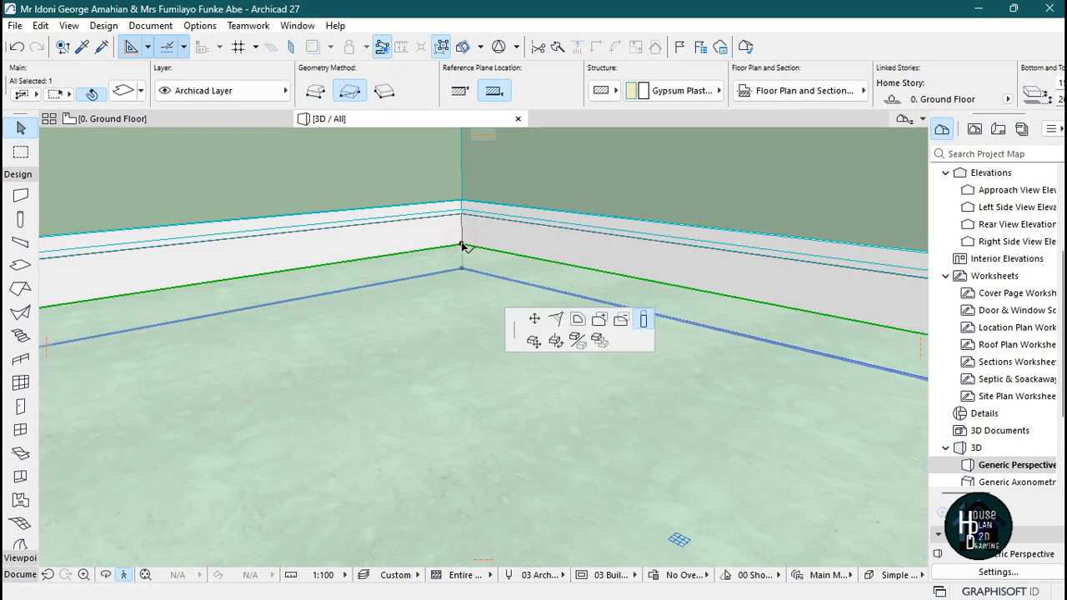
left_click(643, 319)
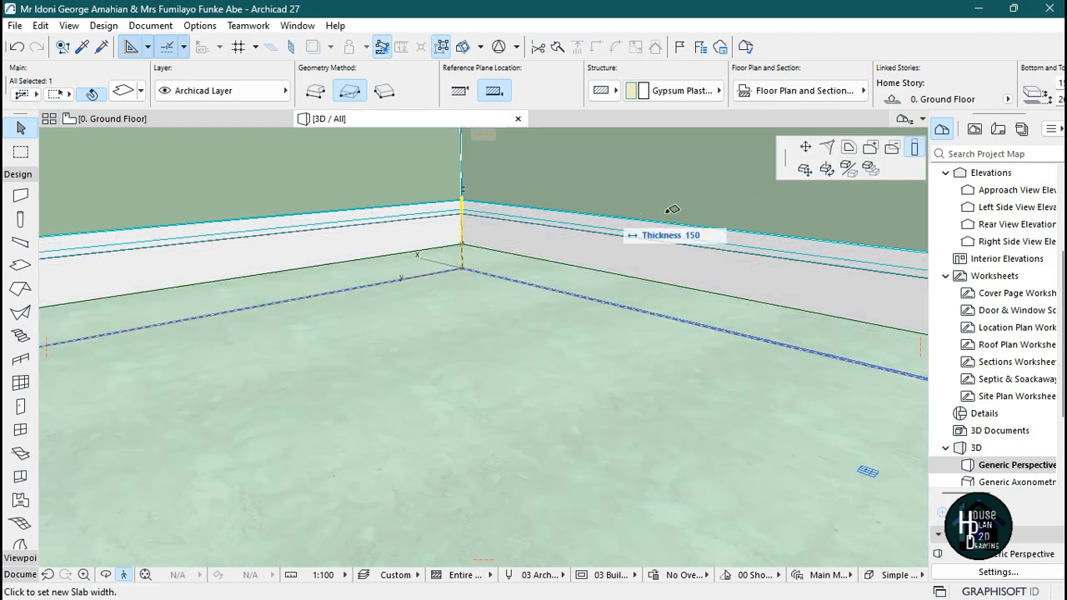
left_click(916, 148)
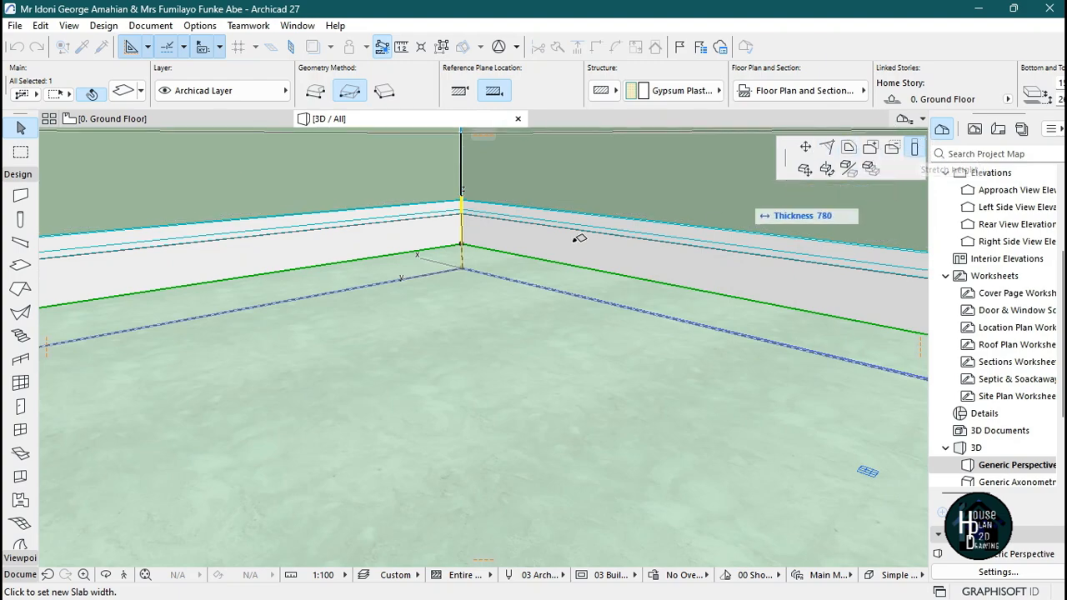
left_click(463, 255)
key("Escape")
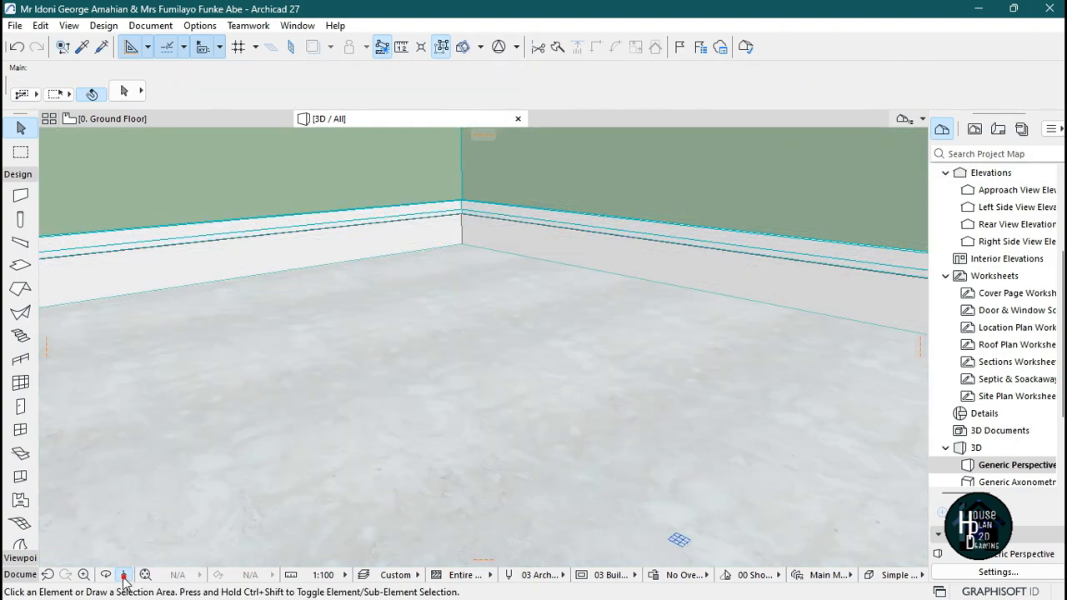
Fly inside the room to inspect the ceiling slab from below and select it.
left_click(124, 575)
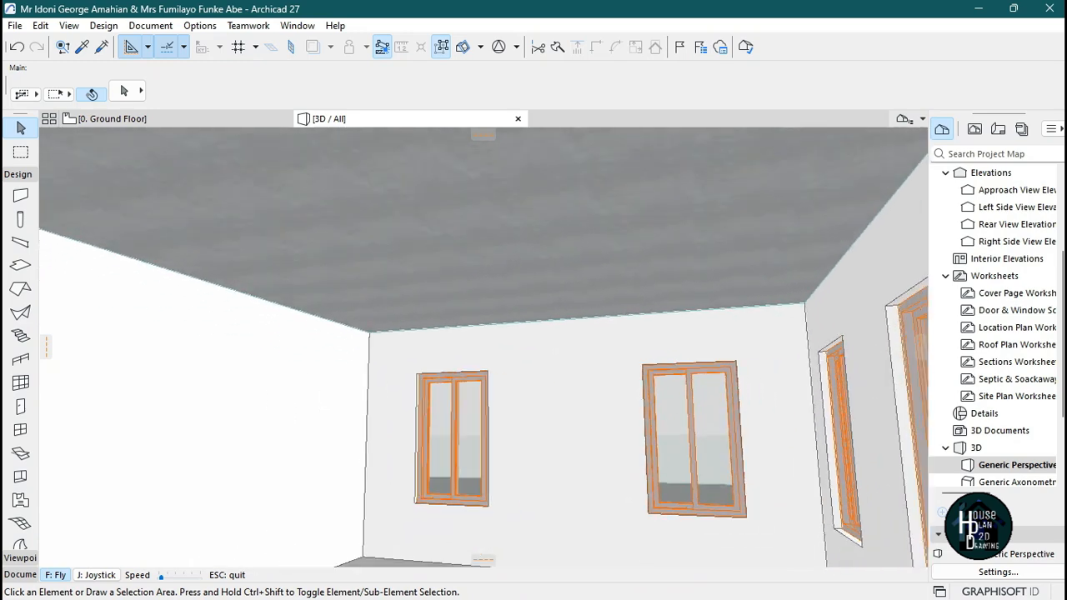
key("Escape")
left_click(510, 292)
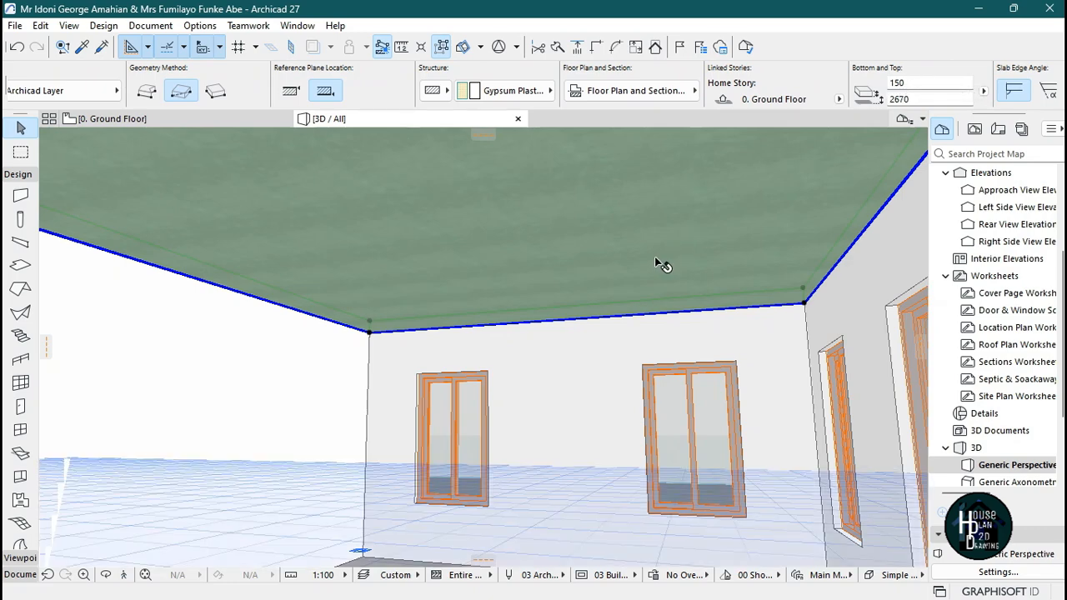
key("Escape")
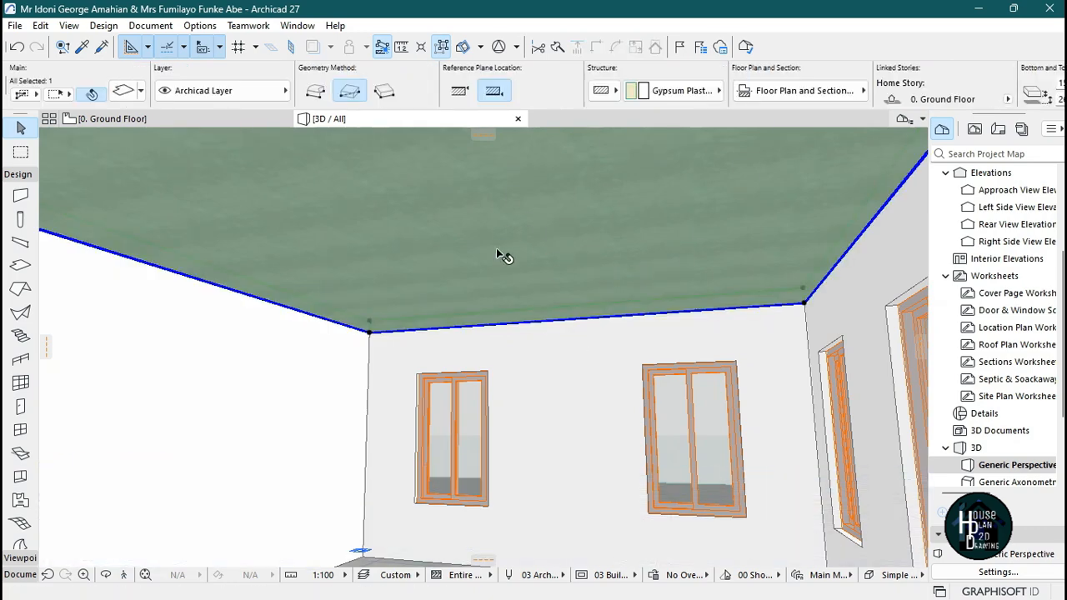
key("Escape")
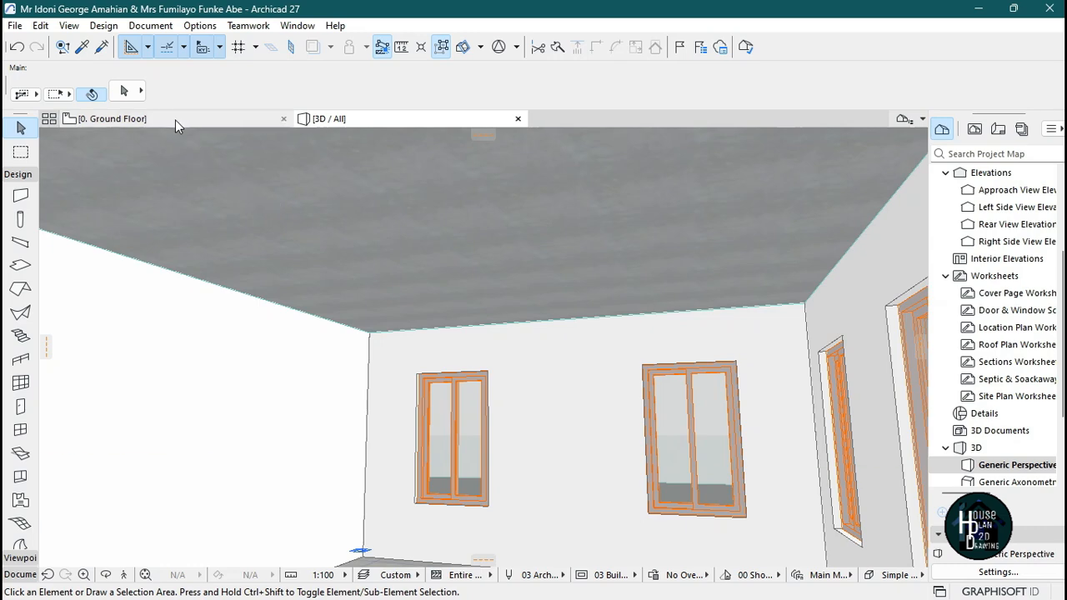
In the ground floor plan, subtract the store room area from the ceiling slab's polygon.
left_click(174, 118)
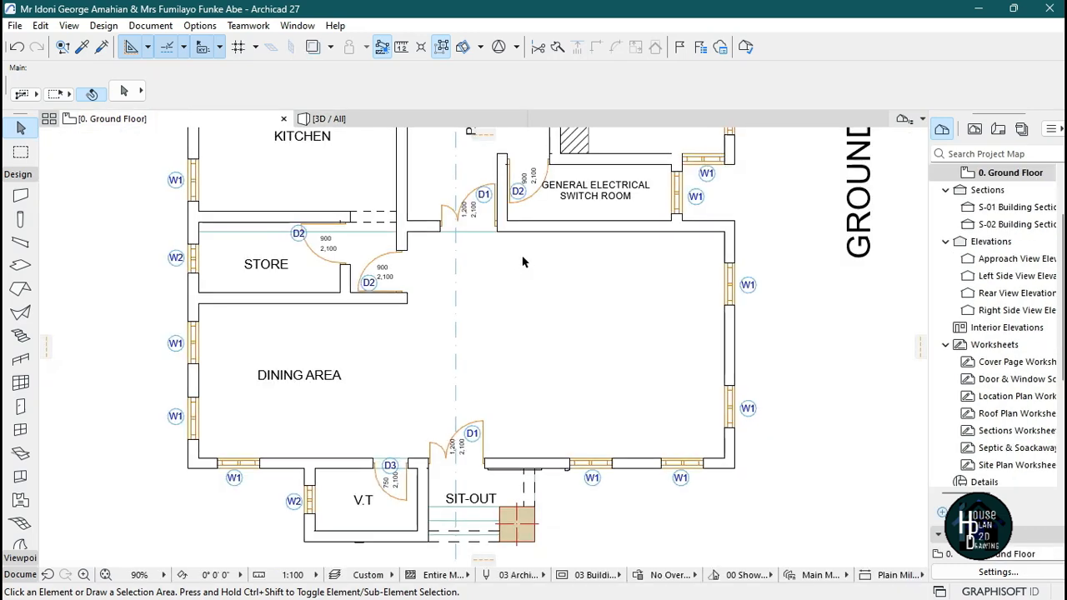
scroll(533, 241, "down", 2)
scroll(550, 283, "up", 2)
left_click(541, 251)
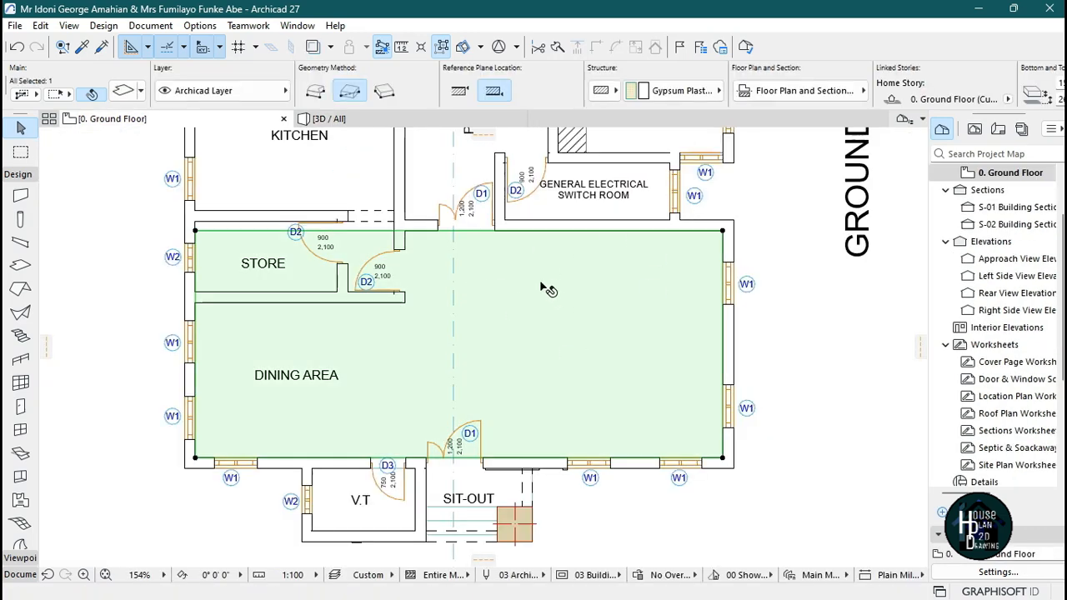
left_click(421, 236)
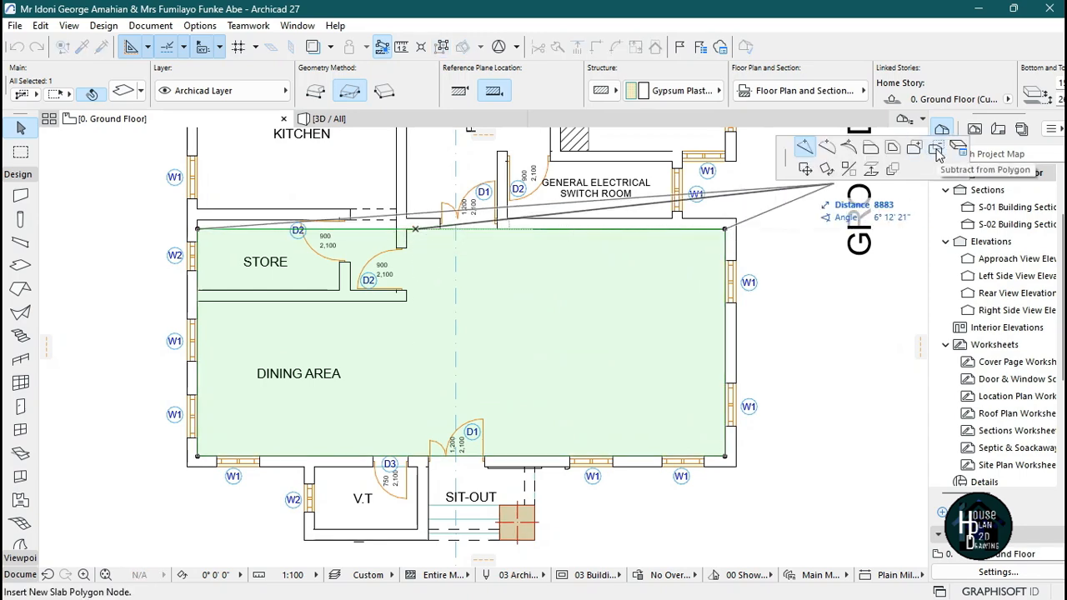
left_click(936, 153)
scroll(429, 213, "up", 2)
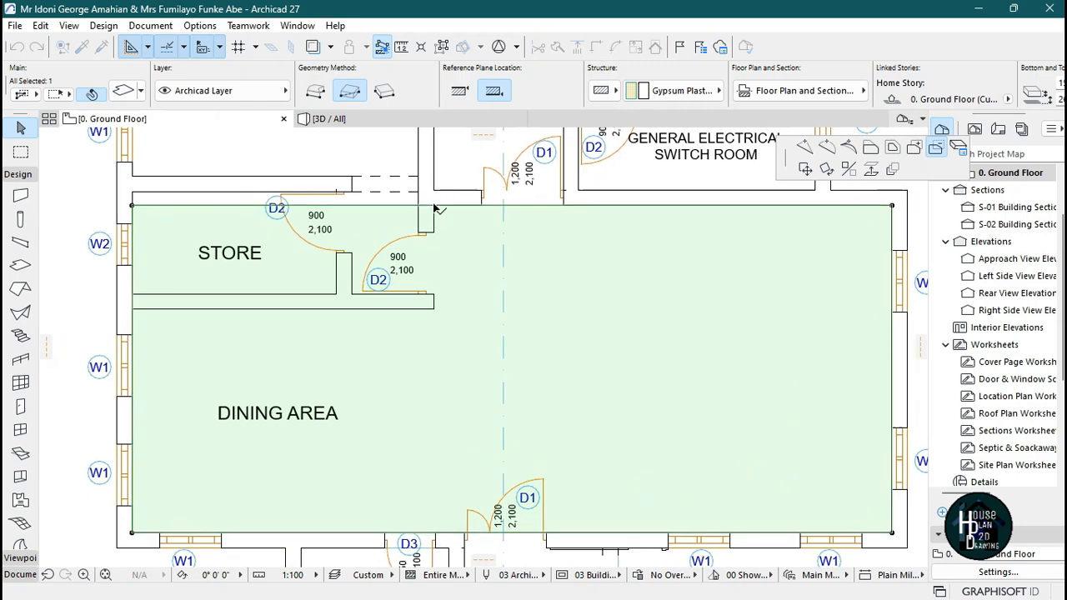
left_click(433, 206)
left_click(132, 308)
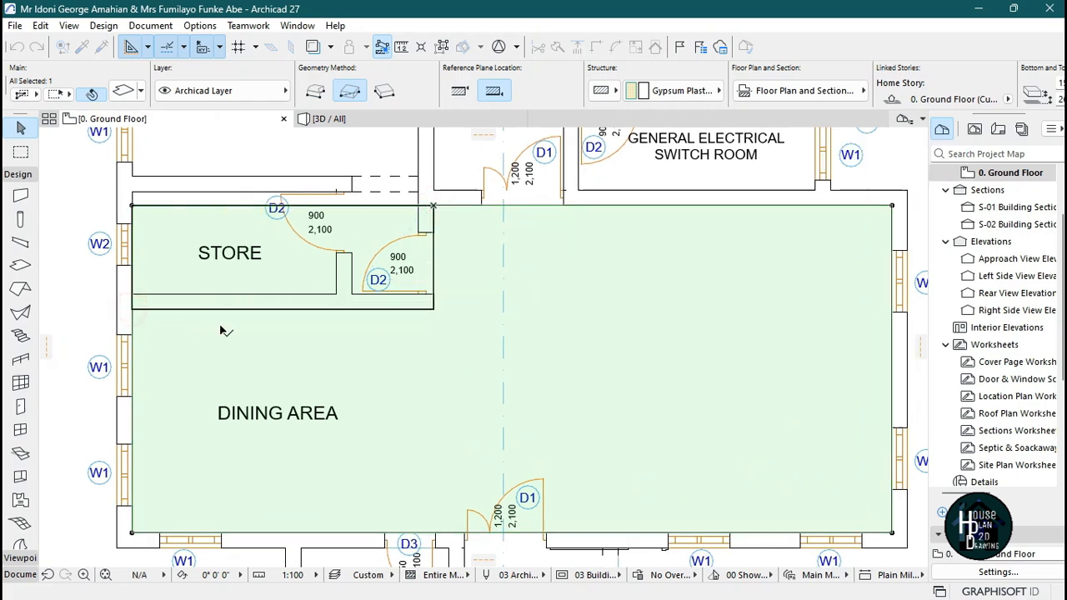
scroll(424, 329, "down", 3)
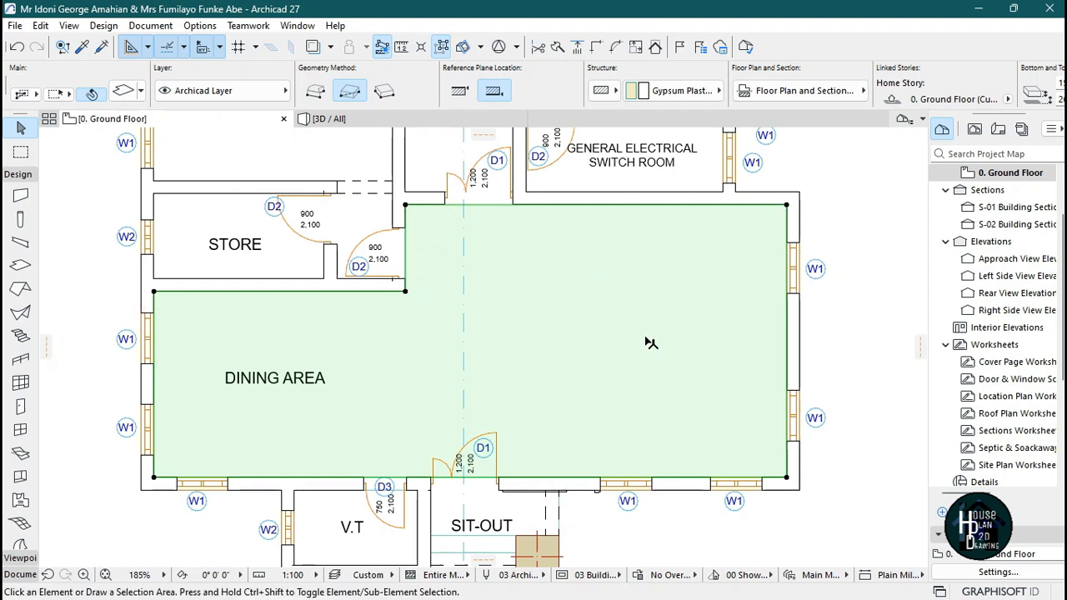
key("Escape")
Return to the 3D view and fly through the rooms to inspect the reshaped ceiling slab.
left_click(409, 119)
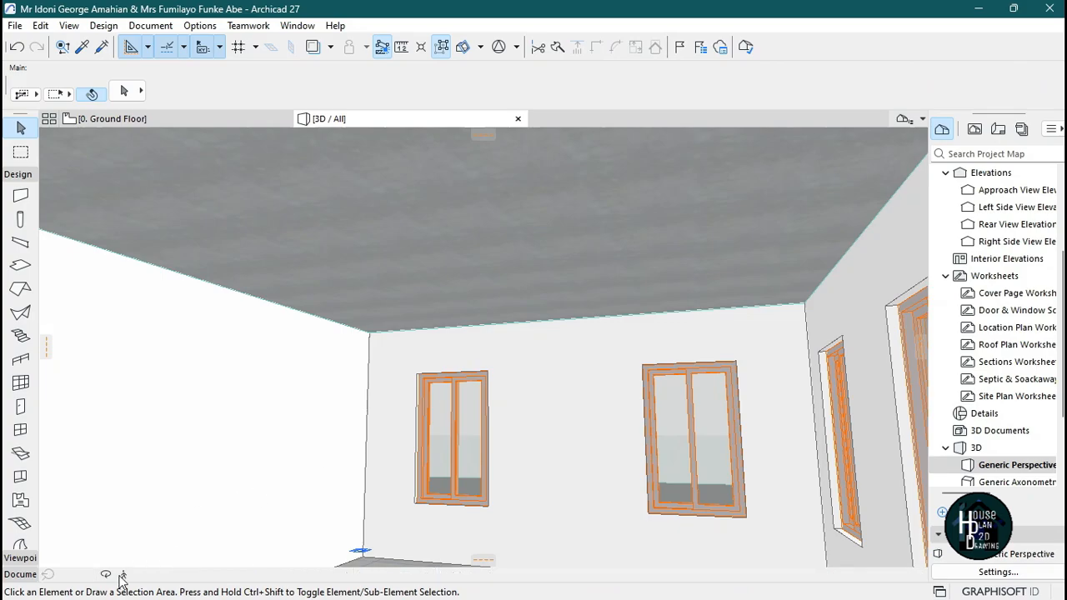
key("shift+F3")
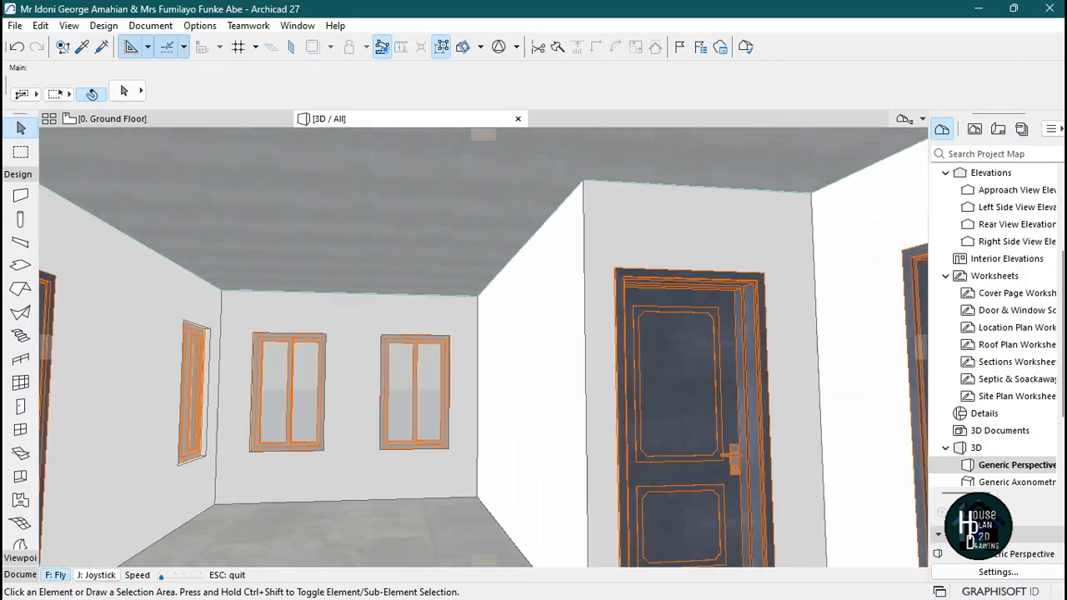
key("Up")
key("Up")
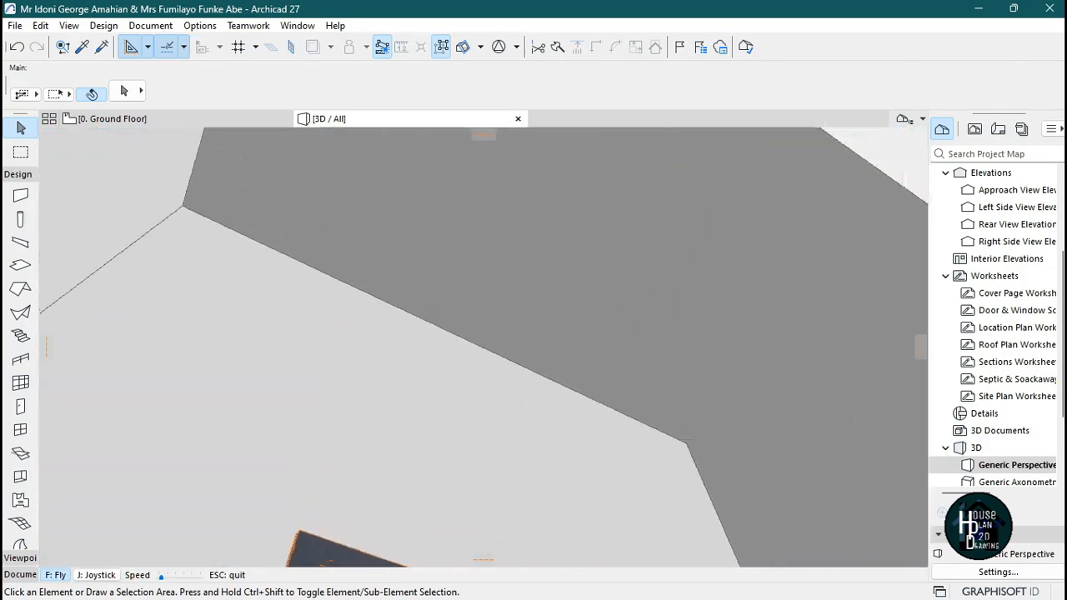
key("Up")
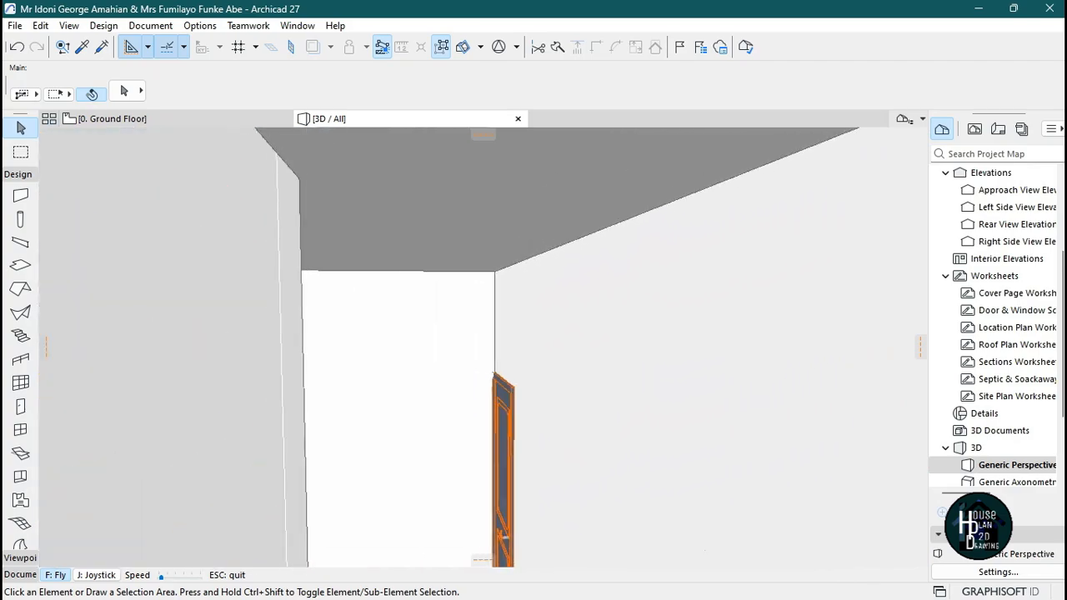
key("Page_Up")
key("Page_Down")
key("Page_Up")
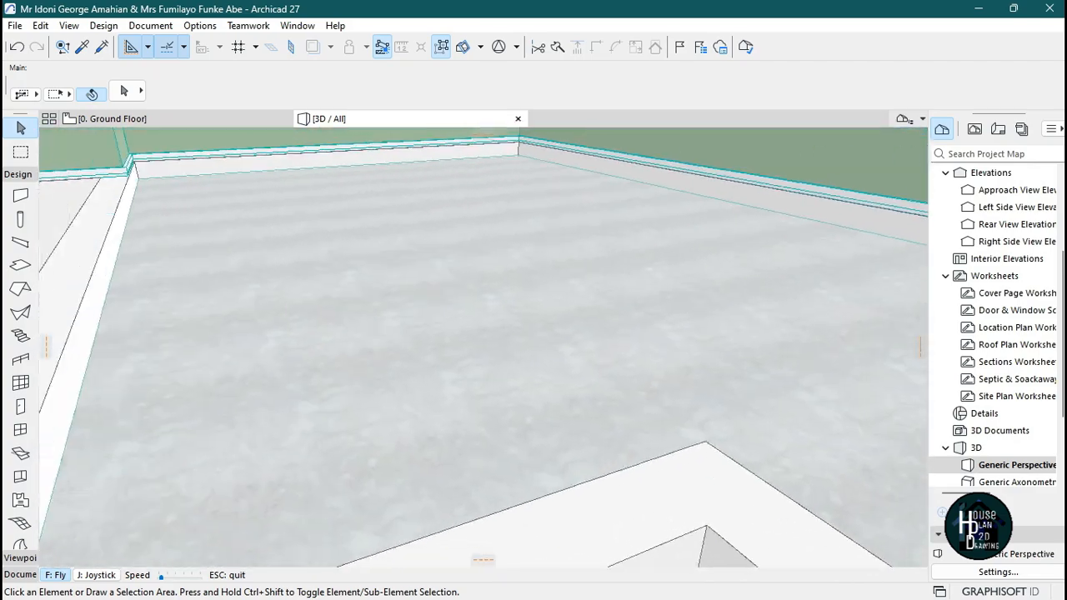
key("Up")
key("Page_Down")
key("Page_Down")
key("Down")
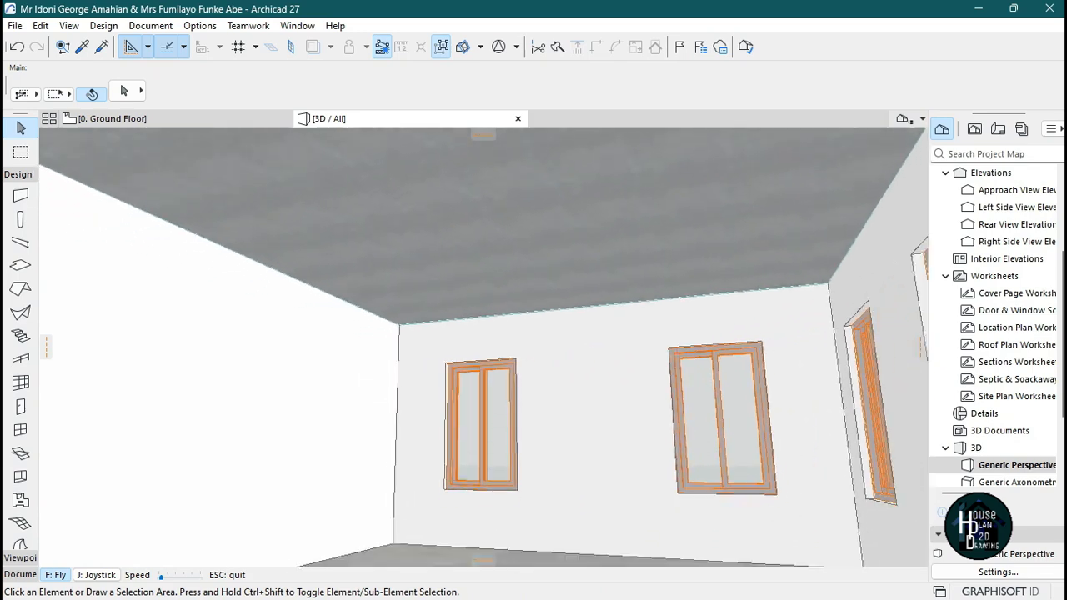
key("Escape")
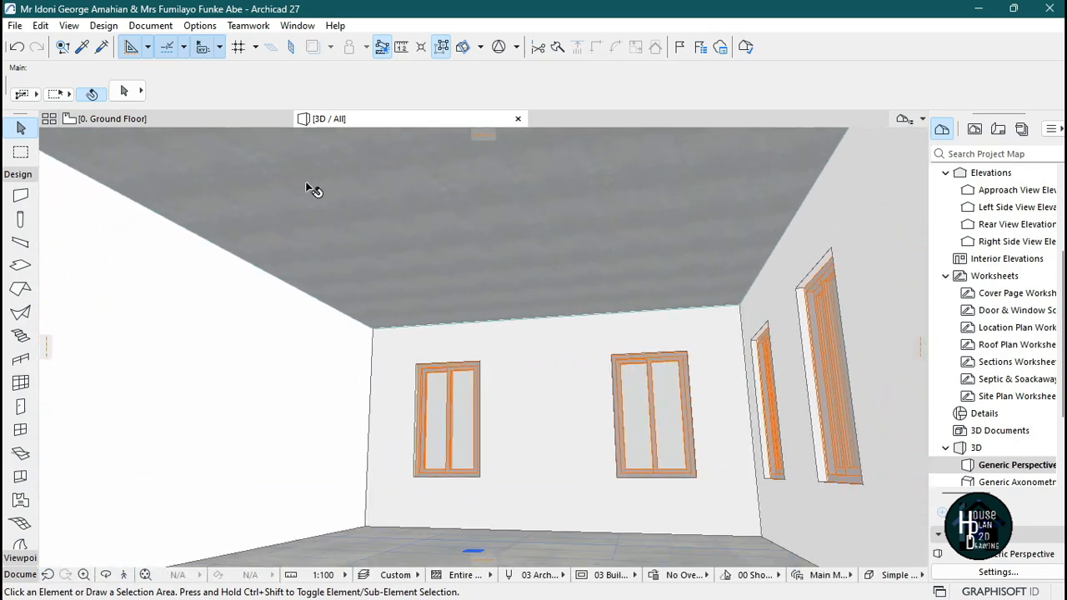
Set the slab thickness to 30 and draw a rectangular slab on the underside of the ceiling.
left_click(20, 266)
left_click(127, 92)
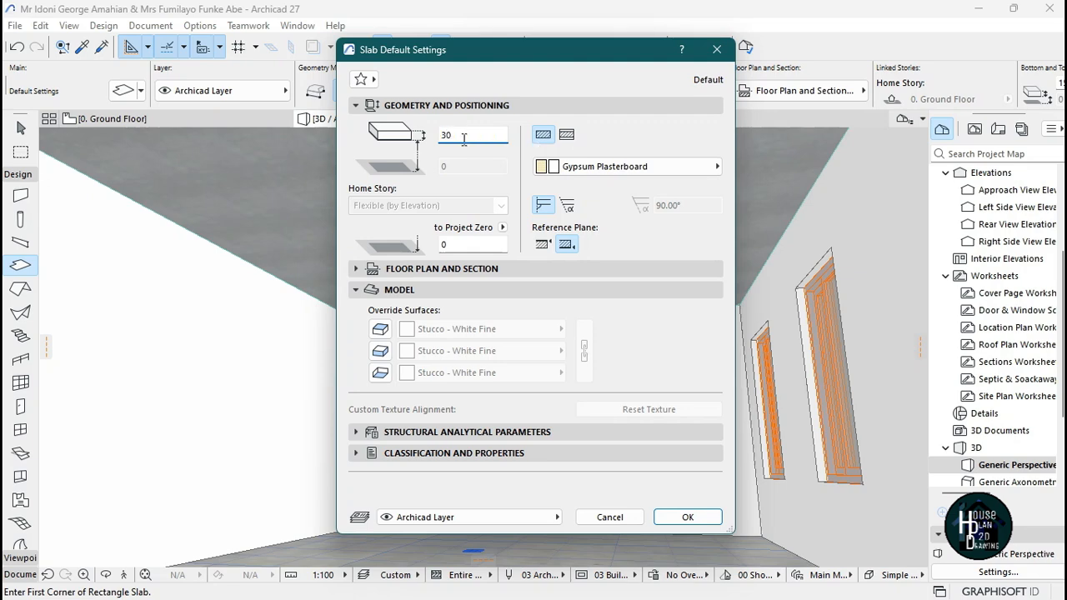
left_click(680, 515)
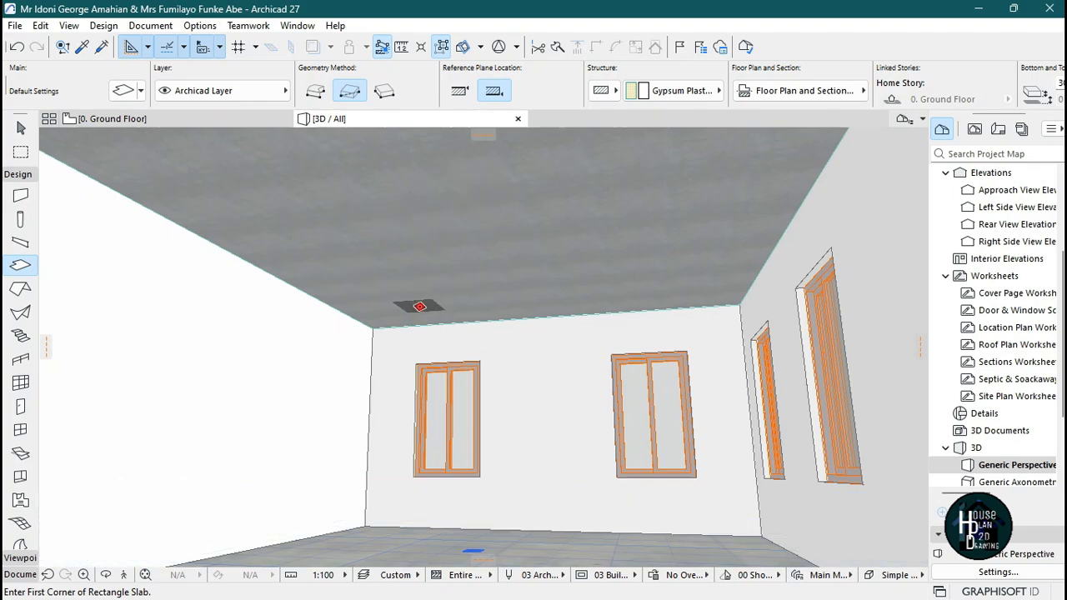
left_click(419, 305)
left_click(544, 135)
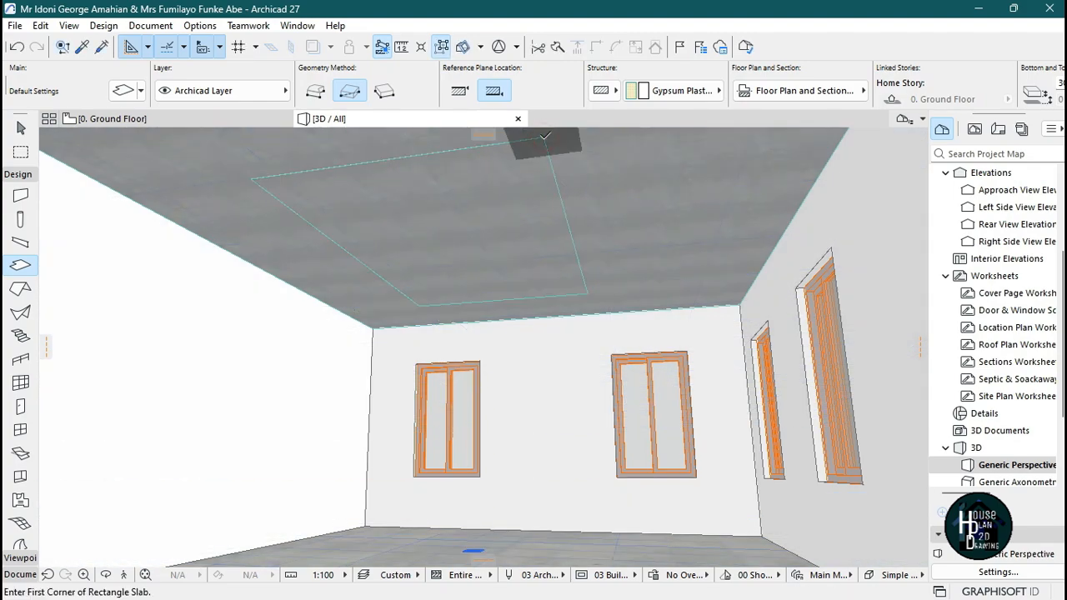
key("Escape")
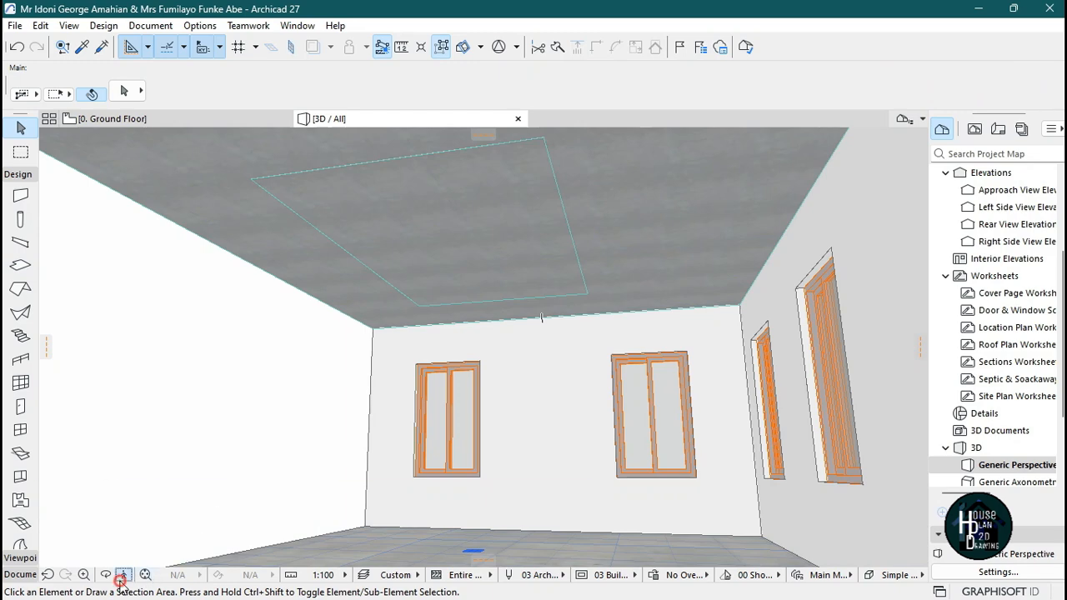
Switch to the Photos app to study the reference ceiling image, then return to Archicad.
left_click(120, 580)
key("Escape")
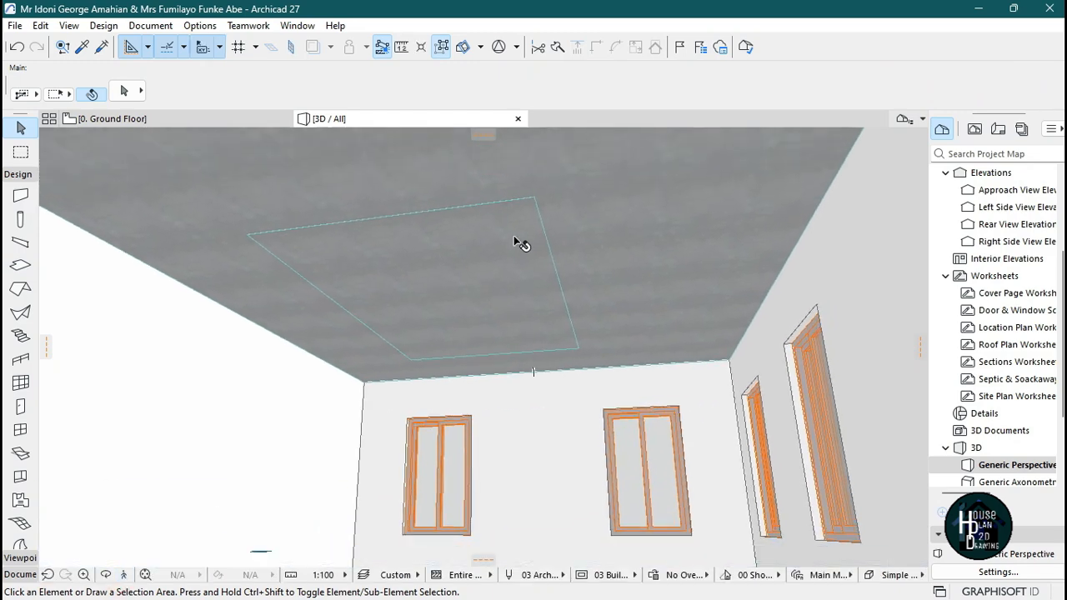
left_click(726, 589)
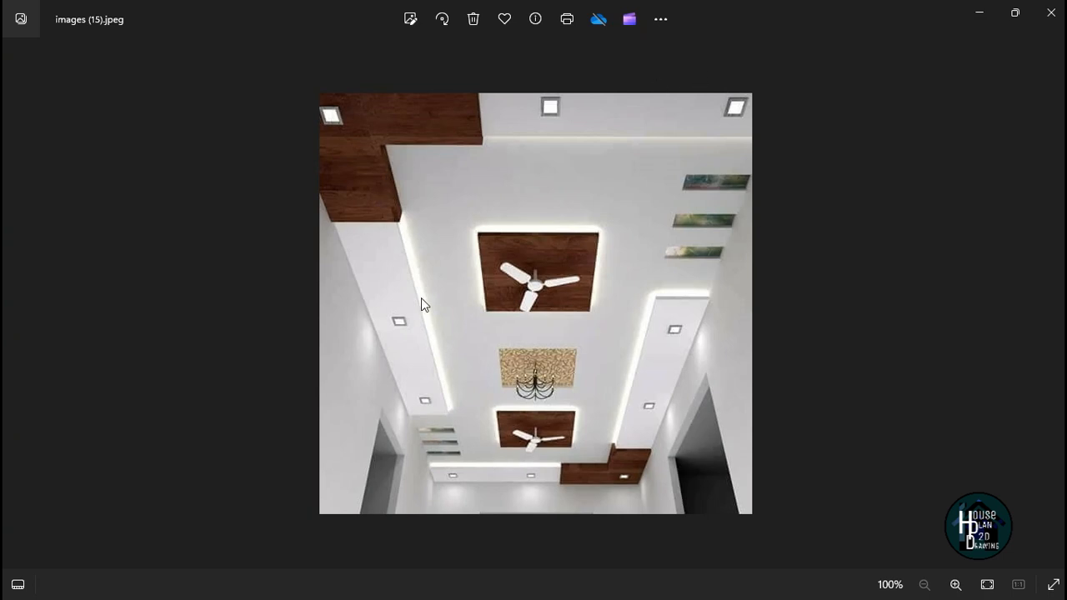
mouse_move(744, 590)
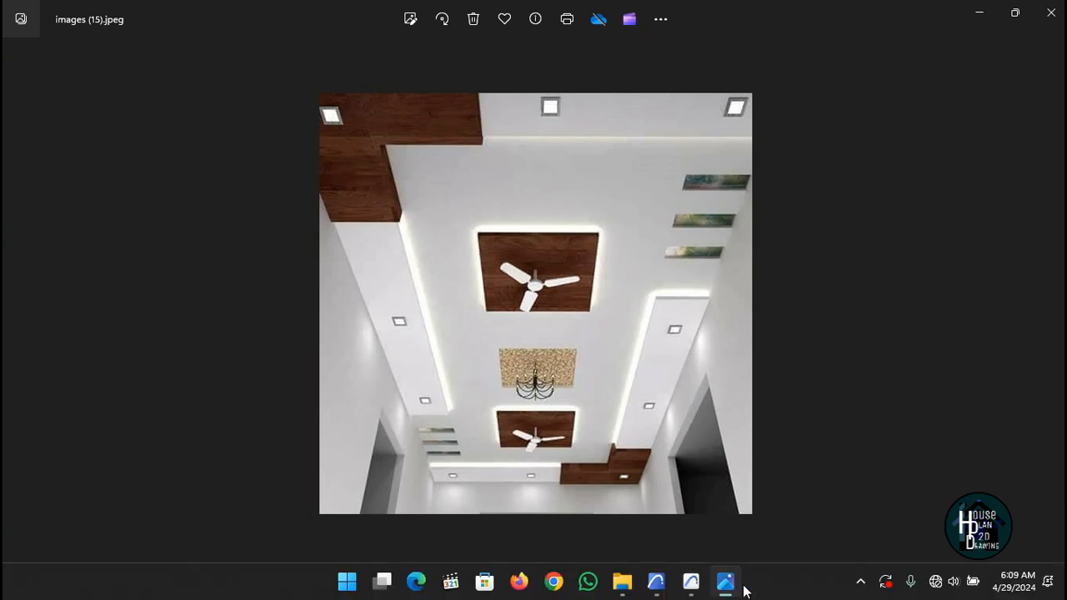
left_click(688, 583)
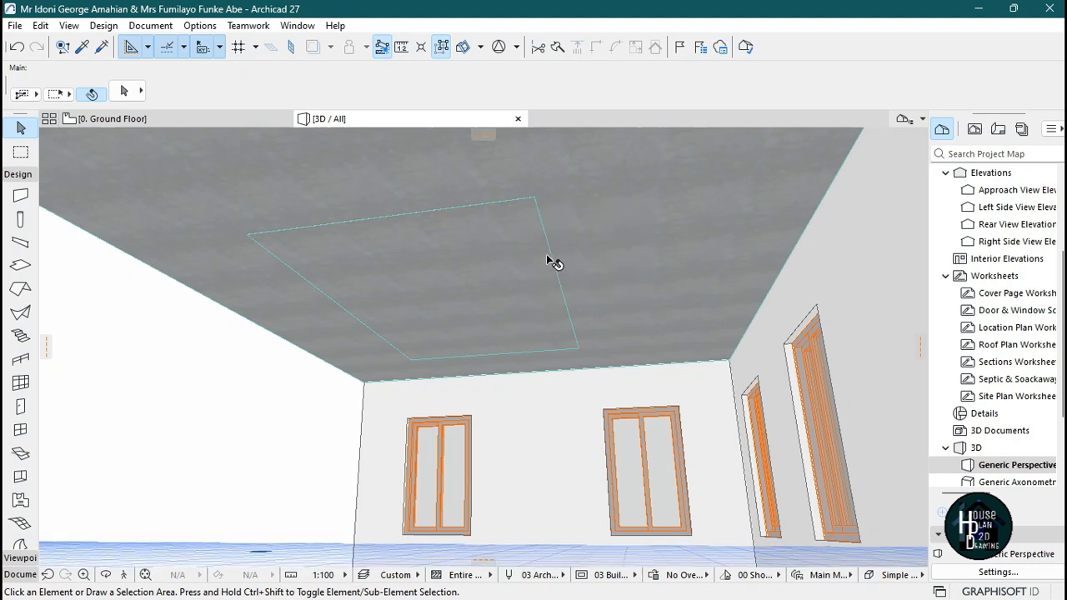
Fly under the ceiling to inspect the new rectangular slab and select it.
left_click(123, 573)
key("Escape")
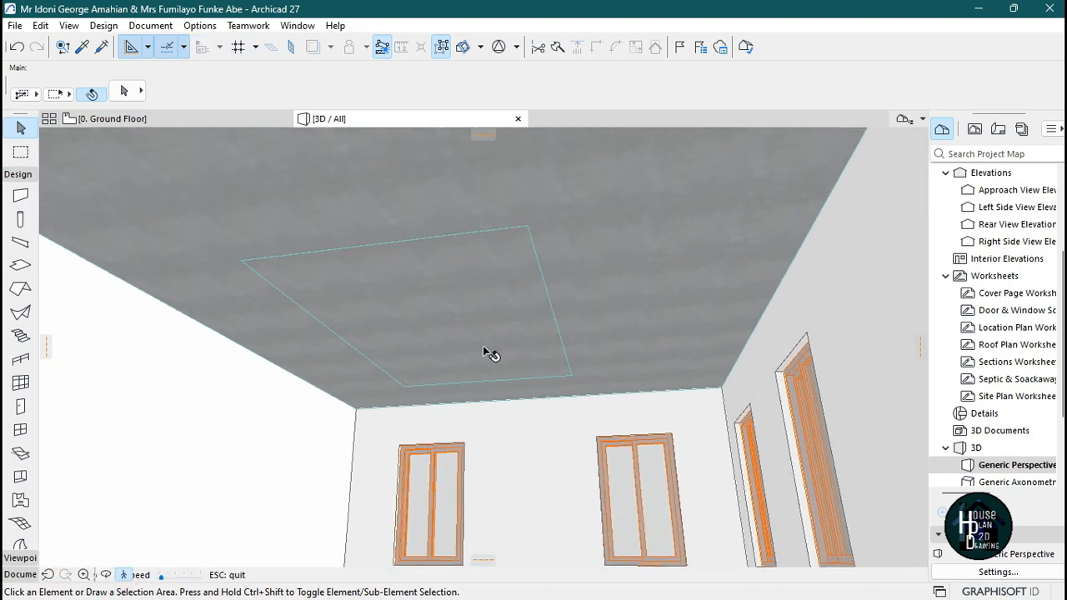
left_click(521, 231)
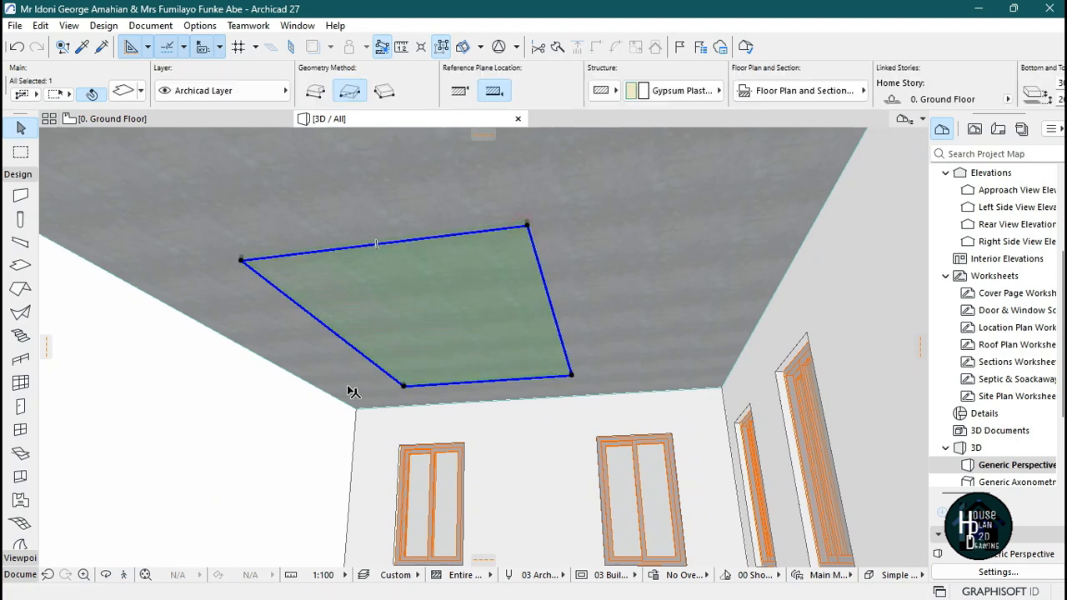
key("Escape")
left_click(123, 574)
key("Up")
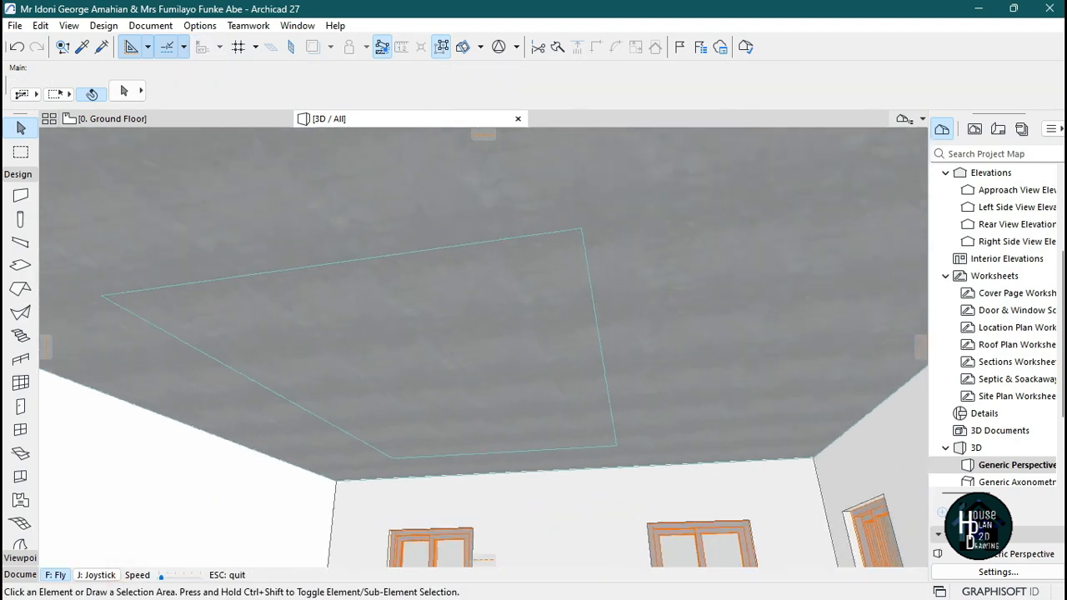
key("Right")
key("Escape")
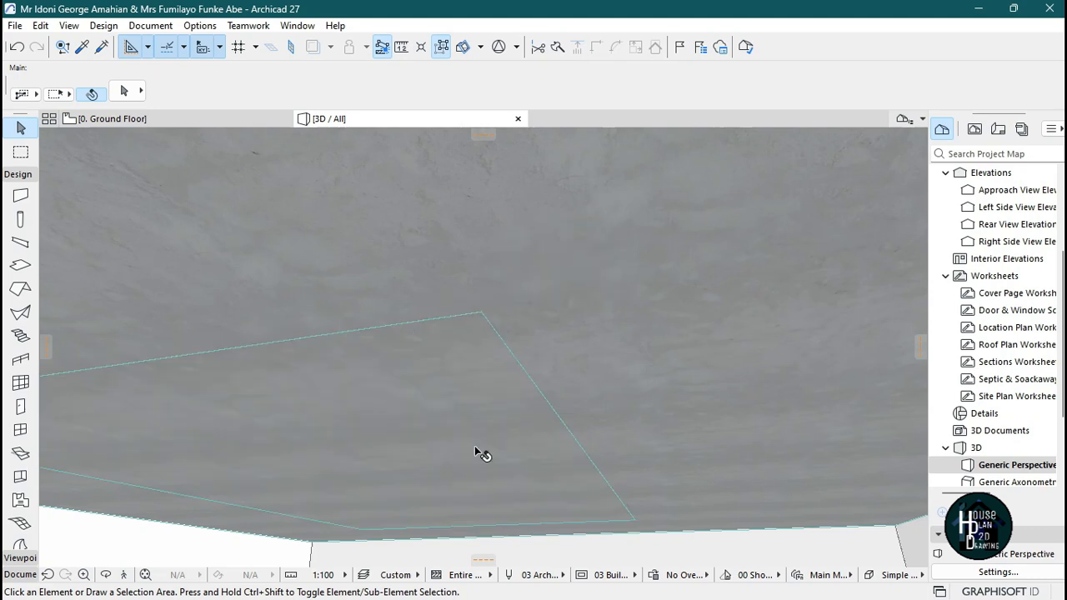
left_click(480, 319)
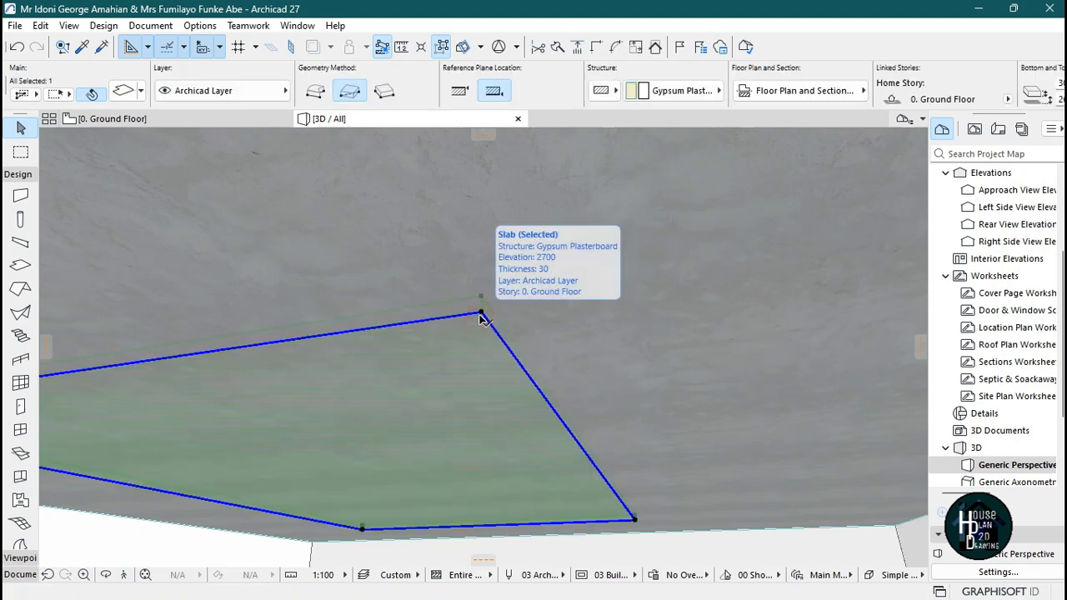
Change the selected ceiling slab's reference plane location, then fly under it in 3D to inspect it.
left_click(460, 91)
key("Escape")
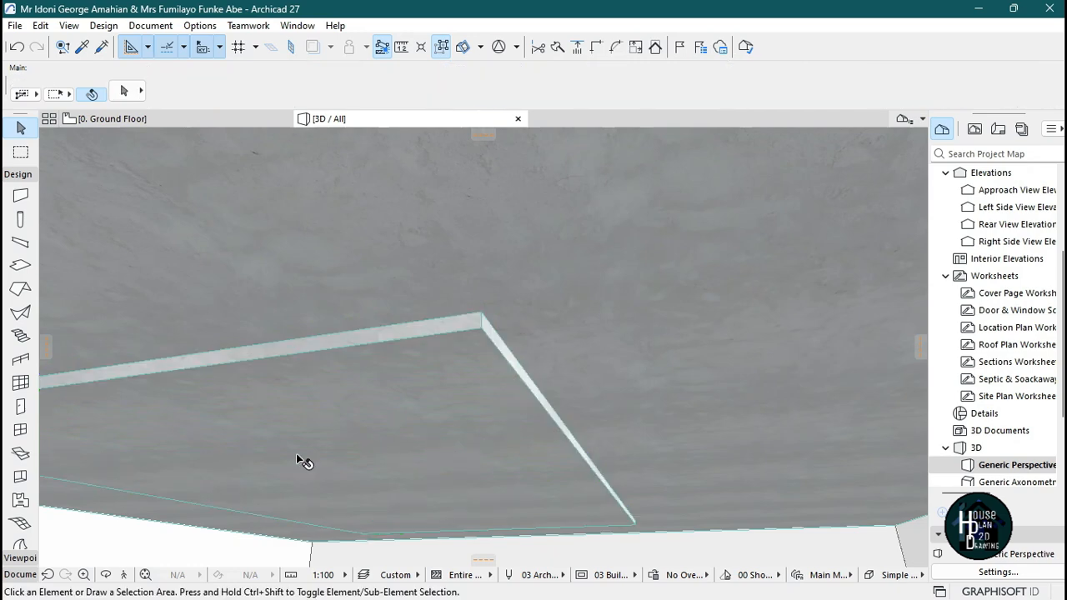
left_click(156, 570)
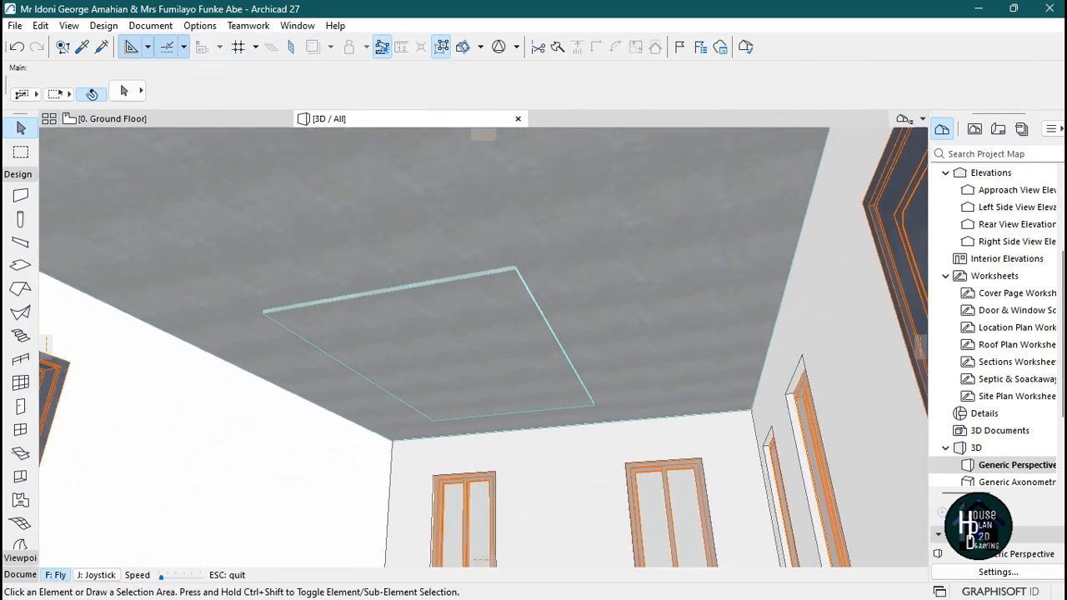
key("Escape")
In the ground floor plan, offset the ceiling slab's left and bottom edges outward to enlarge it.
left_click(171, 122)
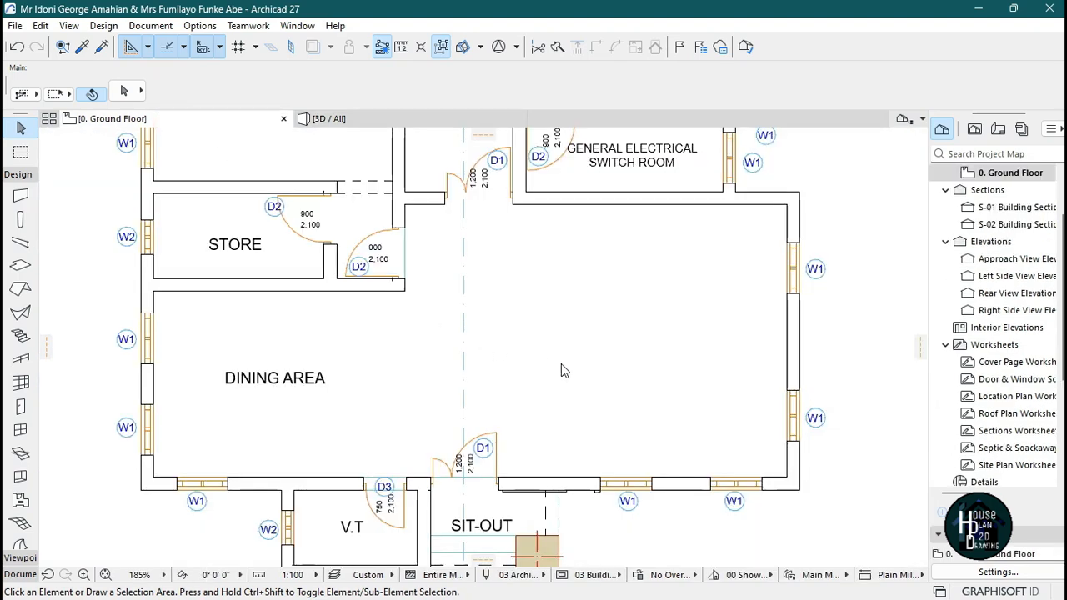
scroll(558, 325, "up", 3)
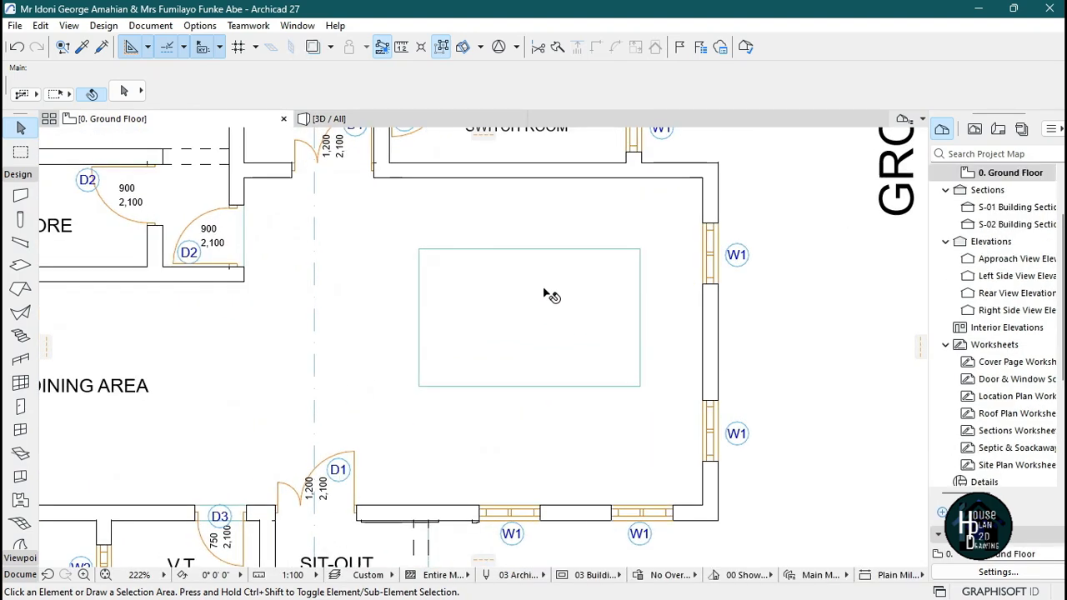
left_click(543, 285)
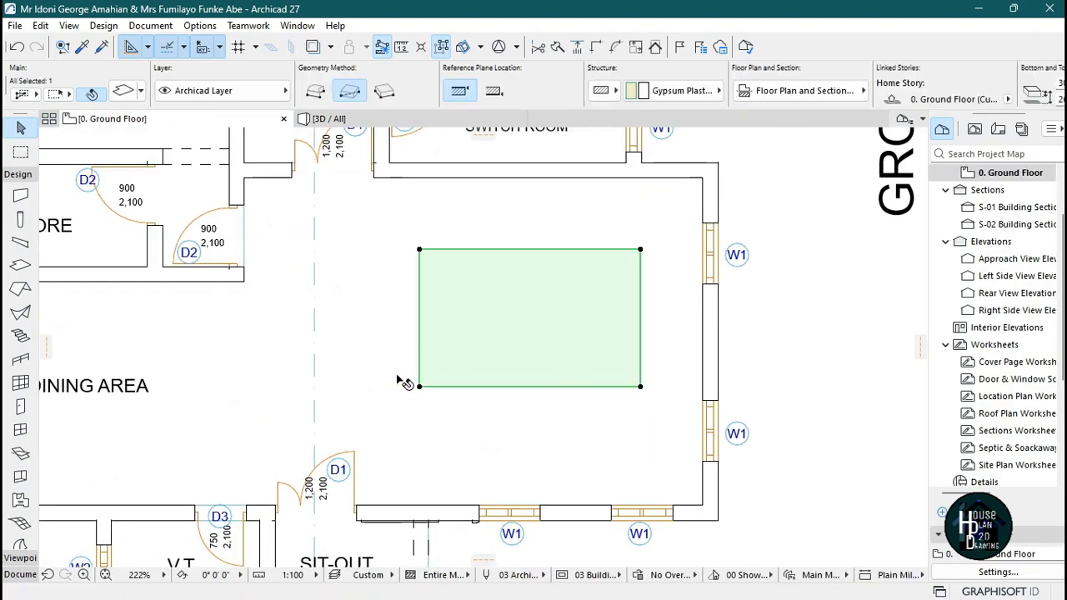
left_click(421, 359)
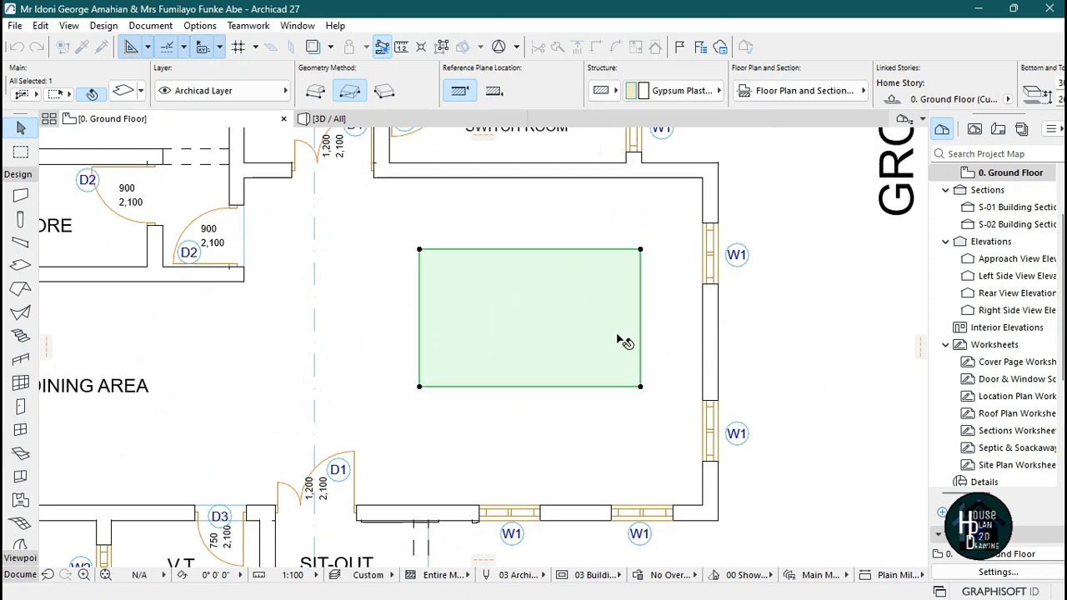
key("Escape")
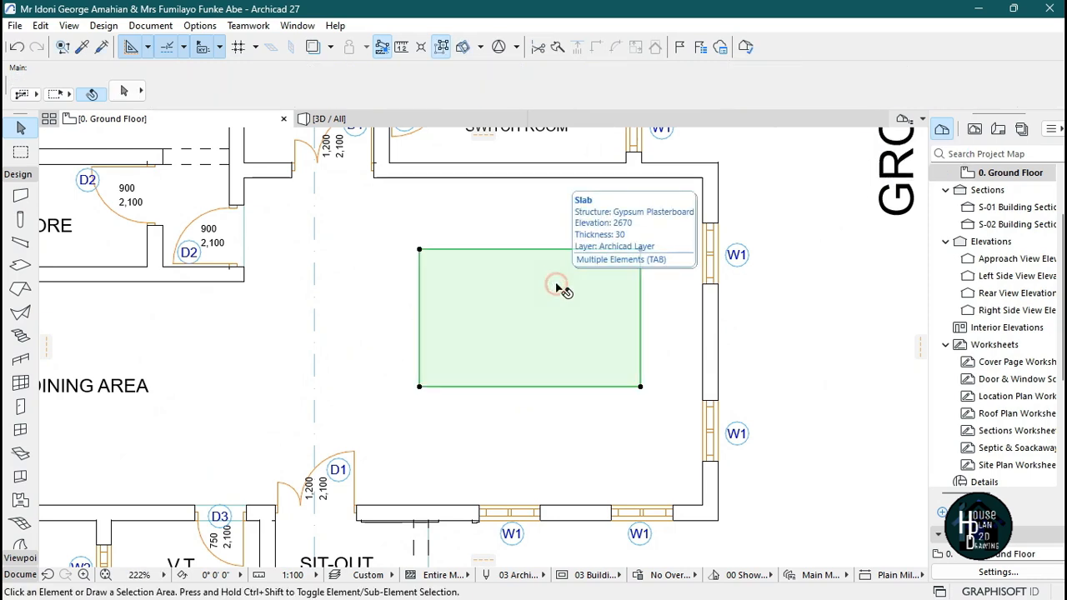
left_click(557, 288)
left_click(420, 359)
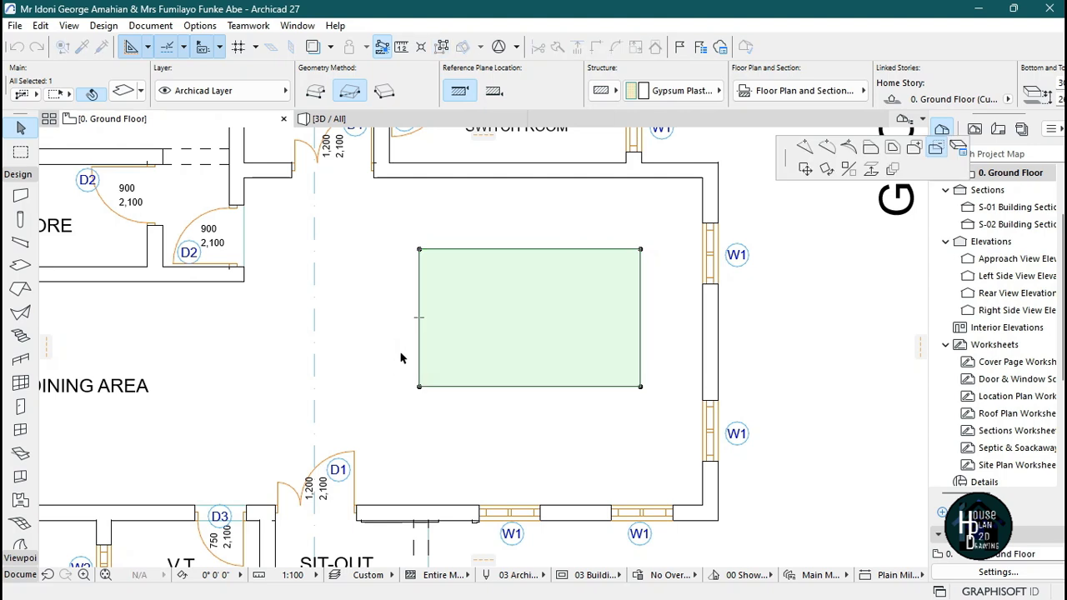
left_click(870, 149)
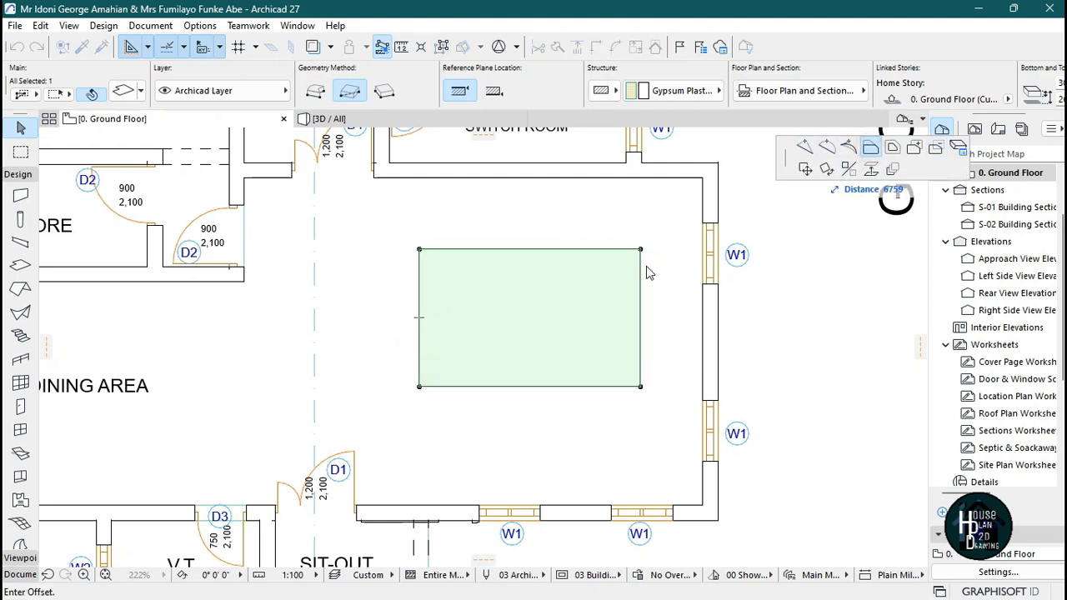
left_click(342, 354)
left_click(510, 387)
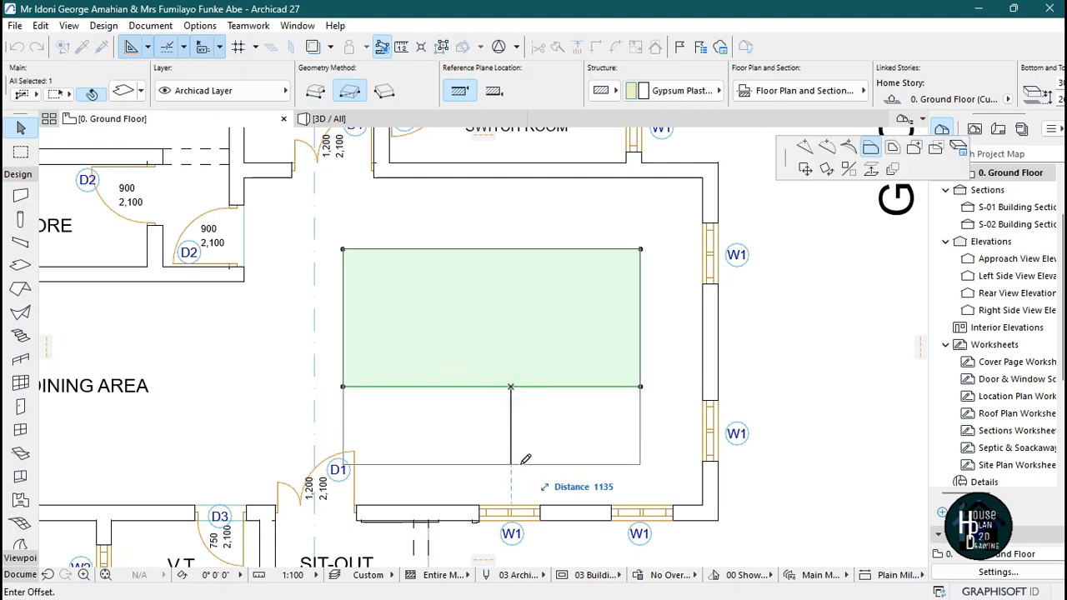
left_click(517, 460)
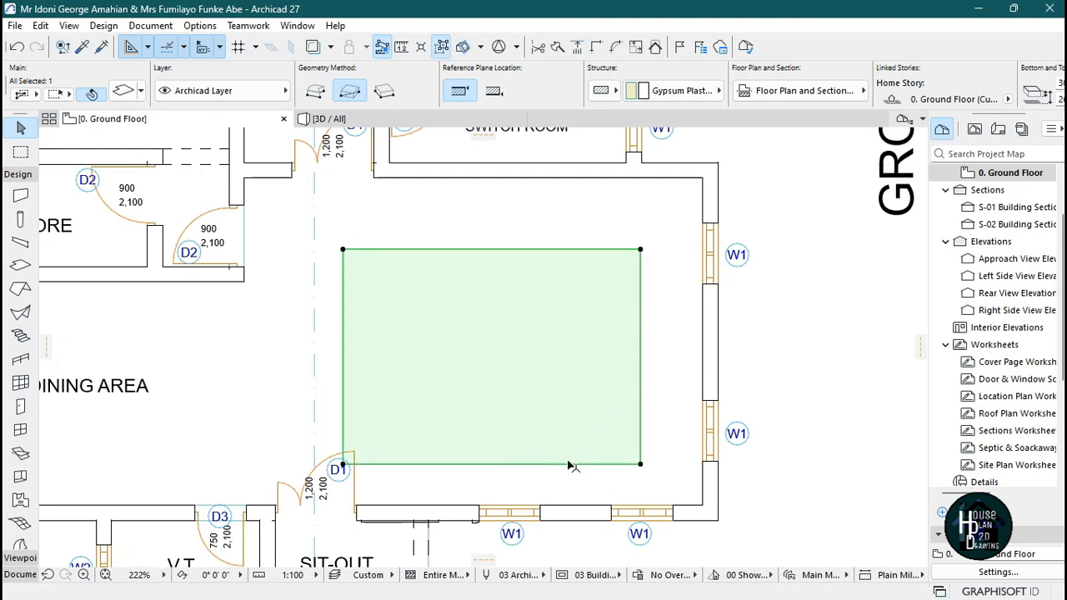
left_click(569, 465)
left_click(567, 443)
scroll(613, 248, "down", 1)
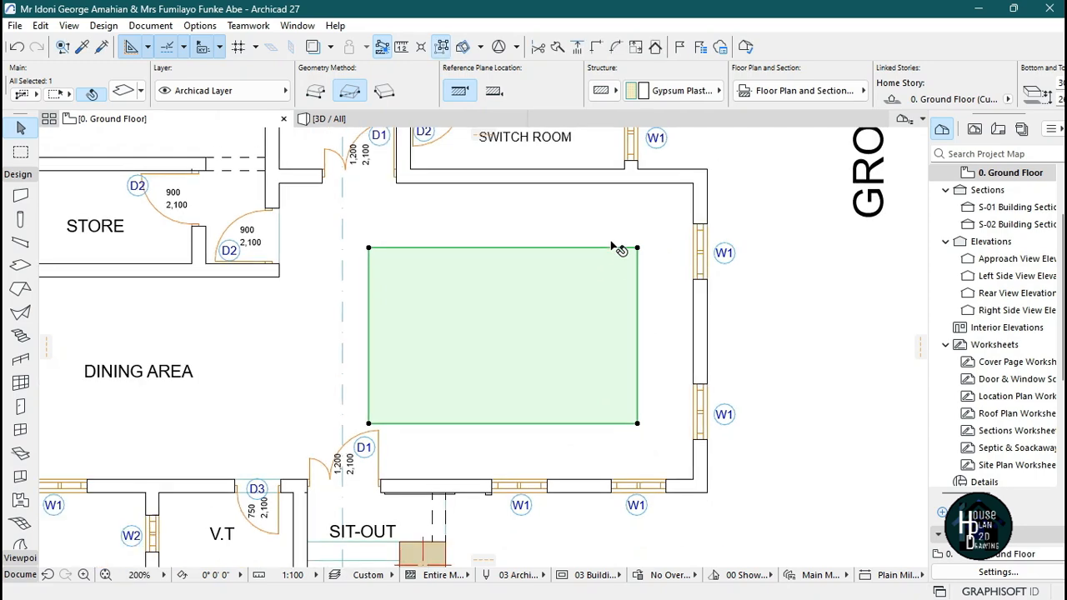
scroll(531, 245, "down", 3)
scroll(592, 297, "up", 3)
key("Escape")
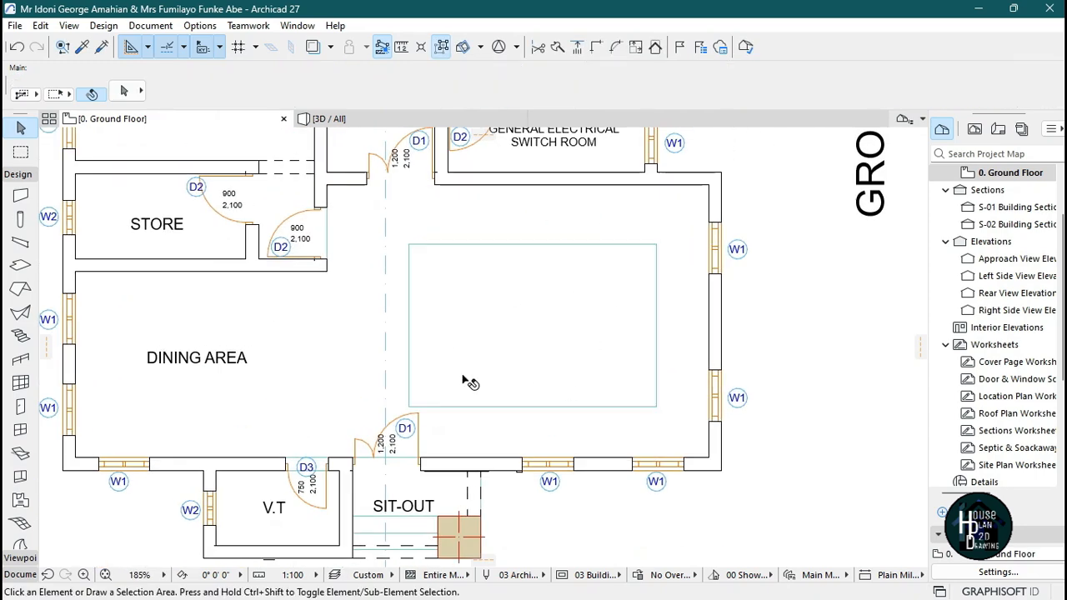
Fly through the 3D view under the room to inspect the enlarged ceiling slab.
left_click(372, 117)
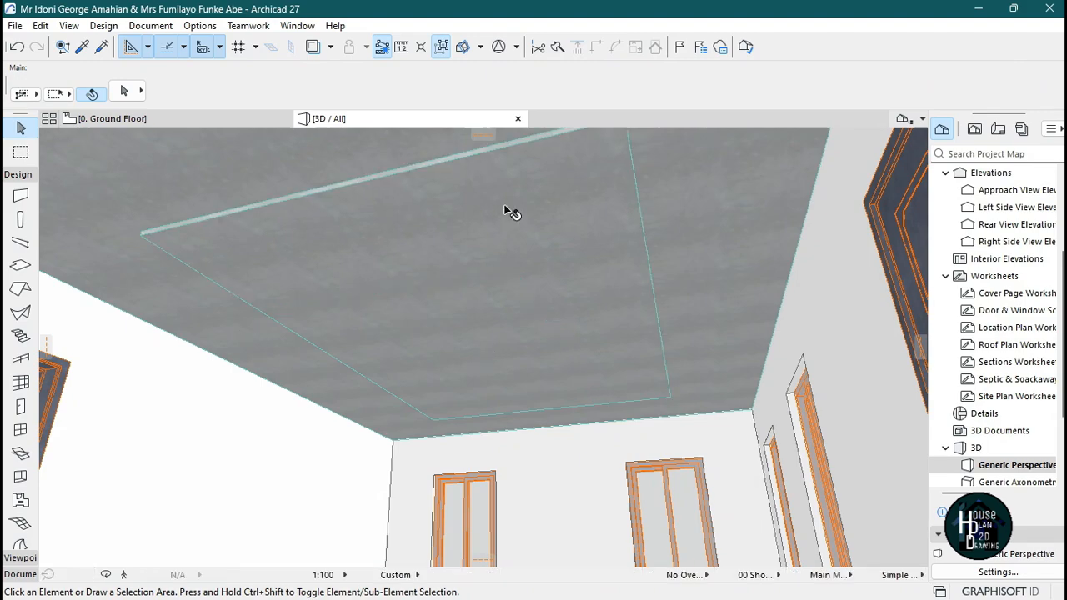
left_click(124, 574)
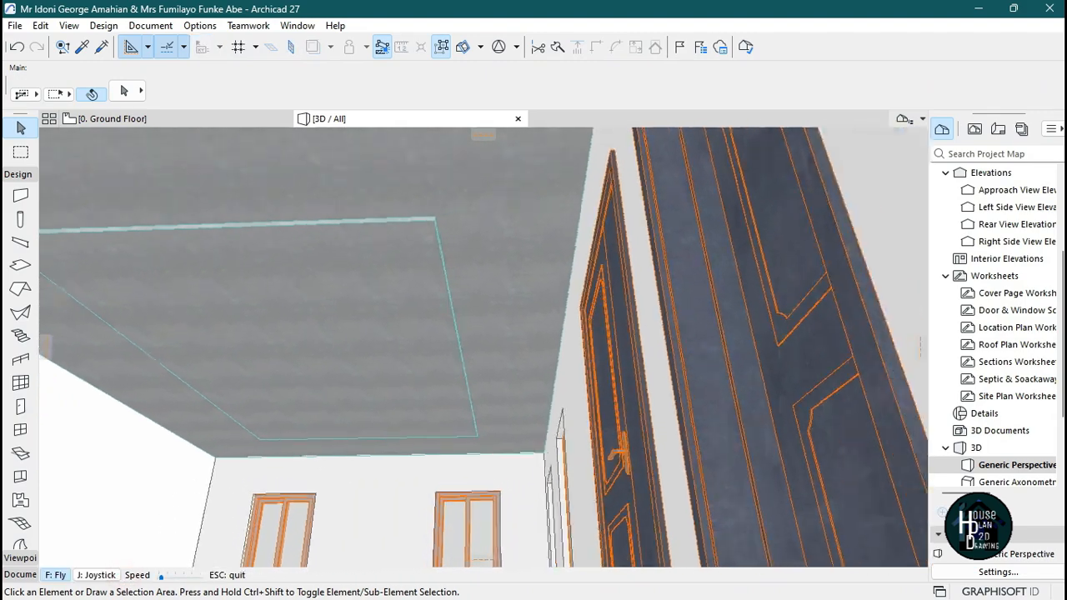
key("Left")
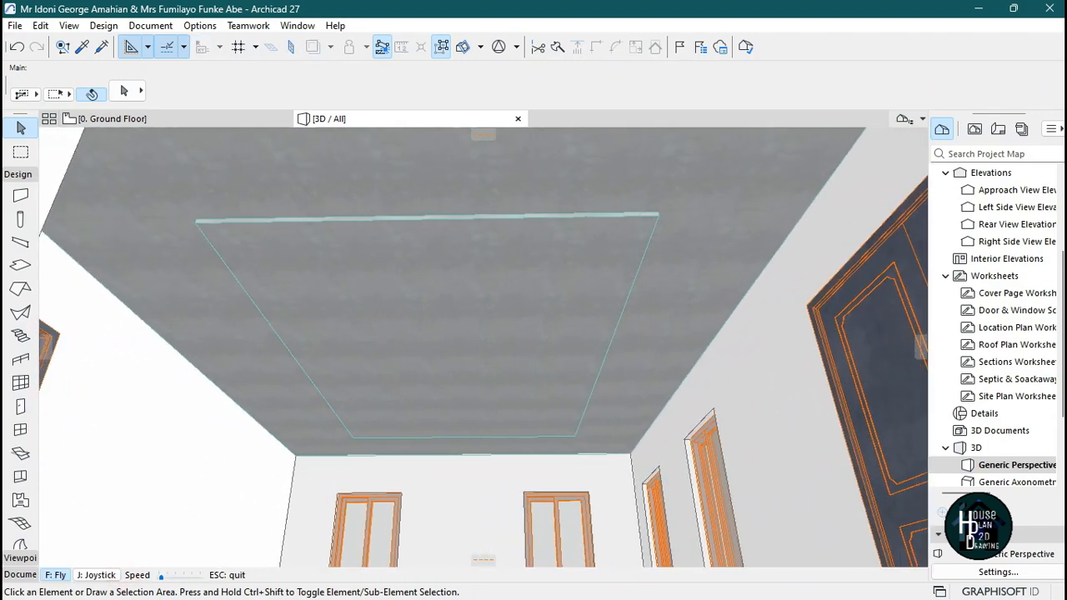
key("Up")
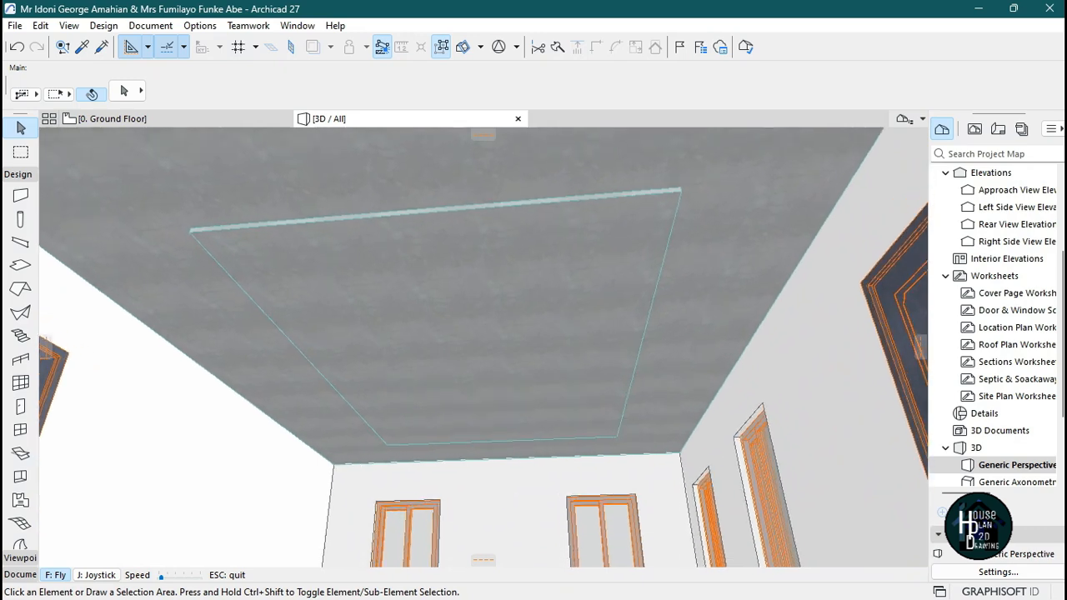
key("Escape")
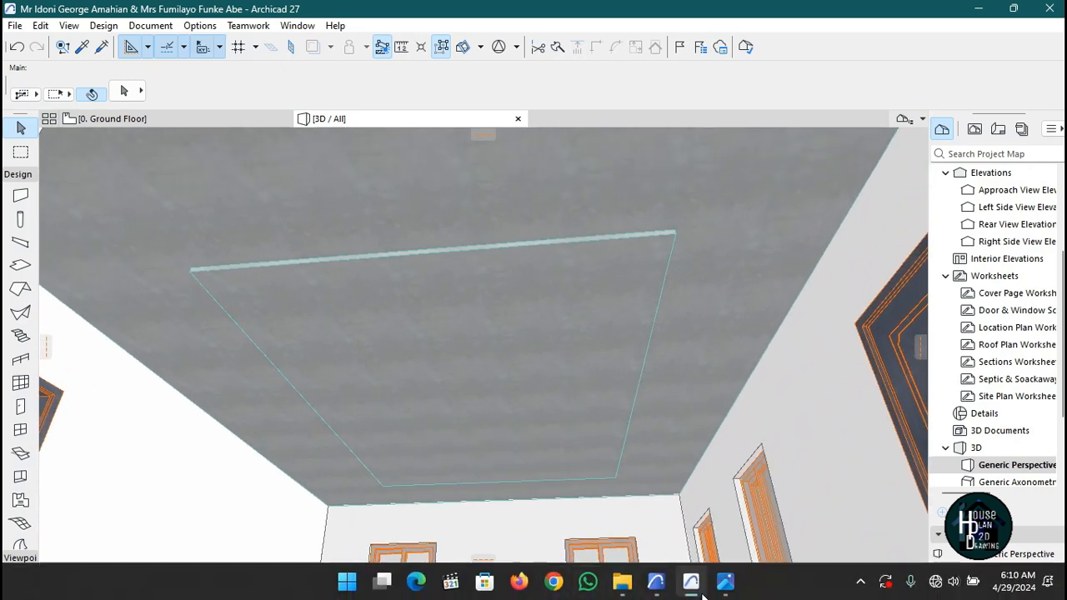
Switch to Photos to study the reference ceiling image, then return to Archicad.
left_click(717, 585)
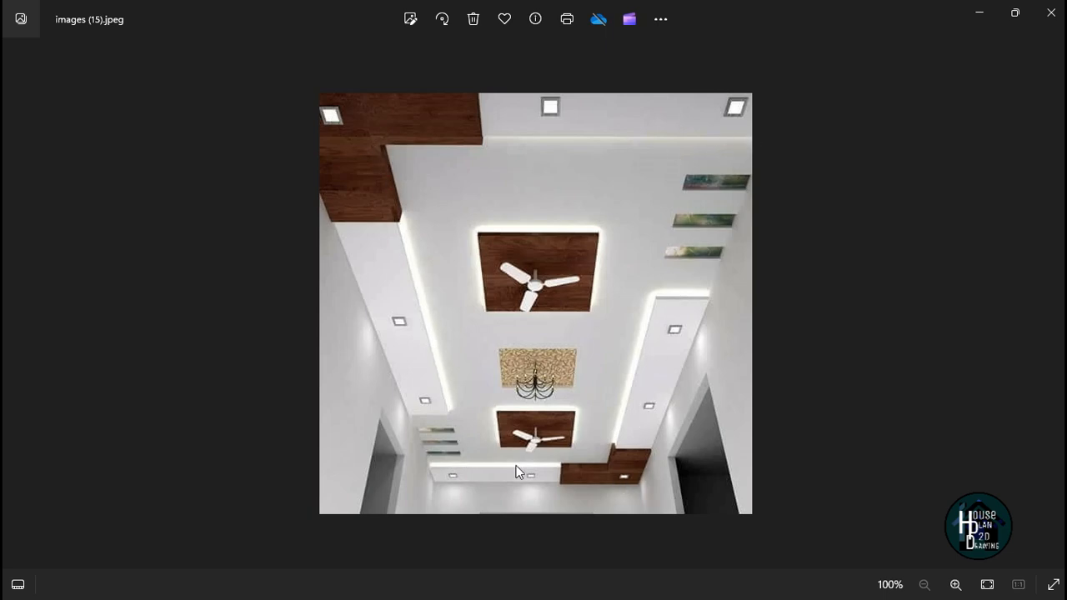
left_click(979, 13)
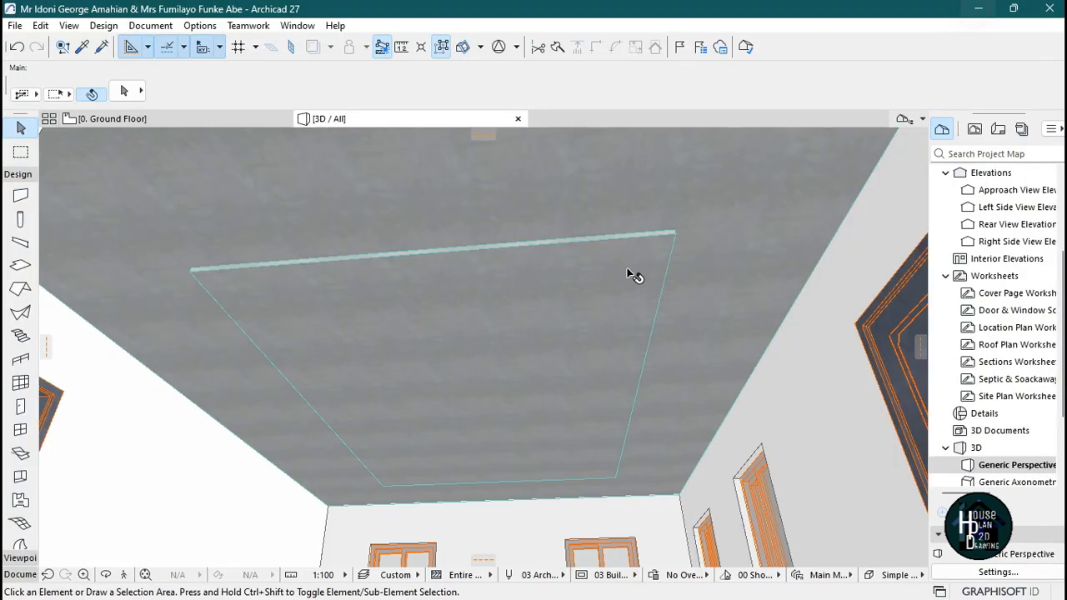
Subtract a rectangular hole about 3466 by 2173 from the ceiling slab in the ground floor plan.
left_click(250, 119)
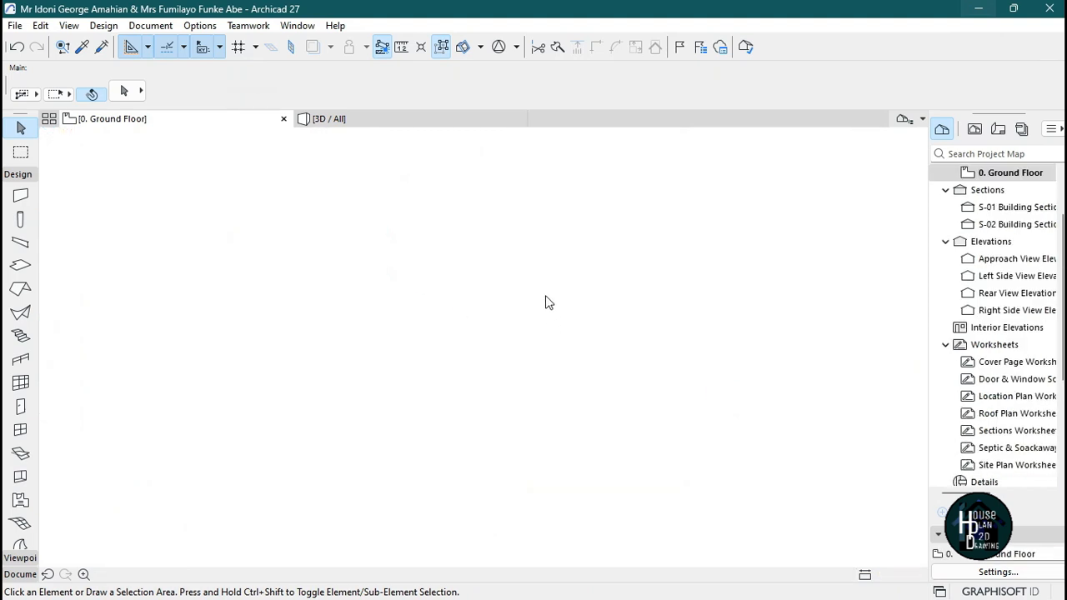
left_click(550, 301)
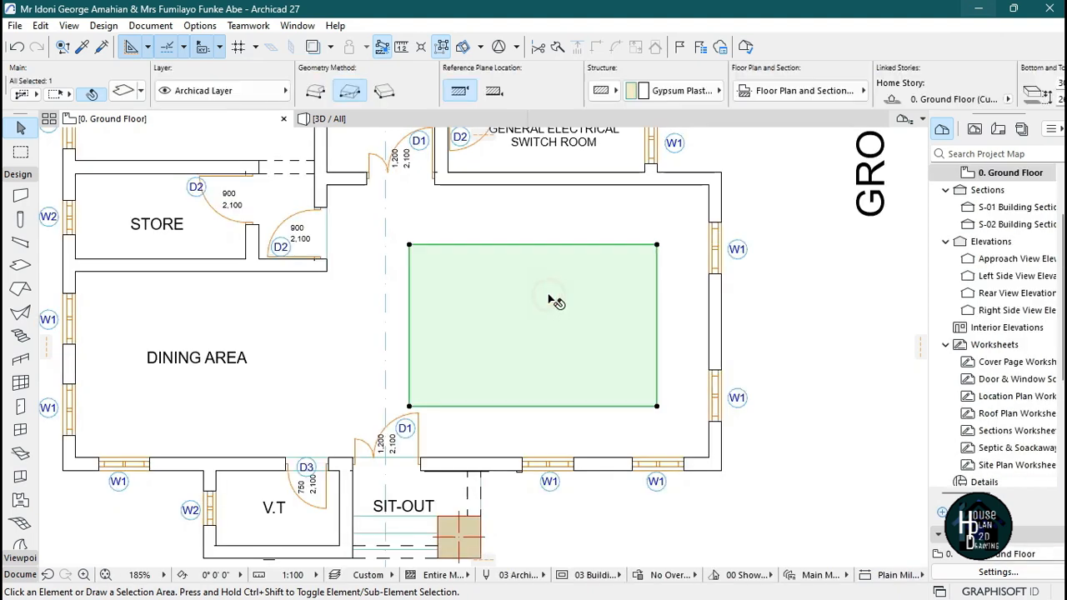
left_click(657, 245)
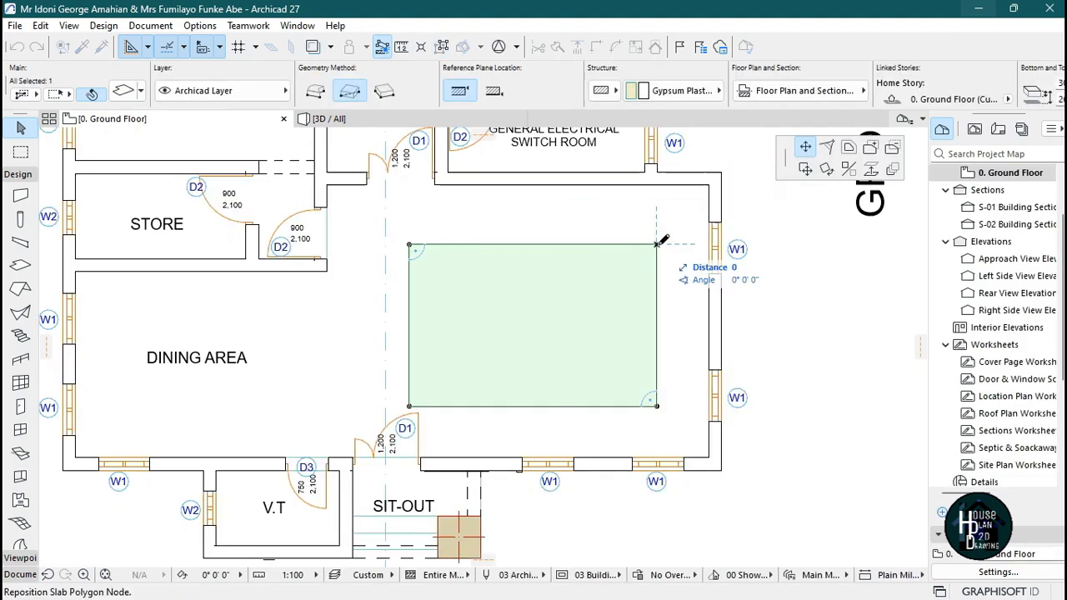
left_click(892, 148)
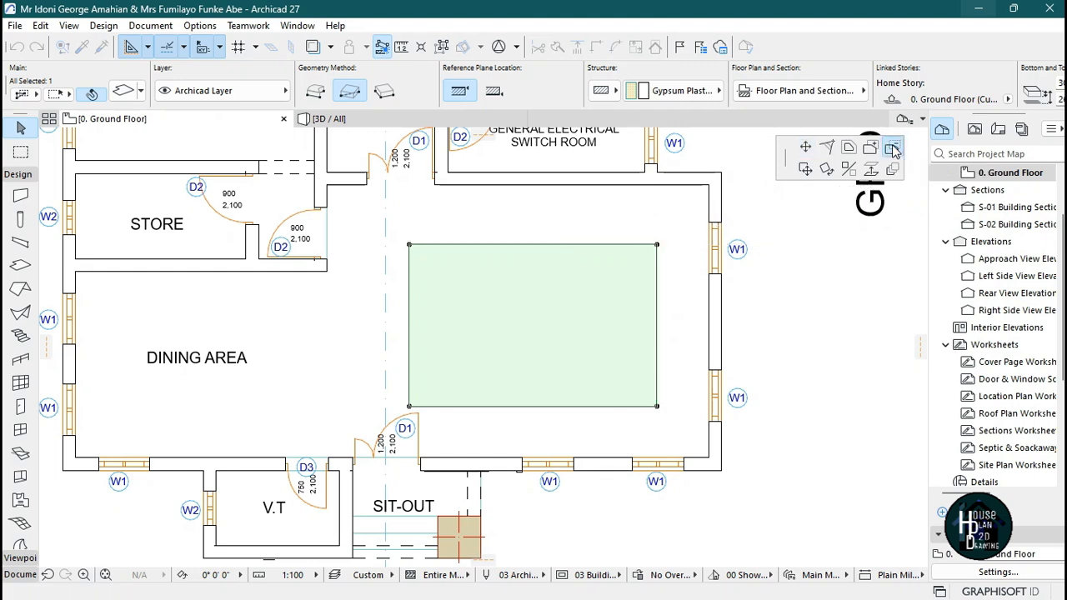
left_click(432, 265)
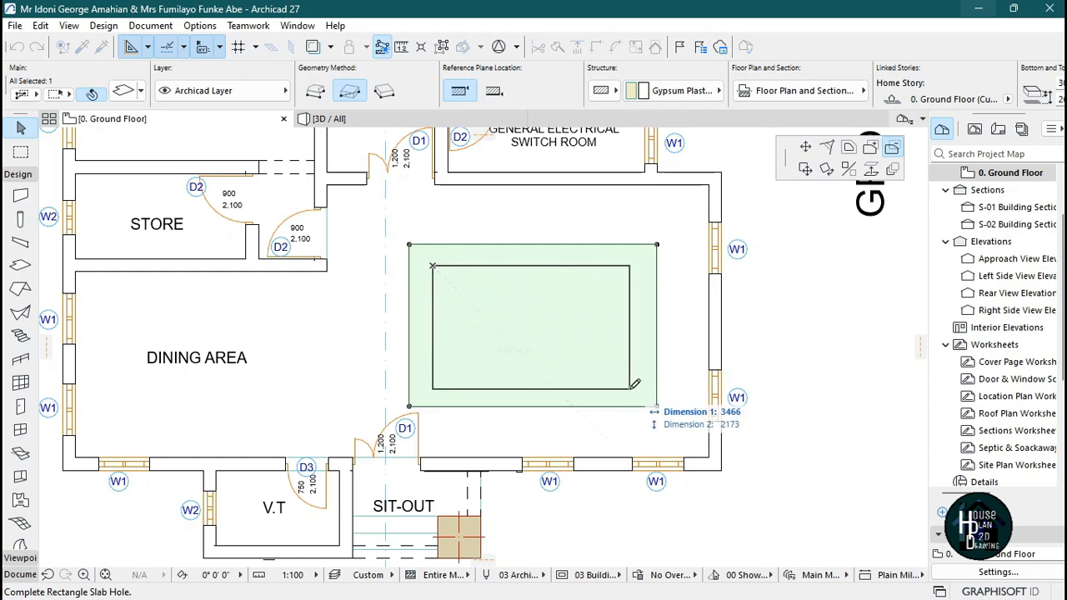
left_click(630, 388)
Offset the bottom edge of the slab's rectangular hole by about 60.
scroll(584, 386, "up", 2)
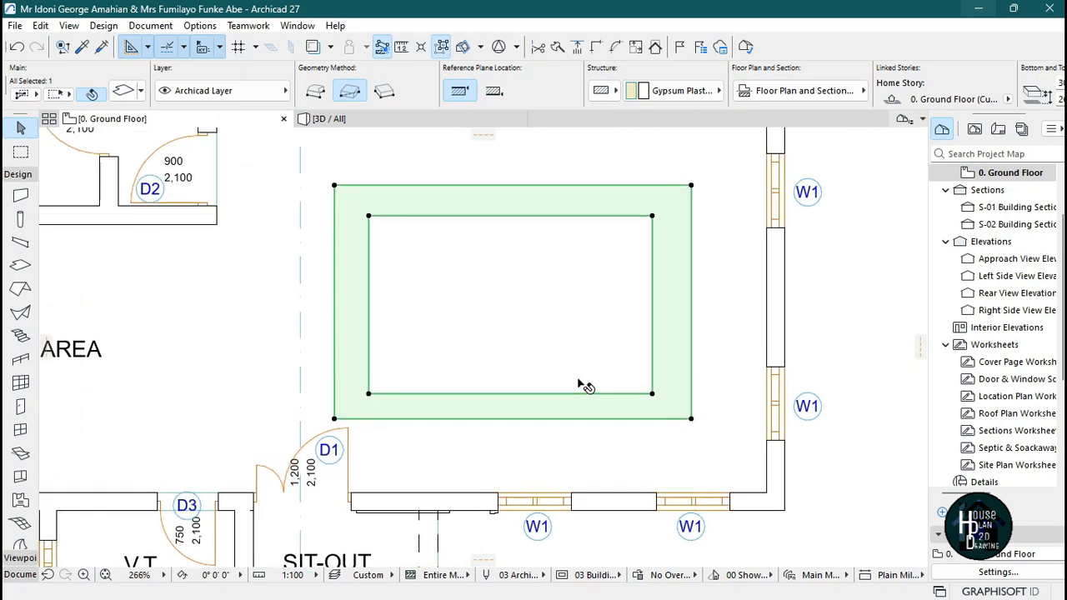
scroll(527, 365, "up", 2)
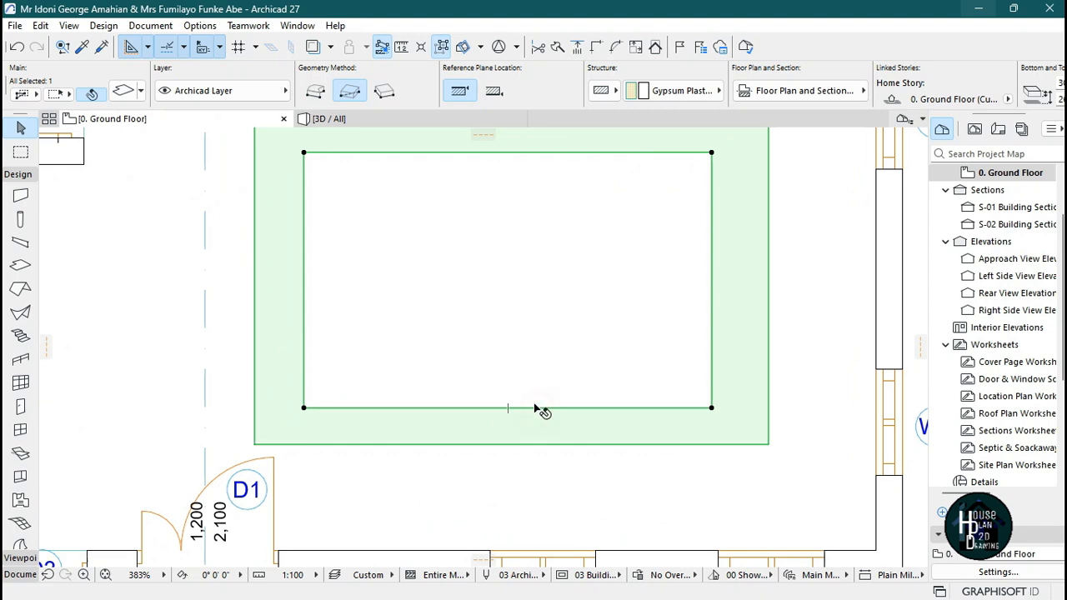
scroll(536, 421, "down", 2)
scroll(546, 423, "up", 2)
left_click(551, 416)
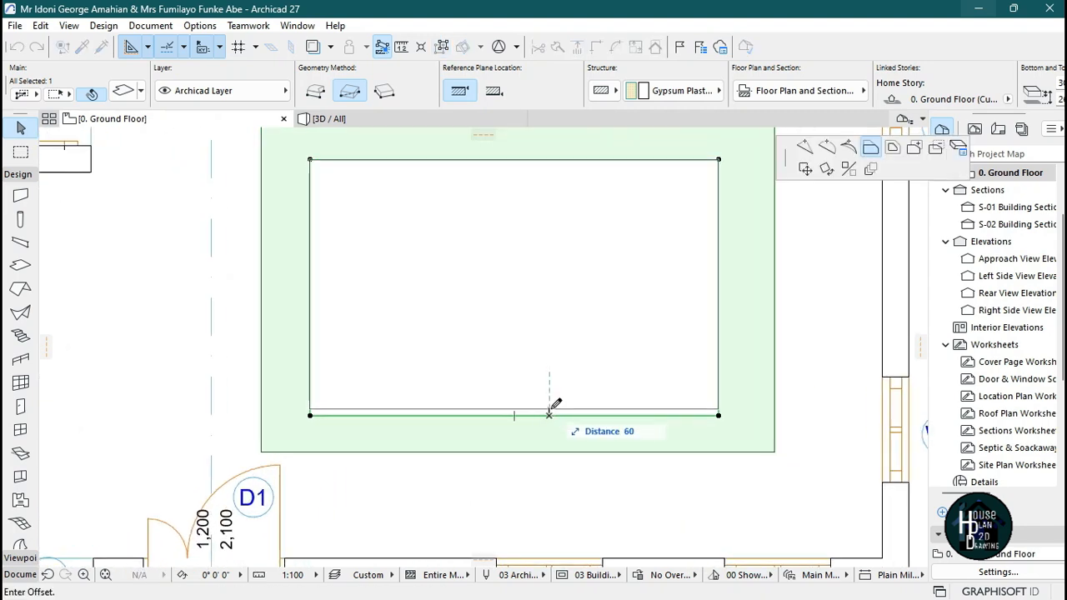
left_click(550, 410)
scroll(551, 412, "down", 5)
key("Escape")
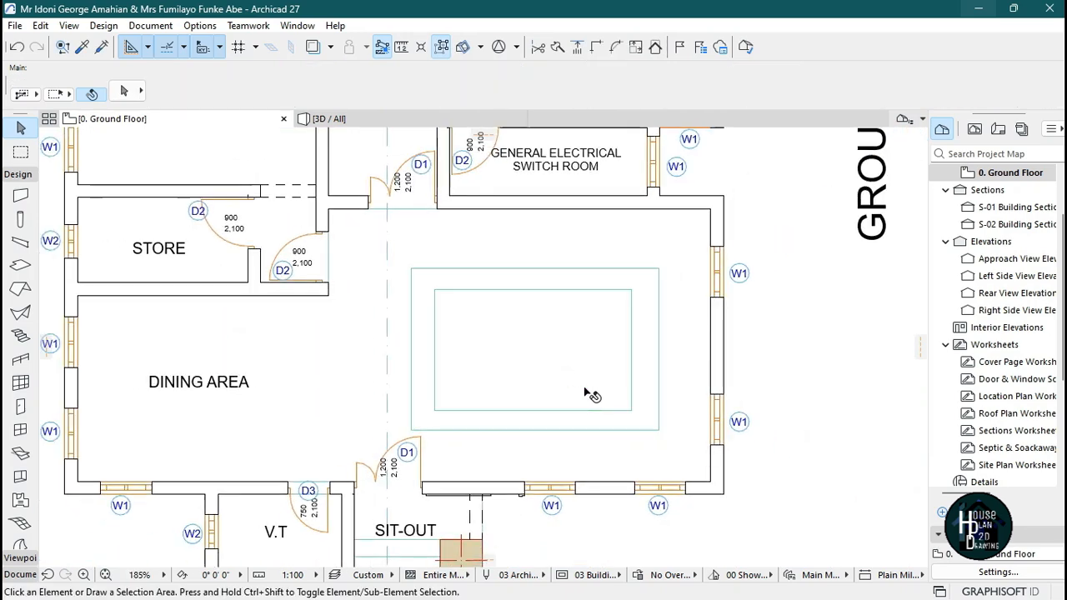
Inspect the ceiling slab with its opening in 3D and compare it with the reference ceiling image in Photos.
scroll(594, 375, "up", 2)
scroll(566, 362, "up", 1)
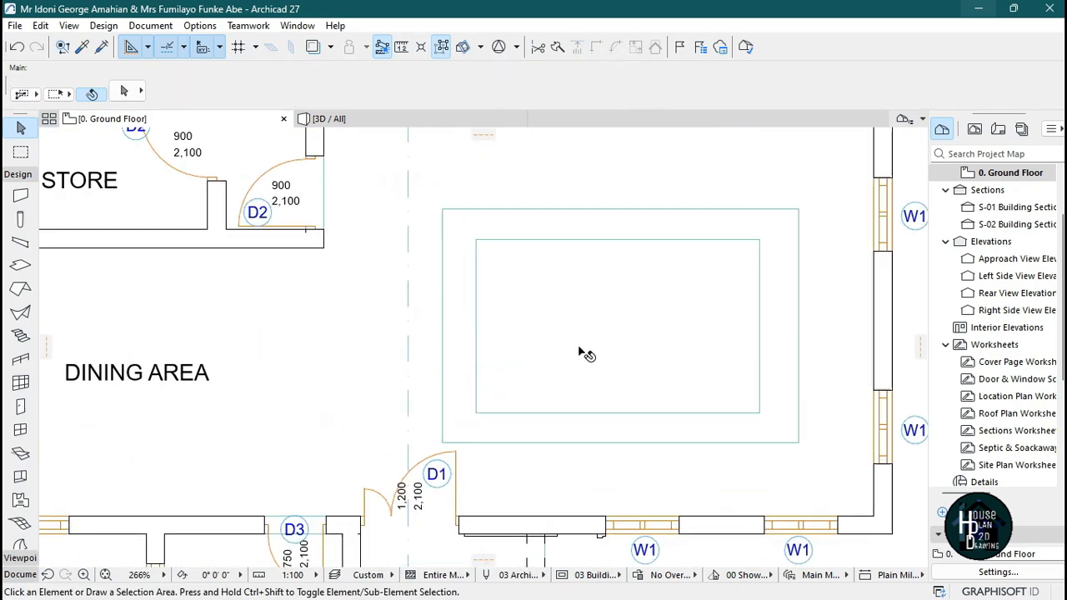
scroll(517, 356, "down", 1)
left_click(386, 121)
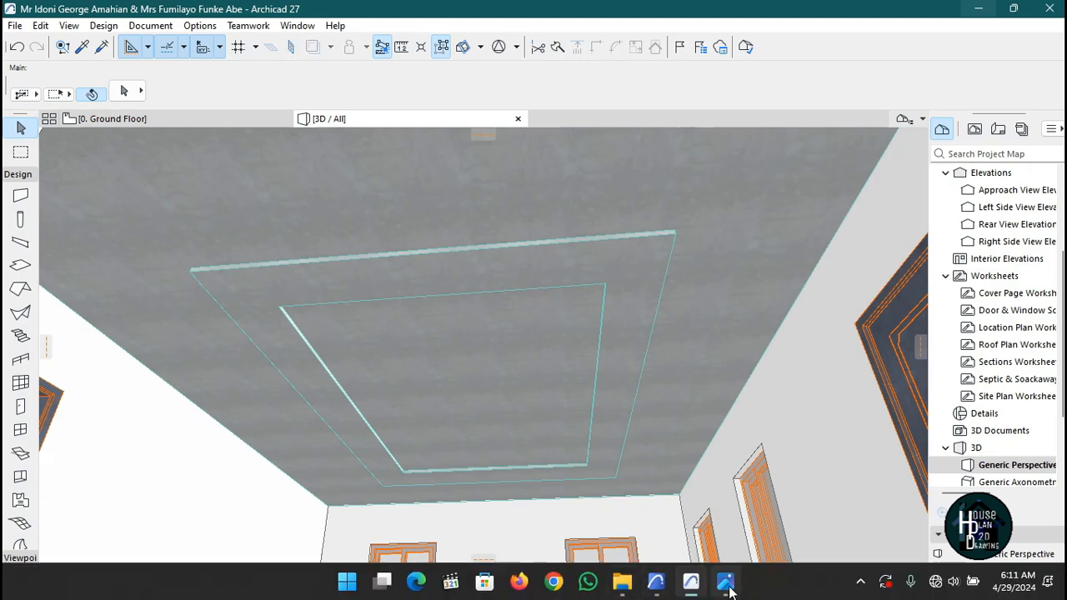
left_click(726, 582)
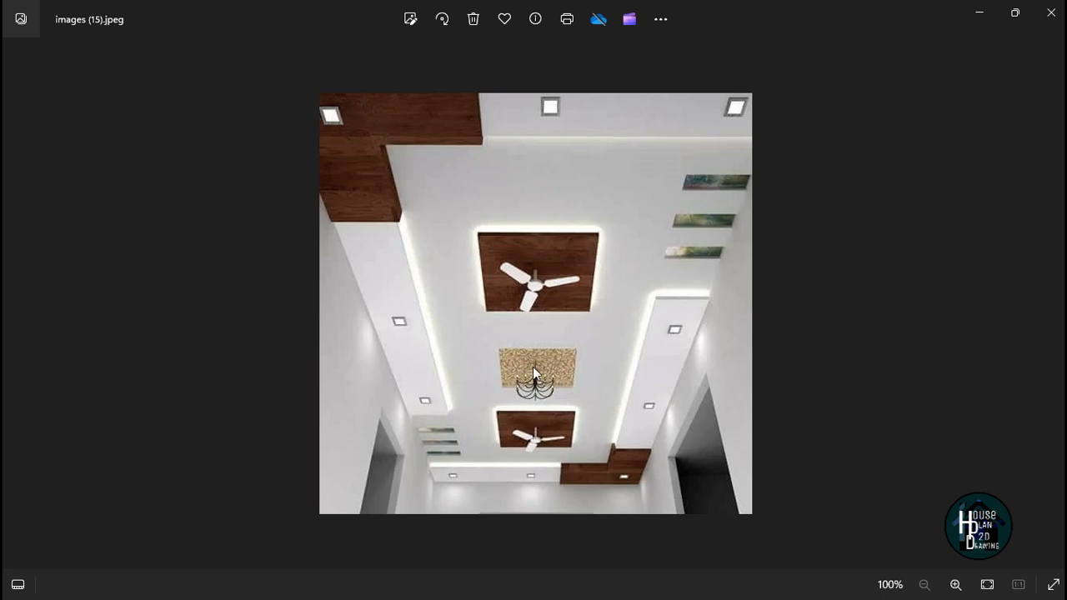
left_click(975, 15)
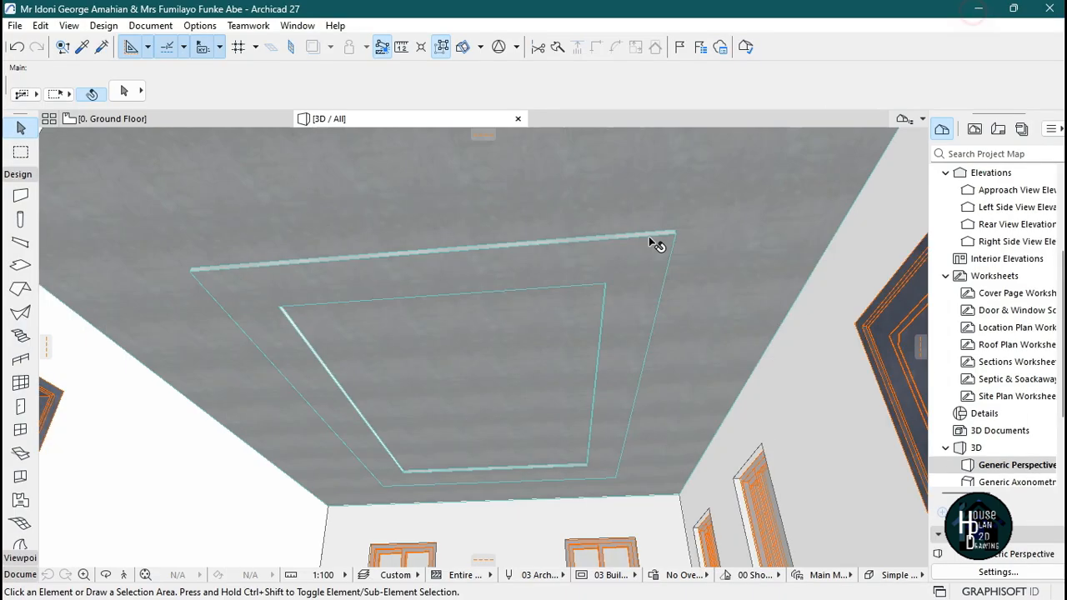
Pick up the ceiling slab's settings and draw a square slab about 614 by 614 inside the ceiling opening on the ground floor plan.
left_click(233, 119)
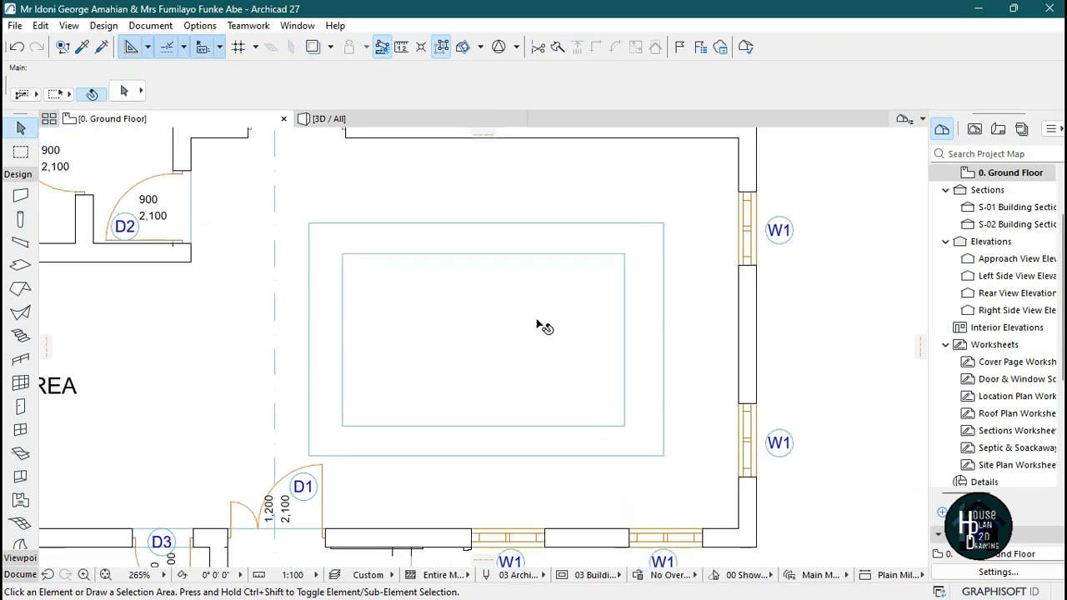
left_click(496, 236, "alt")
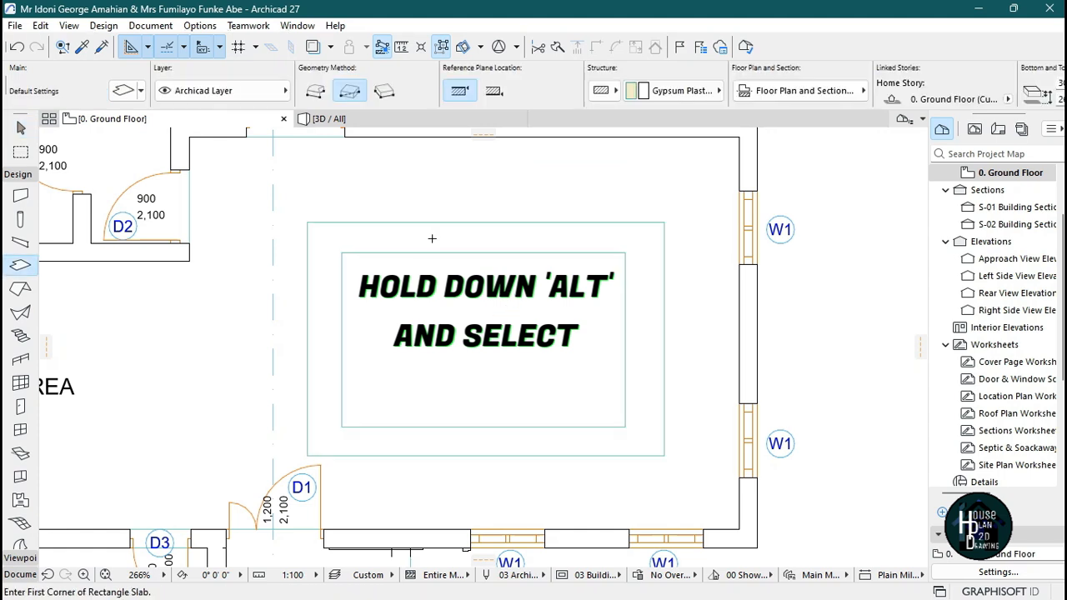
scroll(363, 358, "up", 2)
left_click(352, 300)
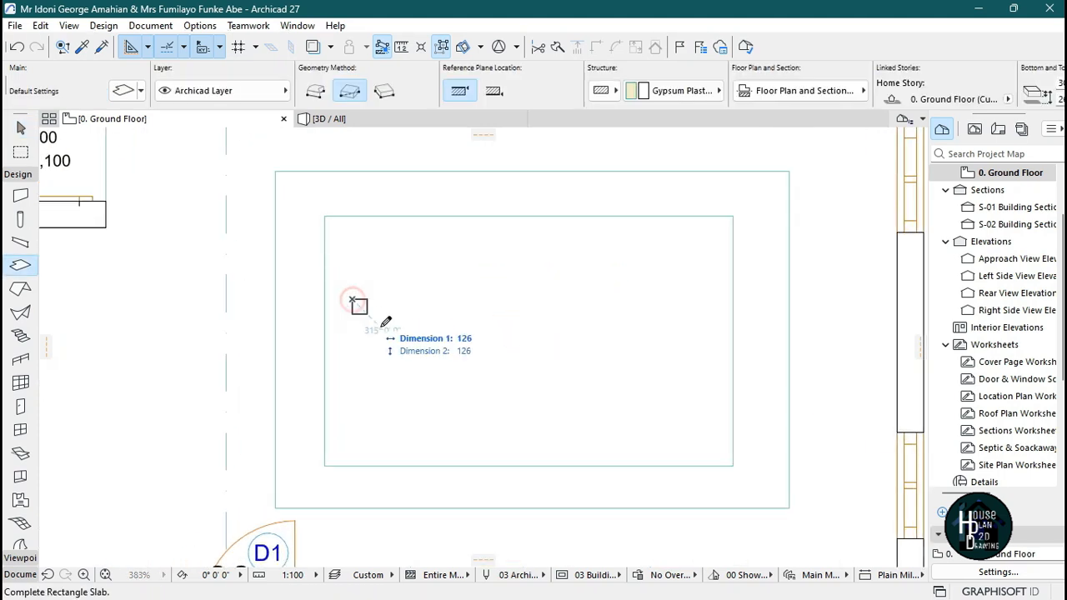
left_click(424, 372)
key("Escape")
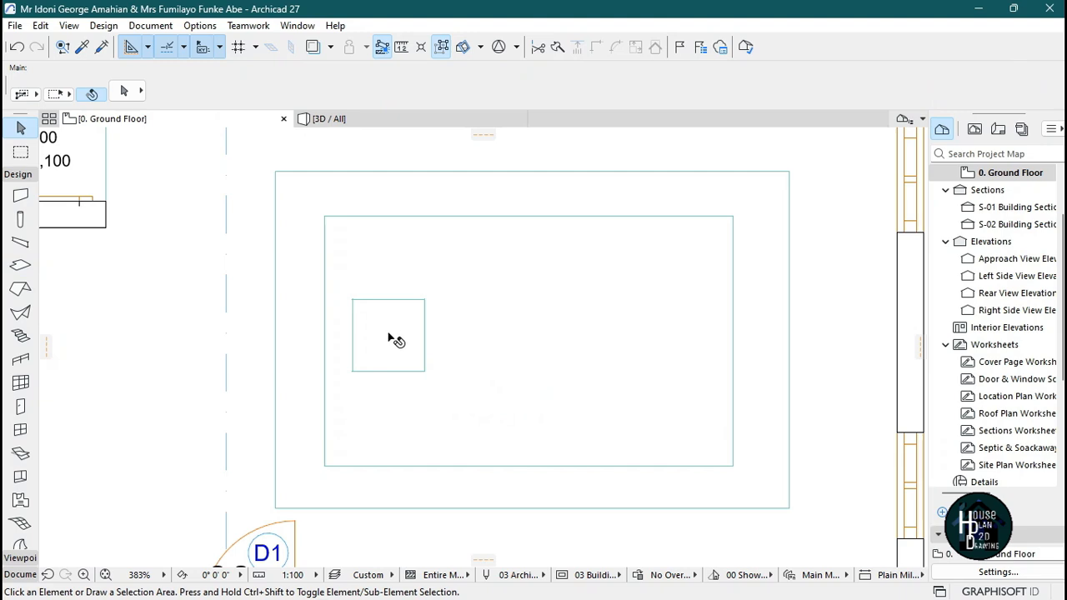
Nudge the square slab slightly right and drag a copy of it about 2056 to the right.
left_click(394, 339)
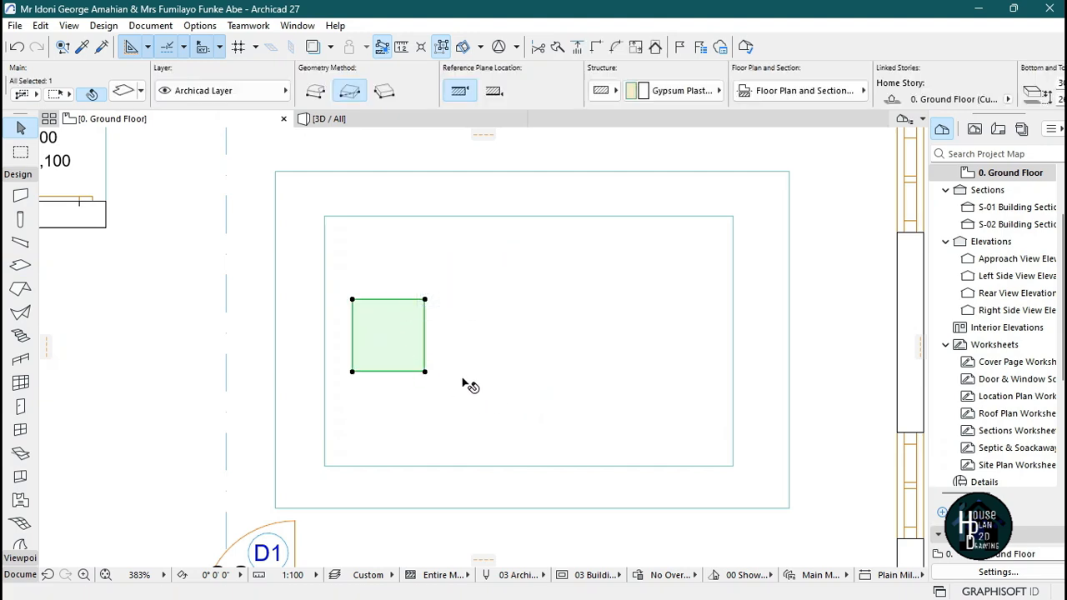
key("ctrl+d")
left_click(389, 405)
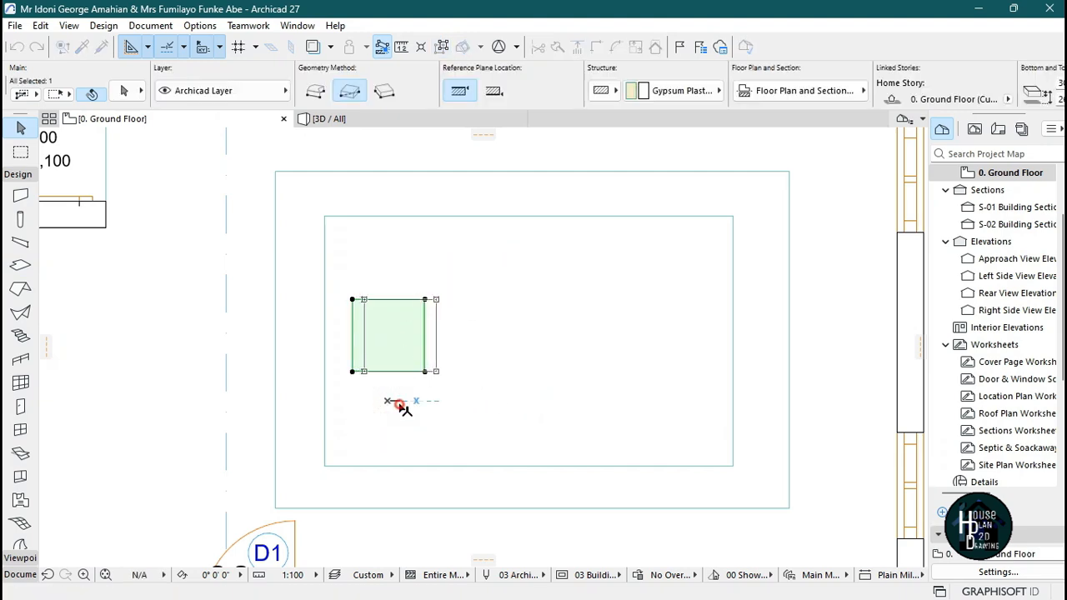
left_click(400, 405)
key("ctrl+shift+d")
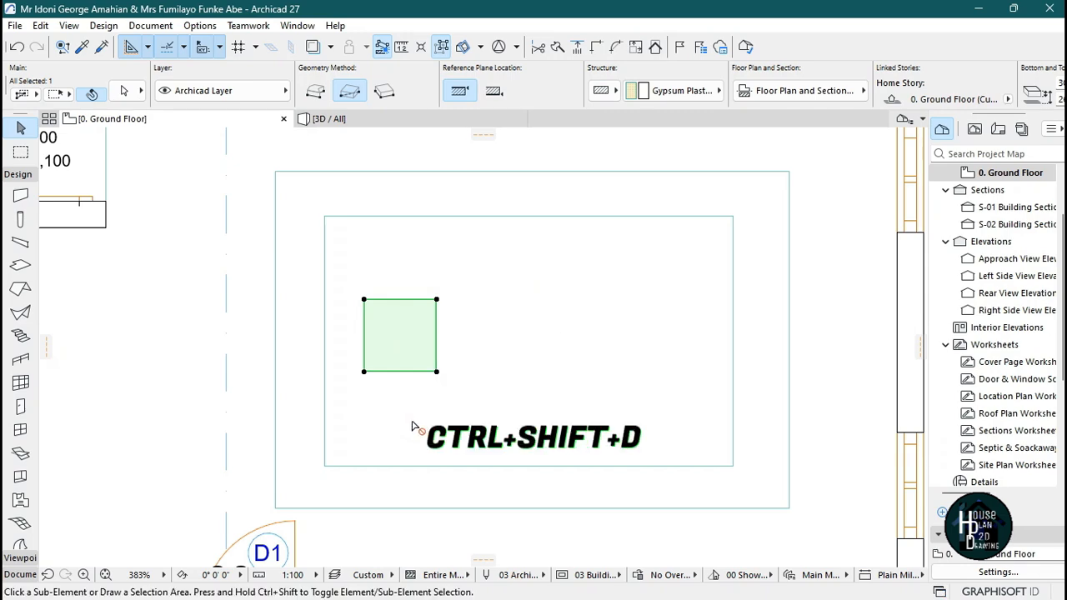
left_click(402, 405)
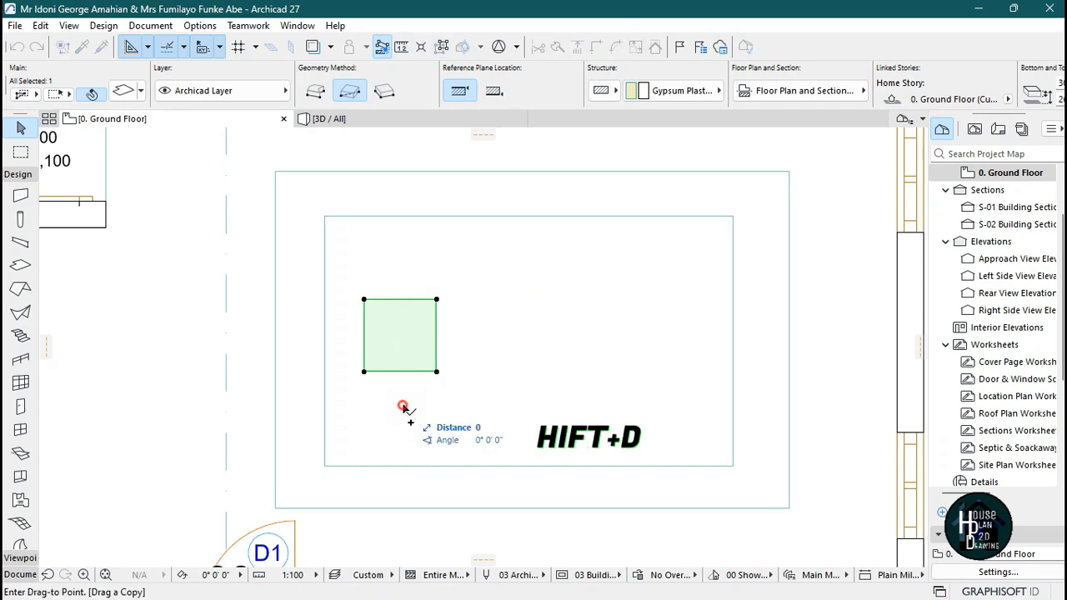
left_click(649, 405)
key("Escape")
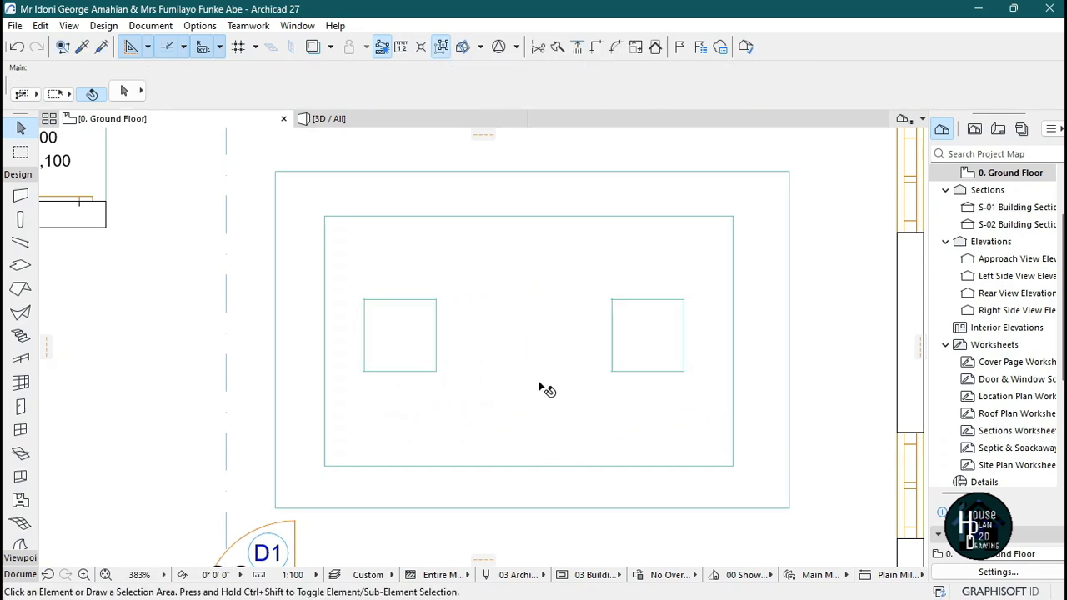
Inspect the ceiling with its two square panels in 3D and compare it with the reference ceiling image in Photos.
scroll(543, 389, "down", 3)
scroll(542, 390, "up", 3)
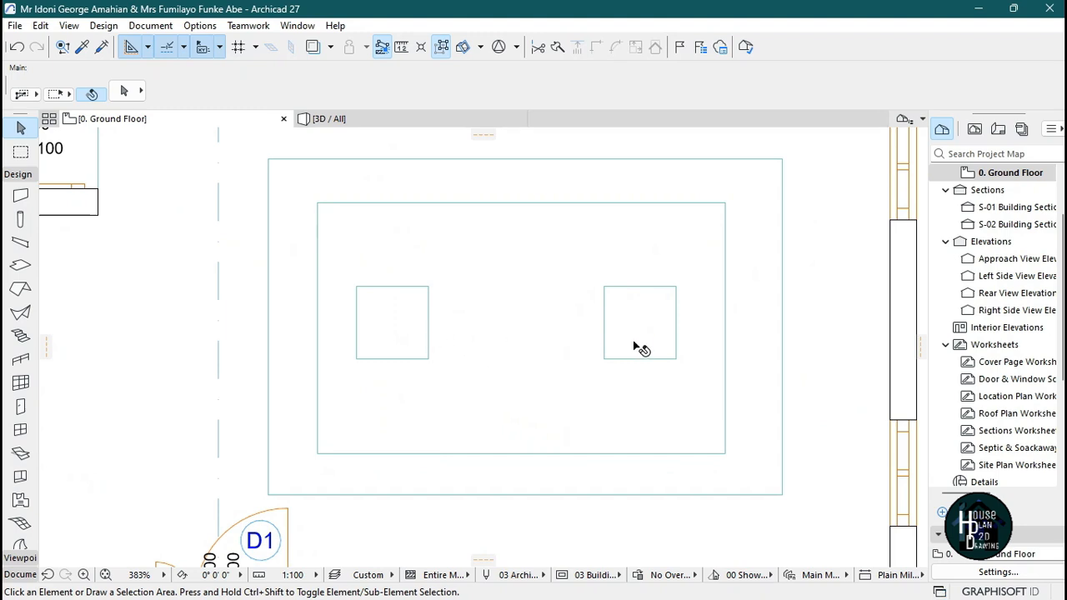
left_click(379, 126)
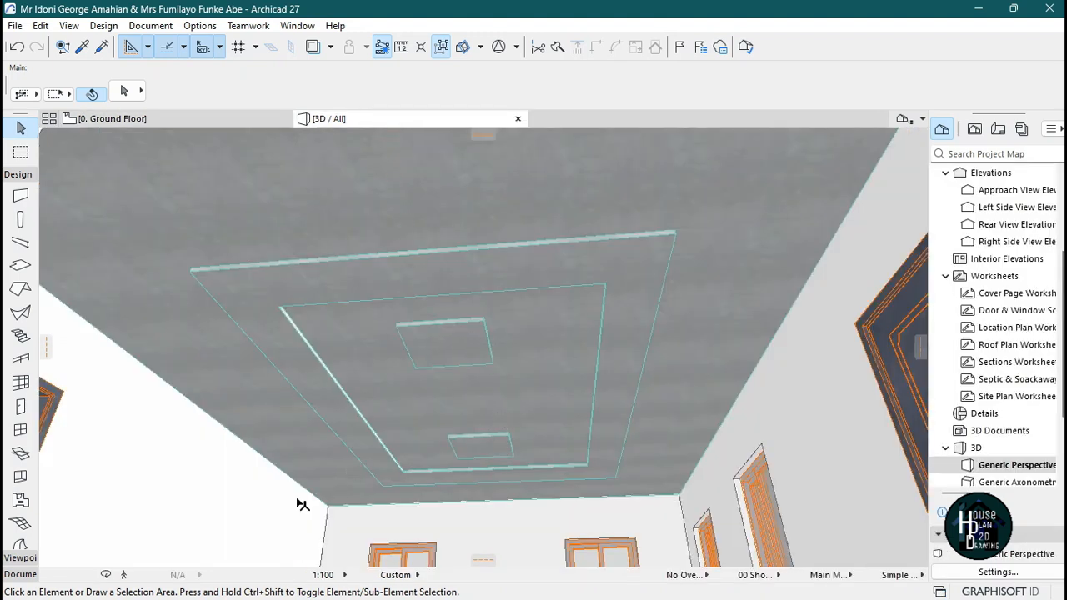
key("shift+F3")
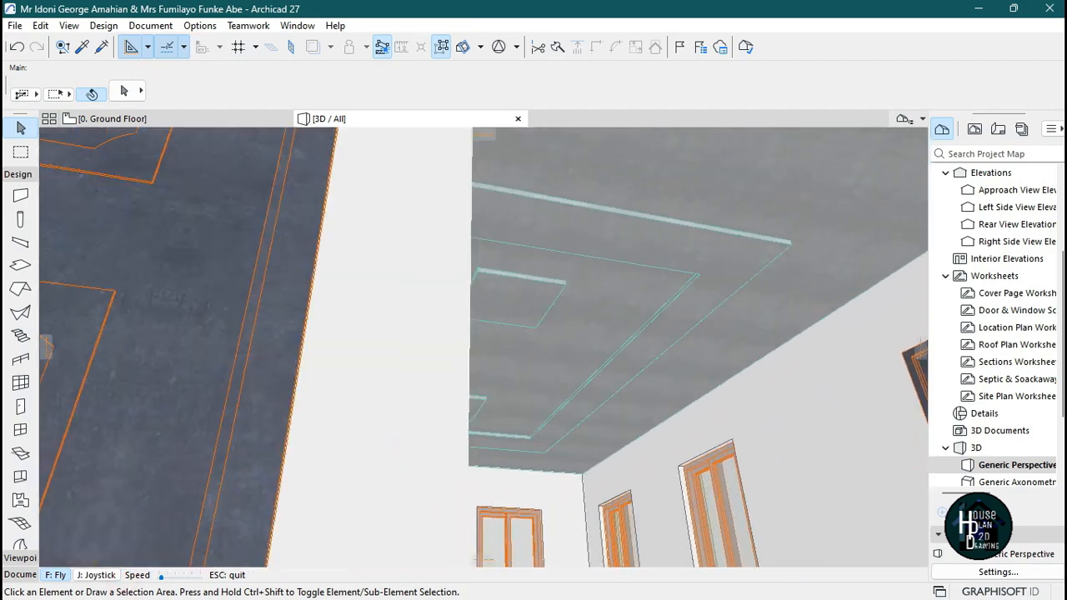
key("Up")
key("Escape")
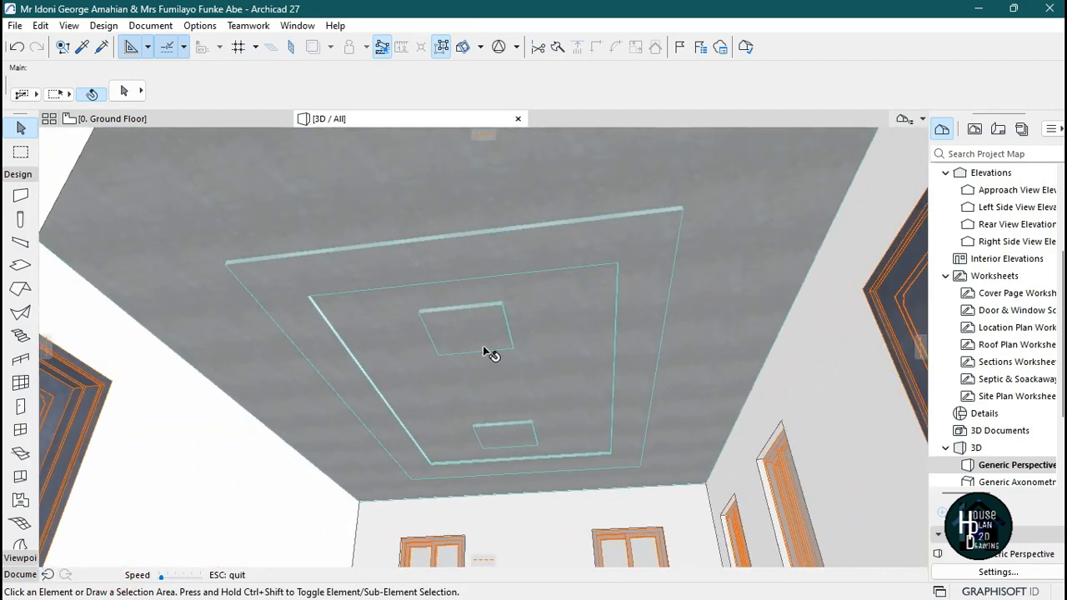
left_click(725, 581)
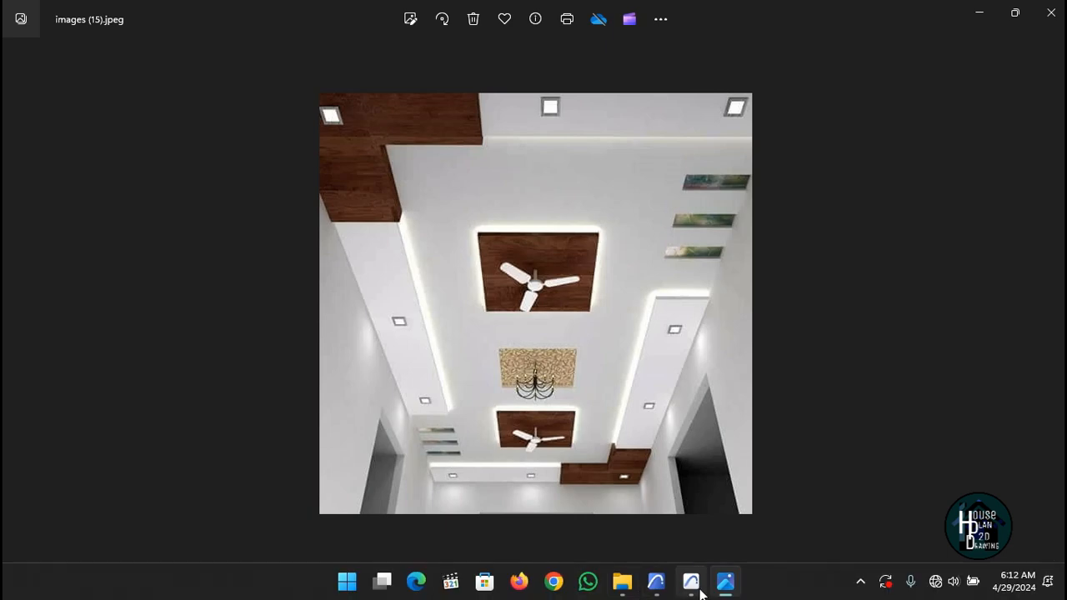
left_click(646, 526)
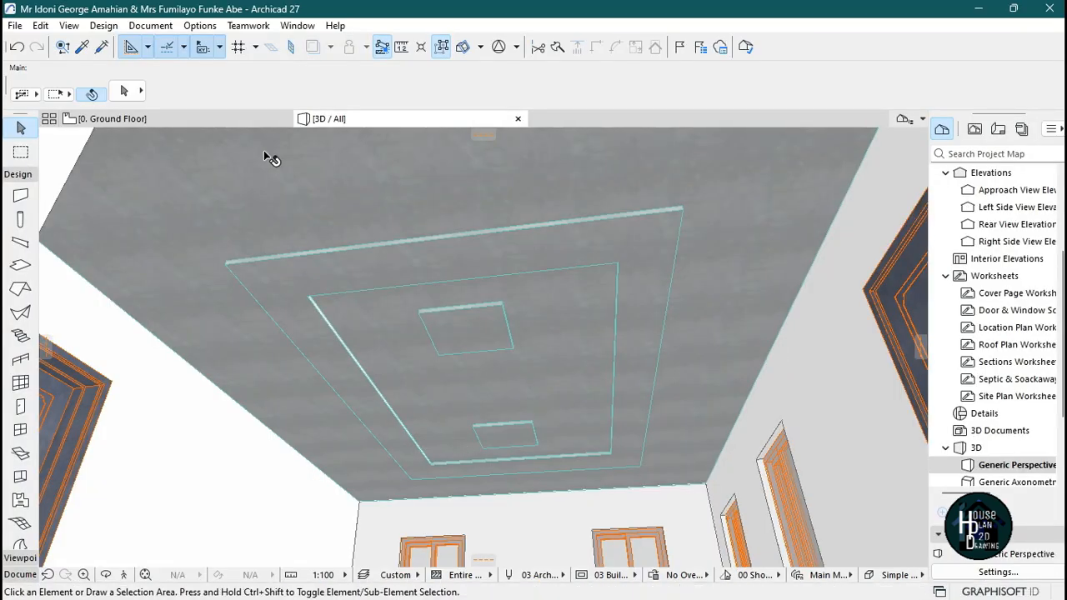
Subtract a rectangle about 1167 by 376 from the ceiling slab, cutting through its top border near the right corner.
left_click(226, 119)
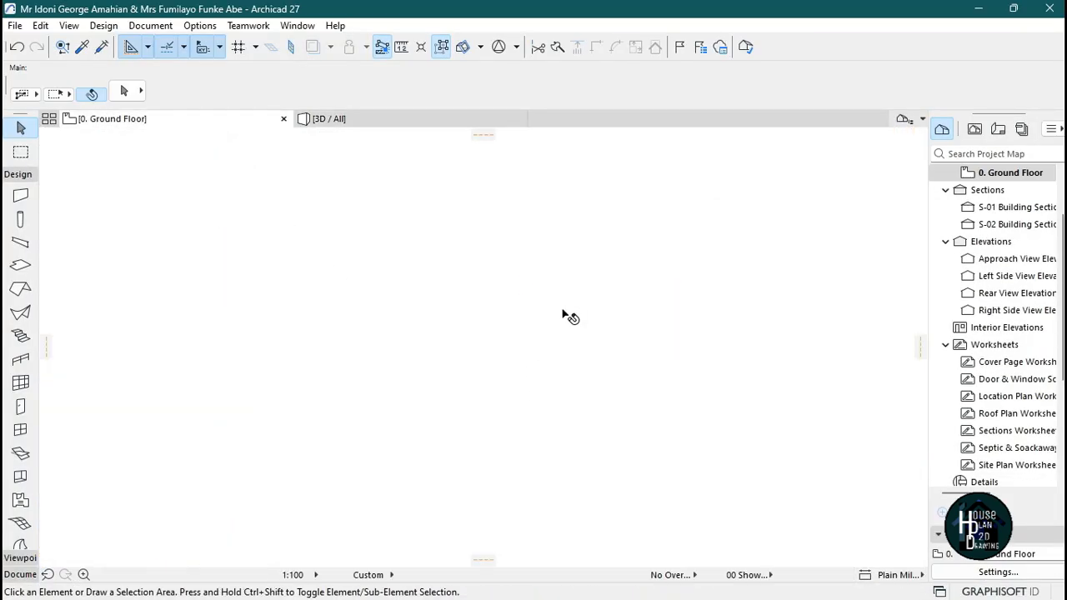
scroll(595, 298, "up", 6)
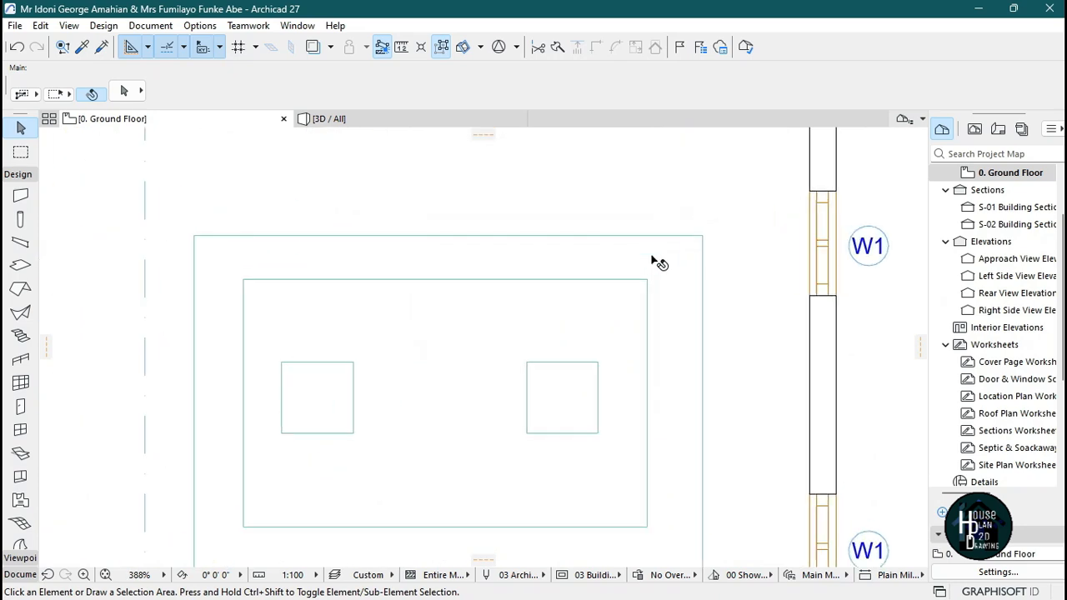
left_click(677, 358)
scroll(646, 242, "down", 4)
scroll(655, 353, "up", 3)
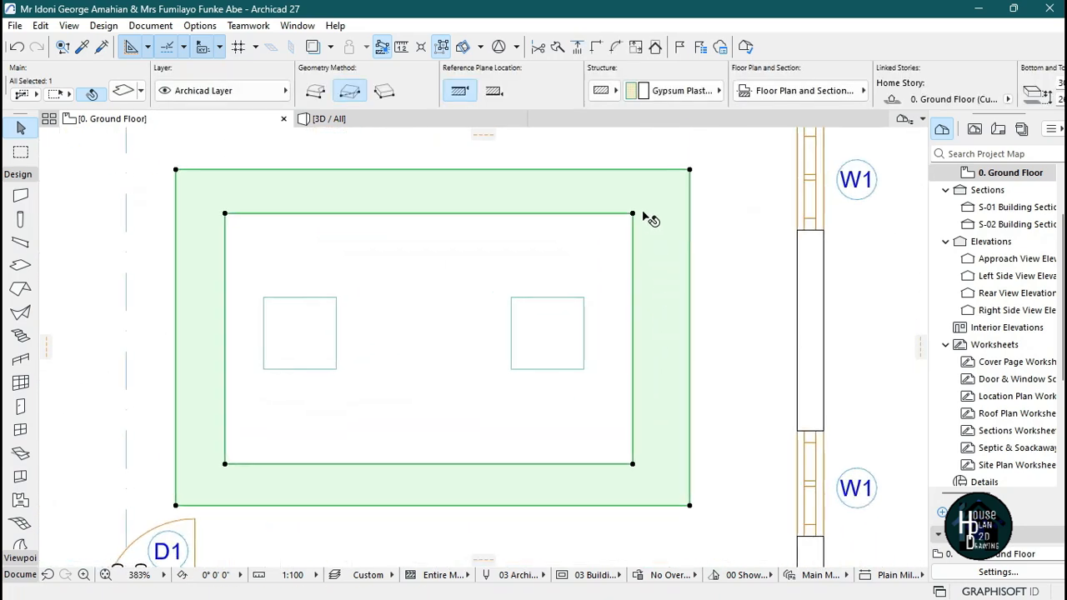
scroll(658, 245, "down", 2)
scroll(679, 233, "up", 2)
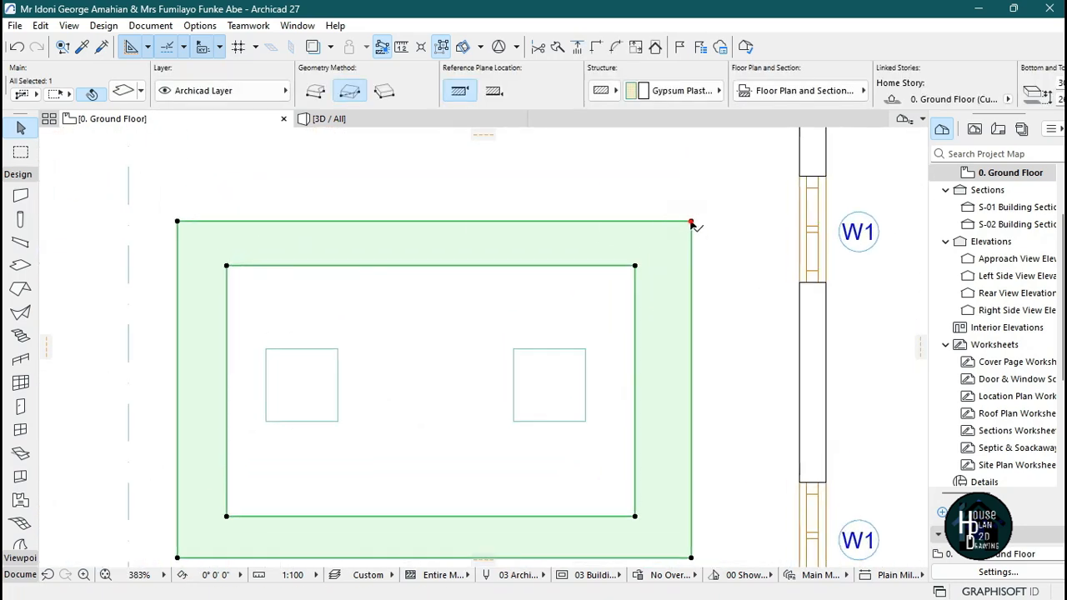
left_click(691, 224)
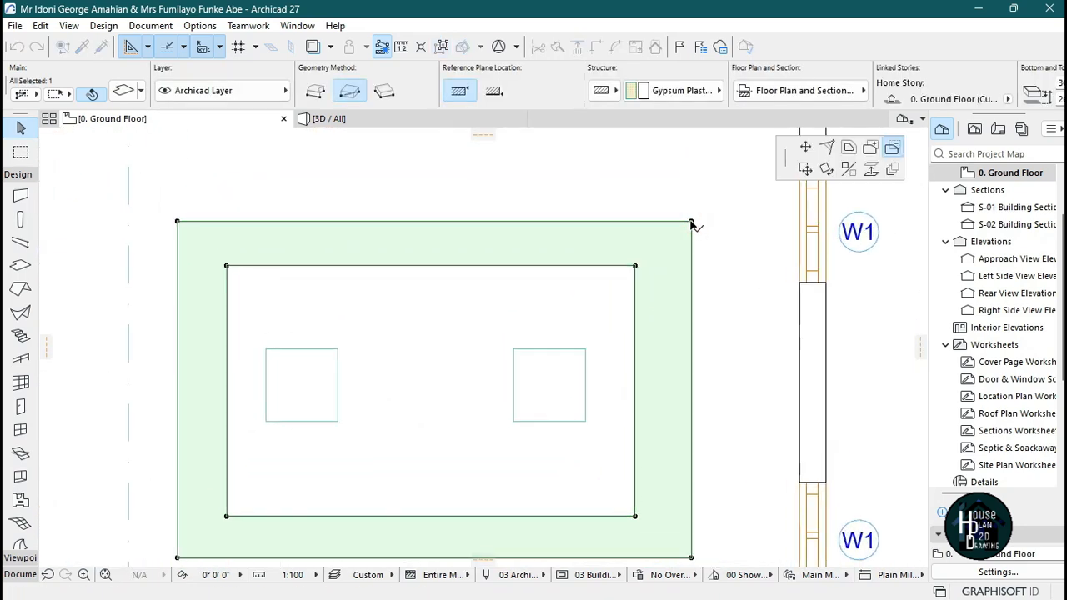
left_click(892, 148)
left_click(635, 266)
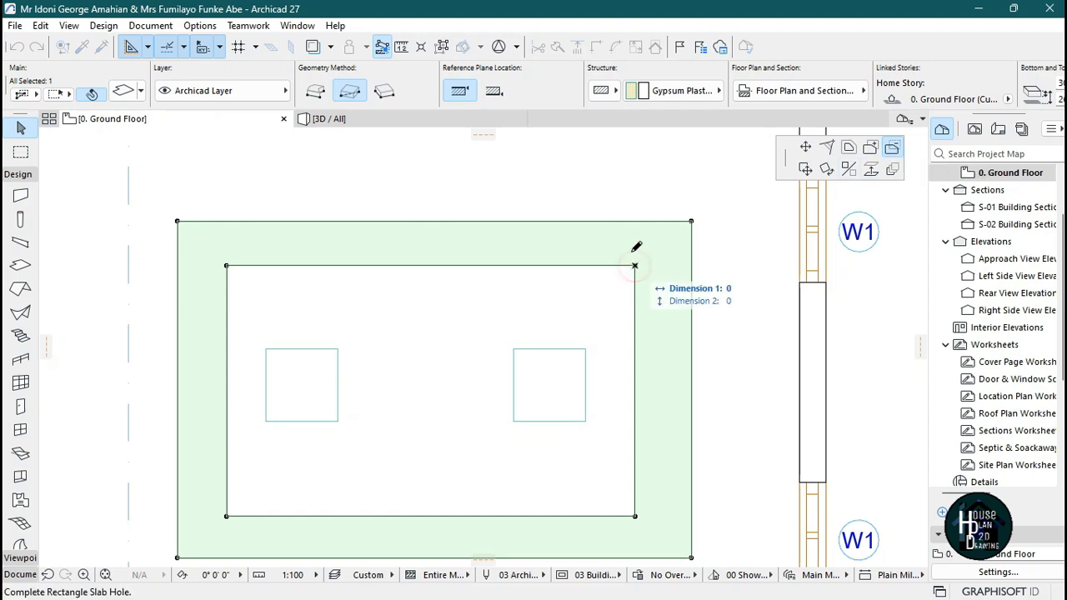
left_click(497, 221)
left_click(585, 318)
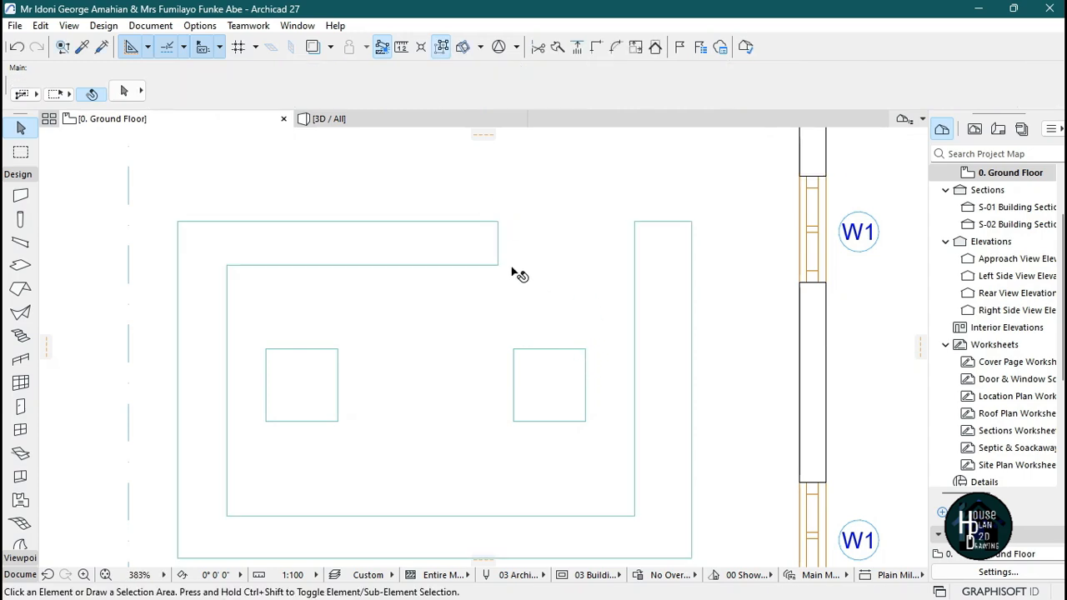
Subtract a rectangle about 1485 by 356 from the ceiling slab, cutting through its bottom border near the left corner.
scroll(623, 221, "down", 2)
scroll(457, 381, "up", 2)
left_click(444, 406)
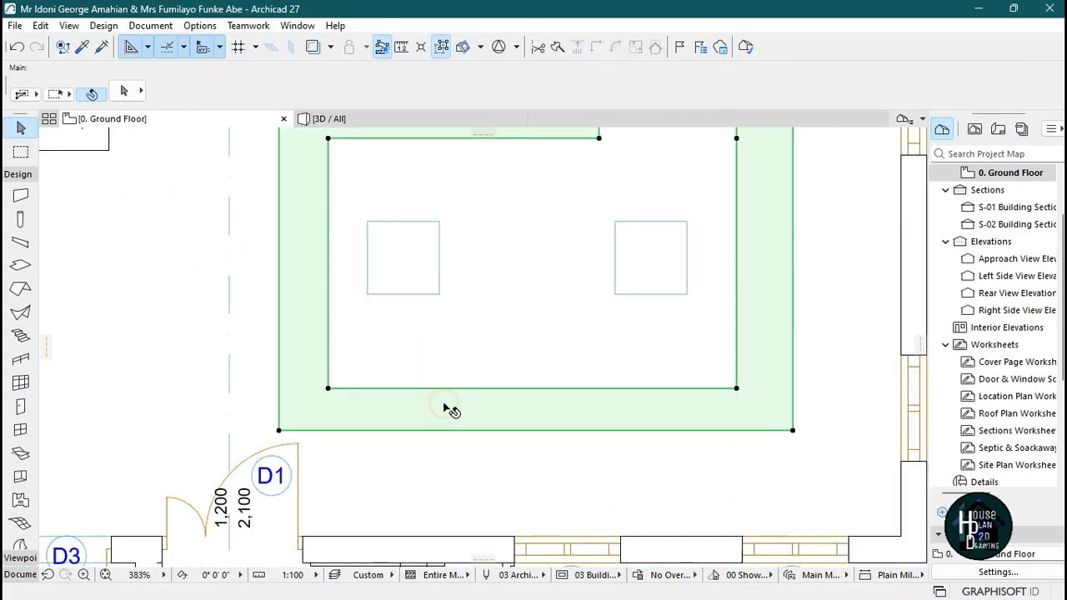
left_click(329, 388)
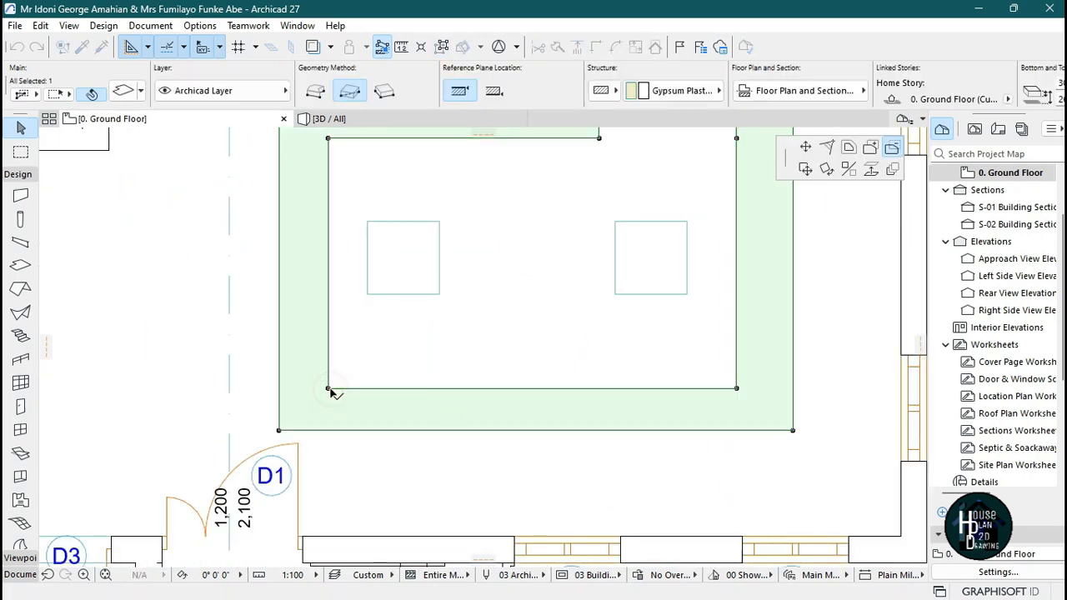
left_click(892, 149)
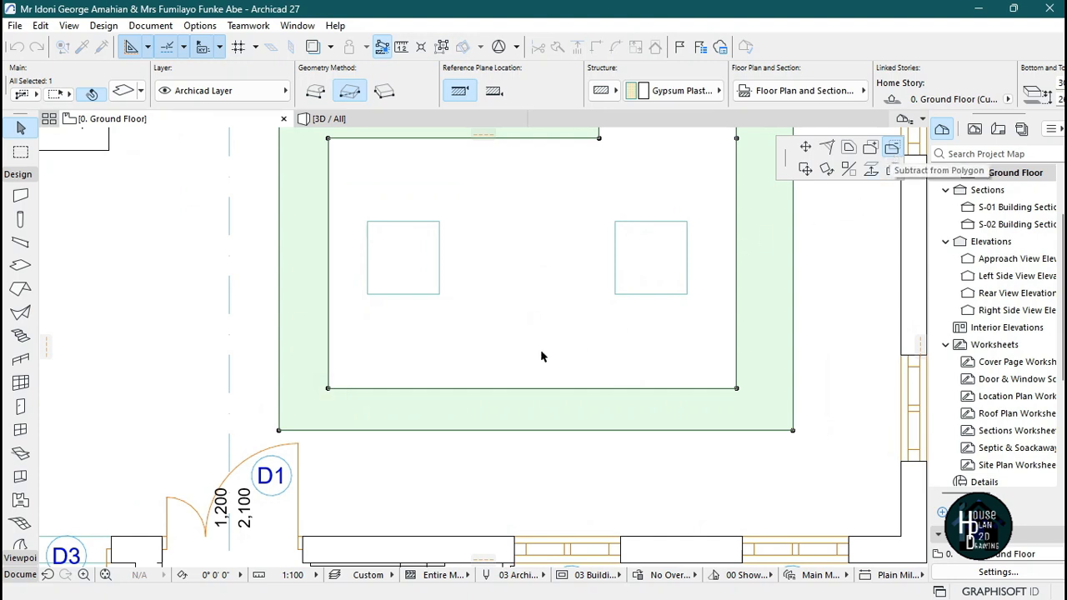
left_click(328, 388)
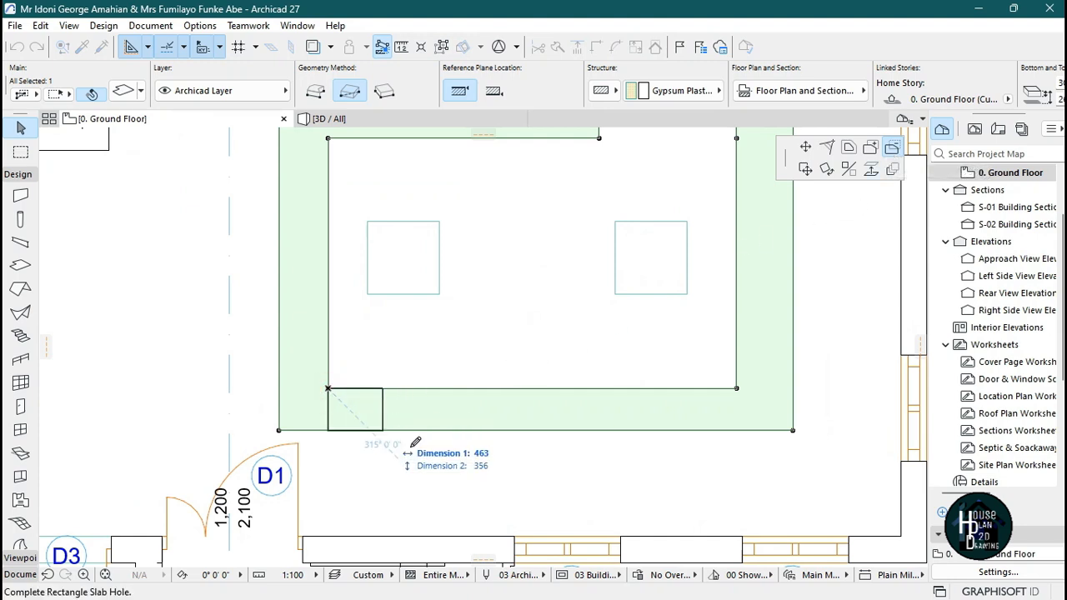
left_click(498, 430)
key("Escape")
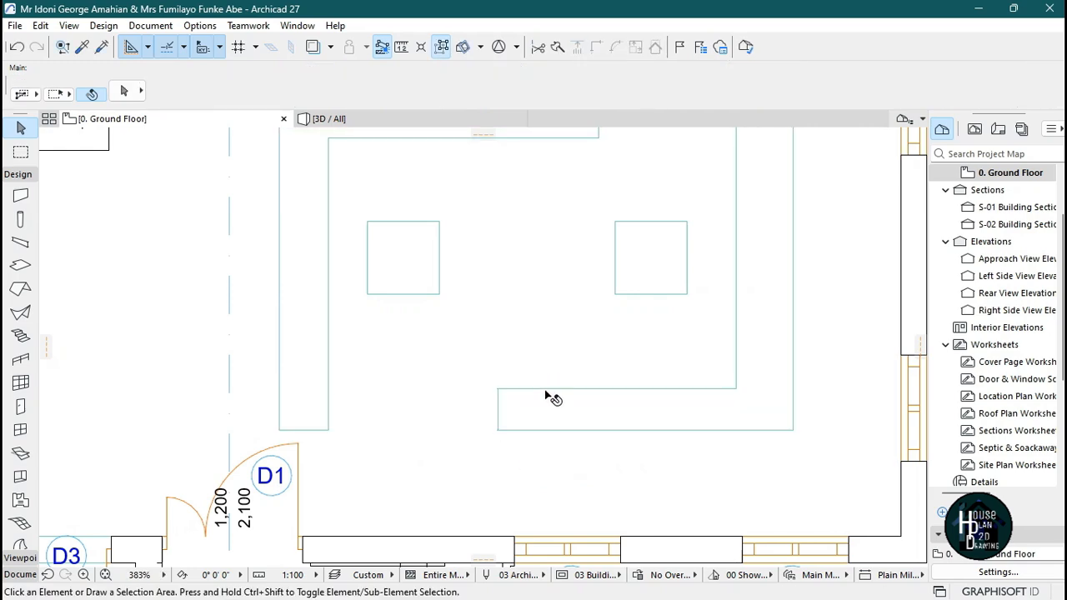
Inspect the reshaped ceiling slab in 3D and compare it with the reference ceiling image in Photos.
scroll(546, 396, "down", 4)
scroll(500, 304, "up", 2)
left_click(333, 118)
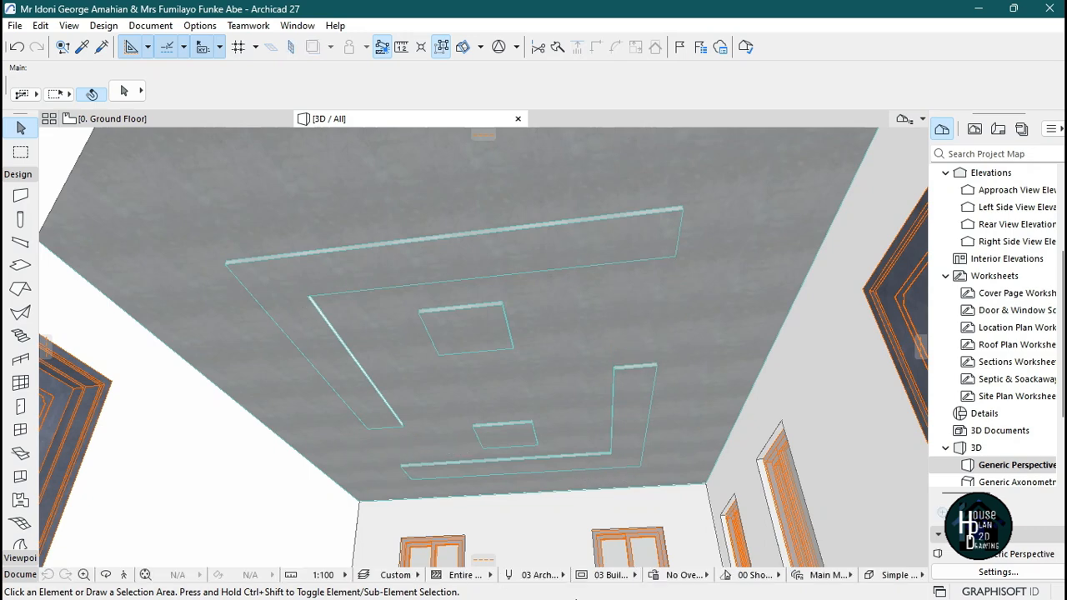
left_click(723, 582)
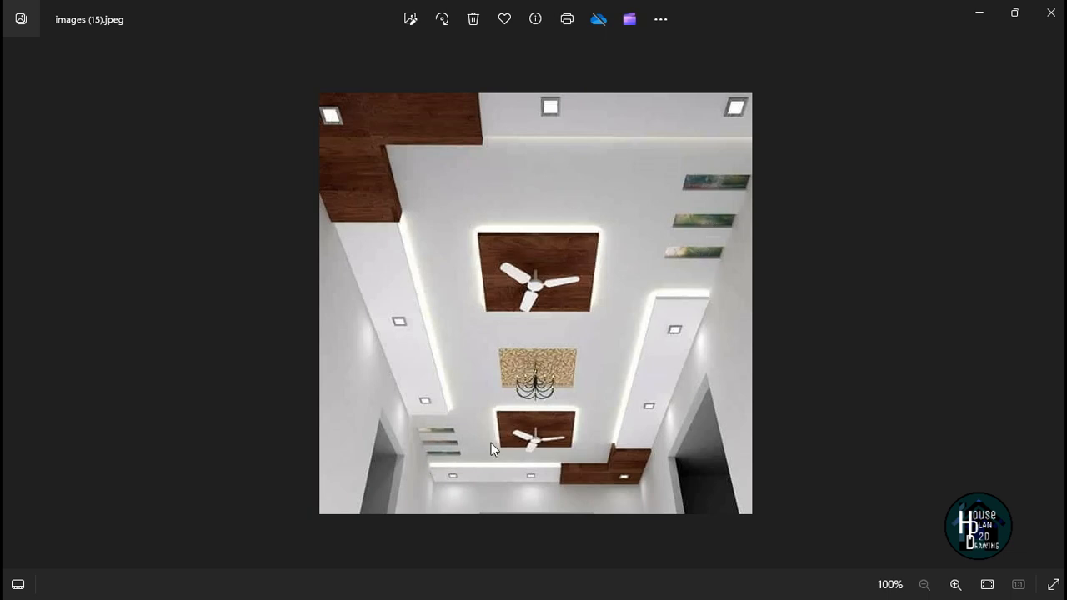
mouse_move(695, 588)
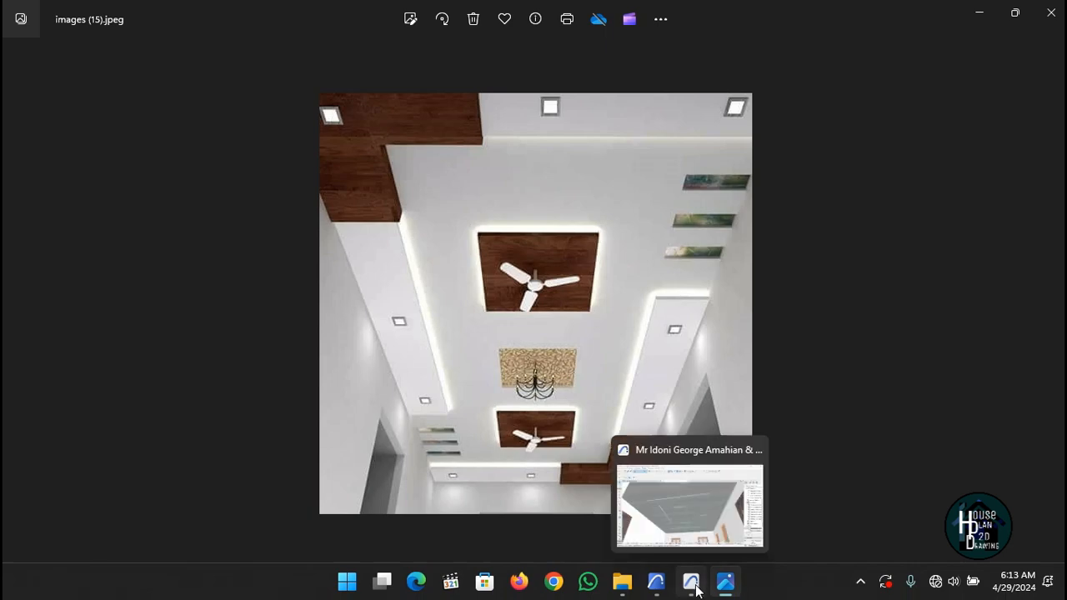
left_click(696, 588)
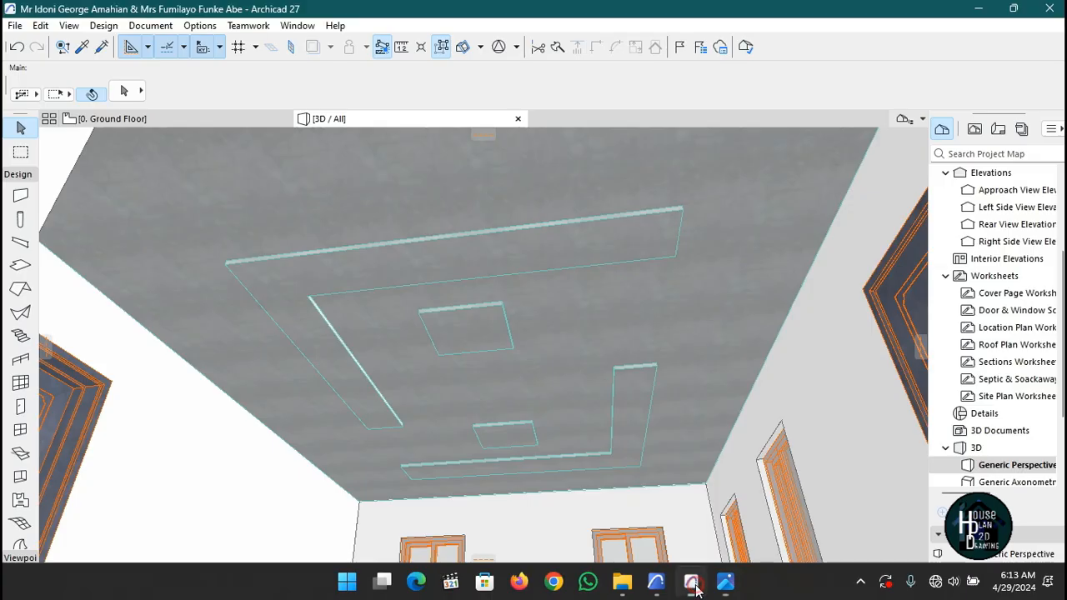
Examine the ceiling slabs on the ground floor plan by selecting the main slab, the L-shaped bands and the square panels.
left_click(220, 119)
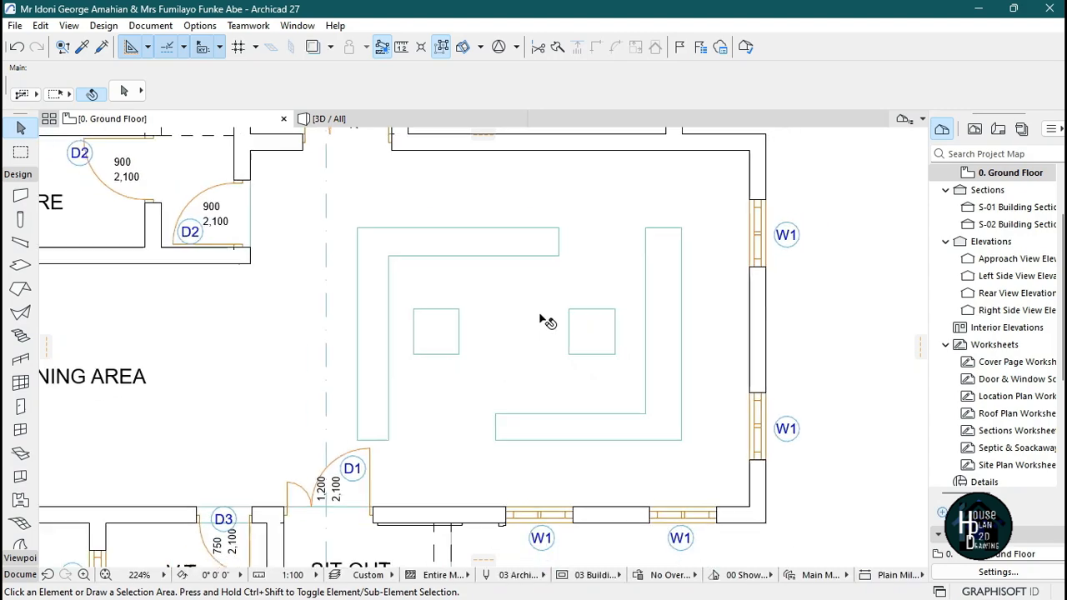
scroll(575, 284, "up", 3)
scroll(441, 239, "down", 3)
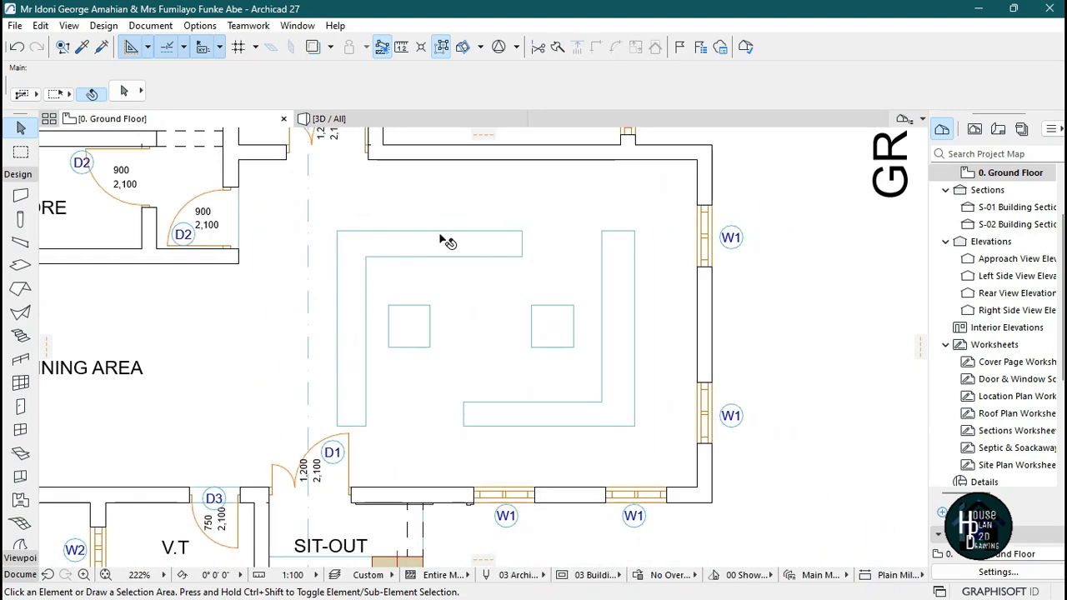
scroll(603, 219, "up", 3)
left_click(608, 198)
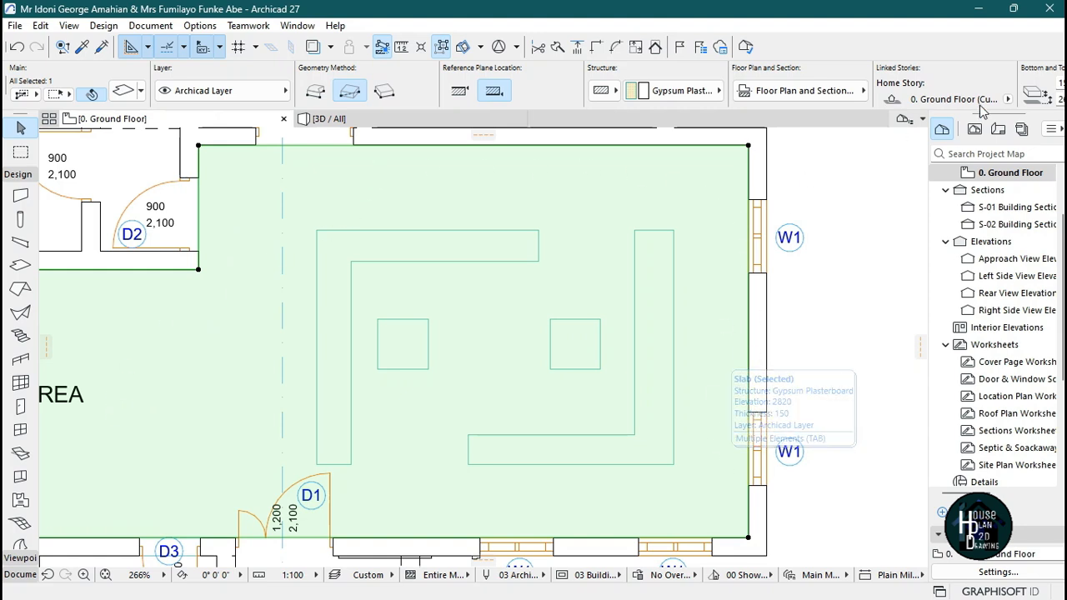
scroll(1019, 88, "down", 4)
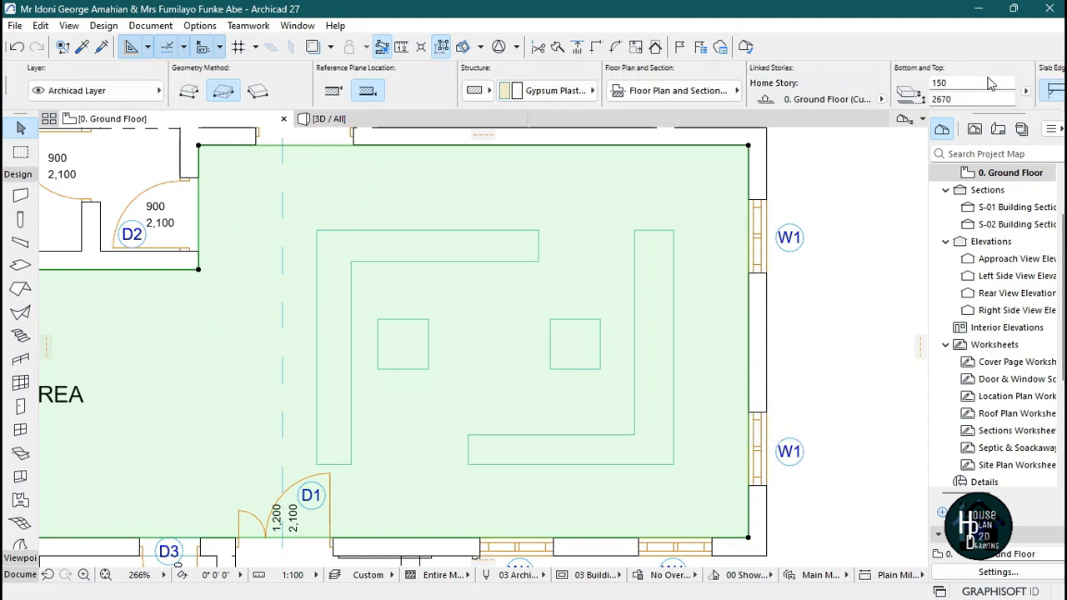
key("Escape")
left_click(654, 288)
left_click(494, 254, "shift")
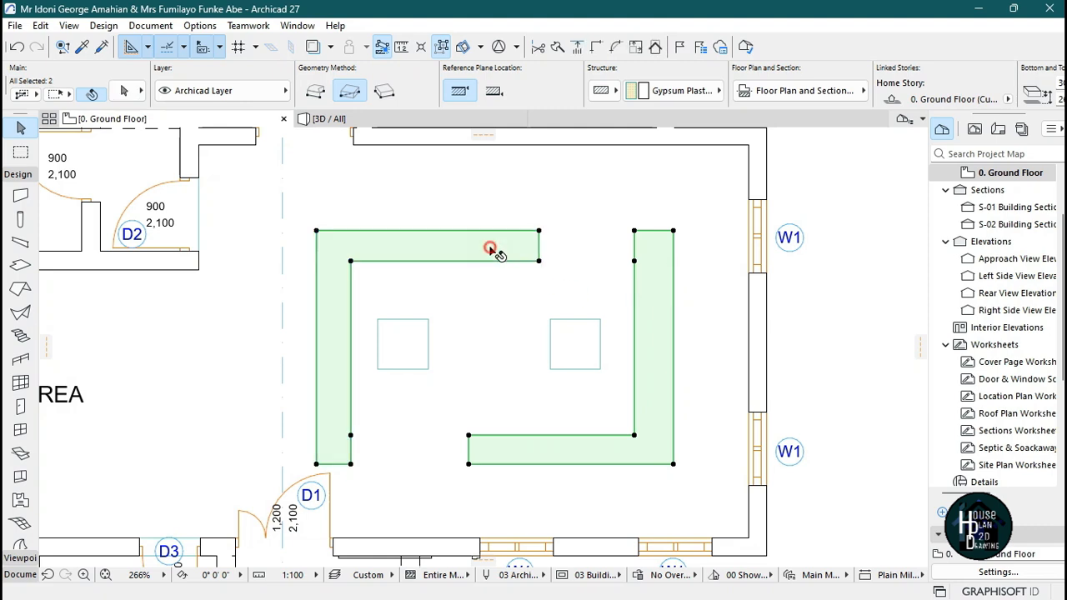
left_click(403, 343, "shift")
left_click(581, 345, "shift")
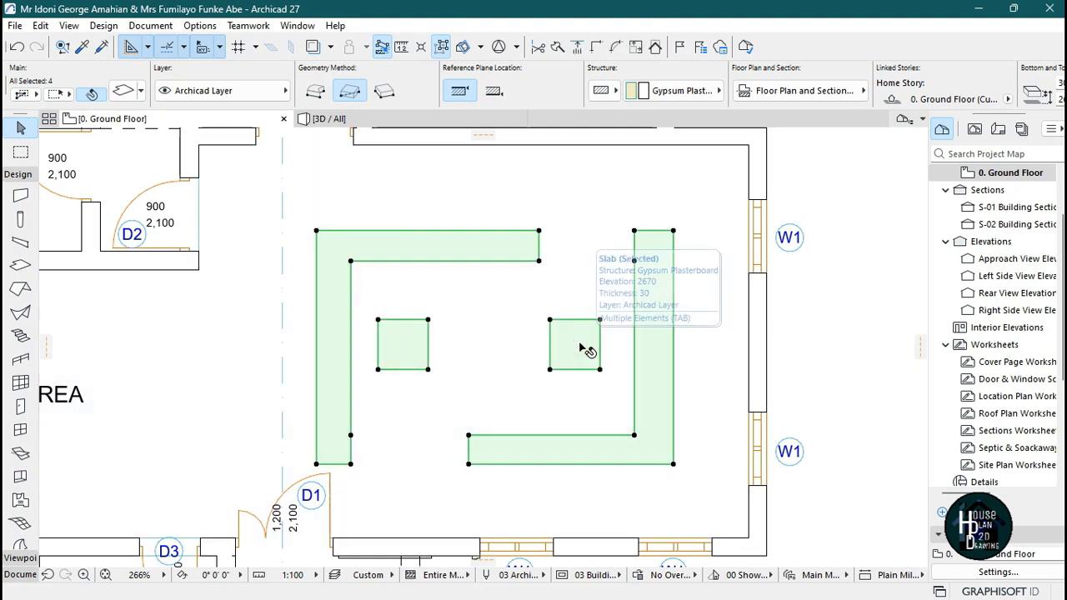
key("Escape")
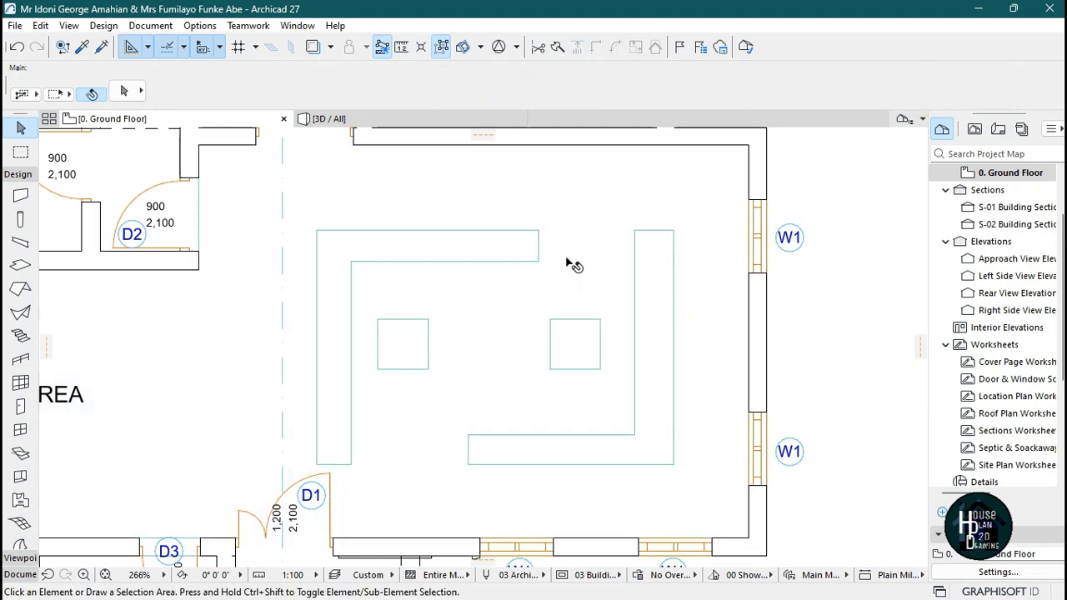
Place a 300 by 300 rectangular opening through the ceiling slab in the 3D view.
scroll(573, 265, "up", 1)
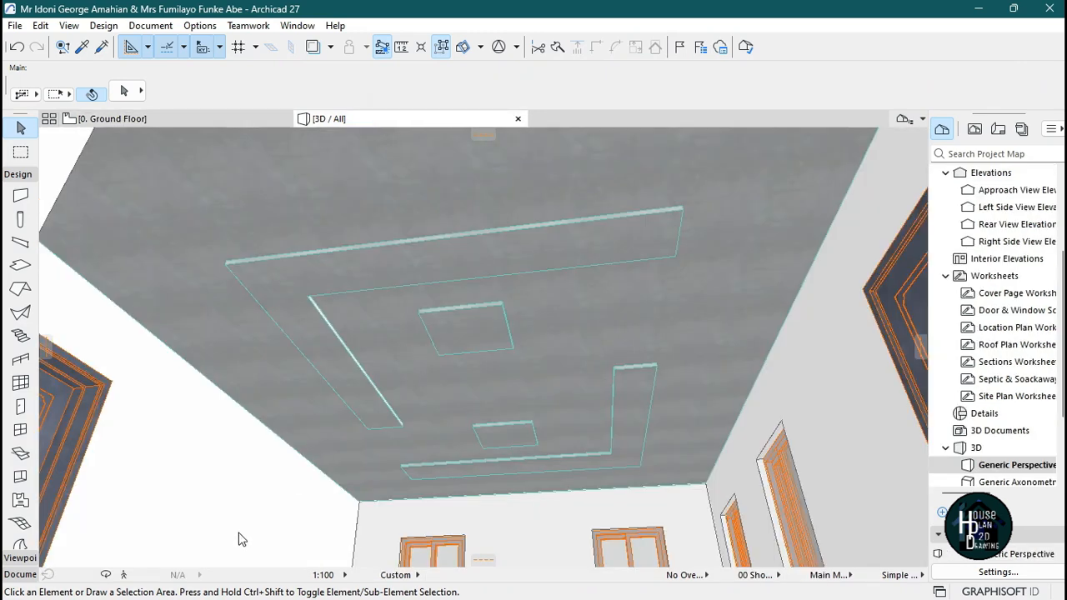
left_click(127, 574)
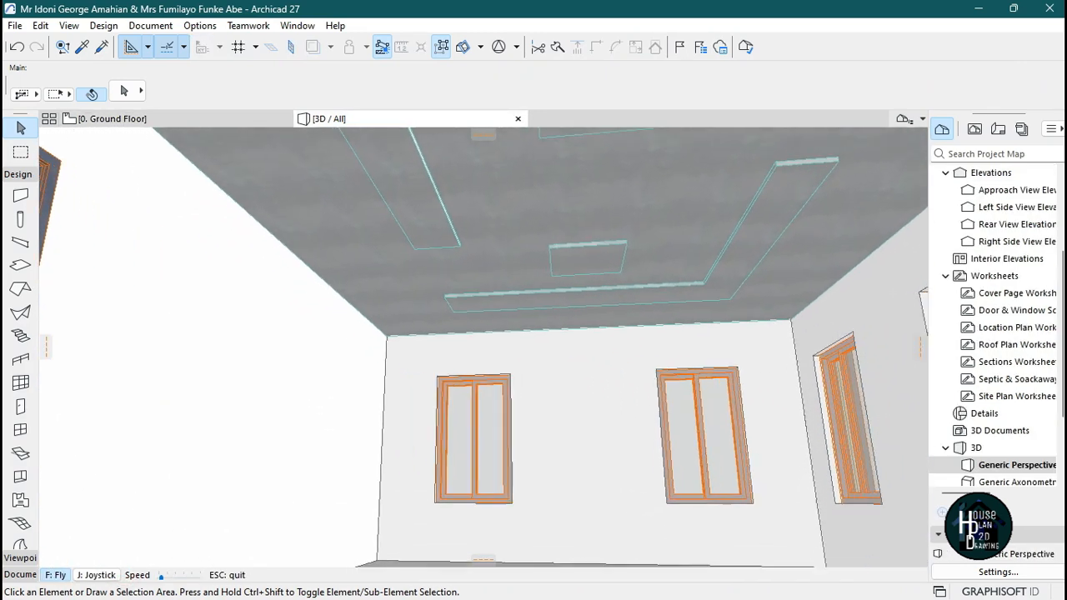
key("Up")
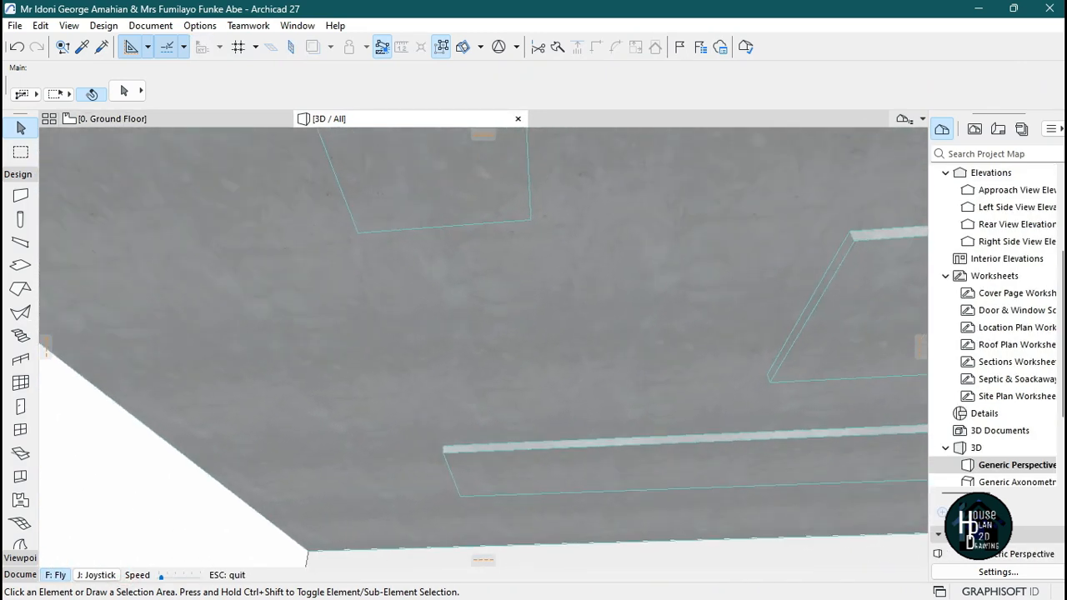
key("Escape")
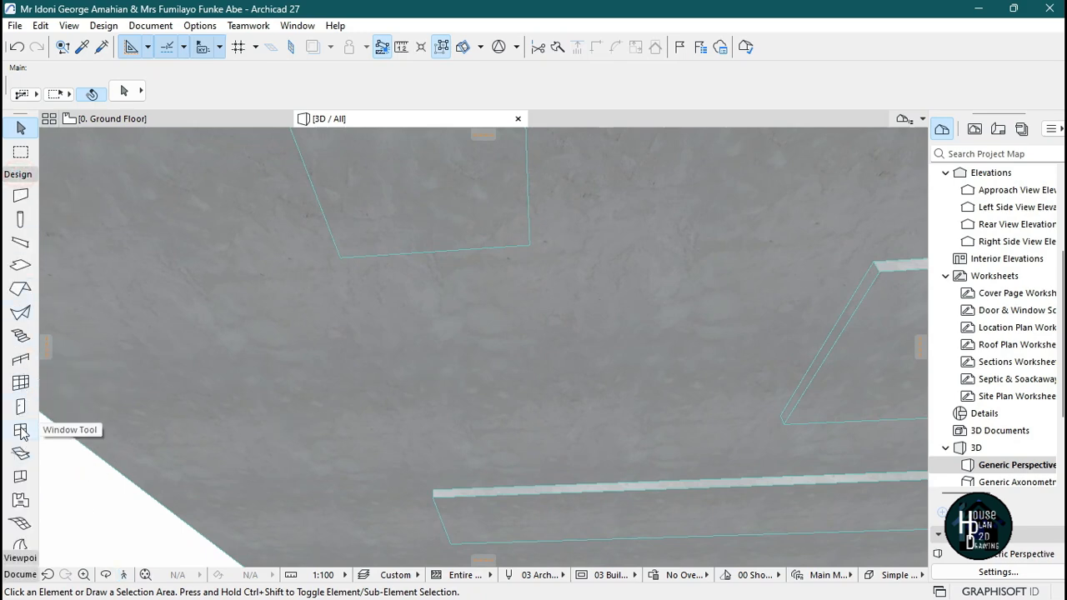
left_click(21, 476)
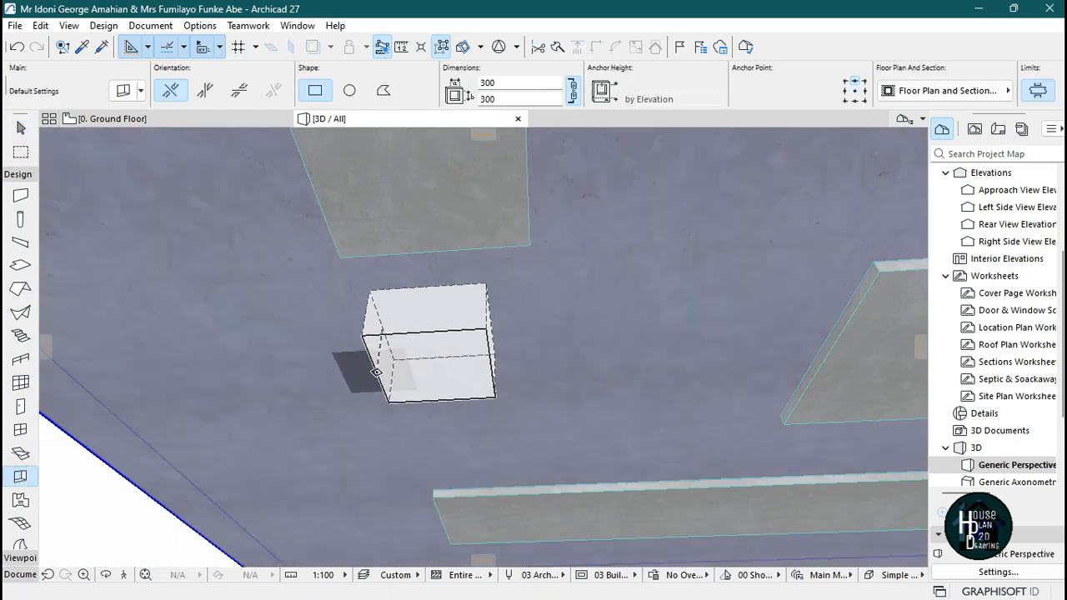
left_click(377, 371)
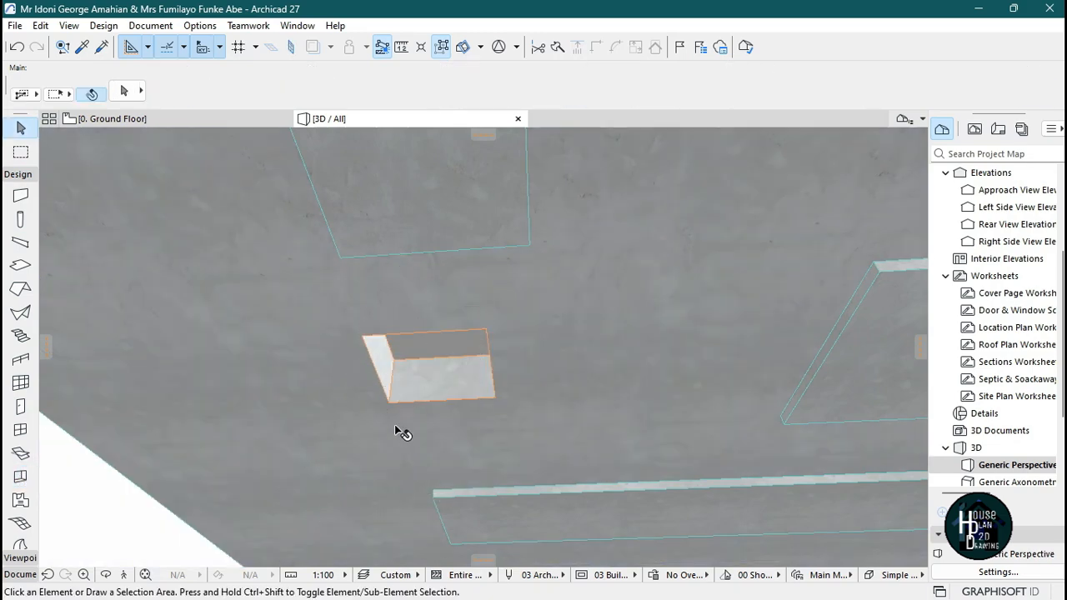
Move the opening on the plan so it sits against the end of the upper L-shaped band.
scroll(459, 338, "down", 3)
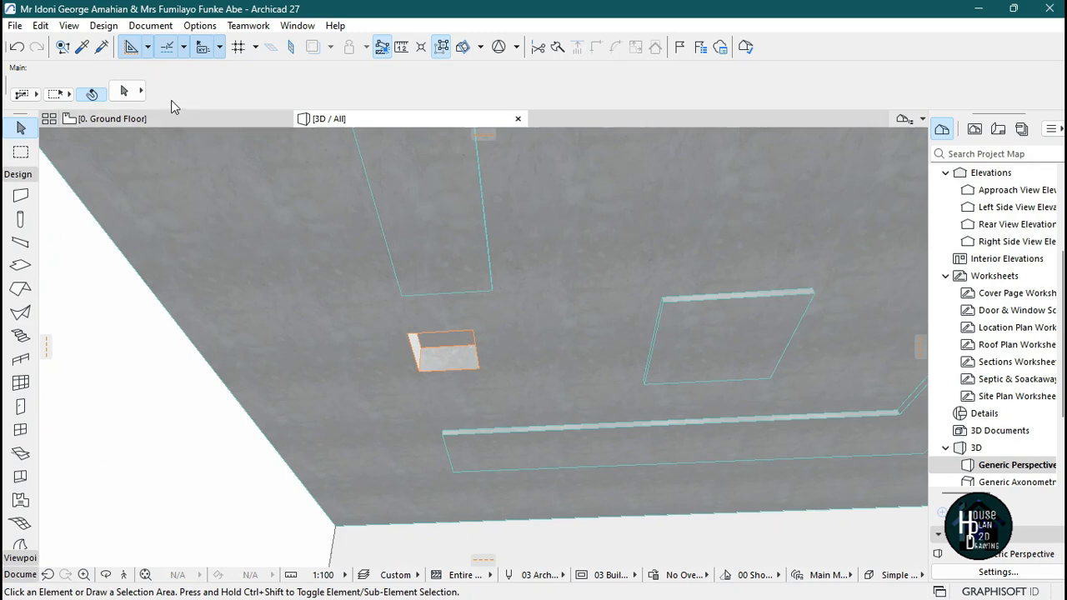
left_click(180, 123)
scroll(583, 332, "up", 2)
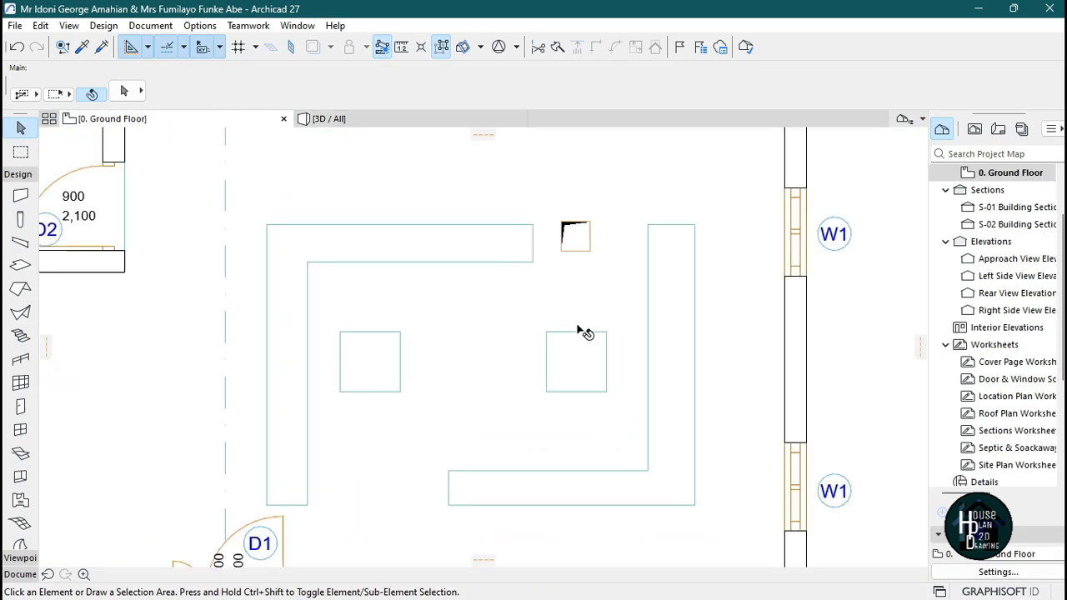
scroll(638, 245, "up", 3)
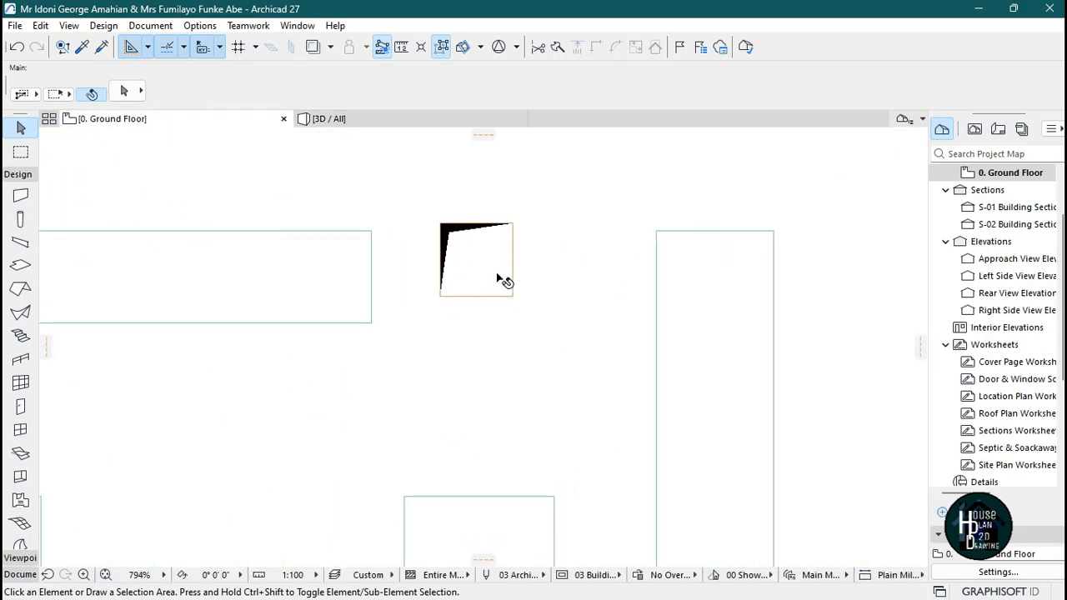
left_click(486, 296)
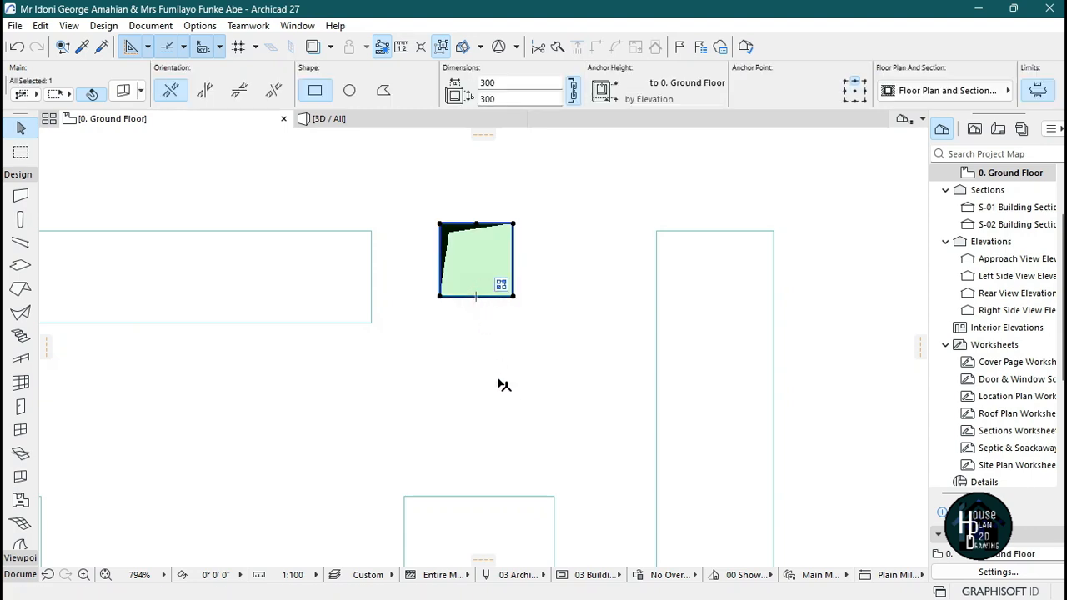
key("ctrl+d")
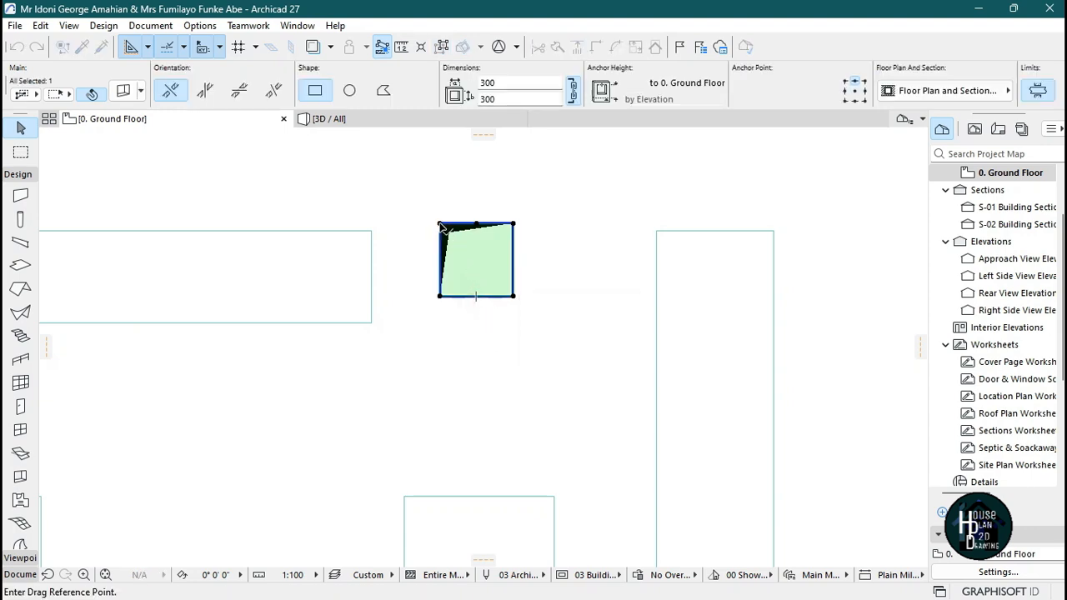
left_click(440, 225)
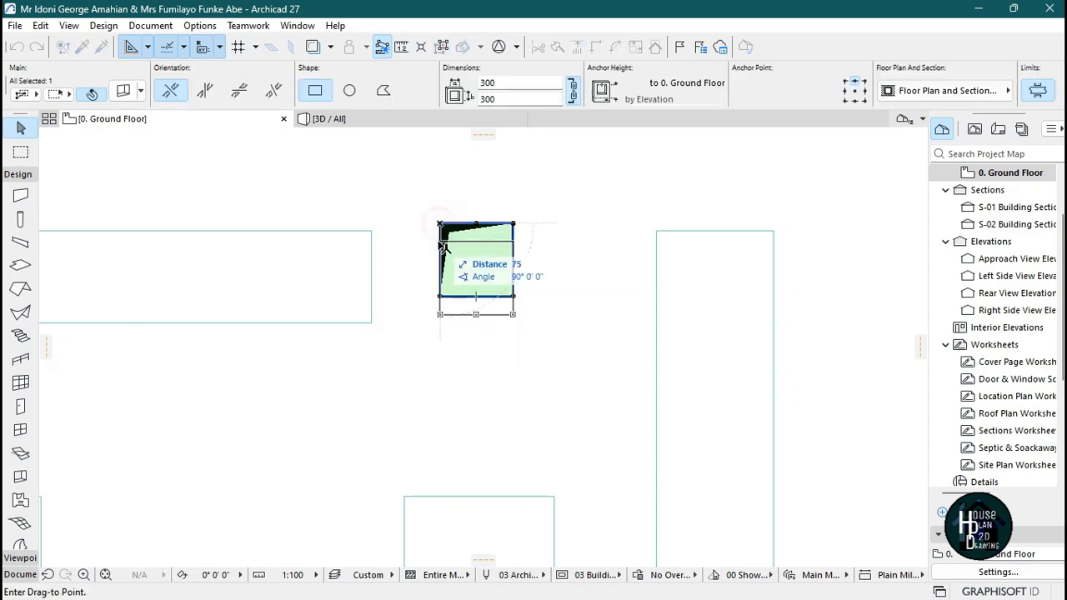
left_click(371, 230)
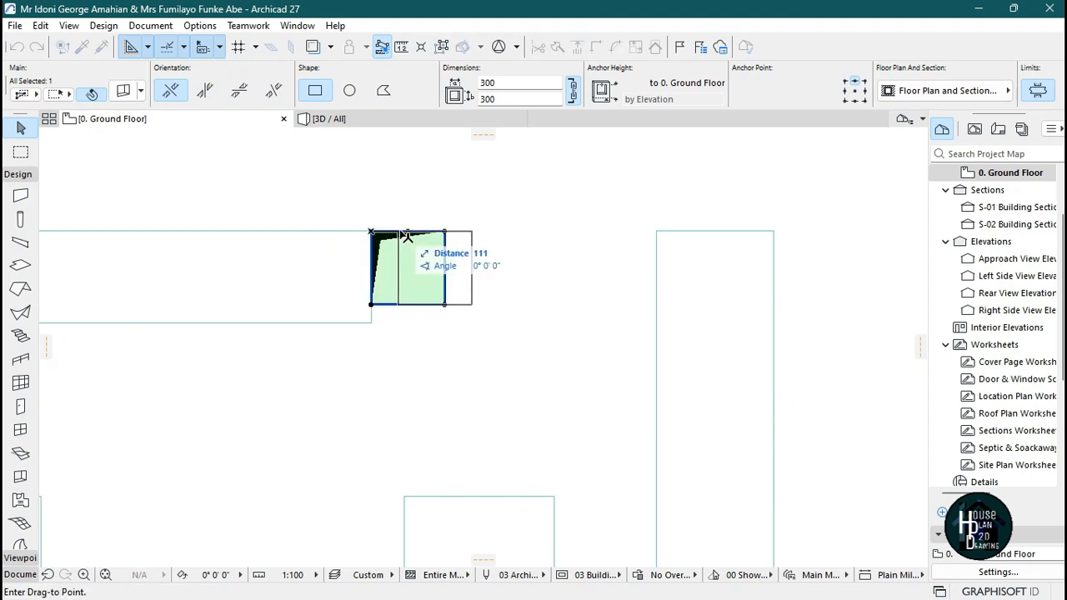
left_click(404, 233)
left_click(403, 304)
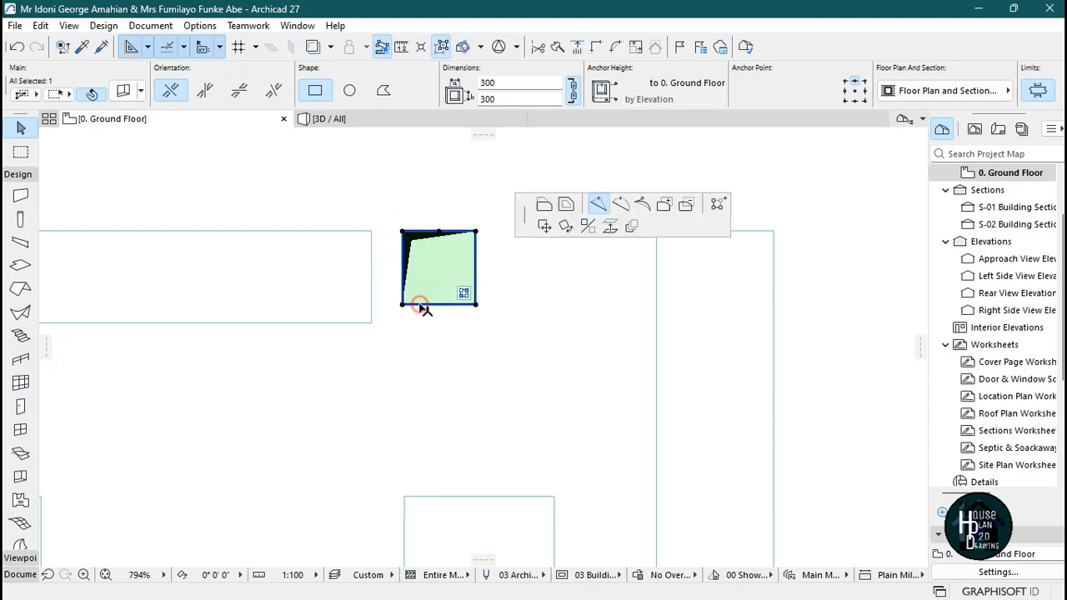
key("Escape")
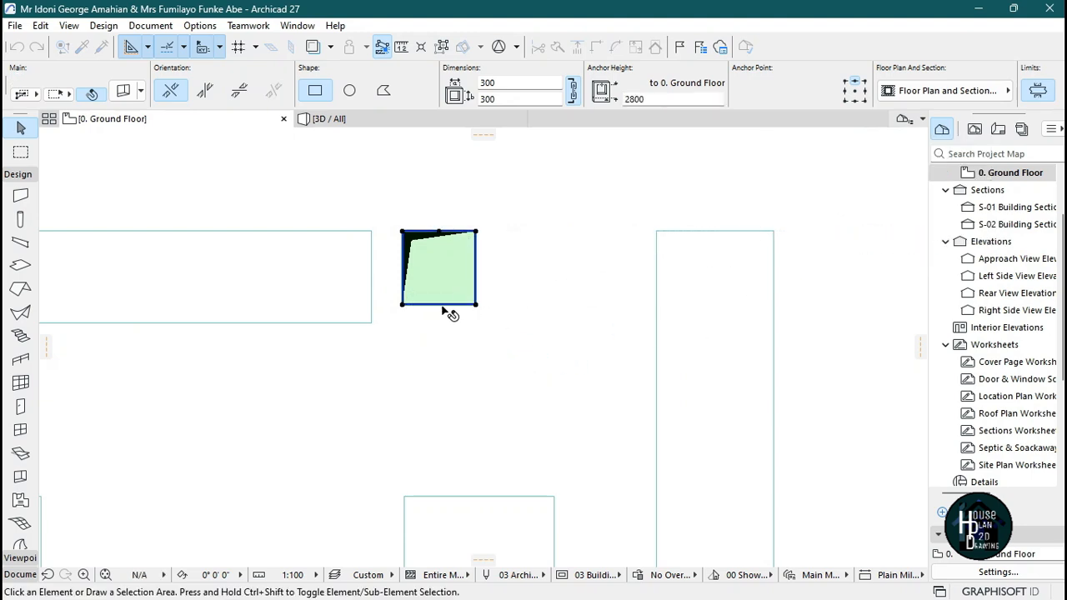
Stretch the opening's bottom edge down to the band's lower edge and set its width to 150.
left_click(436, 305)
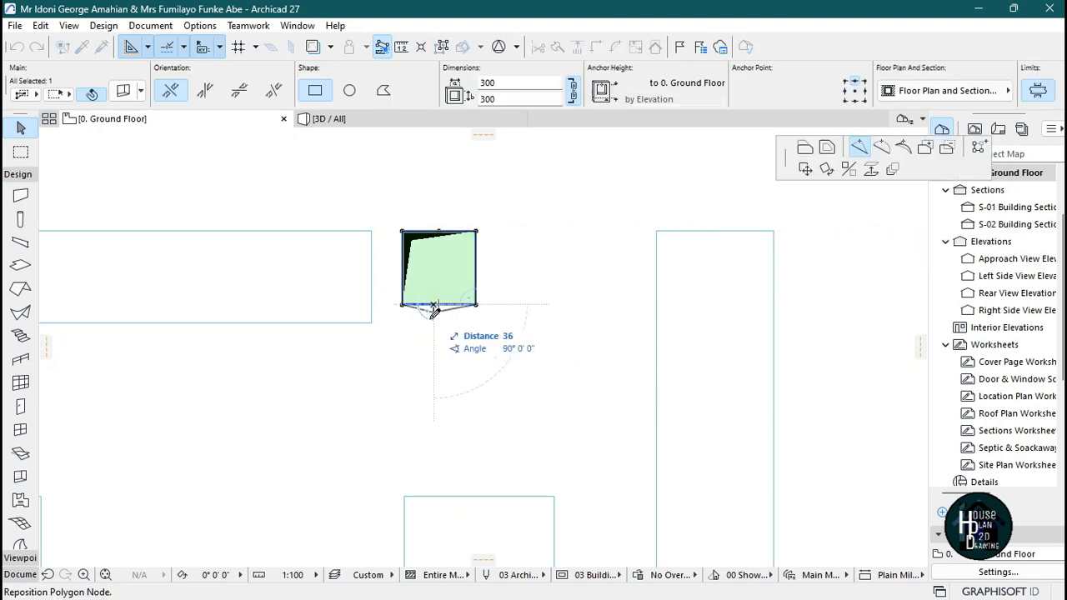
left_click(807, 152)
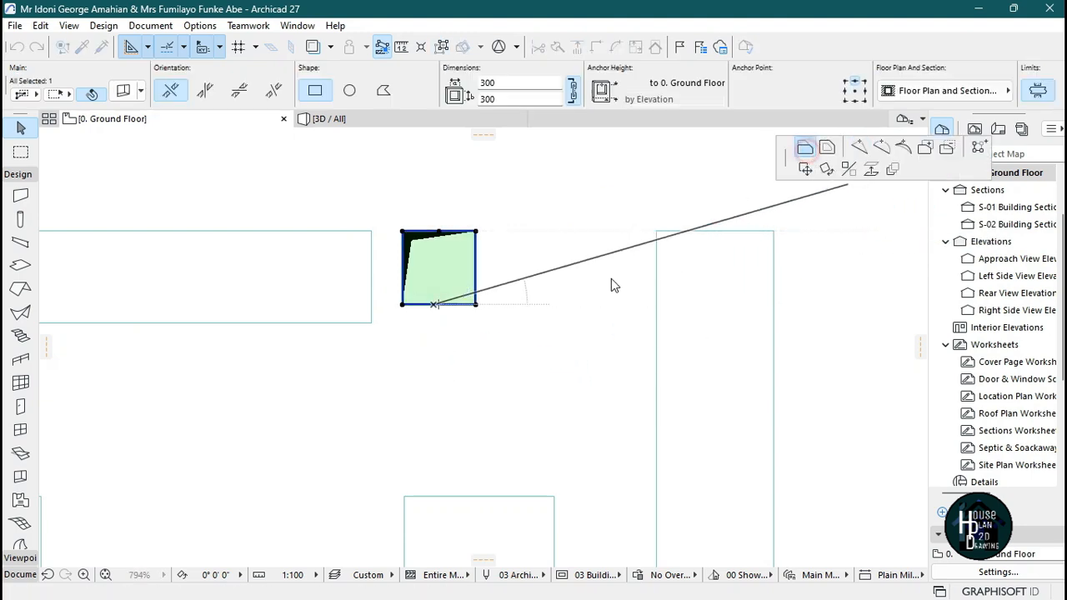
left_click(373, 320)
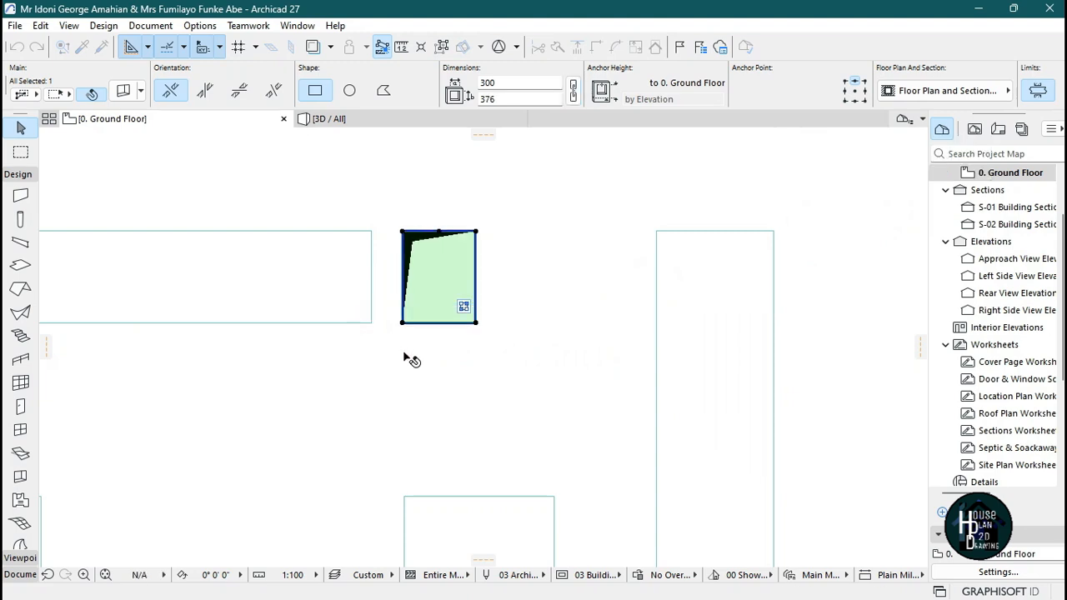
left_click(476, 267)
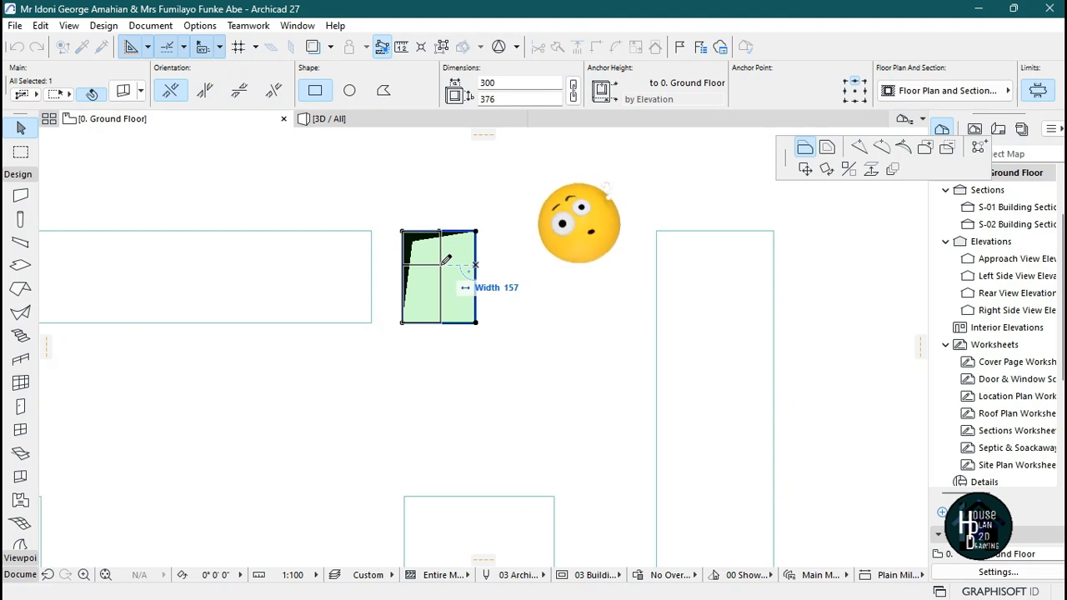
type("150")
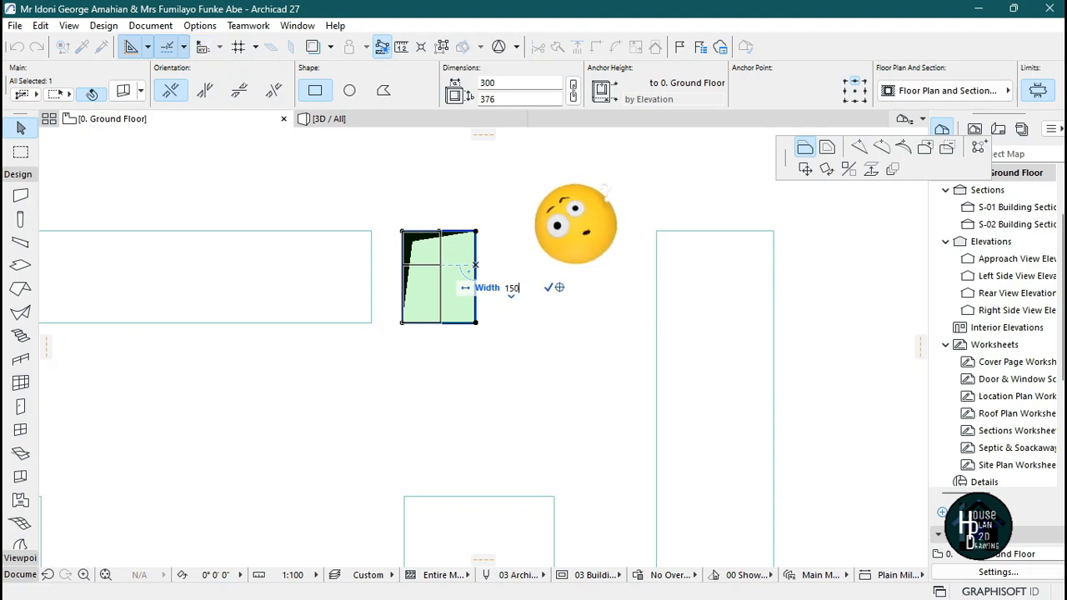
key("Return")
key("Escape")
Shift the opening slightly to the right beside the end of the upper band.
scroll(500, 281, "down", 6)
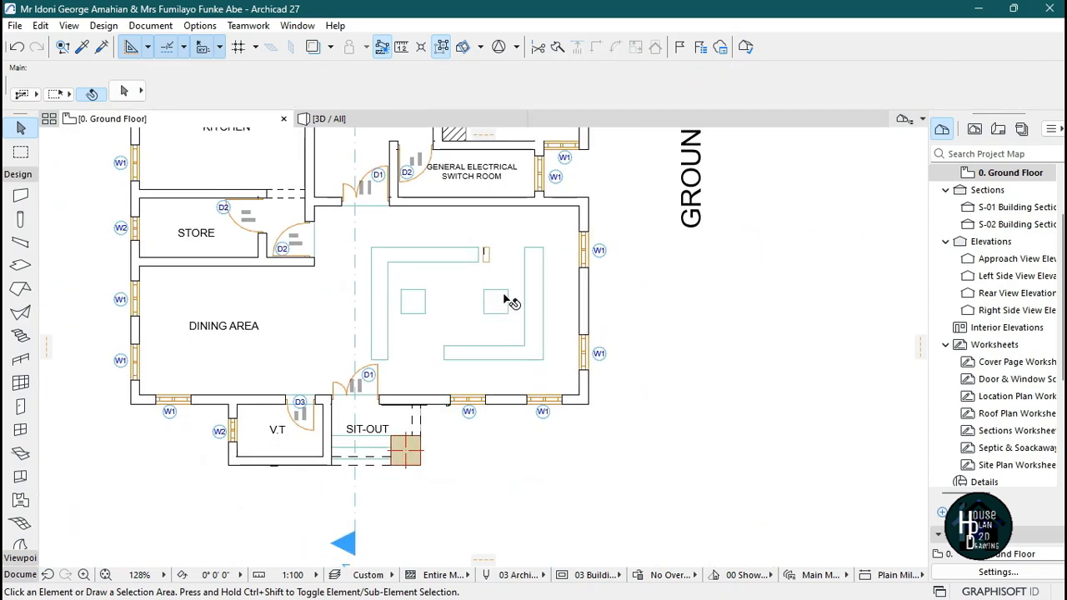
scroll(505, 256, "up", 6)
left_click(377, 312)
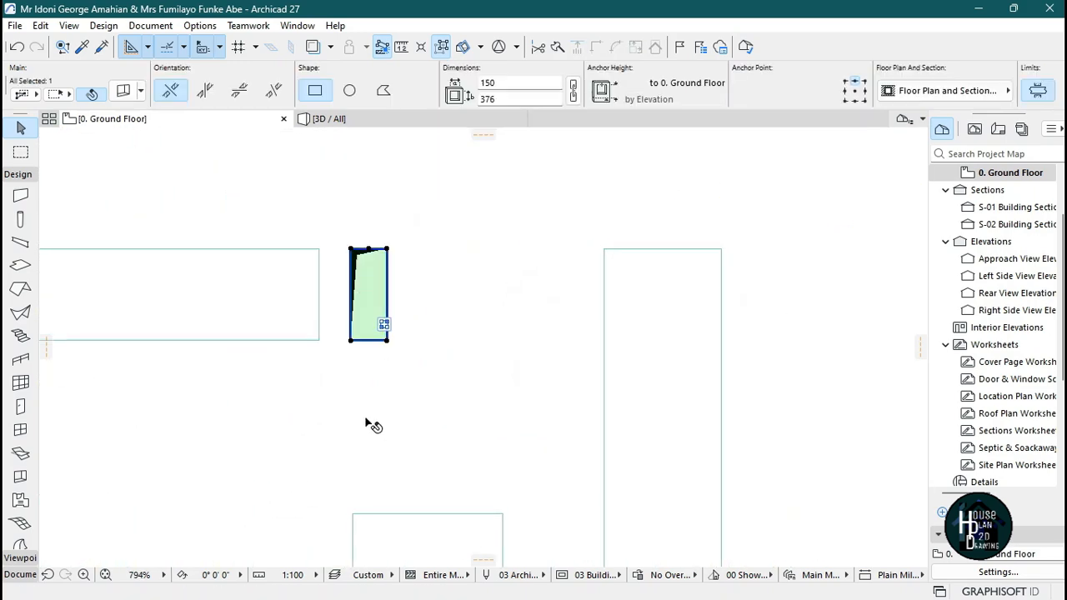
left_click(350, 393)
left_click(374, 394)
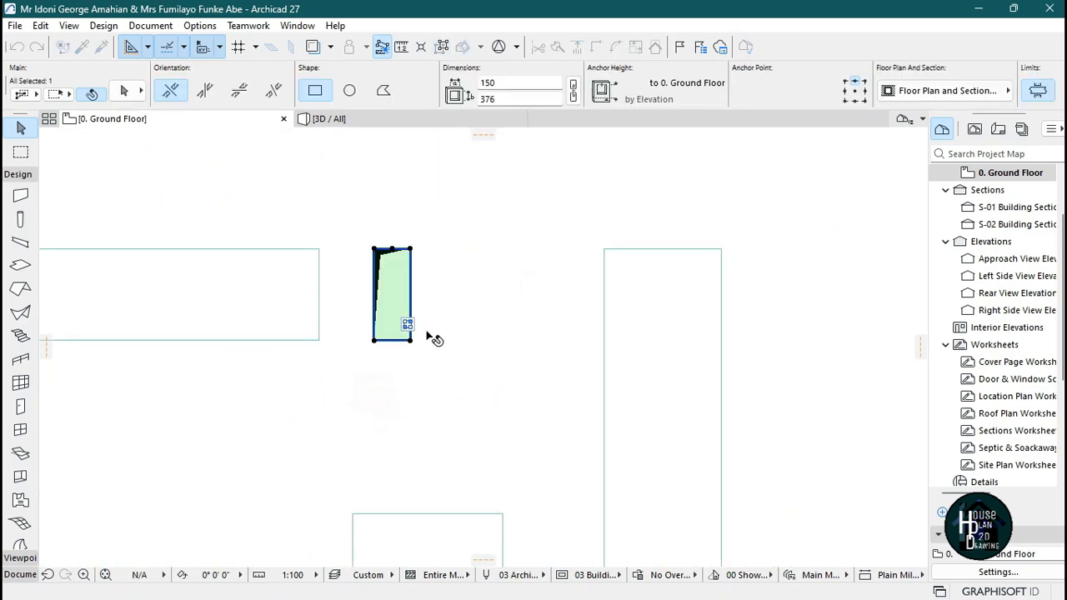
scroll(433, 310, "down", 5)
scroll(434, 317, "up", 5)
key("Escape")
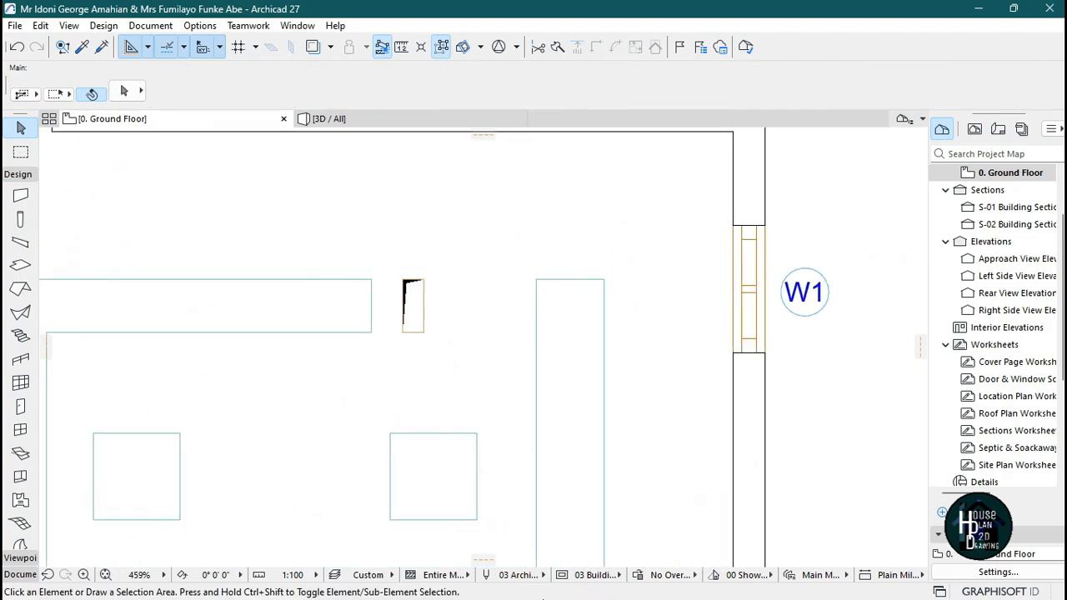
Compare the plan with the reference ceiling image in Photos.
left_click(722, 586)
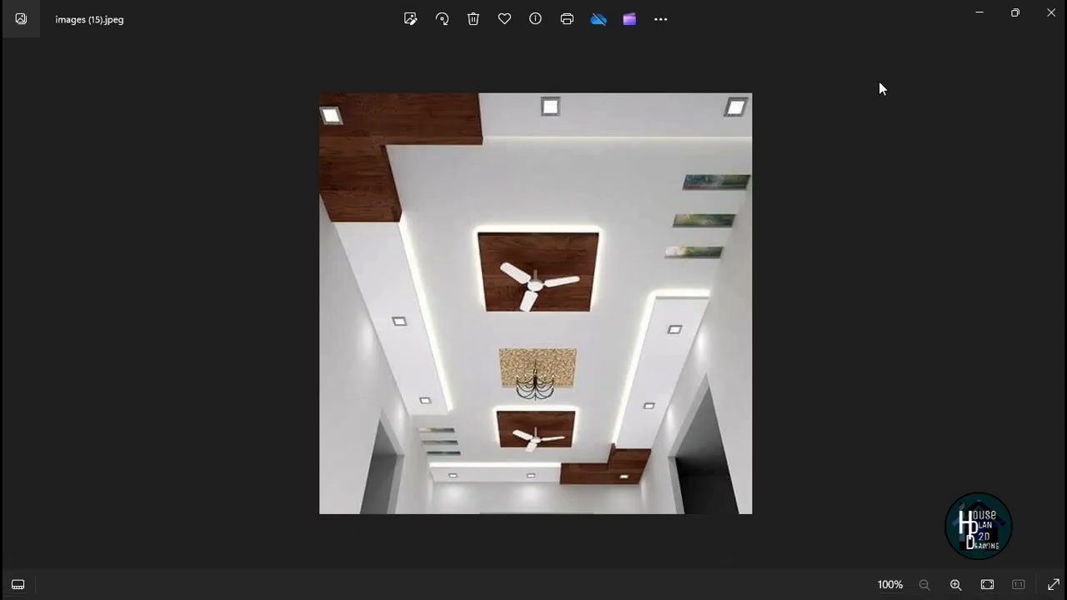
left_click(981, 14)
scroll(425, 332, "up", 3)
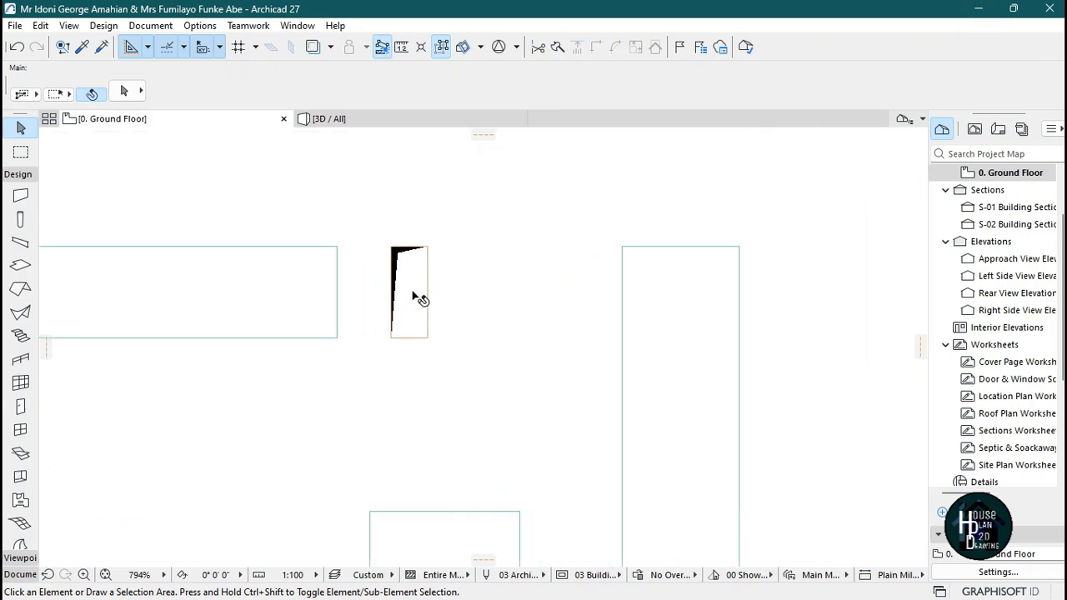
Multiply the opening with the Spread method, spreading copies along the band's lower edge toward the right band.
left_click(414, 297)
scroll(475, 354, "down", 3)
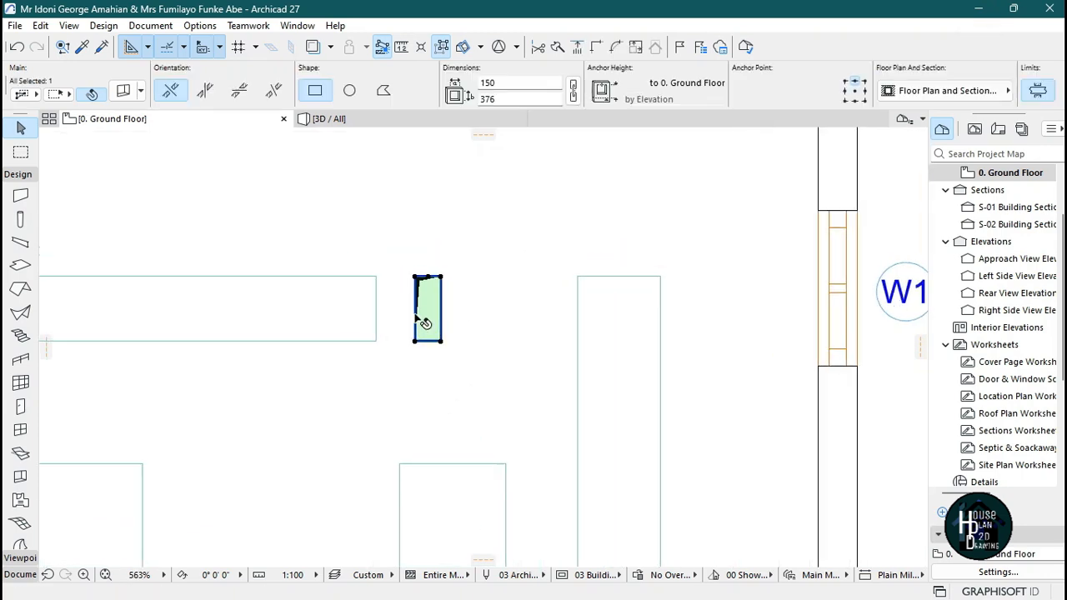
key("ctrl+u")
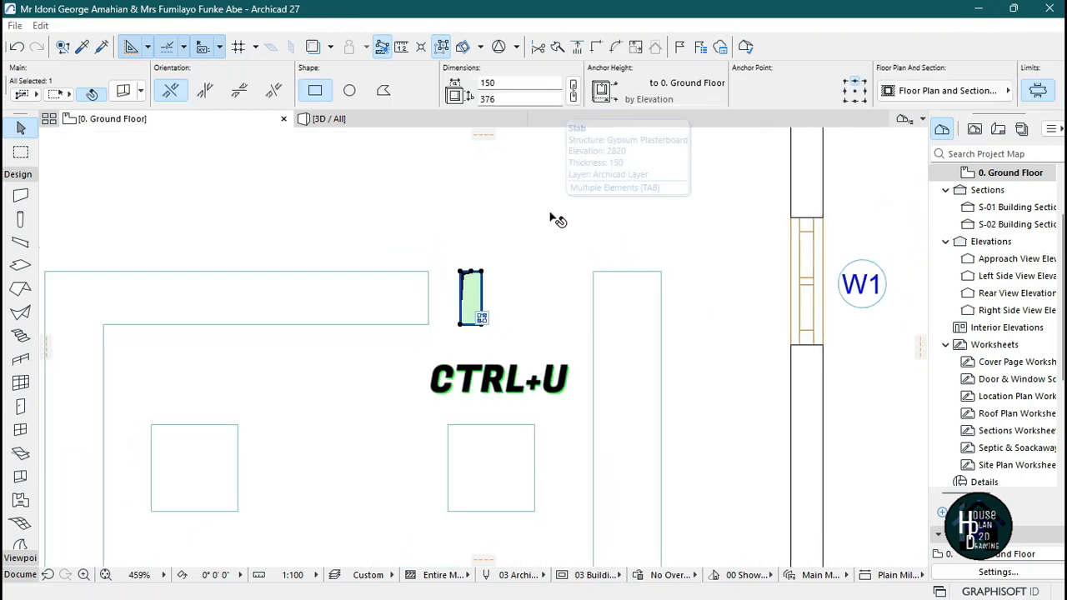
left_click(585, 199)
double_click(565, 291)
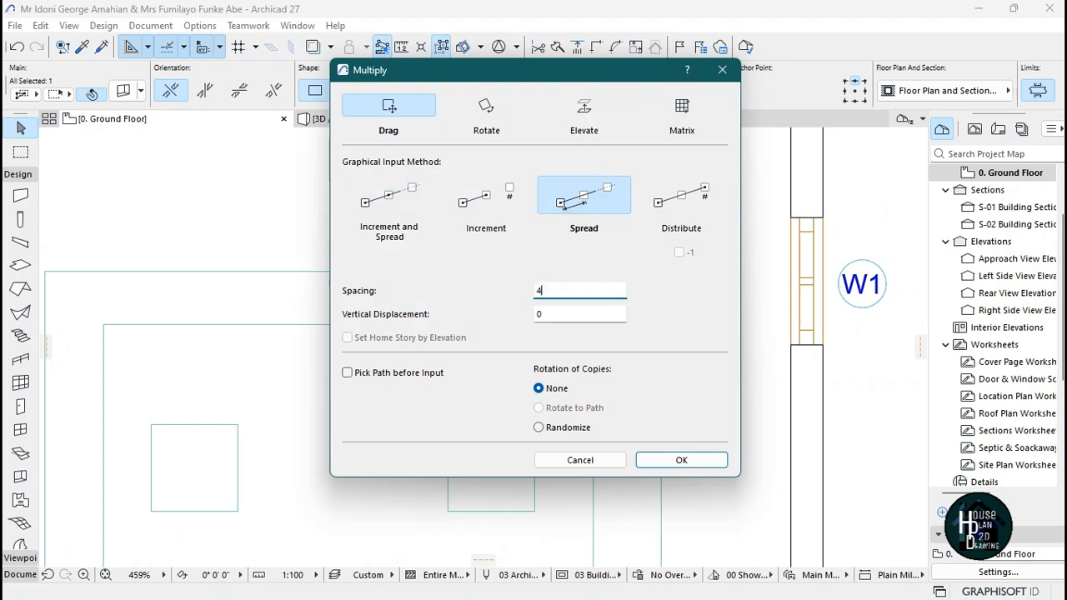
left_click(698, 466)
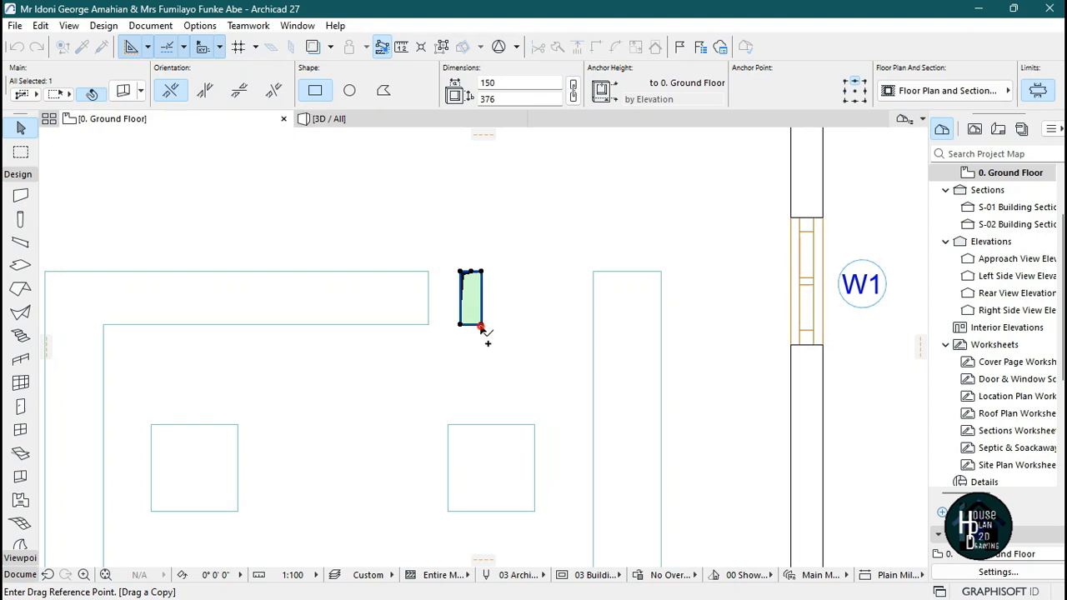
left_click(481, 325)
left_click(640, 327)
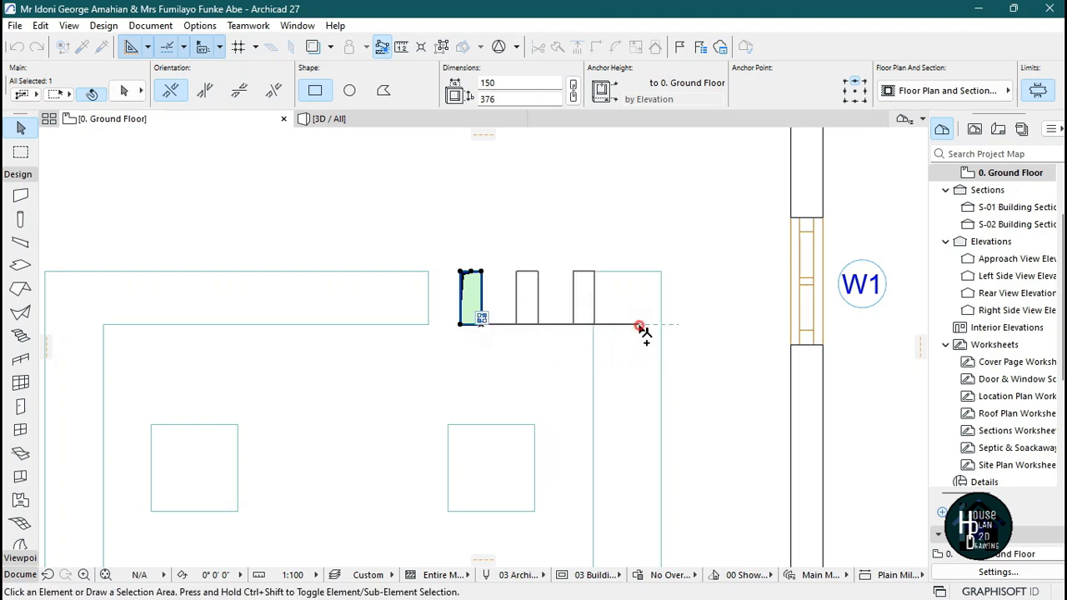
Select all three openings and move them 100 to the left.
scroll(533, 335, "up", 2)
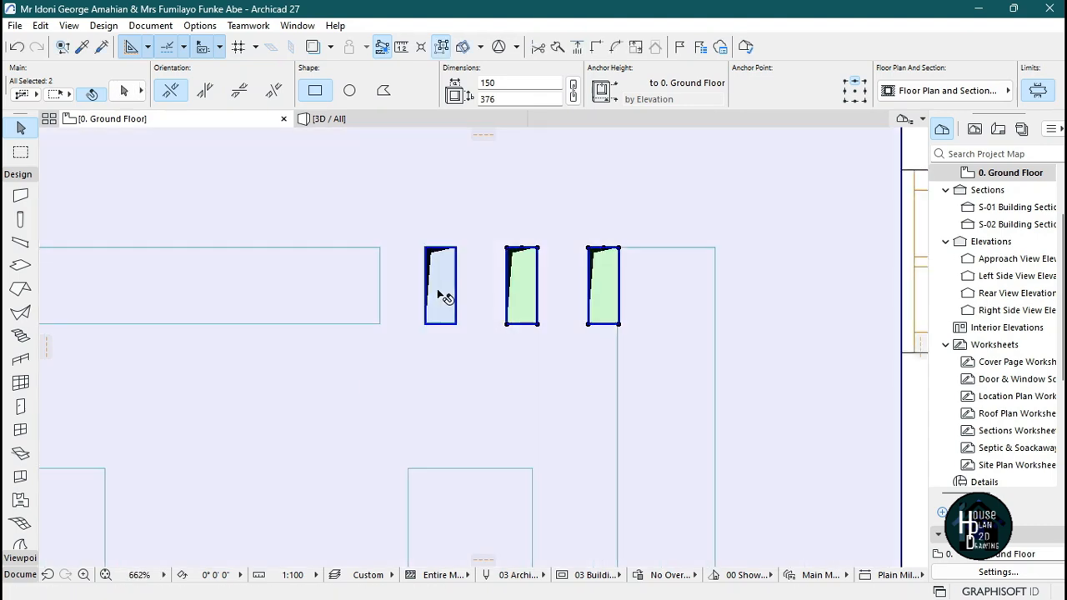
left_click(448, 305, "shift")
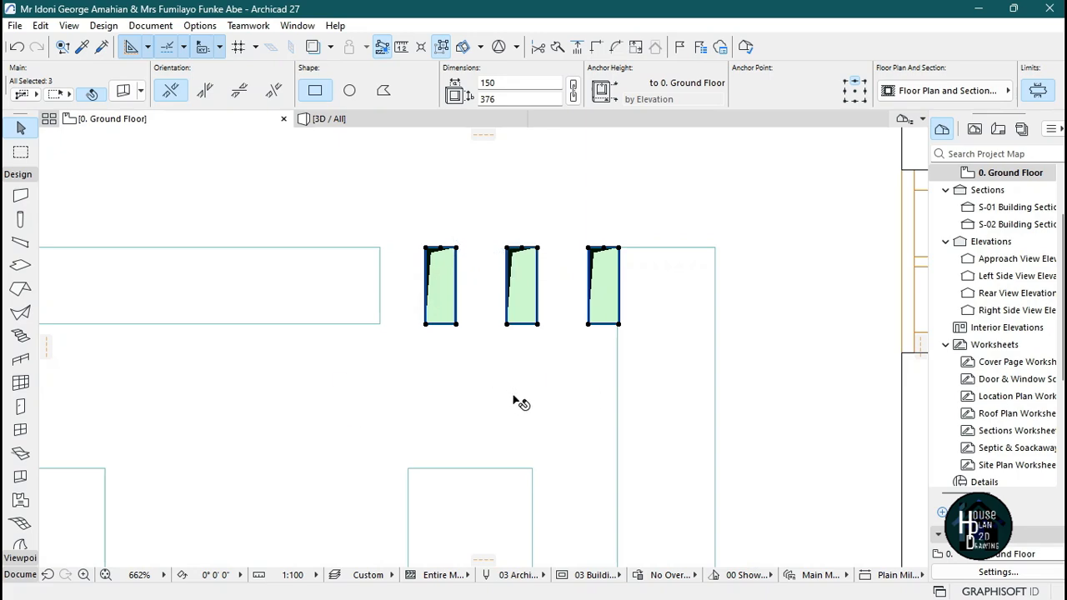
key("ctrl+d")
left_click(587, 364)
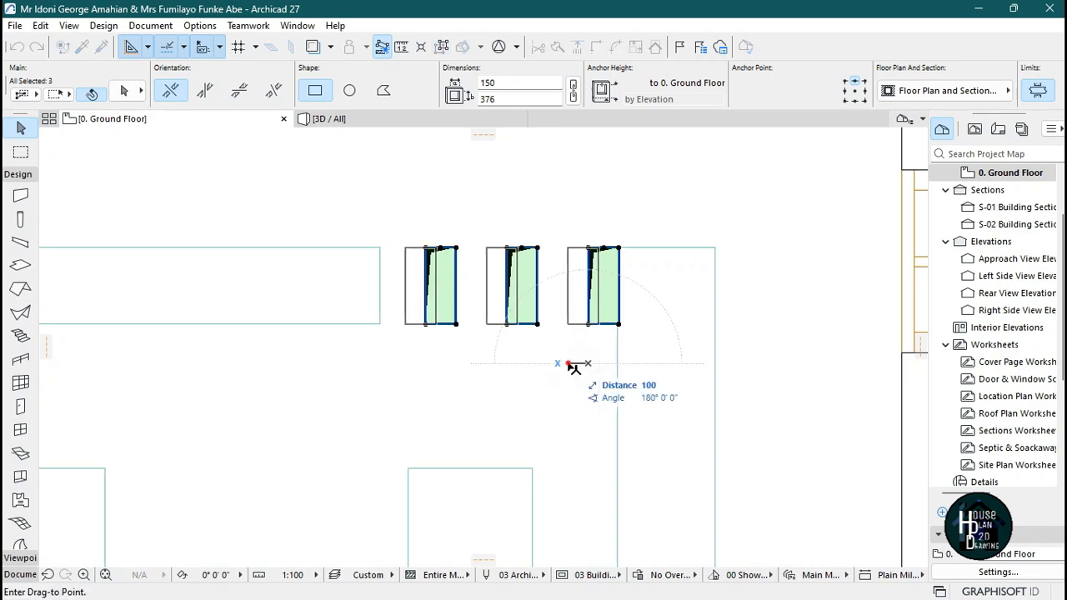
left_click(572, 366)
left_click(553, 356)
Fly around the 3D view to inspect the three new ceiling openings.
scroll(550, 317, "down", 5)
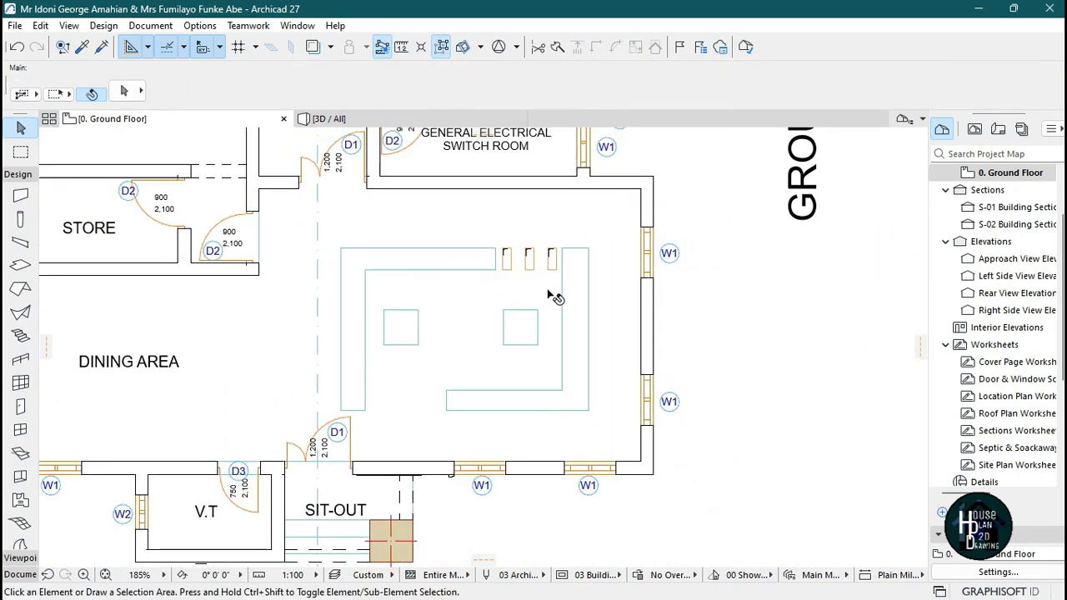
scroll(542, 278, "up", 3)
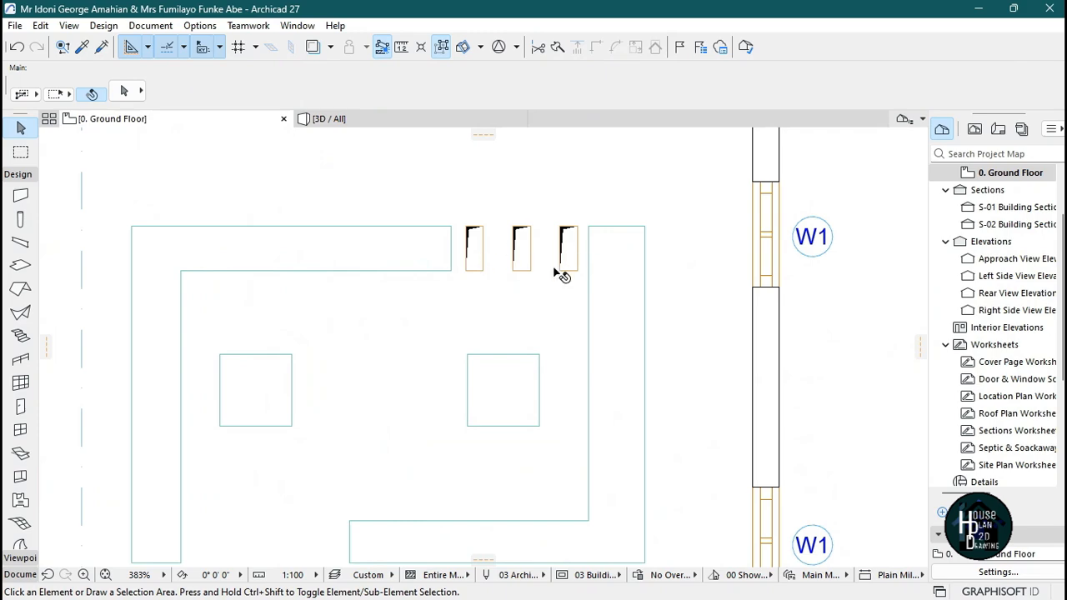
left_click(369, 119)
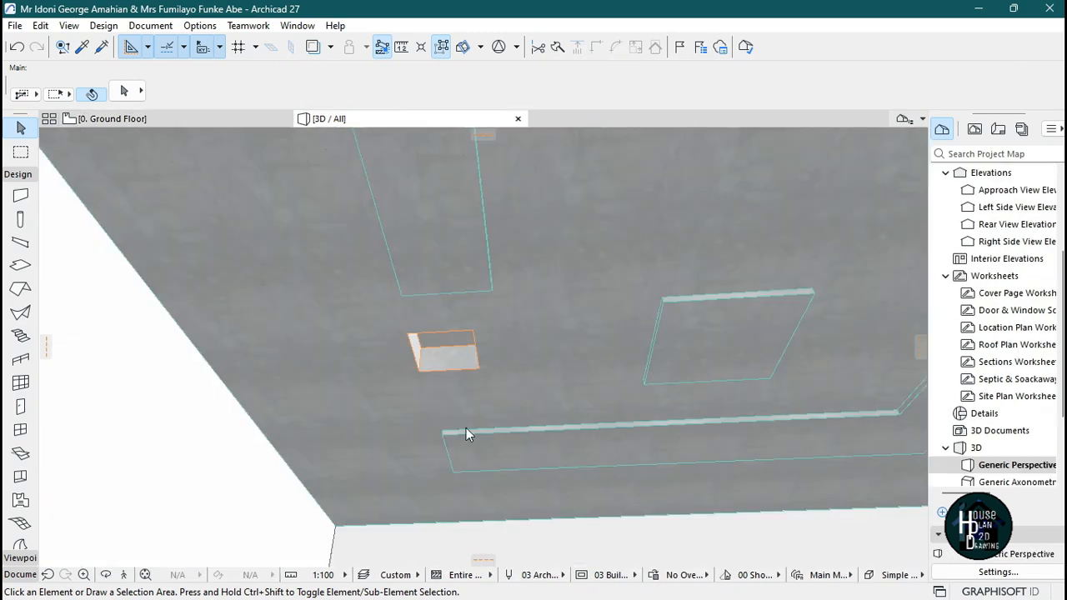
left_click(123, 575)
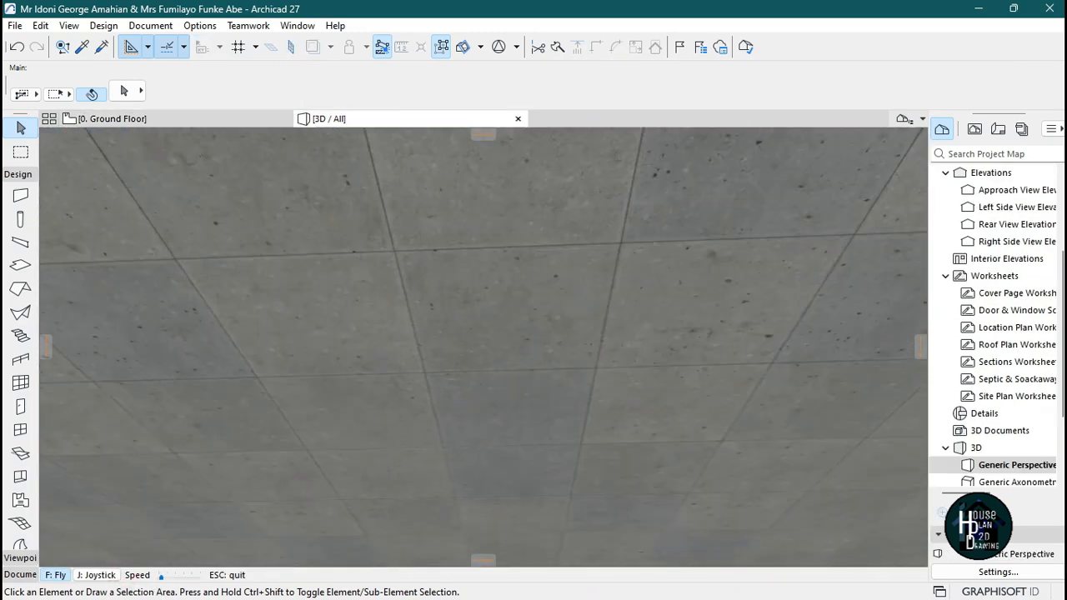
key("Page_Up")
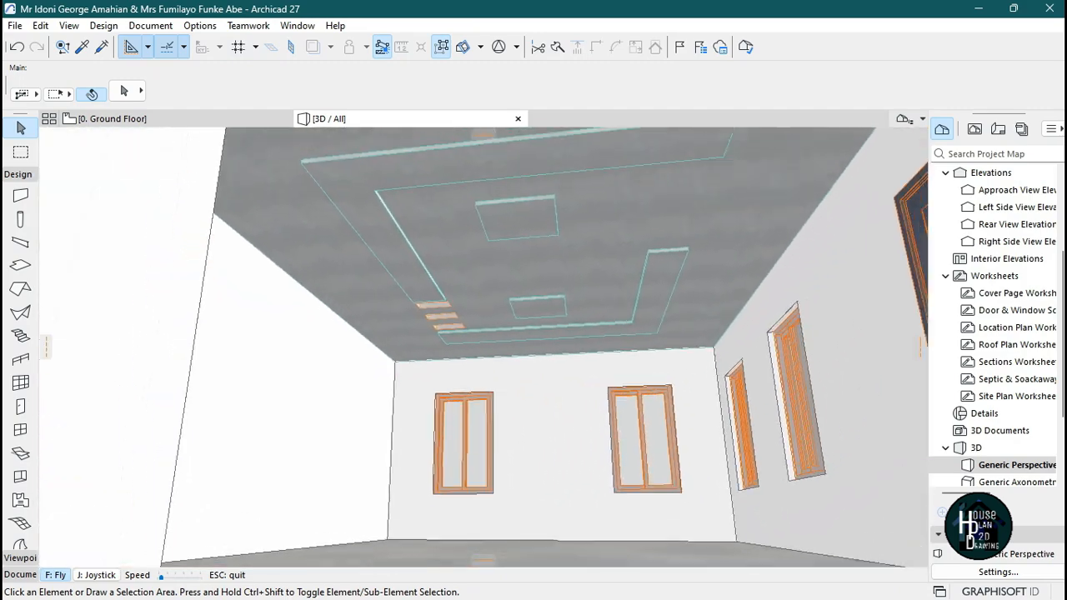
key("Up")
key("Page_Down")
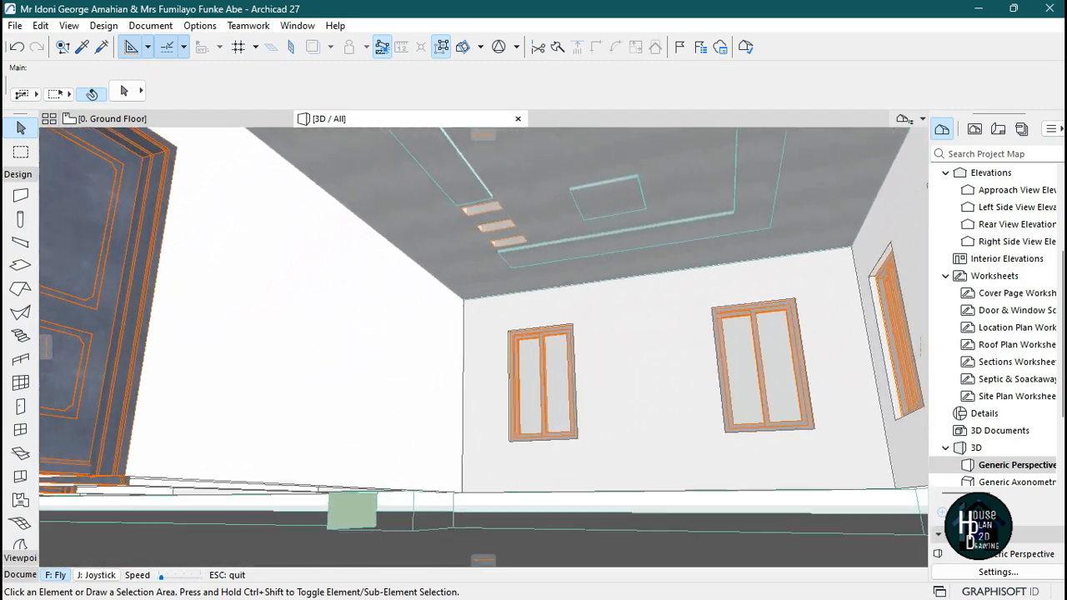
key("Page_Up")
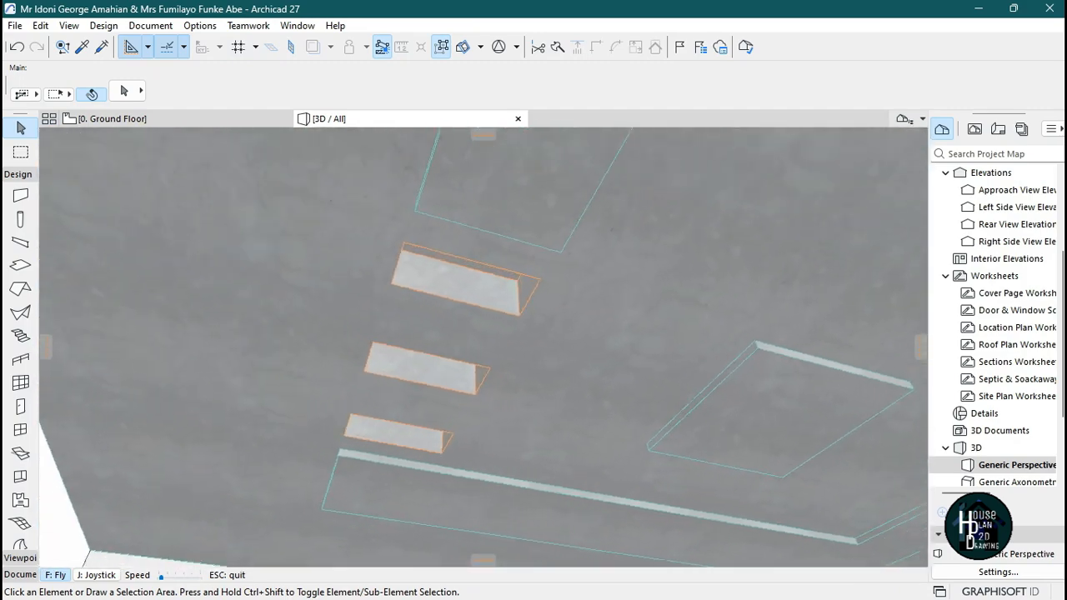
key("Page_Up")
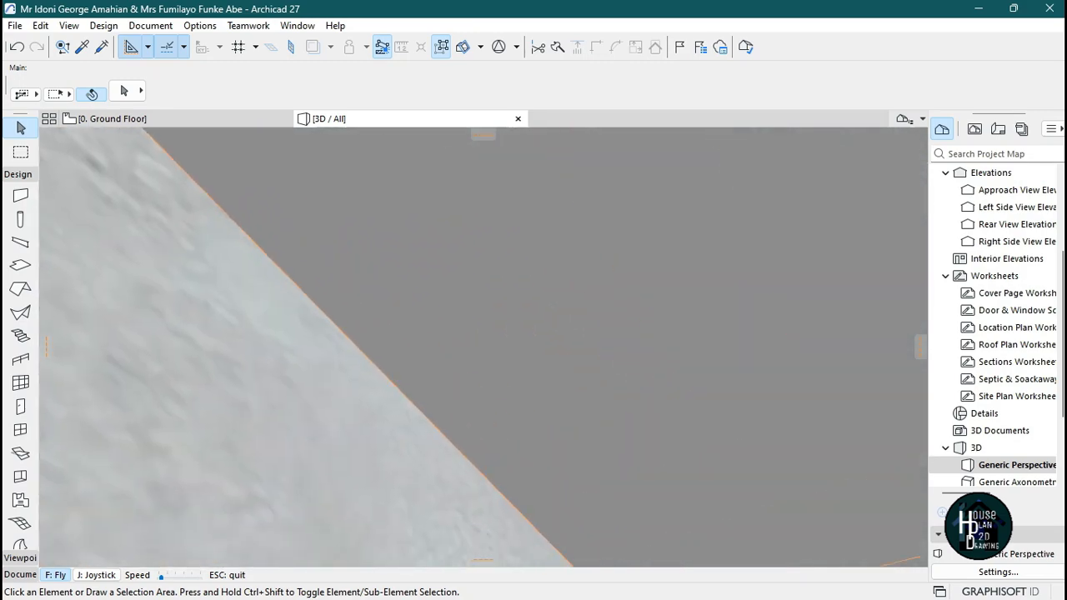
key("Page_Up")
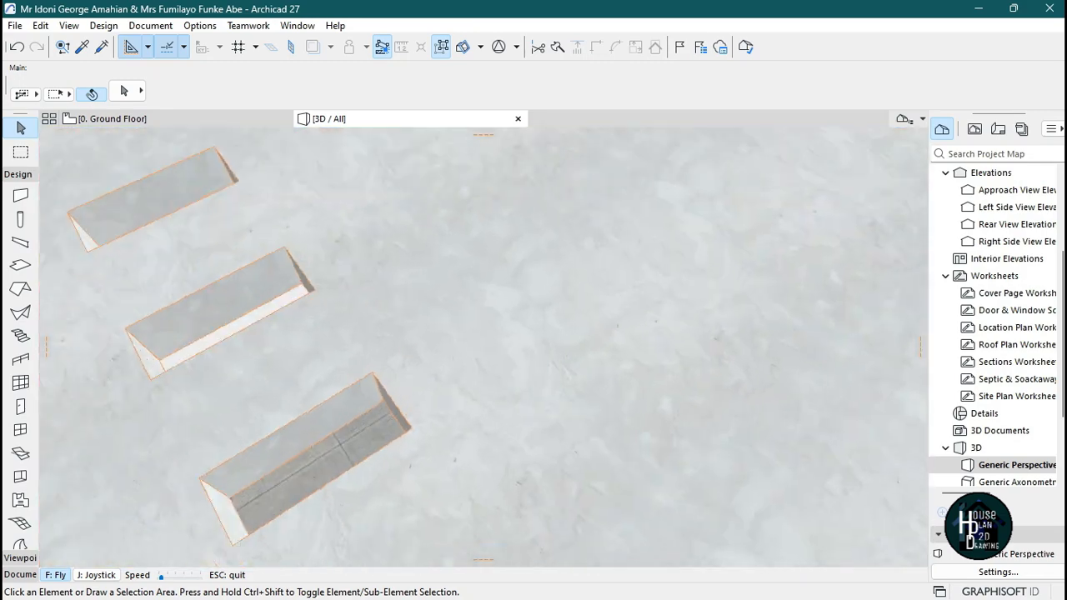
key("Up")
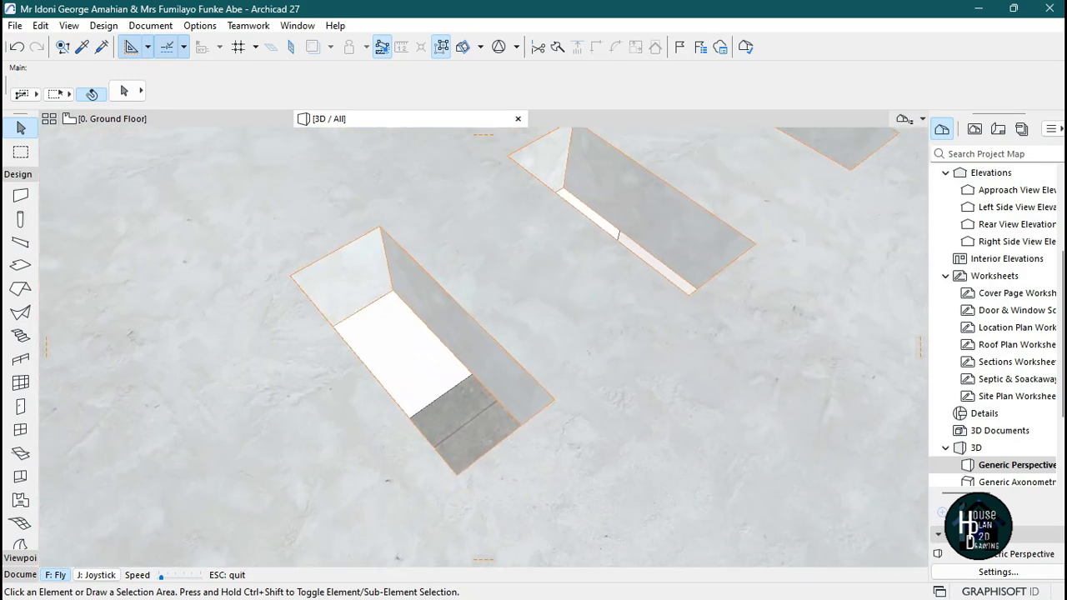
key("Up")
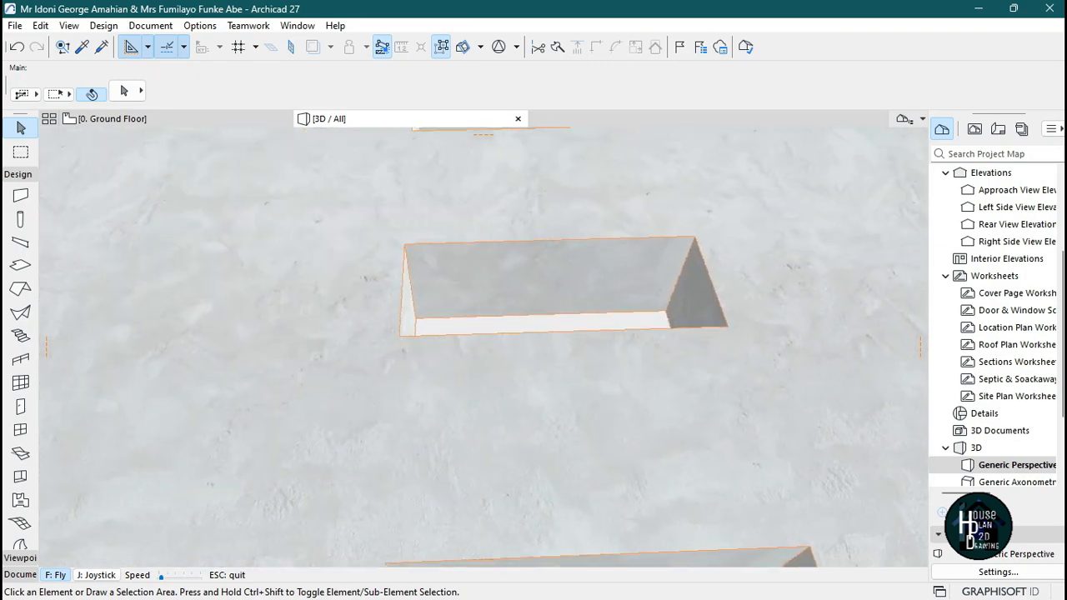
key("Page_Up")
key("Page_Down")
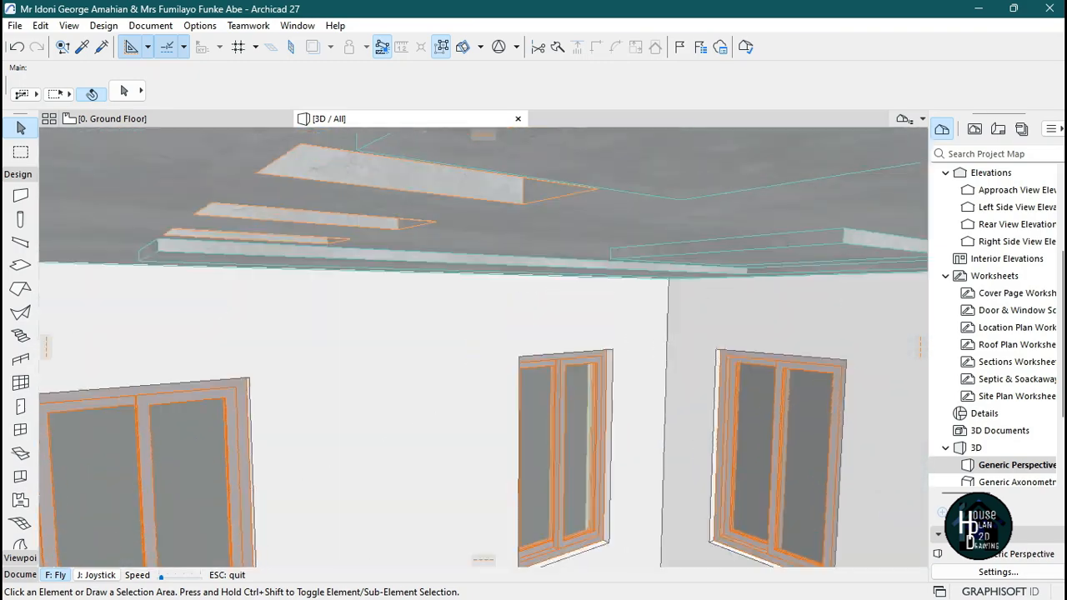
key("Page_Down")
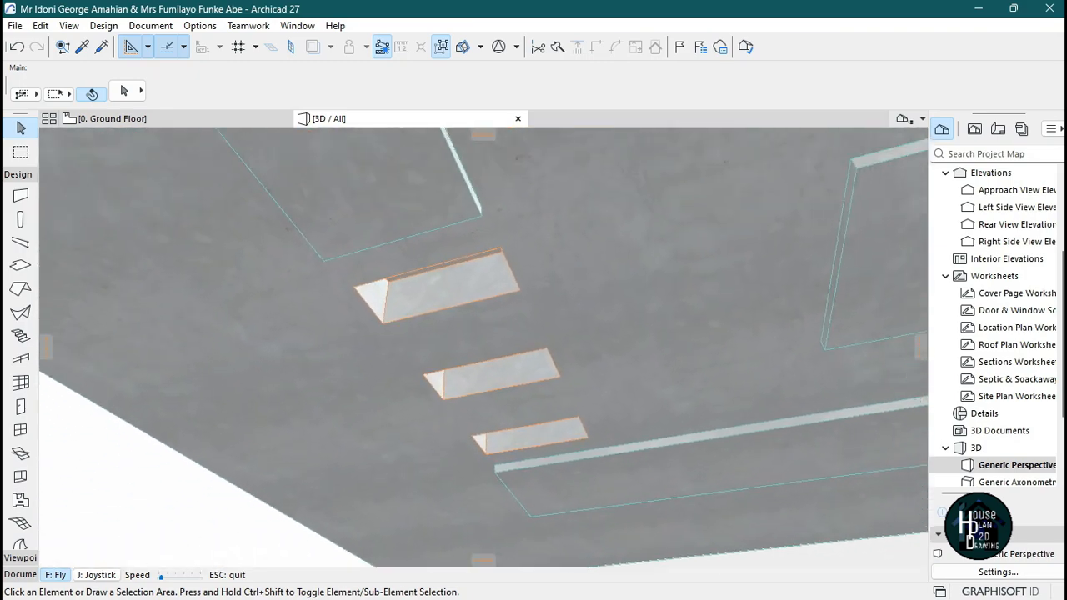
key("Left")
key("Up")
key("Left")
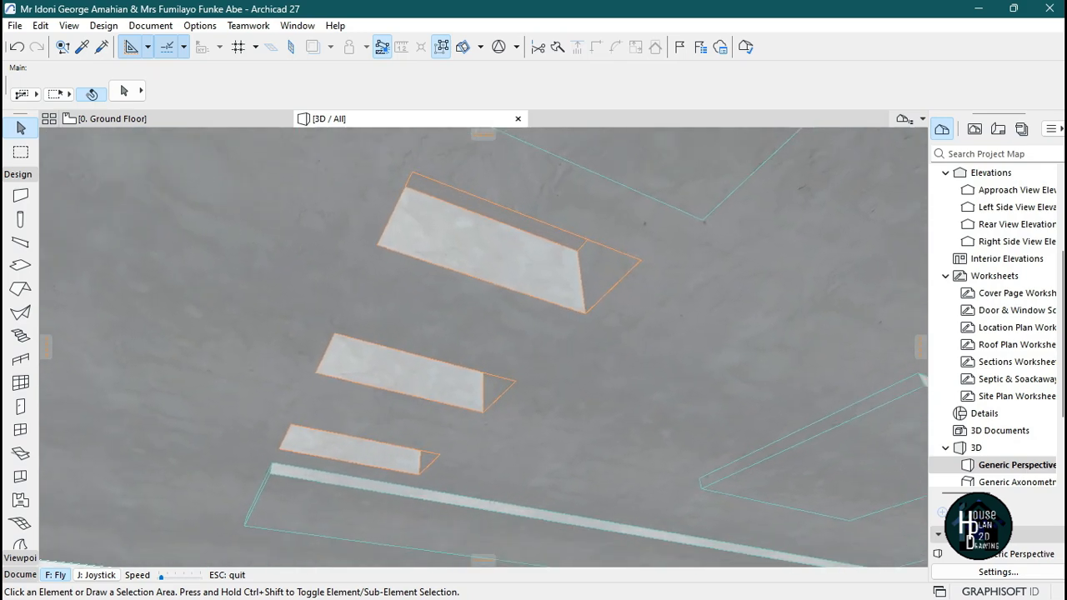
key("Escape")
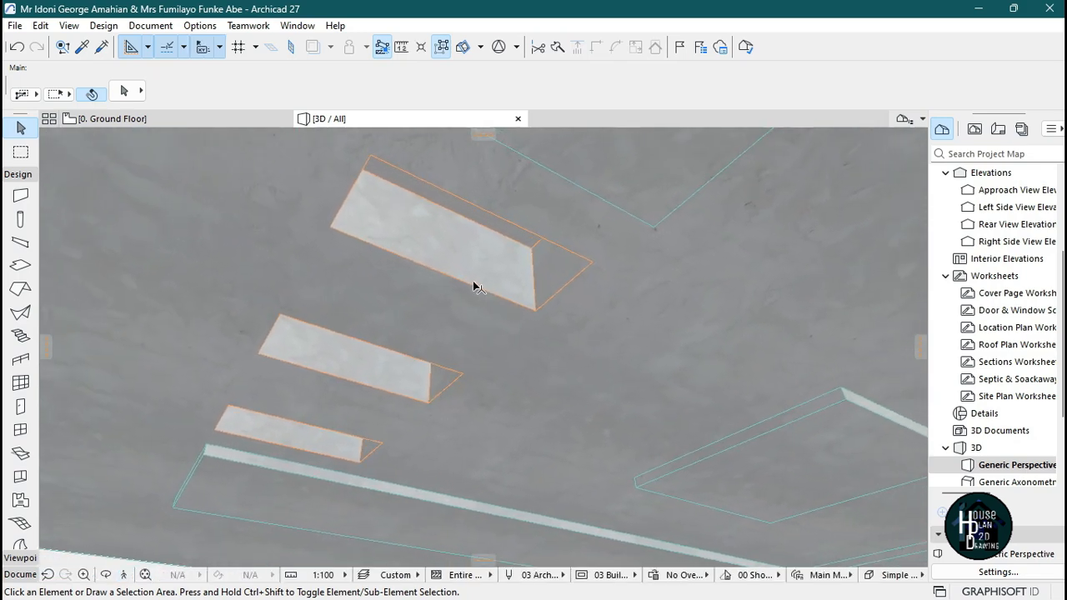
Offset the first opening's face vertically in 3D with Offset from Reference Plane, by about -75 and then -38.
left_click(473, 284)
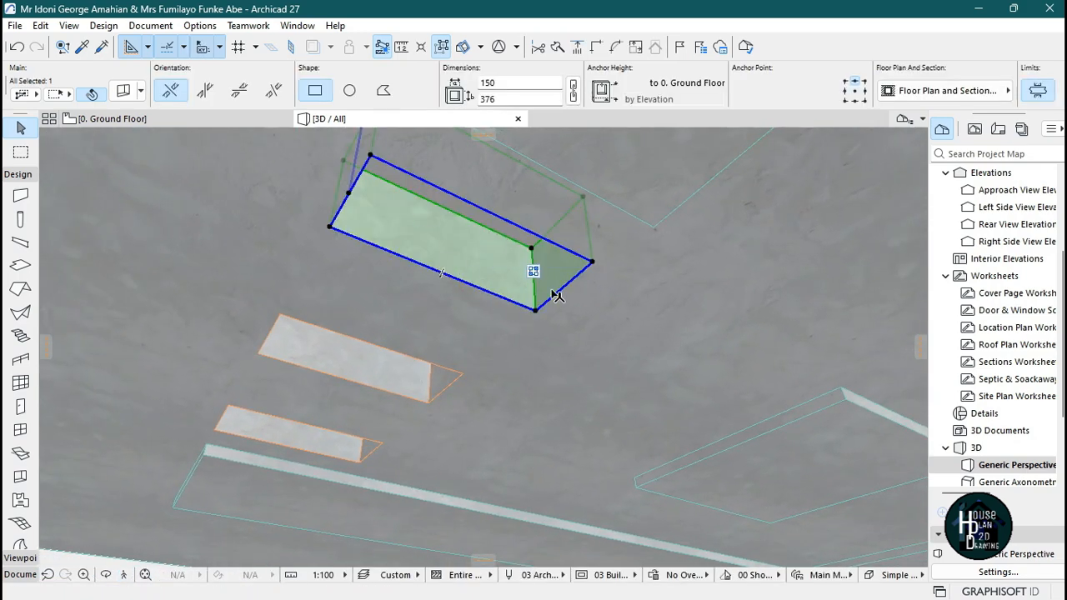
left_click(530, 250)
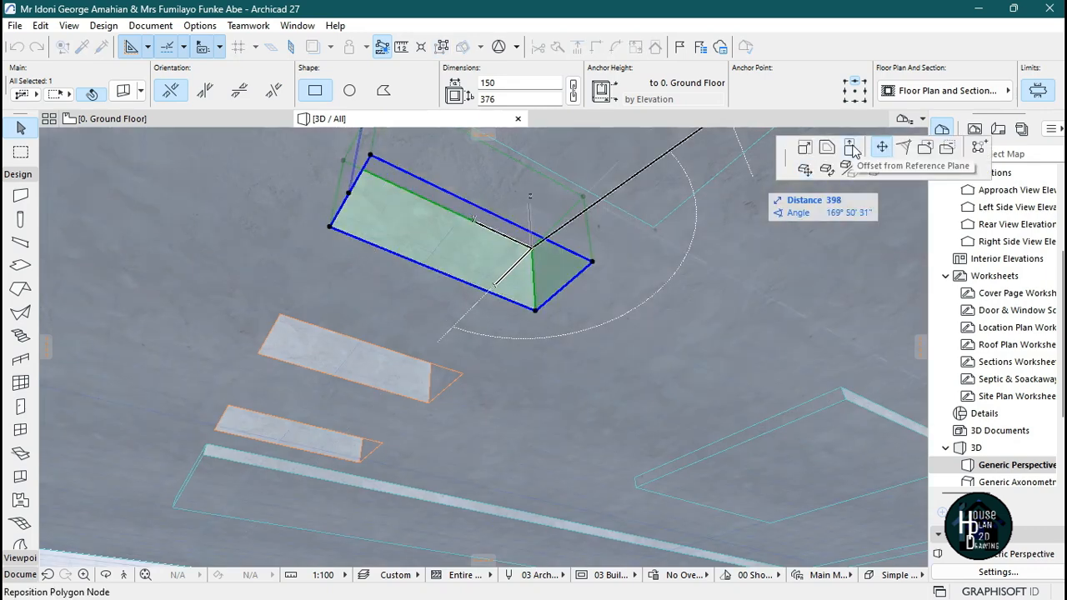
left_click(851, 148)
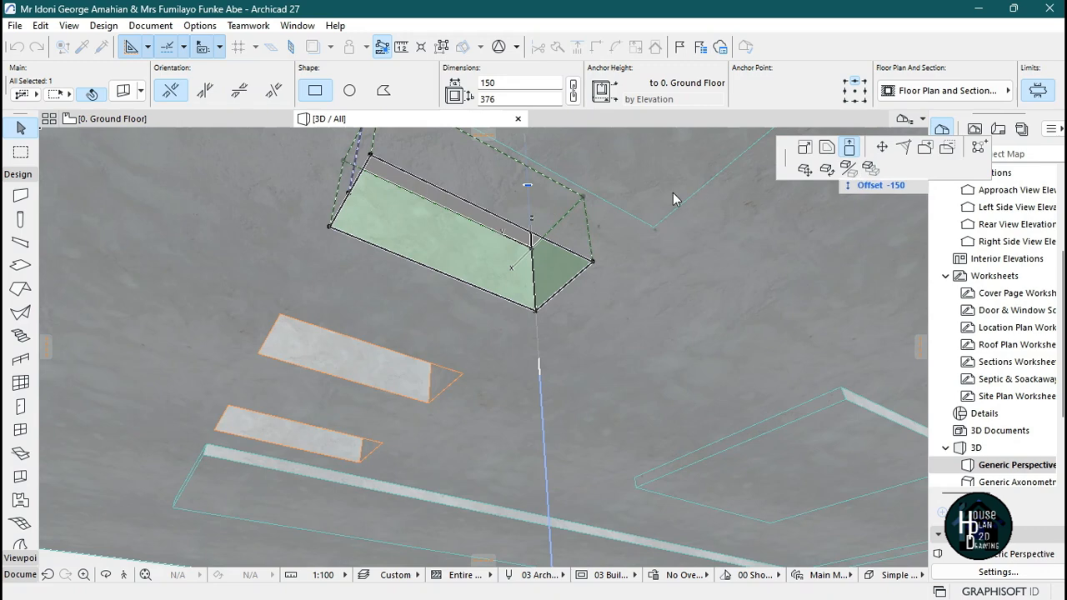
left_click(533, 275)
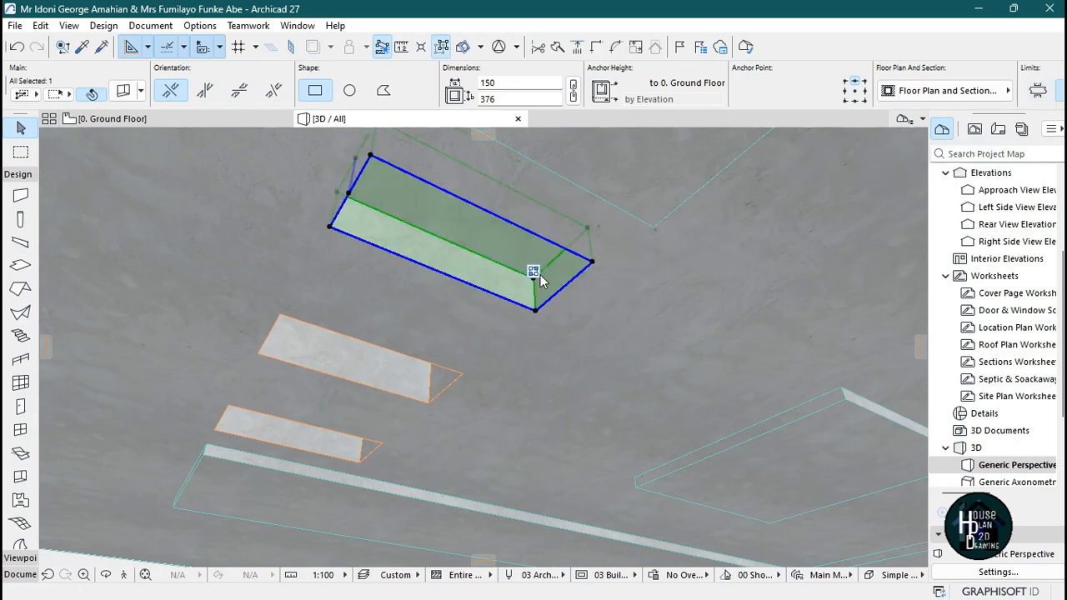
left_click(534, 283)
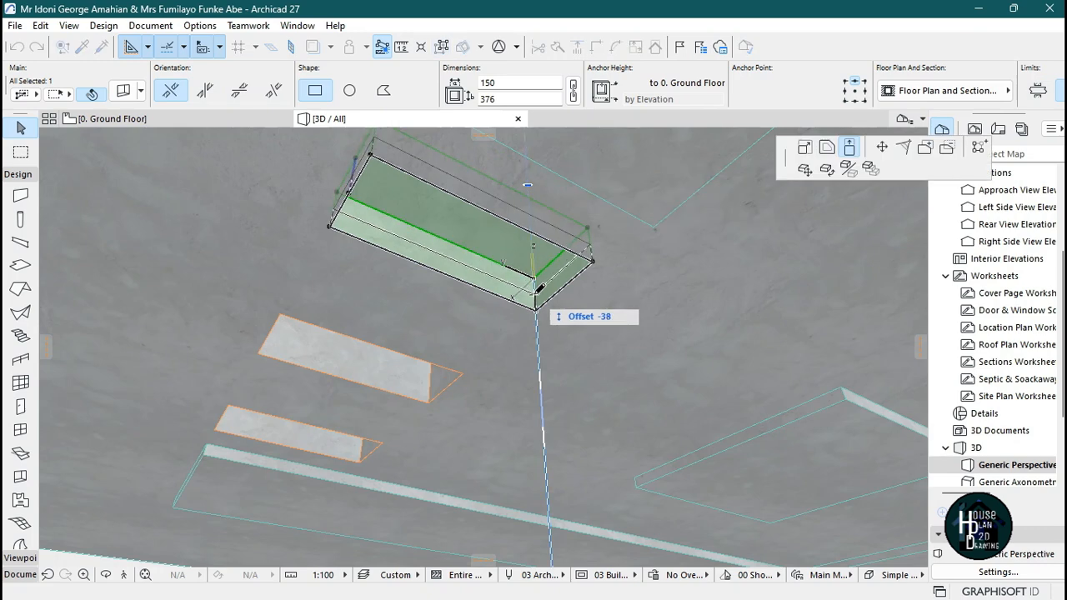
left_click(535, 281)
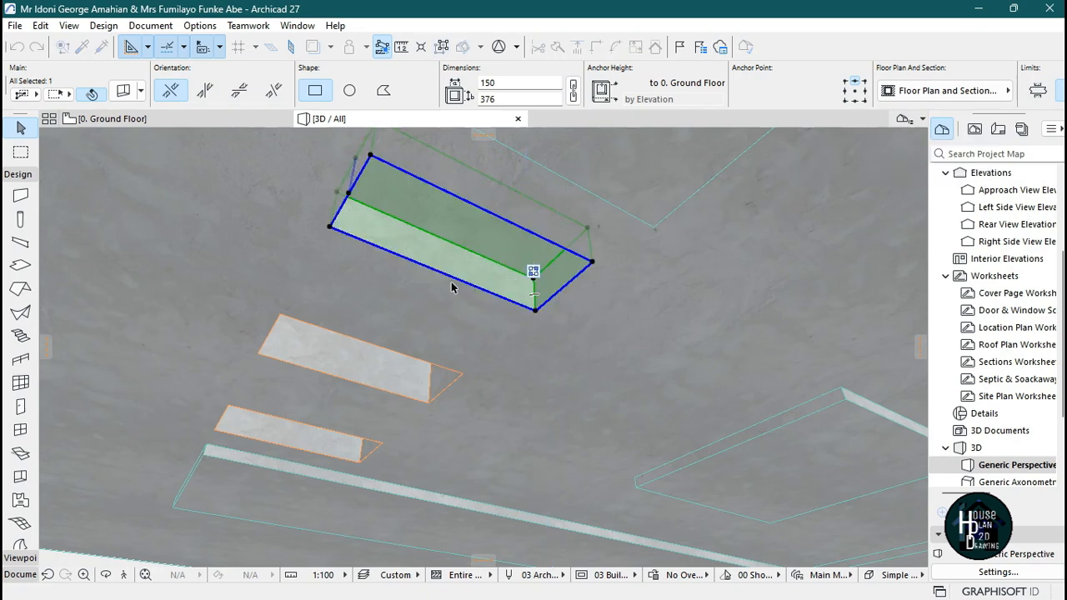
key("Escape")
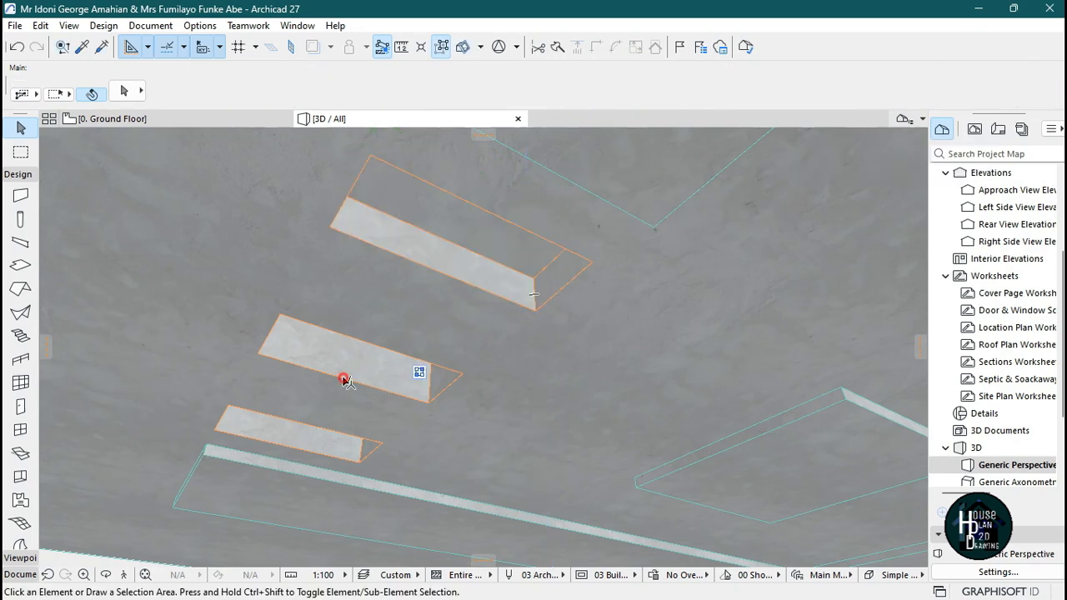
Offset the faces of the second and third openings vertically in 3D, the third by about -58.
left_click(345, 380)
left_click(432, 350)
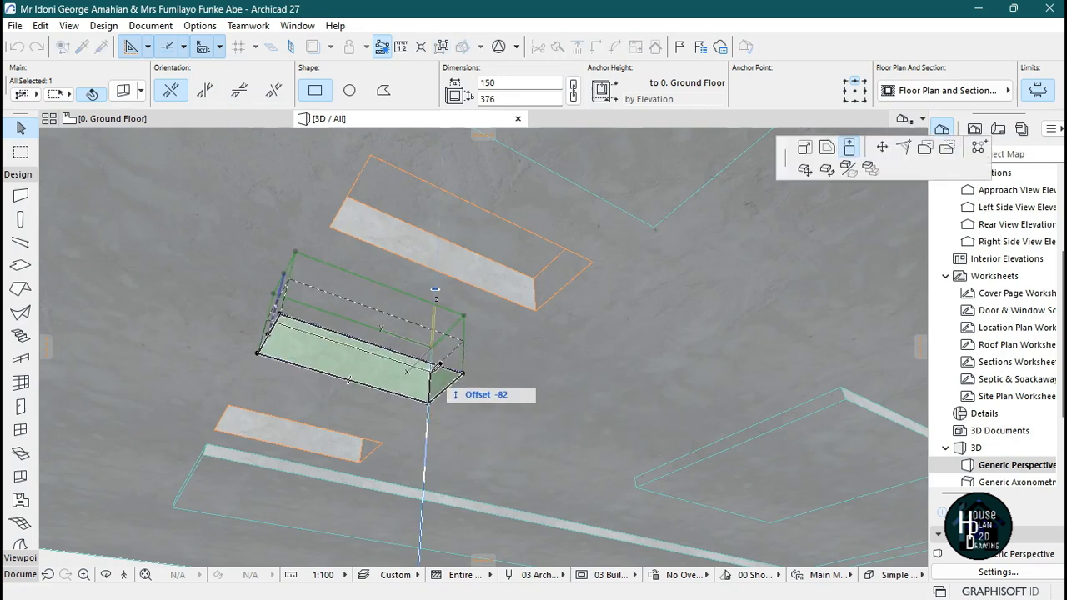
key("Escape")
key("Escape")
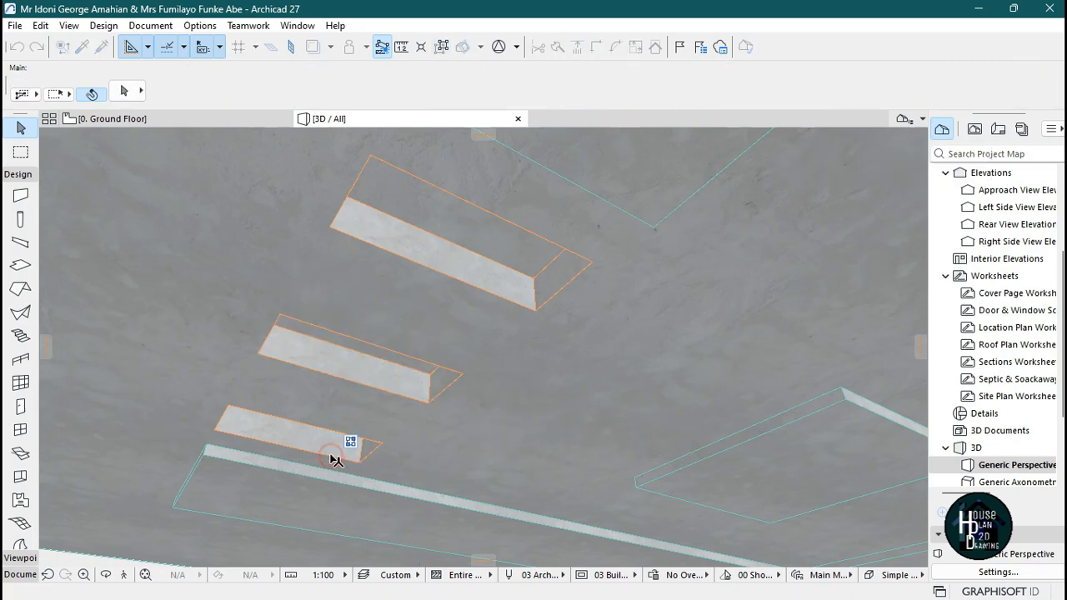
left_click(367, 443)
left_click(367, 417)
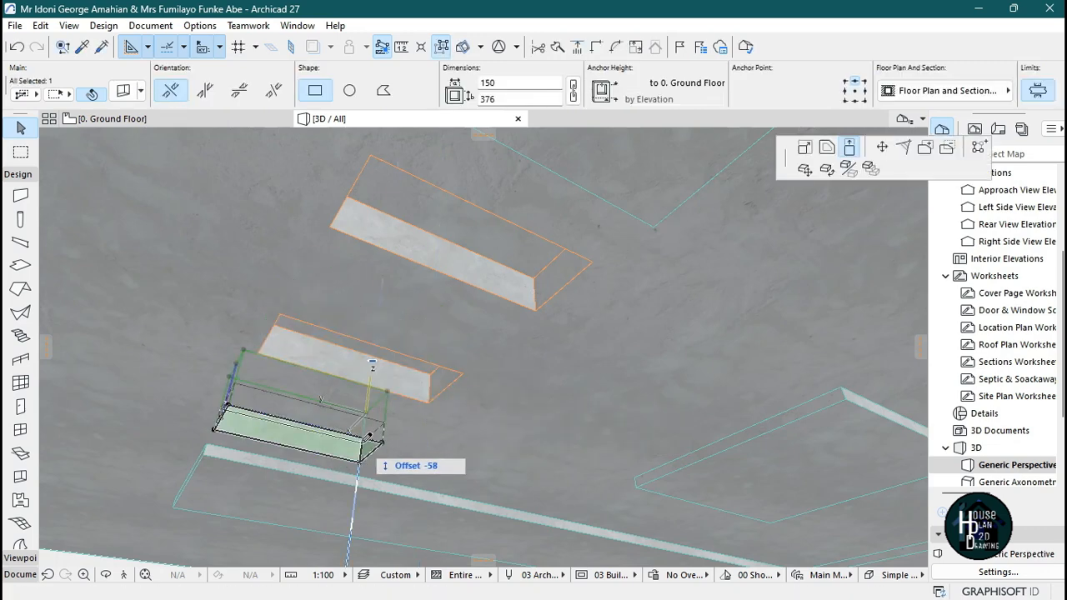
left_click(373, 461)
key("Escape")
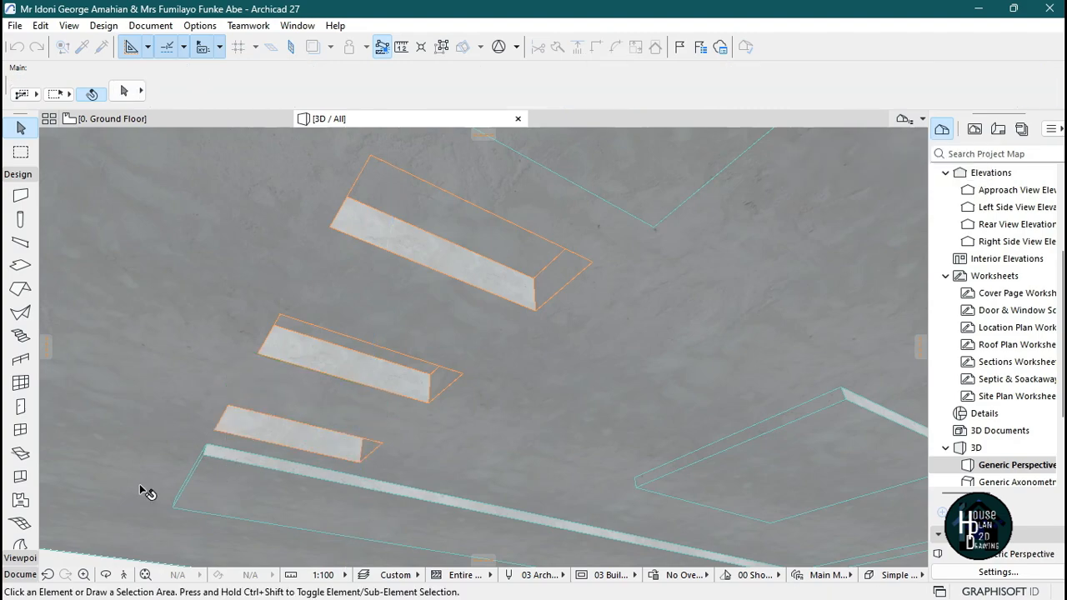
Fly through the 3D view to check the three offset ceiling openings from different angles.
left_click(126, 577)
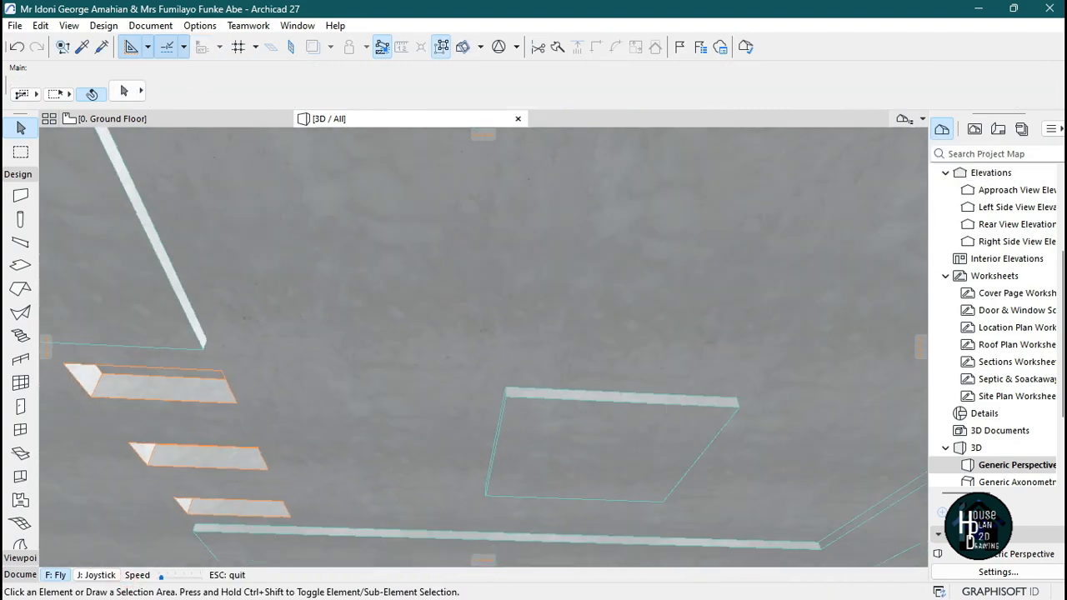
key("Down")
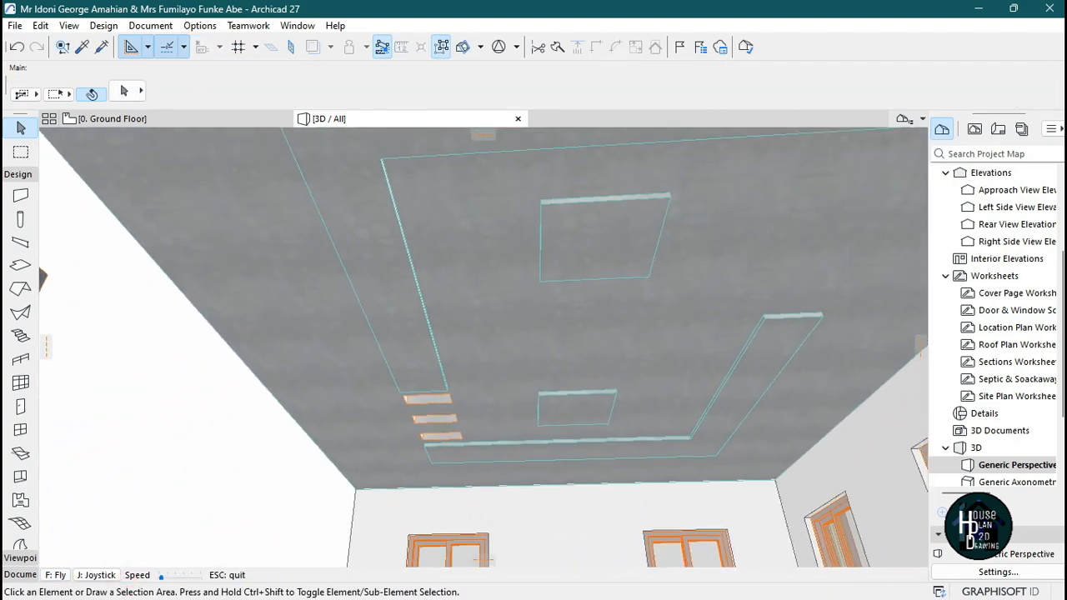
key("Down")
key("Up")
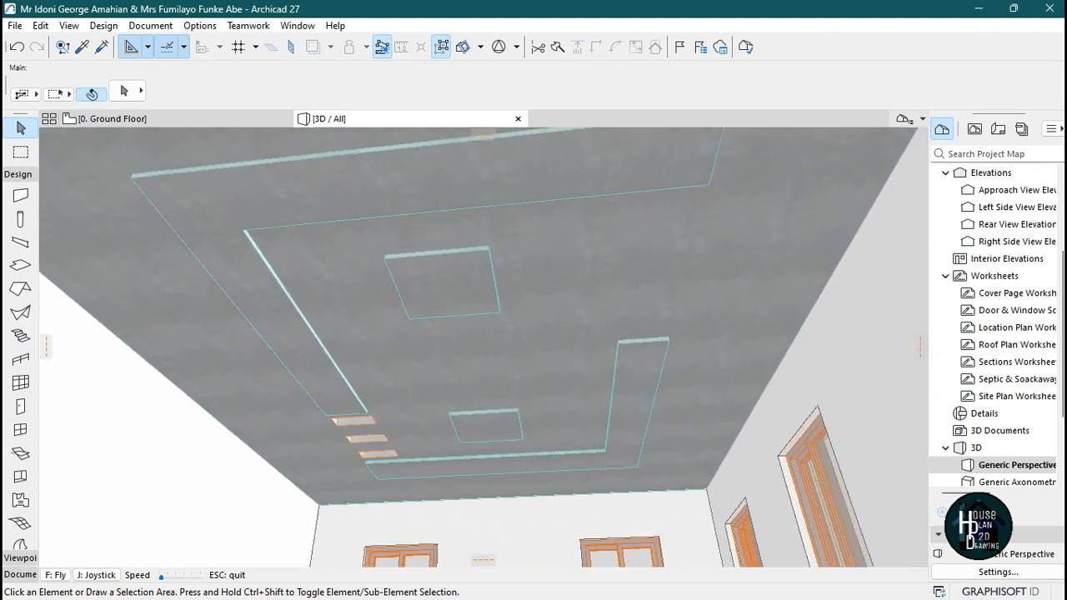
key("Down")
key("Escape")
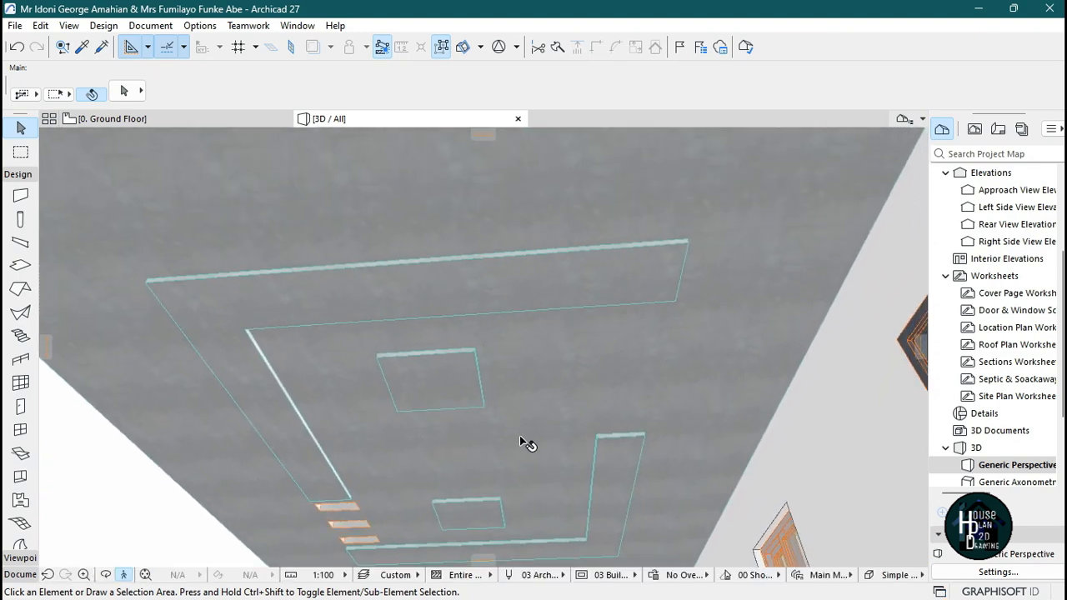
left_click(123, 574)
key("Escape")
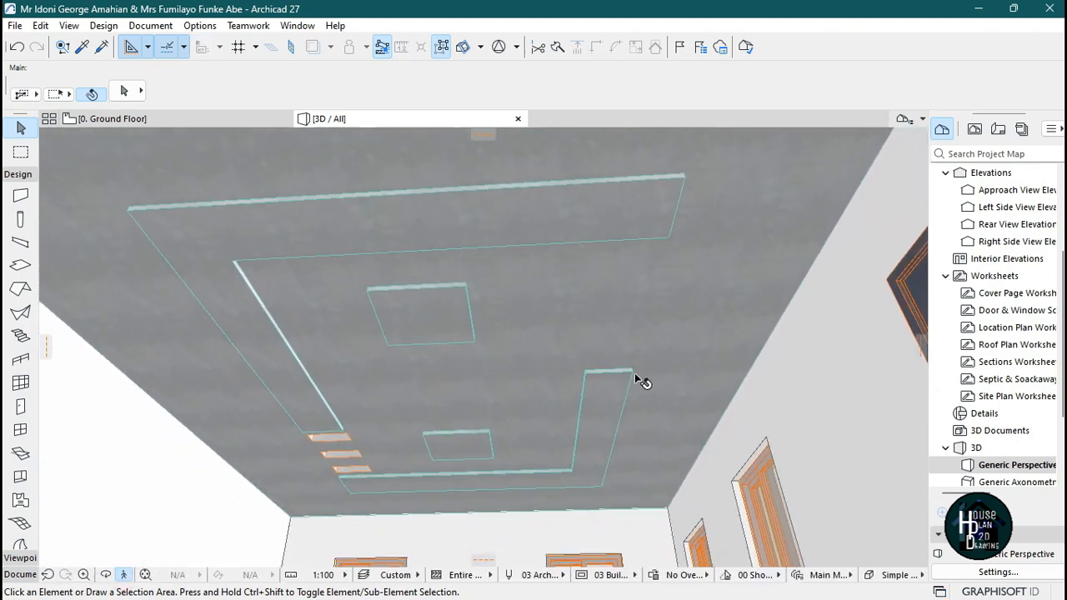
In the ground floor plan, select the three openings and drag a copy of them to the ceiling frame's lower edge.
left_click(180, 121)
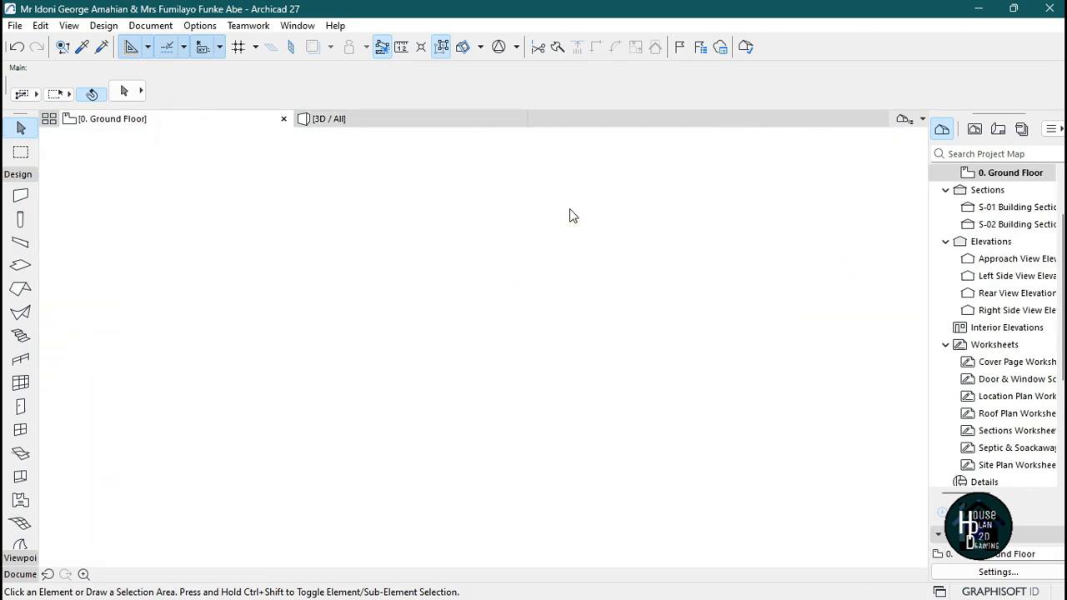
scroll(551, 264, "up", 4)
left_click(440, 240)
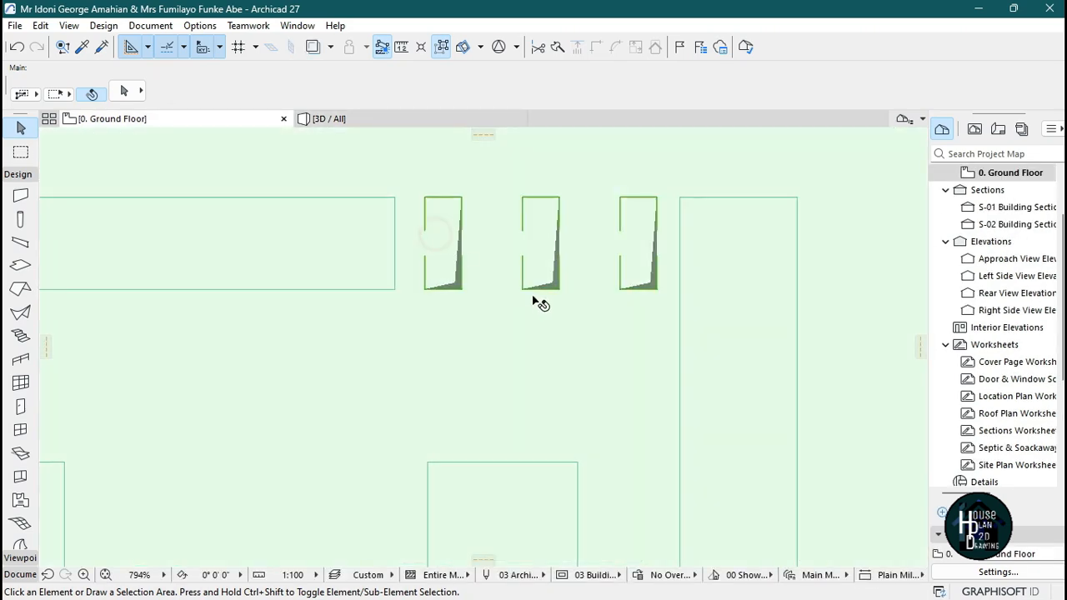
left_click(458, 298)
left_click(454, 293)
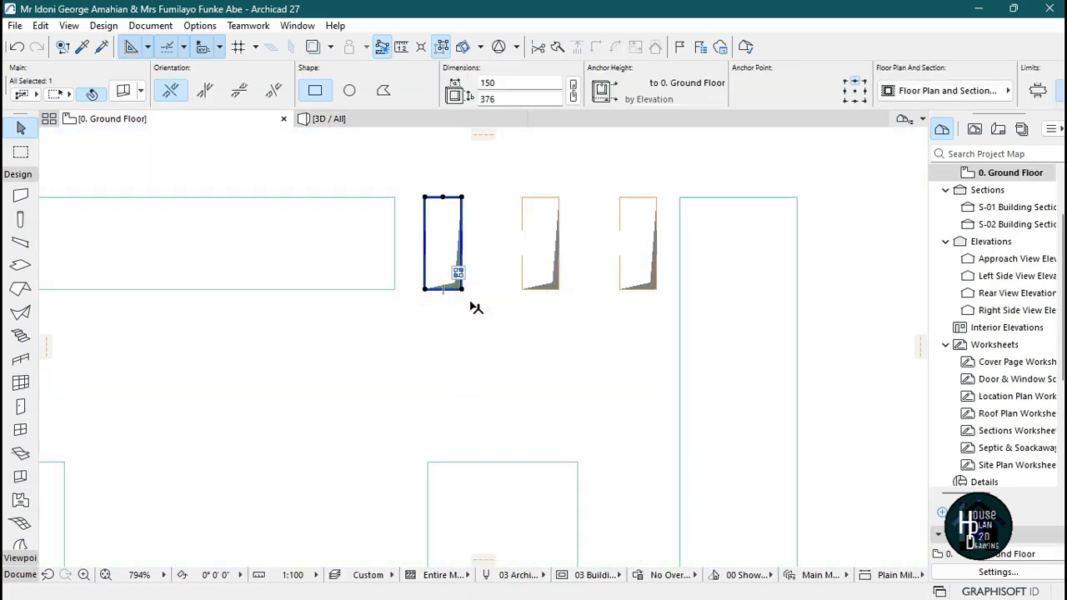
left_click(540, 290, "shift")
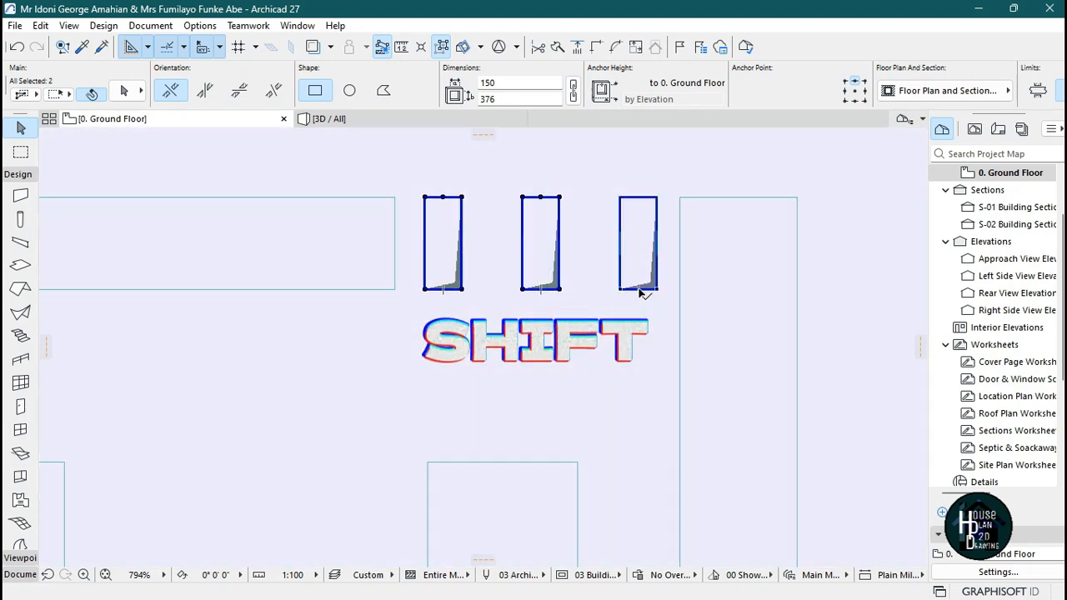
left_click(640, 290, "shift")
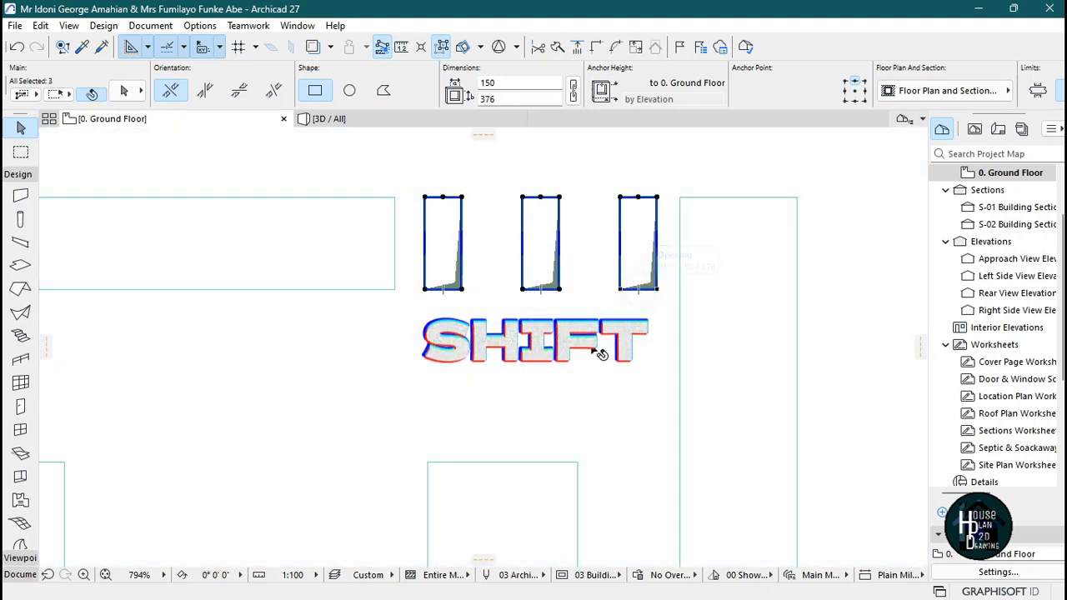
scroll(608, 255, "down", 3)
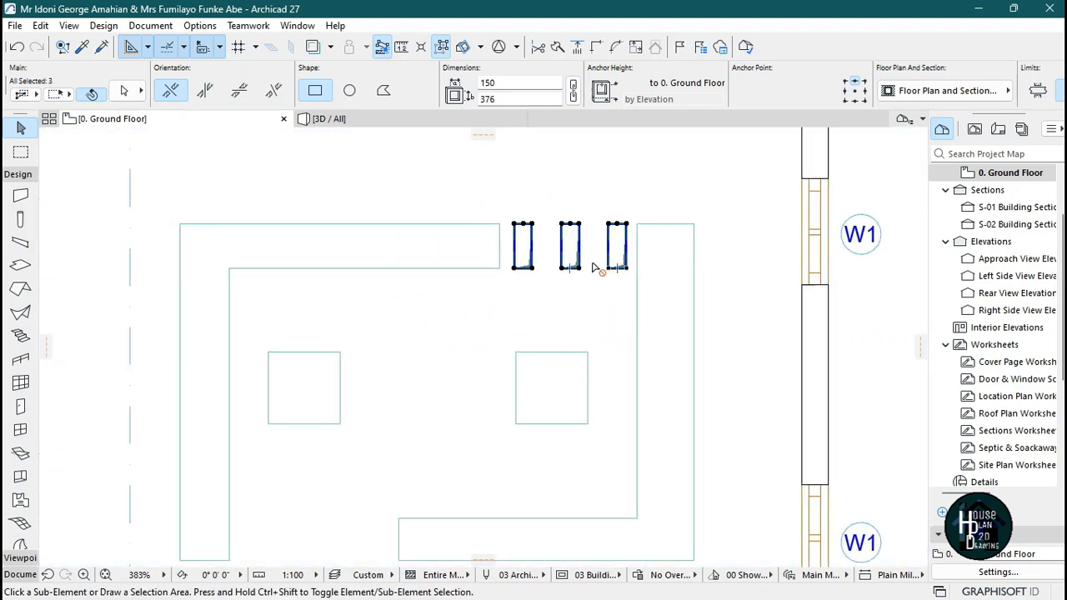
key("ctrl+shift+d")
scroll(617, 275, "up", 2)
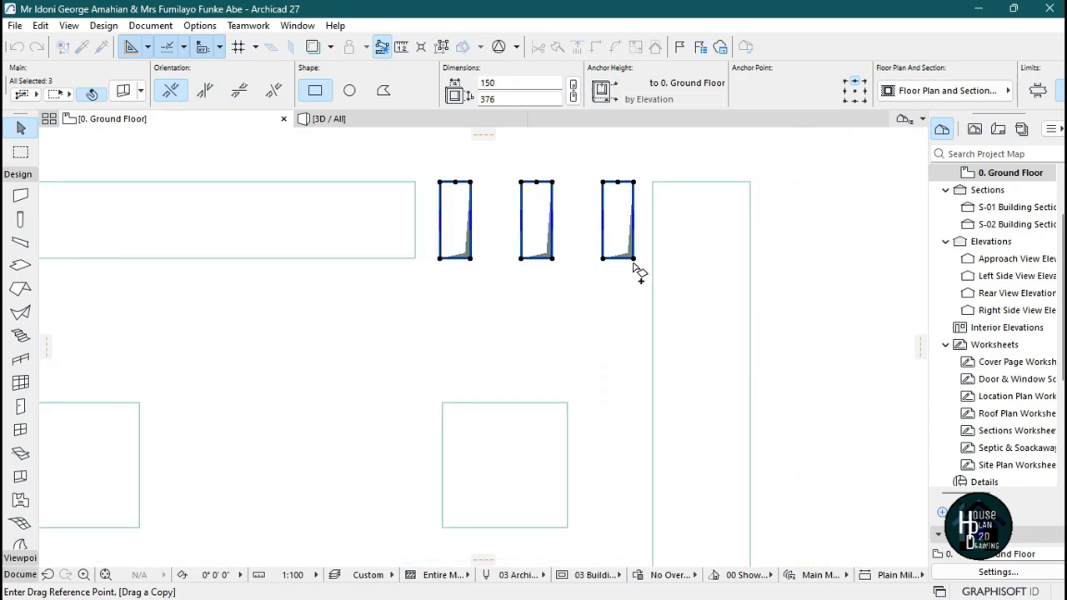
left_click(442, 261)
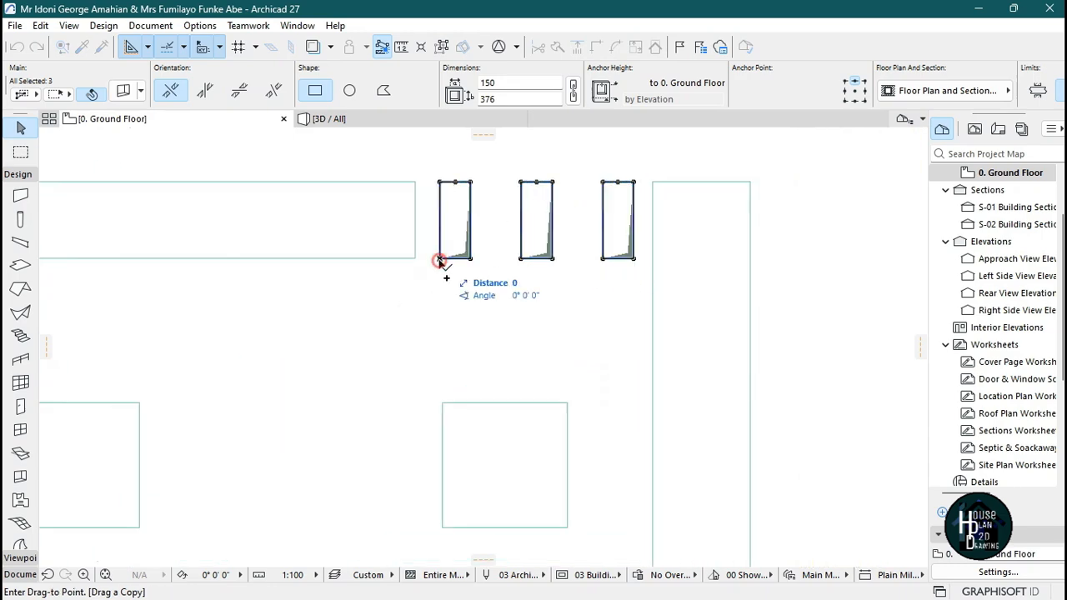
scroll(590, 238, "down", 5)
scroll(508, 352, "up", 3)
scroll(569, 214, "up", 5)
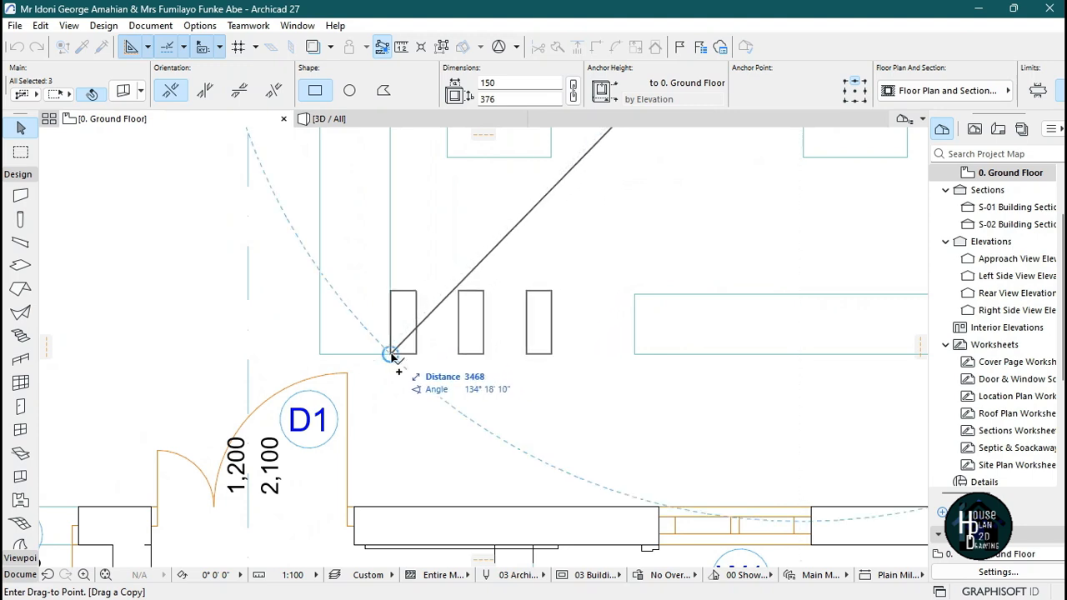
left_click(434, 358)
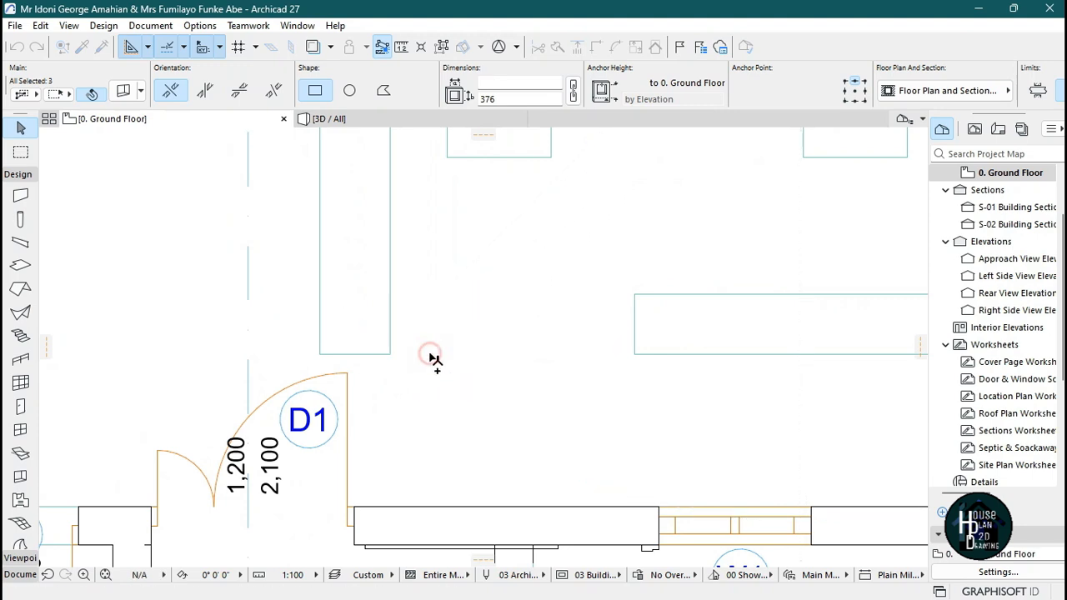
scroll(488, 317, "down", 3)
left_click(546, 373)
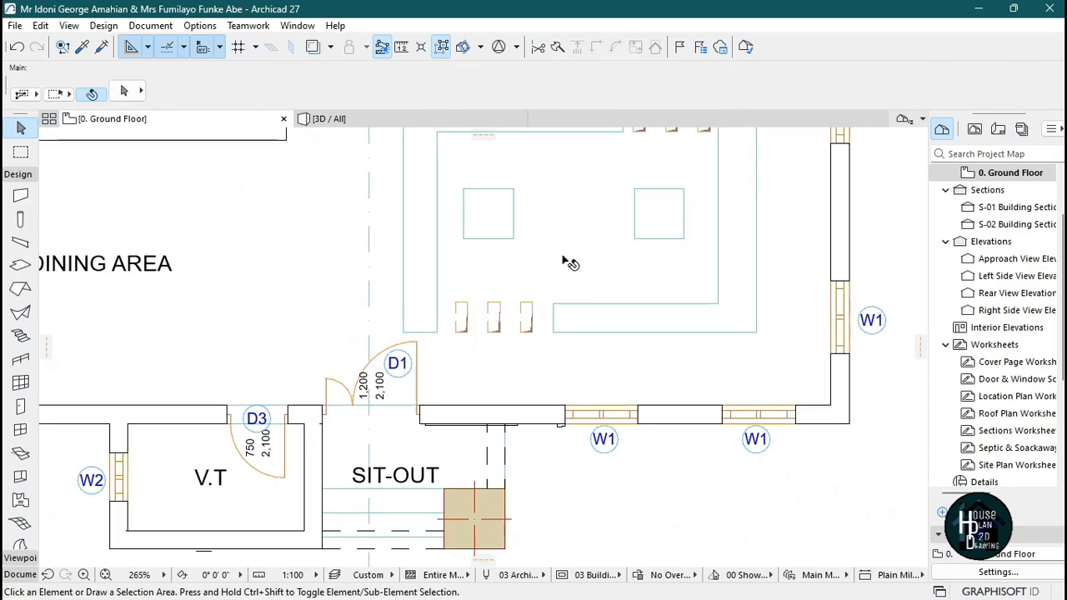
Compare the copied openings in plan and 3D with the reference ceiling image.
scroll(624, 231, "down", 3)
scroll(606, 215, "up", 5)
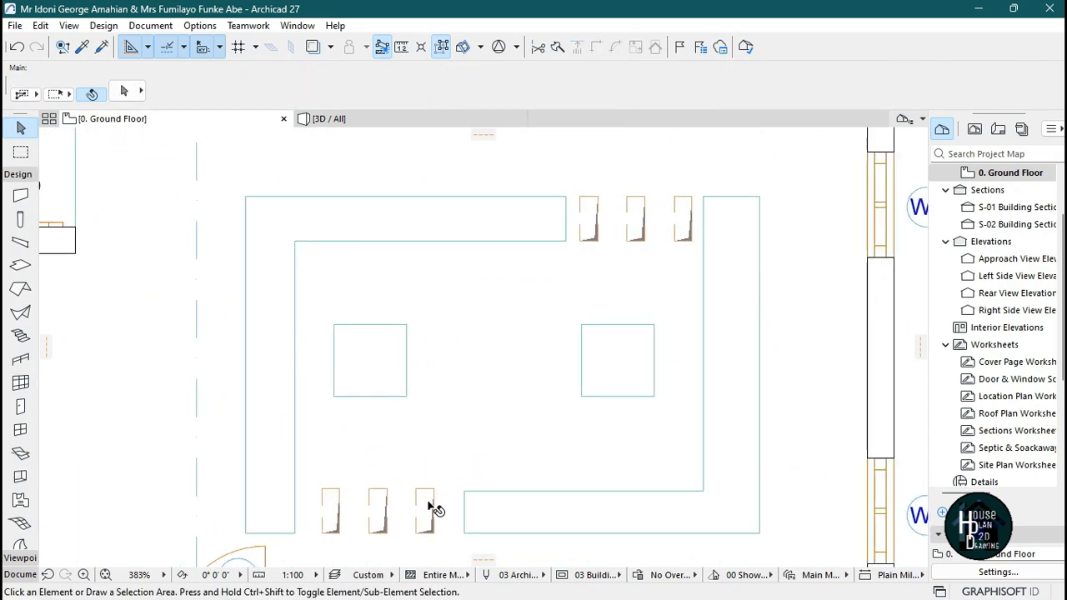
scroll(550, 346, "down", 2)
left_click(396, 120)
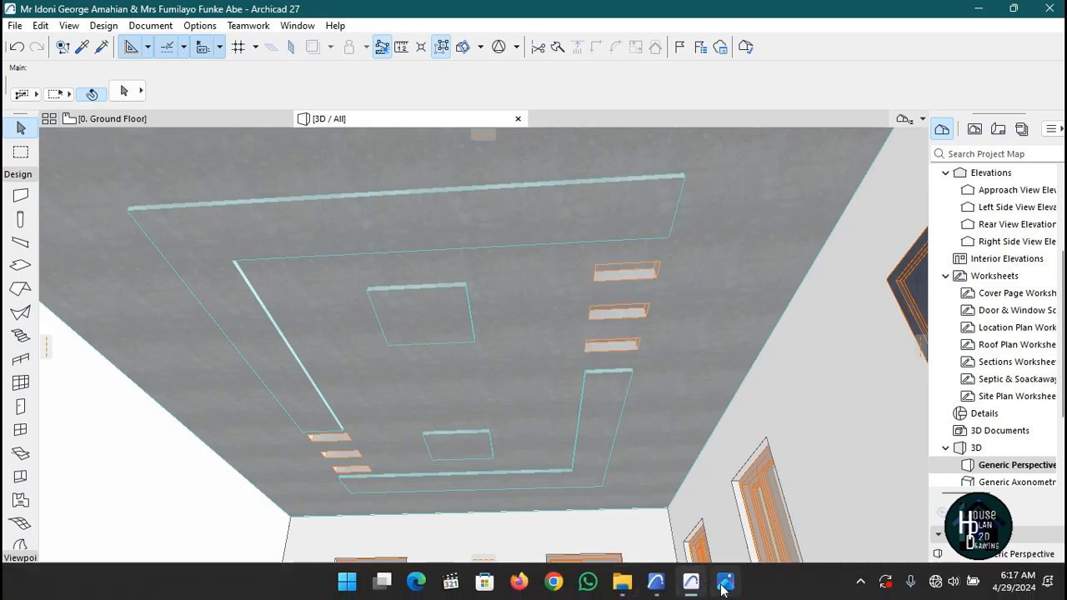
left_click(724, 583)
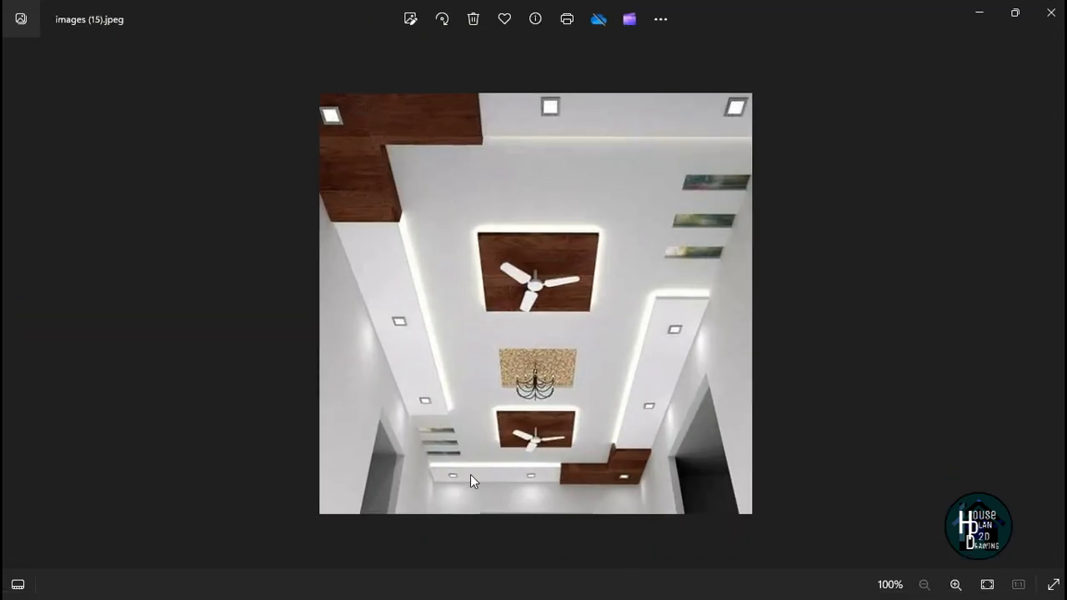
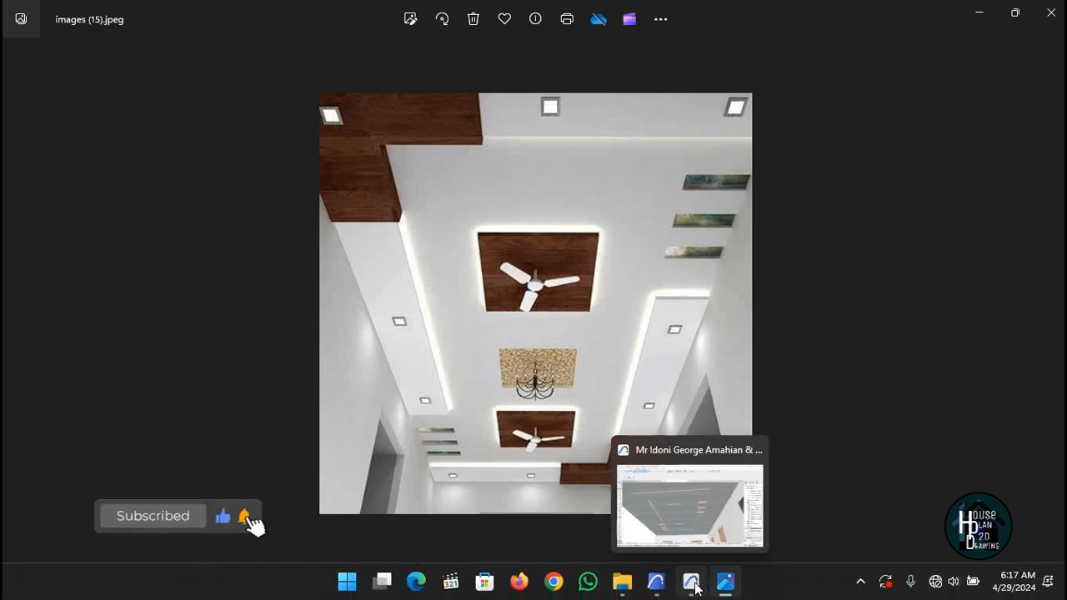
Review the ceiling layout in the ground floor plan and 3D view, and compare it with the reference ceiling image.
left_click(693, 583)
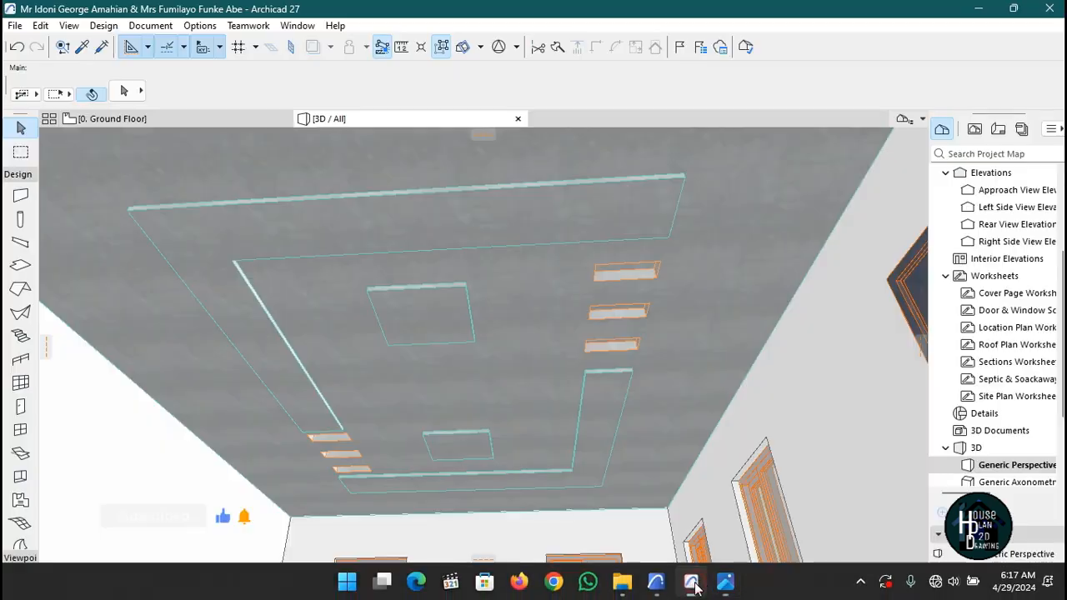
left_click(197, 123)
scroll(630, 221, "up", 3)
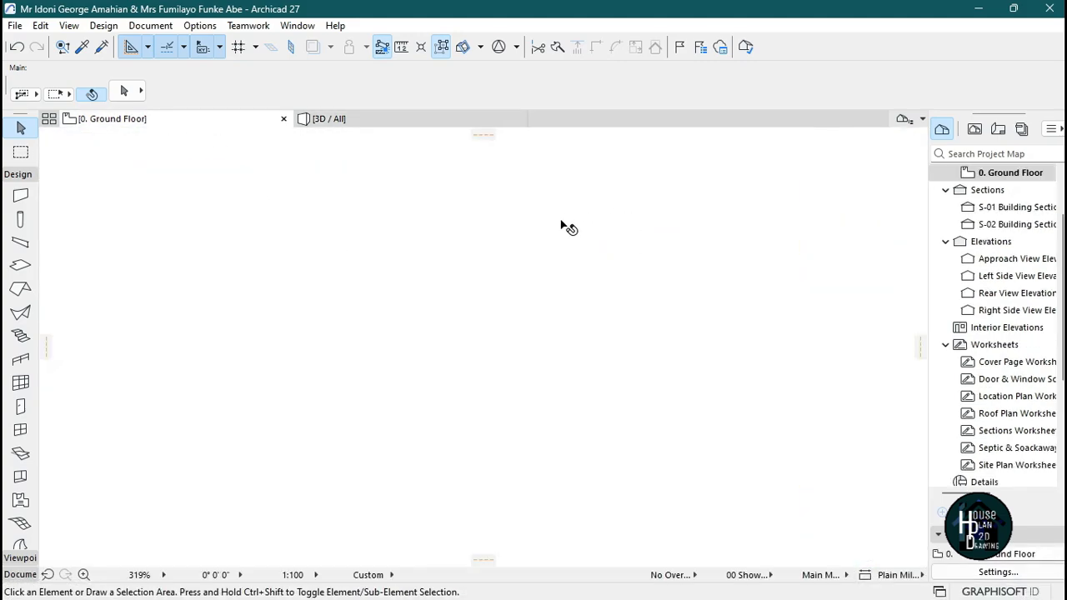
scroll(568, 227, "down", 3)
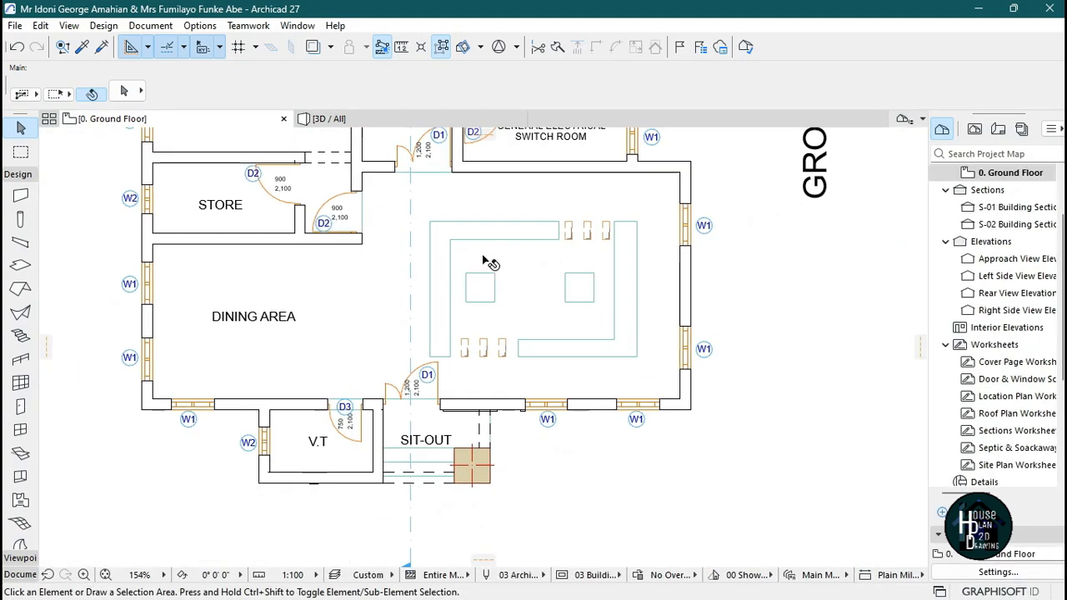
scroll(483, 258, "up", 5)
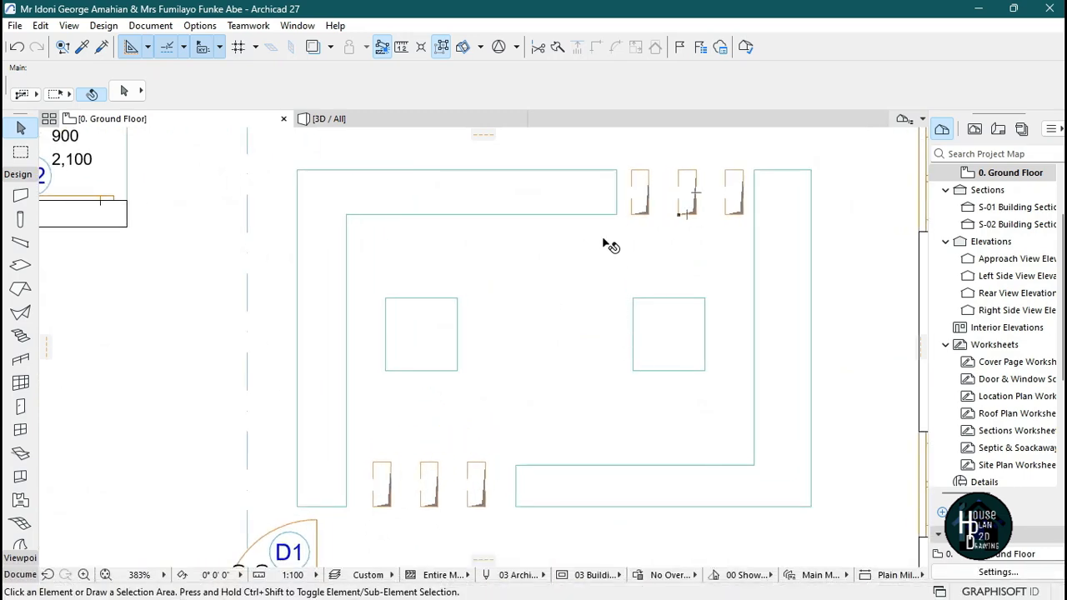
scroll(580, 250, "down", 3)
scroll(580, 250, "up", 3)
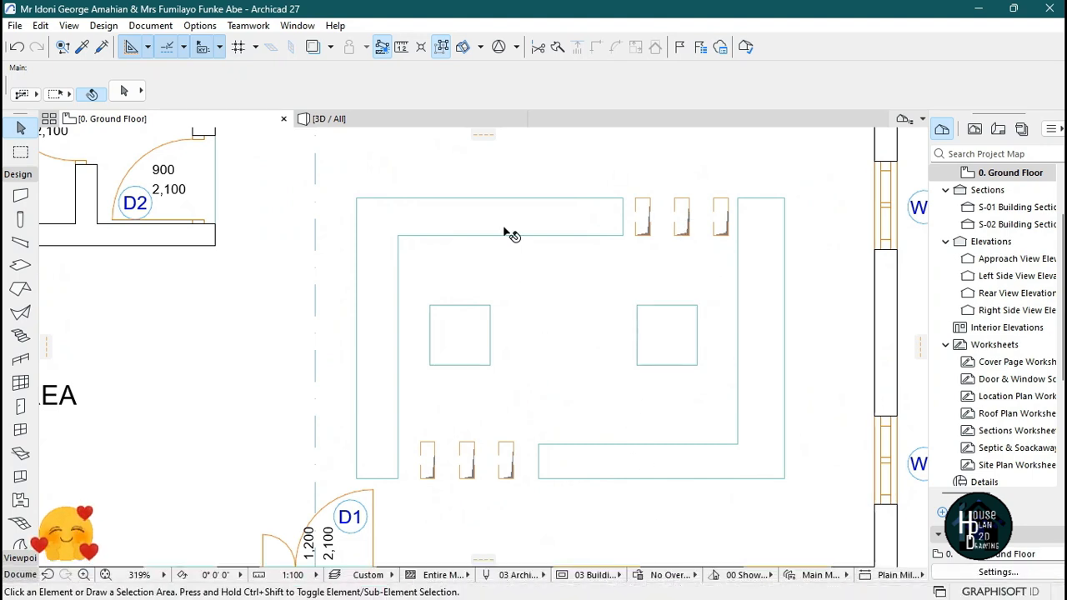
left_click(406, 117)
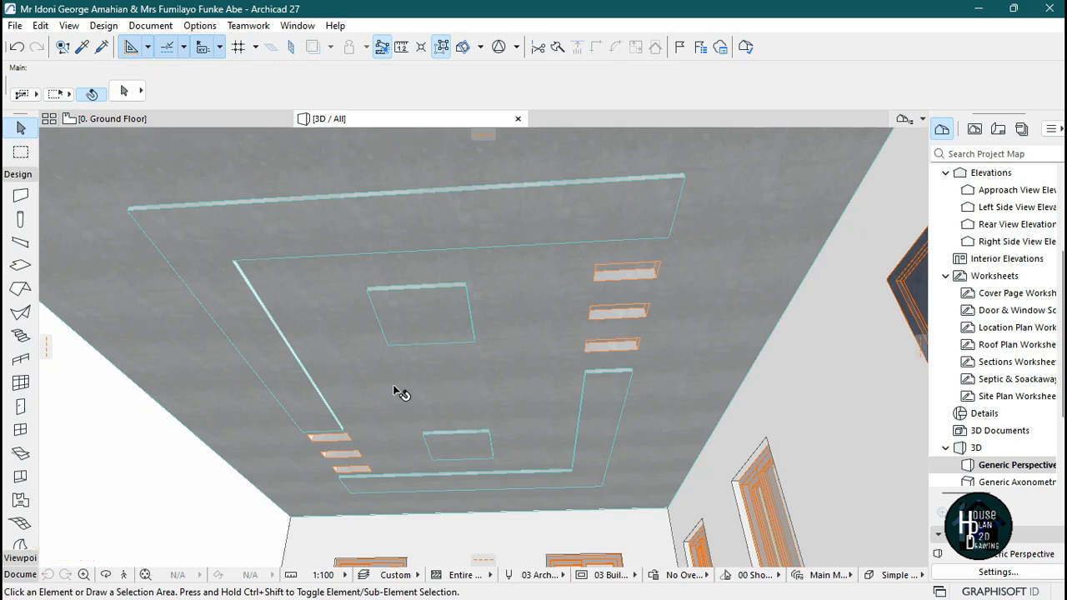
left_click(242, 118)
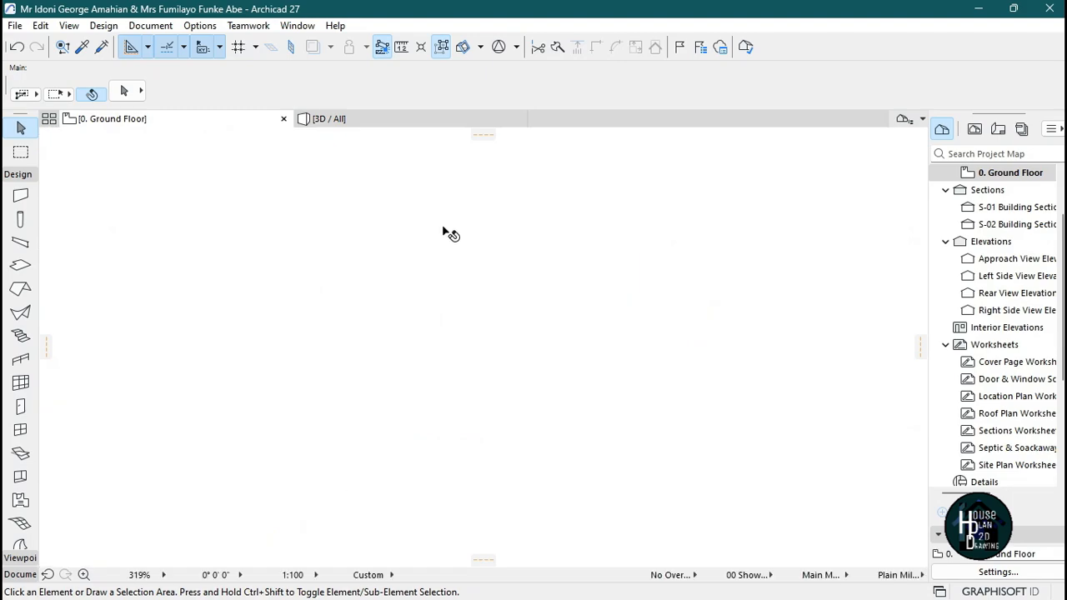
left_click(725, 587)
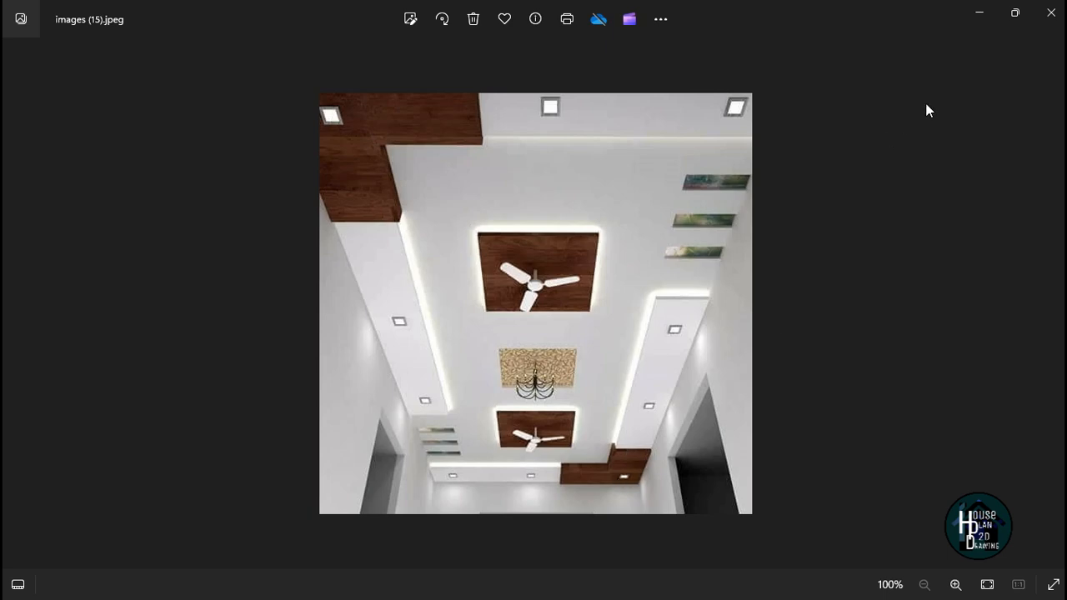
left_click(976, 17)
Select the upper-left L-shaped ceiling slab and insert new nodes on its top and left edges, opposite the inner corner.
left_click(409, 221)
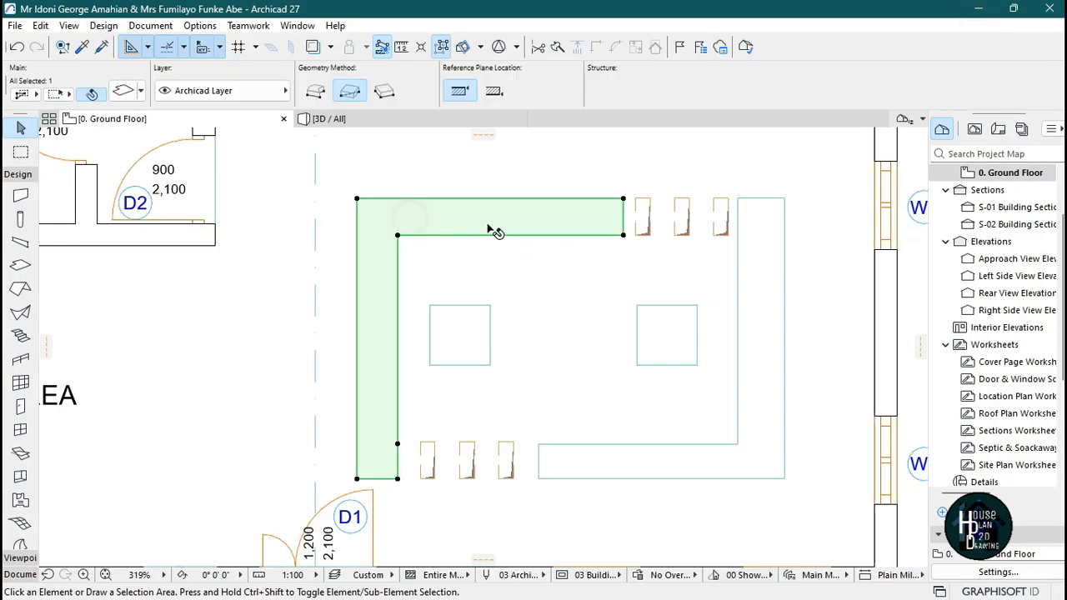
scroll(400, 236, "up", 3)
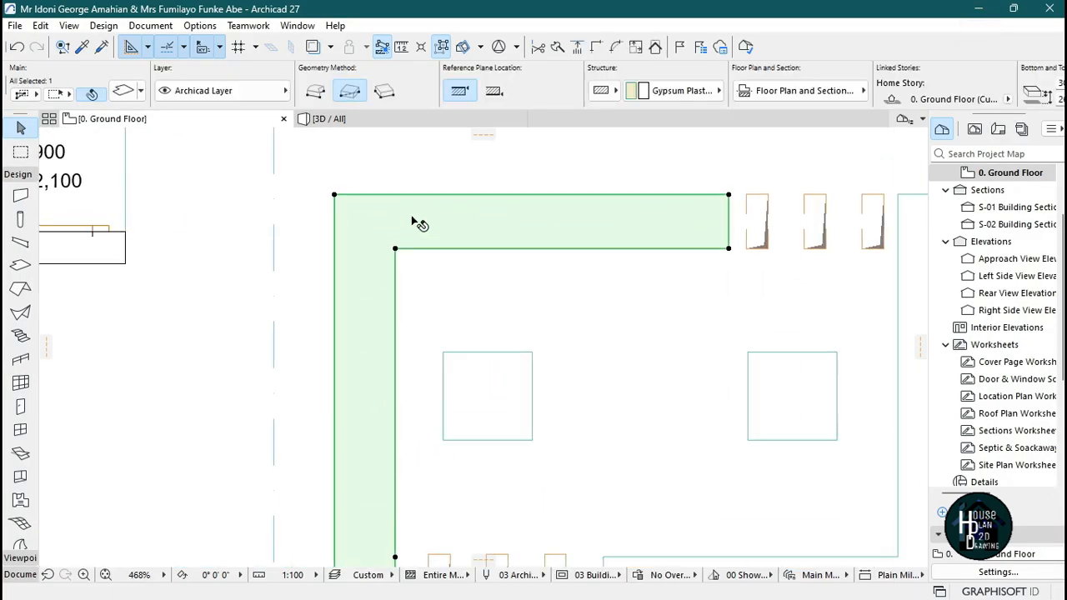
left_click(452, 256)
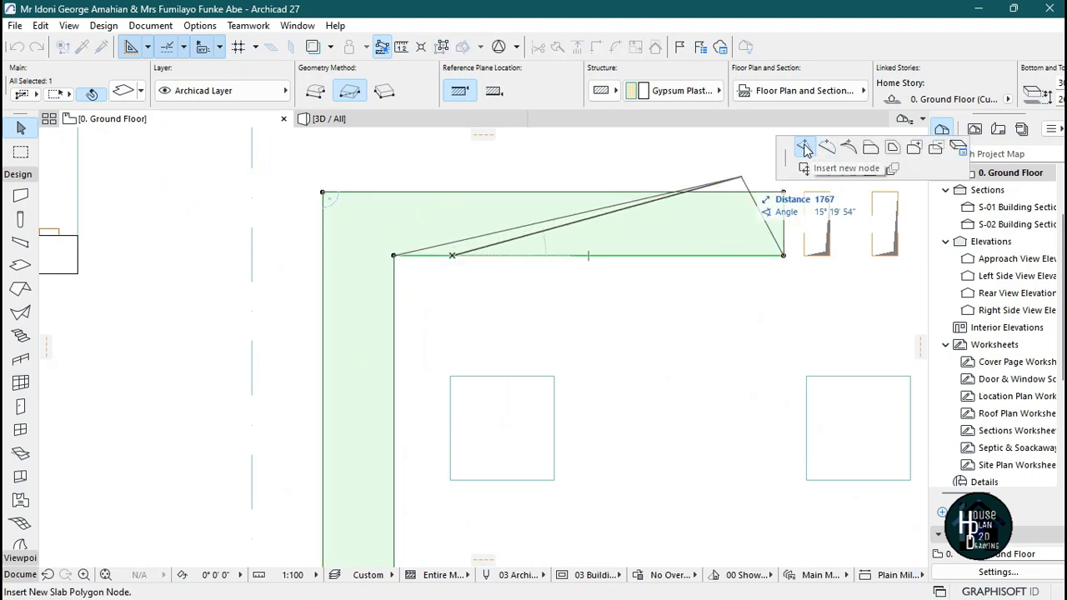
left_click(491, 255)
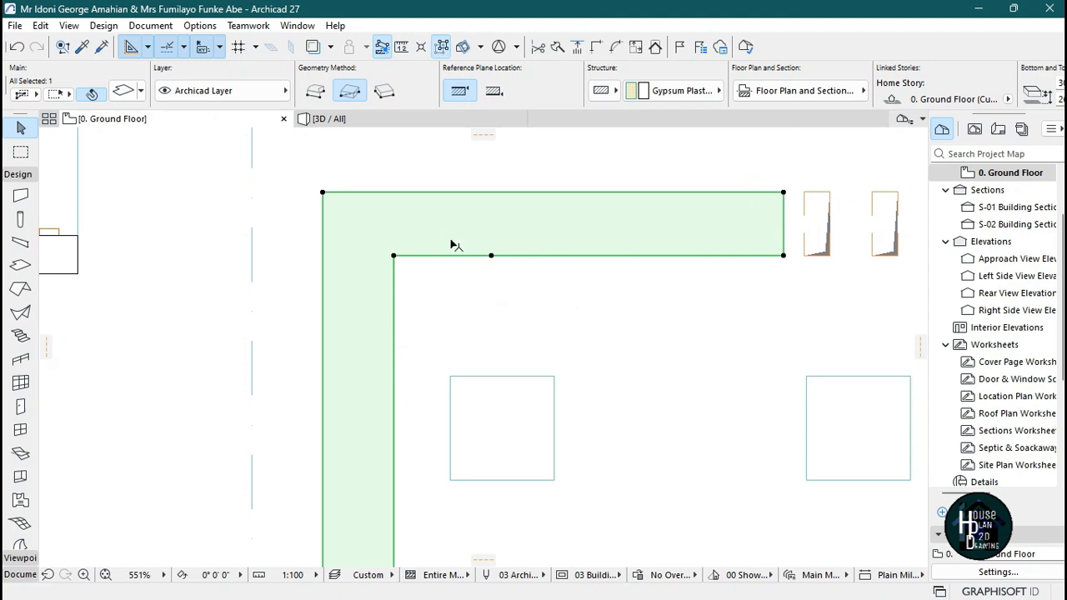
left_click(446, 192)
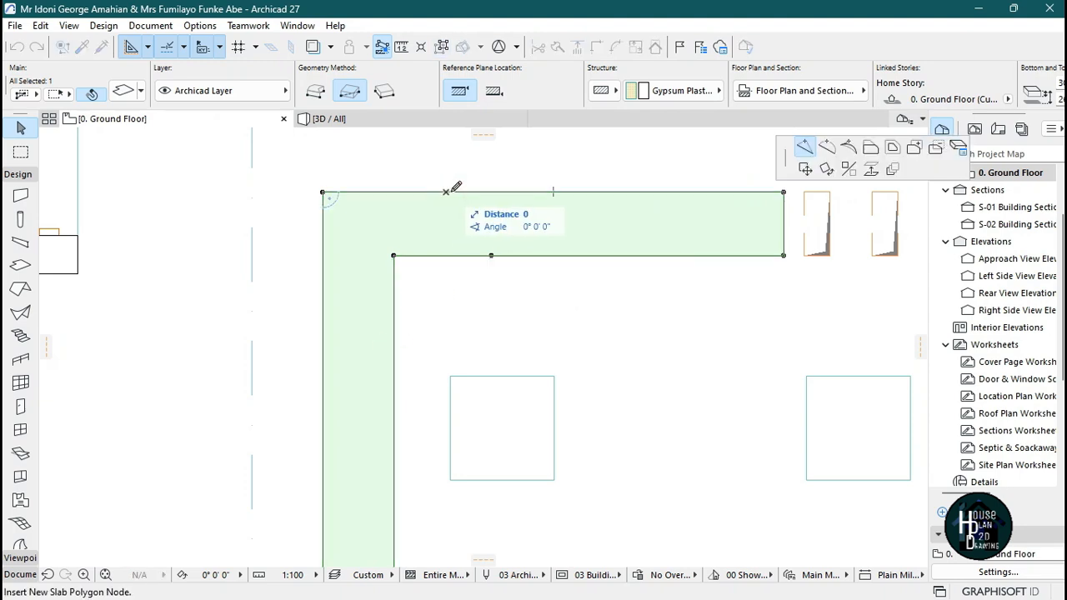
left_click(491, 192)
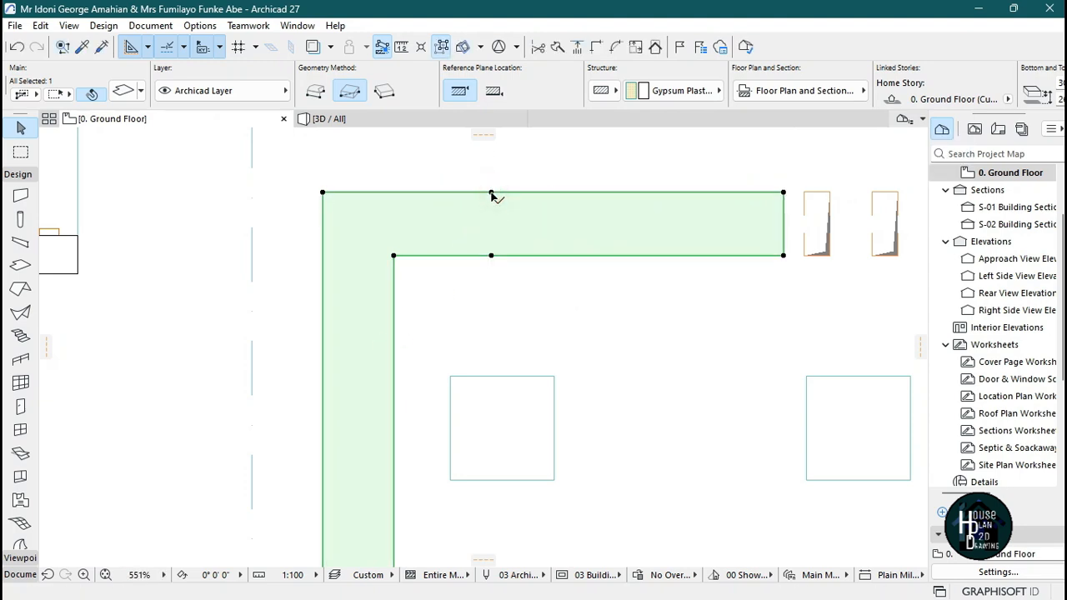
left_click(394, 308)
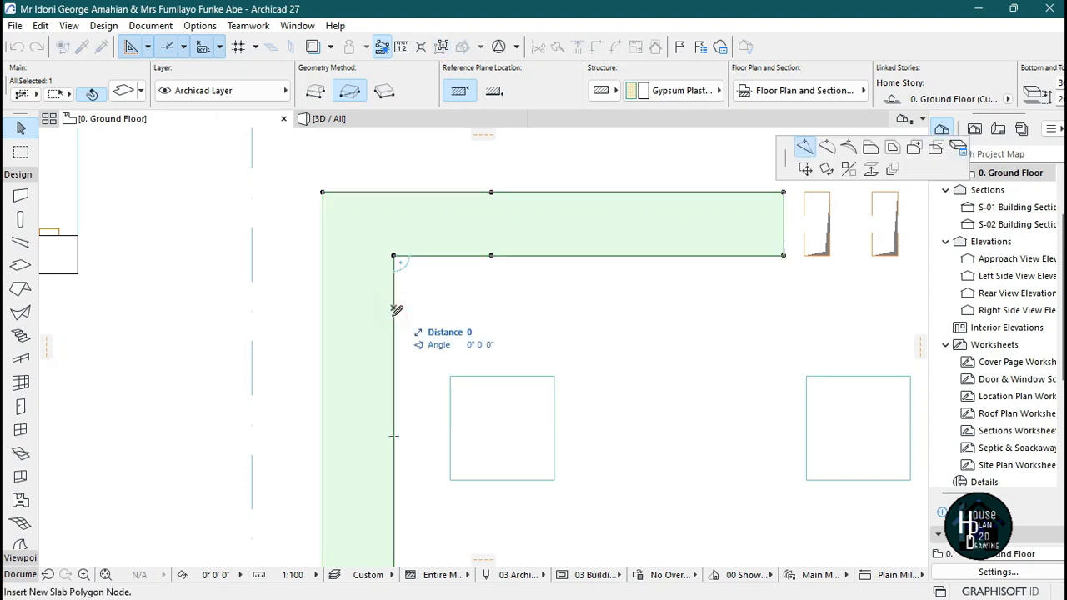
left_click(394, 339)
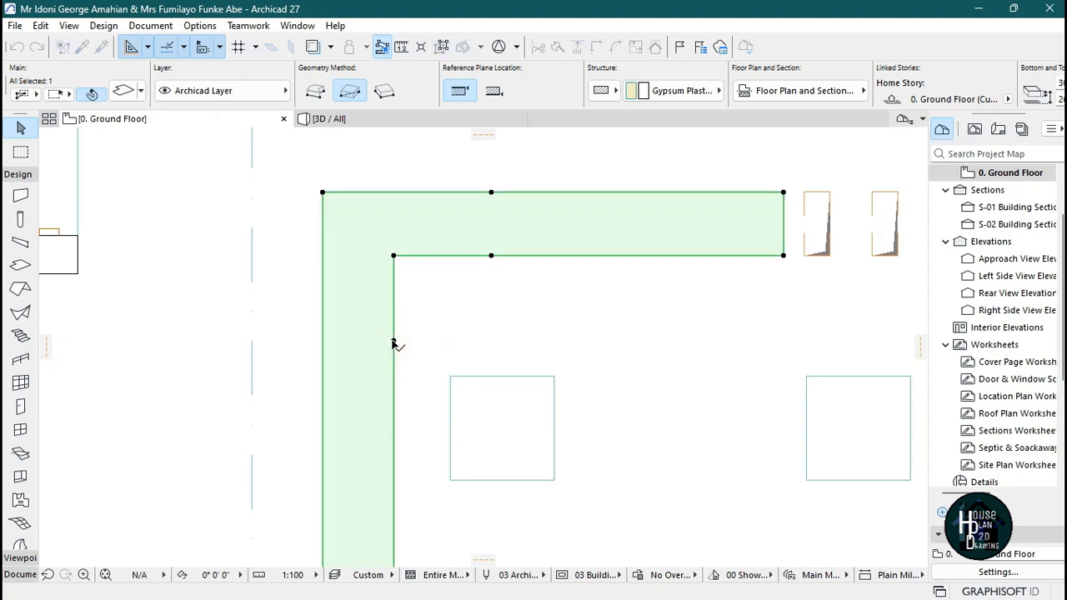
left_click(325, 317)
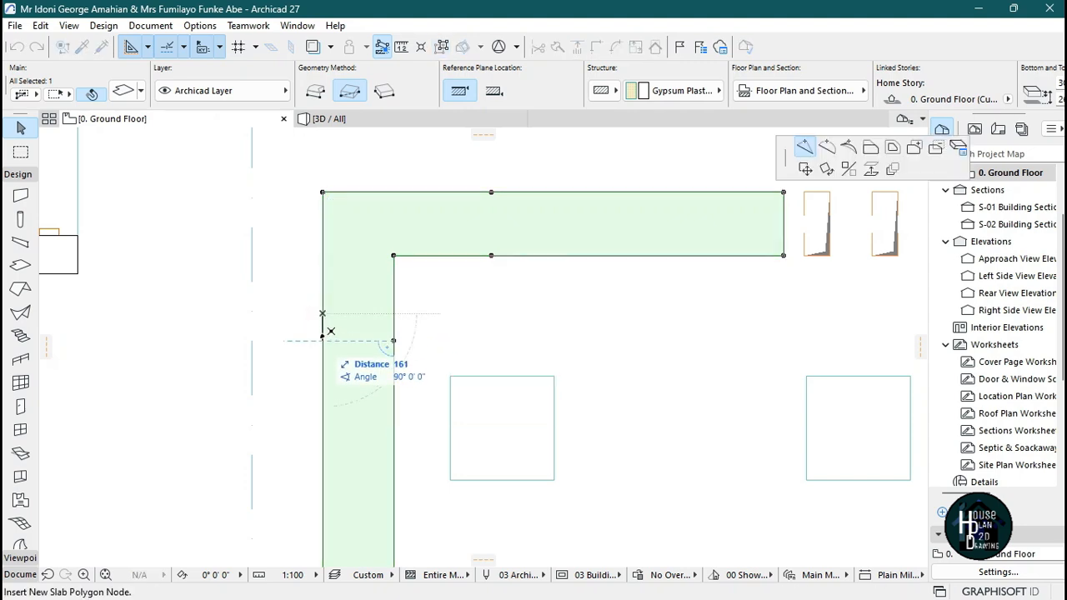
left_click(323, 341)
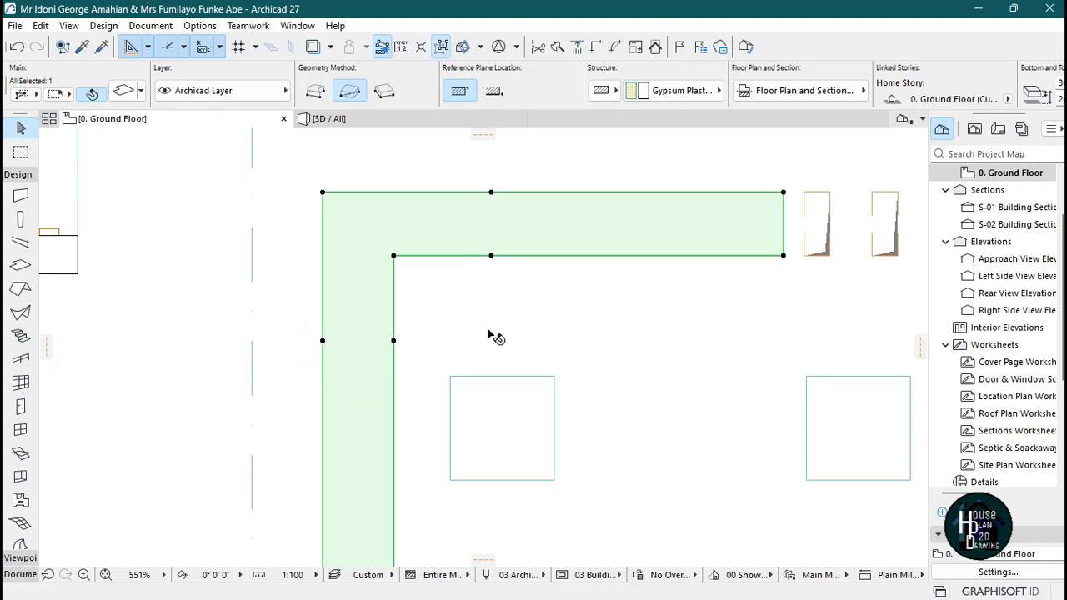
Split the upper-left slab with a vertical line through the new top-edge nodes, separating its horizontal arm.
scroll(492, 335, "down", 5)
scroll(539, 295, "up", 4)
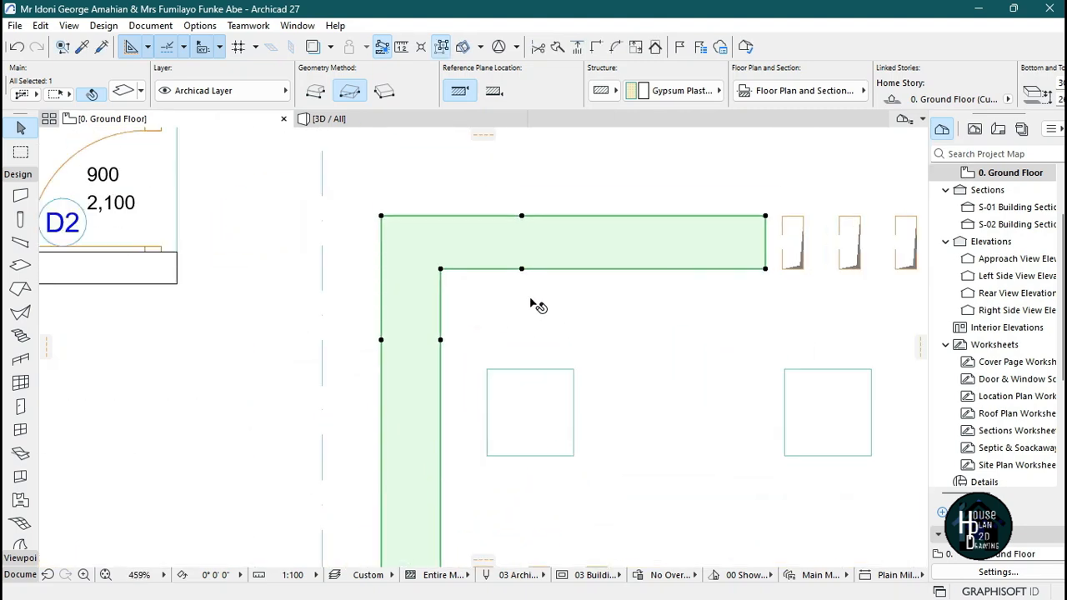
left_click(556, 49)
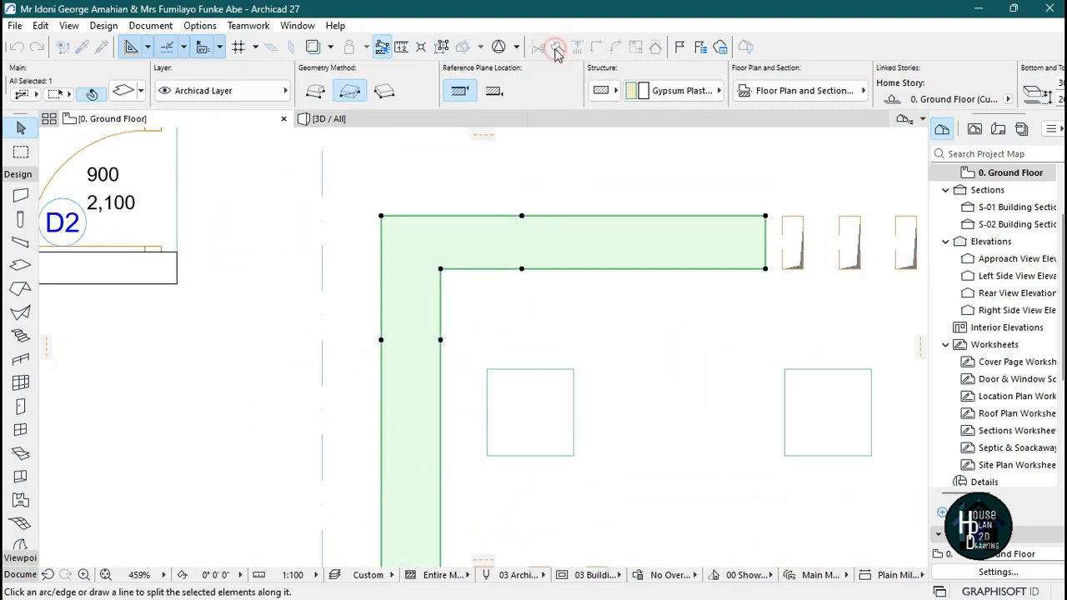
left_click(522, 216)
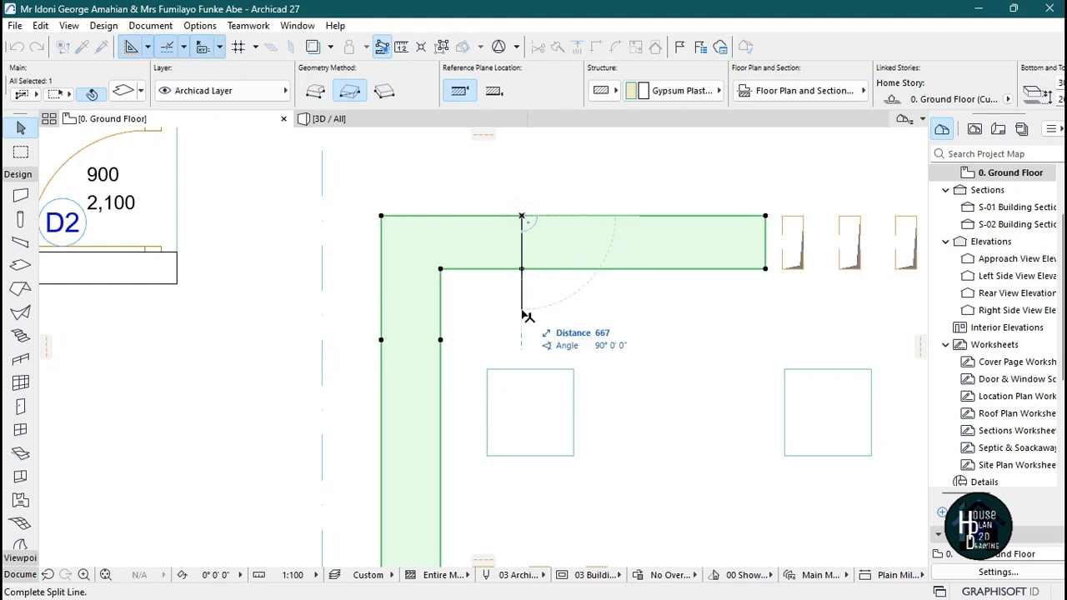
left_click(523, 313)
left_click(501, 248)
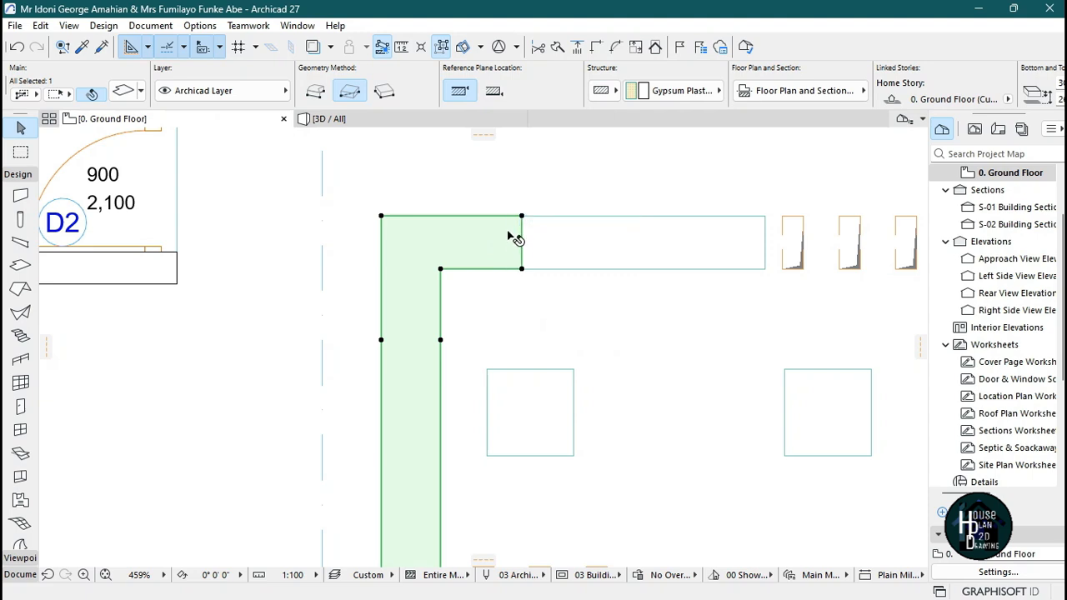
left_click(639, 236)
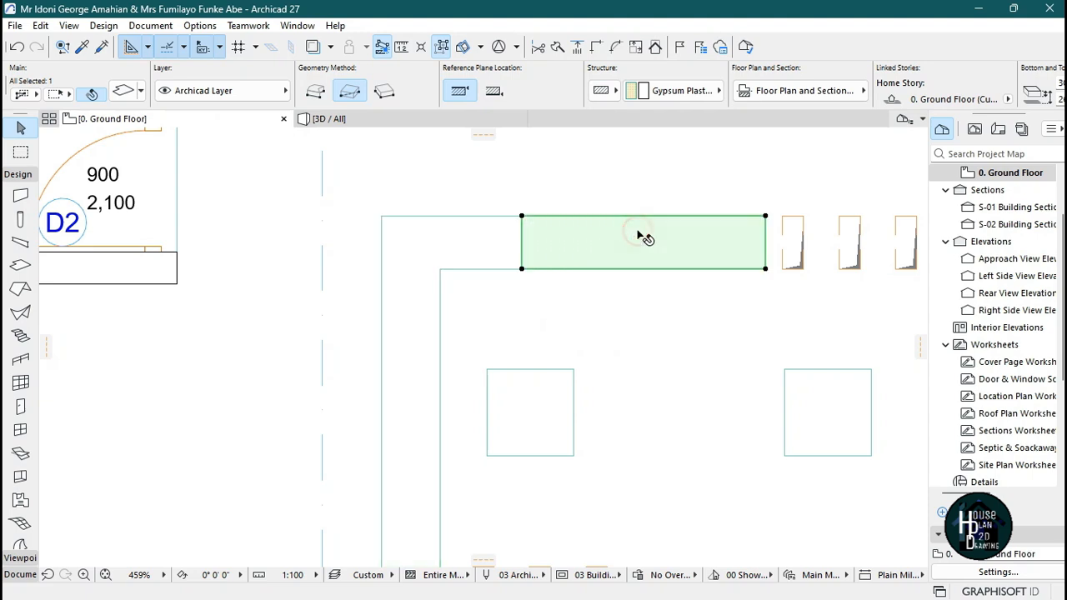
left_click(471, 243)
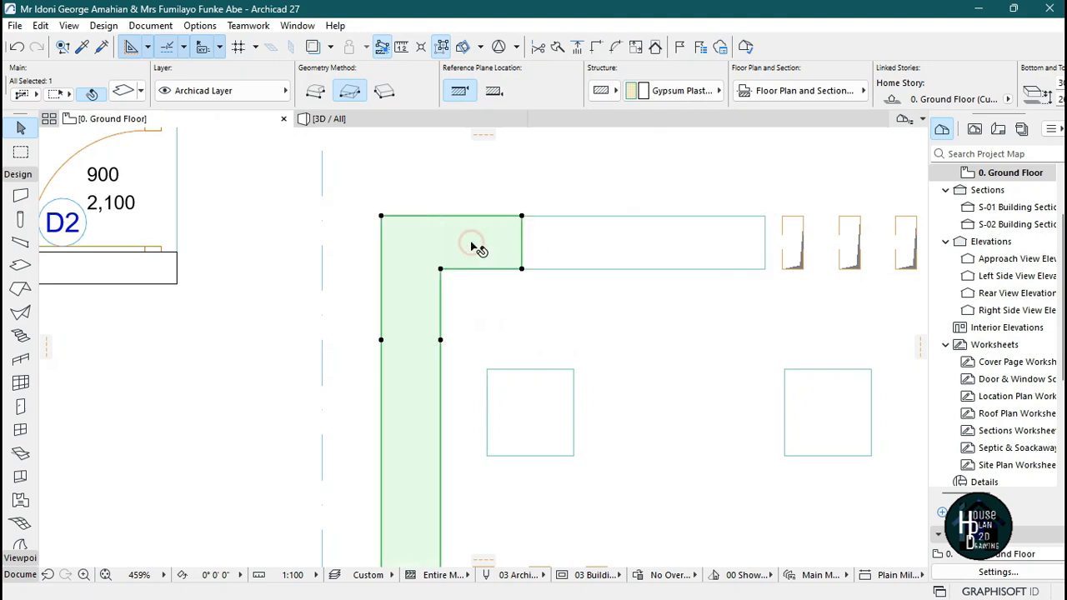
Split the remaining slab with a horizontal line through the left-edge nodes, separating the corner piece from the vertical arm.
left_click(559, 49)
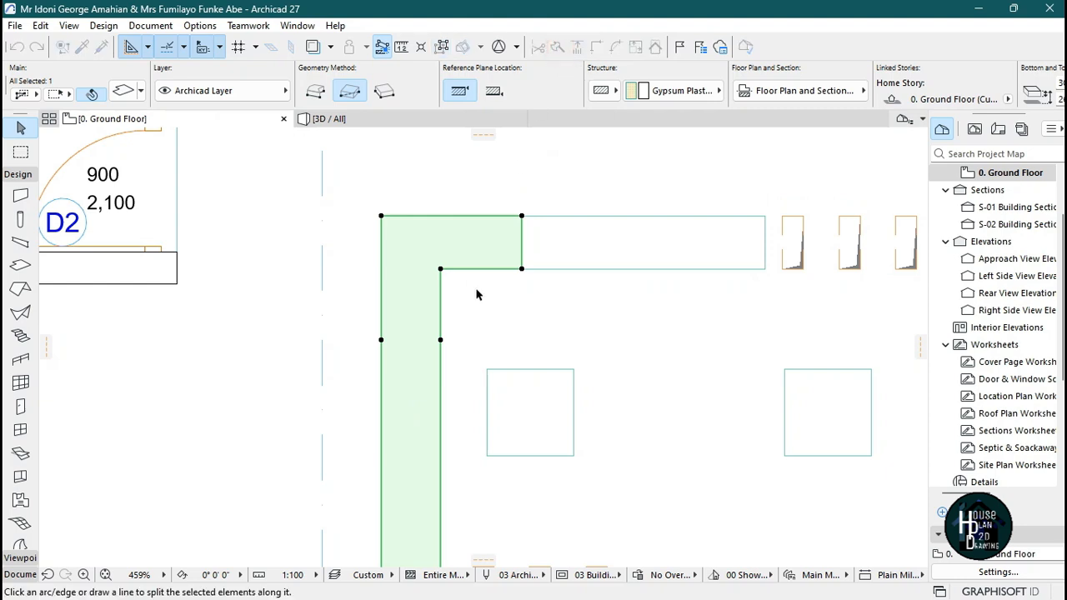
left_click(440, 340)
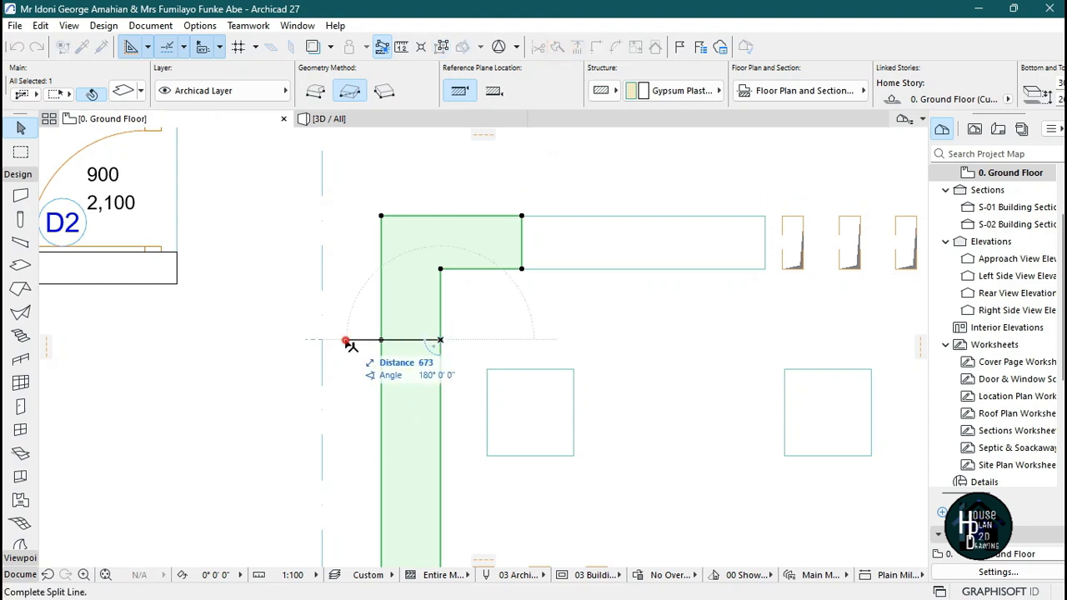
left_click(344, 339)
left_click(417, 299)
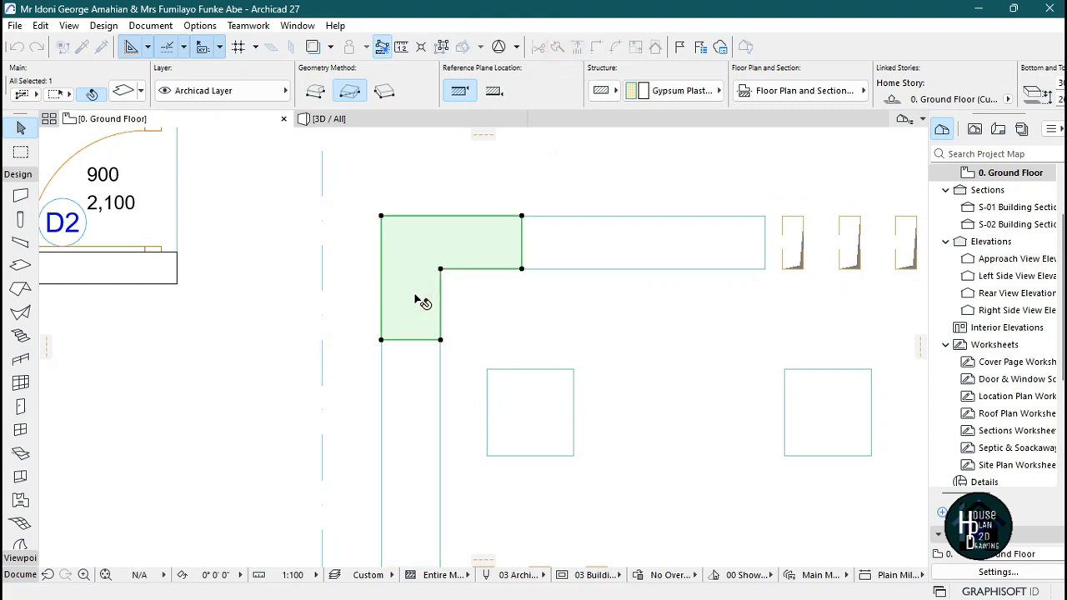
key("Escape")
left_click(422, 411)
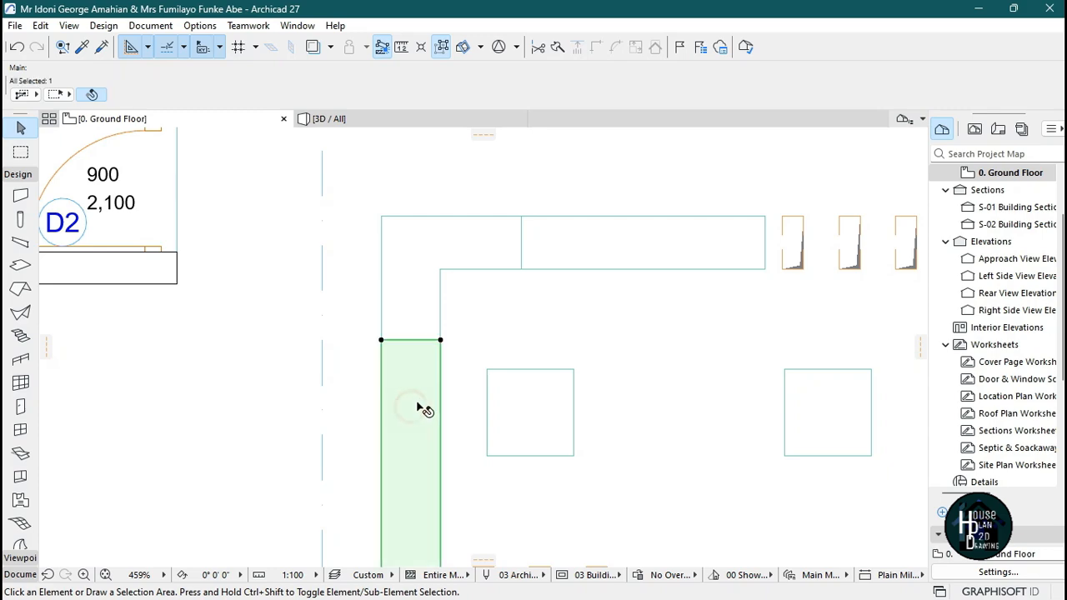
left_click(570, 242)
left_click(474, 253)
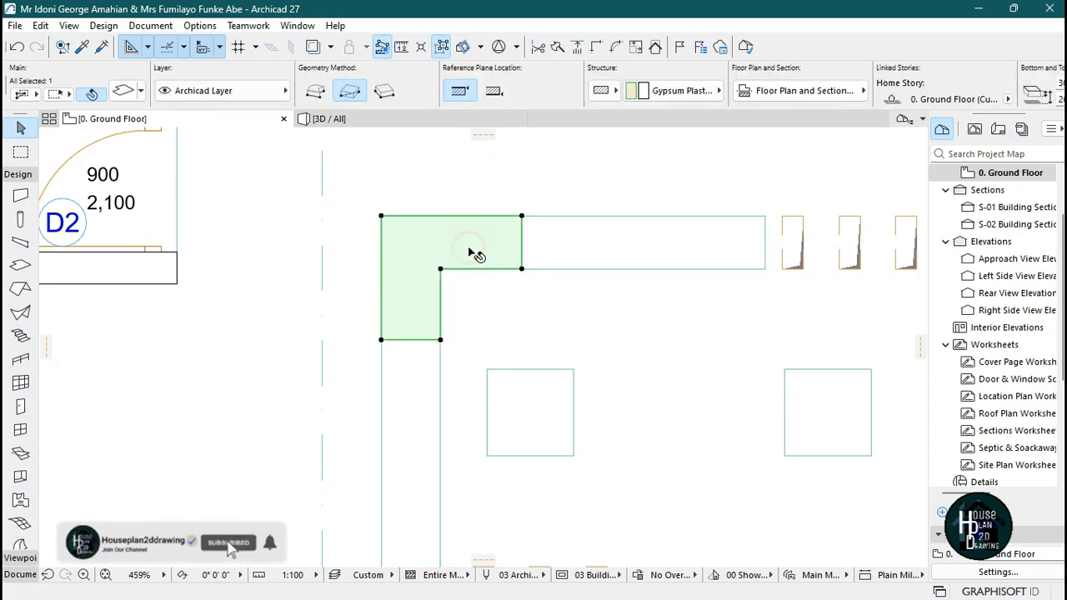
key("Escape")
Select the lower-right L-shaped ceiling slab and insert new nodes on both sides of its vertical arm and on the top and bottom edges of its horizontal arm, opposite the inner corner.
scroll(583, 213, "down", 5)
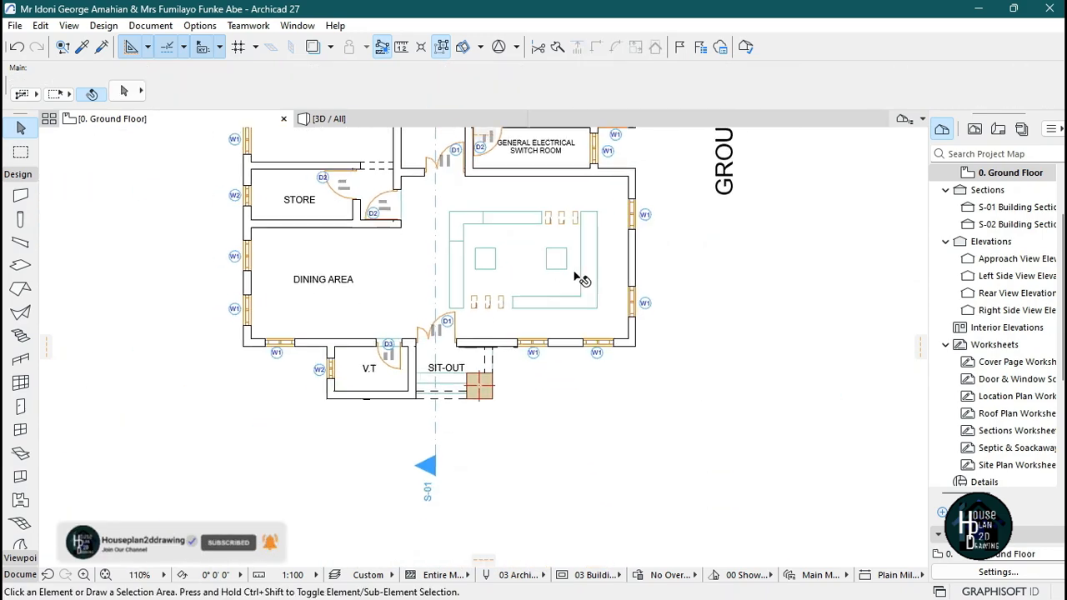
scroll(595, 304, "up", 5)
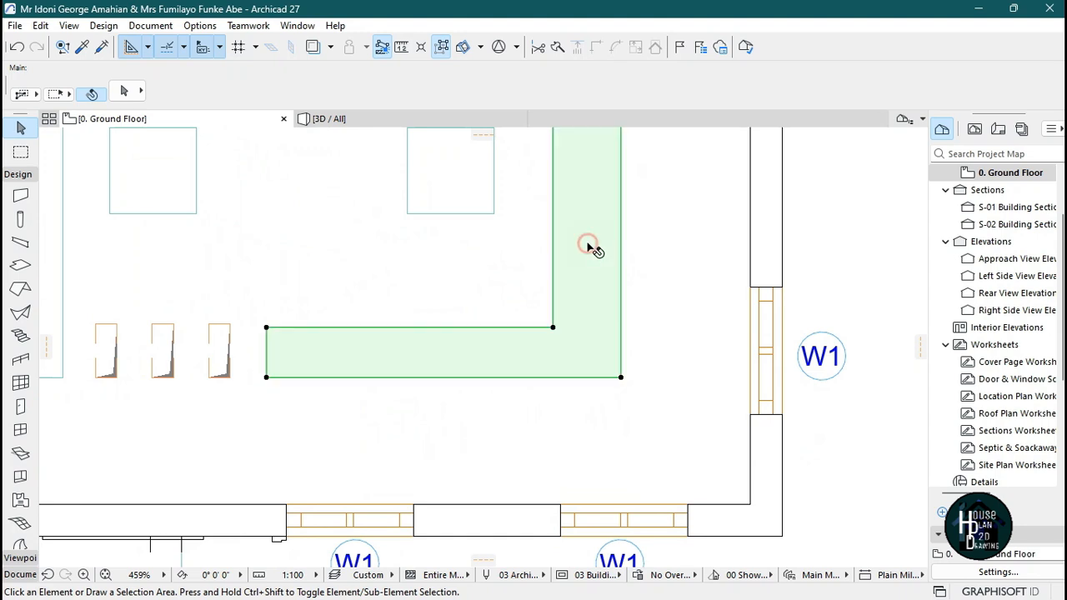
left_click(588, 245)
left_click(553, 277)
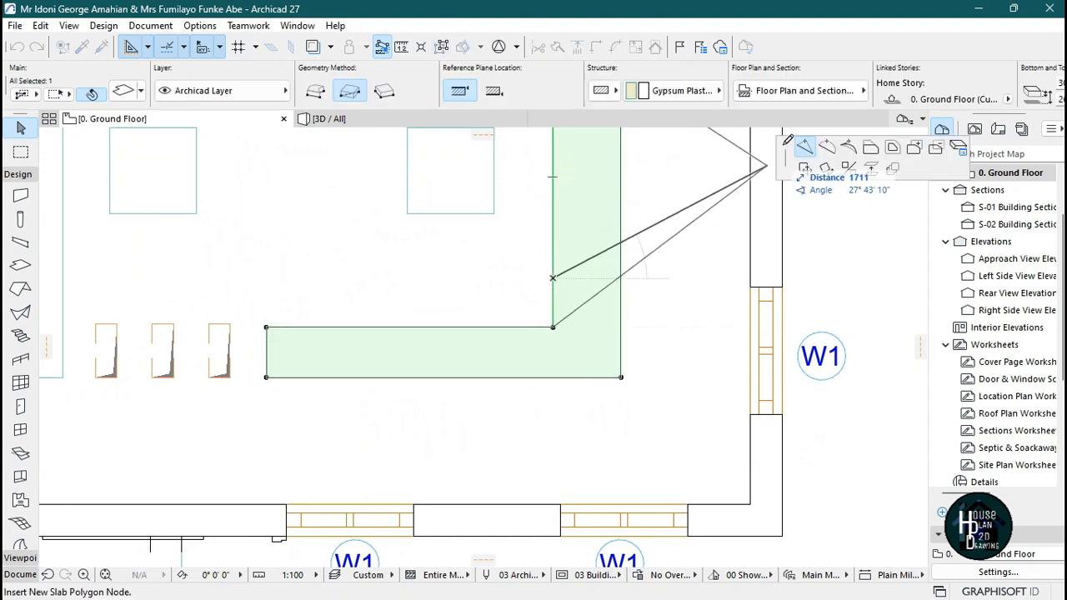
left_click(552, 264)
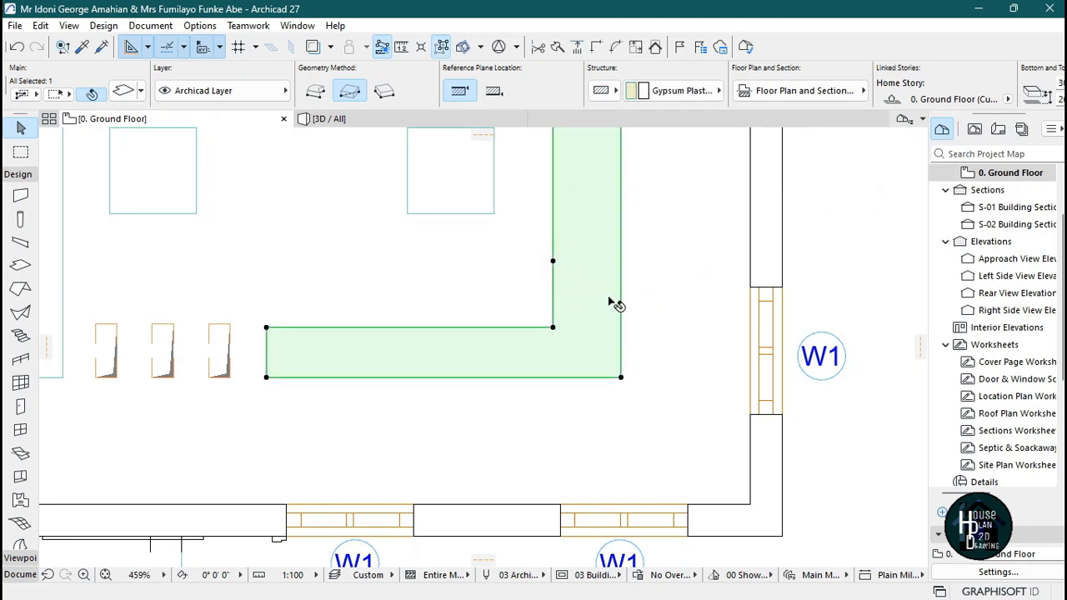
left_click(620, 287)
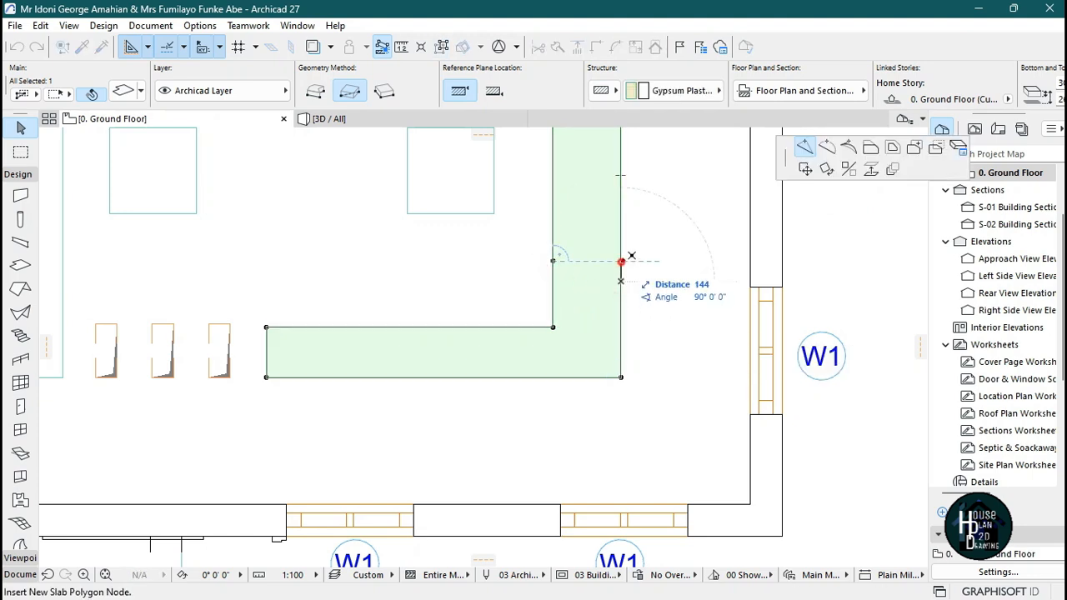
left_click(621, 260)
left_click(503, 328)
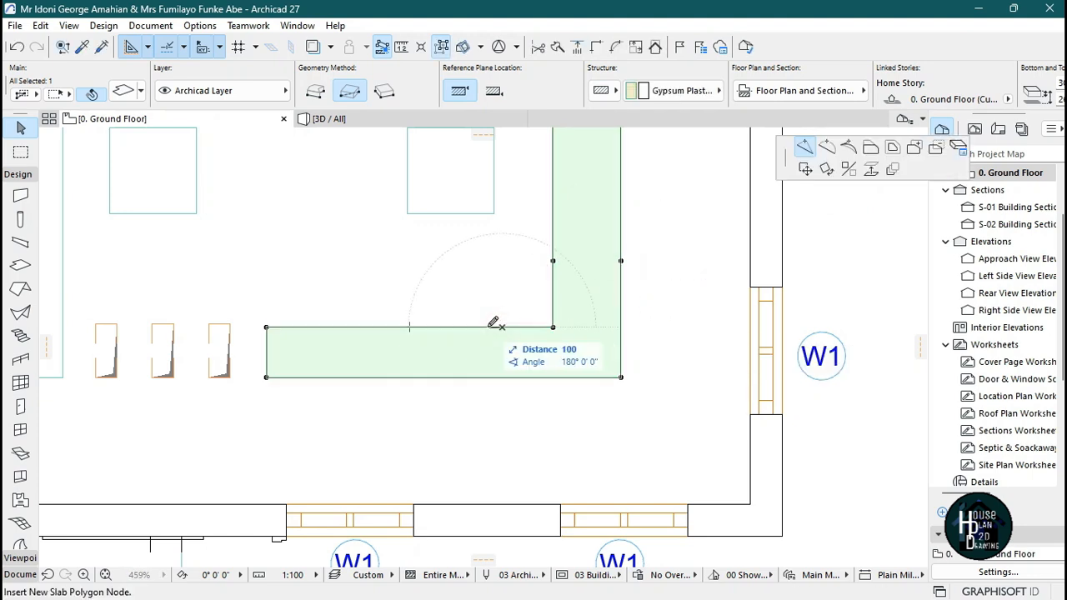
left_click(480, 328)
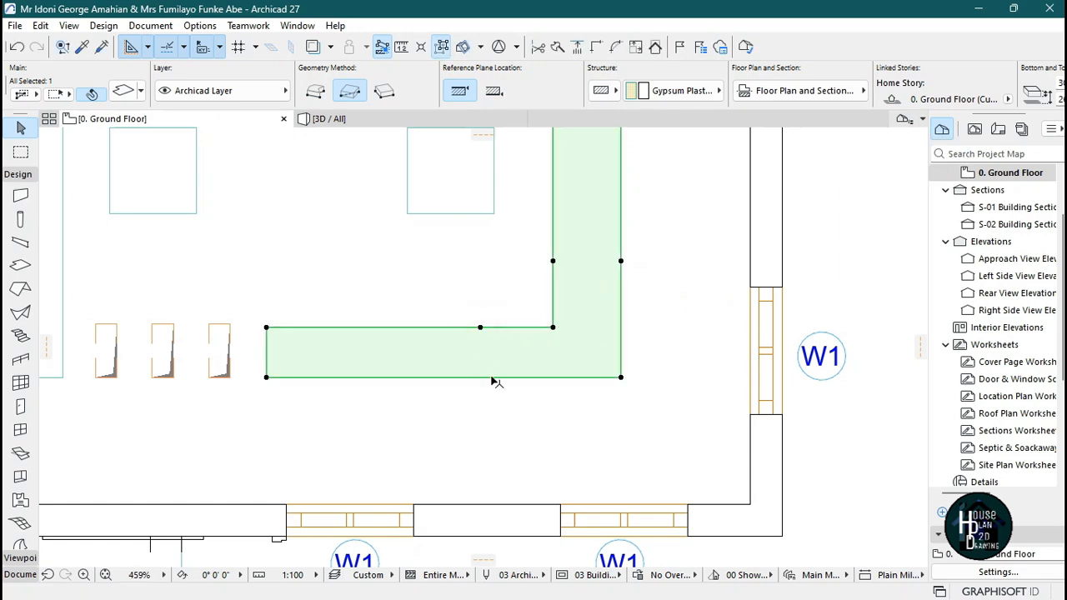
left_click(487, 377)
left_click(480, 376)
left_click(527, 399)
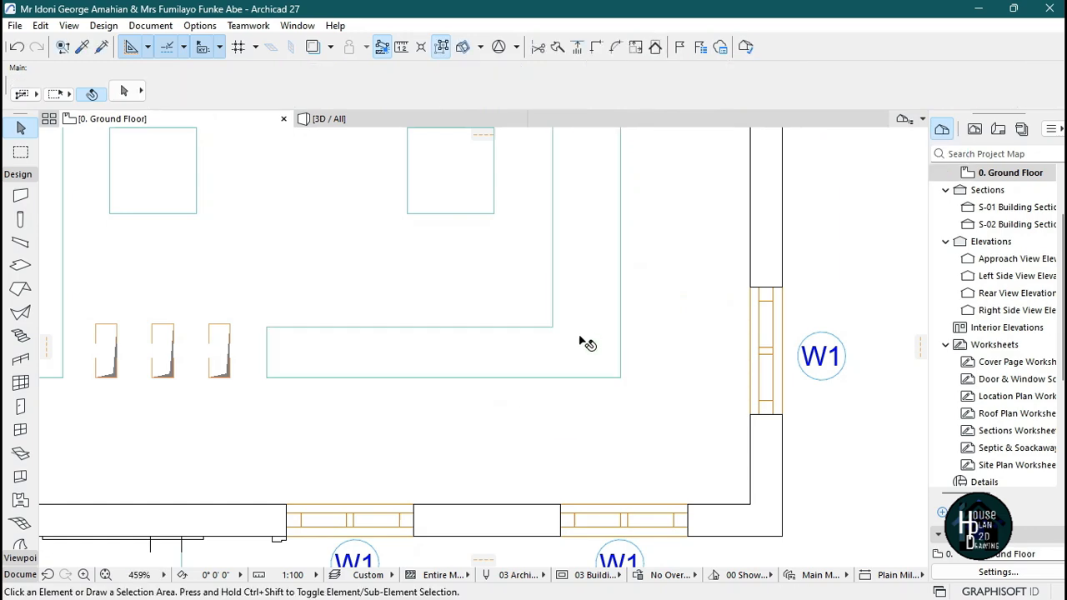
Split the lower-right slab with a horizontal line through the side-edge nodes, separating its vertical arm.
left_click(582, 335)
scroll(540, 373, "down", 3)
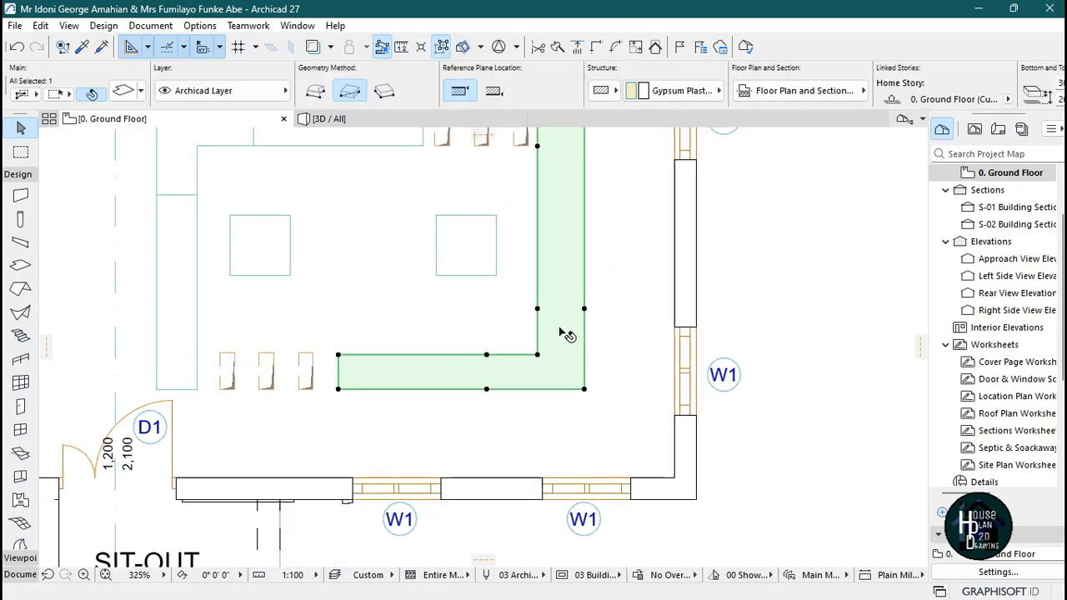
scroll(567, 328, "up", 1)
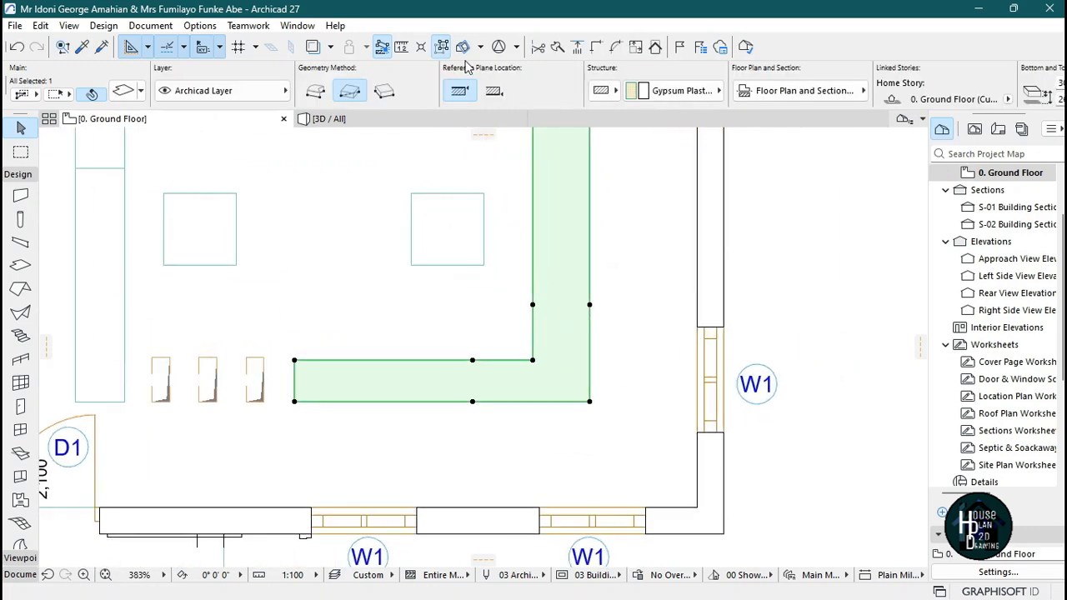
left_click(556, 48)
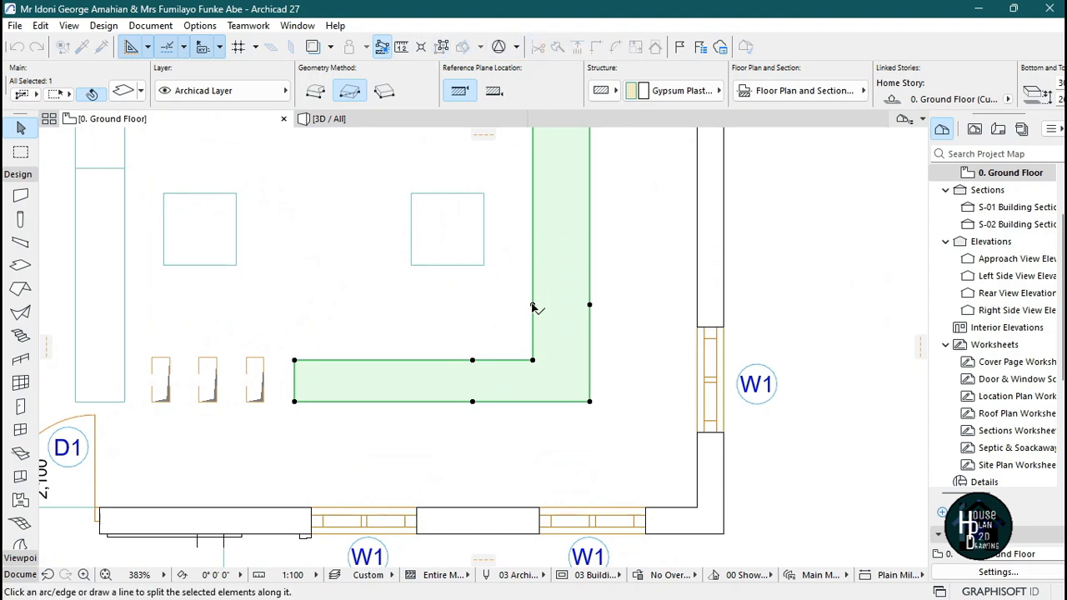
left_click(533, 305)
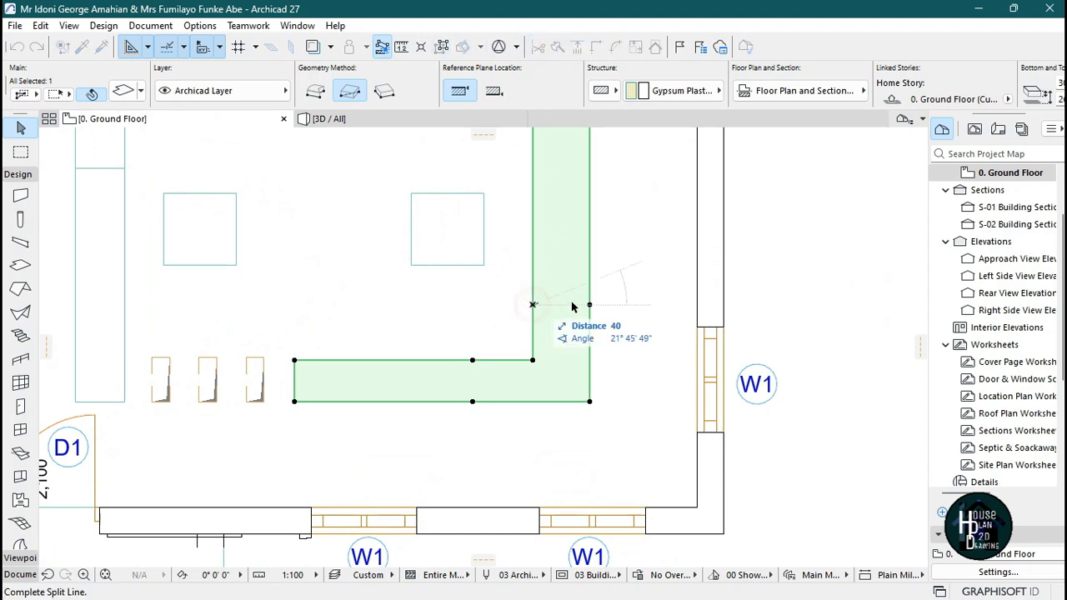
left_click(635, 305)
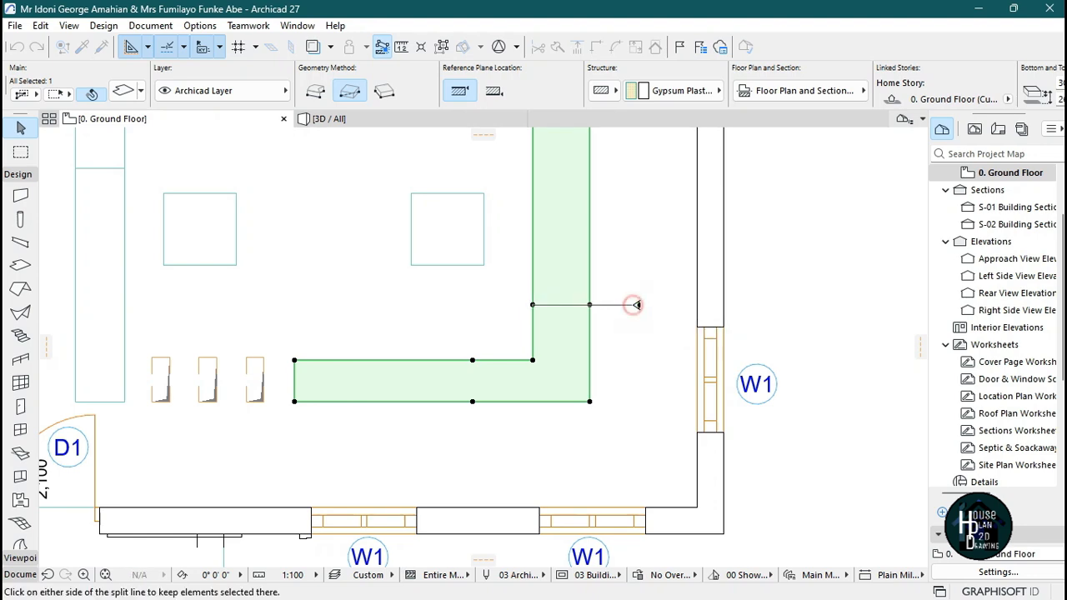
left_click(550, 348)
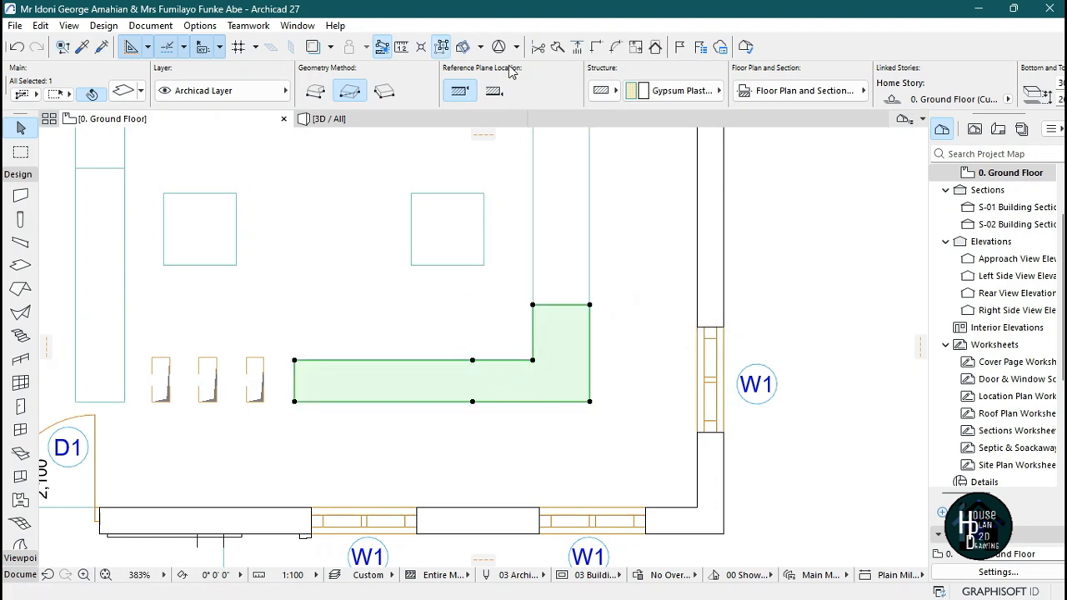
Split the remaining slab with a vertical line through the horizontal arm's nodes, separating the corner piece from the horizontal arm.
left_click(556, 47)
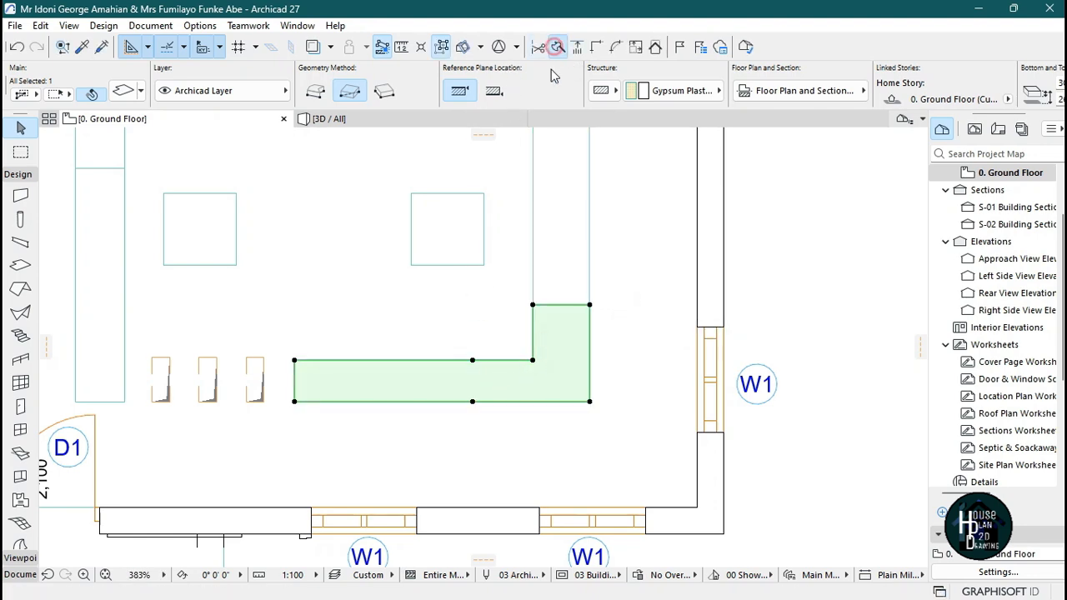
left_click(472, 360)
left_click(474, 424)
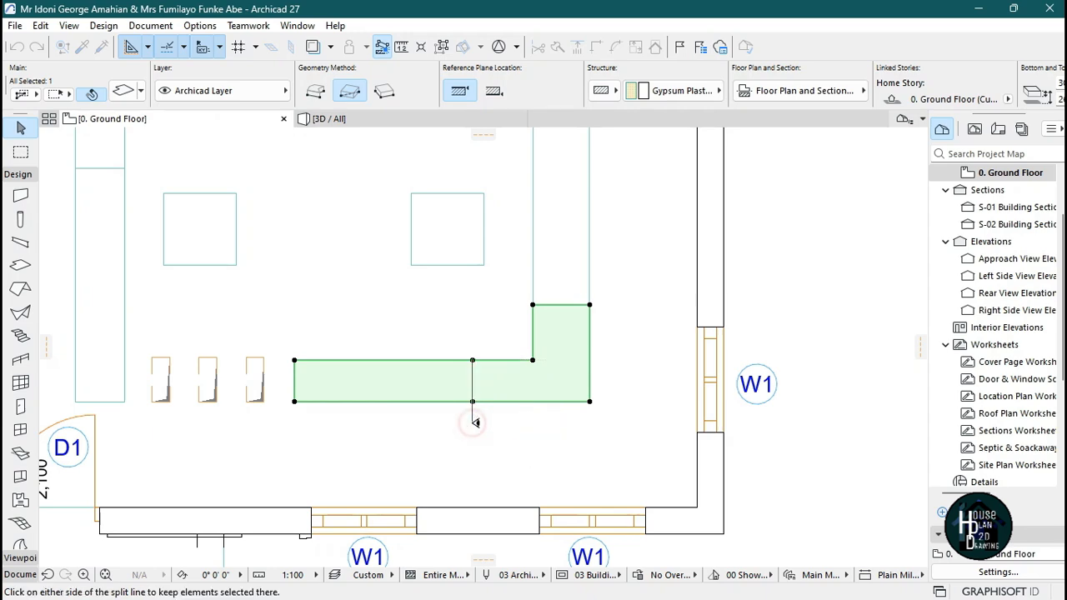
left_click(539, 375)
left_click(571, 424)
scroll(572, 400, "down", 3)
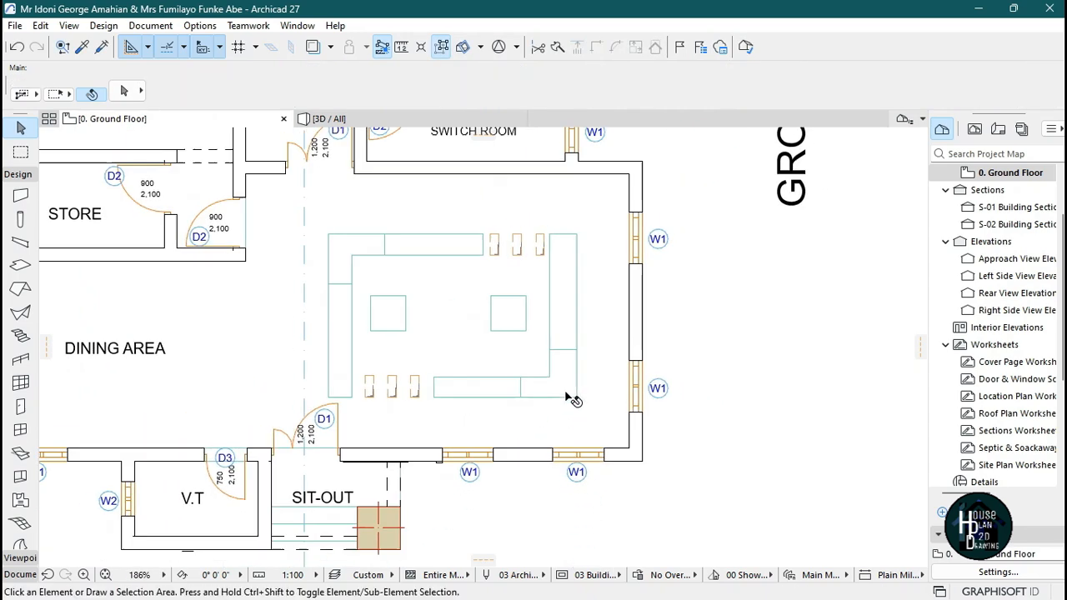
Review the two separated corner pieces in plan and 3D, and compare the ceiling with the reference image.
left_click(350, 265)
left_click(560, 371, "shift")
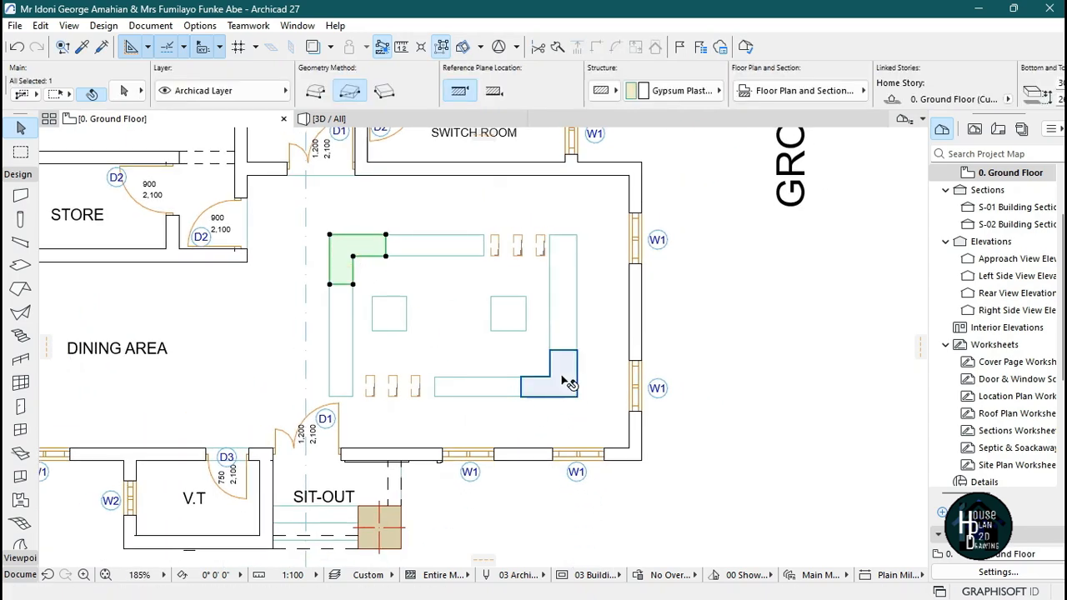
left_click(532, 421)
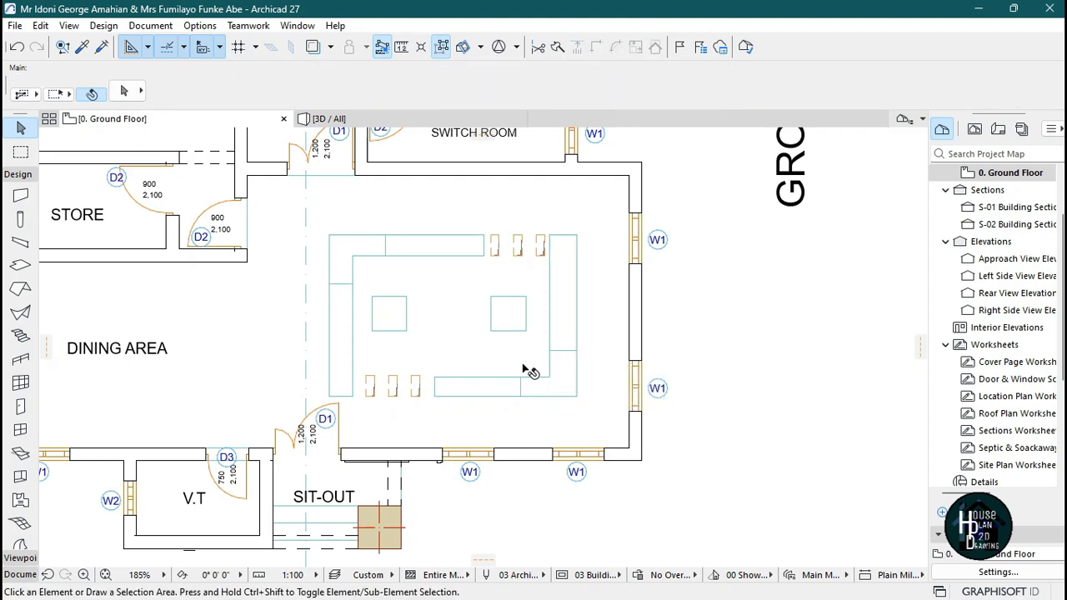
left_click(417, 117)
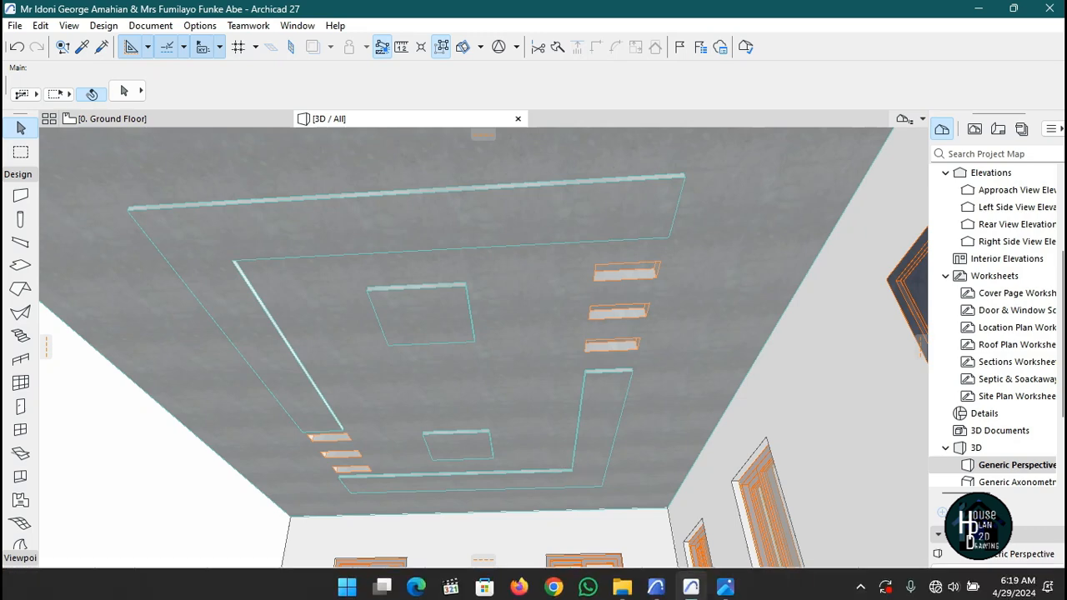
left_click(724, 593)
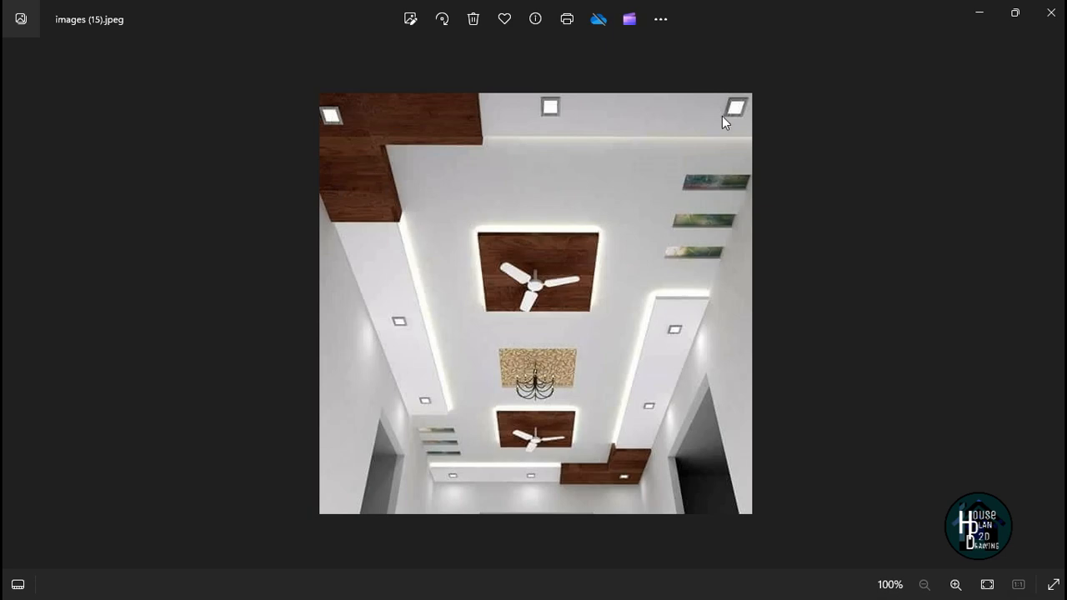
left_click(979, 13)
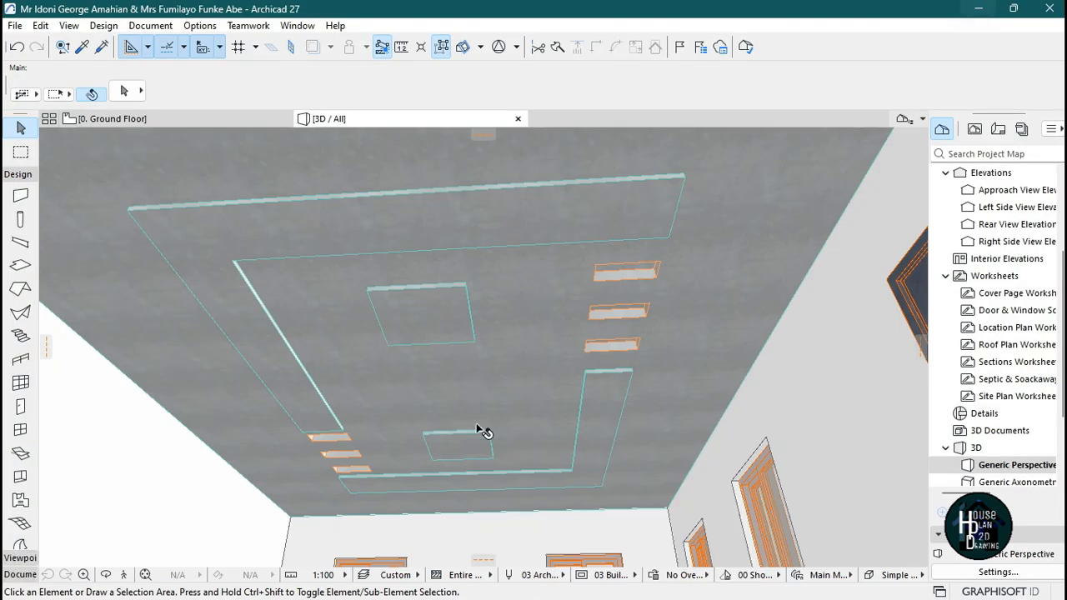
Select both corner pieces and the two square ceiling slabs, and override all their surfaces with Wood - Mahogany Horizontal.
left_click(207, 238)
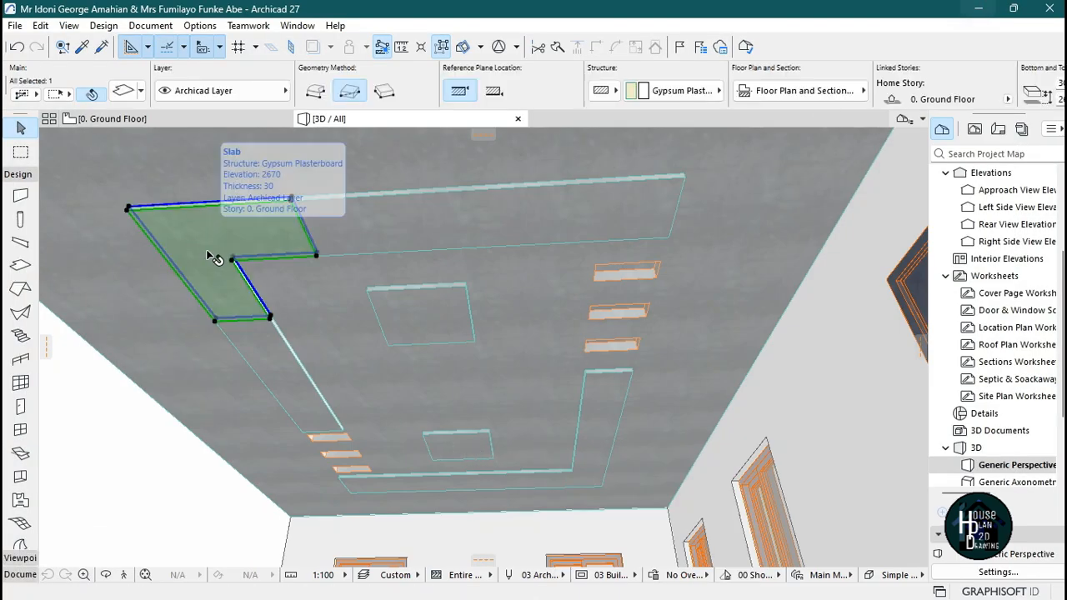
left_click(565, 487, "shift")
left_click(457, 451, "shift")
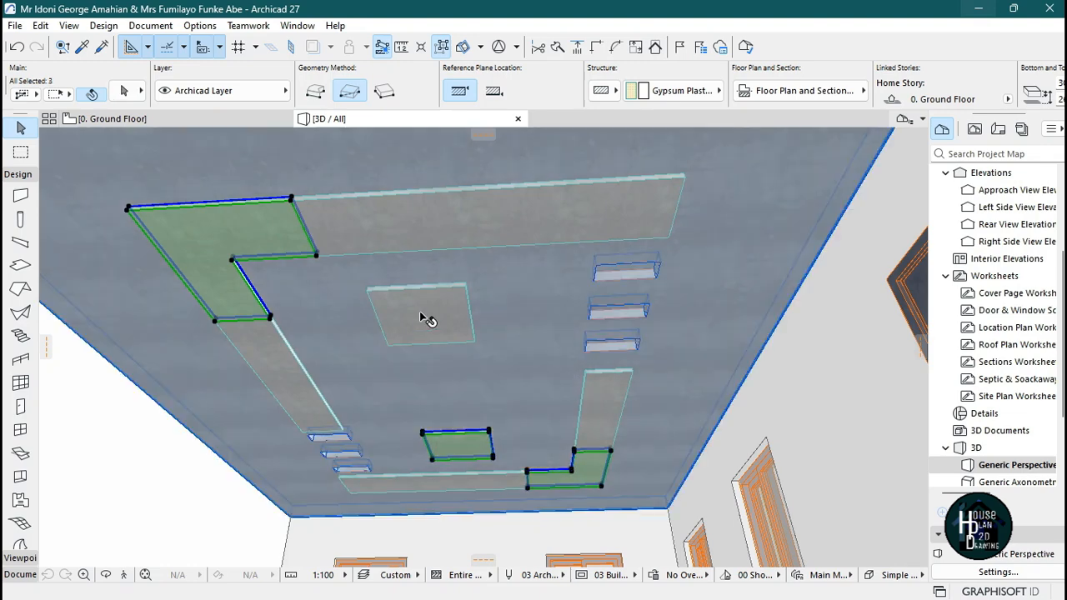
left_click(425, 305, "shift")
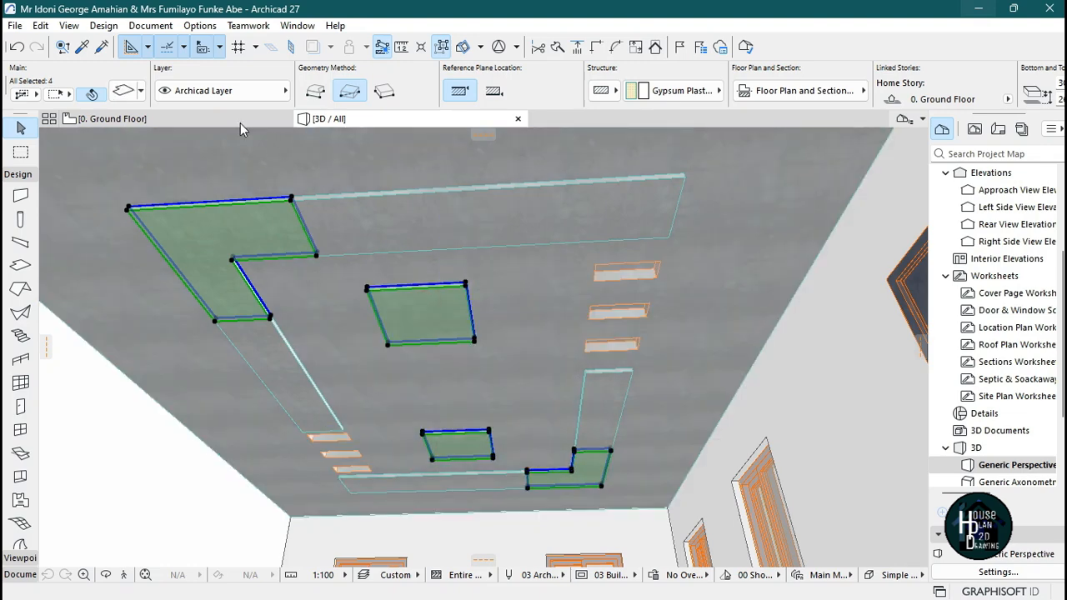
left_click(123, 91)
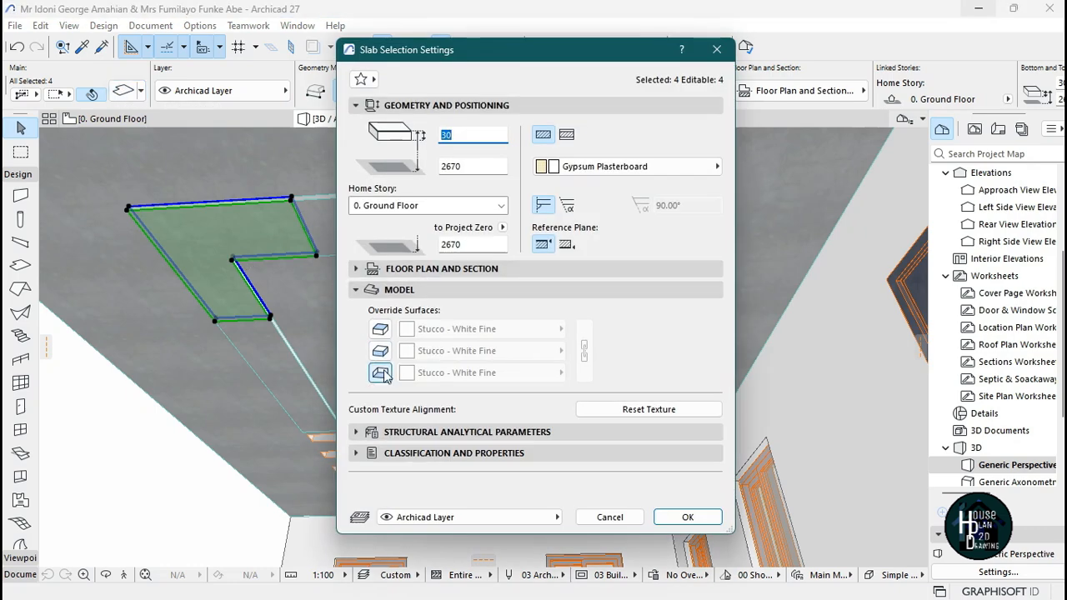
left_click(380, 373)
left_click(380, 351)
left_click(380, 330)
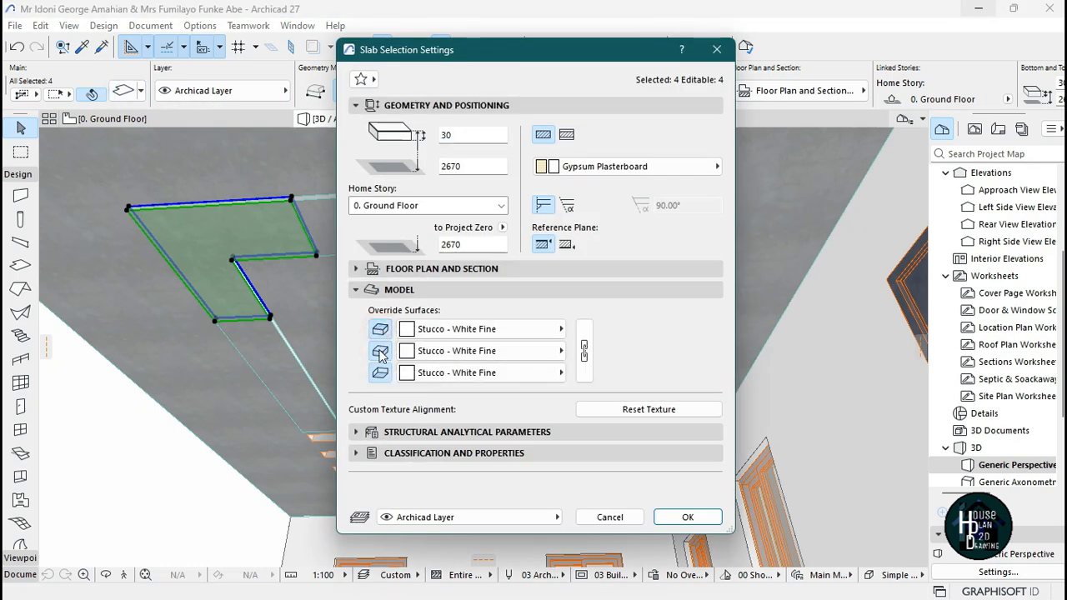
left_click(469, 333)
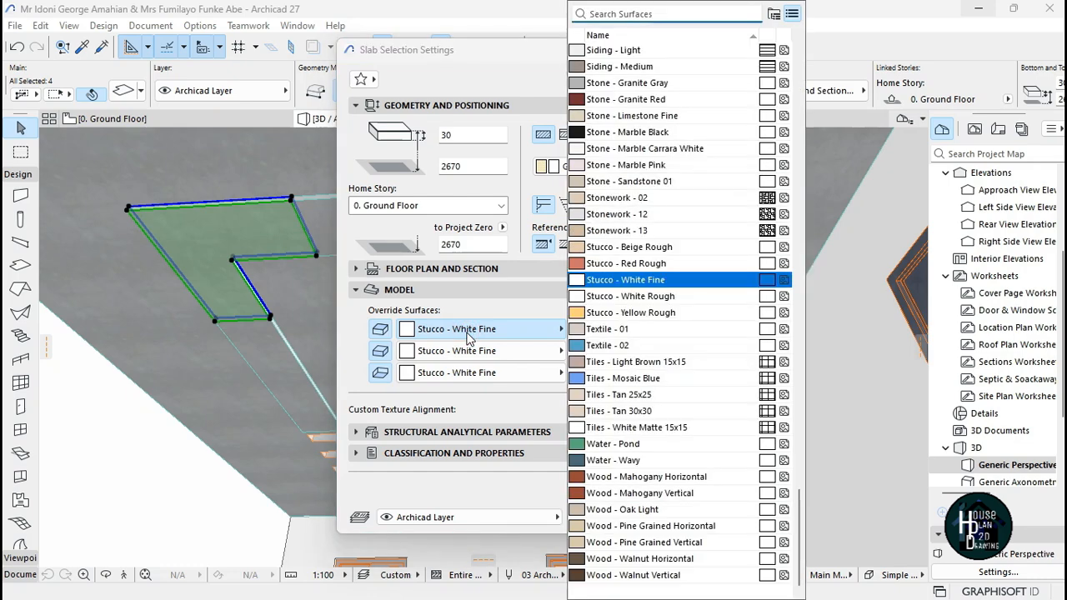
left_click(671, 479)
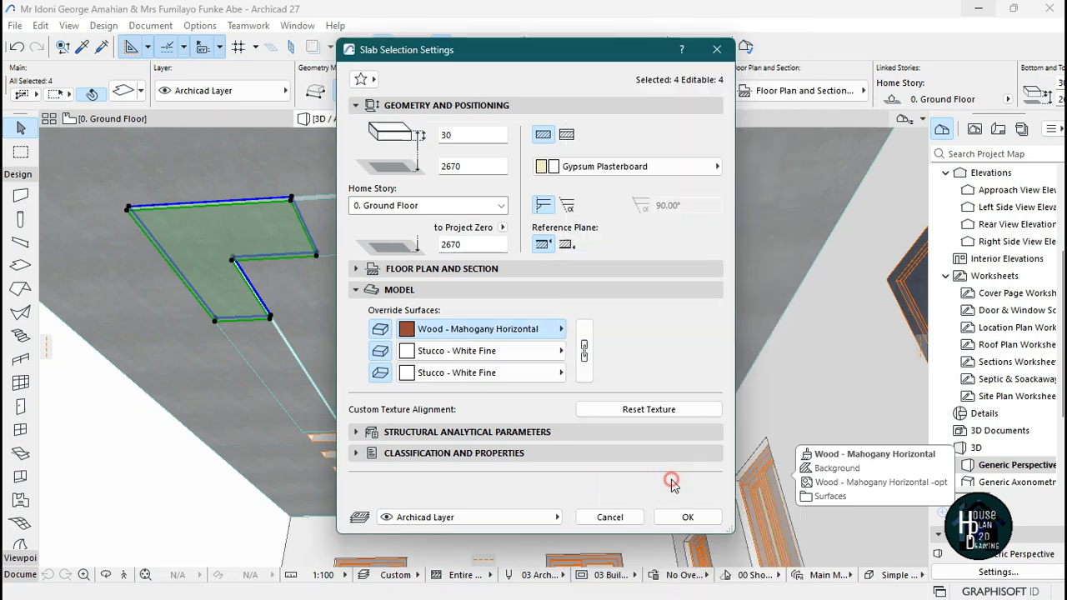
left_click(586, 369)
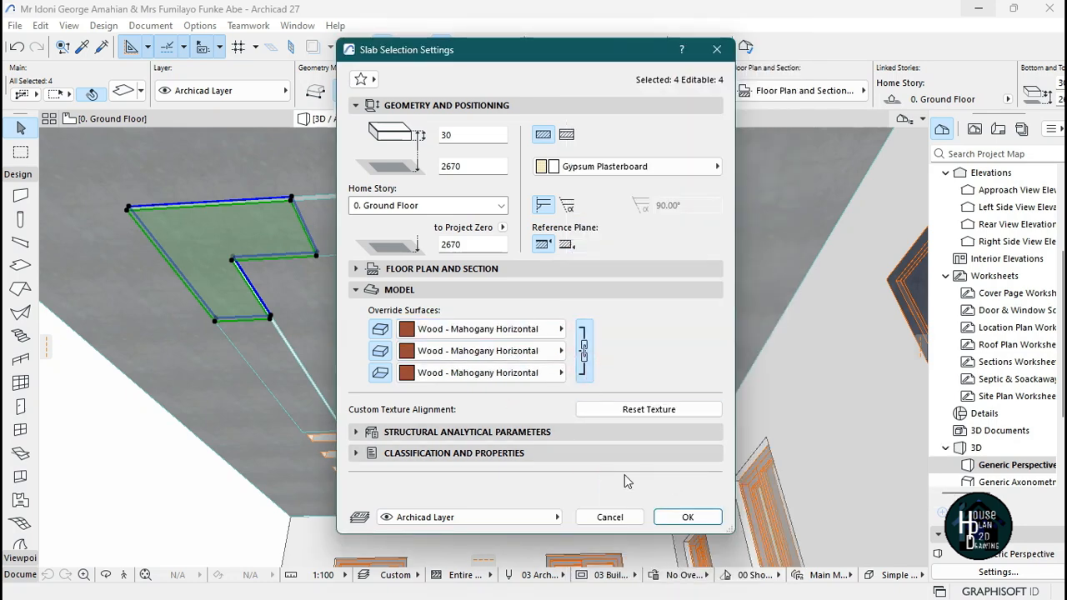
left_click(685, 517)
left_click(674, 308)
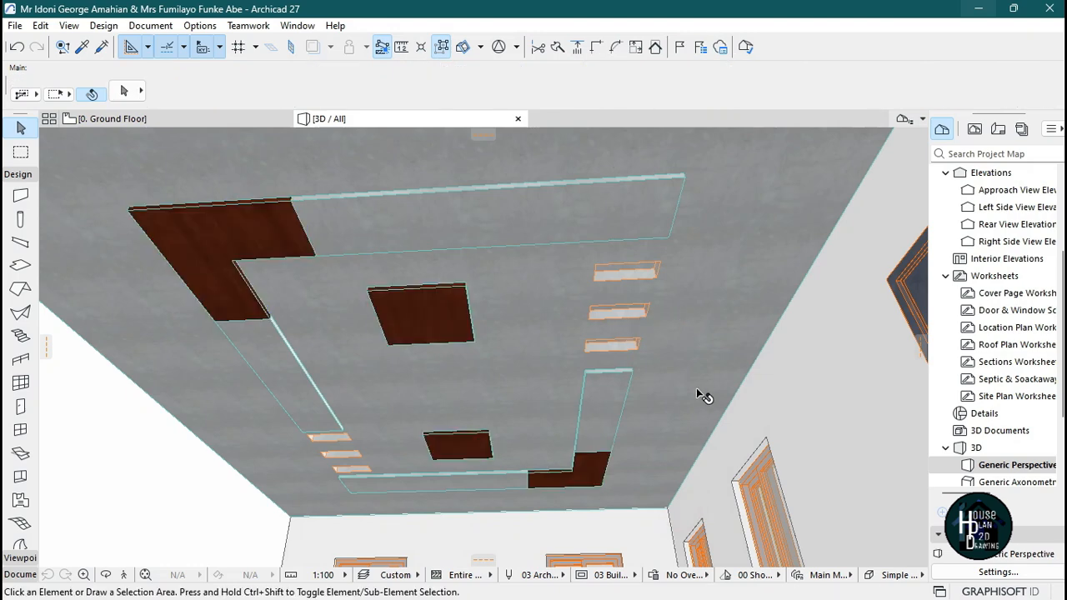
Walk through the 3D view to inspect the finished ceiling and compare it again with the reference image.
left_click(125, 575)
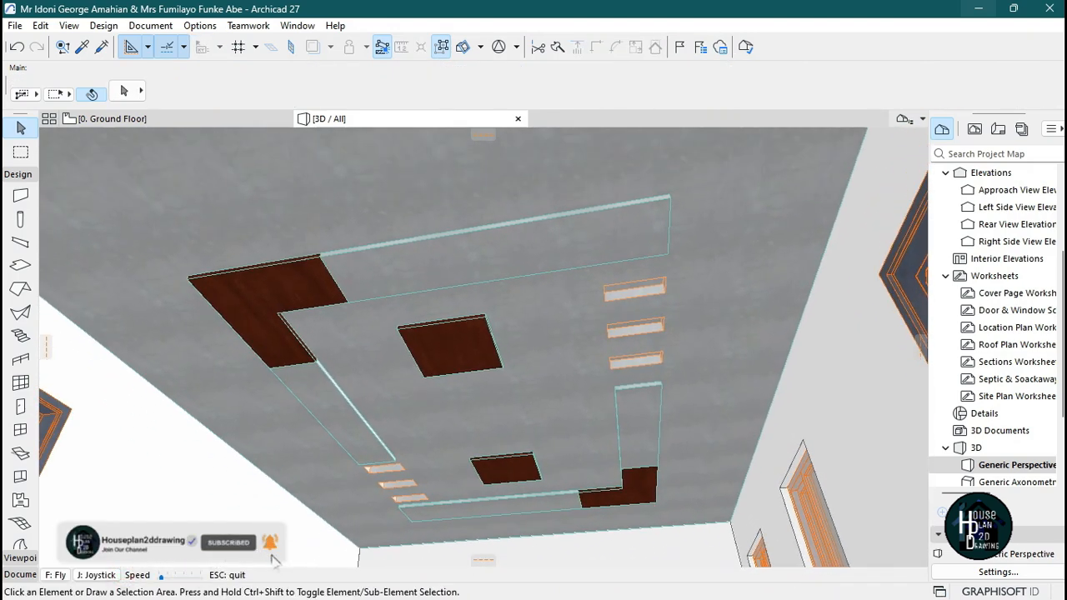
key("Up")
key("Down")
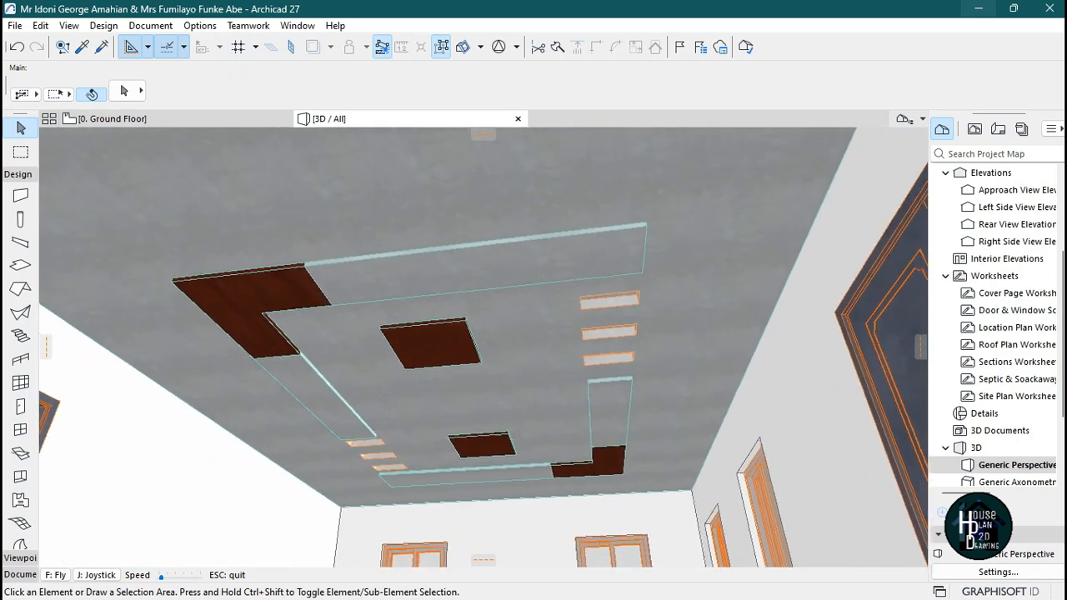
key("Up")
key("Escape")
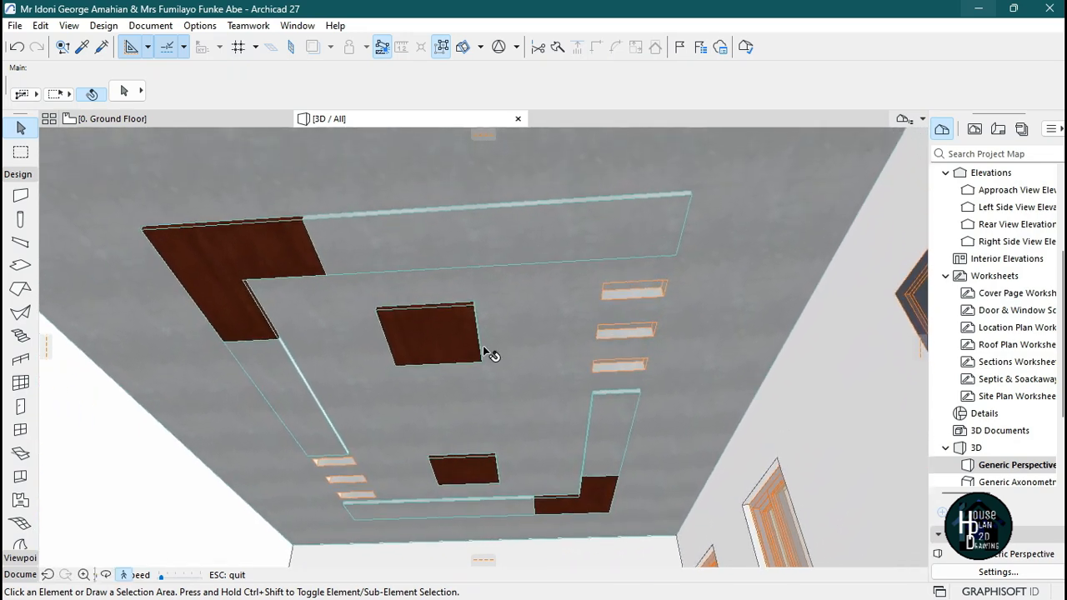
left_click(724, 581)
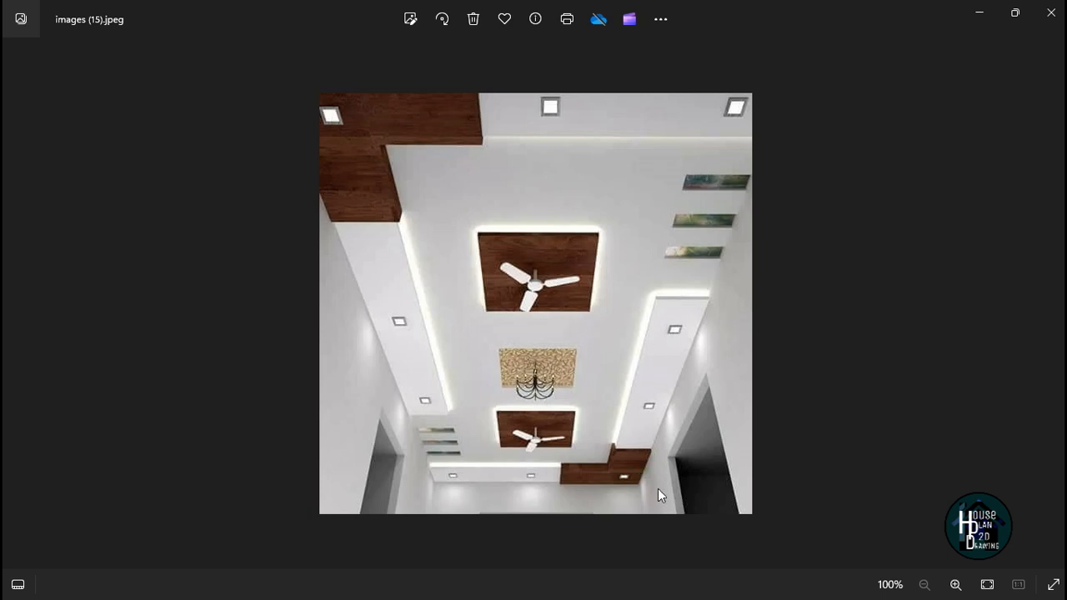
Return to the project and examine the ceiling slab layout of the living room in plan.
left_click(980, 13)
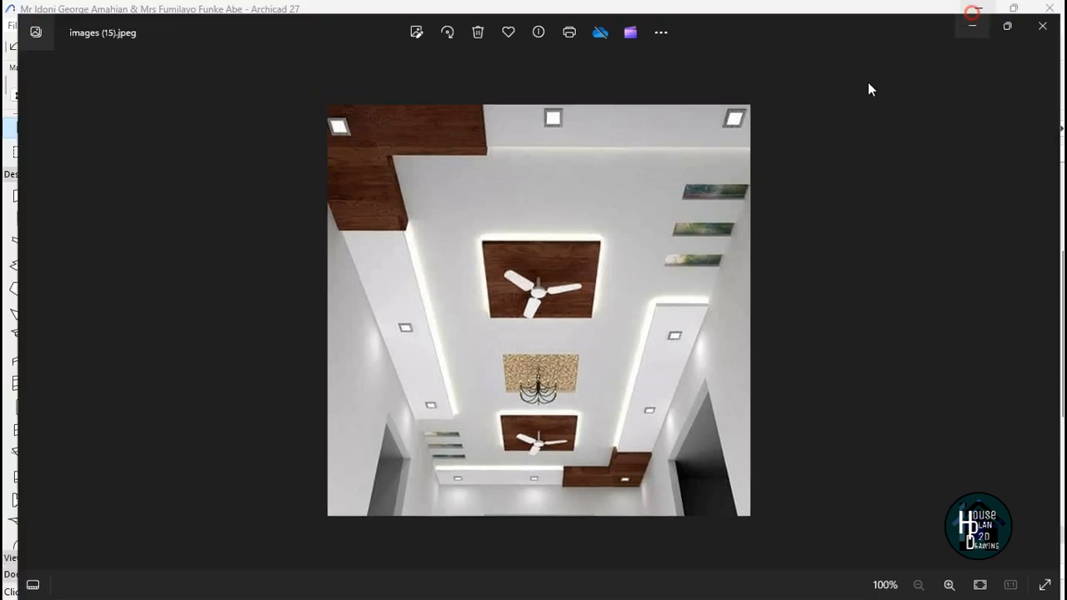
left_click(185, 122)
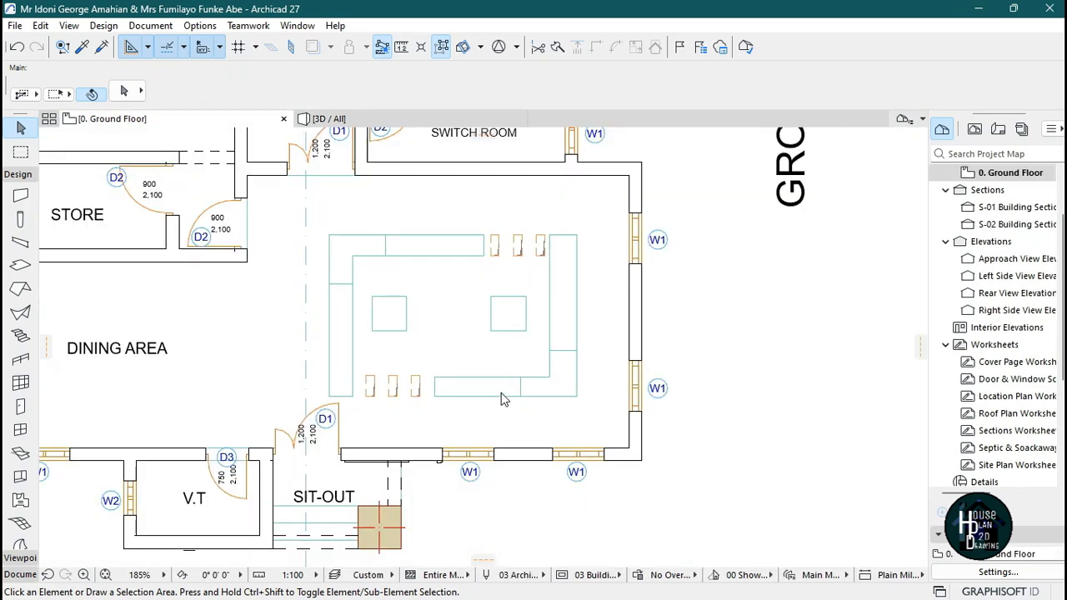
scroll(458, 346, "up", 3)
scroll(457, 343, "up", 2)
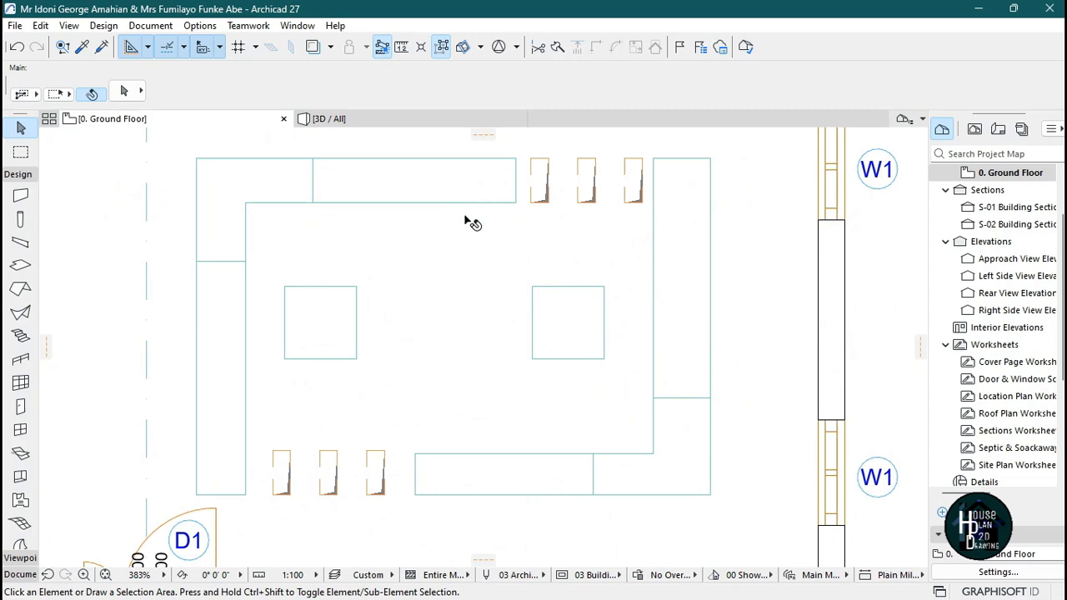
scroll(514, 233, "down", 3)
scroll(504, 259, "up", 2)
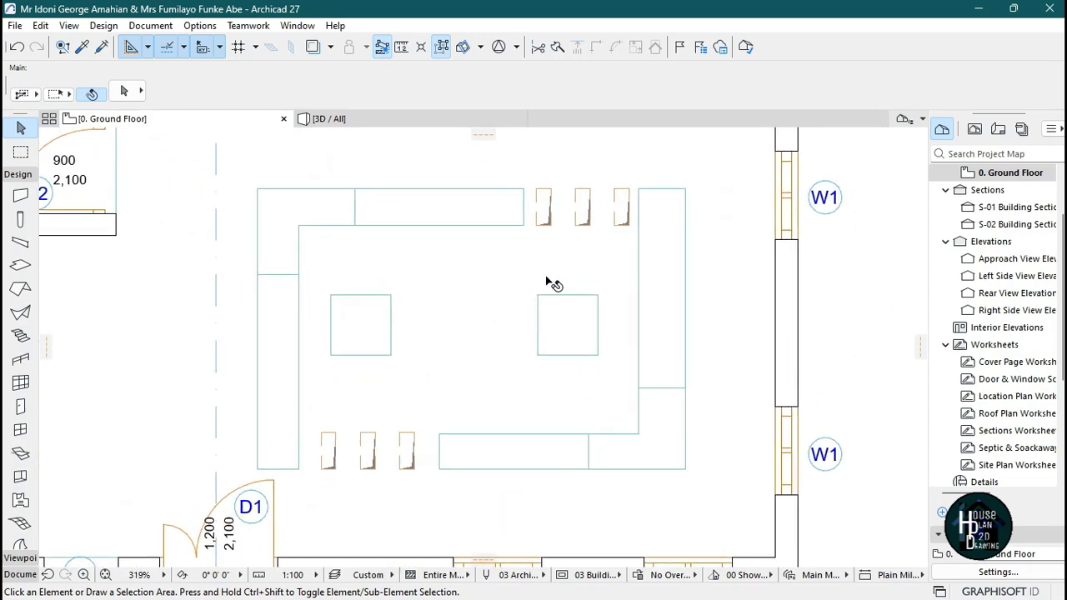
Open the Lamp tool's default settings in 3D and preview the Recessed Spot 27 lamp's light parameters.
left_click(389, 117)
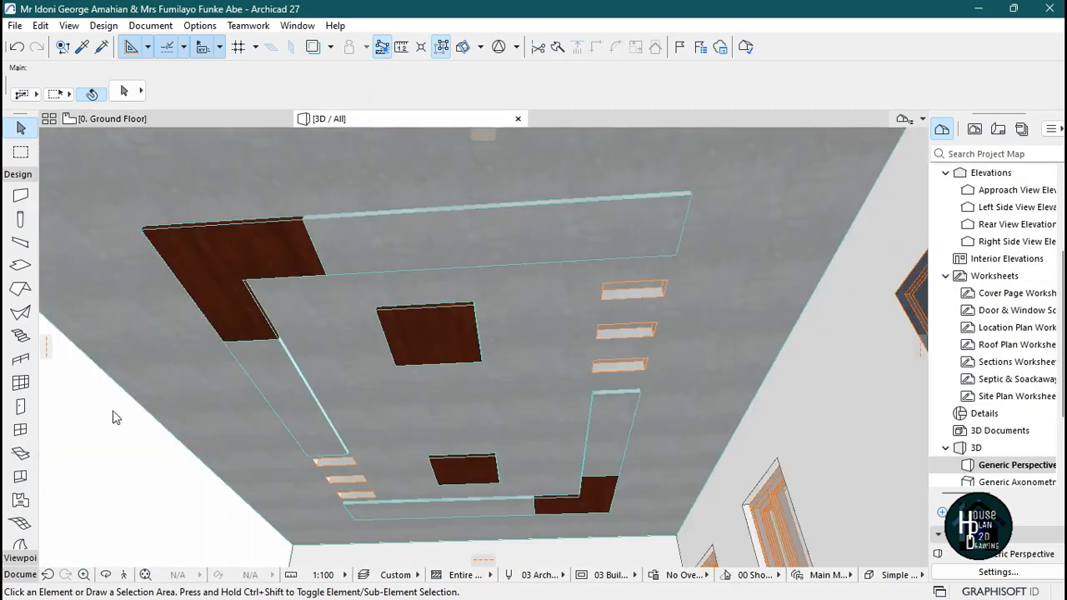
scroll(20, 500, "down", 3)
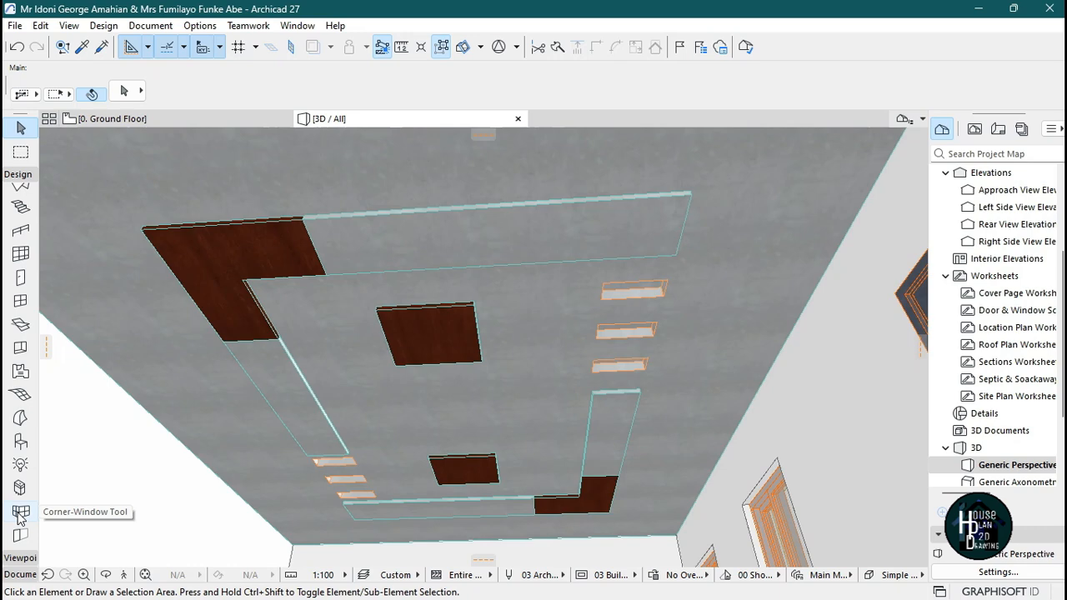
left_click(19, 465)
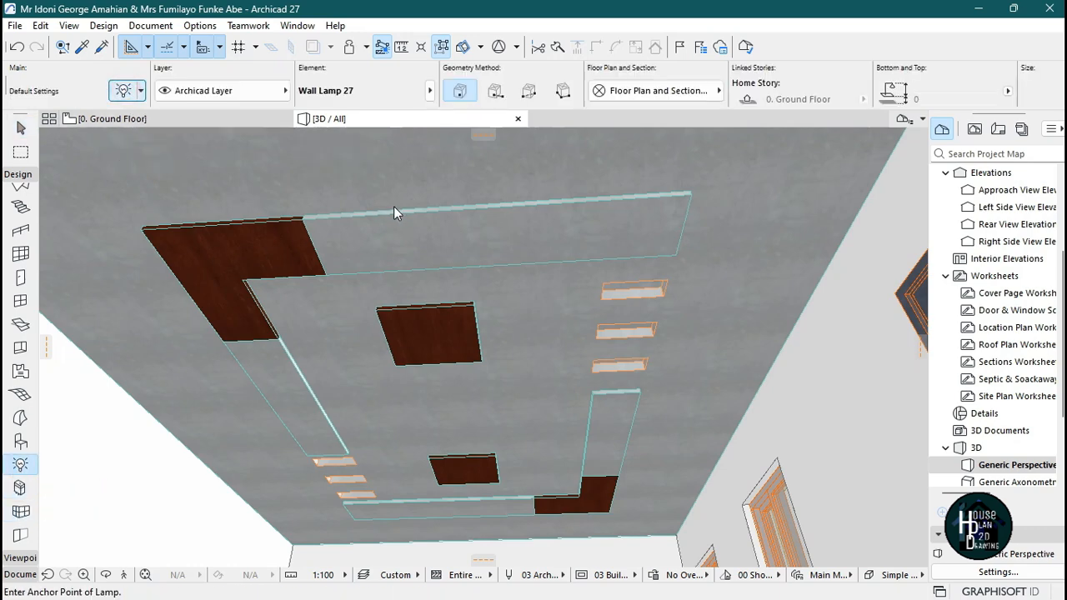
key("ctrl+t")
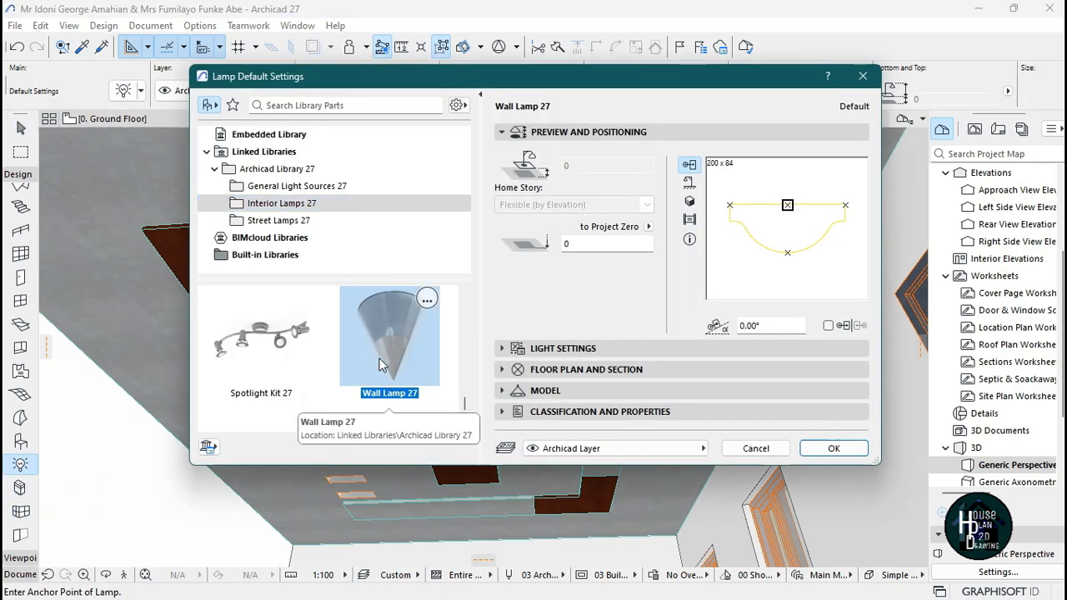
scroll(379, 364, "down", 2)
scroll(379, 366, "up", 8)
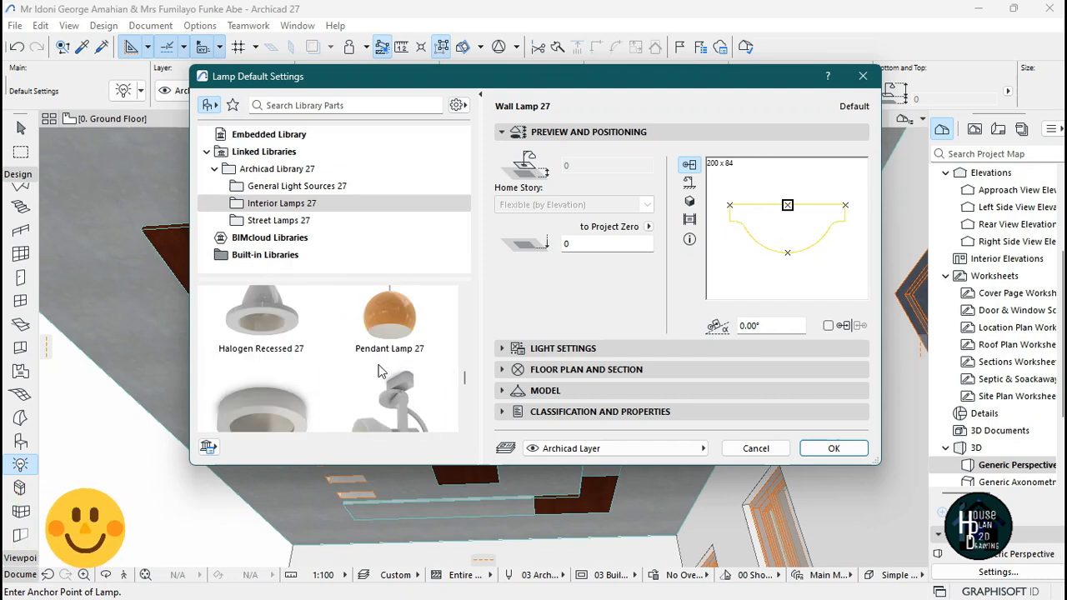
scroll(334, 367, "down", 1)
left_click(265, 360)
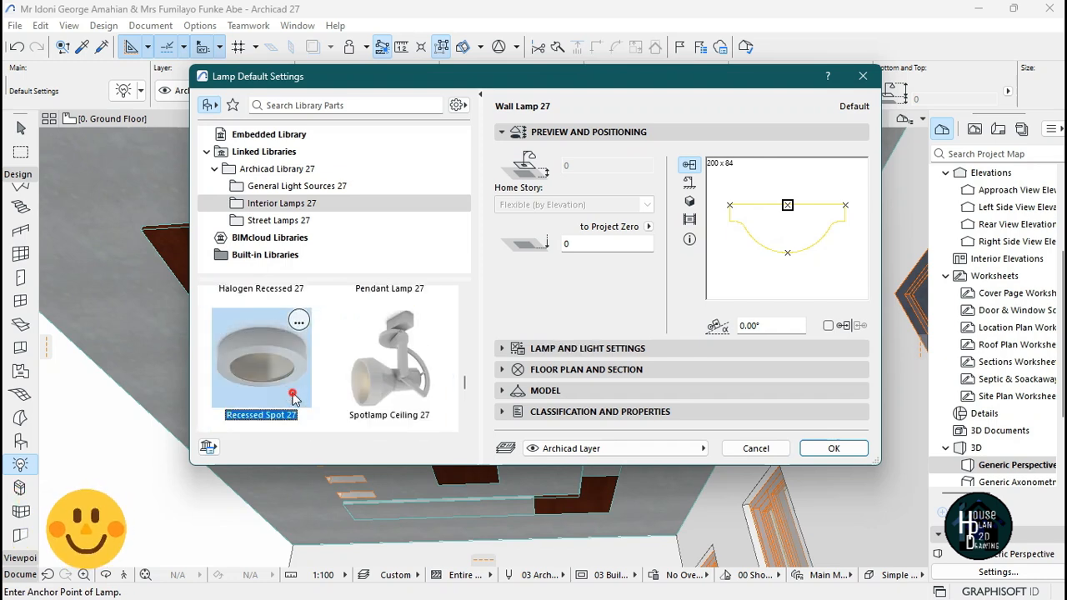
left_click(638, 350)
left_click(641, 177)
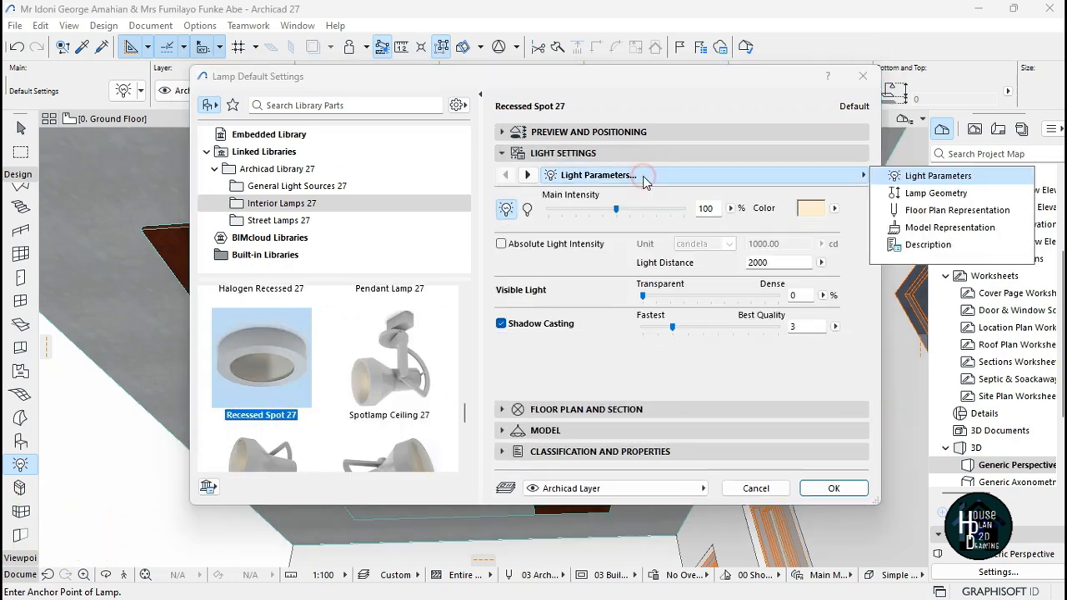
left_click(642, 176)
left_click(623, 134)
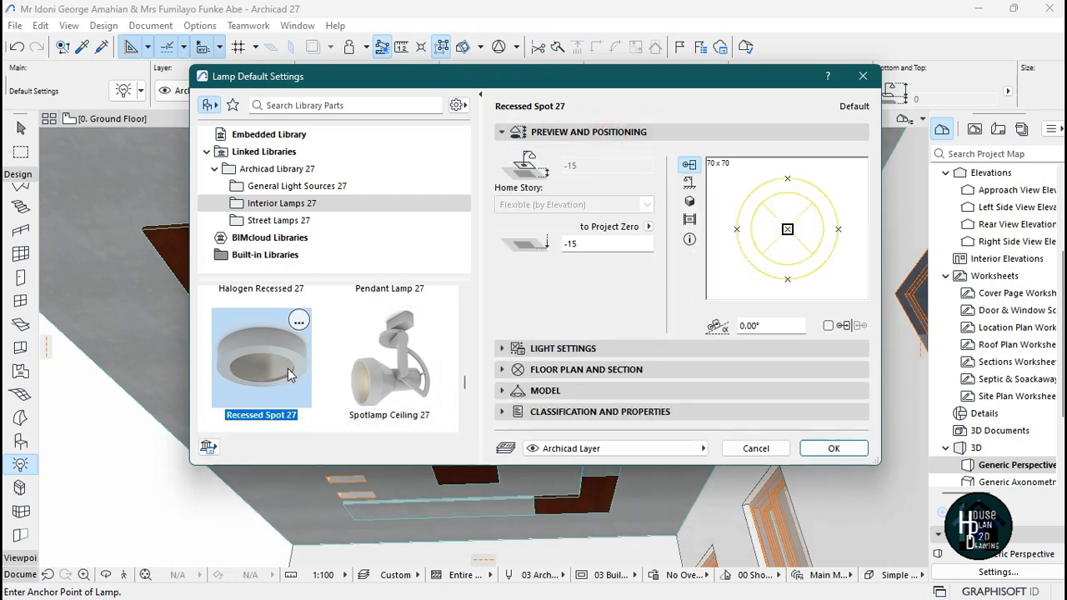
Choose Ceiling Lamp 27 from Interior Lamps 27 and set its lamp style to Type 9.
scroll(333, 375, "down", 5)
scroll(290, 379, "up", 2)
scroll(290, 379, "up", 5)
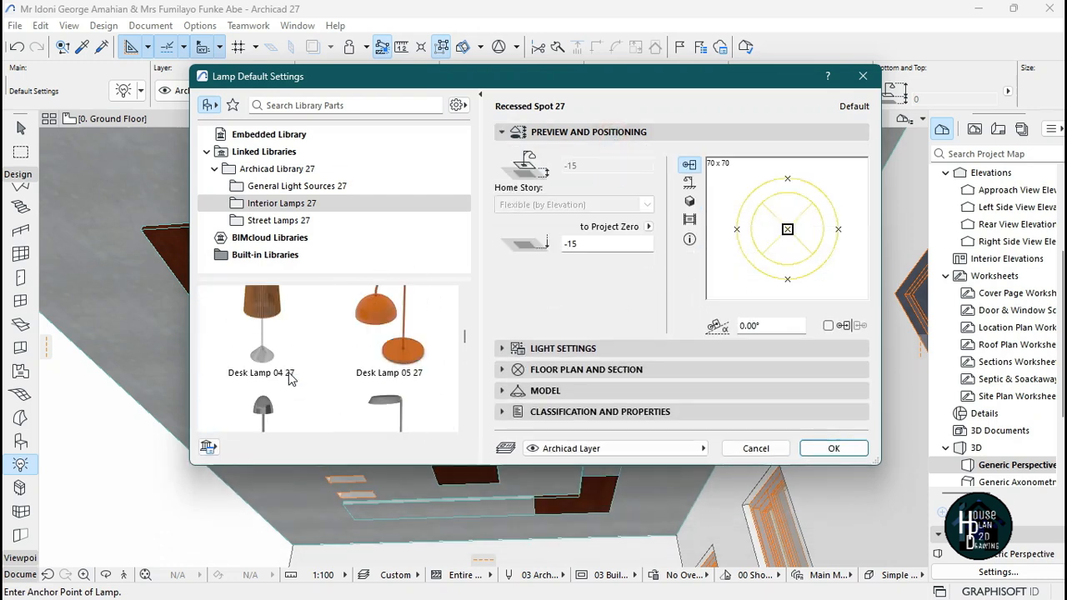
left_click(266, 344)
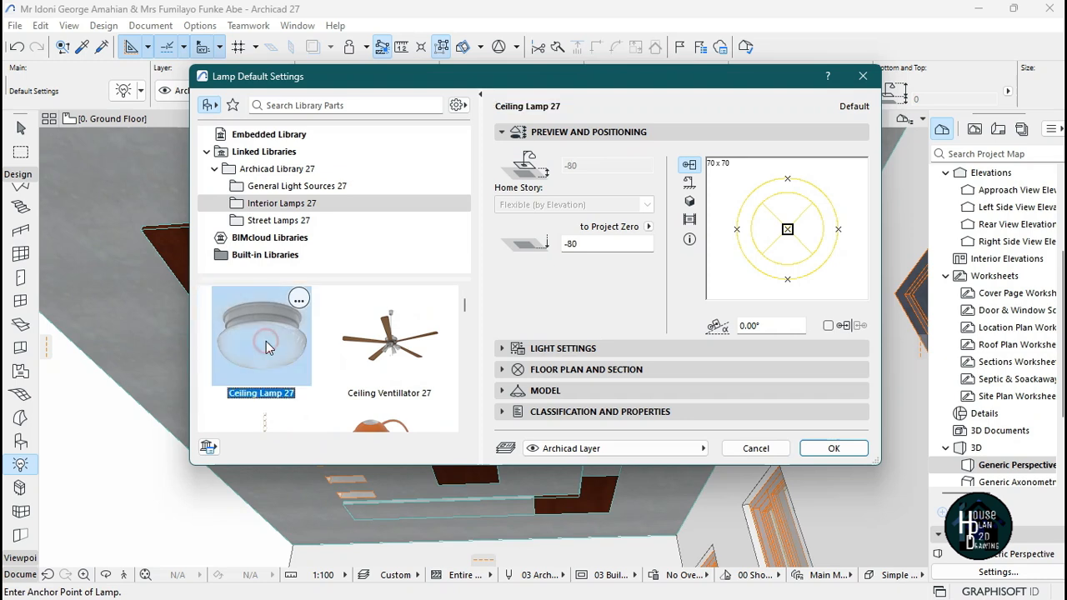
left_click(575, 349)
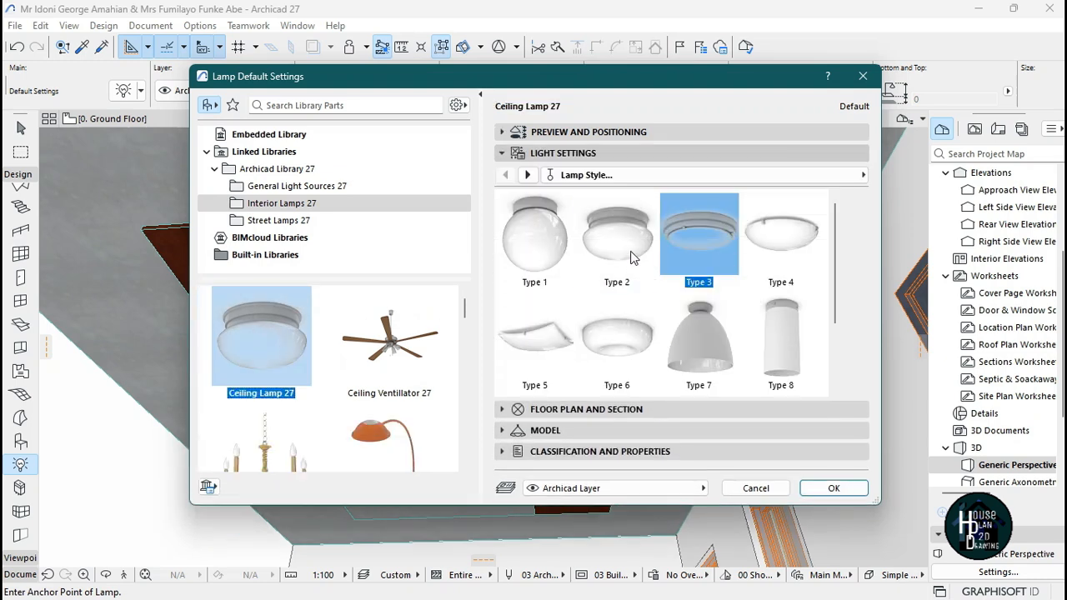
scroll(693, 329, "down", 2)
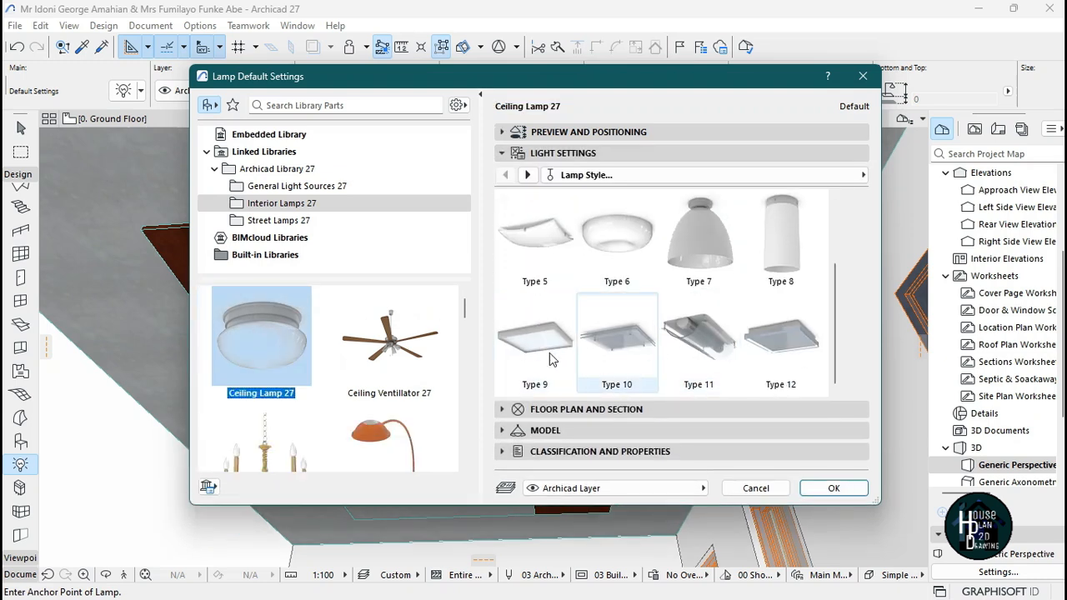
left_click(527, 332)
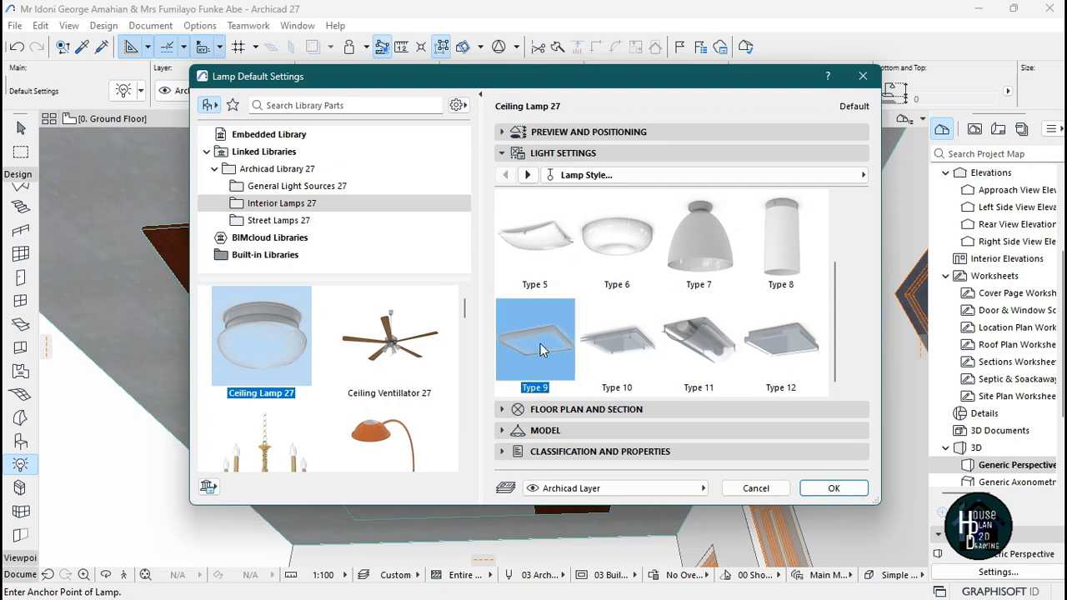
Set the ceiling lamp's Width 1 and Width 2 to 110 and place it on the upper ceiling band.
left_click(599, 133)
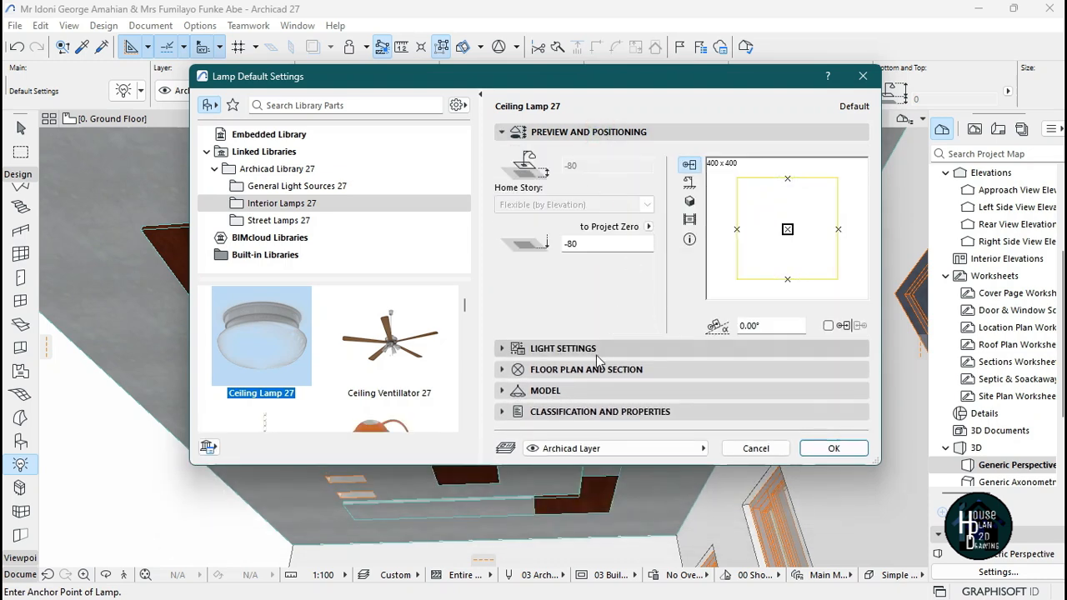
left_click(578, 349)
left_click(638, 176)
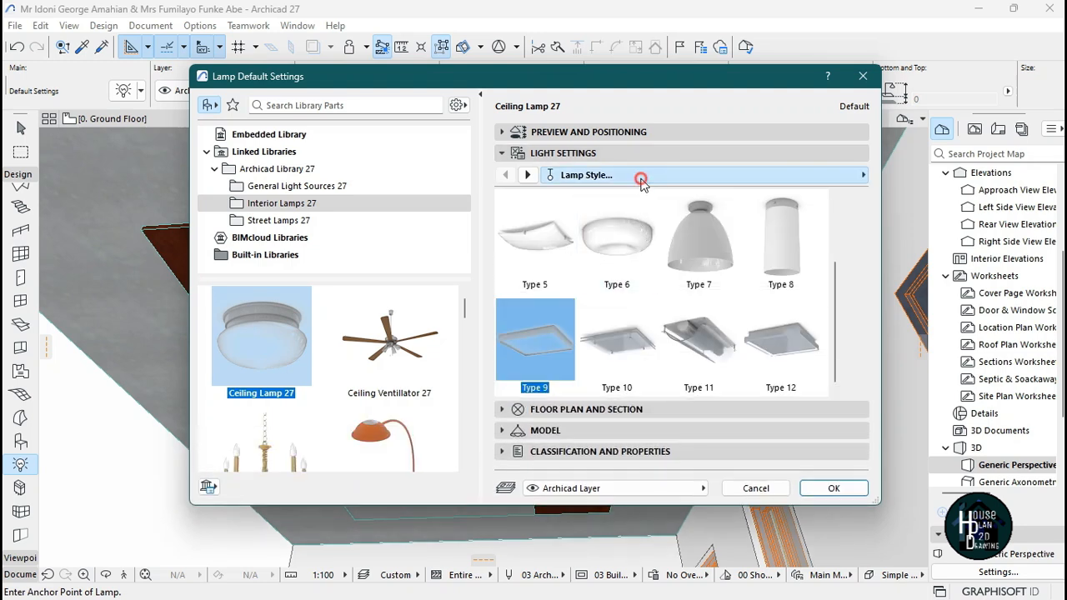
left_click(416, 194)
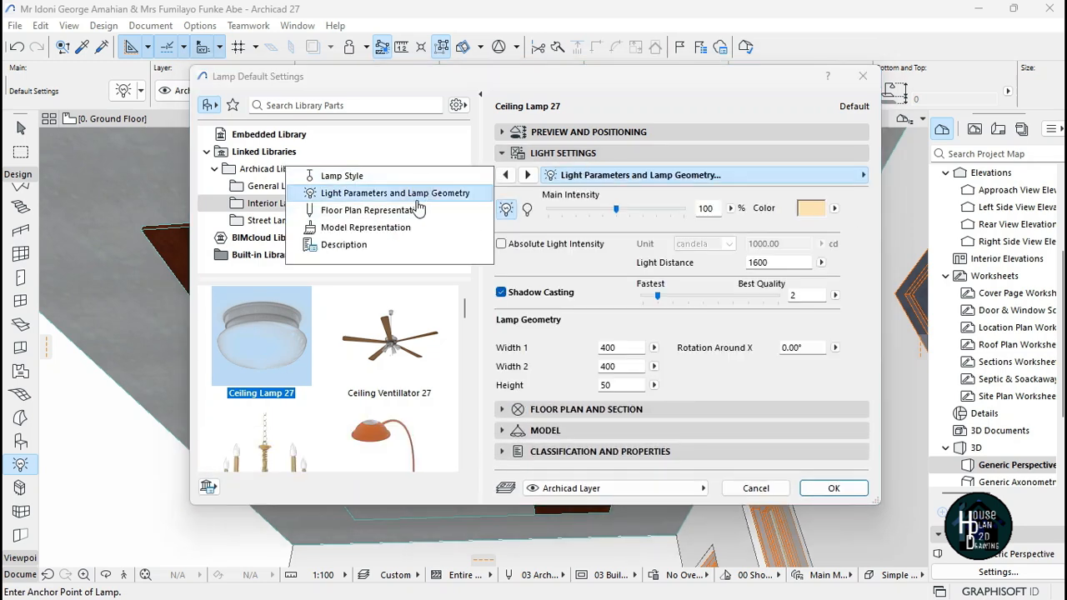
left_click(415, 210)
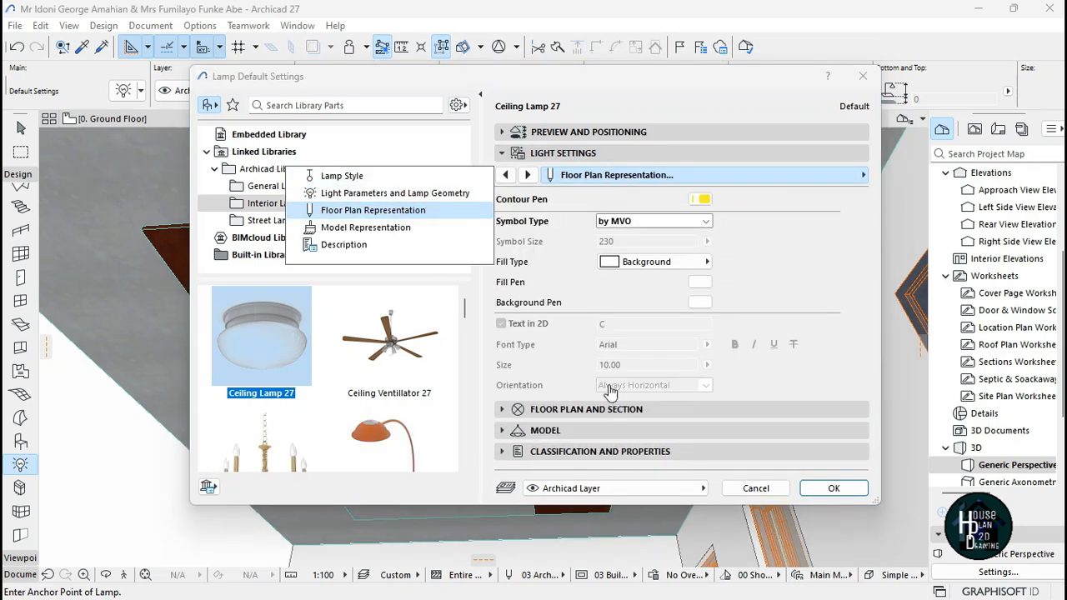
left_click(431, 200)
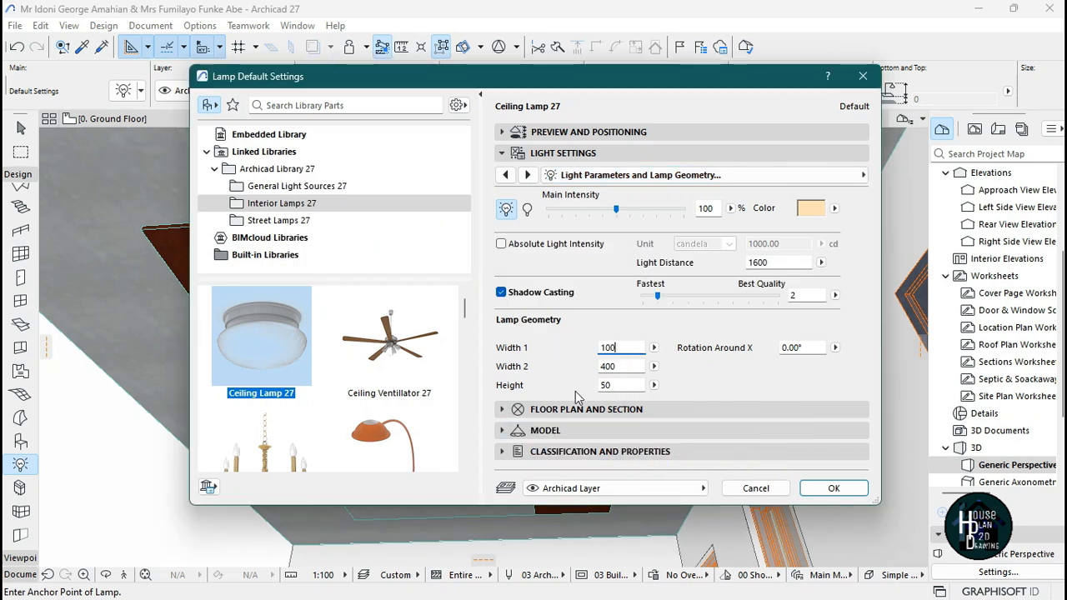
left_click(621, 374)
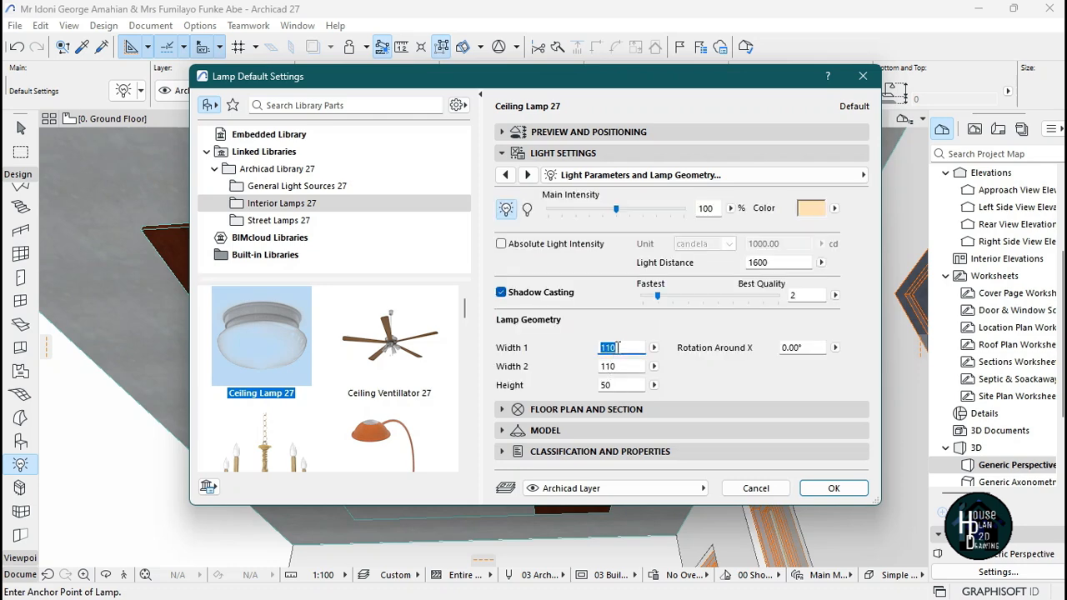
left_click(834, 489)
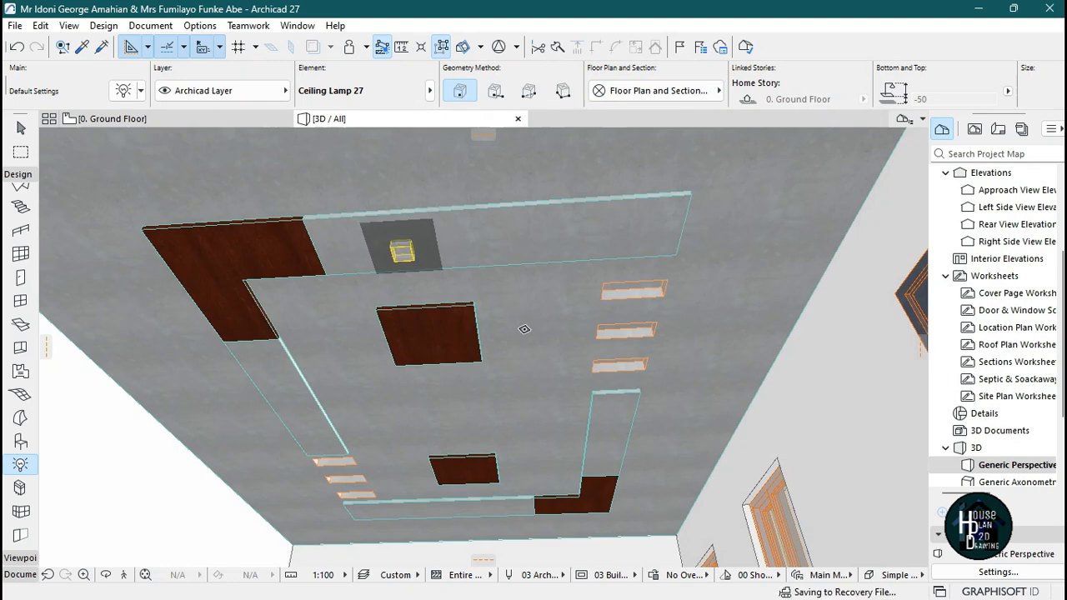
key("Escape")
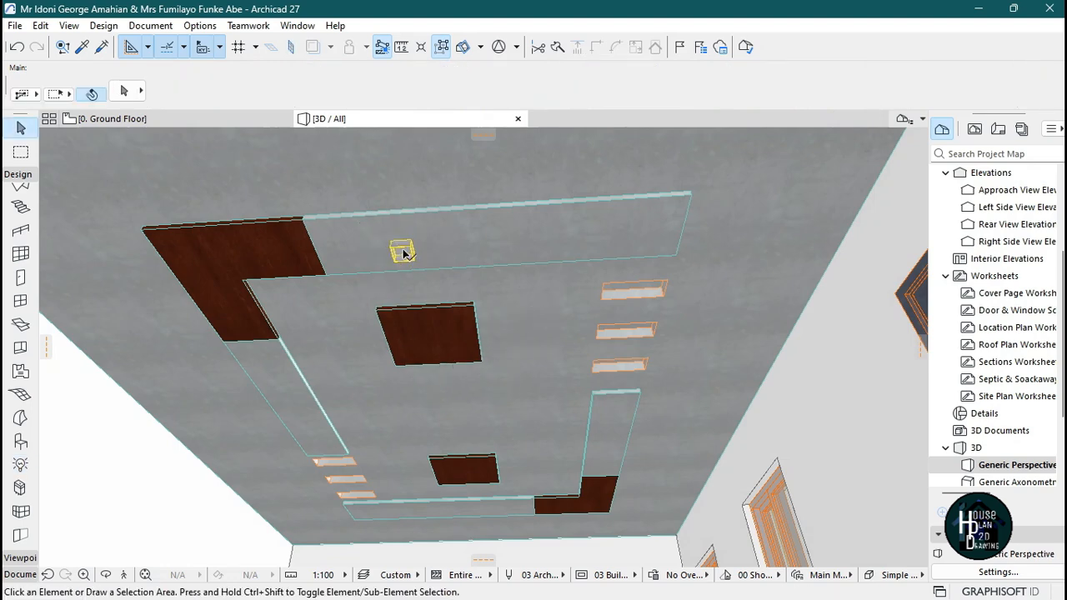
Select the placed ceiling lamp and set its height to 25.
left_click(126, 575)
key("Up")
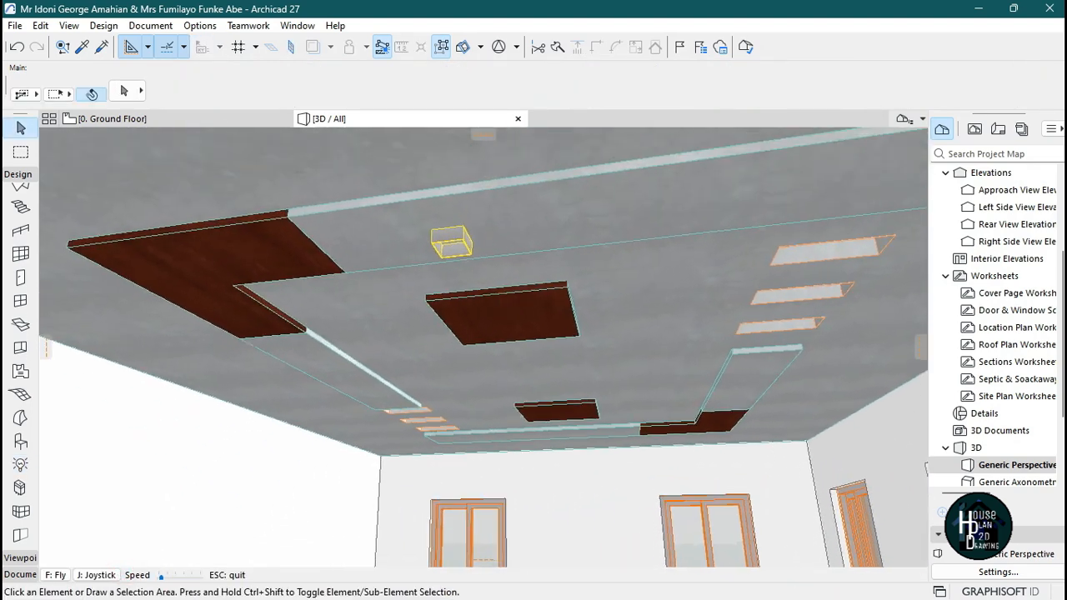
key("Escape")
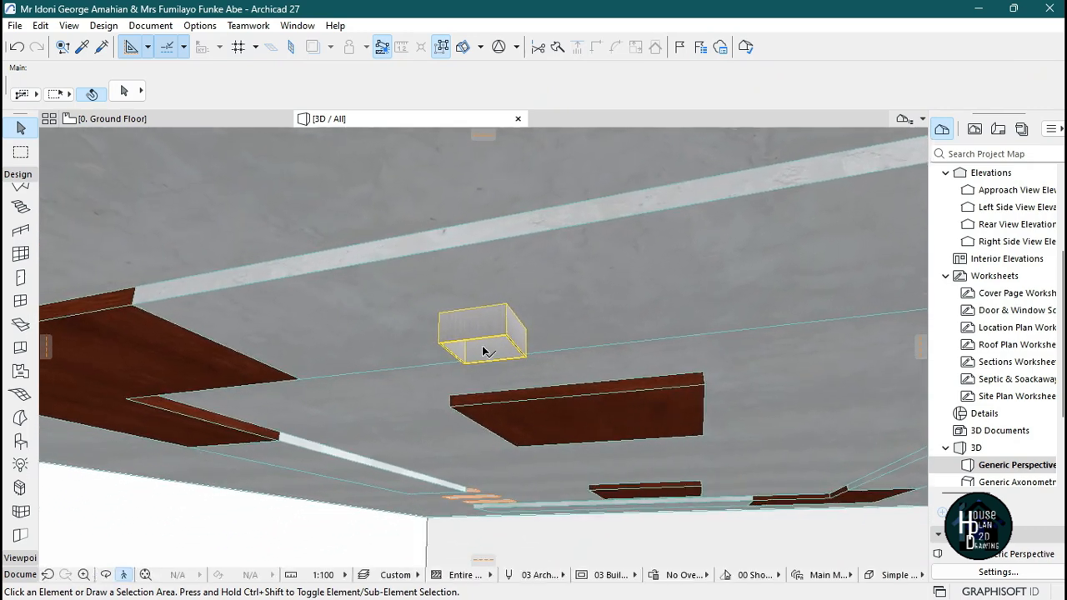
left_click(487, 328)
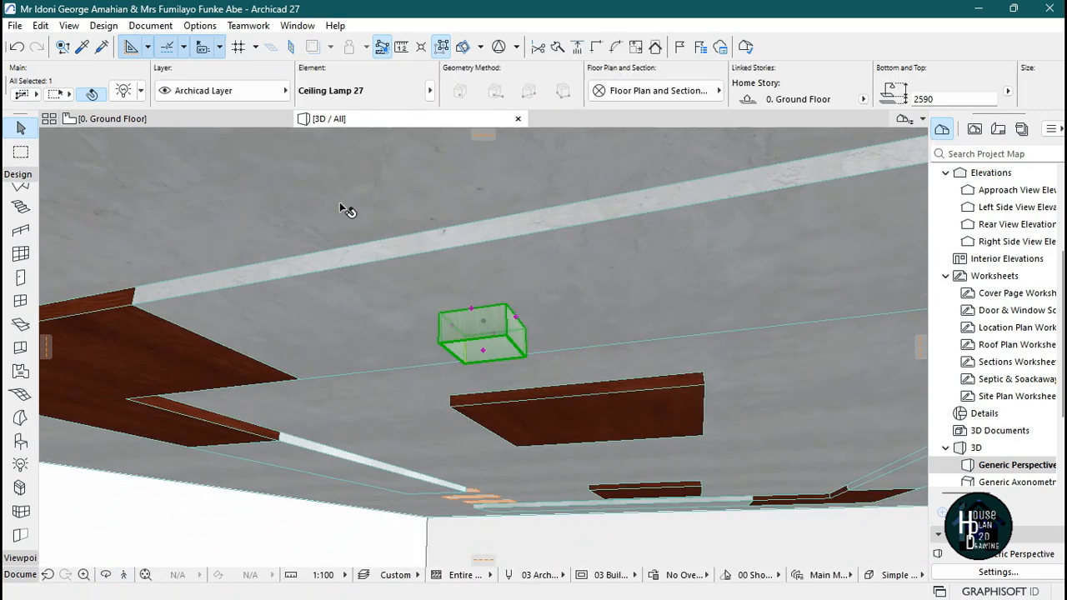
key("Escape")
left_click(487, 323)
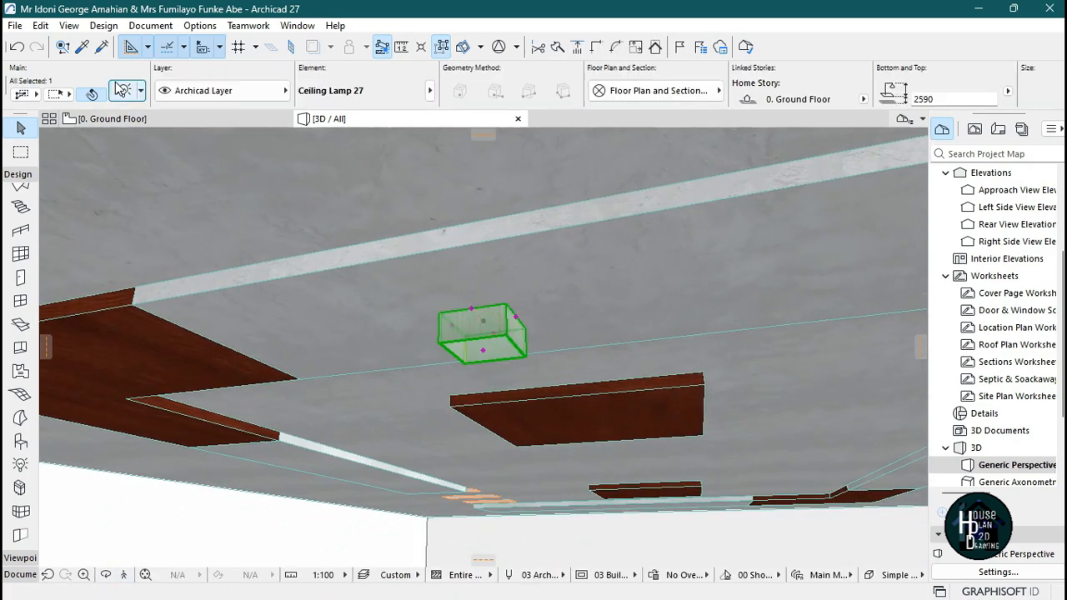
key("ctrl+t")
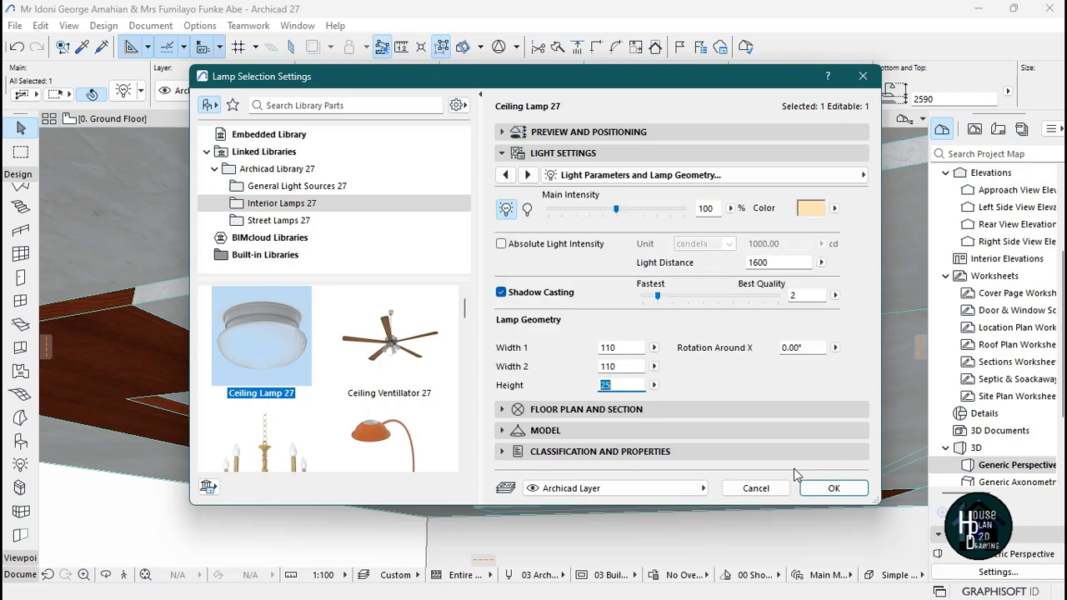
left_click(818, 488)
key("Escape")
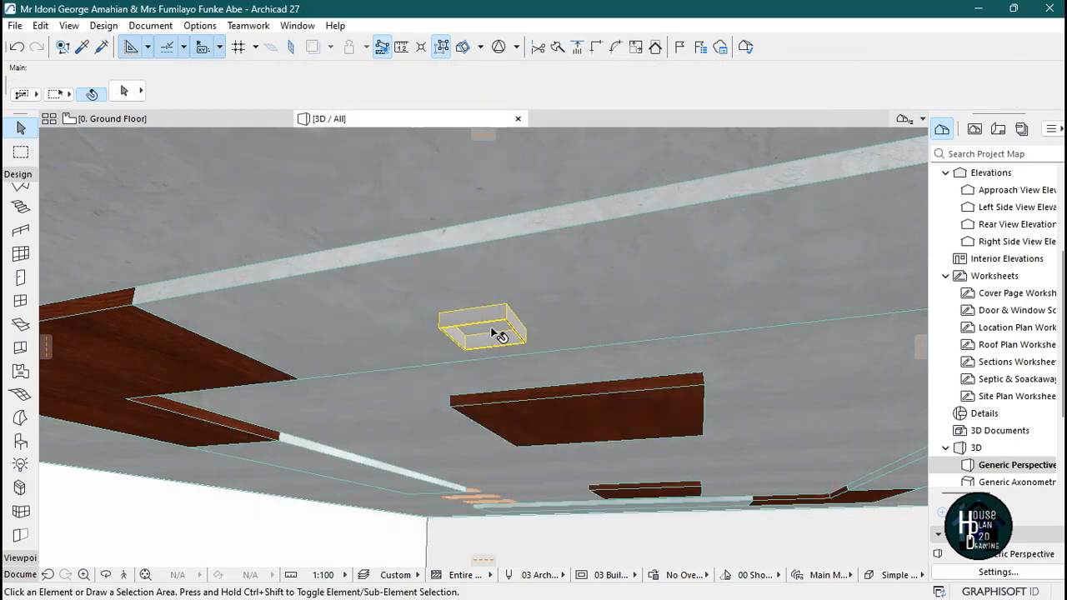
Inspect the lamp in the 3D view and compare the ceiling with the reference image.
left_click(143, 574)
key("Down")
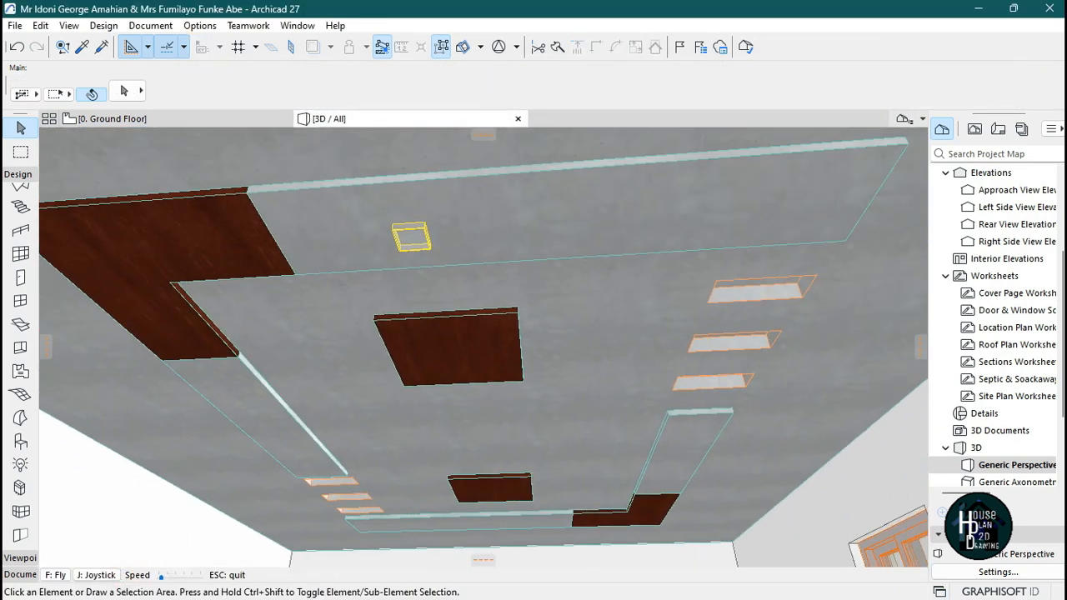
key("Escape")
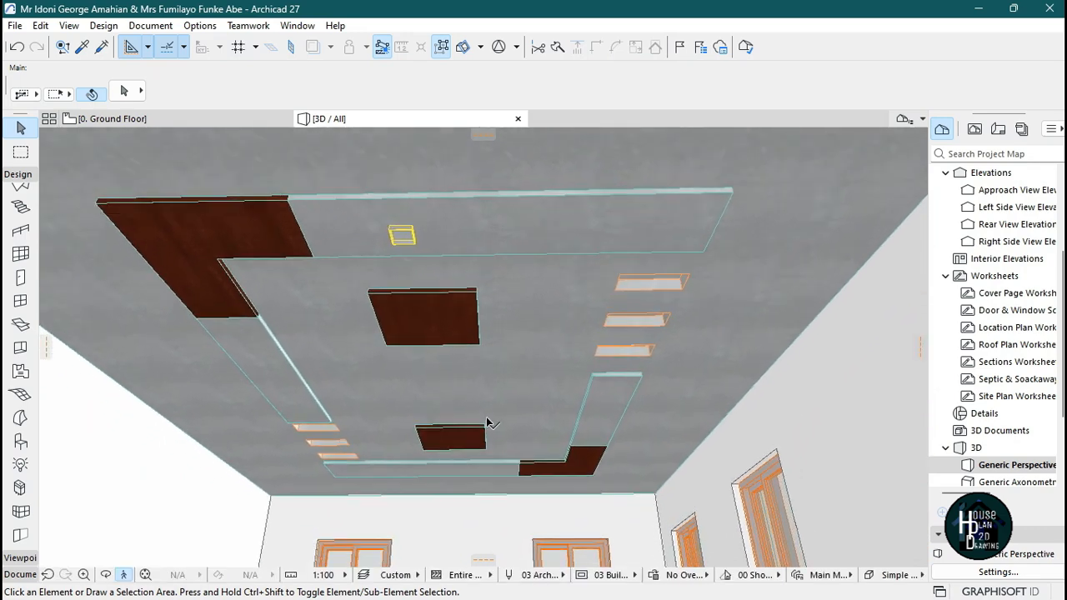
left_click(727, 583)
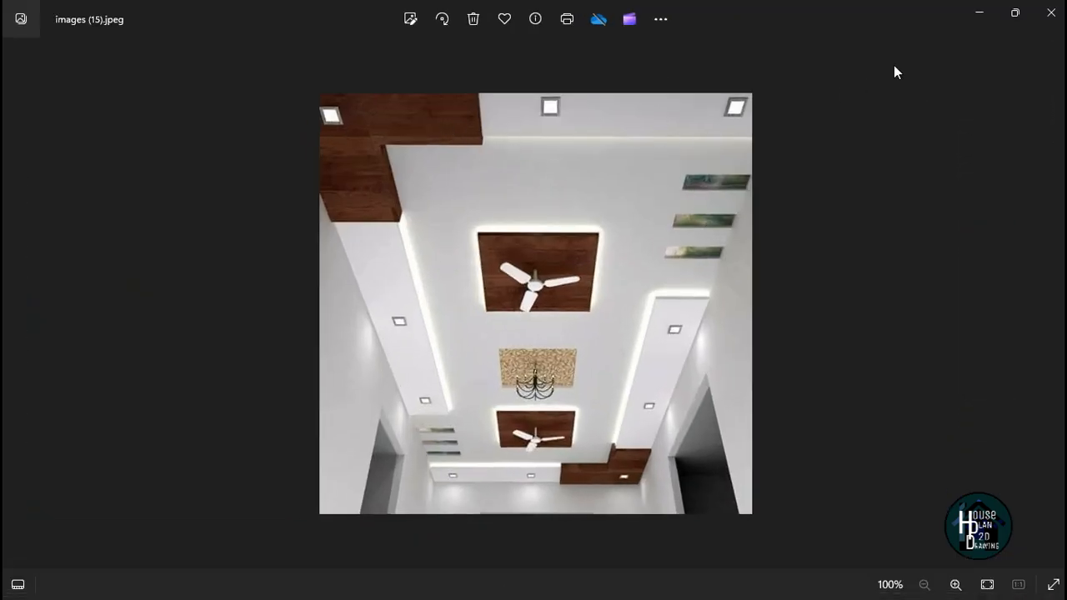
left_click(978, 17)
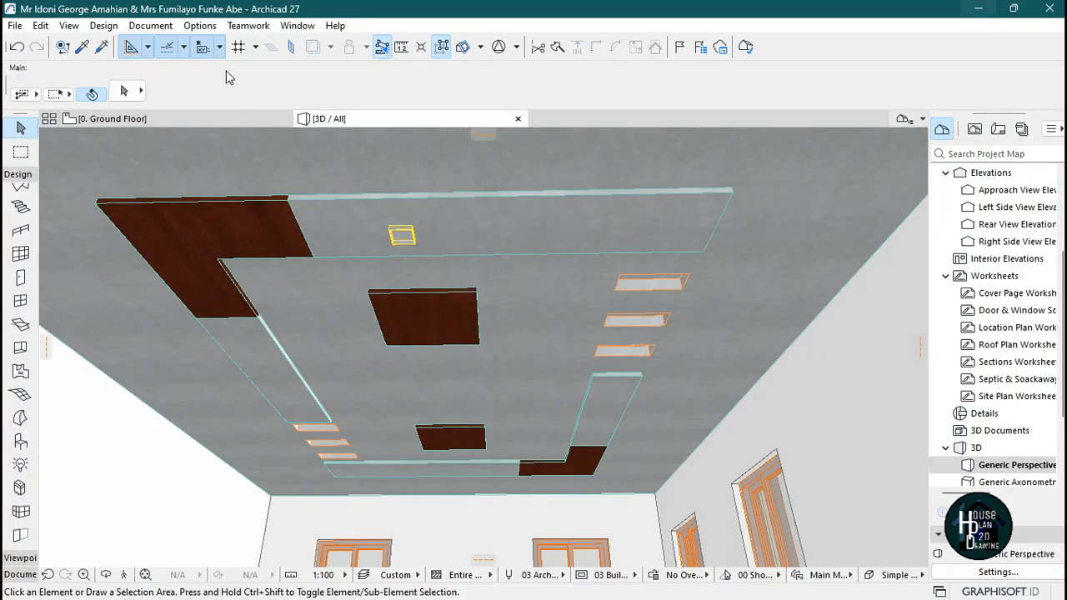
Switch to the ground floor plan and copy the ceiling lamp 960 straight up along the left ceiling band.
left_click(224, 118)
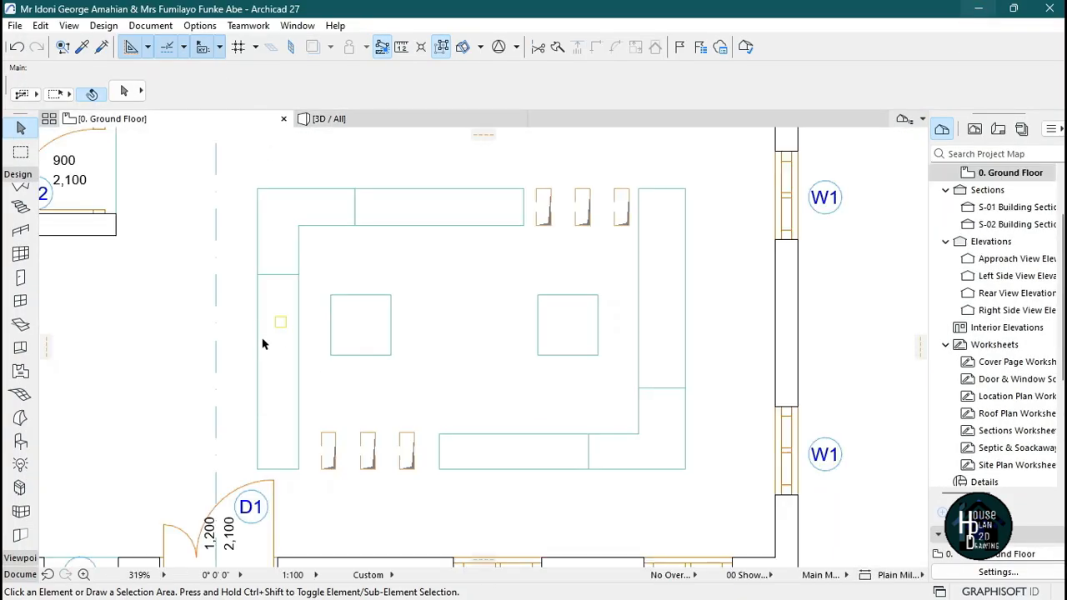
scroll(262, 344, "up", 5)
scroll(388, 369, "down", 3)
scroll(381, 390, "up", 4)
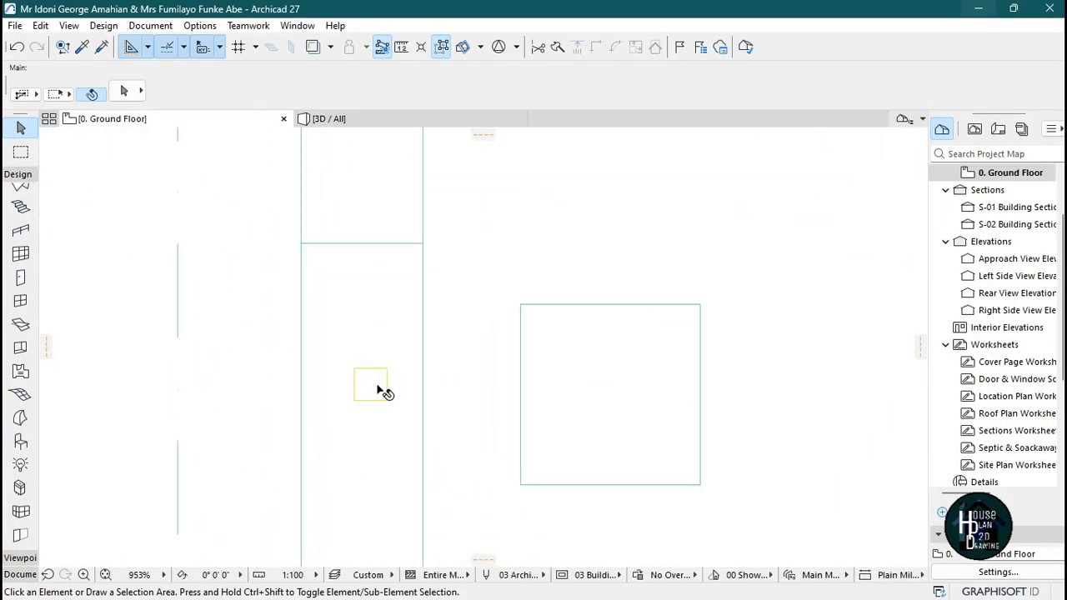
left_click(363, 398)
scroll(309, 389, "up", 3)
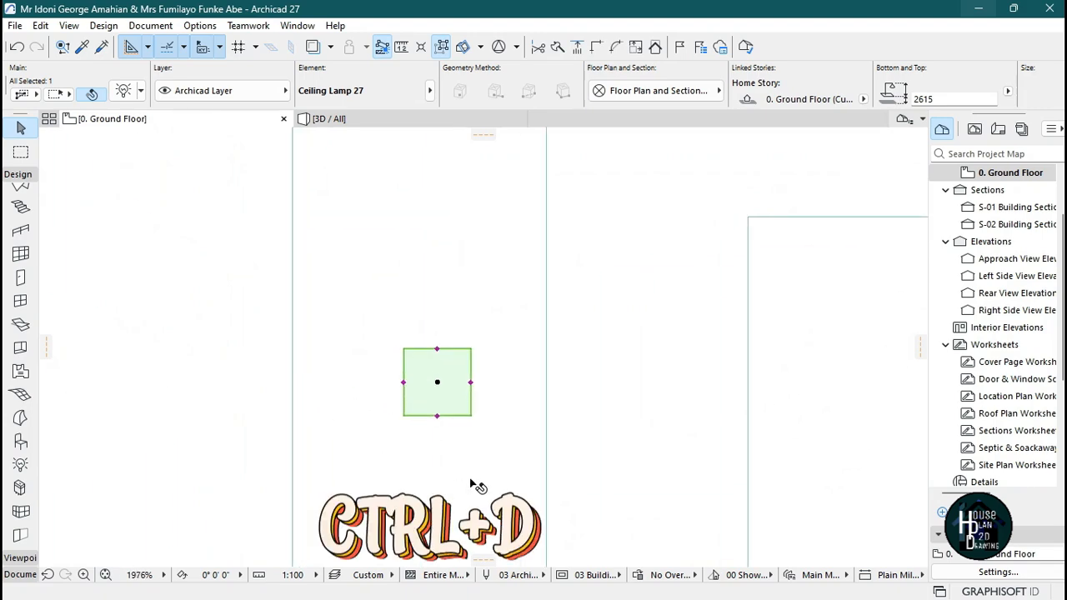
left_click(471, 479)
left_click(445, 479)
scroll(441, 389, "down", 5)
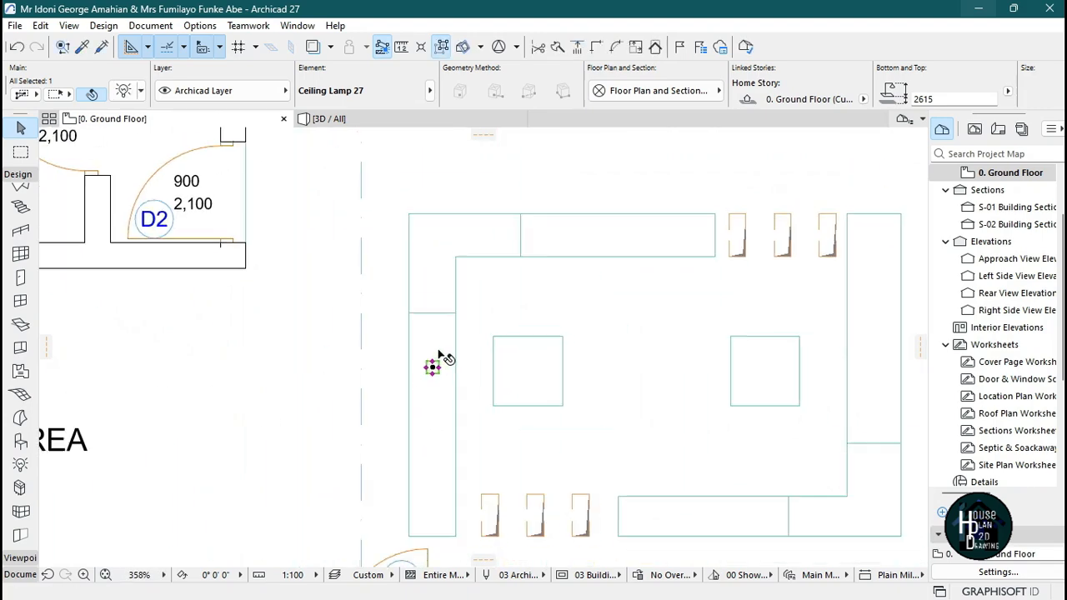
scroll(430, 365, "down", 1)
scroll(426, 361, "up", 6)
scroll(429, 395, "down", 3)
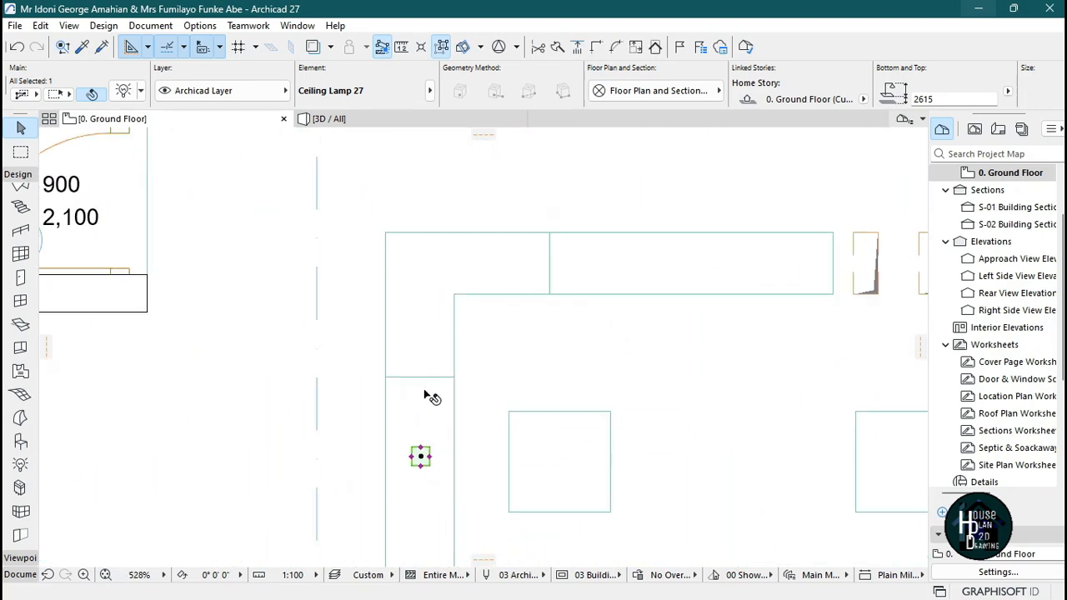
key("ctrl+shift+d")
left_click(421, 433)
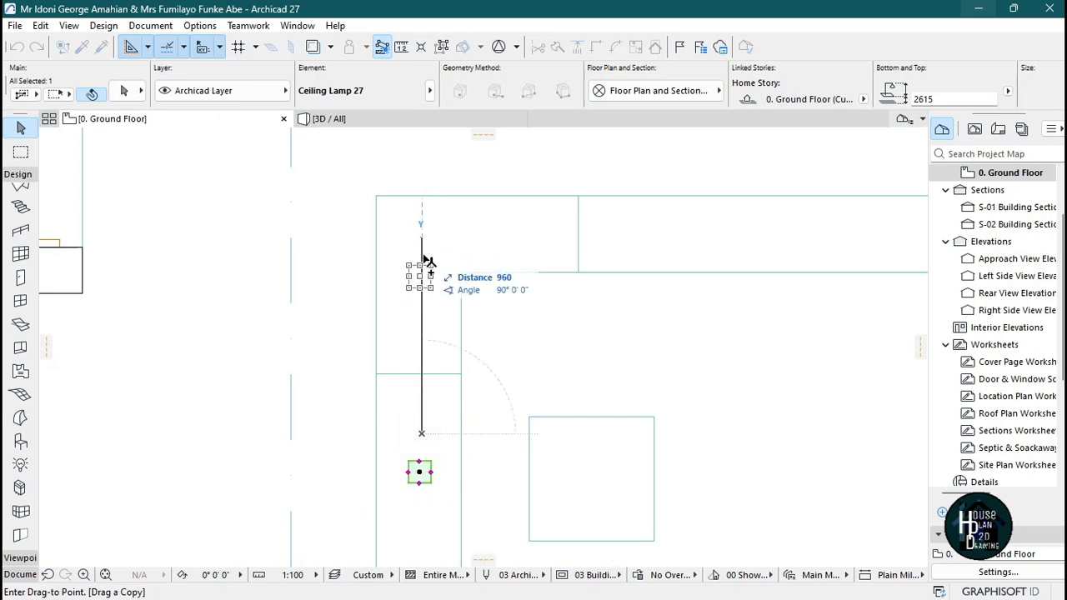
left_click(422, 256)
Copy the ceiling lamp 500 down to the lower part of the left ceiling band.
scroll(431, 233, "down", 3)
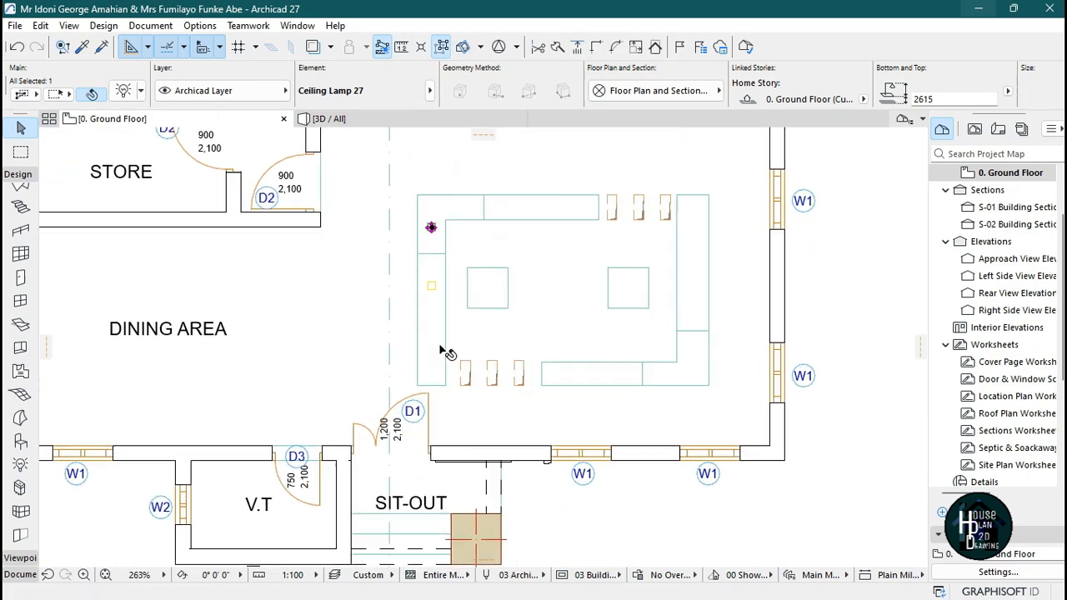
scroll(429, 254, "up", 2)
key("ctrl+shift+d")
left_click(431, 291)
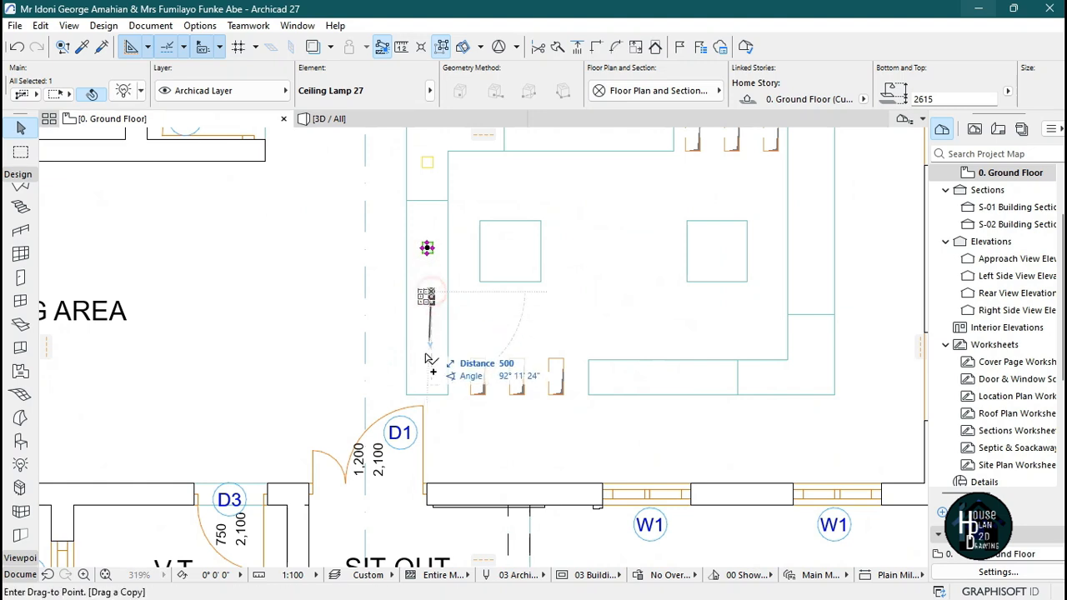
left_click(431, 404)
Copy the three left-band lamps 3885 horizontally to the right ceiling band.
scroll(428, 158, "up", 3)
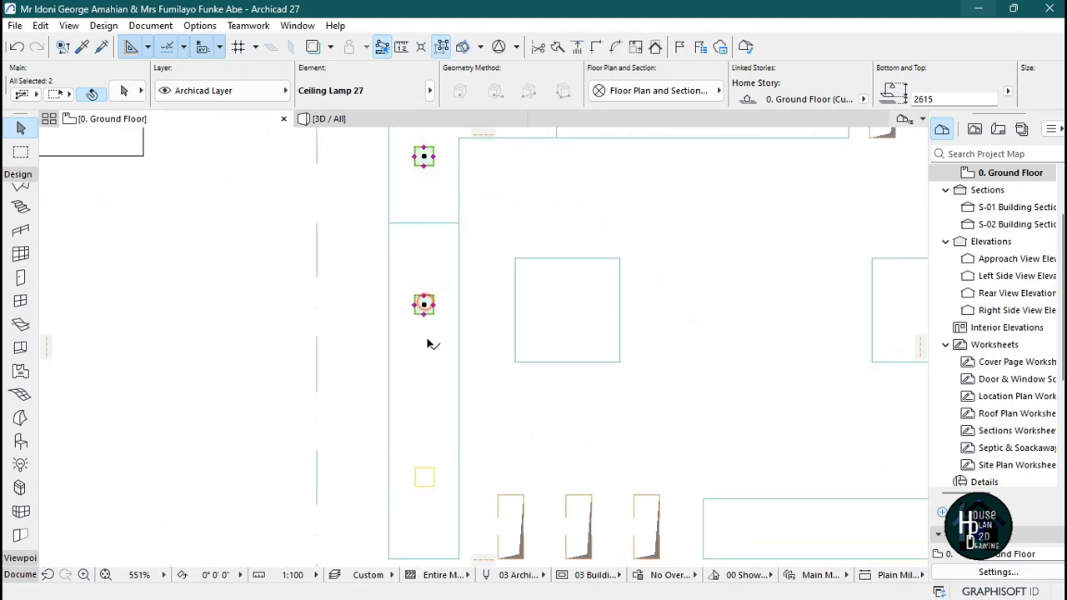
key("ctrl+shift+d")
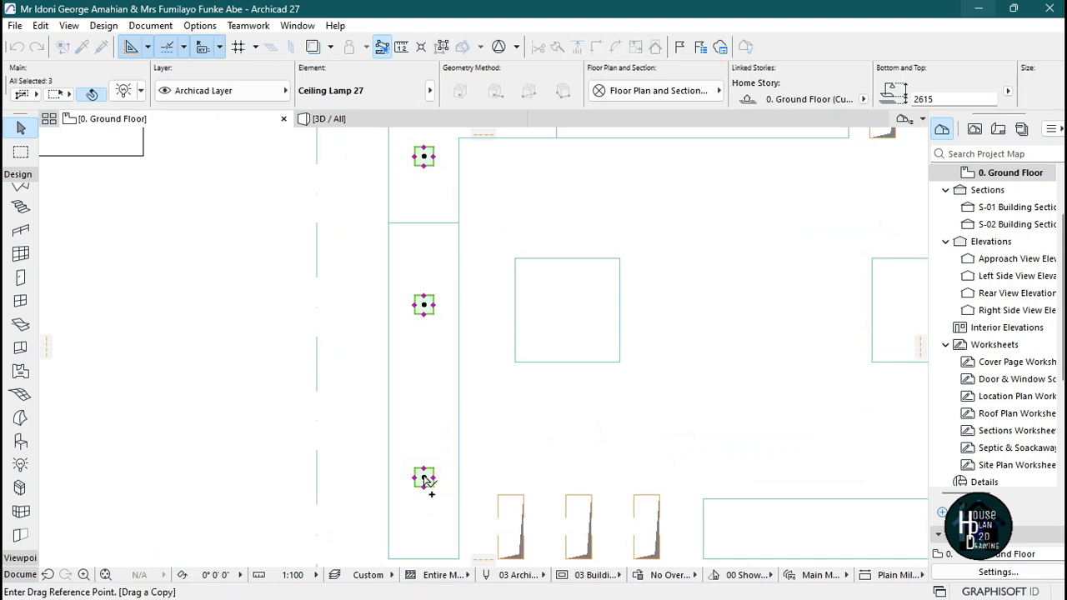
left_click(424, 479)
scroll(424, 479, "down", 6)
scroll(631, 501, "up", 6)
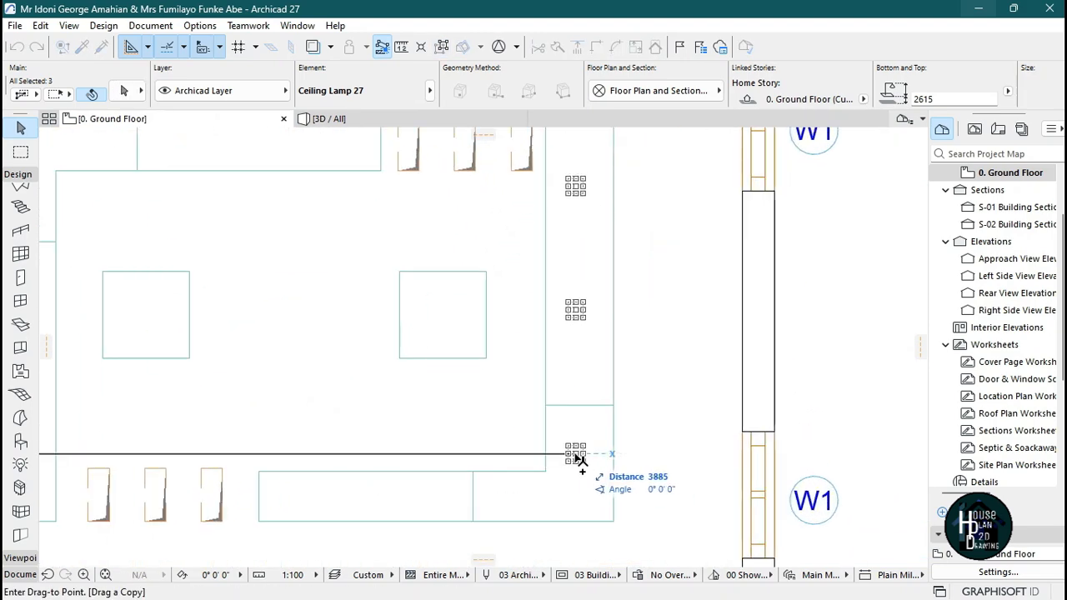
left_click(581, 459)
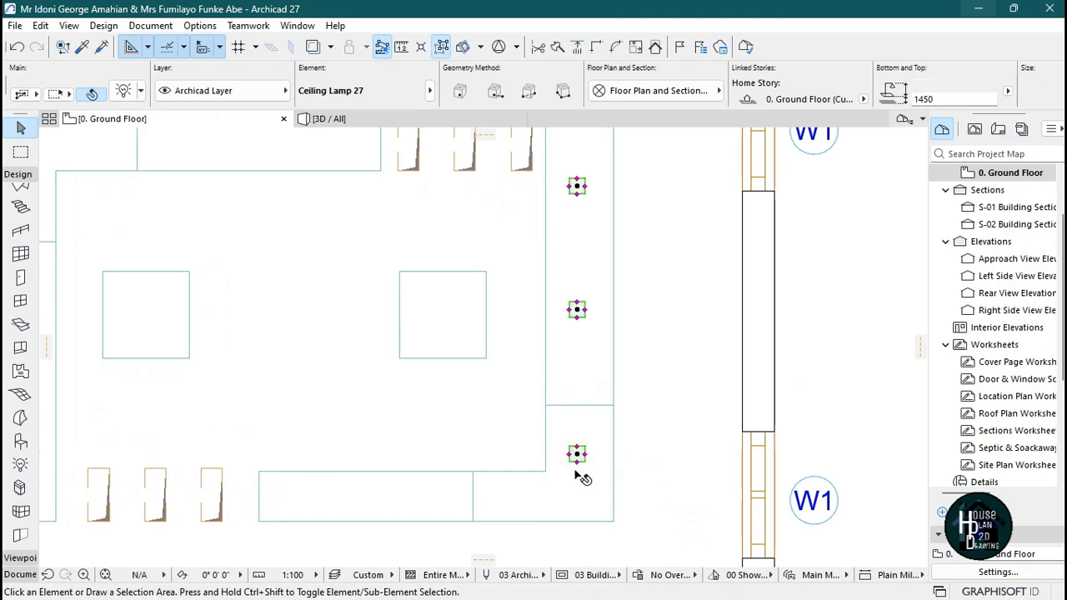
Copy the lowest right-band lamp 1910 onto the bottom ceiling band.
scroll(584, 473, "up", 3)
left_click(580, 435)
key("ctrl+shift+d")
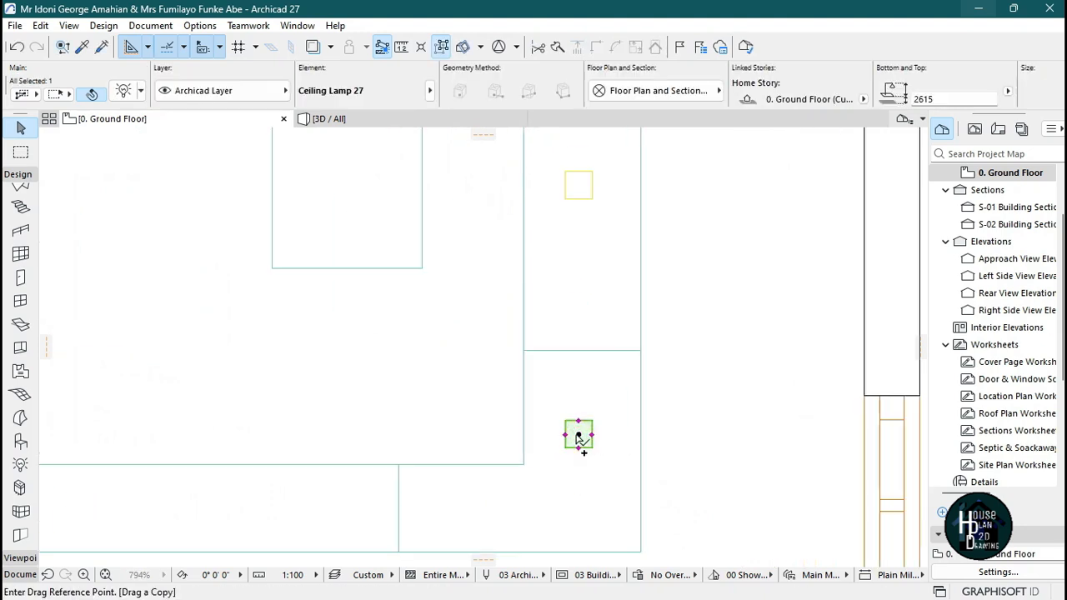
scroll(581, 435, "down", 3)
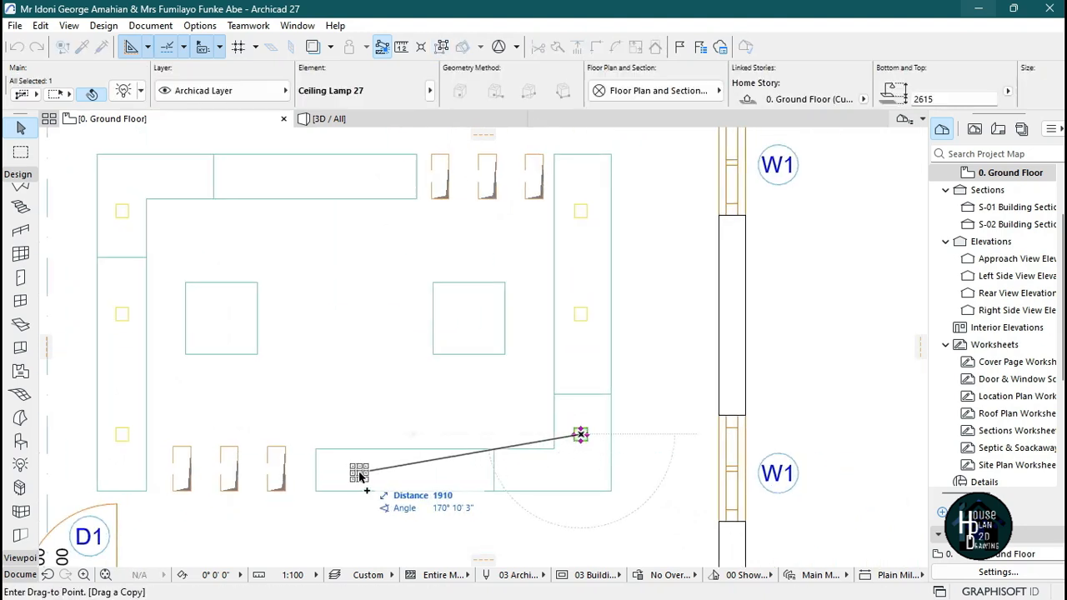
left_click(357, 471)
Copy the bottom-band lamp 995 to the right along the same band.
scroll(375, 488, "up", 2)
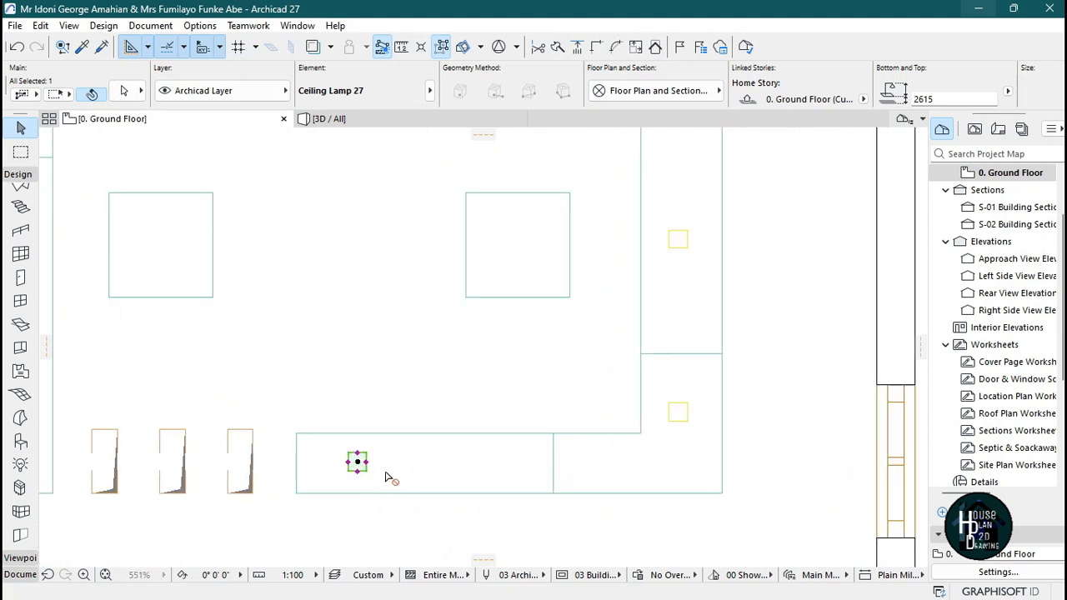
key("ctrl+shift+d")
left_click(385, 473)
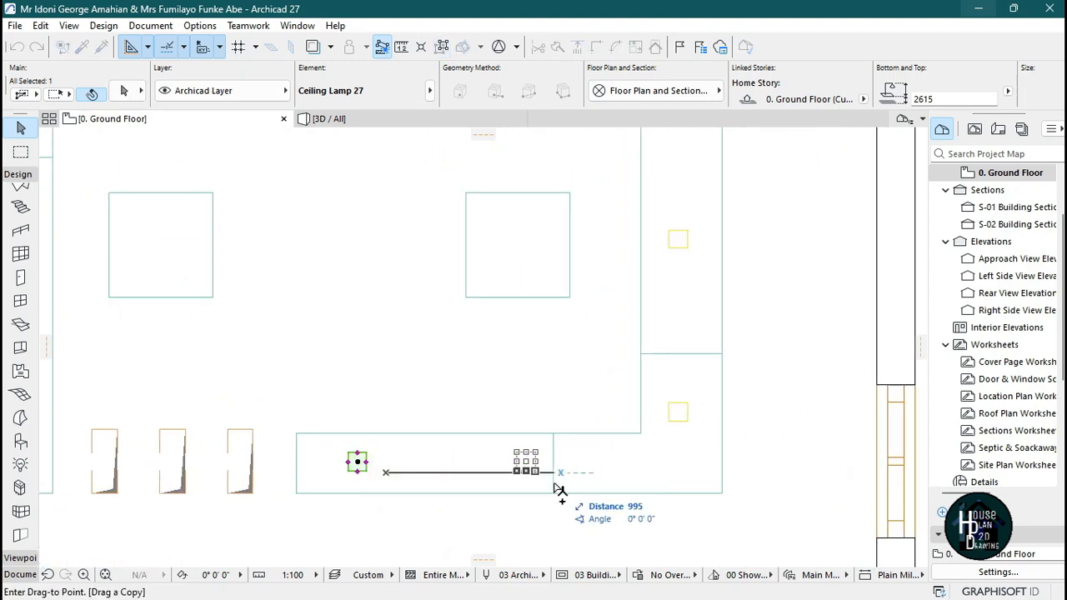
left_click(554, 489)
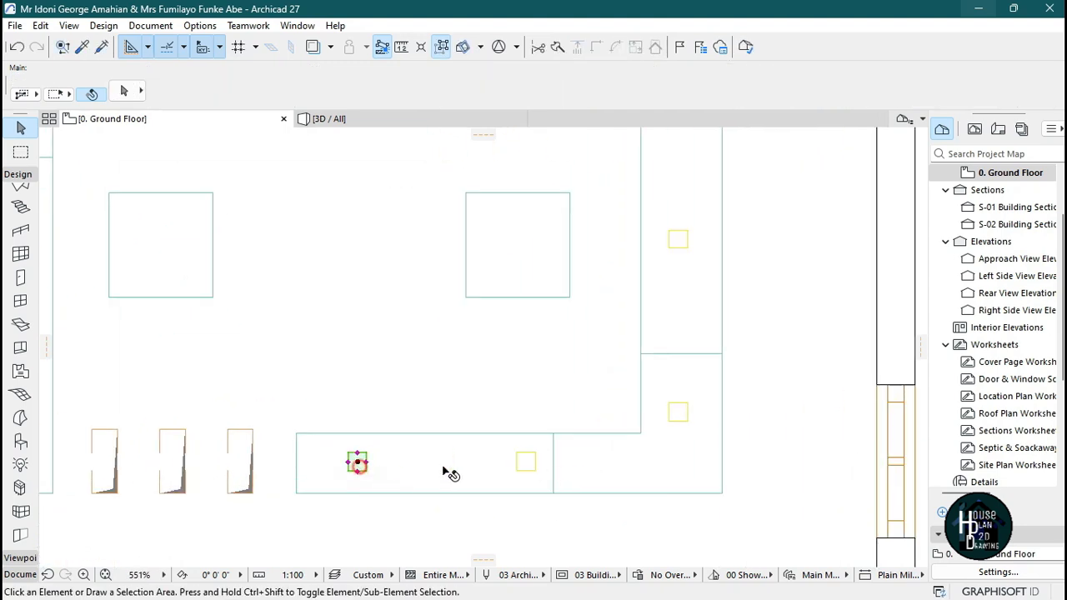
Copy the two bottom-band lamps 2625 up onto the top ceiling band.
key("ctrl+shift+d")
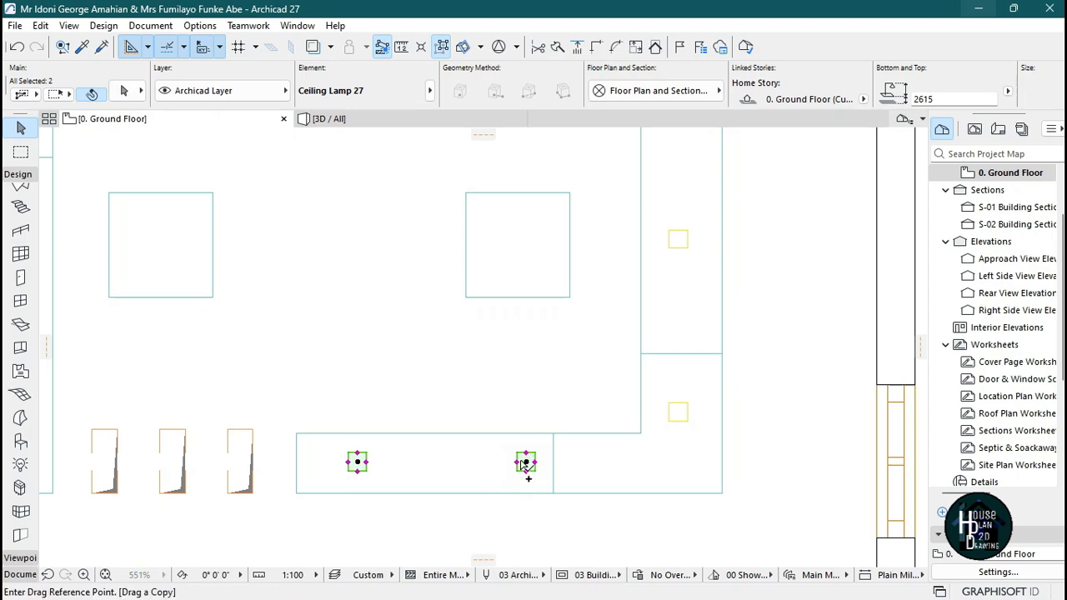
left_click(525, 463)
scroll(453, 389, "down", 5)
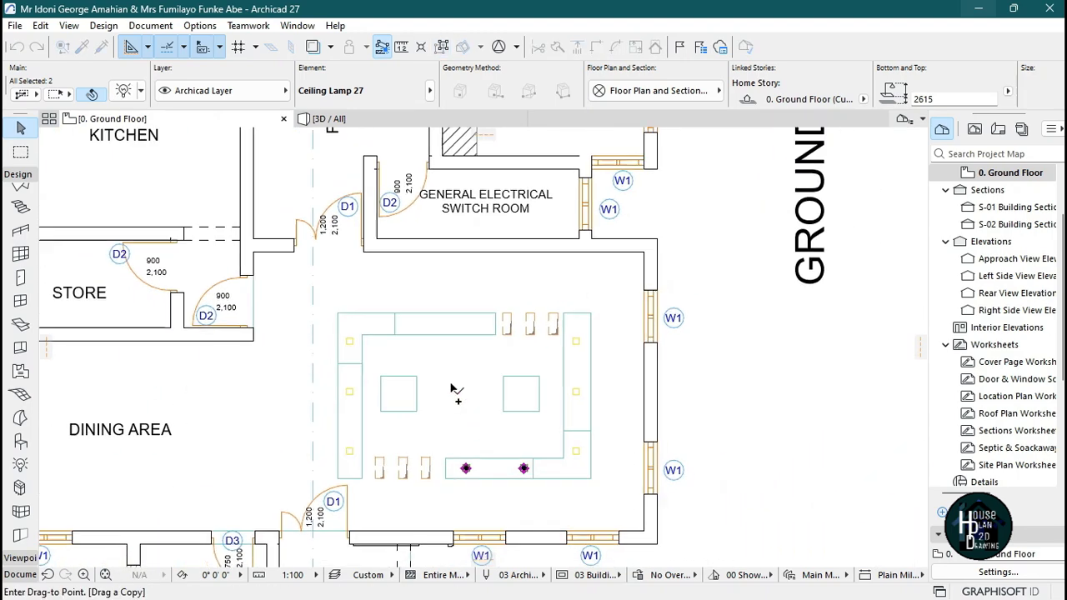
scroll(483, 316, "up", 5)
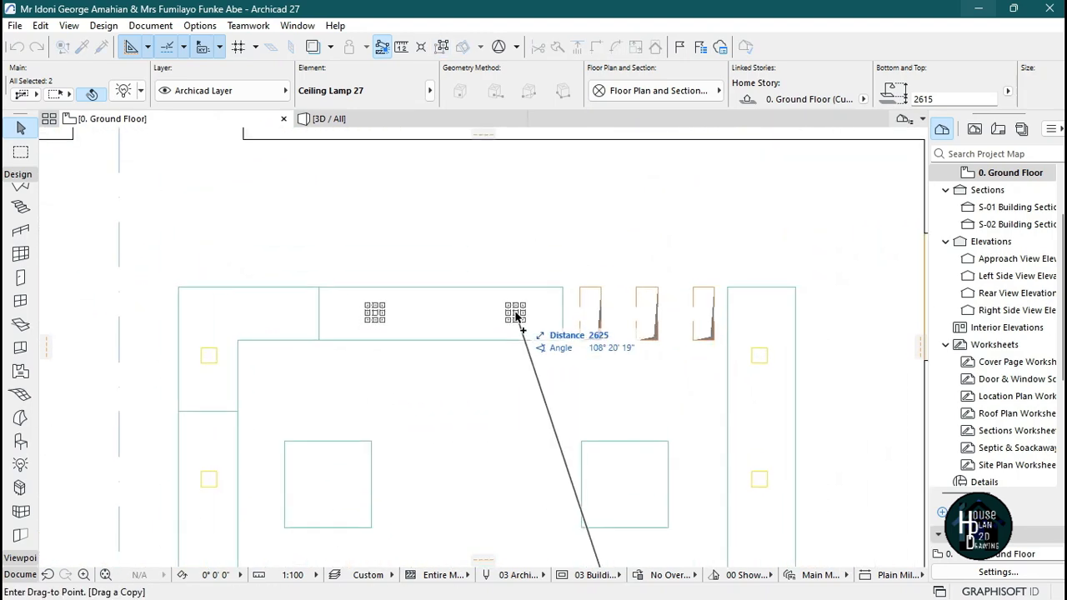
left_click(515, 315)
Inspect the distributed ceiling lamps in the 3D view.
scroll(533, 291, "down", 4)
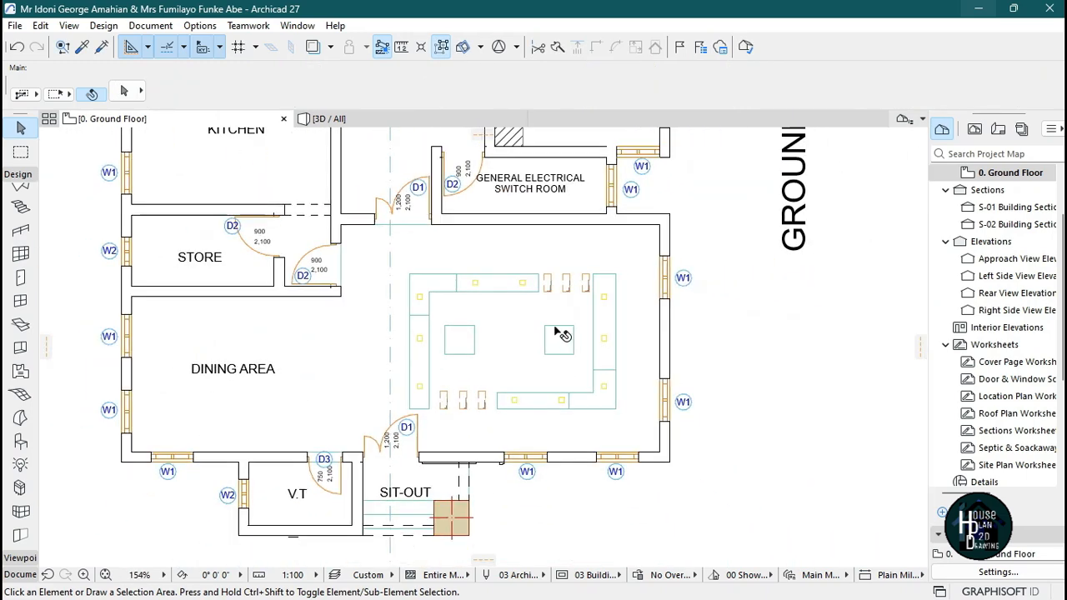
scroll(563, 335, "up", 2)
left_click(425, 120)
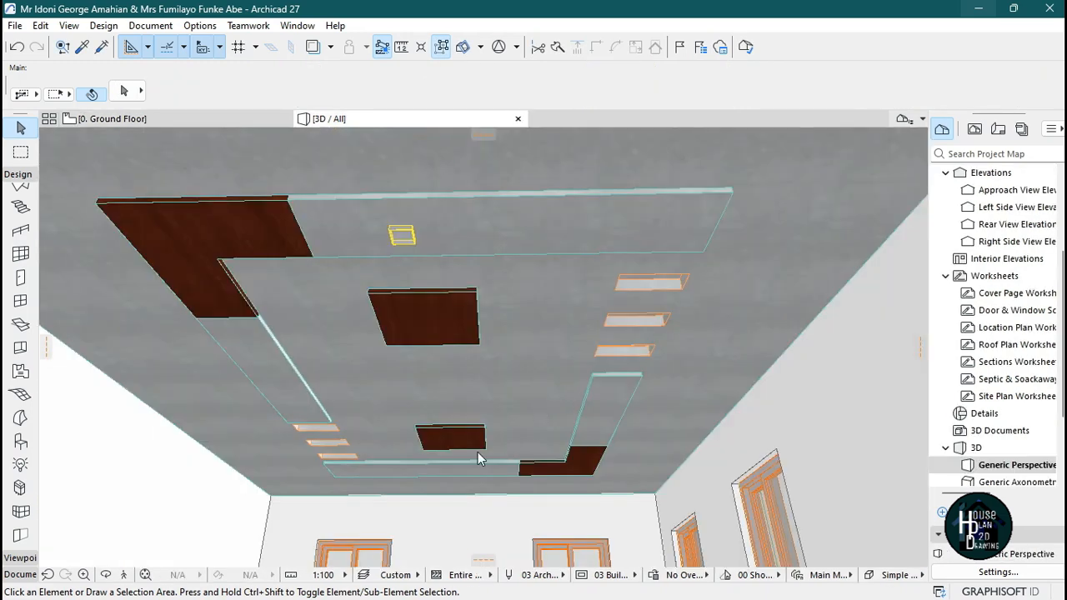
left_click(125, 574)
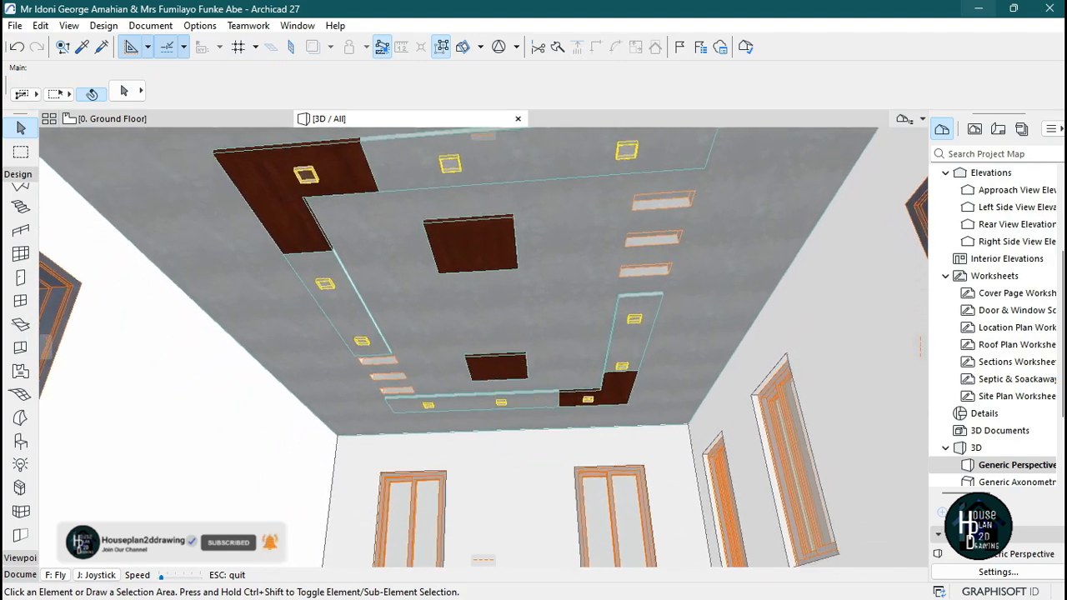
key("Down")
key("Up")
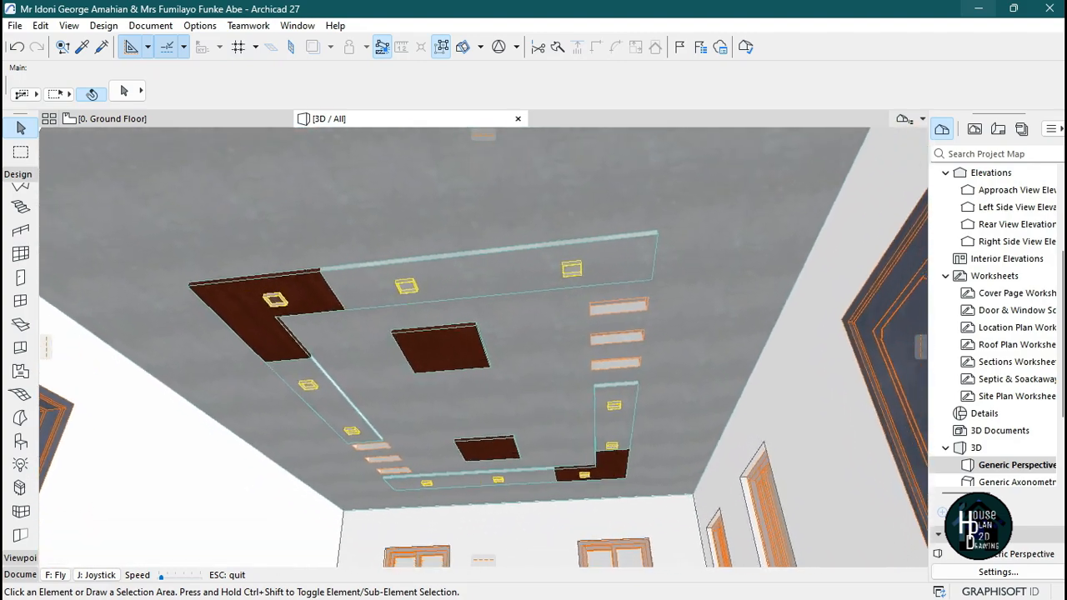
key("Escape")
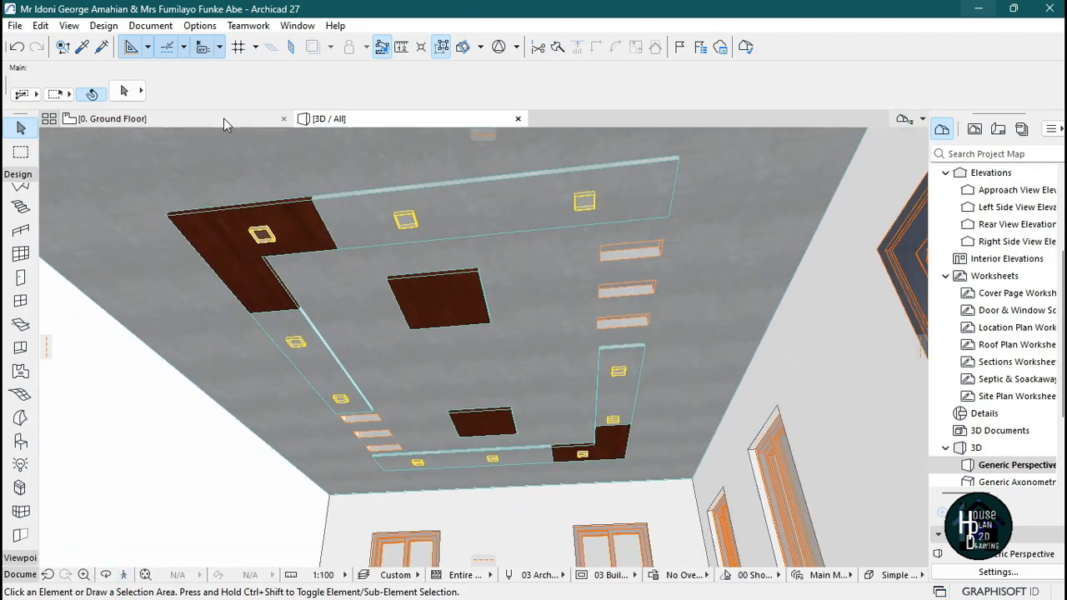
Copy the right central square ceiling slab 990 to the left in the floor plan.
left_click(223, 119)
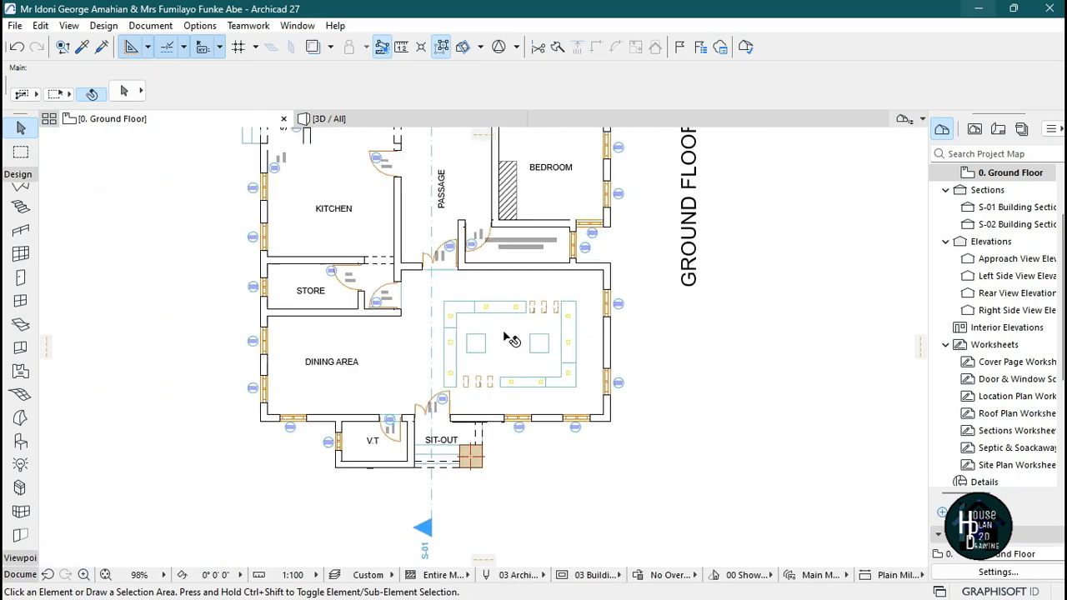
scroll(542, 354, "up", 5)
left_click(610, 344)
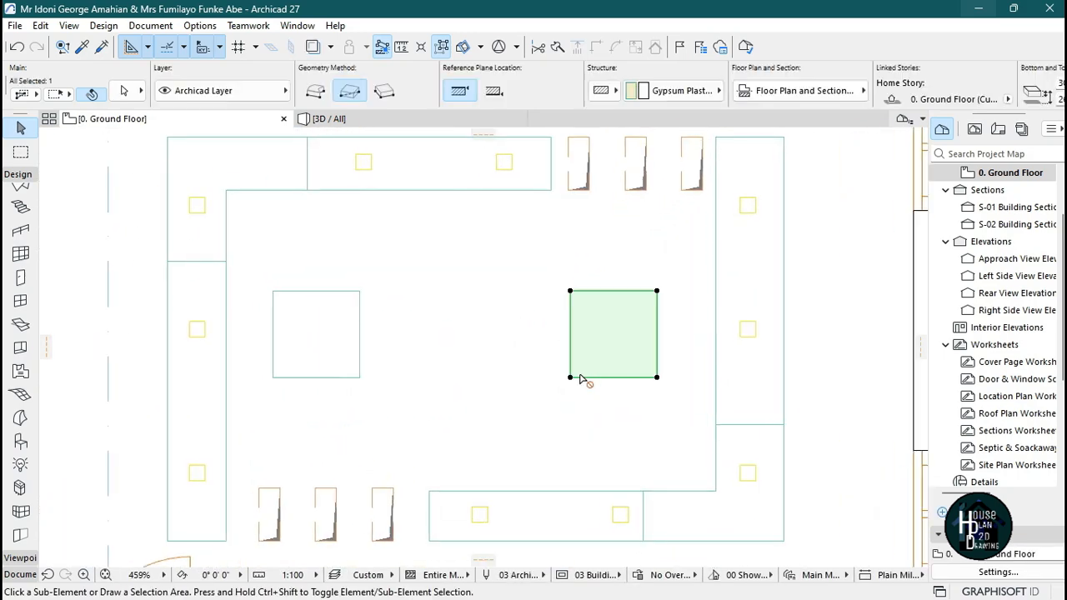
key("ctrl+shift+d")
left_click(608, 330)
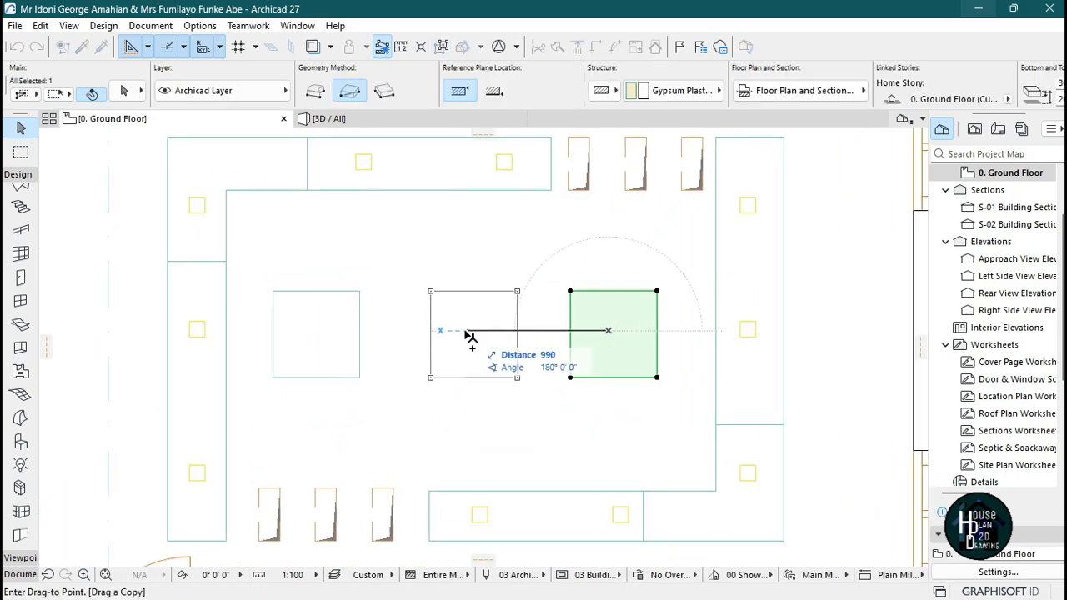
left_click(461, 331)
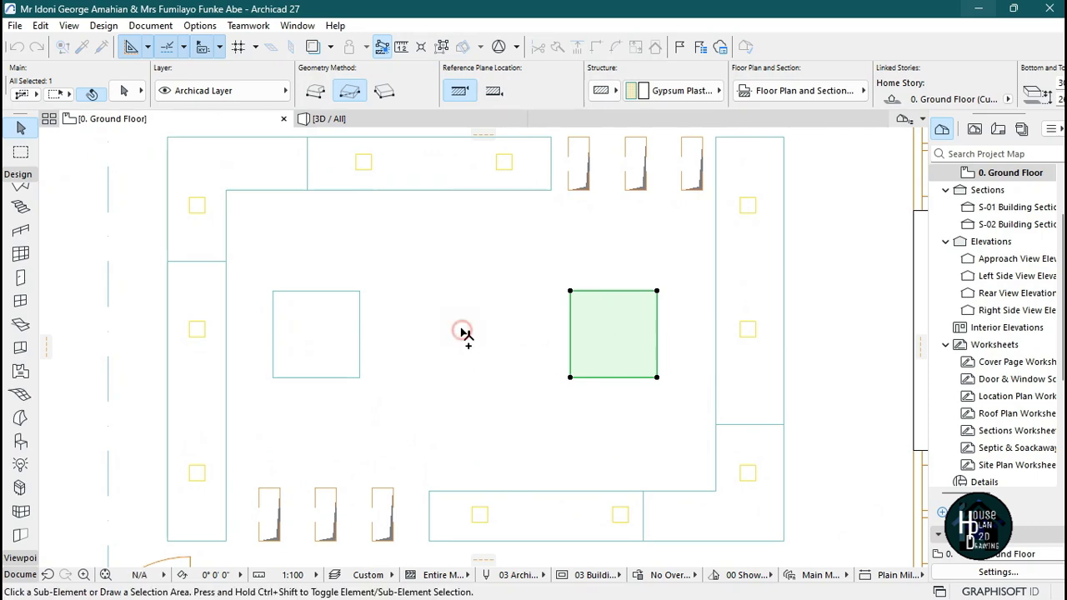
left_click(498, 395)
scroll(515, 318, "down", 5)
scroll(519, 341, "up", 5)
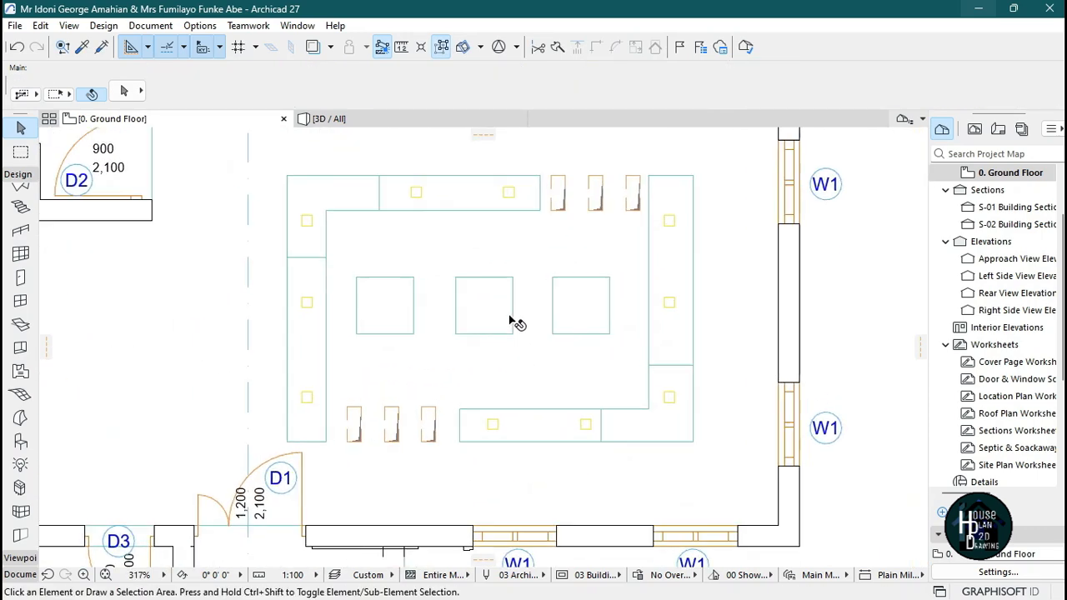
Remove the wood surface overrides from the new central slab in the 3D view.
left_click(424, 119)
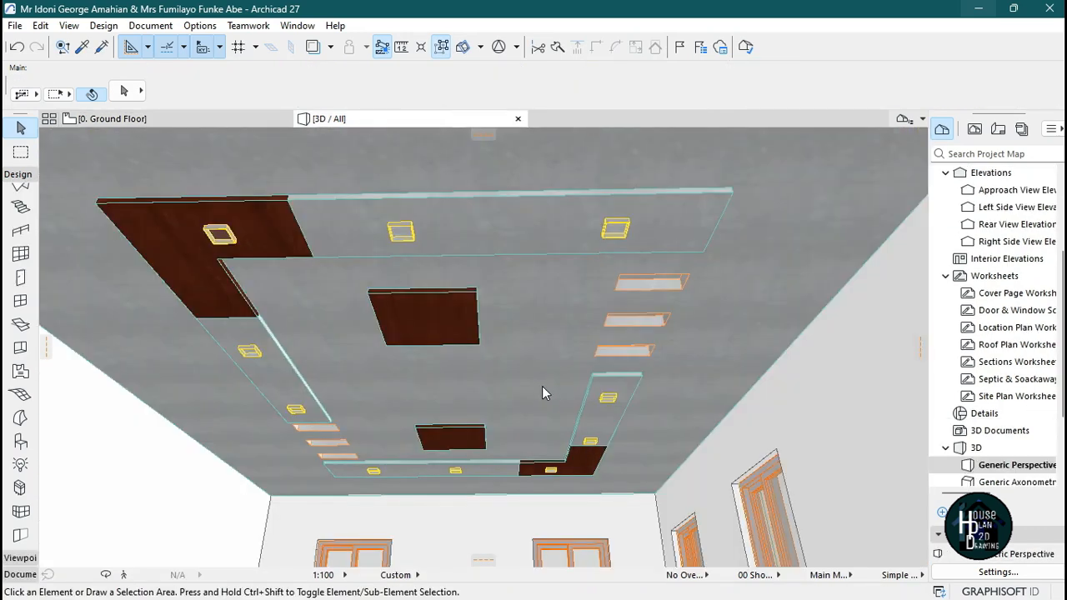
scroll(541, 393, "up", 2)
left_click(469, 377)
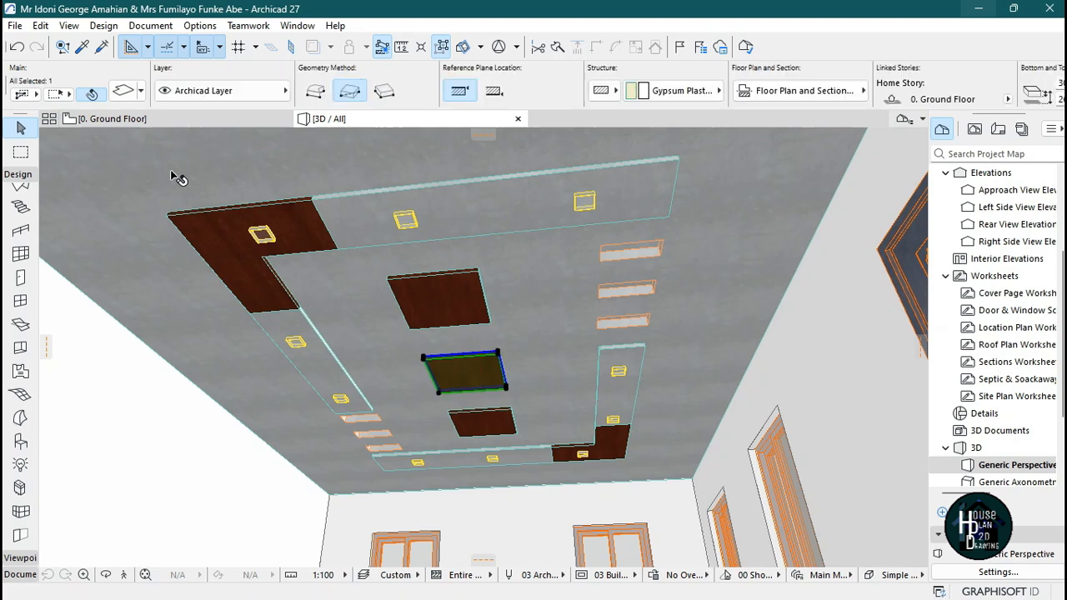
key("ctrl+t")
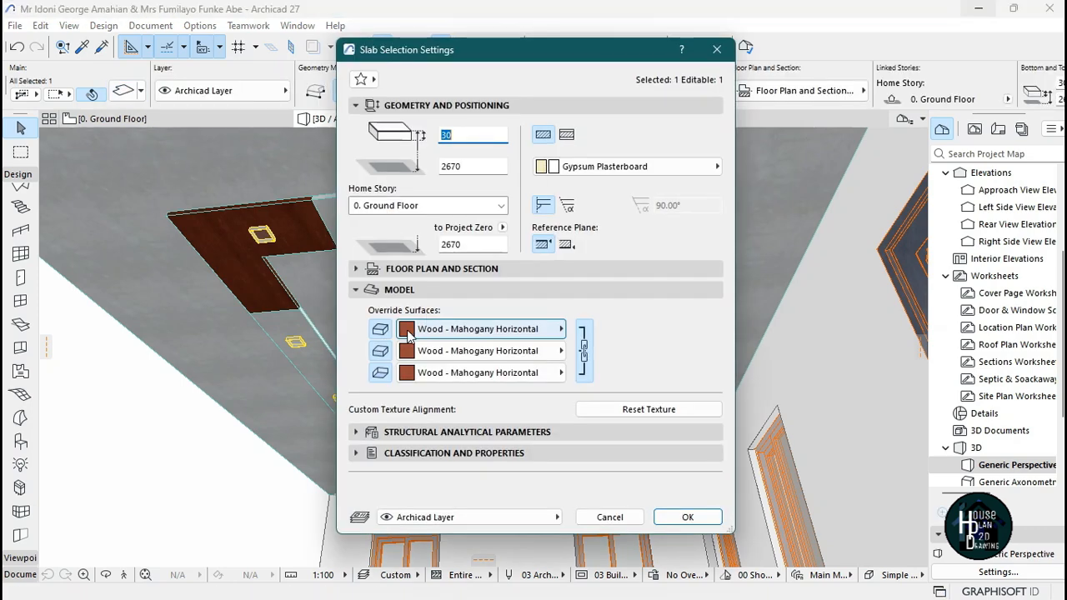
left_click(380, 329)
left_click(380, 351)
left_click(380, 373)
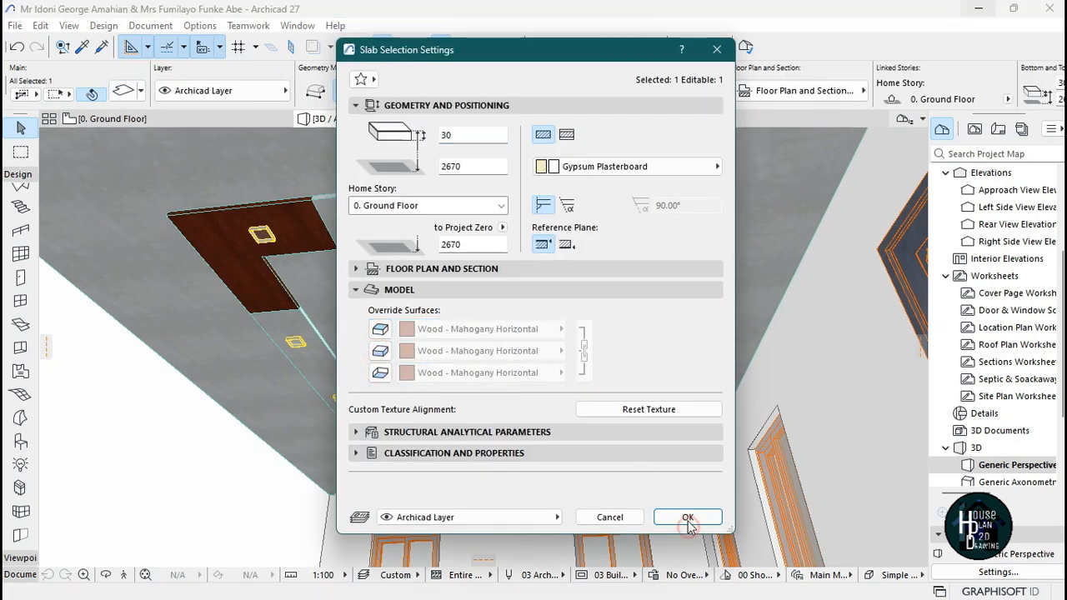
left_click(688, 517)
key("Escape")
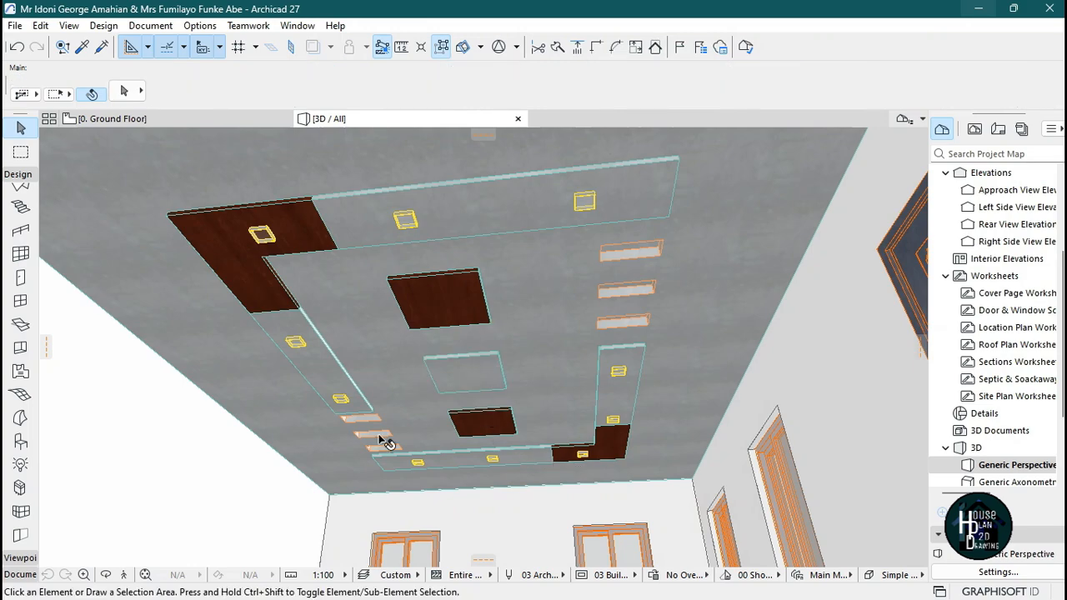
Compare the ceiling in the 3D view with the reference ceiling image.
left_click(123, 575)
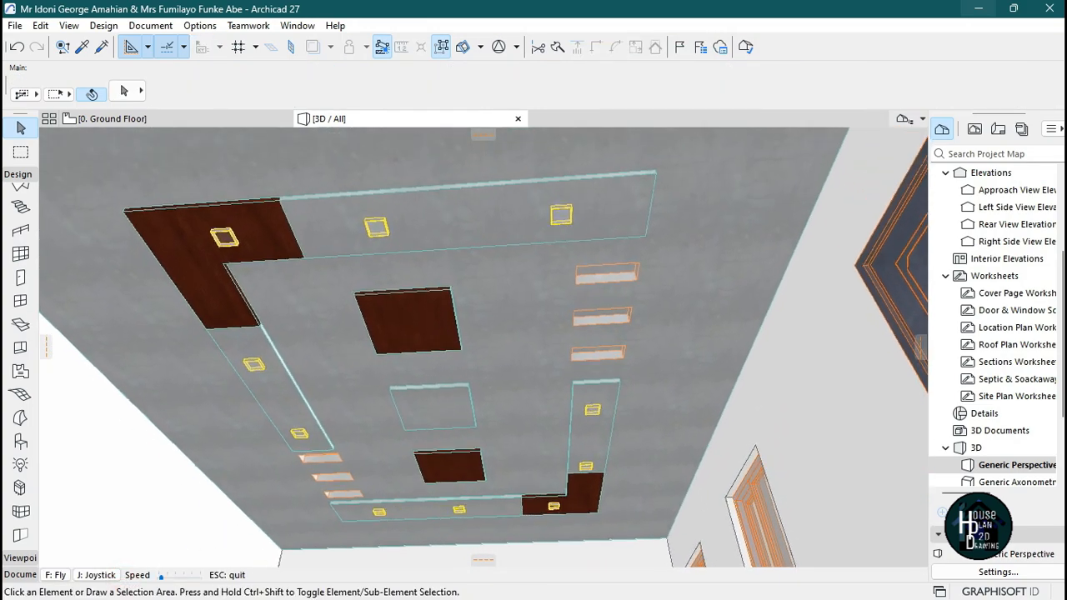
key("Escape")
left_click(726, 588)
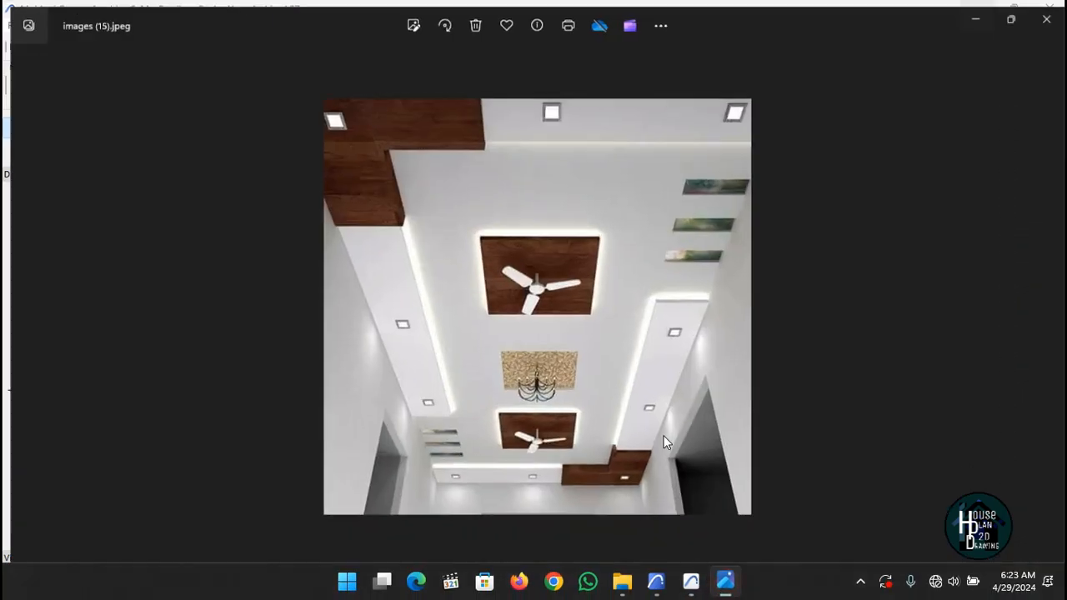
left_click(691, 580)
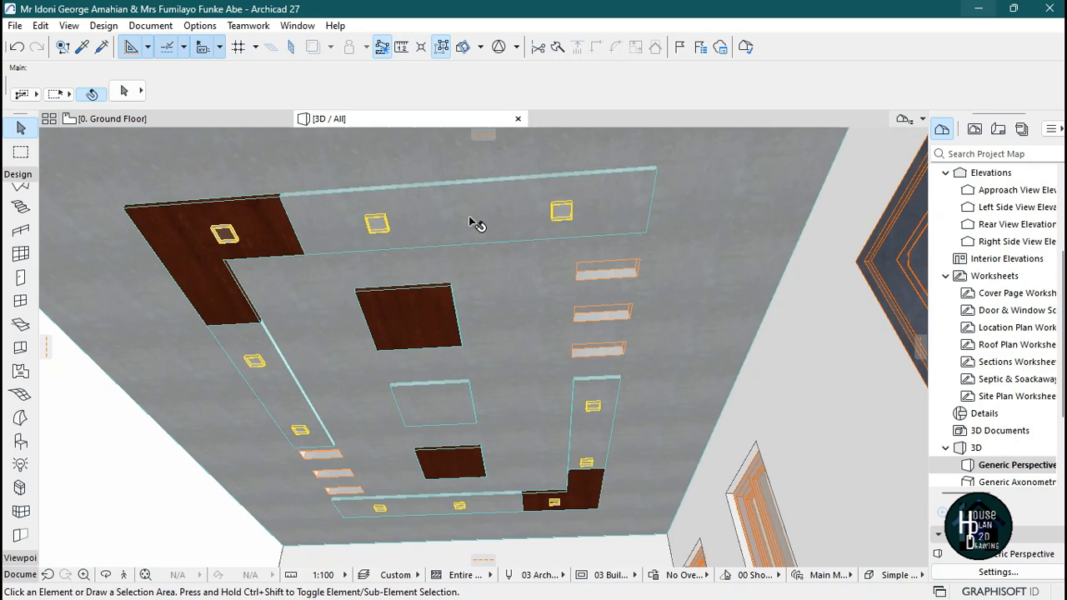
Override the top ceiling band slab's surfaces with Paint - Titanium White.
left_click(475, 220)
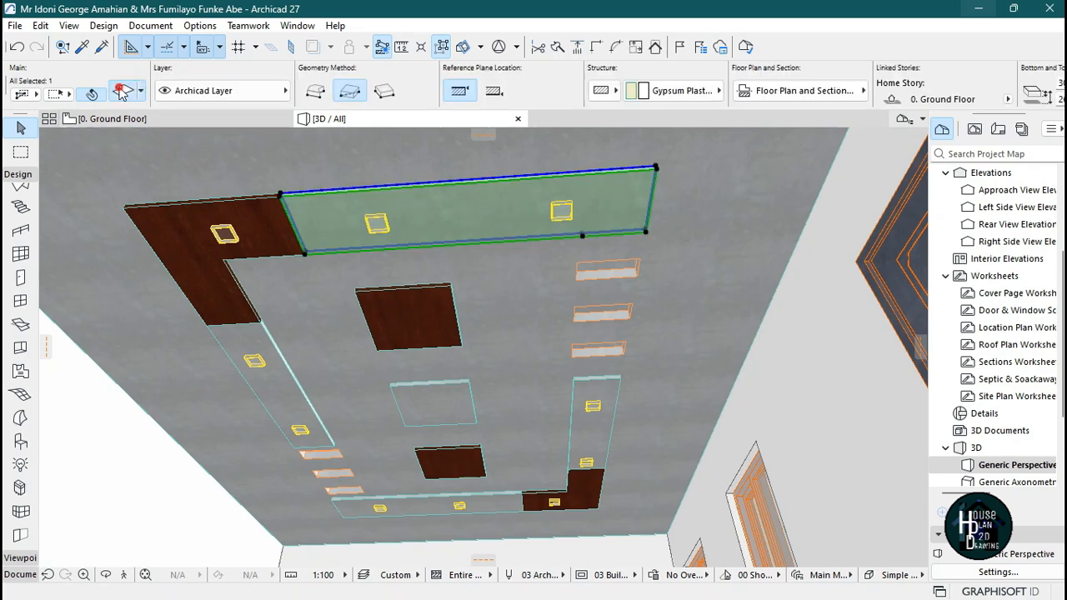
key("ctrl+t")
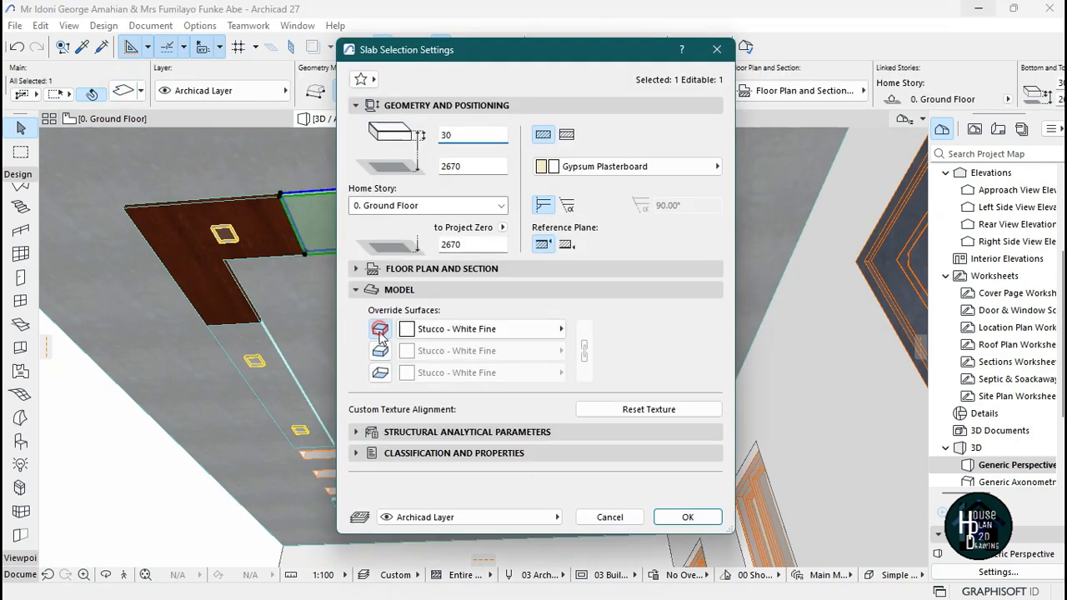
left_click(379, 375)
left_click(687, 516)
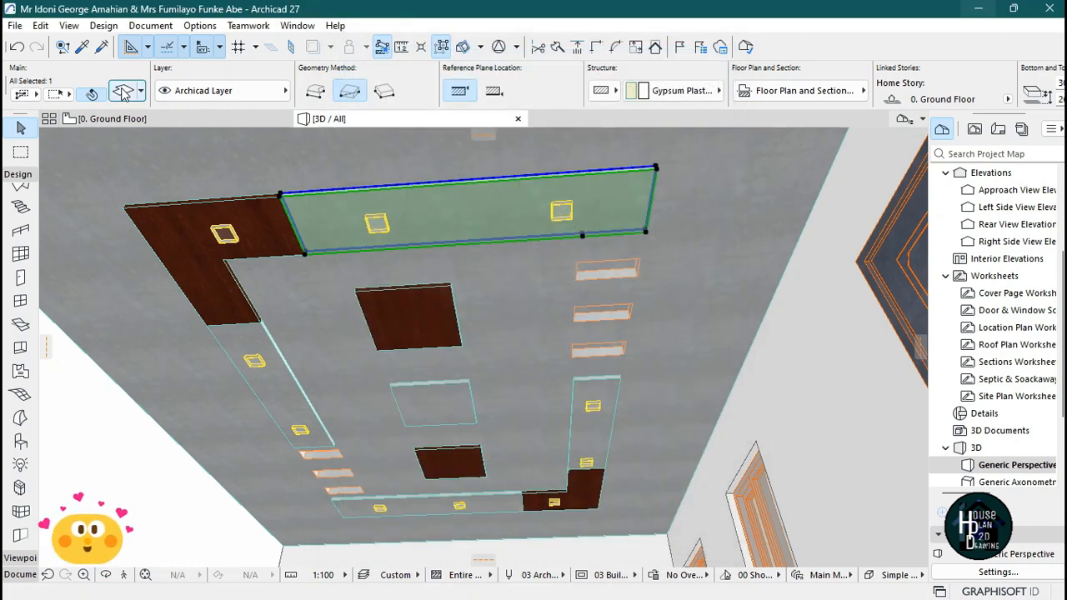
key("ctrl+t")
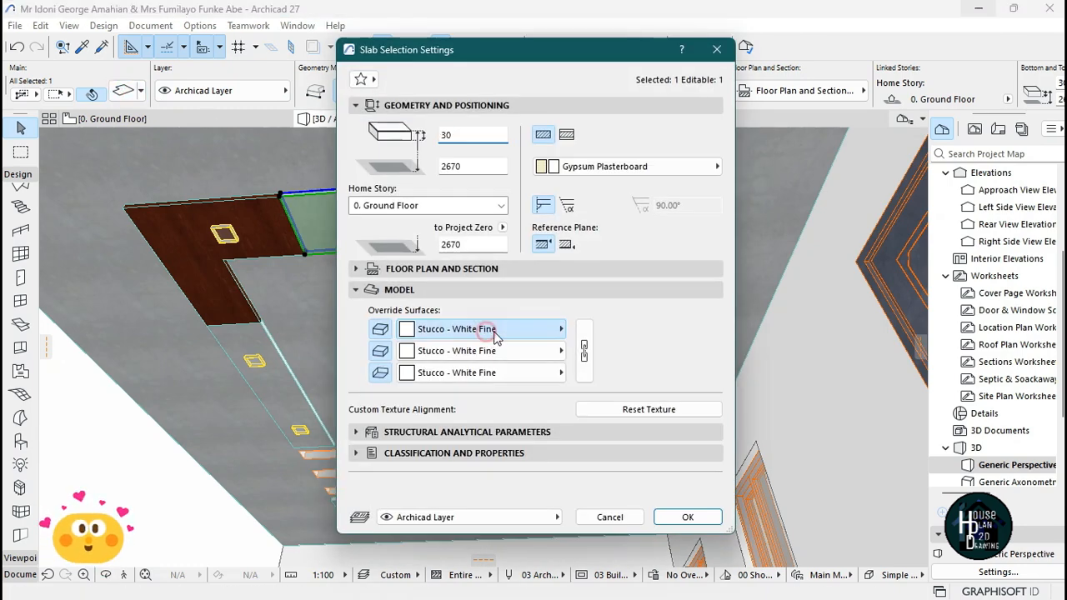
left_click(484, 329)
left_click(651, 383)
type("tit")
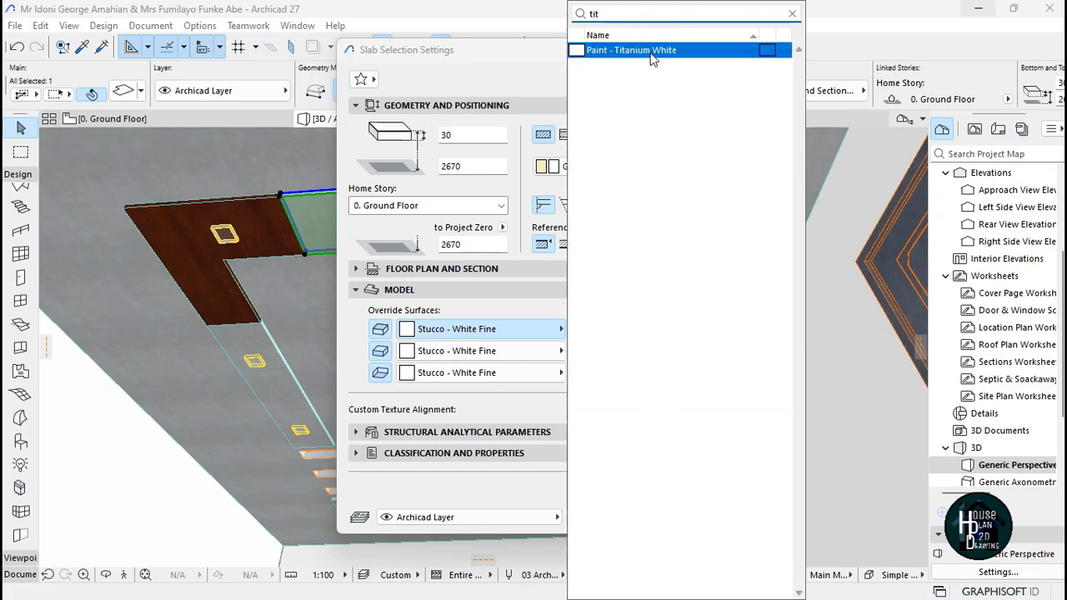
left_click(652, 51)
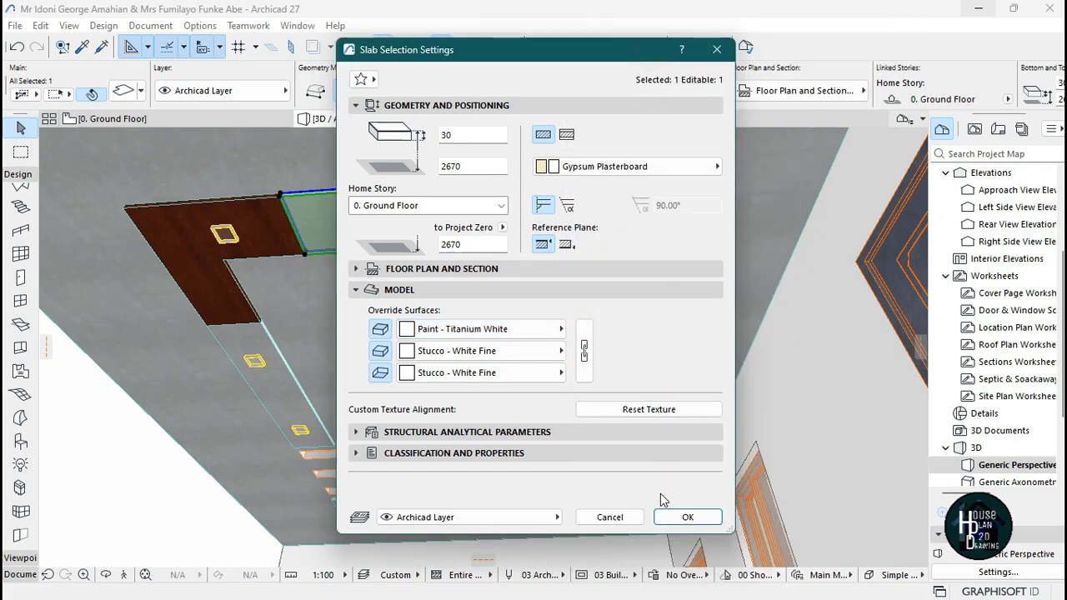
left_click(581, 342)
left_click(681, 508)
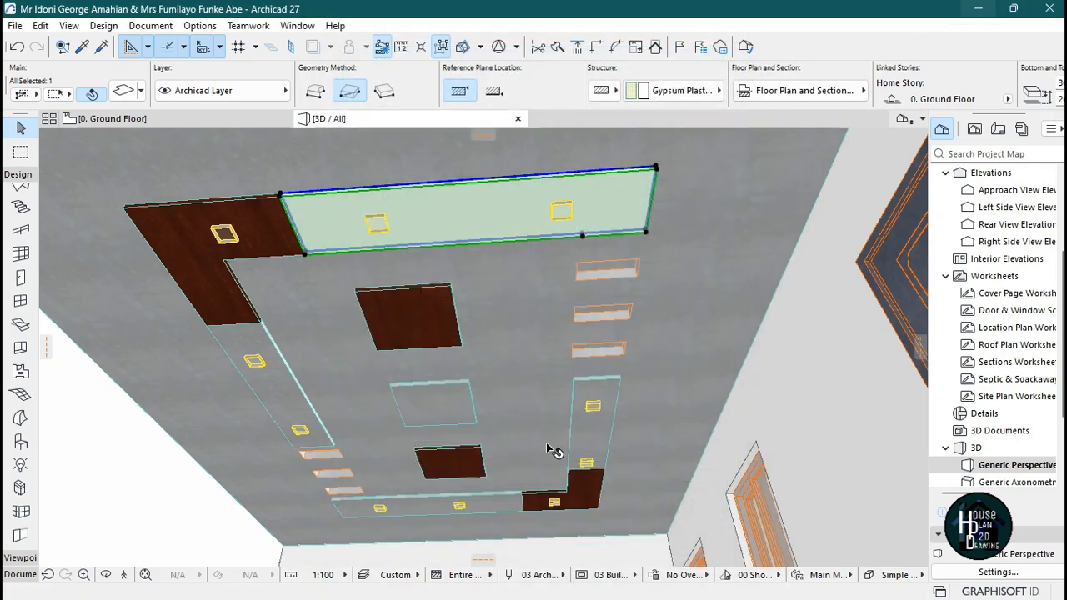
Undo the Paint - Titanium White surface change on the top band slab.
key("Escape")
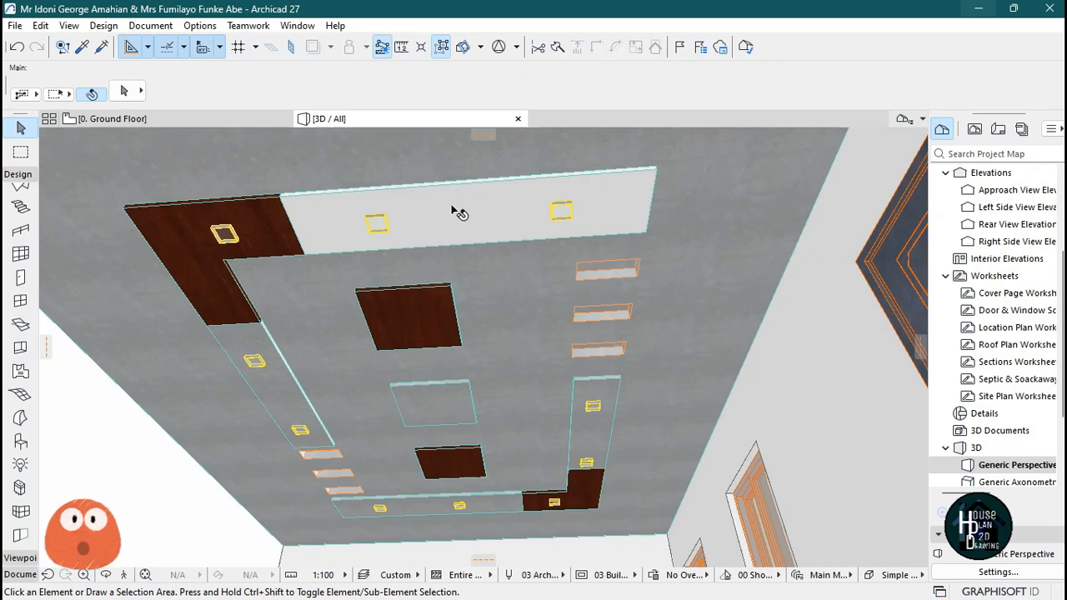
key("ctrl+z")
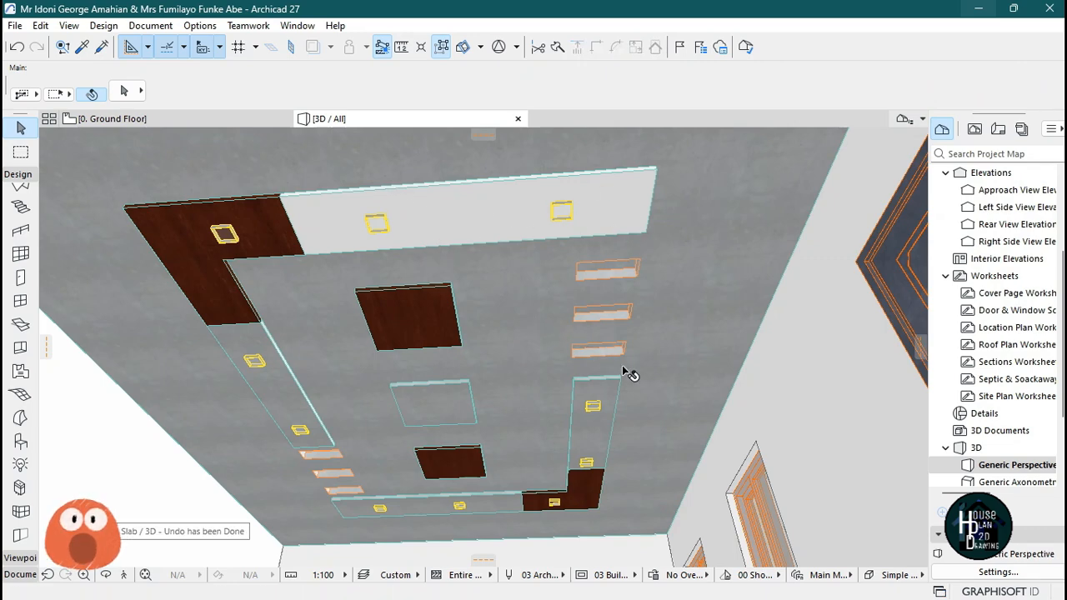
key("Escape")
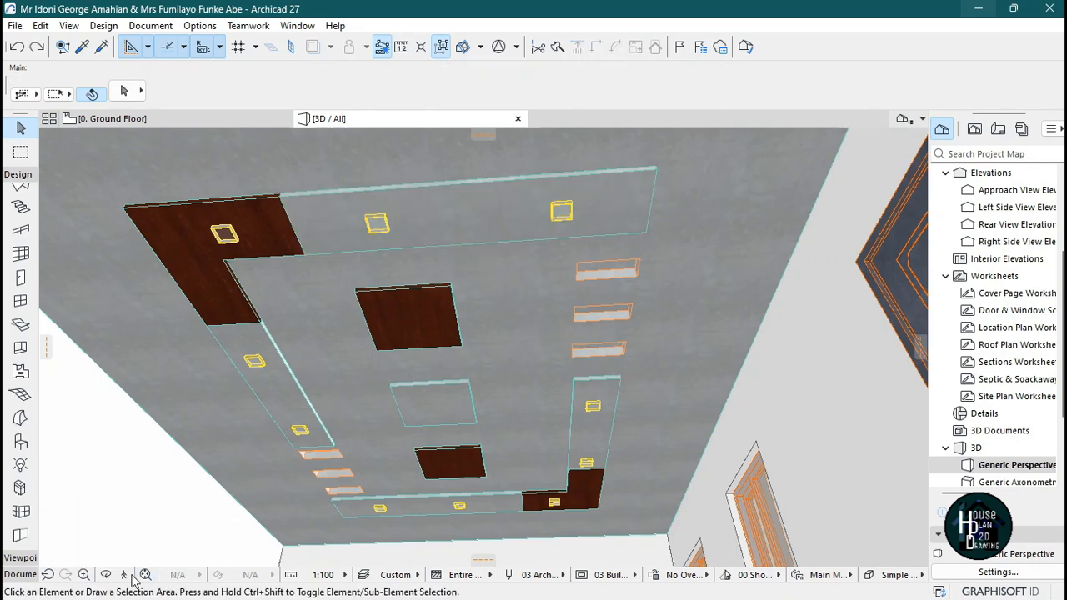
Walk around the room in 3D to review the ceiling, then browse the reference images.
left_click(127, 575)
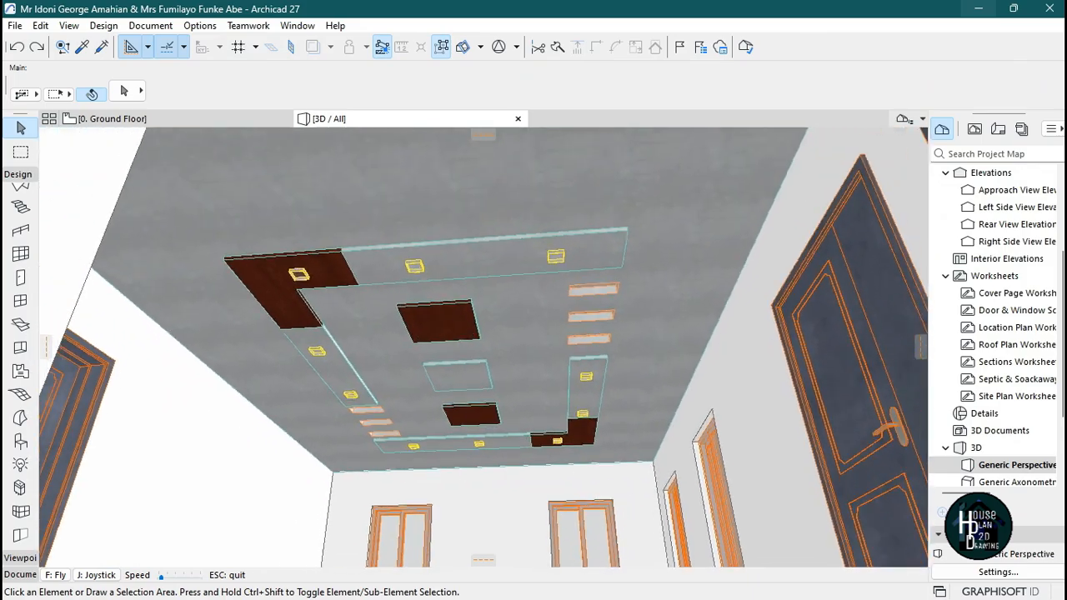
key("Up")
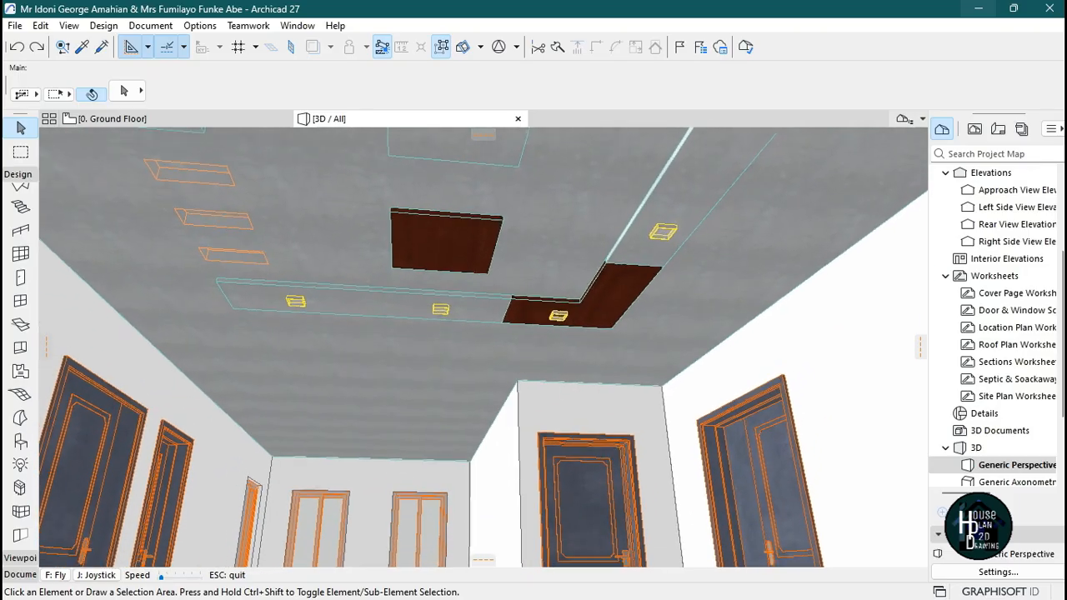
key("Up")
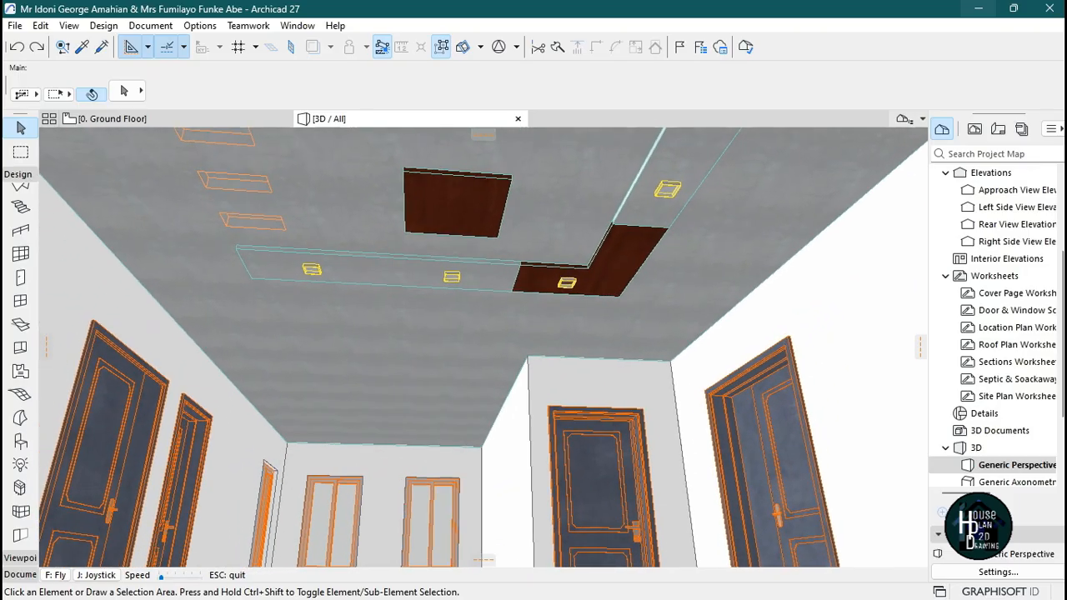
key("Down")
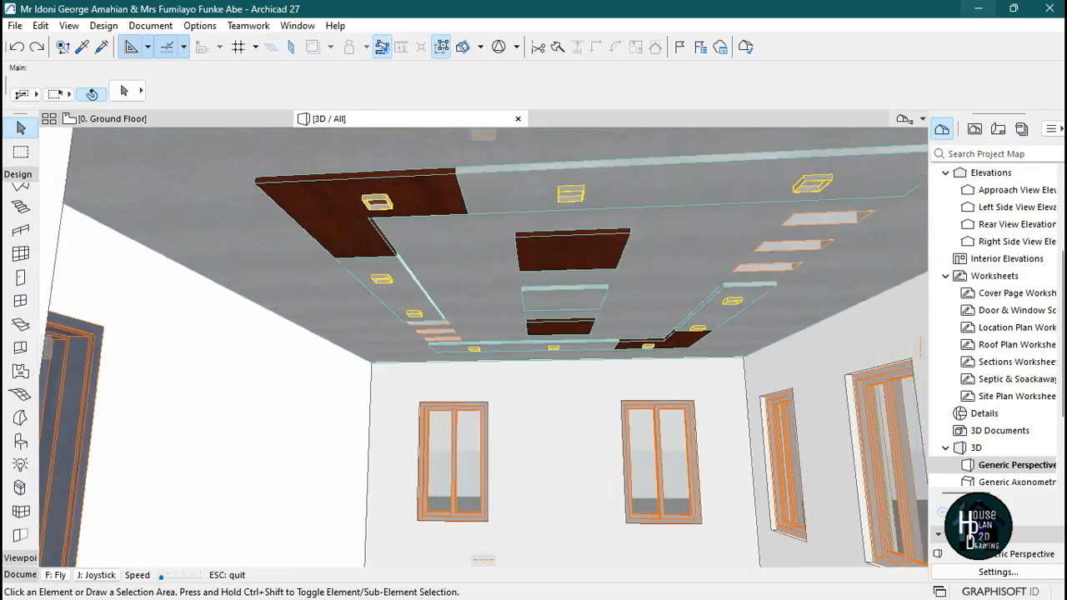
key("Down")
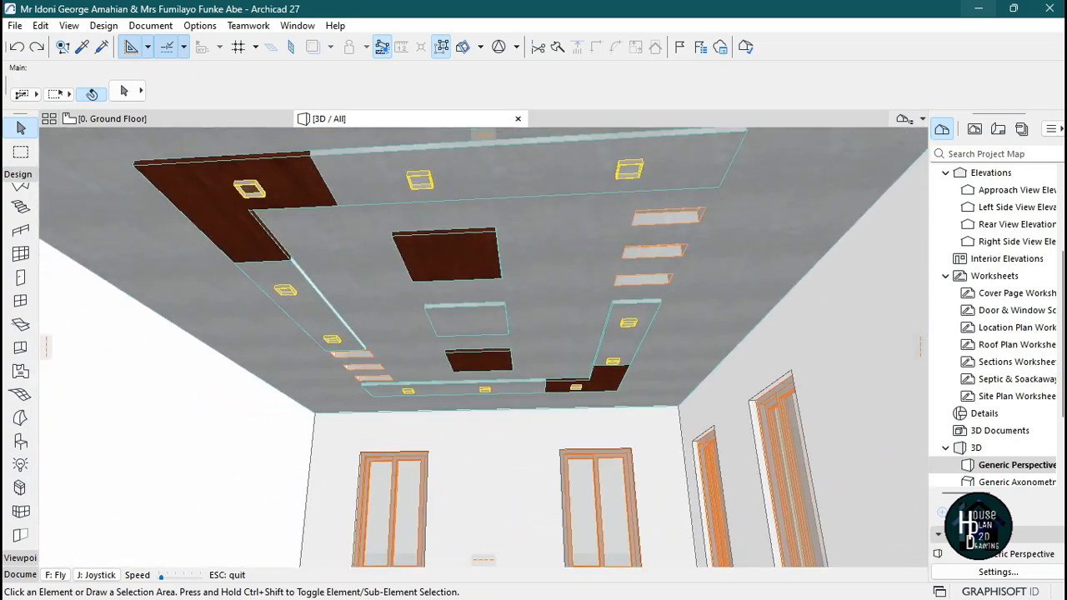
key("Up")
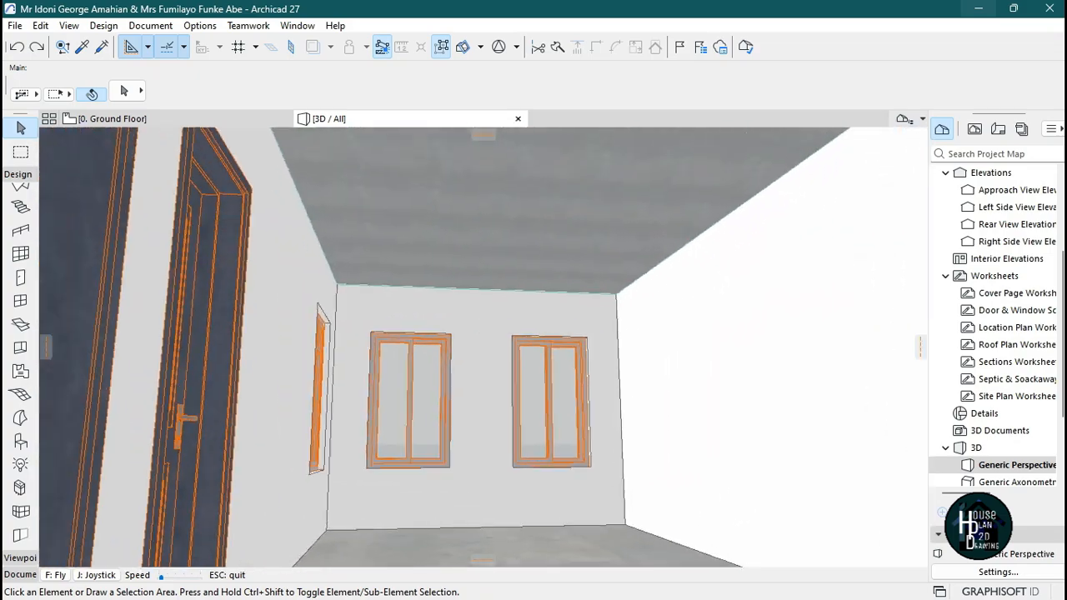
key("Escape")
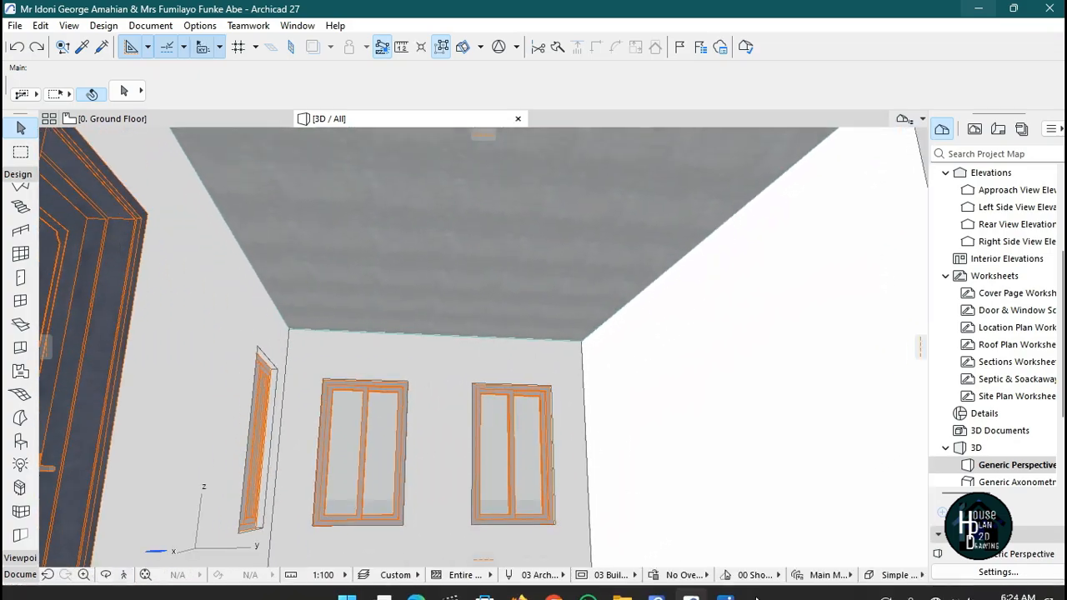
left_click(725, 584)
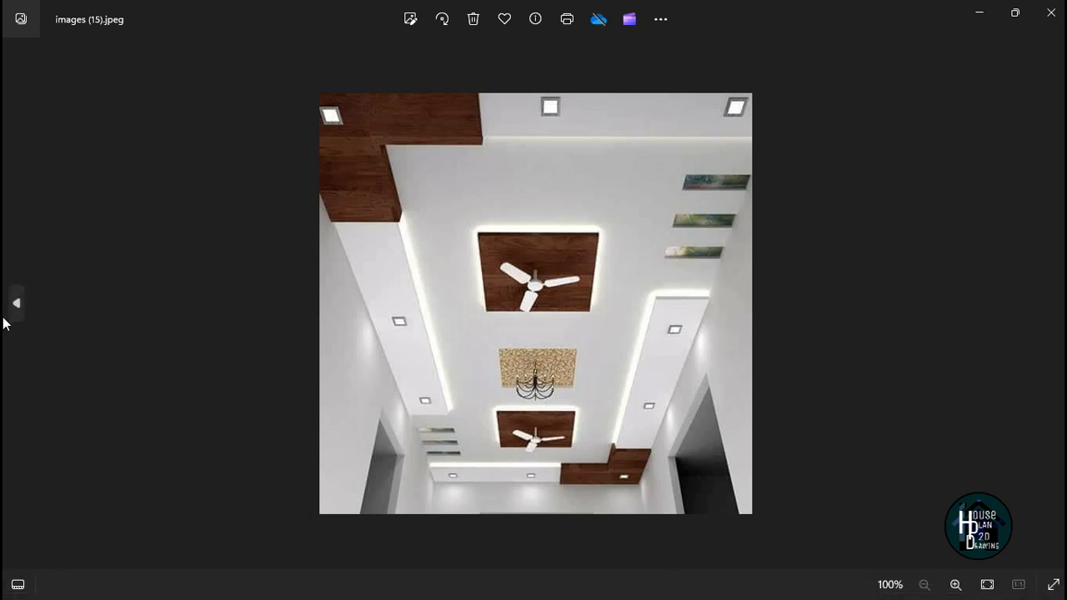
left_click(13, 300)
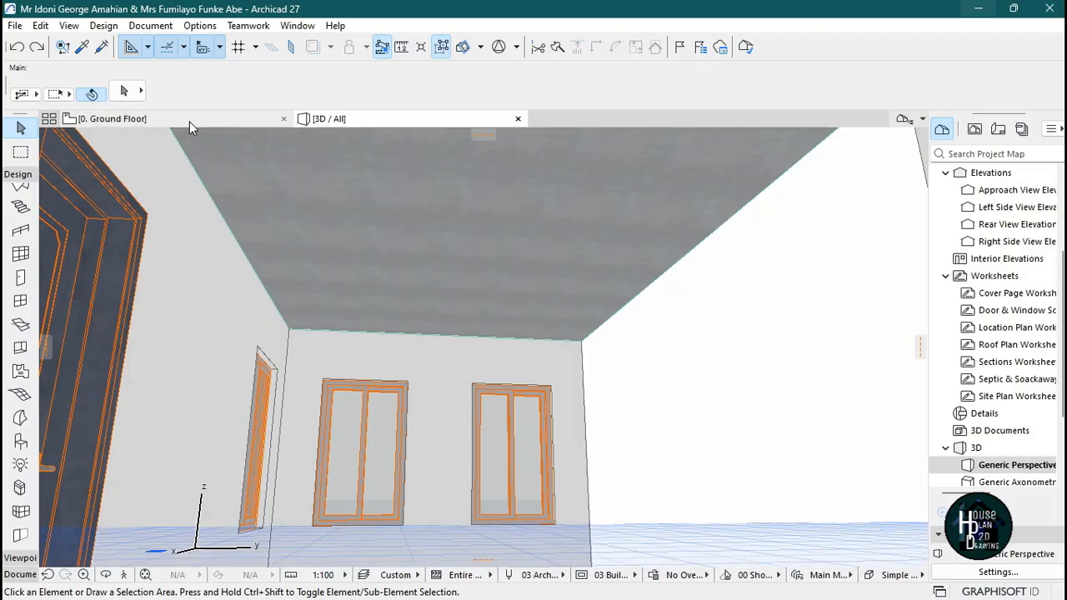
left_click(187, 118)
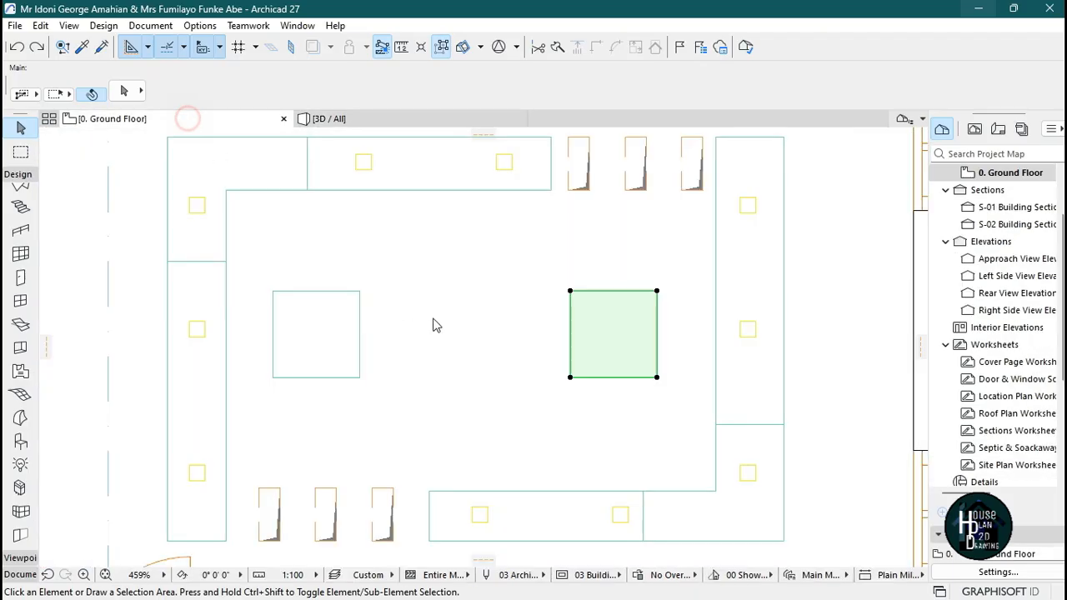
Move the DINING AREA room label onto the Text layer.
scroll(573, 276, "down", 5)
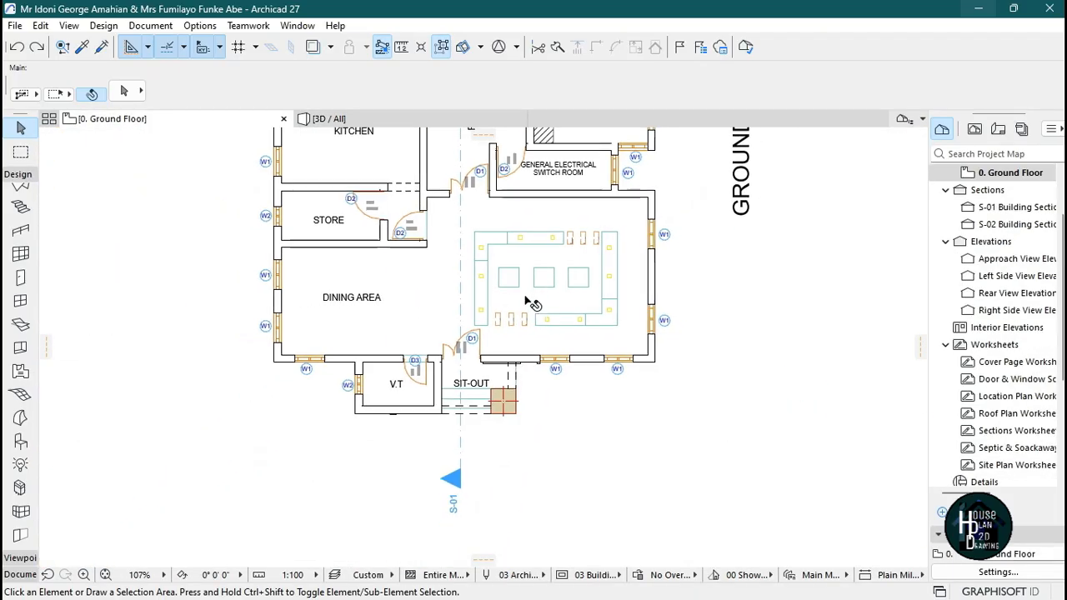
scroll(366, 321, "up", 3)
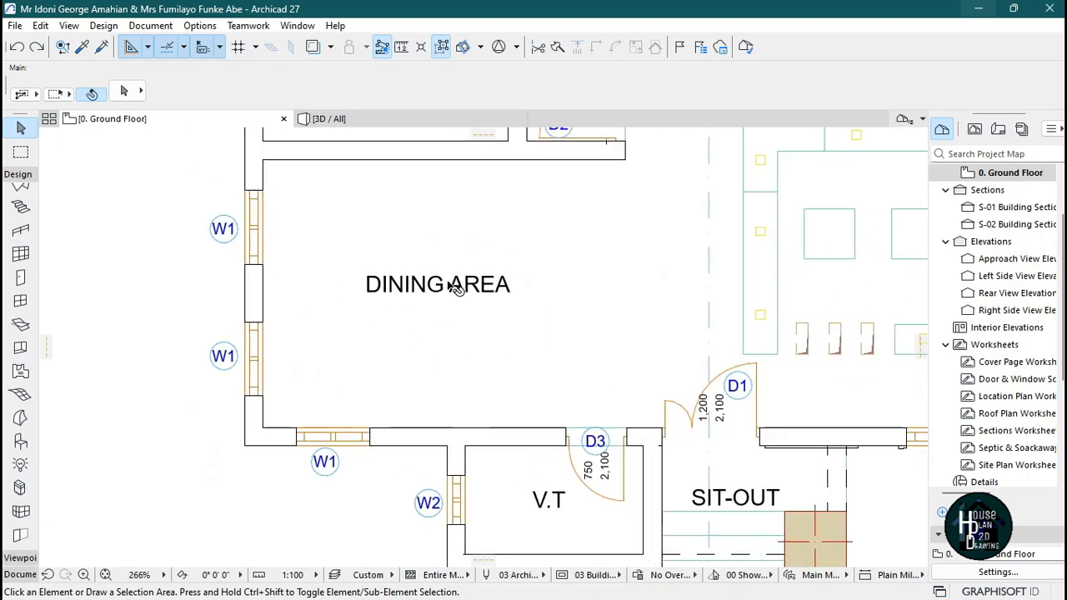
left_click(194, 90)
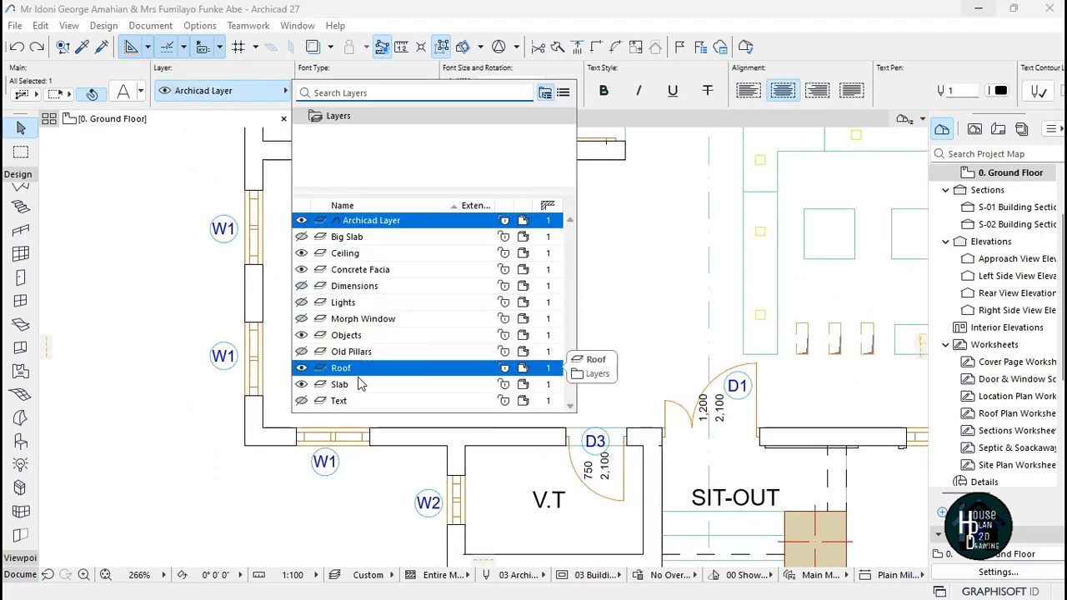
left_click(417, 400)
Review the living room ceiling in the 3D view and return to the ground floor plan.
scroll(467, 280, "down", 3)
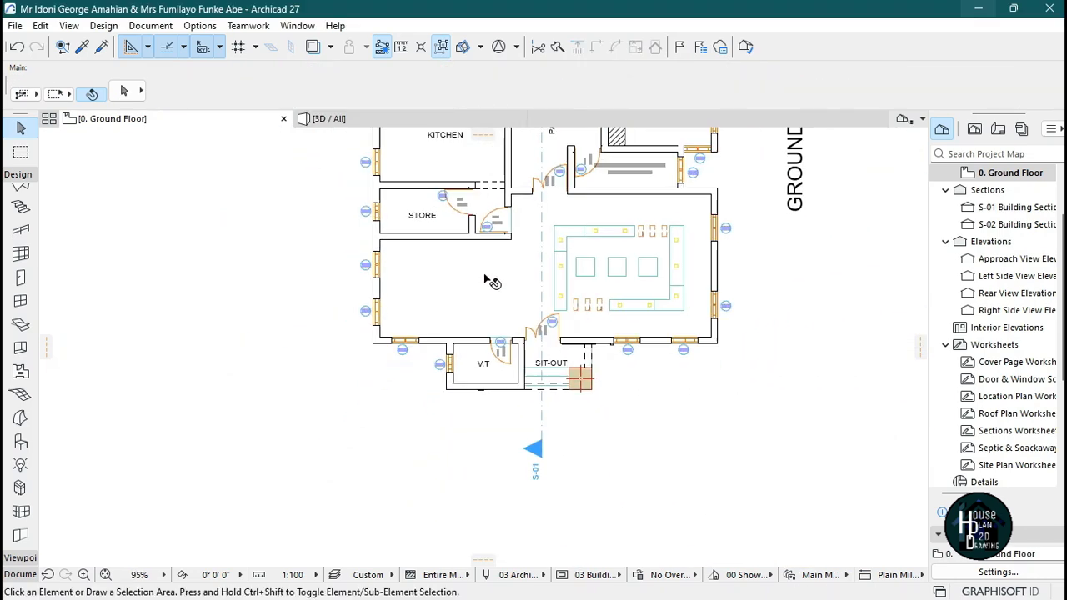
scroll(485, 277, "up", 3)
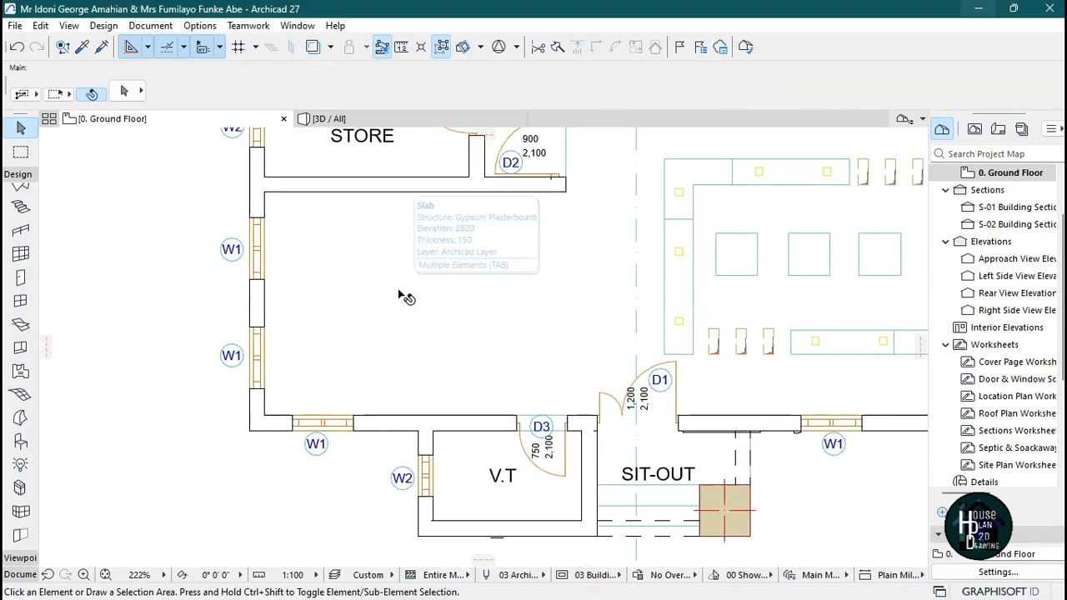
left_click(397, 121)
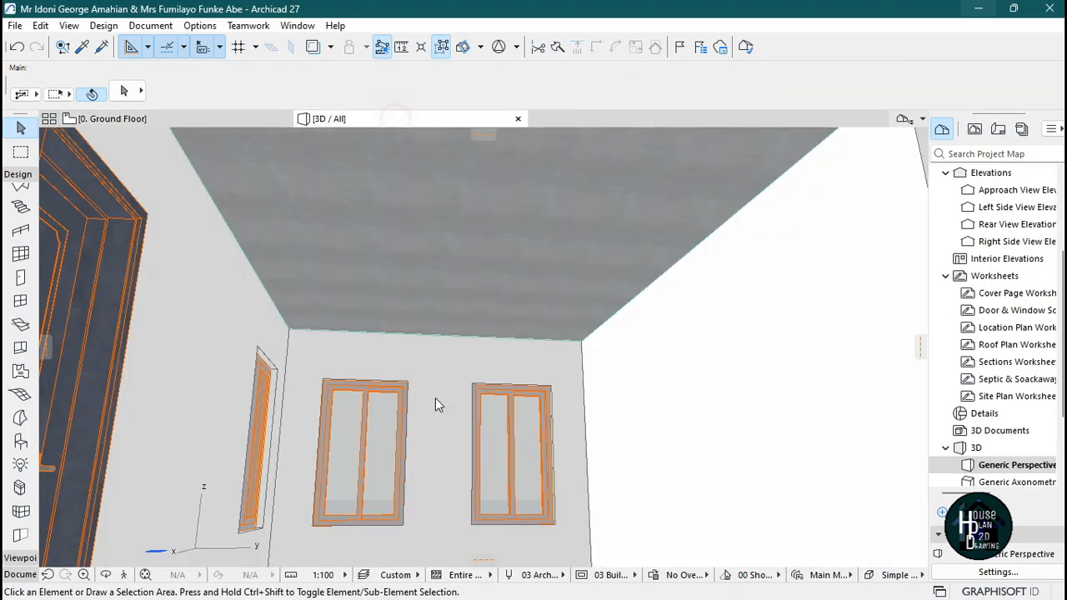
left_click(123, 576)
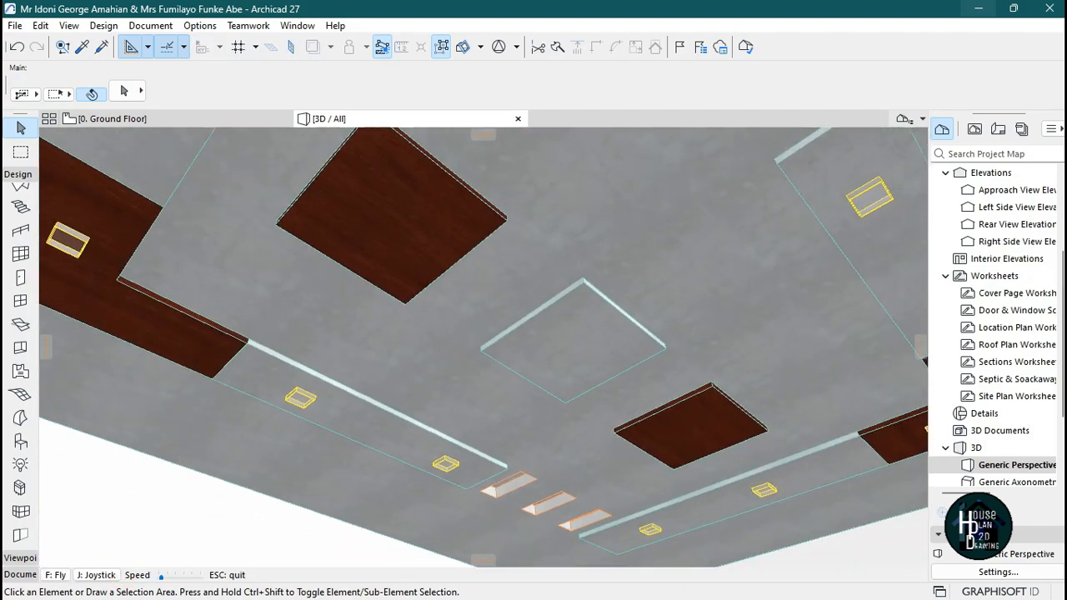
key("Escape")
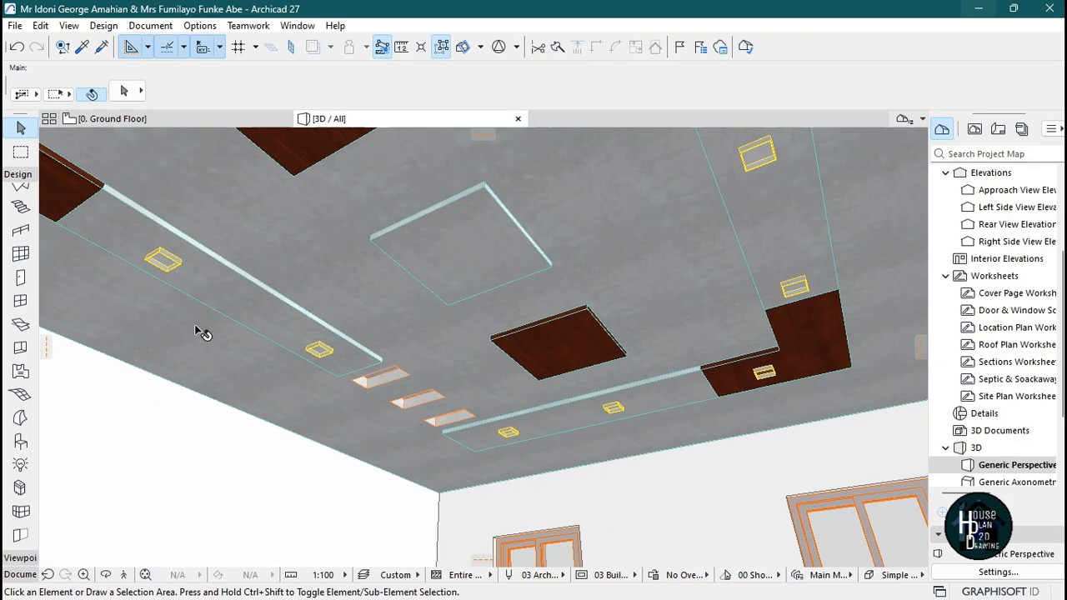
left_click(133, 572)
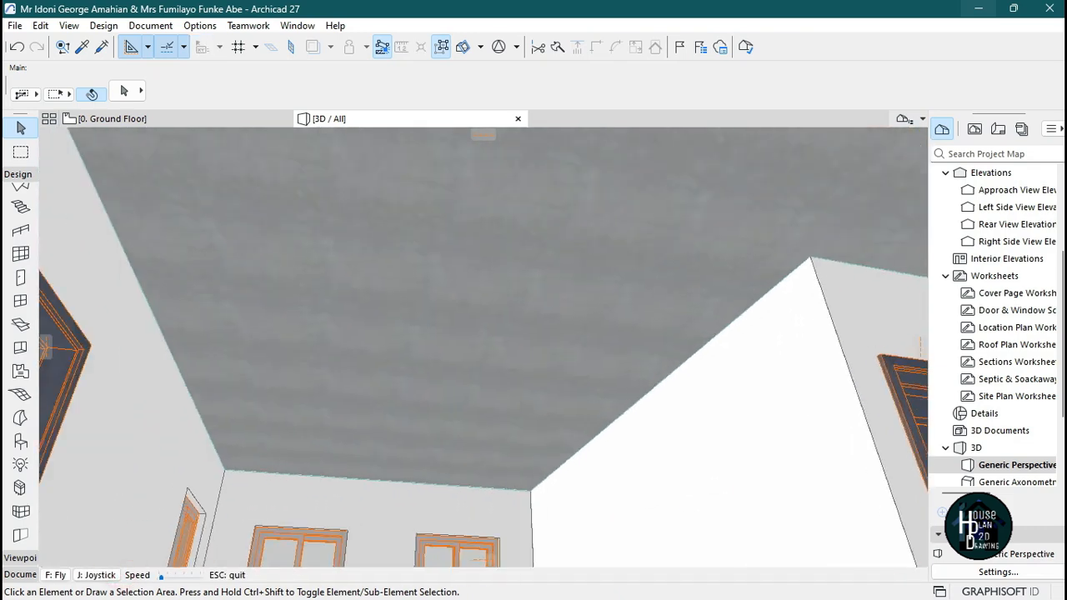
key("Escape")
left_click(179, 117)
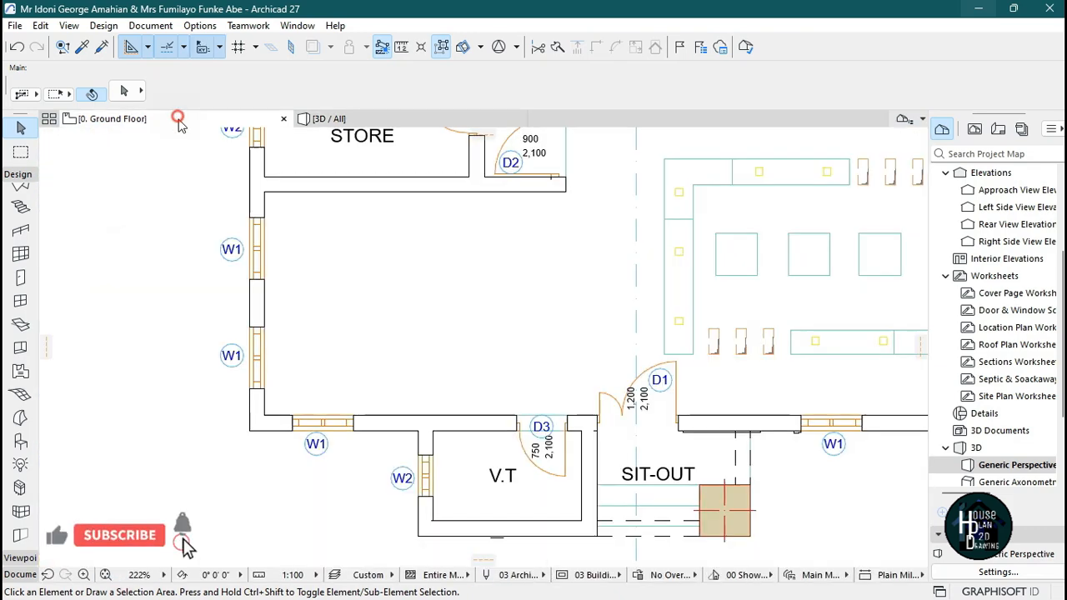
scroll(463, 259, "up", 1)
Copy the small square ceiling slab into the middle of the living room.
left_click(806, 263)
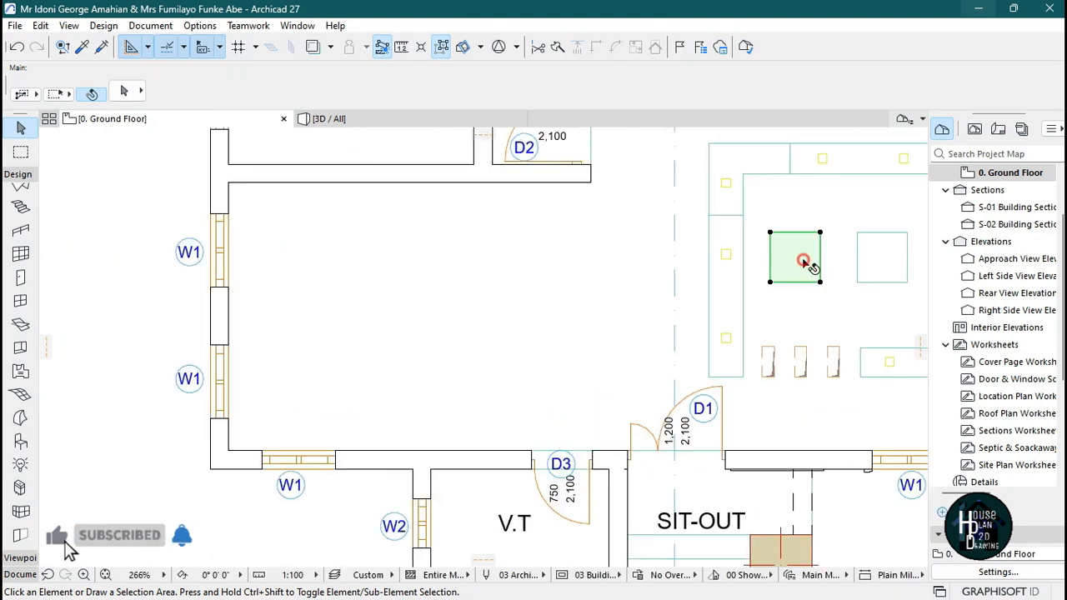
key("ctrl+shift+d")
left_click(801, 259)
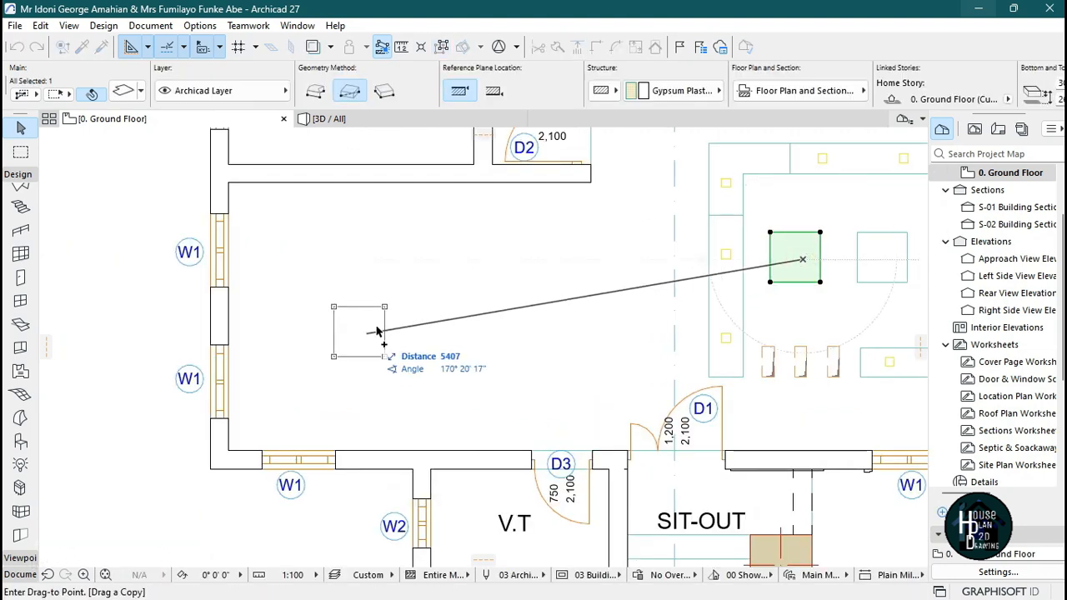
left_click(407, 310)
key("Escape")
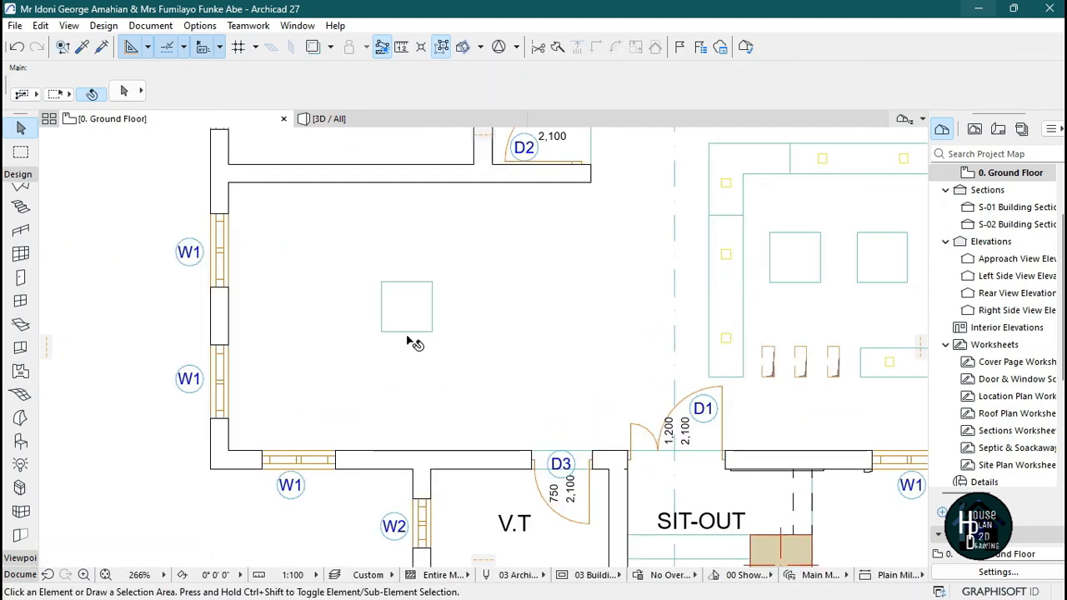
Turn off the Wood - Mahogany Horizontal surface overrides on the copied slab in 3D.
scroll(417, 197, "up", 1)
key("F3")
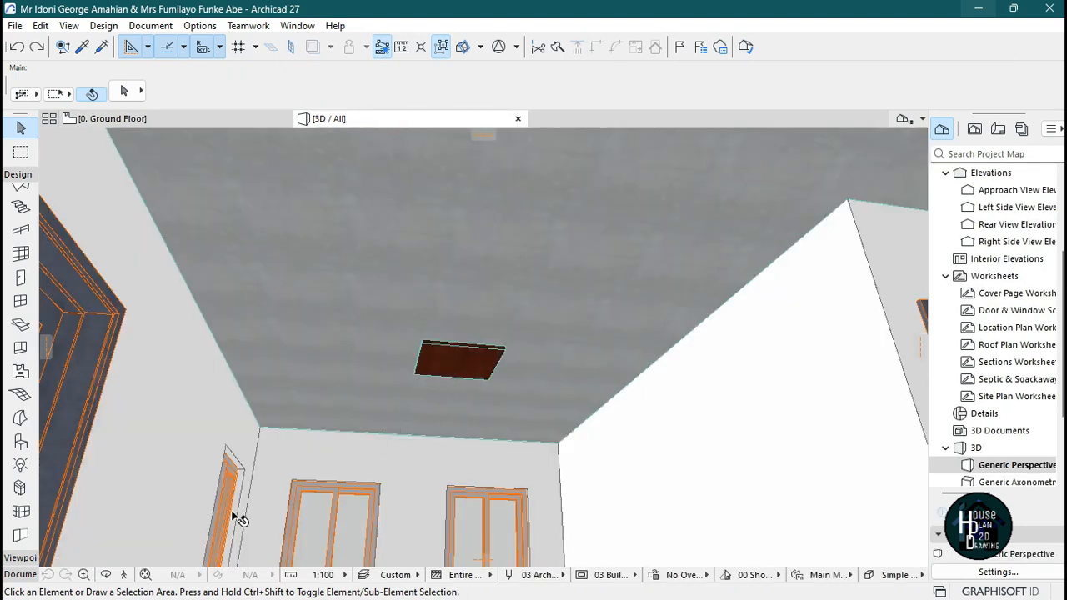
left_click(467, 359)
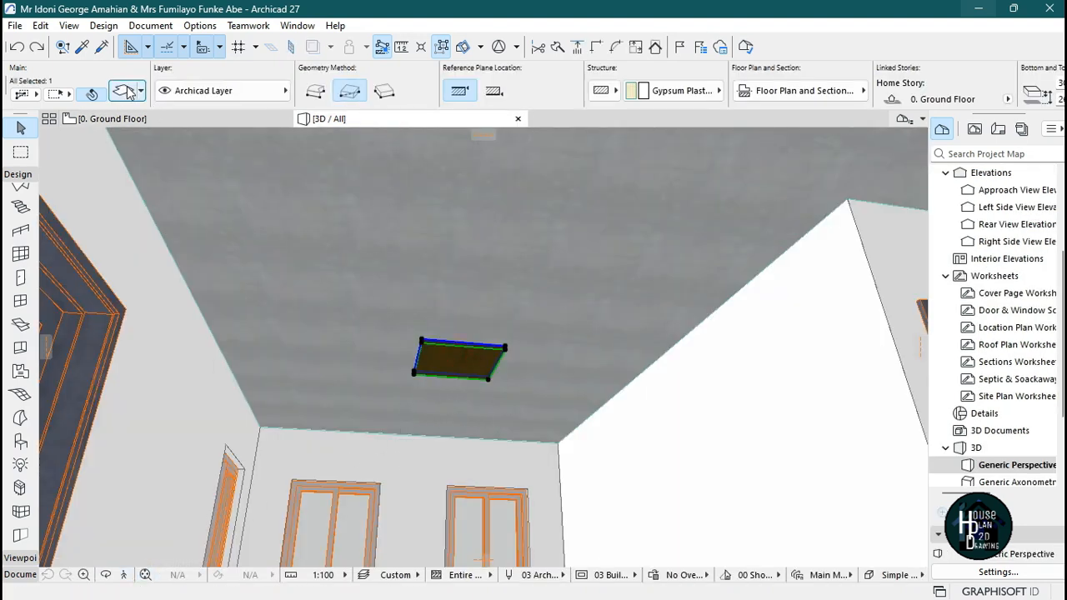
key("ctrl+t")
left_click(379, 329)
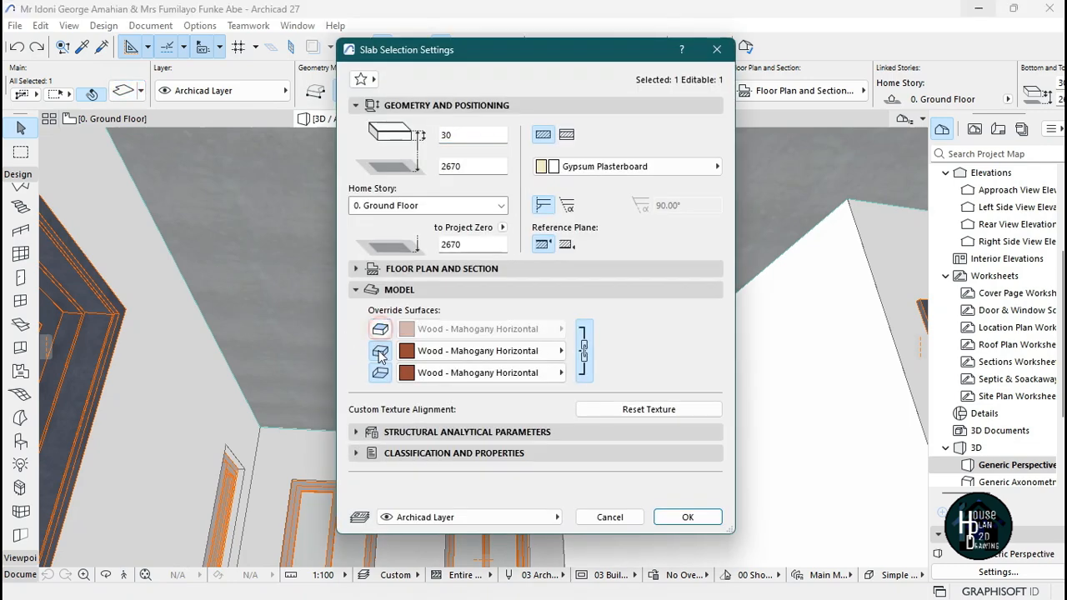
left_click(380, 350)
left_click(379, 372)
left_click(687, 518)
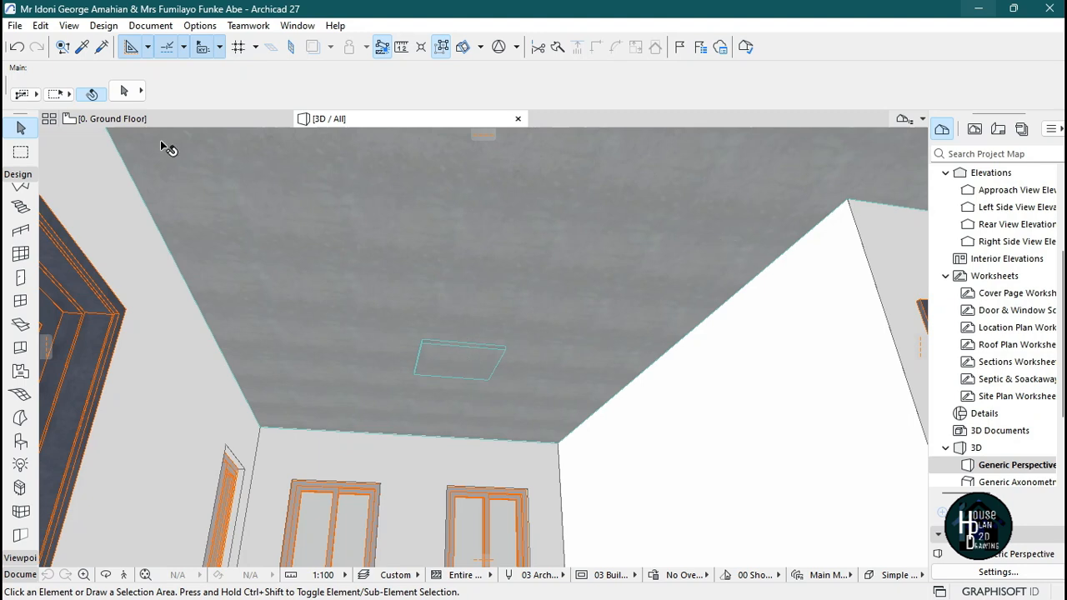
Move the copied square slab up and to the right within the living room on the plan.
left_click(140, 118)
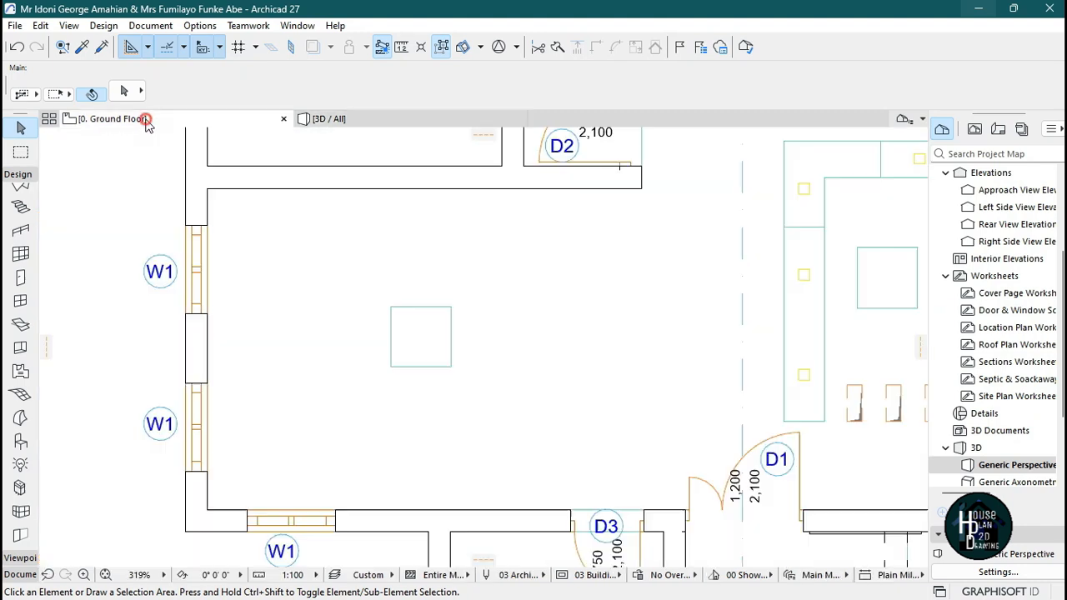
left_click(424, 344)
left_click_drag(417, 343, 606, 244)
left_click(484, 300)
Place a 300 x 300 opening in the living room ceiling slab near its centre.
left_click(363, 118)
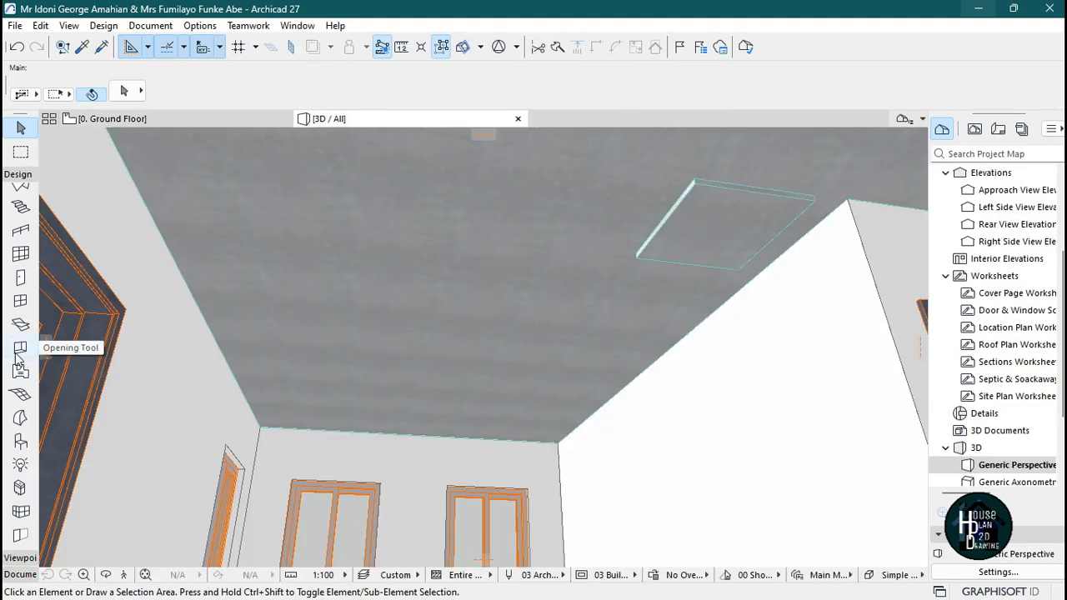
left_click(21, 347)
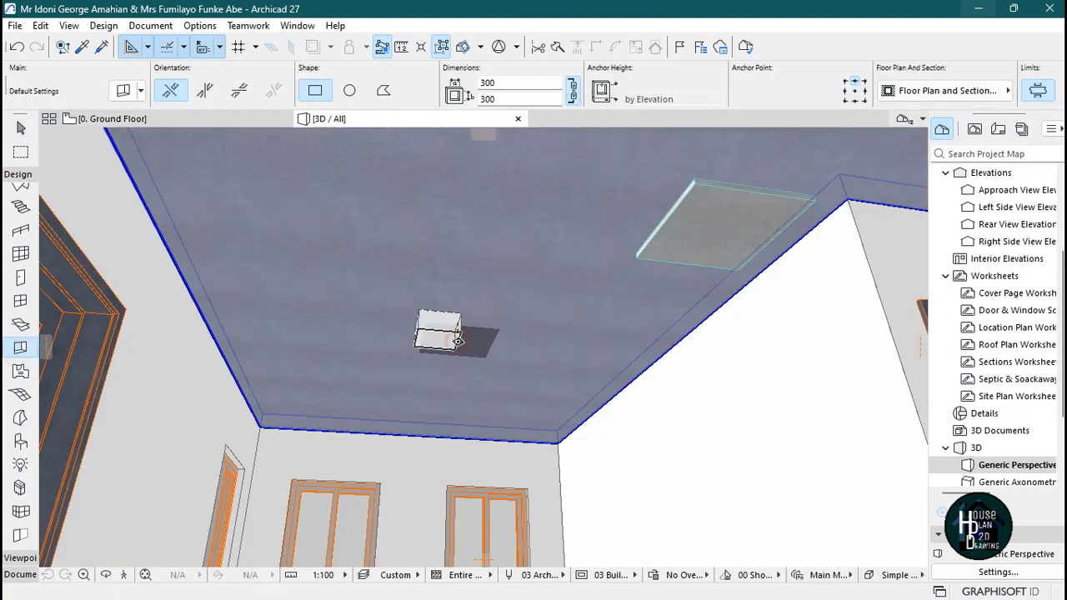
left_click(458, 341)
key("Escape")
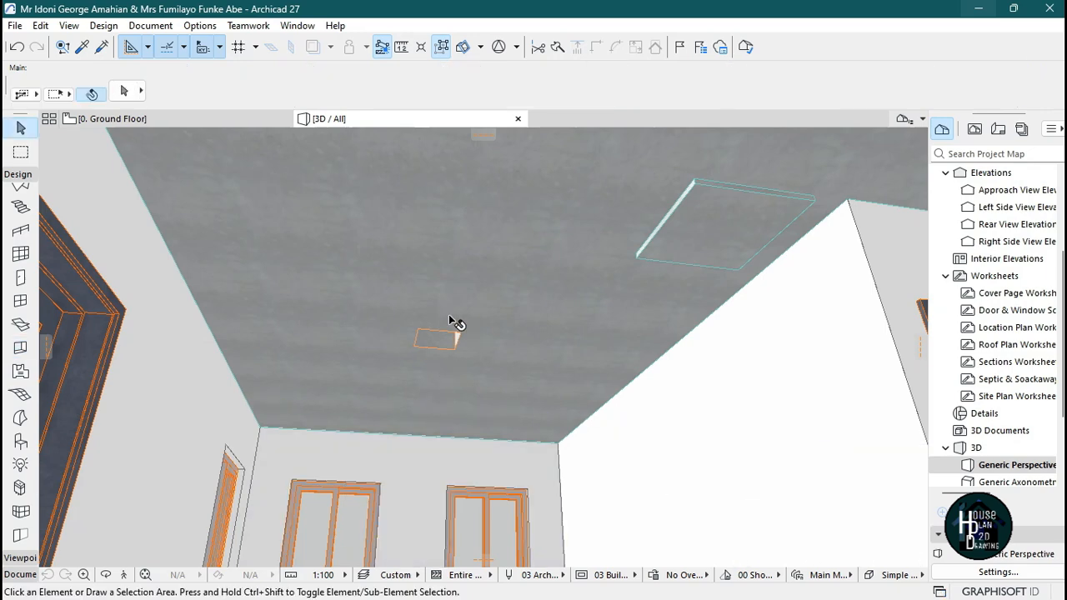
Inspect the new opening on the plan and compare against the reference ceiling image.
left_click(166, 120)
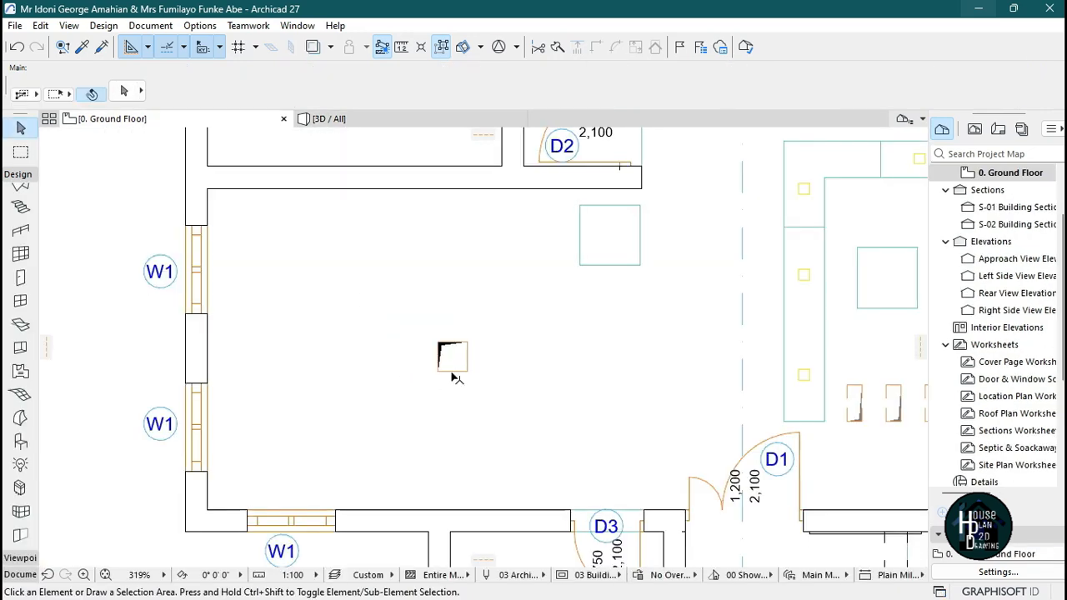
scroll(440, 374, "up", 3)
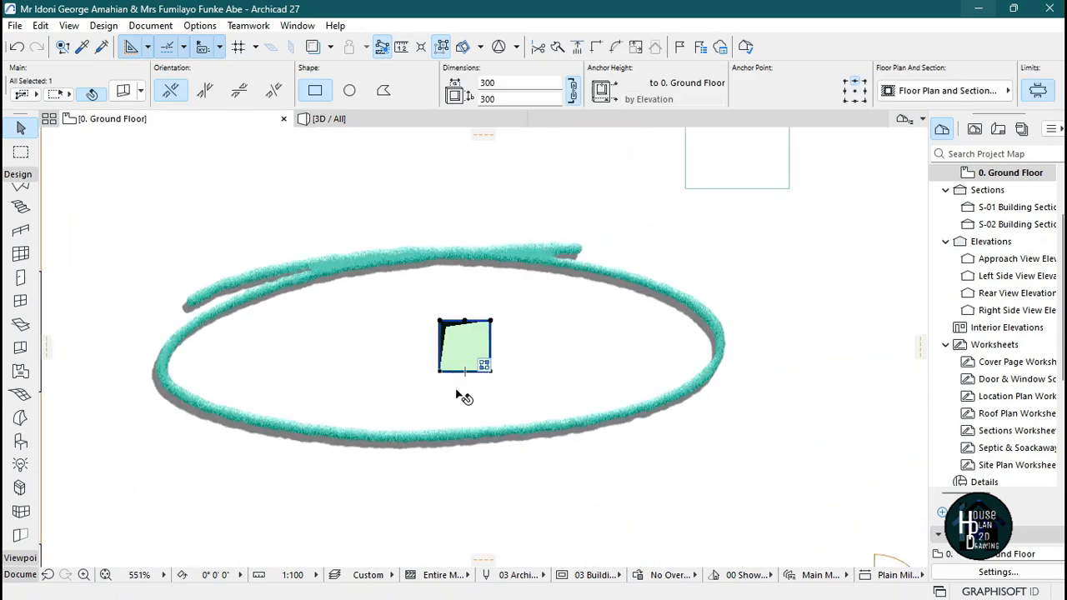
key("Escape")
scroll(432, 326, "down", 2)
scroll(431, 326, "down", 1)
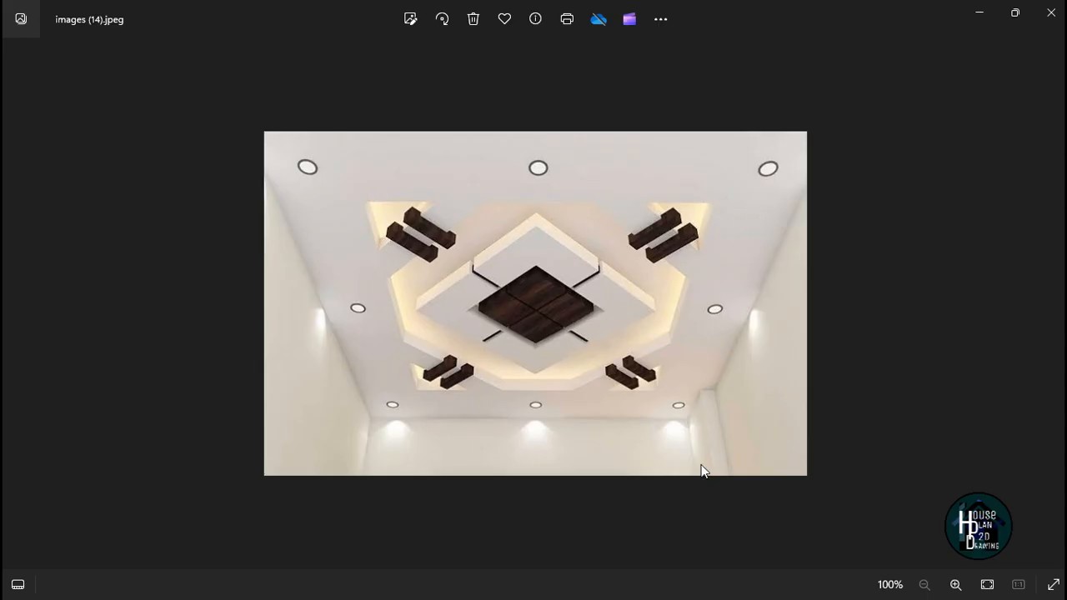
left_click(979, 12)
left_click(690, 593)
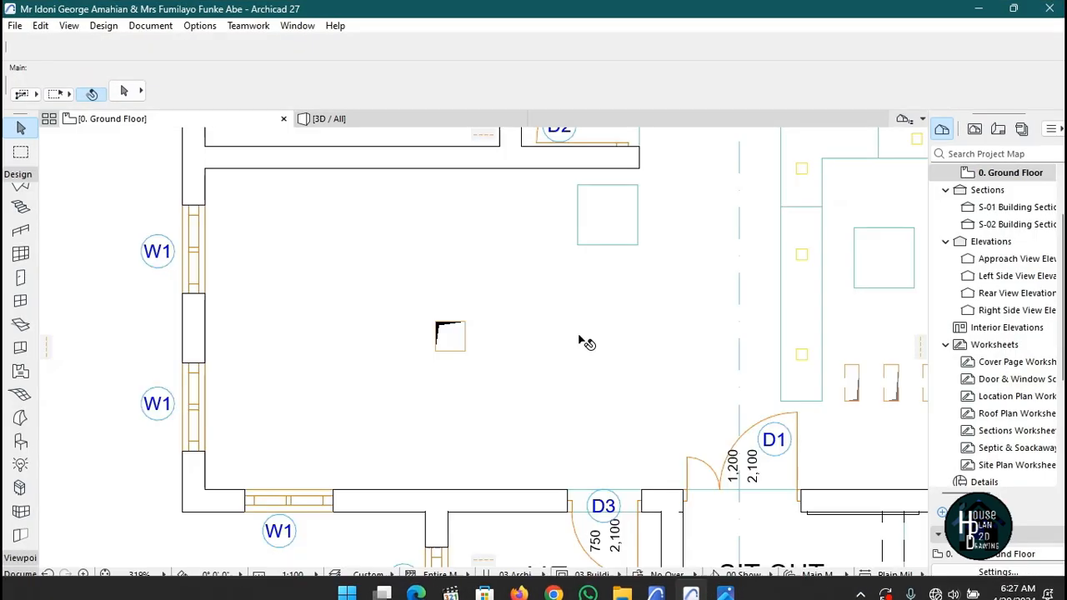
scroll(476, 388, "down", 1)
scroll(492, 406, "up", 2)
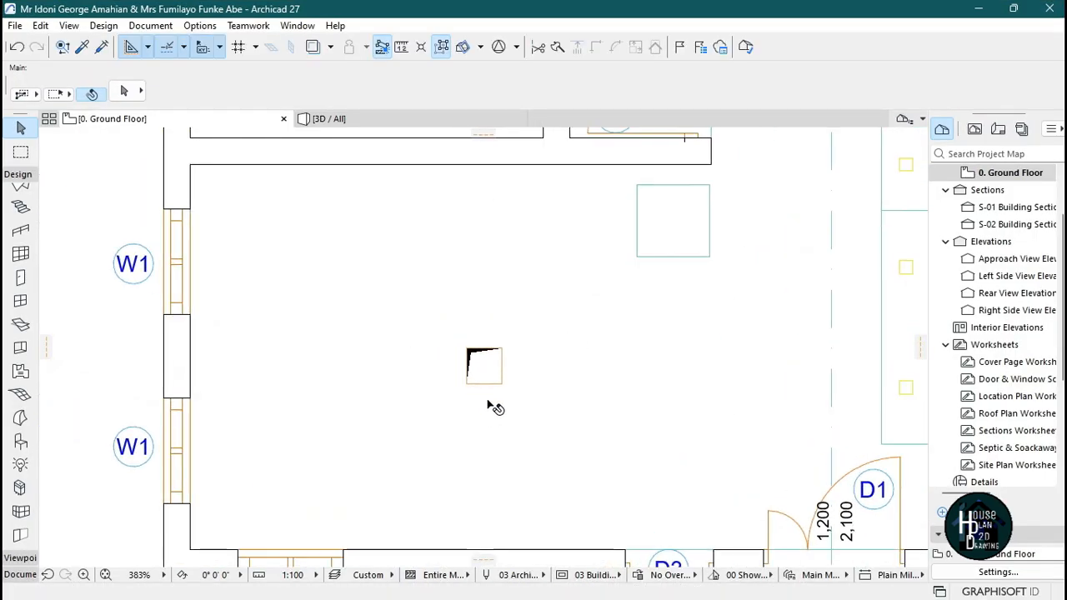
Offset all edges of the opening outward to about 1997 x 1997.
left_click(481, 387)
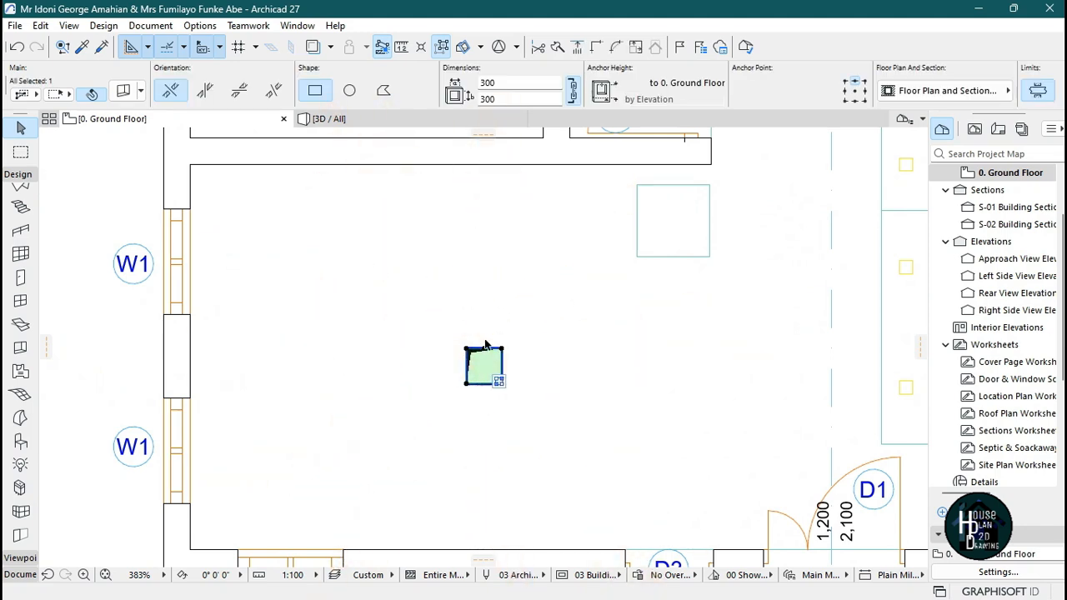
left_click(476, 384)
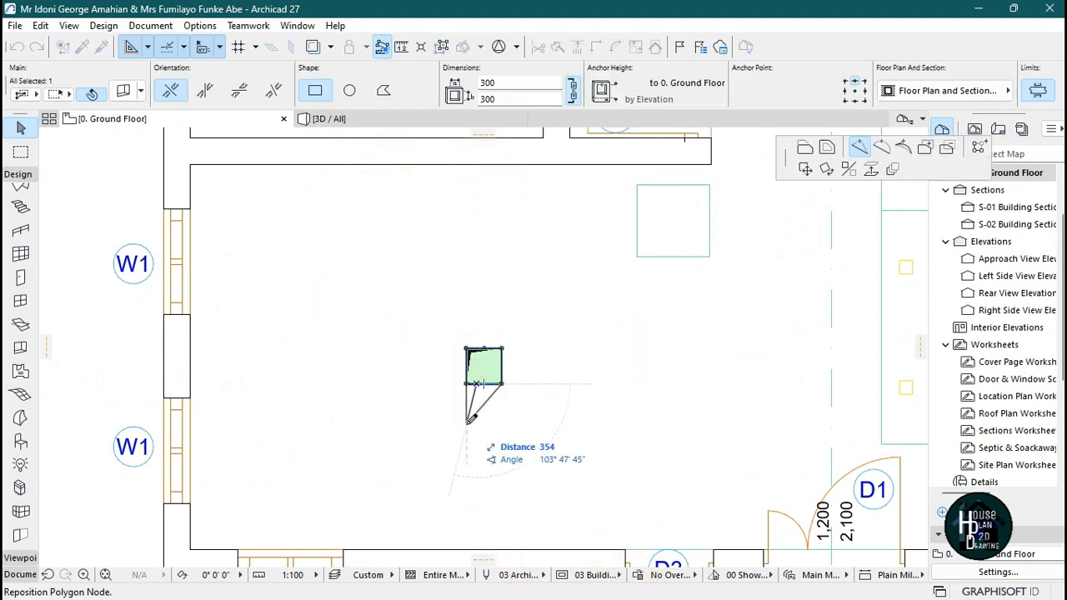
left_click(827, 150)
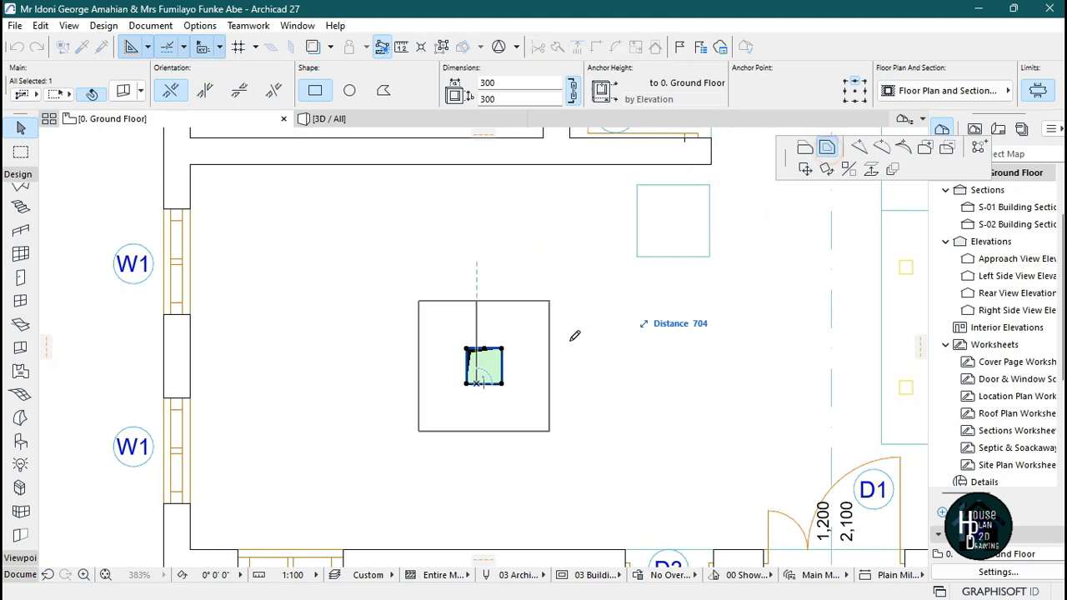
left_click(602, 481)
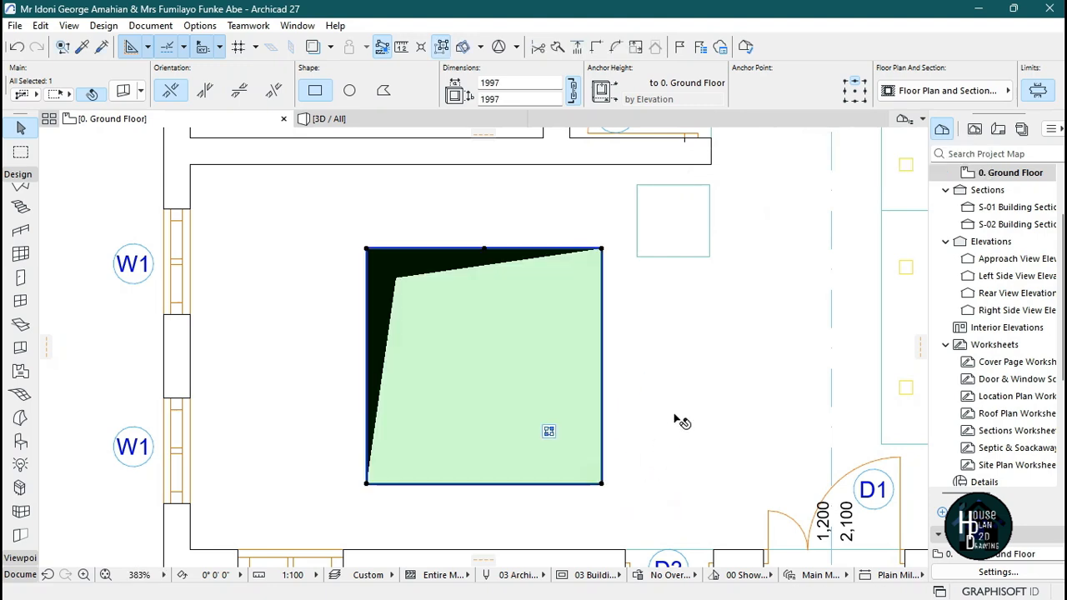
Move the opening left and stretch its right edge so it is about 2638 x 1997.
key("ctrl+d")
left_click(725, 404)
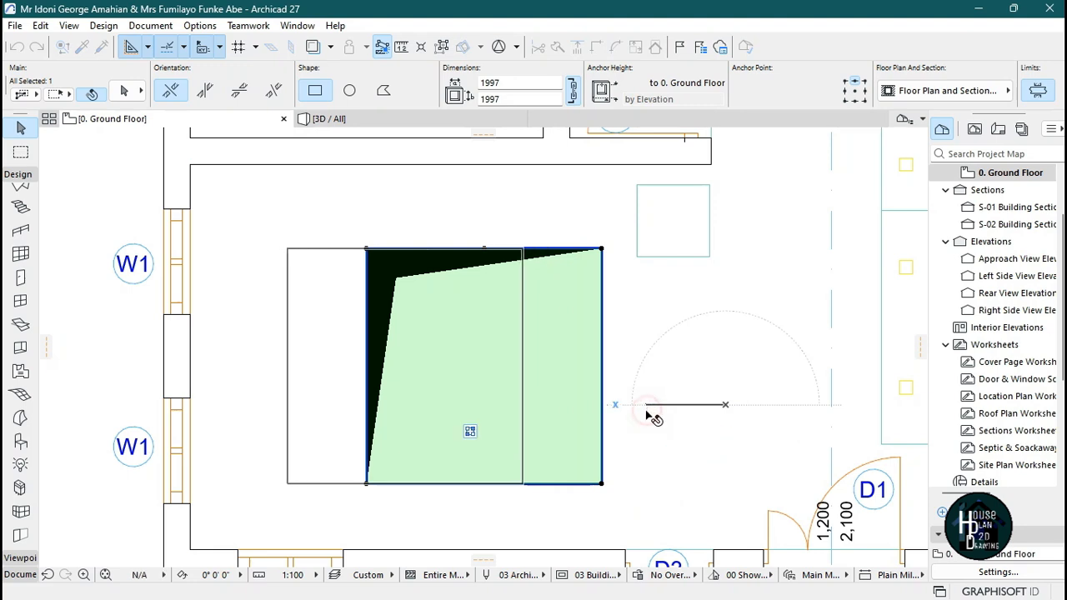
left_click(648, 413)
left_click(523, 452)
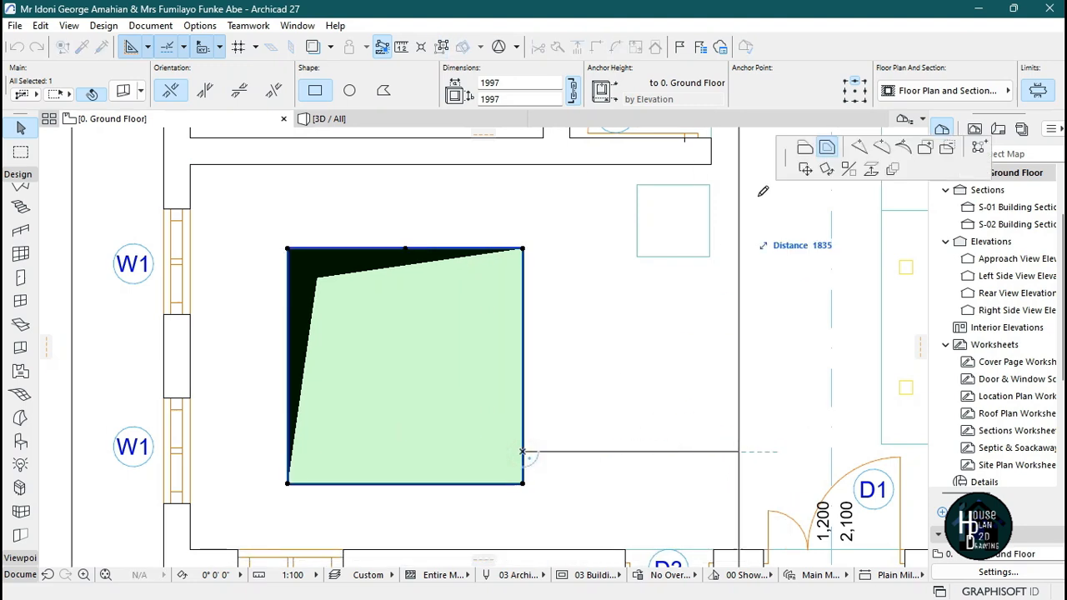
left_click(805, 149)
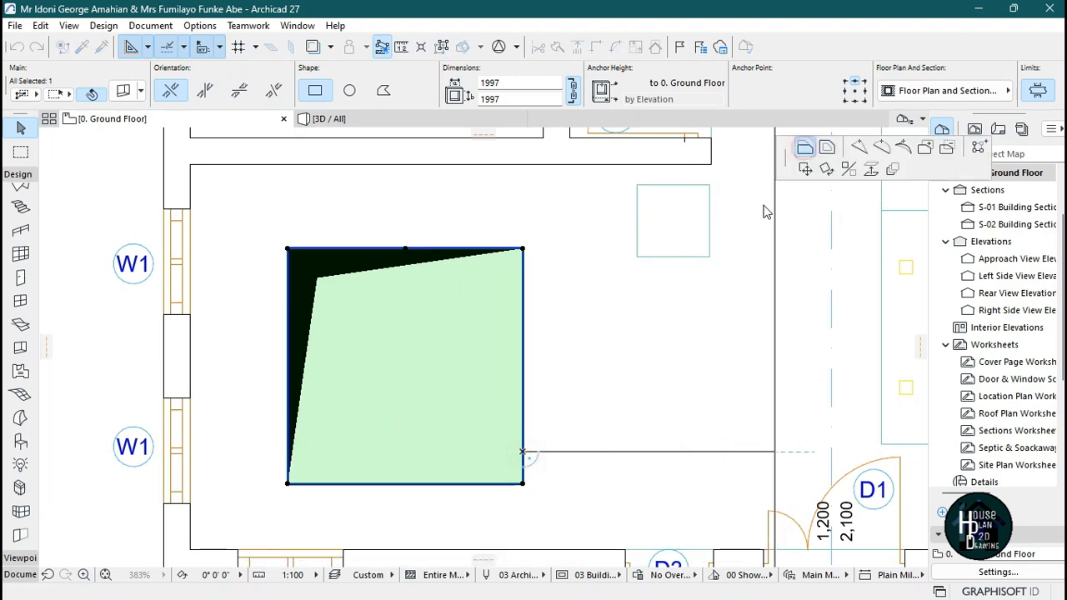
left_click(601, 409)
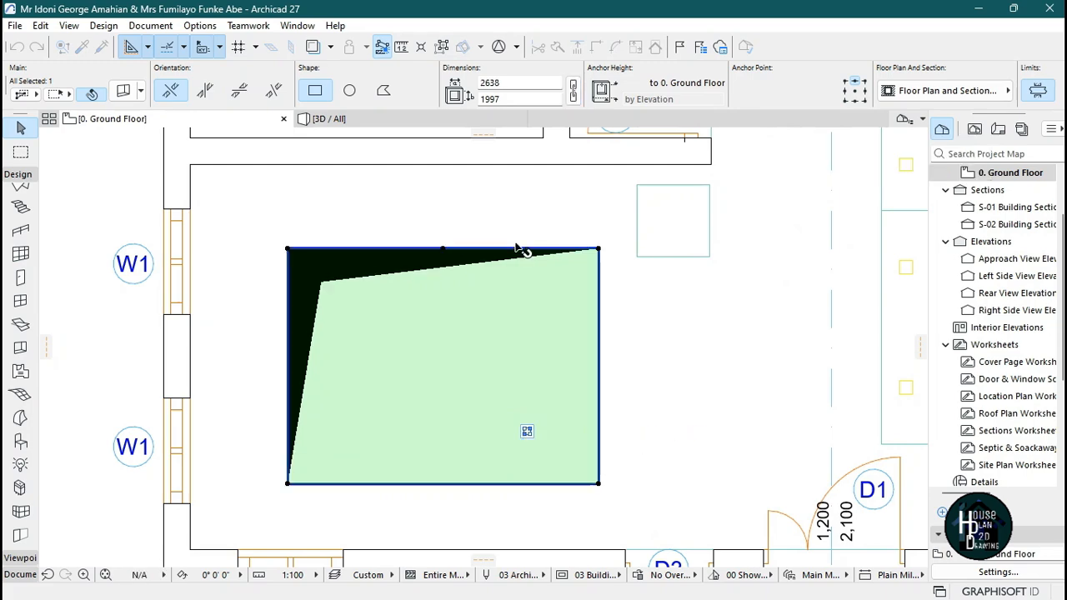
Set the opening's offset from its reference plane to about -75 in the 3D view.
scroll(536, 303, "down", 5)
left_click(566, 300)
scroll(566, 300, "up", 5)
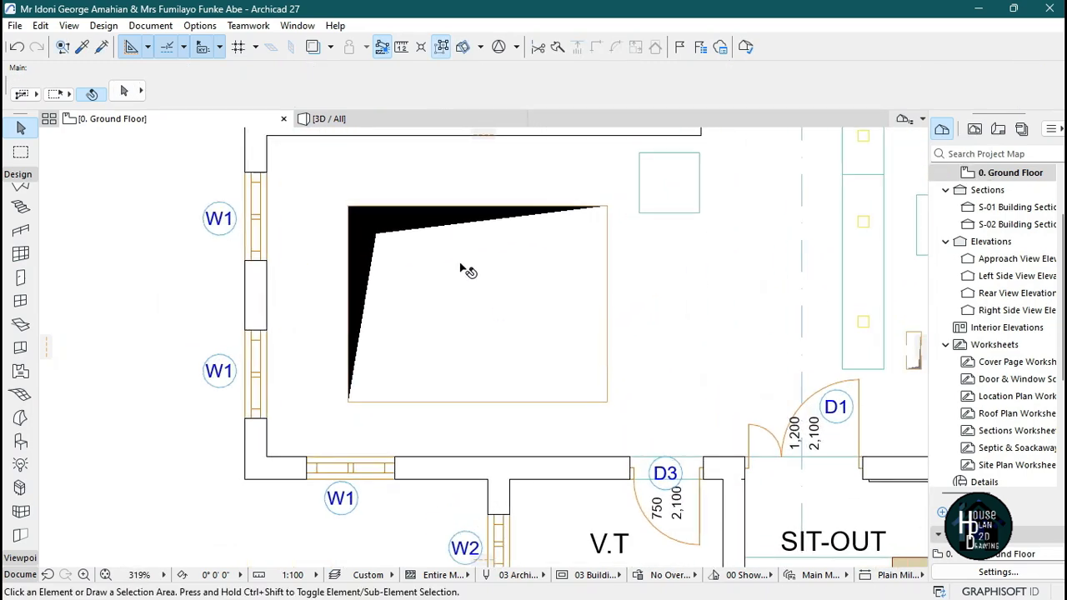
key("F3")
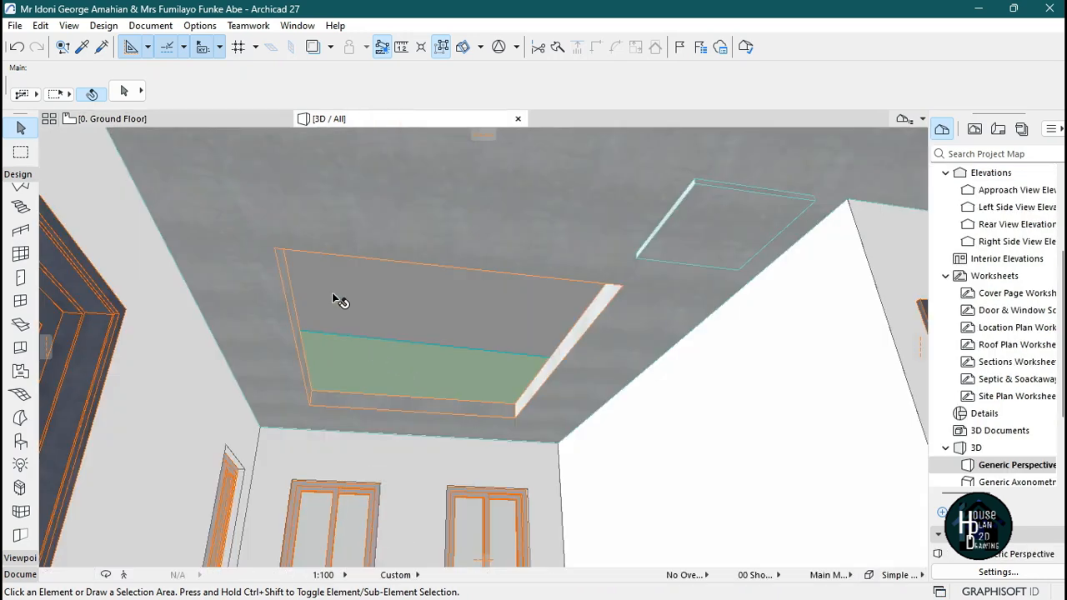
left_click(150, 574)
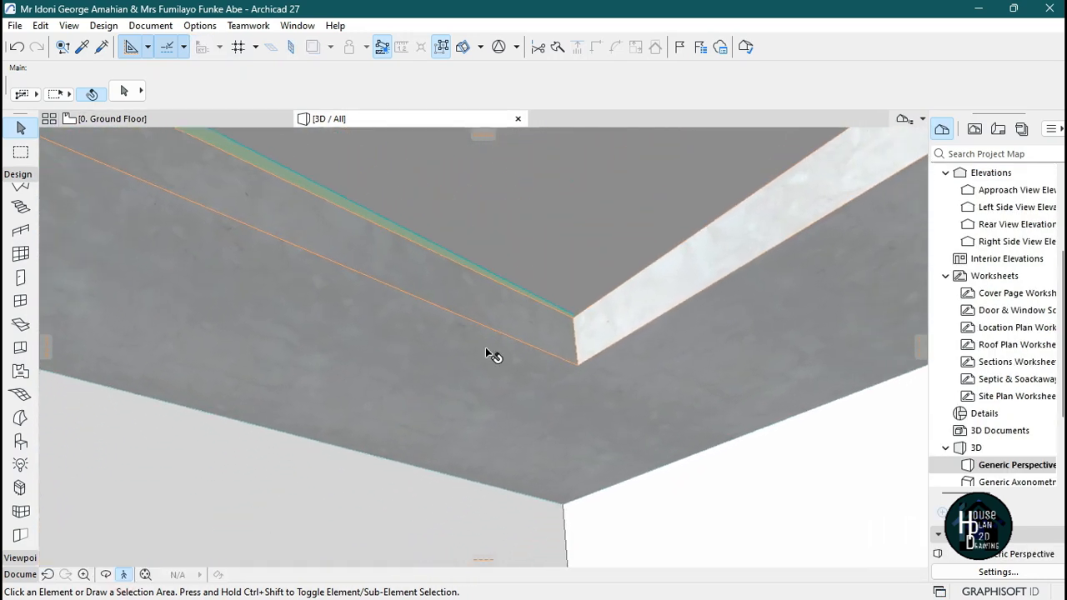
key("Escape")
left_click(541, 336)
key("Escape")
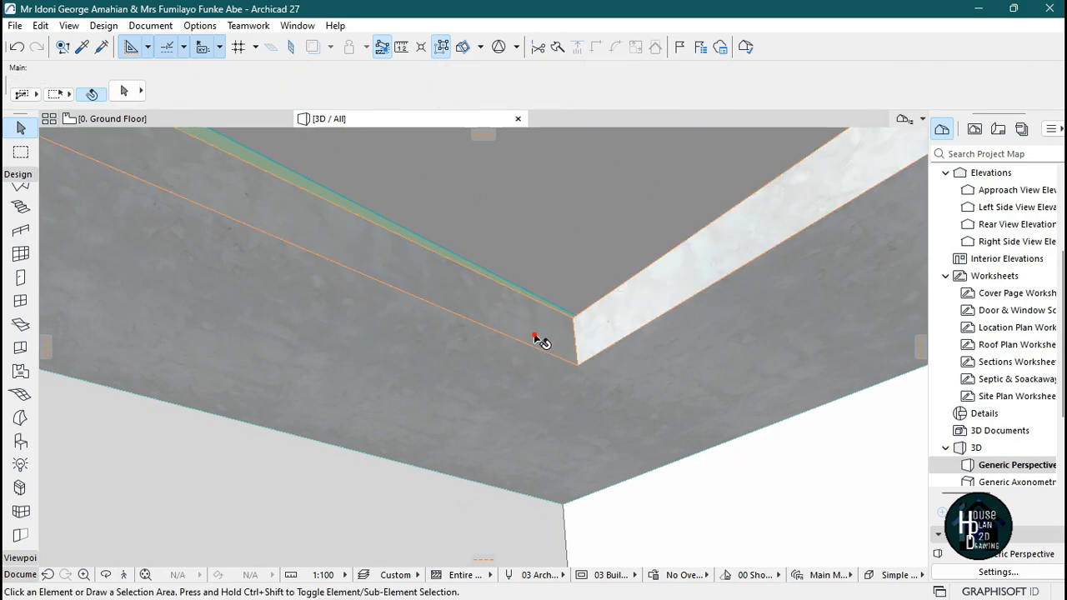
left_click(539, 336)
left_click(573, 321)
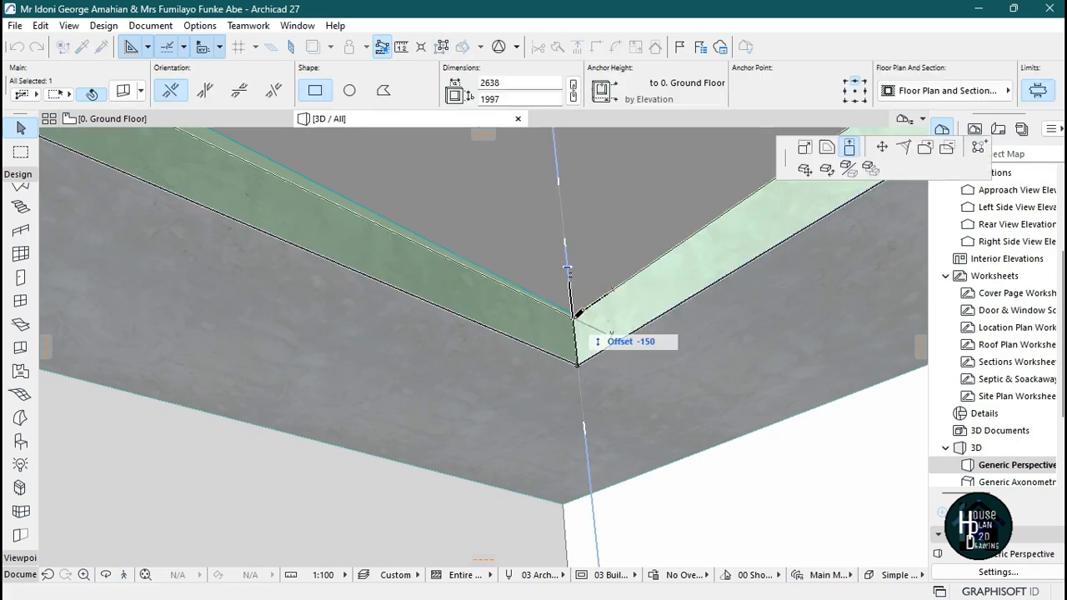
left_click(850, 148)
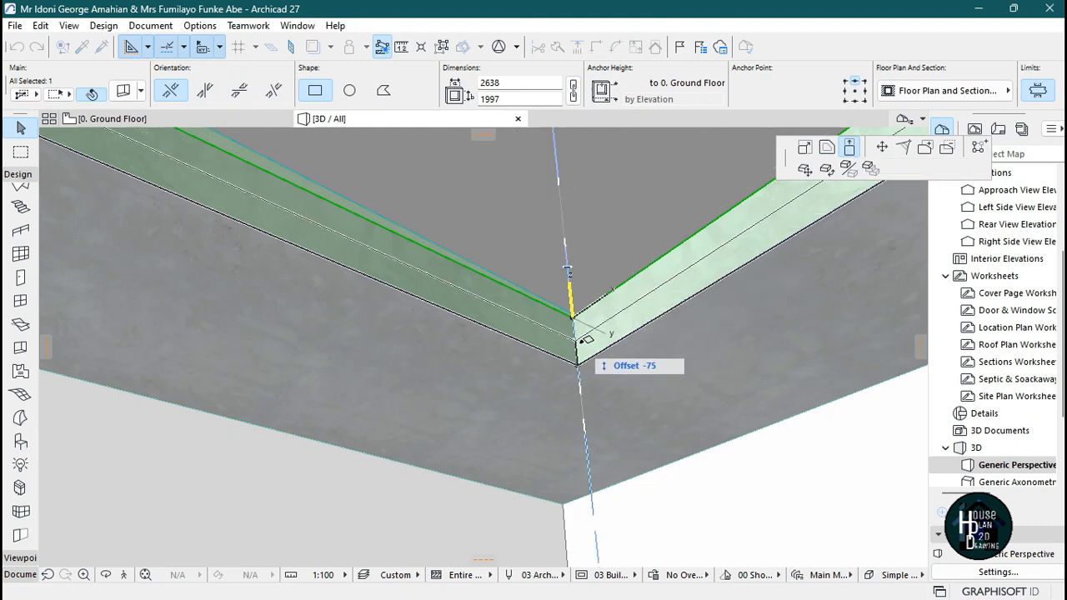
left_click(577, 338)
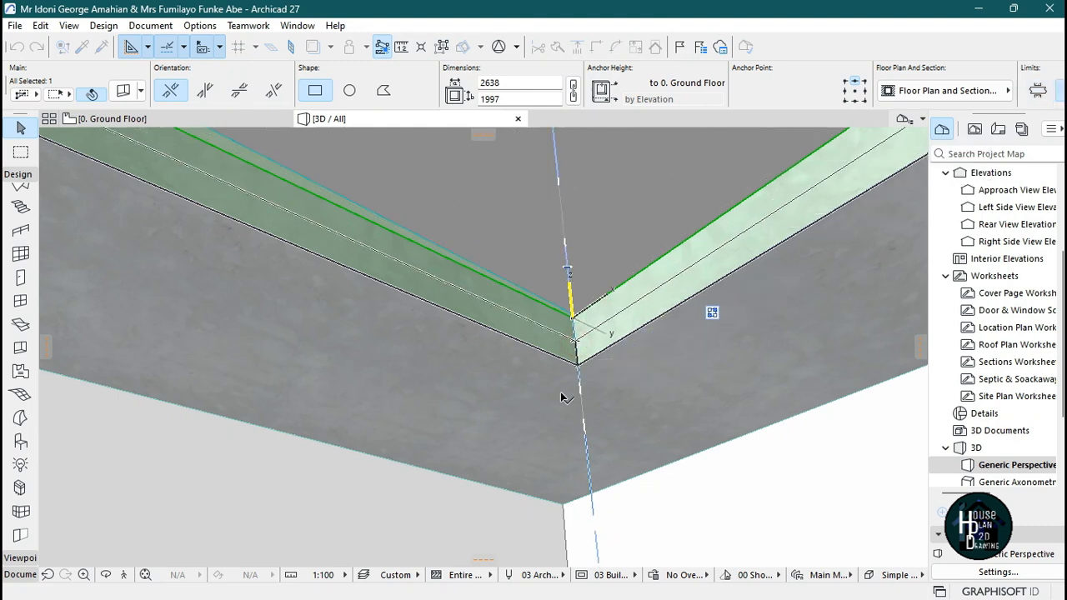
key("Escape")
left_click(126, 575)
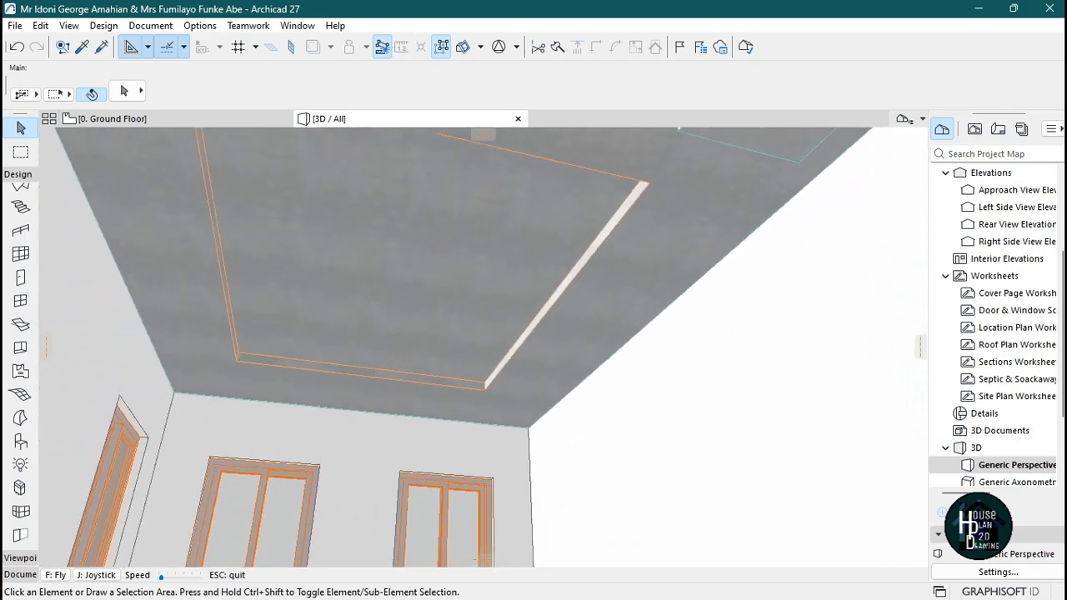
key("Escape")
Offset all edges of the ceiling opening inward by about 215 on the floor plan.
key("F2")
scroll(500, 220, "up", 1)
left_click(500, 219)
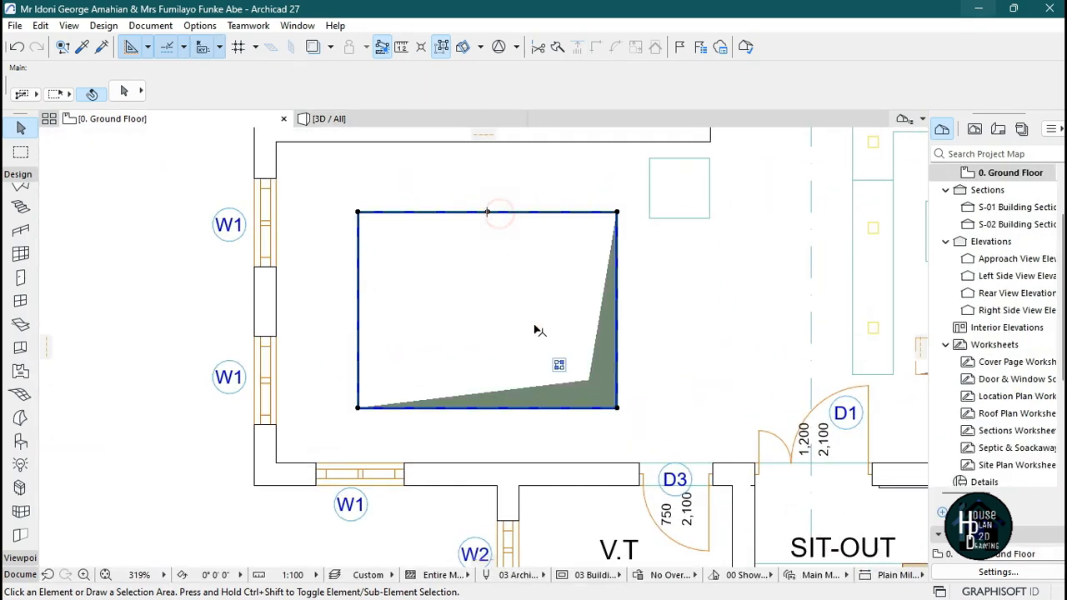
left_click(604, 410)
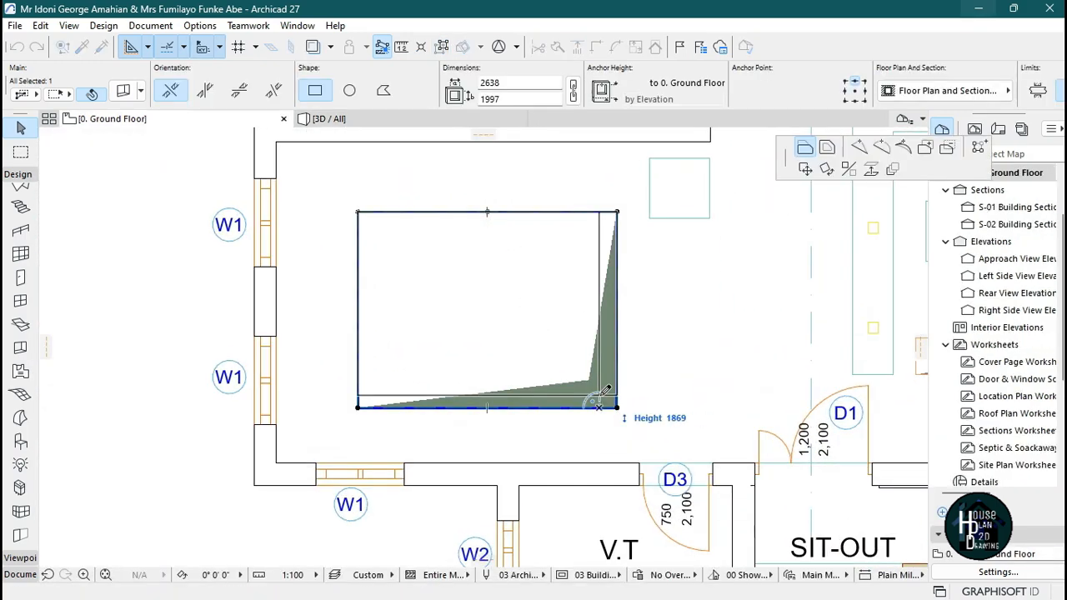
left_click(823, 169)
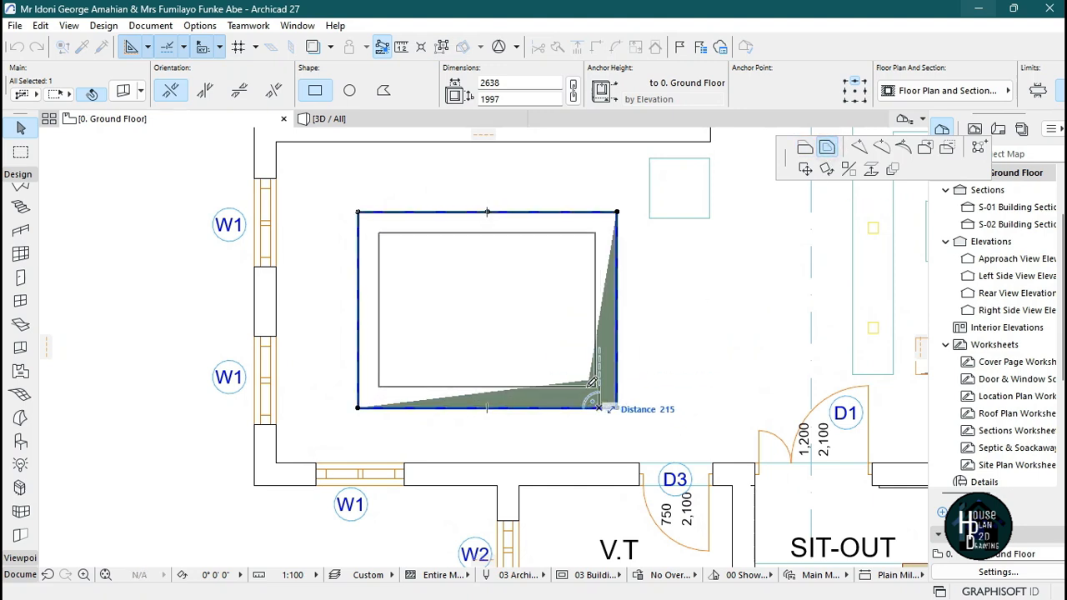
left_click(589, 408)
key("Escape")
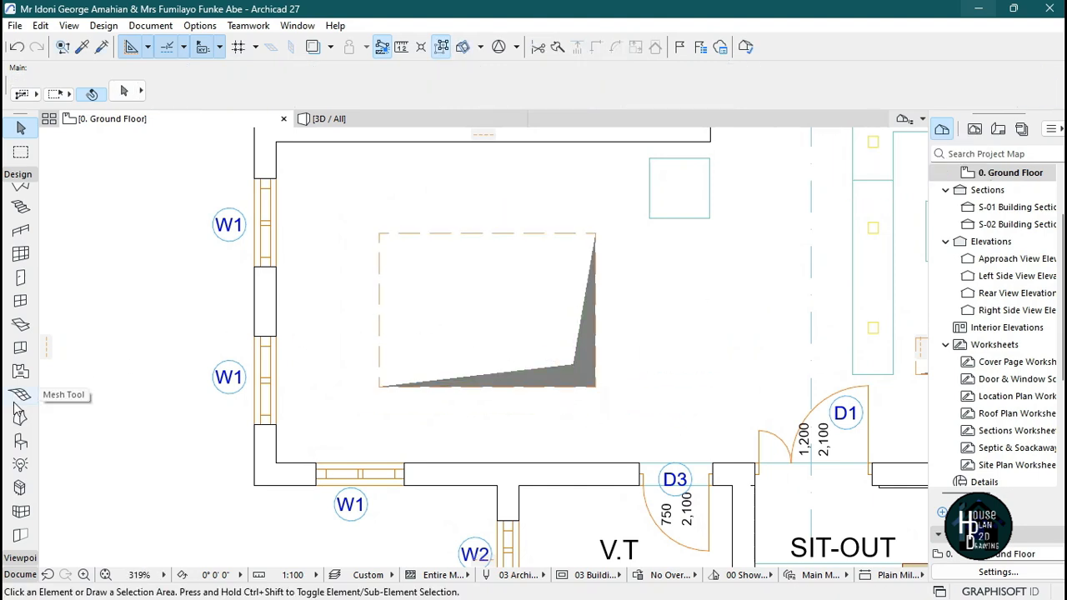
Draw a rectangle line tracing the opening outline, about 2207 x 1566.
left_click(21, 574)
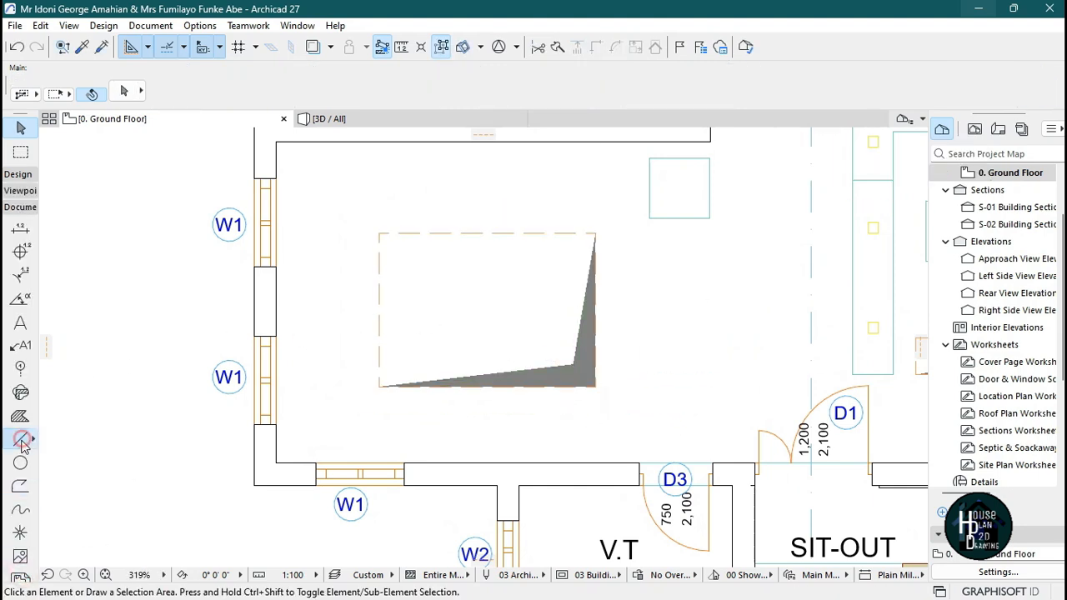
left_click(21, 439)
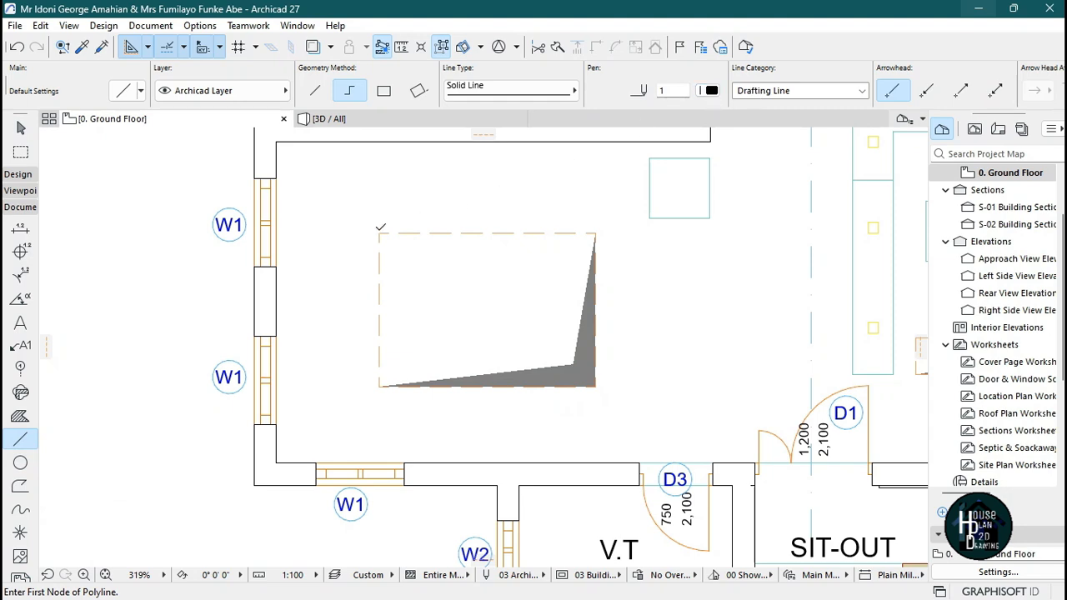
left_click(379, 232)
left_click(383, 90)
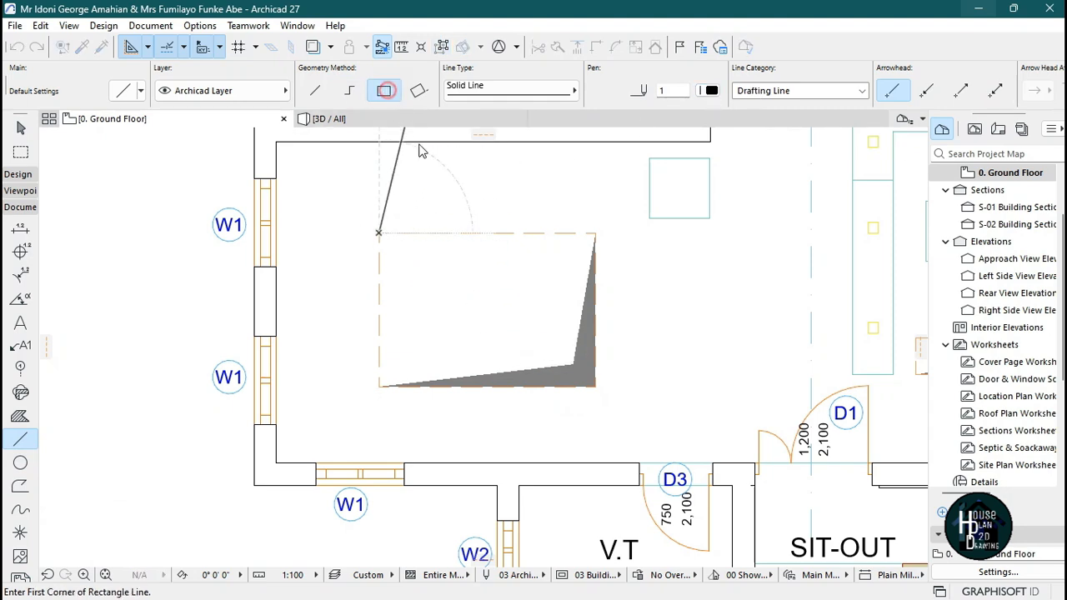
left_click(378, 233)
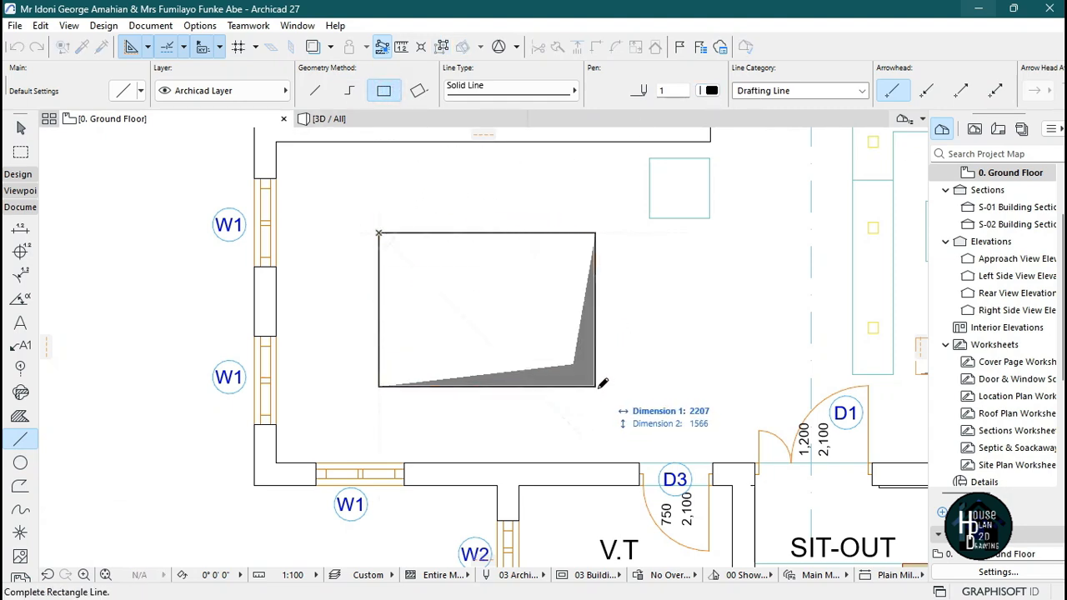
left_click(596, 385)
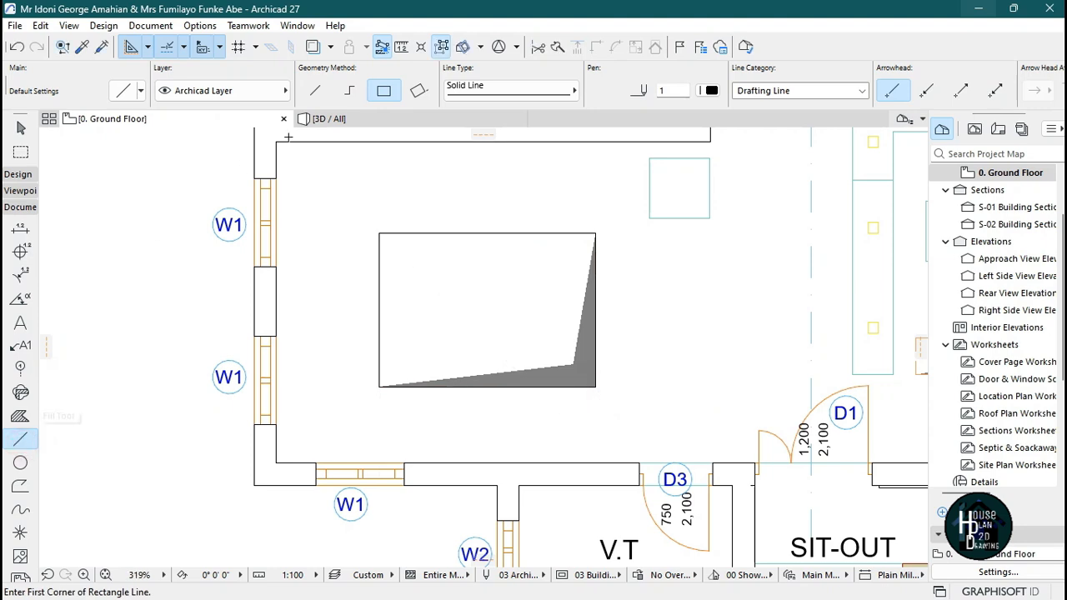
Draw vertical and horizontal center lines dividing the rectangle into quarters.
left_click(350, 90)
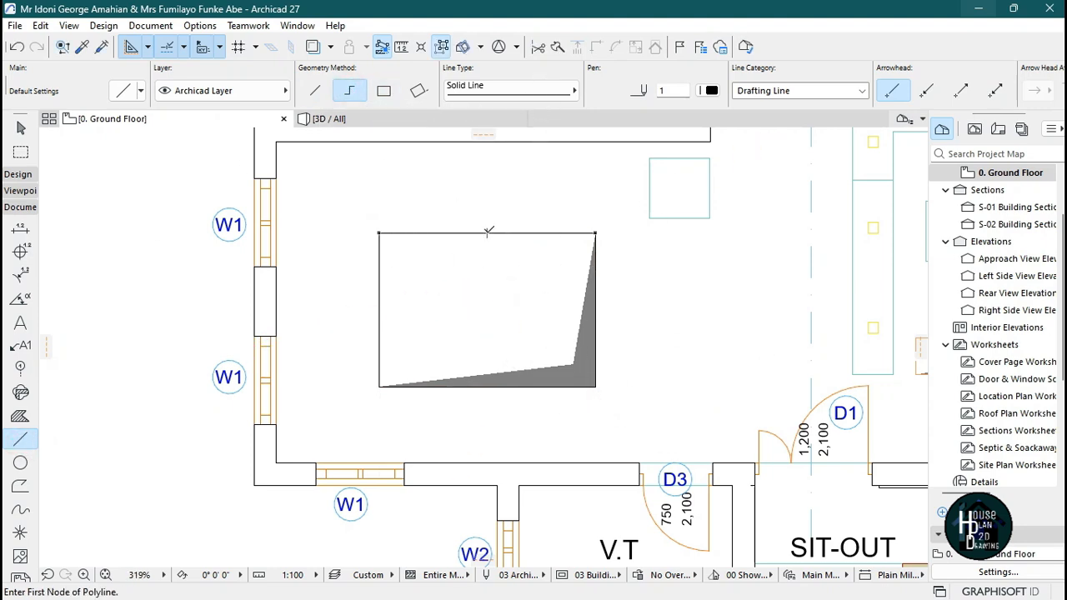
left_click(488, 233)
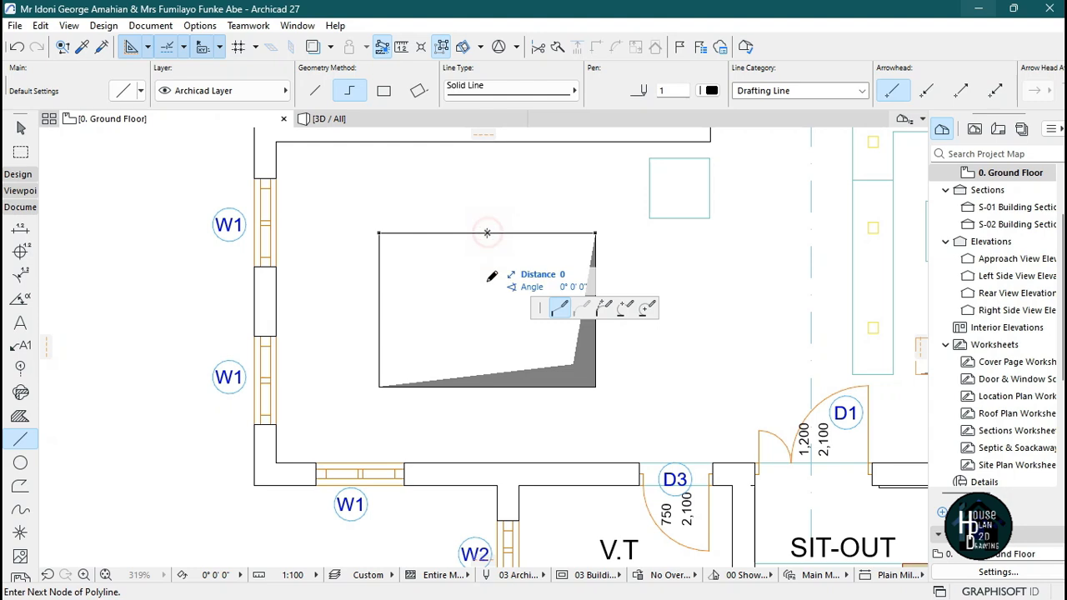
double_click(487, 385)
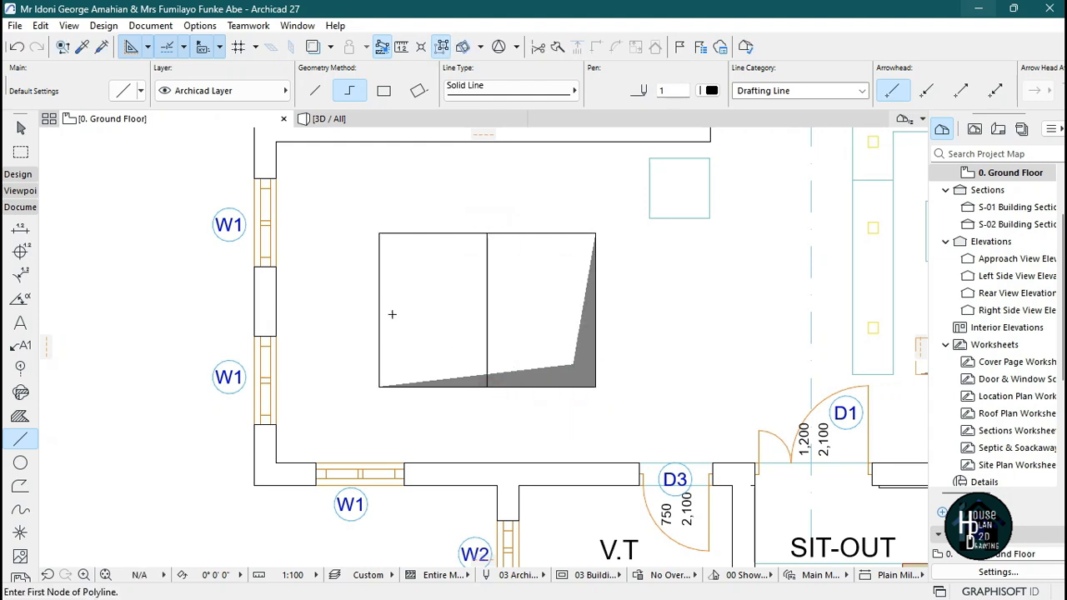
left_click(379, 310)
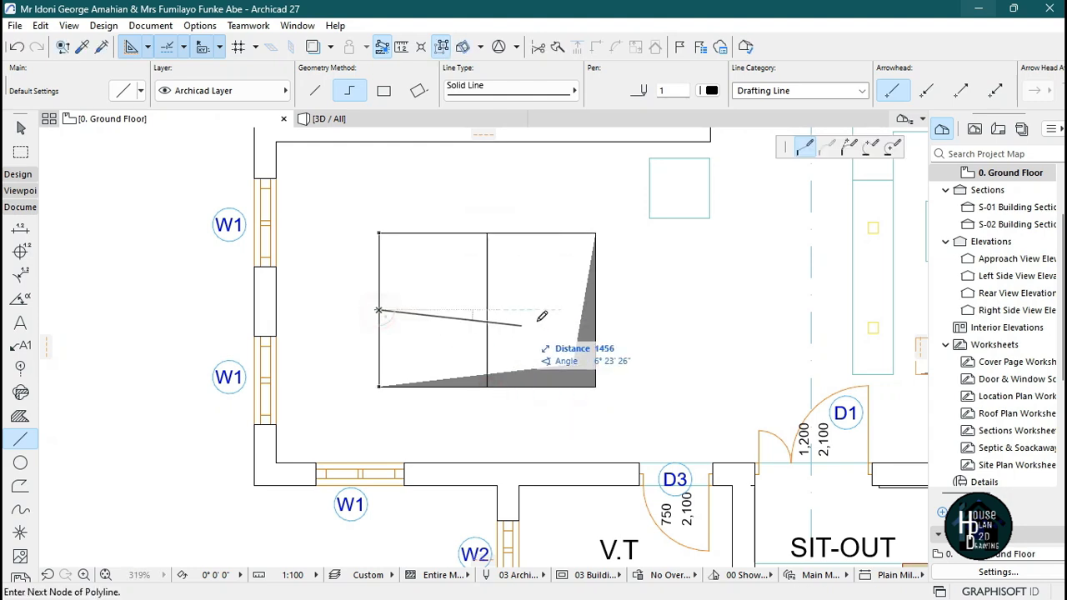
double_click(596, 310)
key("Escape")
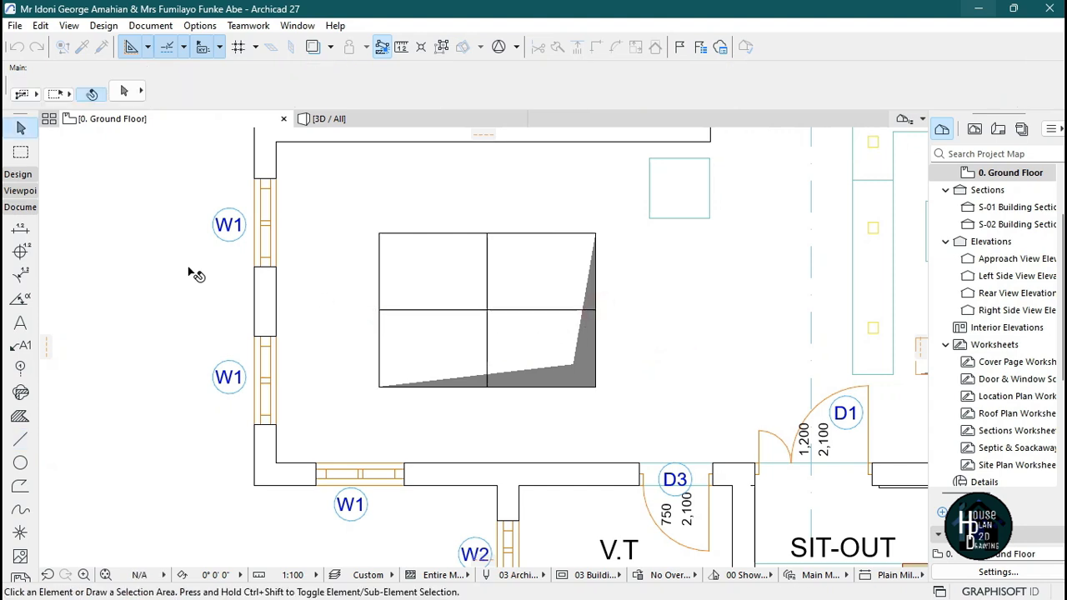
Select the rectangle and center lines with a marquee and rotate them about their center by about 35°.
left_click(21, 153)
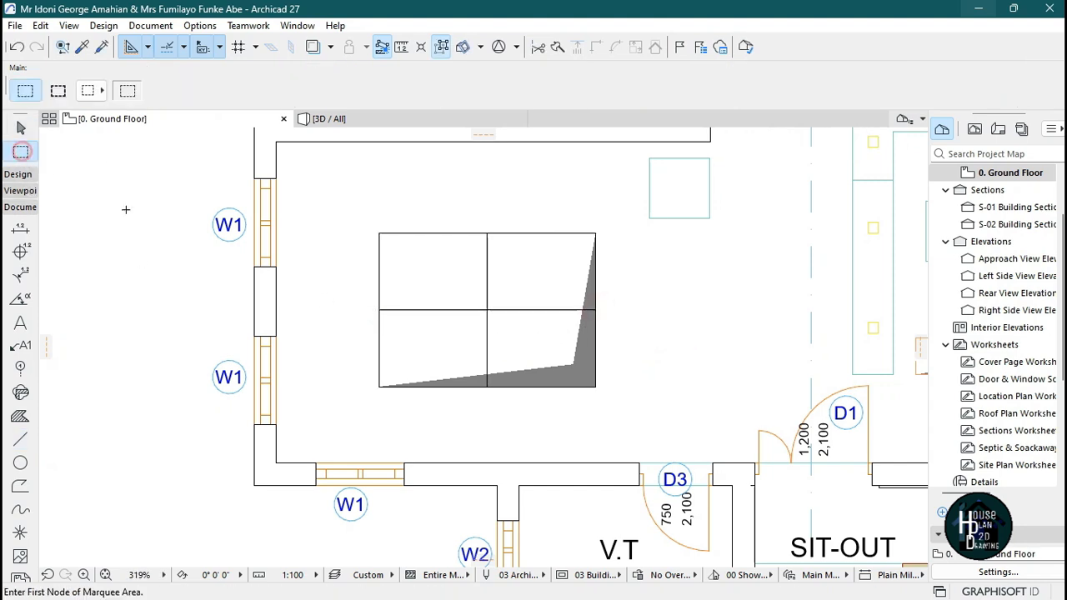
left_click(363, 214)
left_click(614, 408)
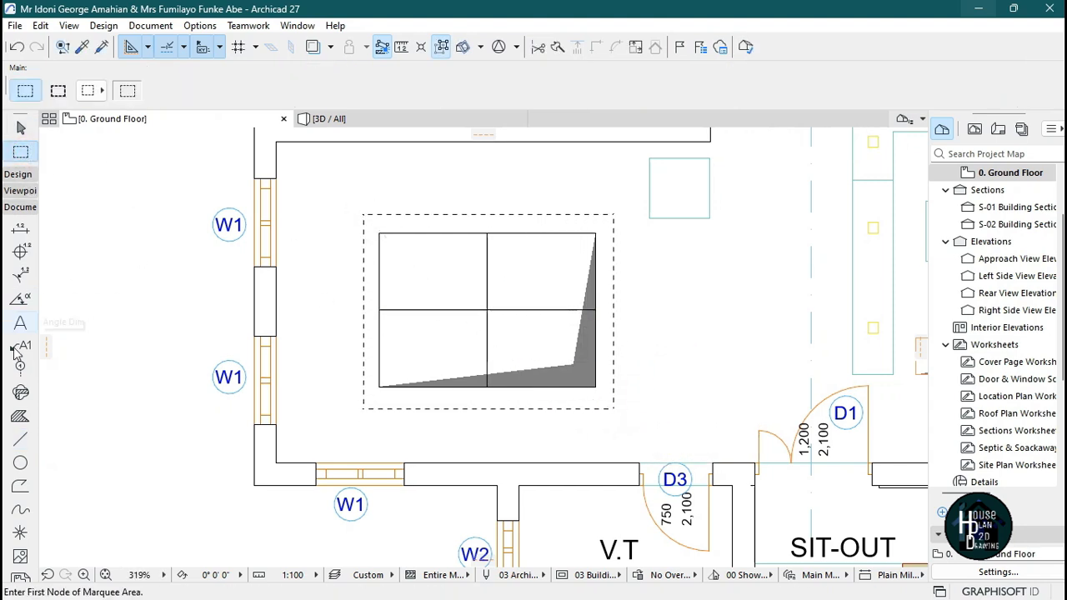
left_click(21, 442)
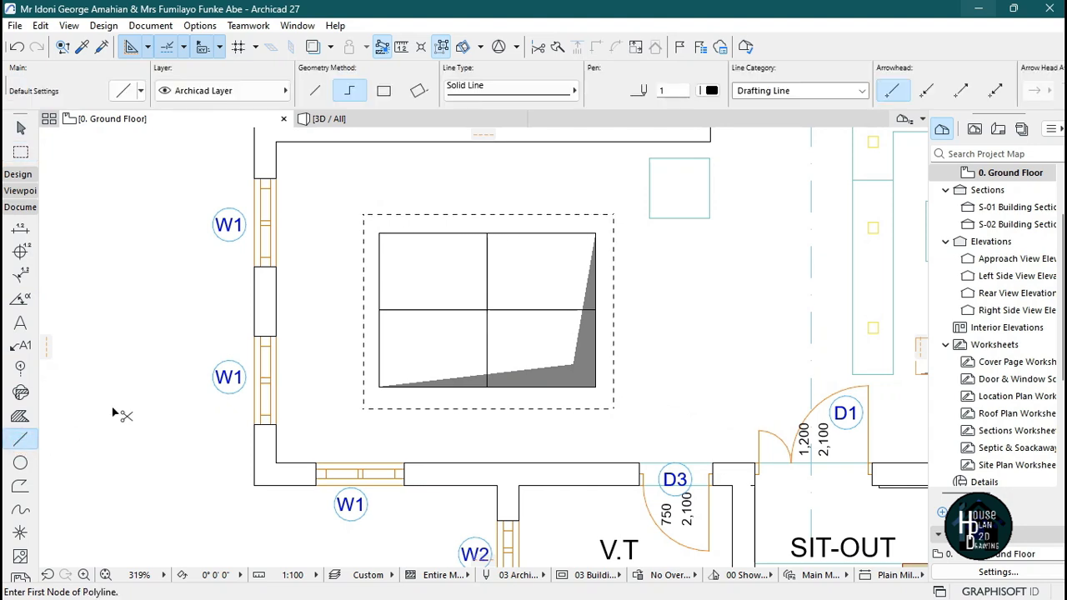
key("ctrl+a")
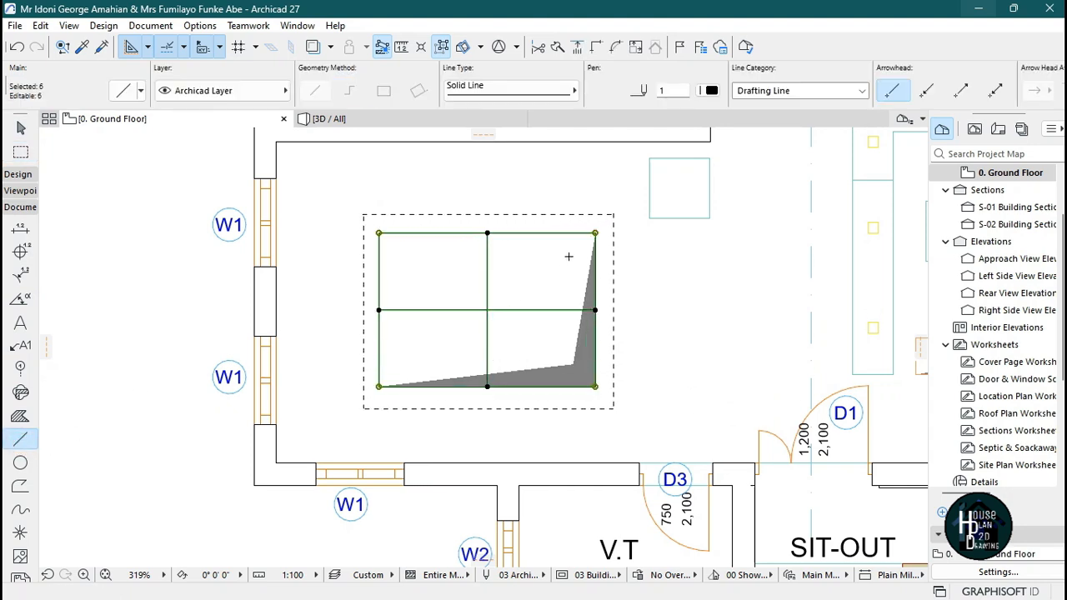
key("ctrl+e")
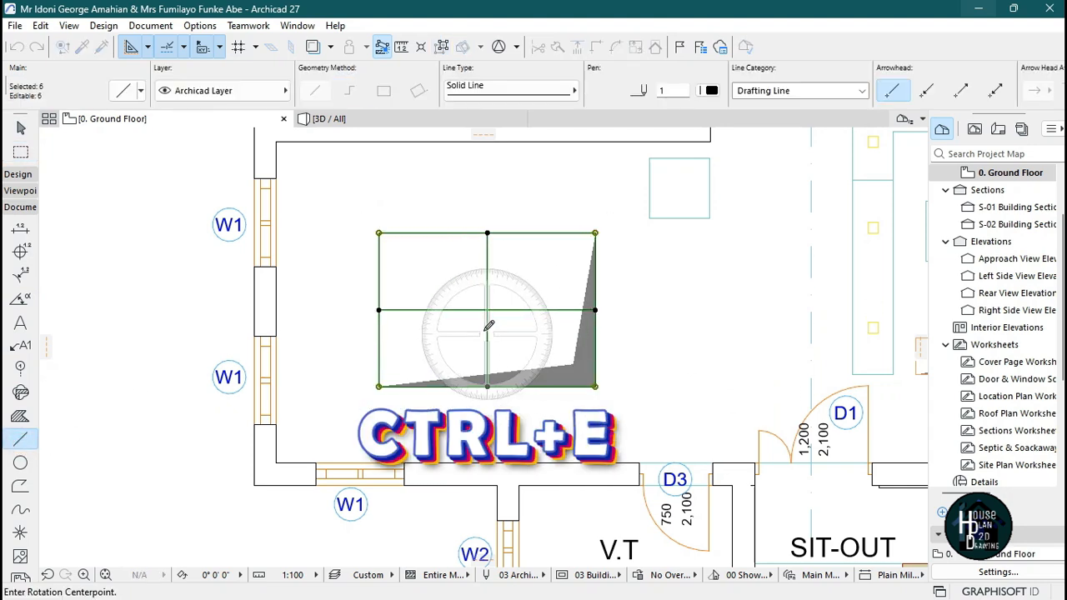
left_click(487, 309)
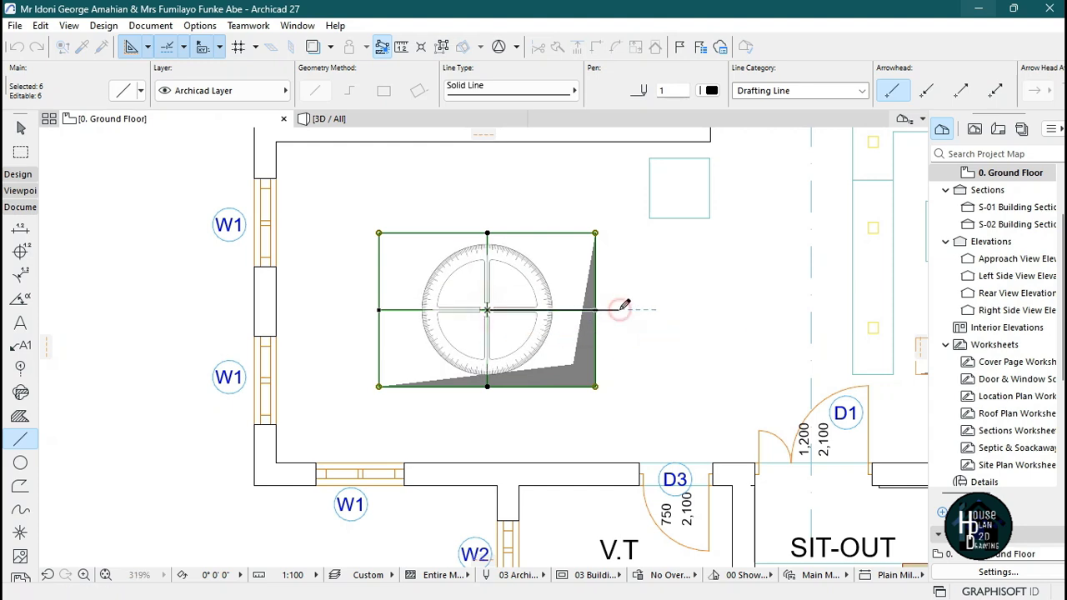
left_click(620, 309)
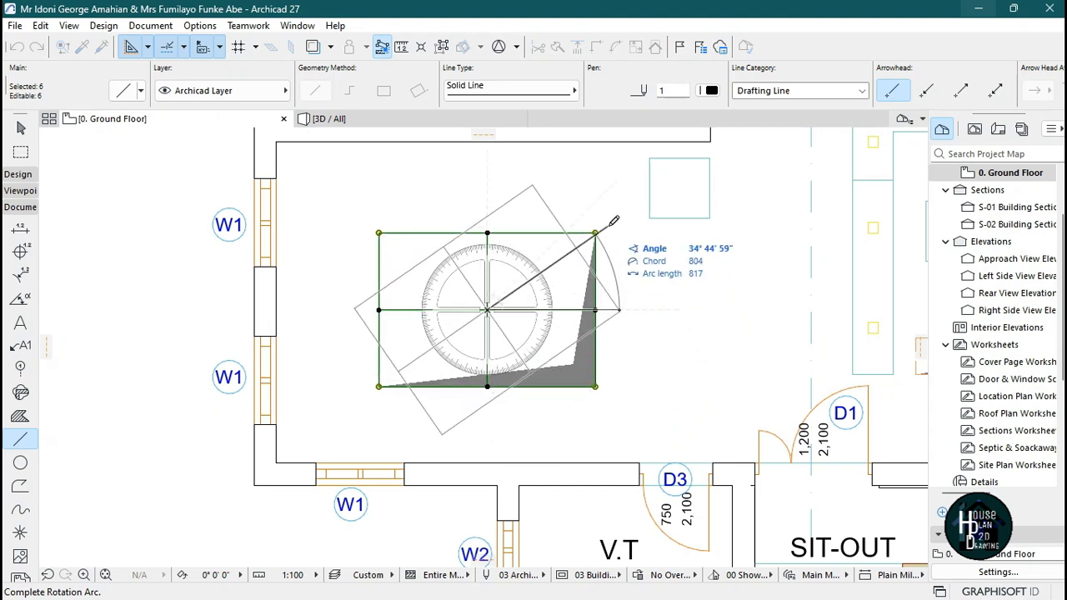
scroll(614, 220, "up", 3)
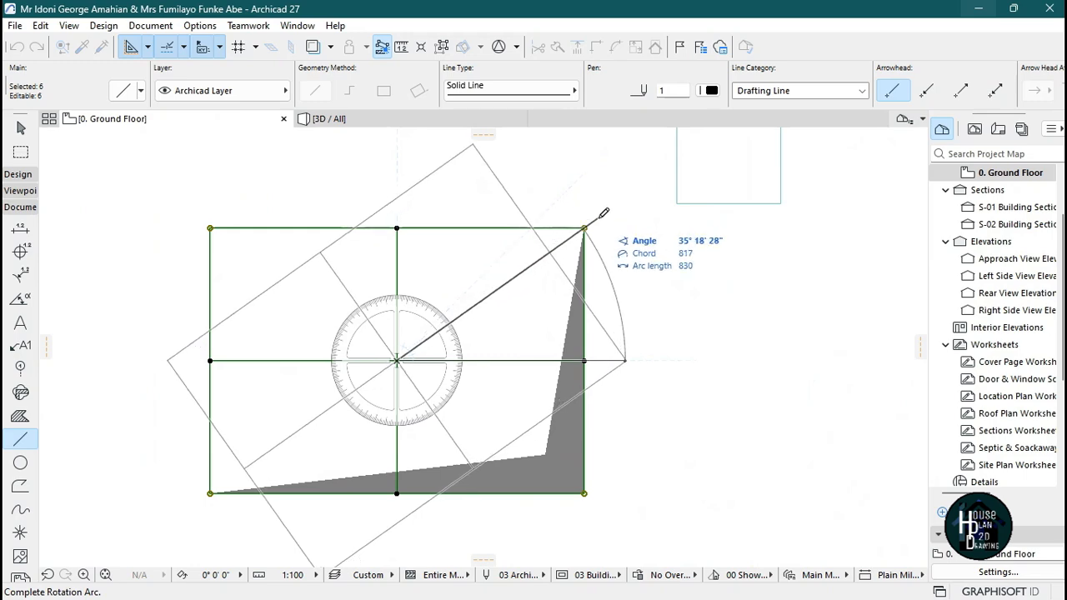
left_click(601, 216)
scroll(605, 249, "down", 5)
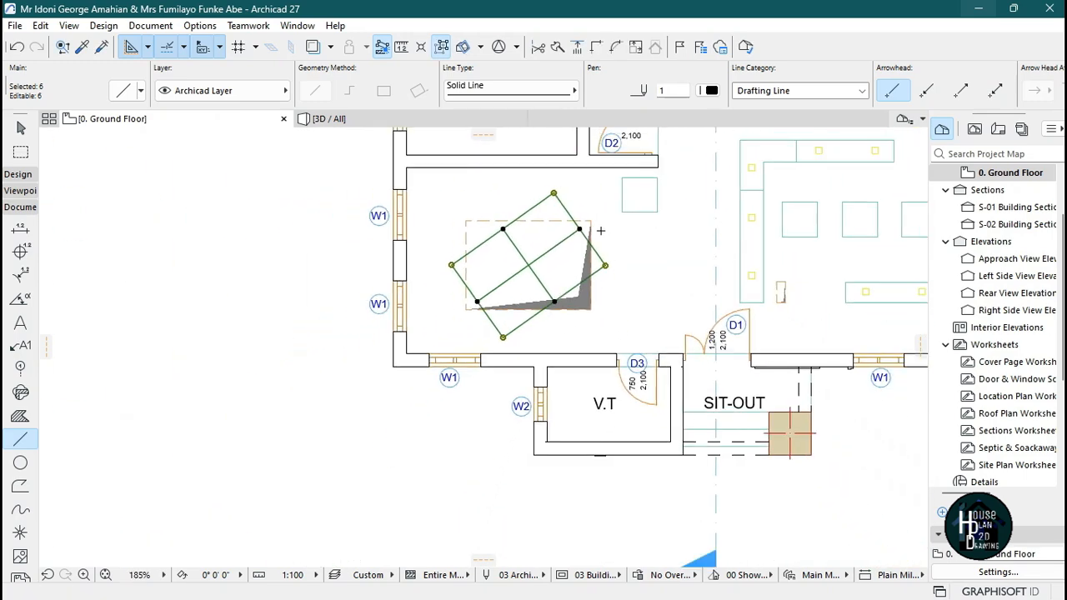
scroll(605, 249, "up", 2)
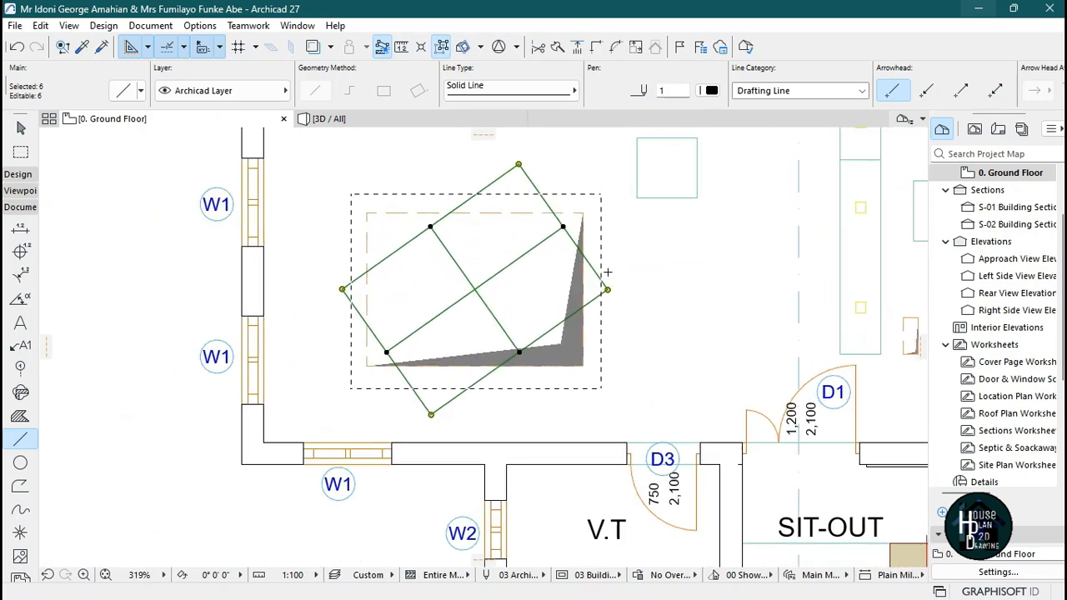
key("Escape")
Delete the two crossing center lines inside the rotated rectangle.
scroll(500, 271, "up", 1)
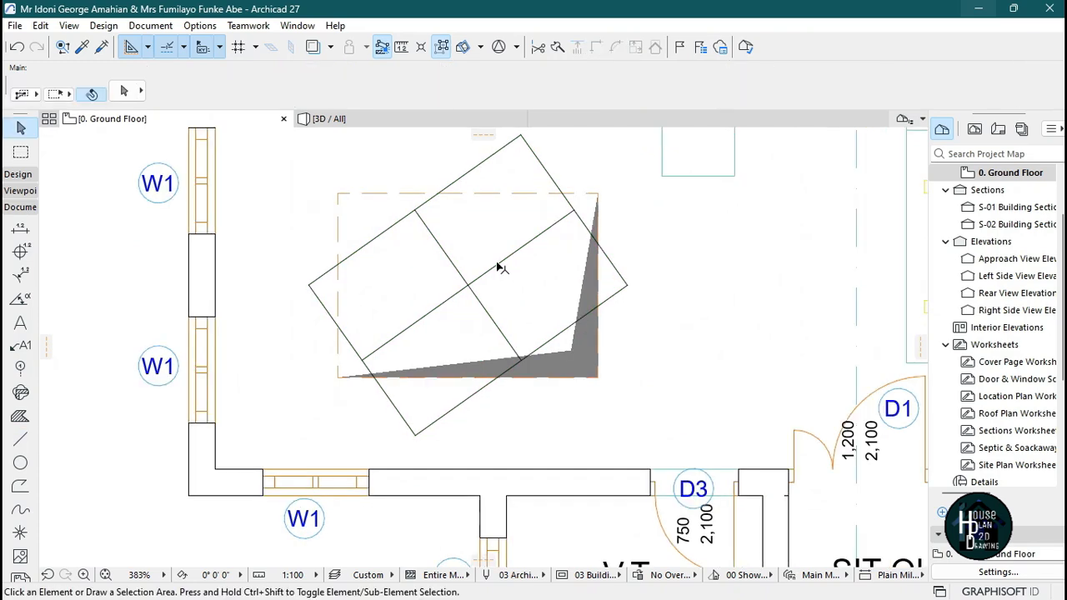
left_click(496, 264, "shift")
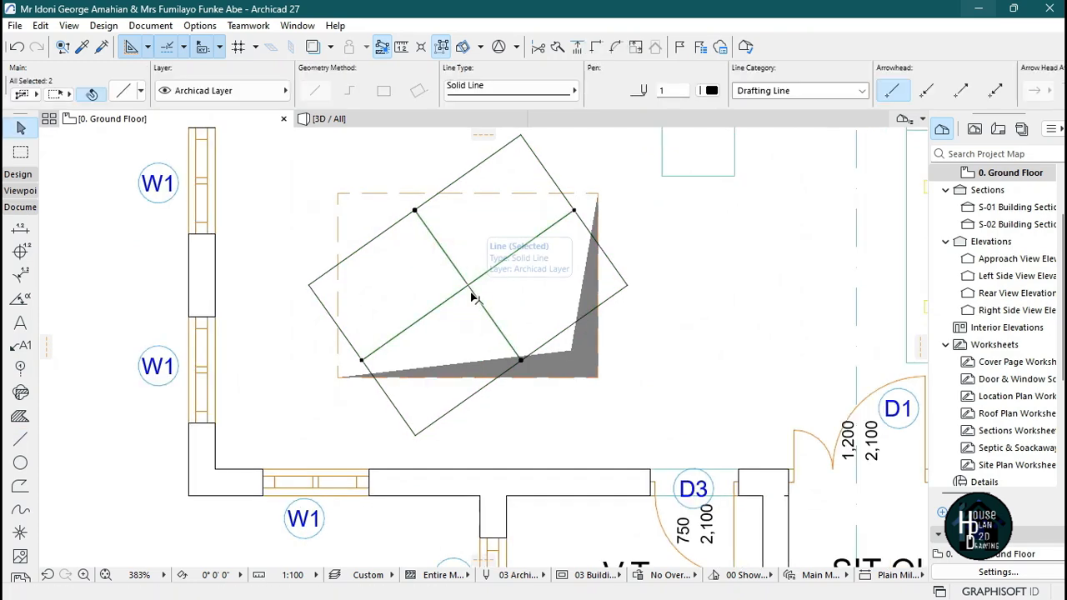
key("Delete")
Open the Control Box palette.
scroll(533, 322, "down", 2)
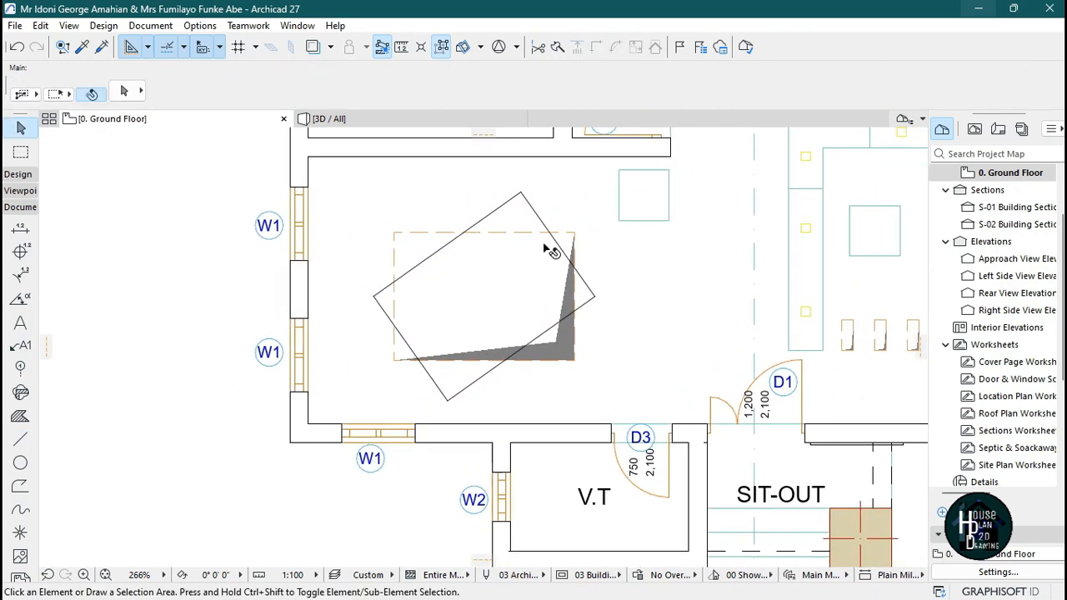
scroll(590, 234, "up", 1)
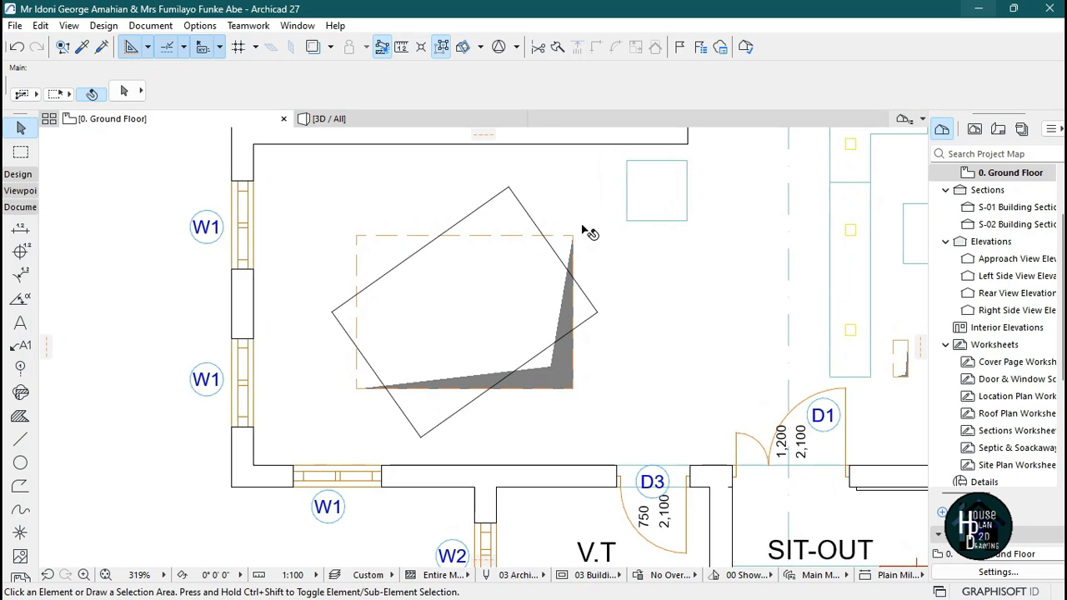
left_click(295, 28)
mouse_move(392, 250)
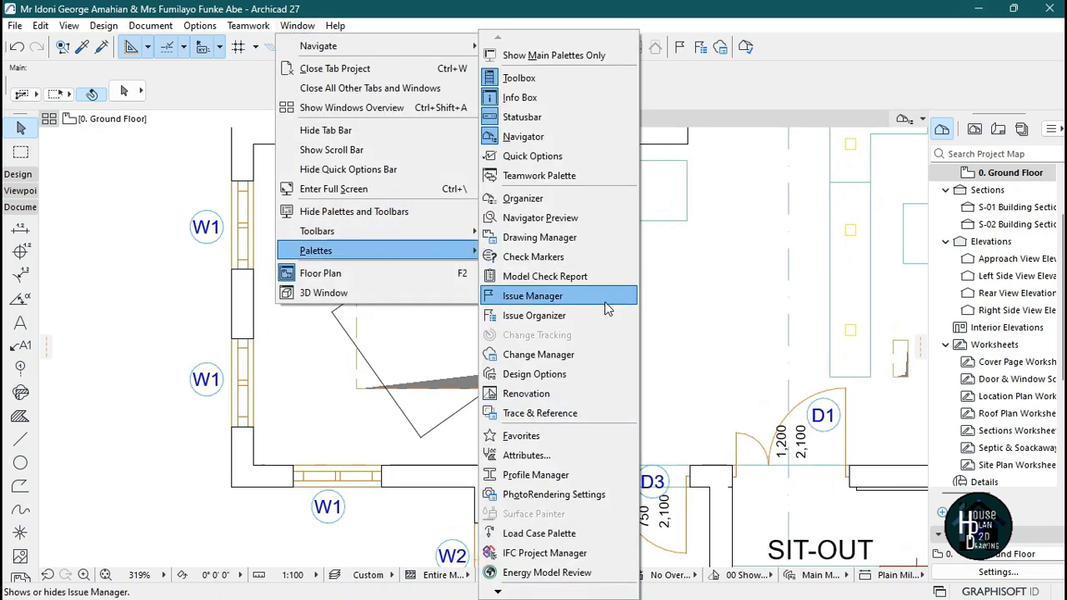
mouse_move(500, 590)
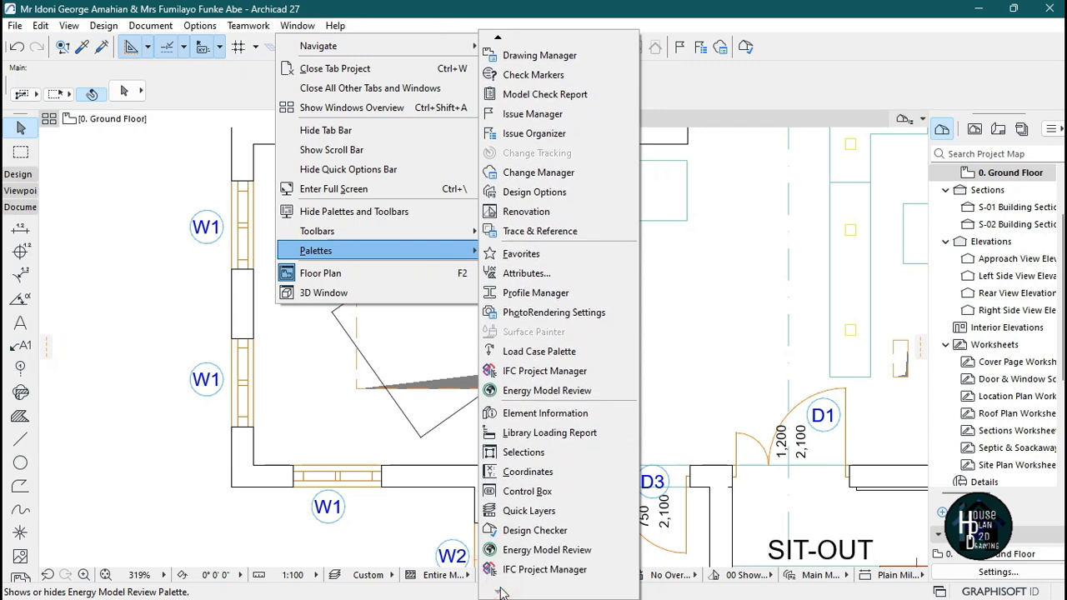
left_click(526, 491)
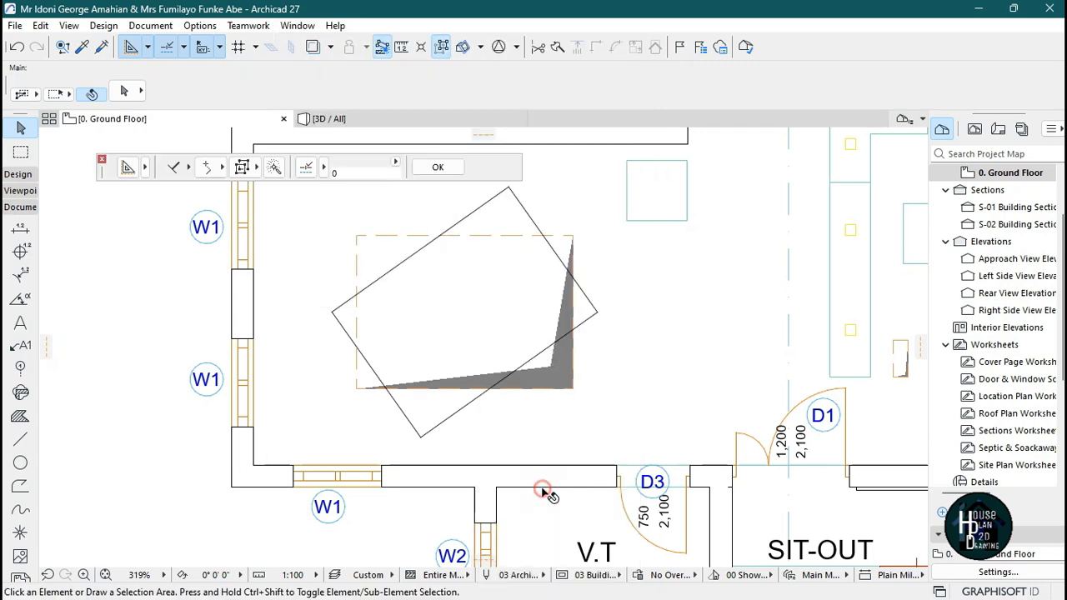
Draw an inset offset copy of the rotated rectangle using the Line tool's offset magic-wand mode.
left_click(21, 439)
left_click(181, 166)
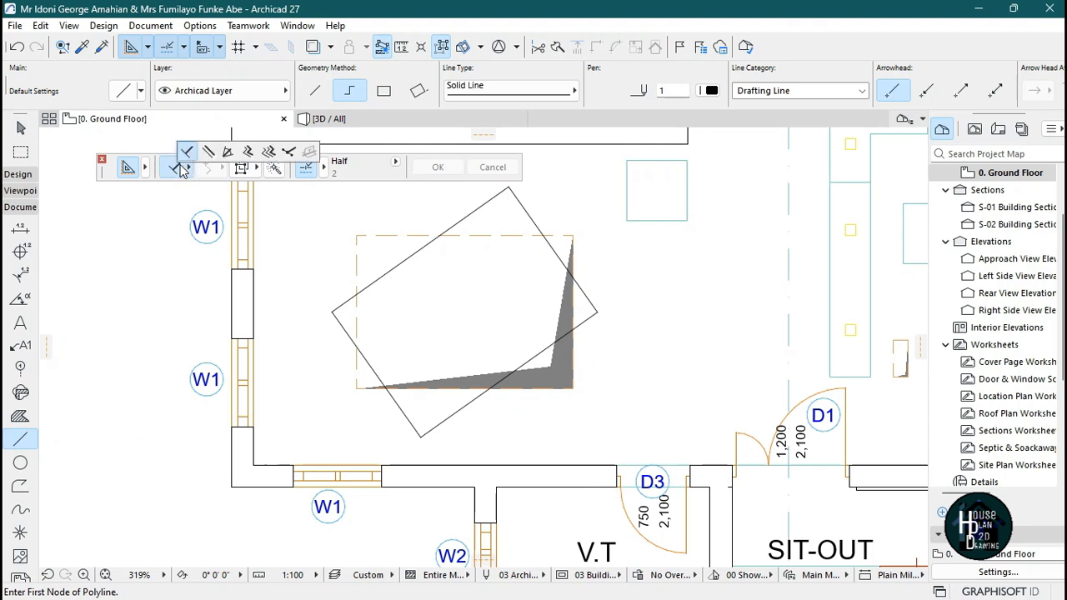
left_click(248, 152)
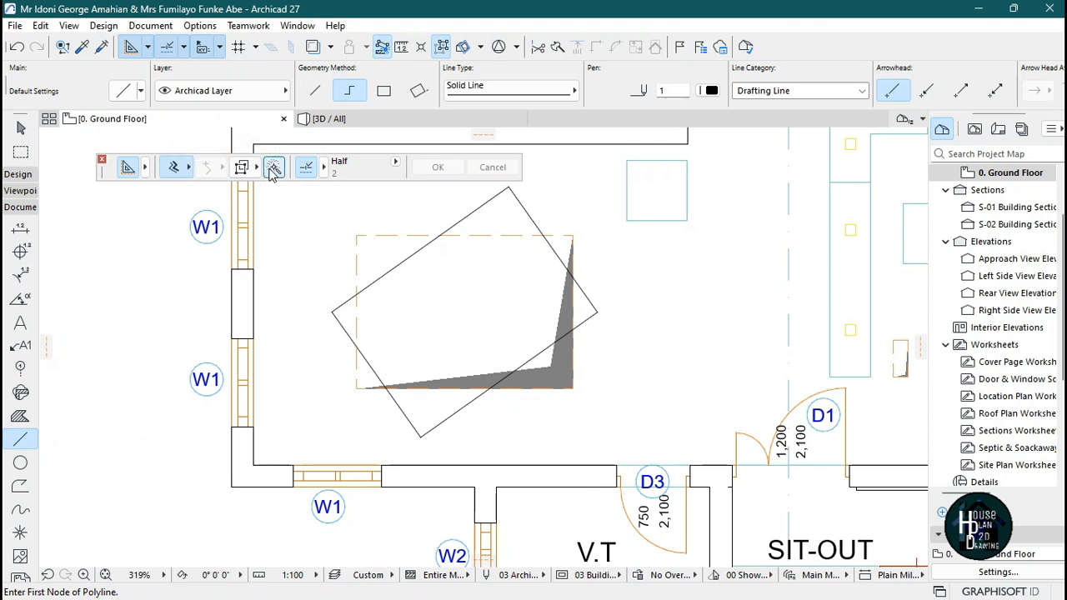
left_click(272, 167)
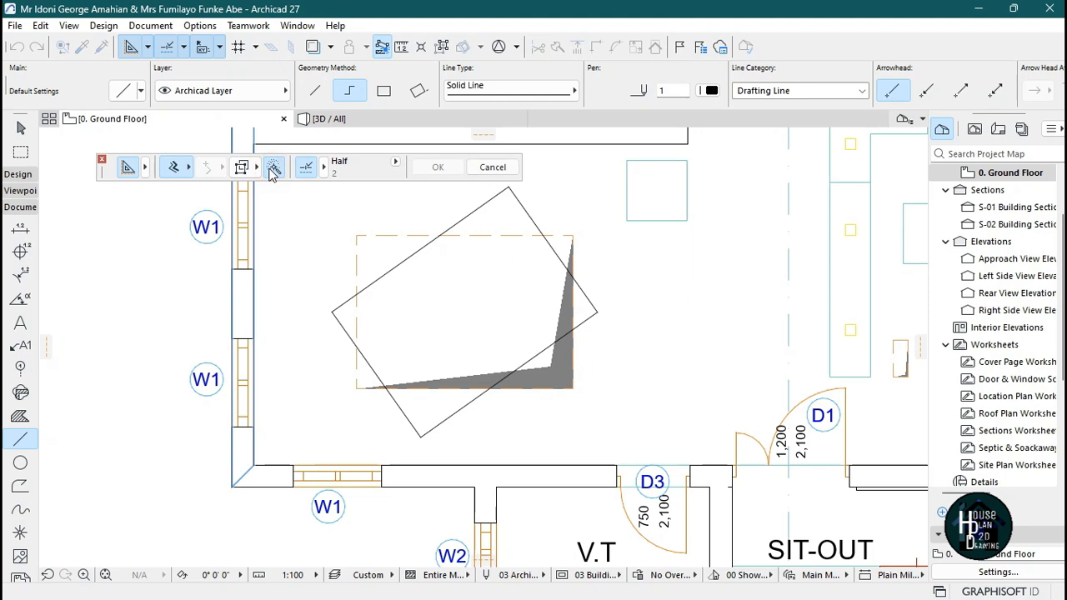
left_click(479, 213)
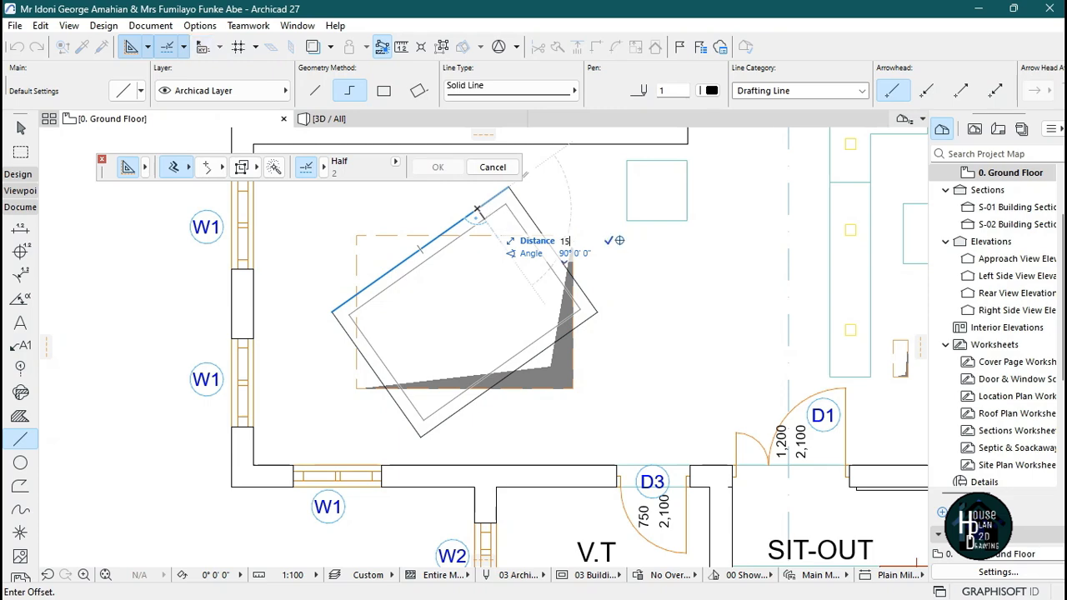
key("Return")
key("Escape")
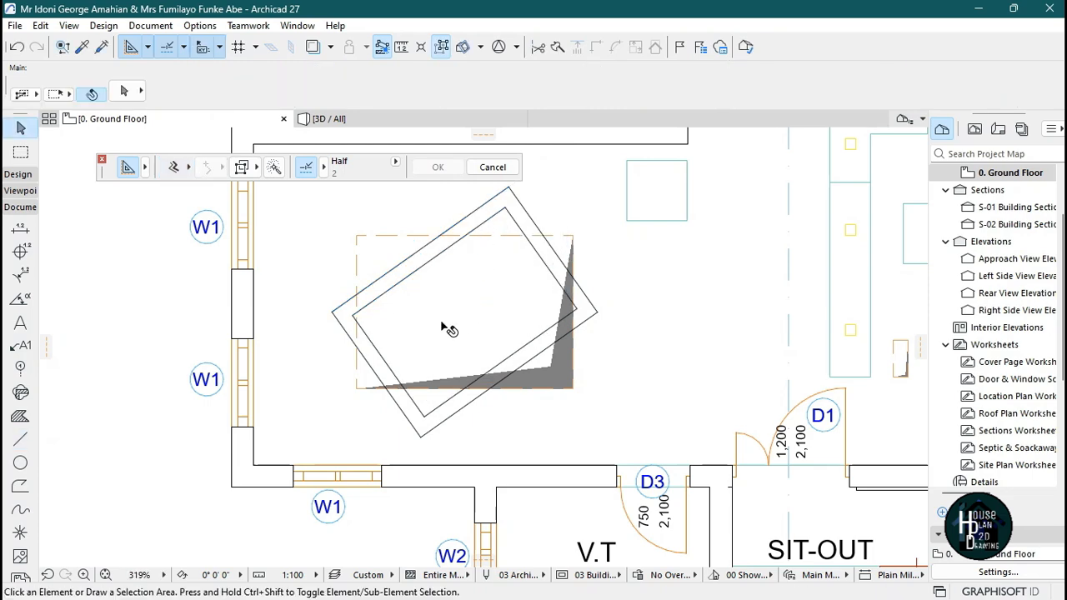
Trim the rotated rectangles' corners that stick out past the ceiling opening at the bottom and upper right.
scroll(504, 313, "down", 3)
scroll(504, 292, "up", 3)
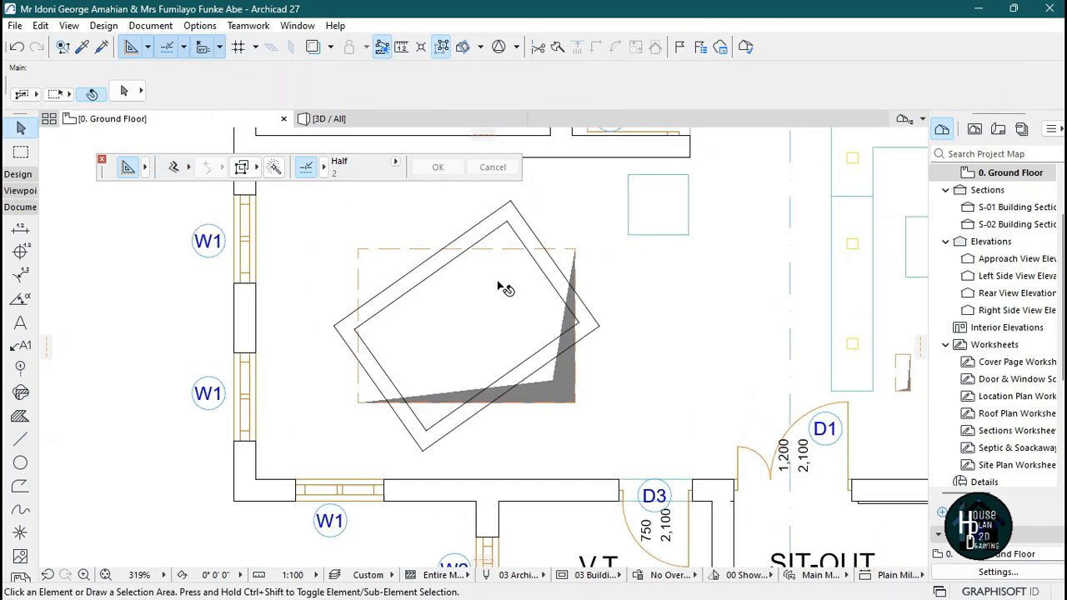
scroll(434, 433, "up", 2)
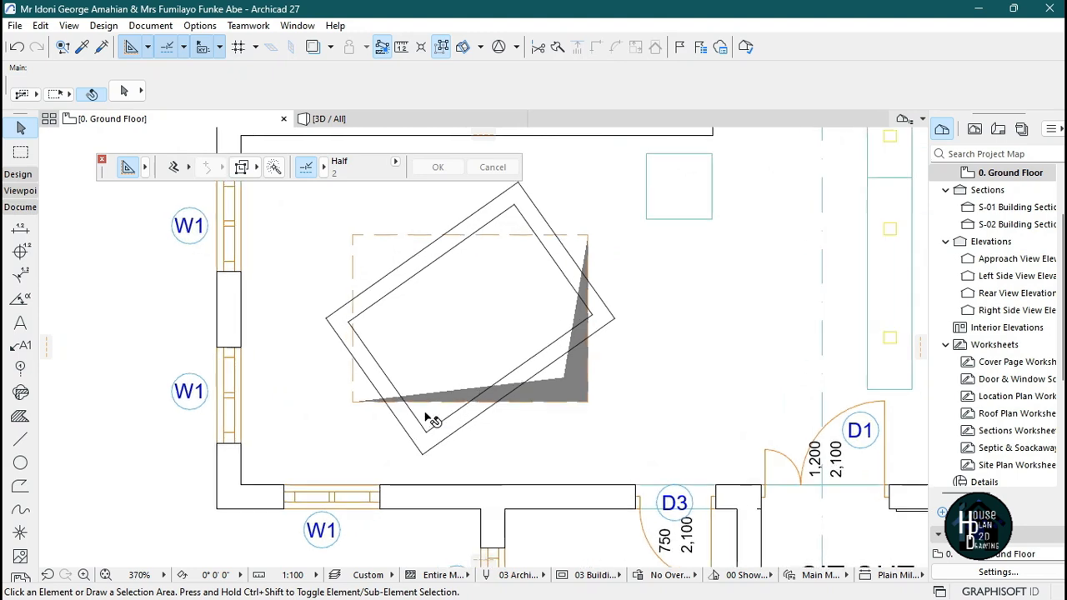
left_click(418, 464, "ctrl")
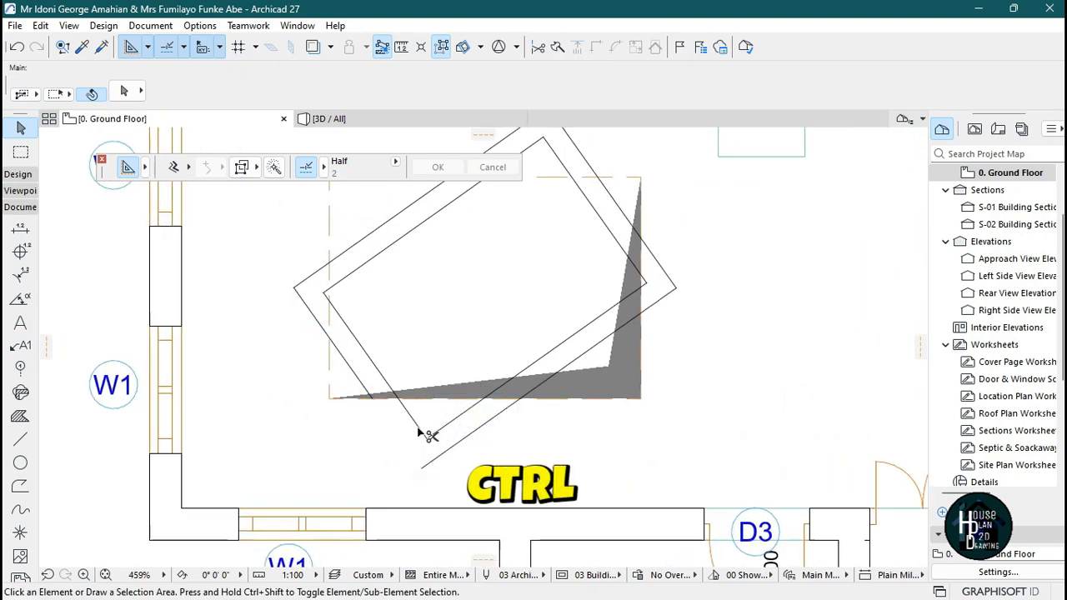
left_click(448, 451, "ctrl")
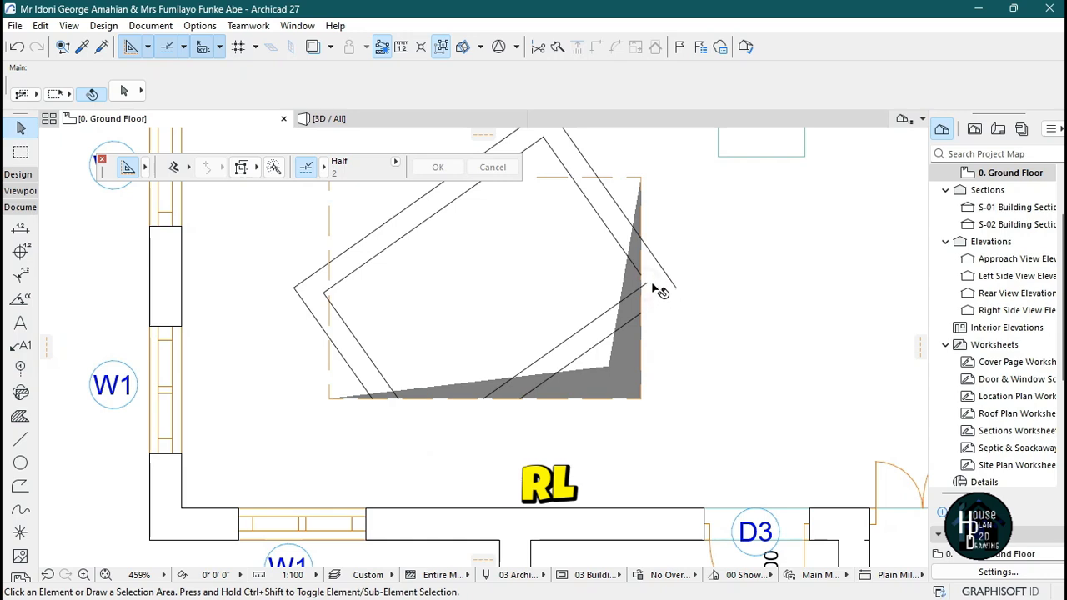
scroll(652, 292, "up", 2)
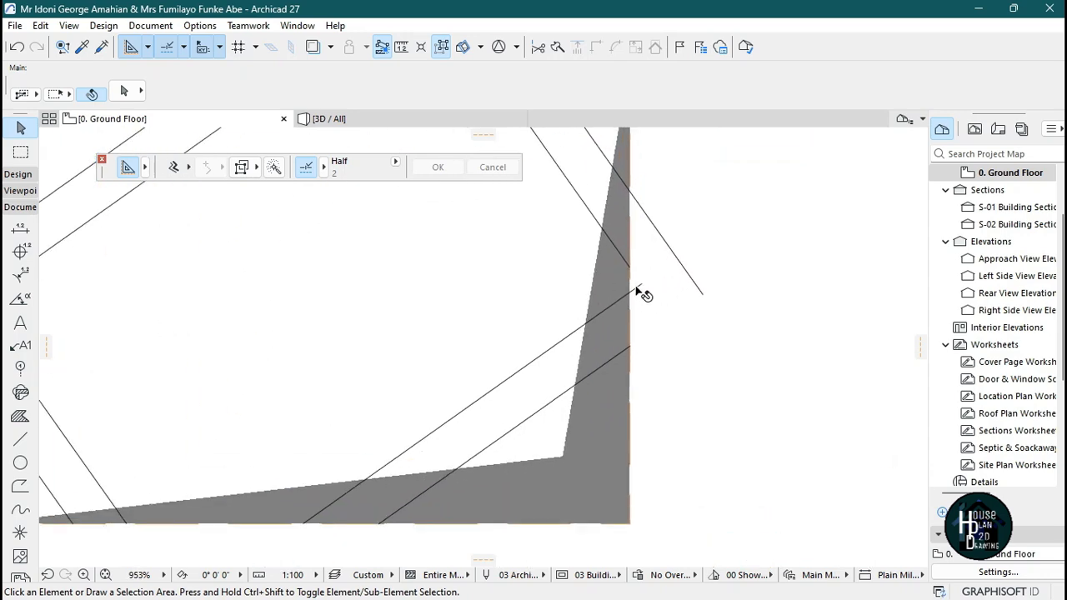
left_click(702, 294, "ctrl")
scroll(697, 307, "down", 2)
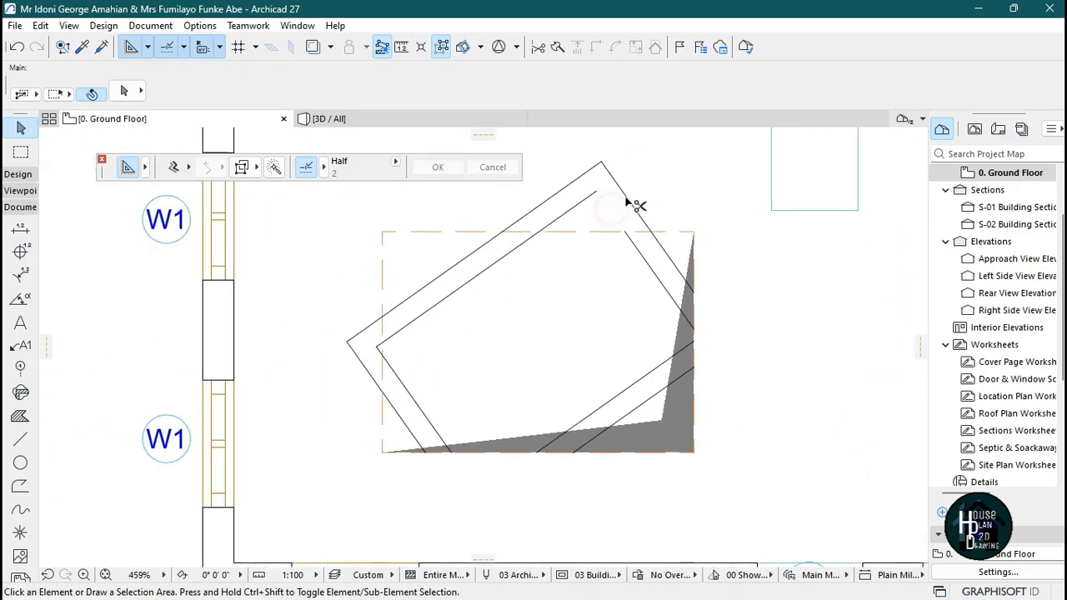
left_click(630, 203, "ctrl")
left_click(586, 200, "ctrl")
left_click(581, 181, "ctrl")
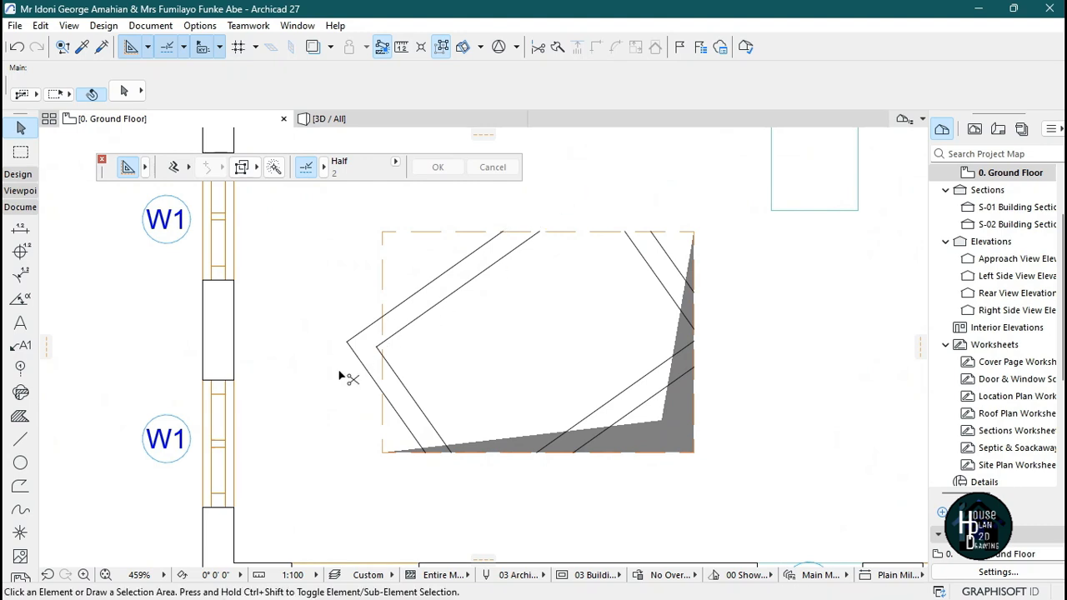
Trim the remaining left corners of the rotated rectangles back to the opening's edge.
scroll(459, 400, "down", 2)
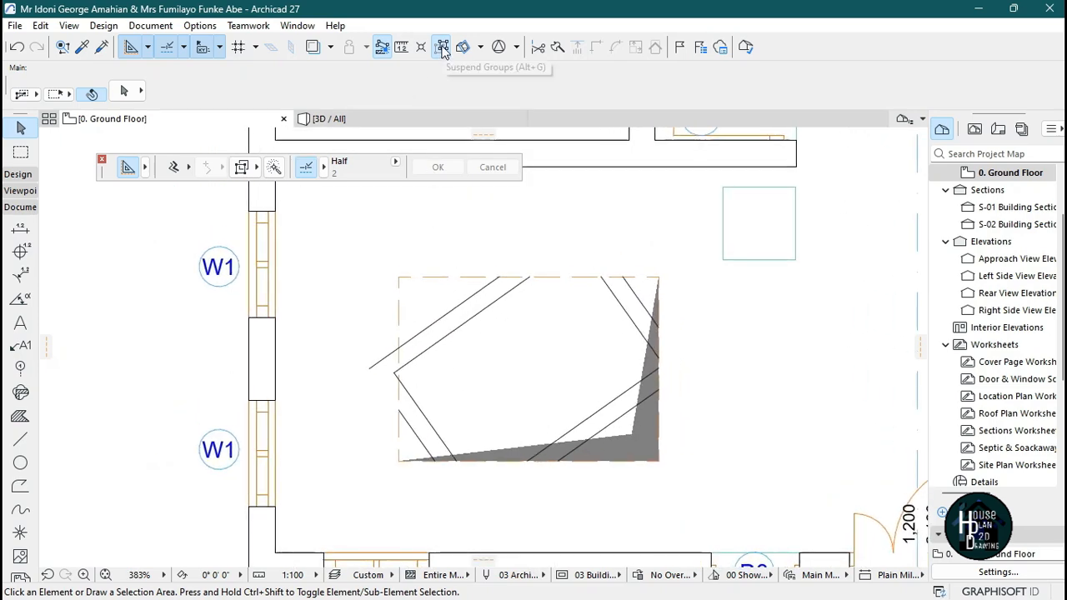
scroll(397, 375, "up", 6)
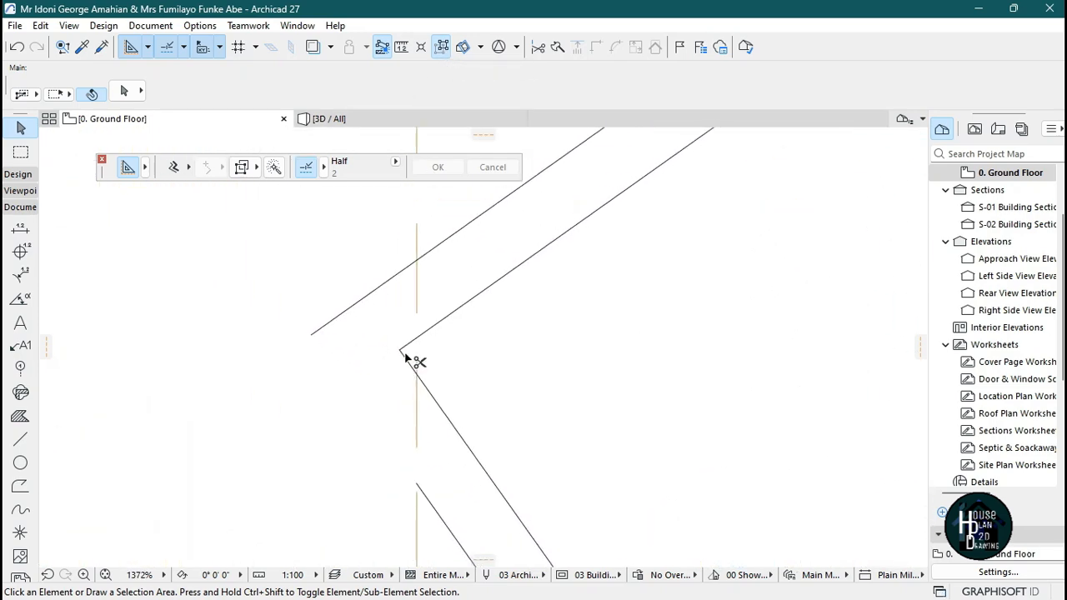
left_click(405, 356, "ctrl")
left_click(355, 306, "ctrl")
scroll(500, 297, "down", 10)
scroll(373, 407, "up", 5)
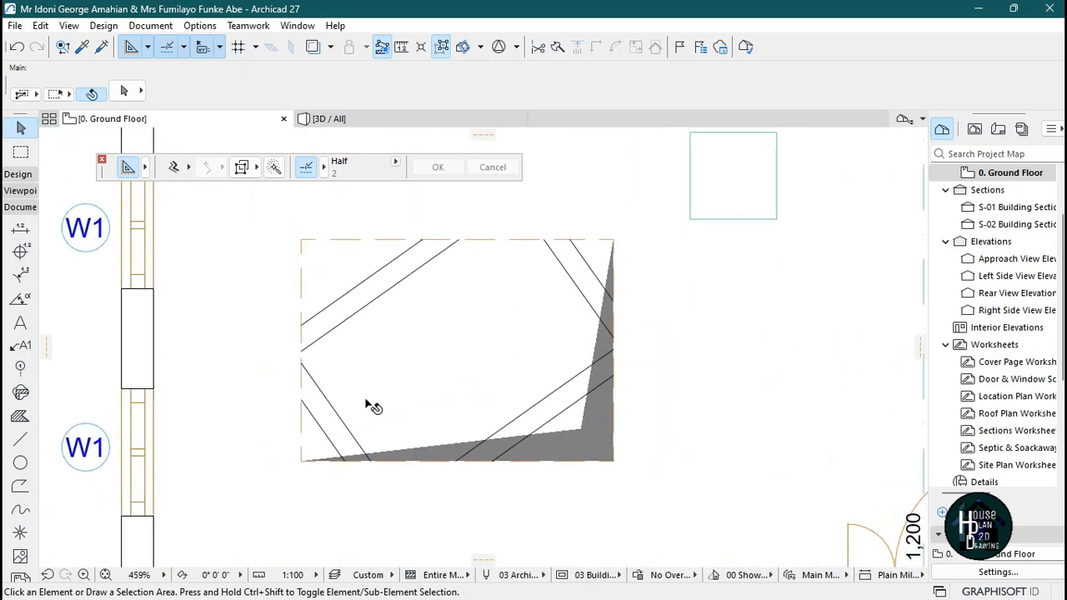
scroll(450, 377, "down", 3)
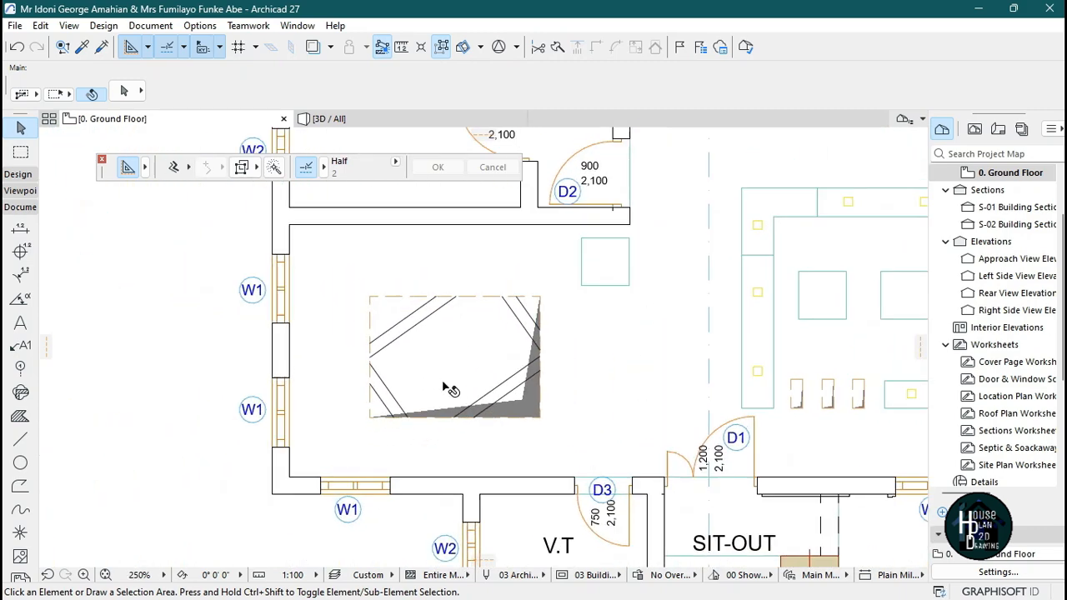
scroll(543, 388, "up", 2)
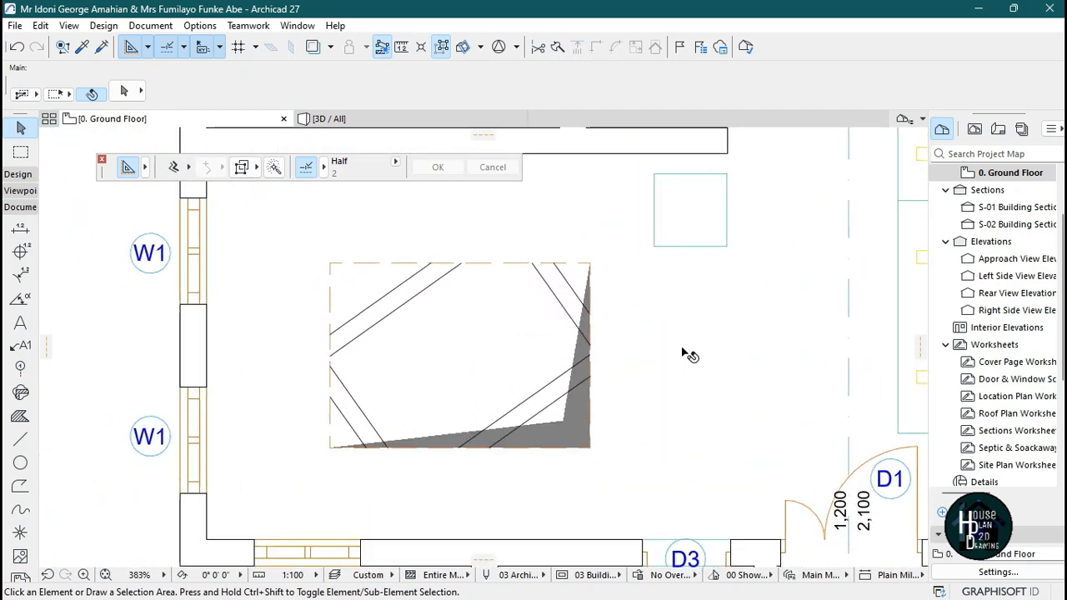
Pick up the gypsum ceiling slab's settings and draw a polygon slab filling the upper-left band between the parallel lines, checking it in 3D.
key("alt")
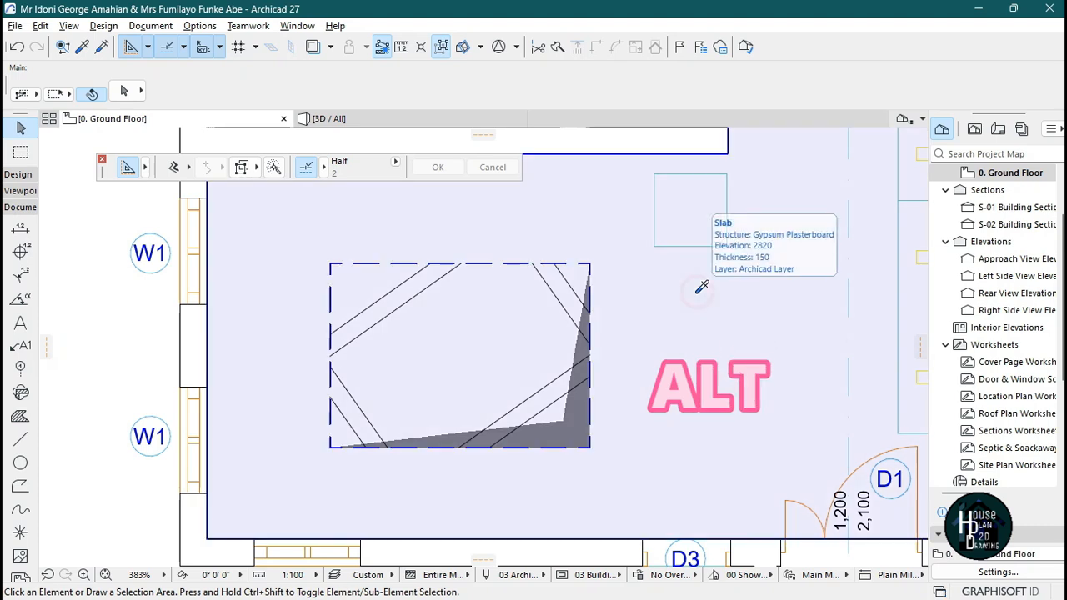
left_click(702, 287, "alt")
scroll(430, 298, "up", 4)
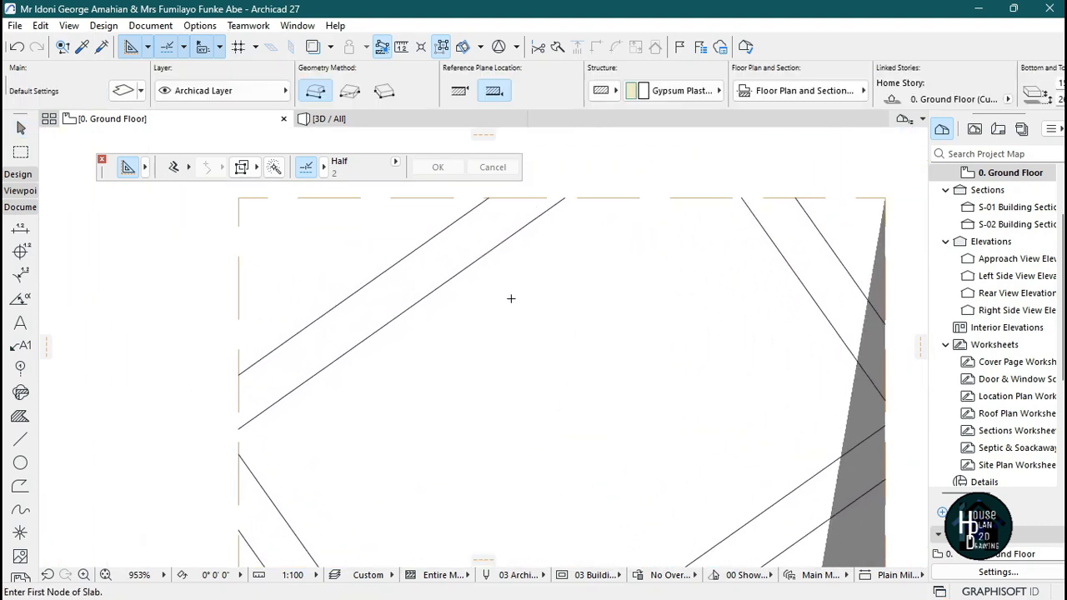
scroll(511, 298, "up", 5)
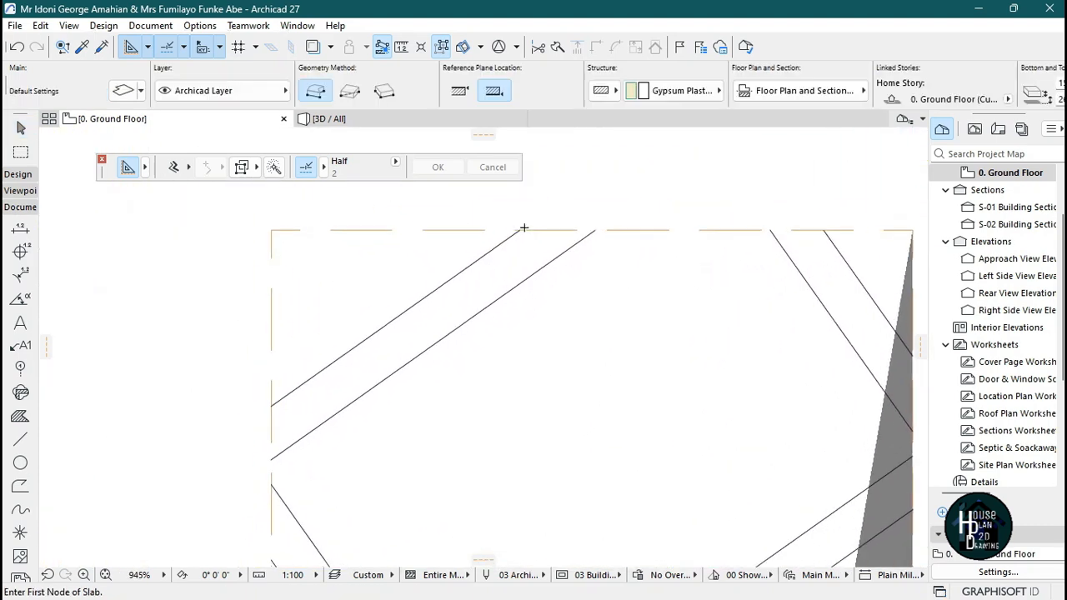
left_click(315, 92)
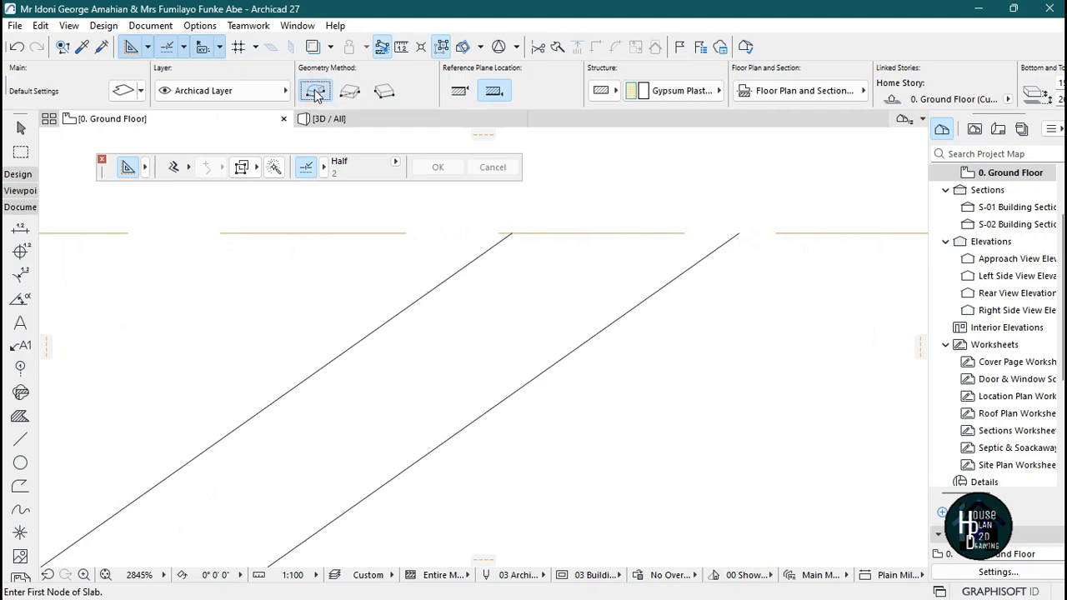
left_click(512, 231)
scroll(388, 314, "down", 3)
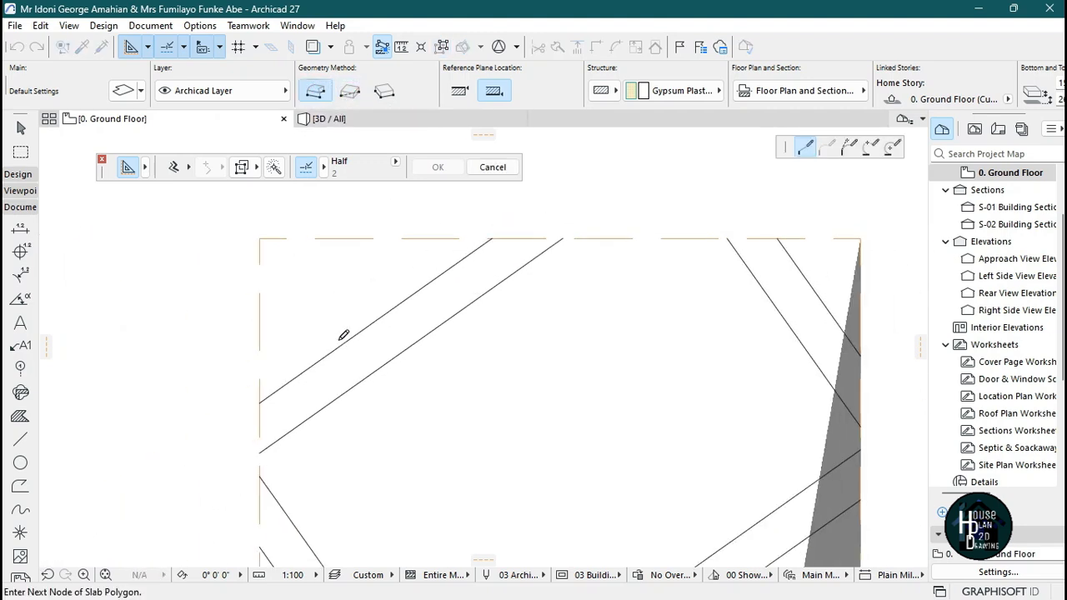
left_click(259, 405)
scroll(263, 495, "up", 3)
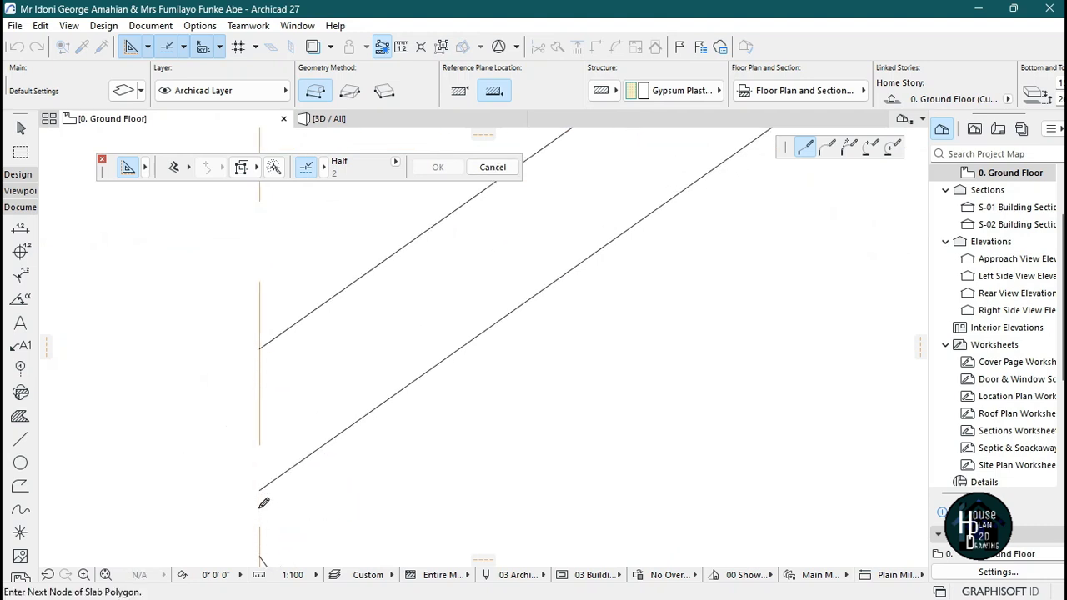
left_click(261, 484)
scroll(365, 423, "down", 7)
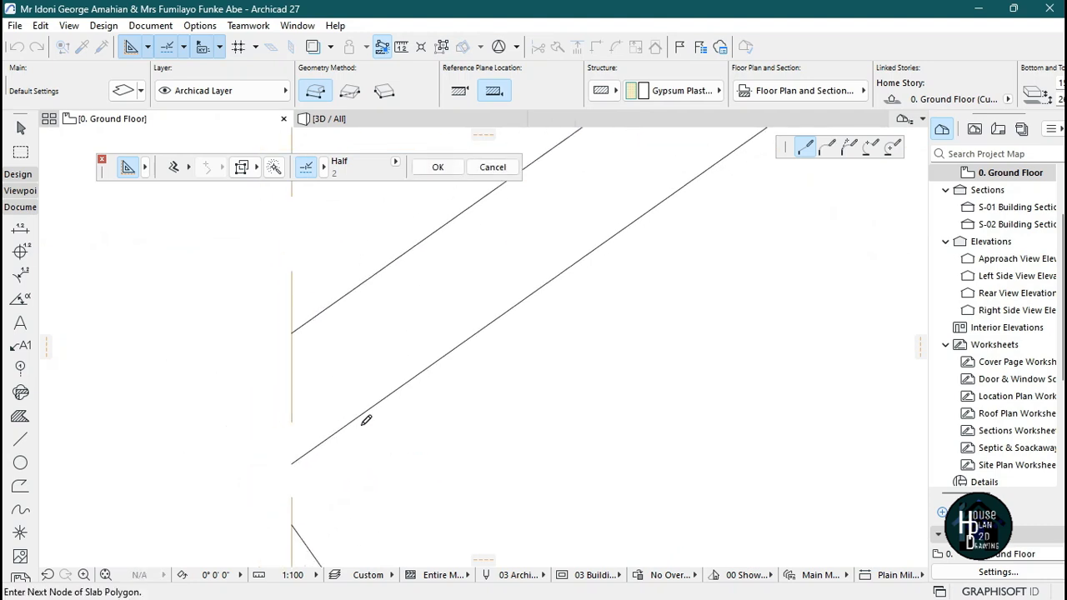
scroll(620, 239, "up", 6)
left_click(601, 254)
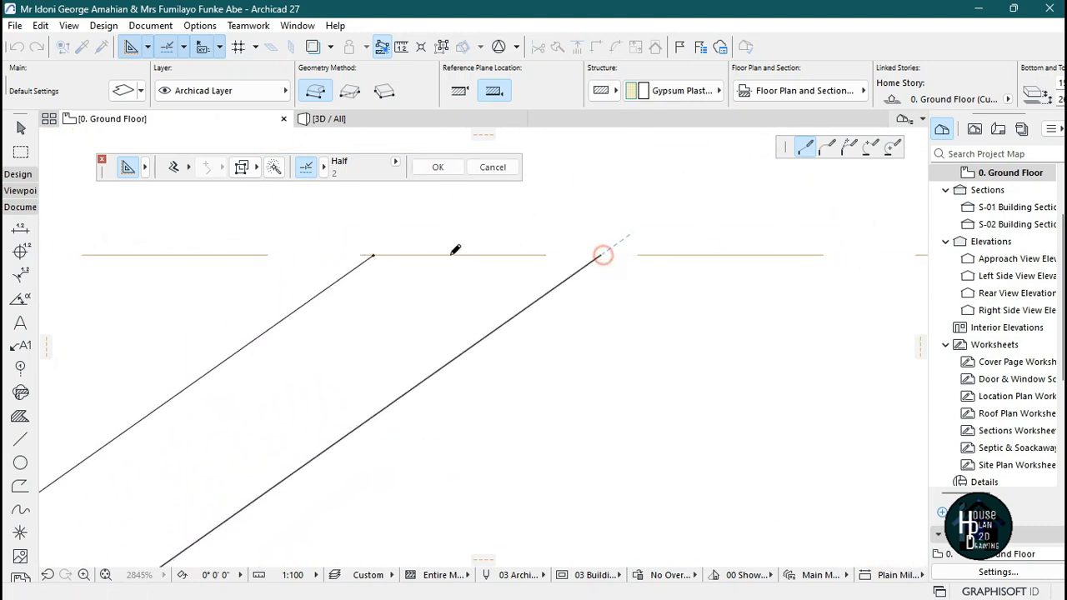
left_click(377, 251)
scroll(455, 275, "down", 6)
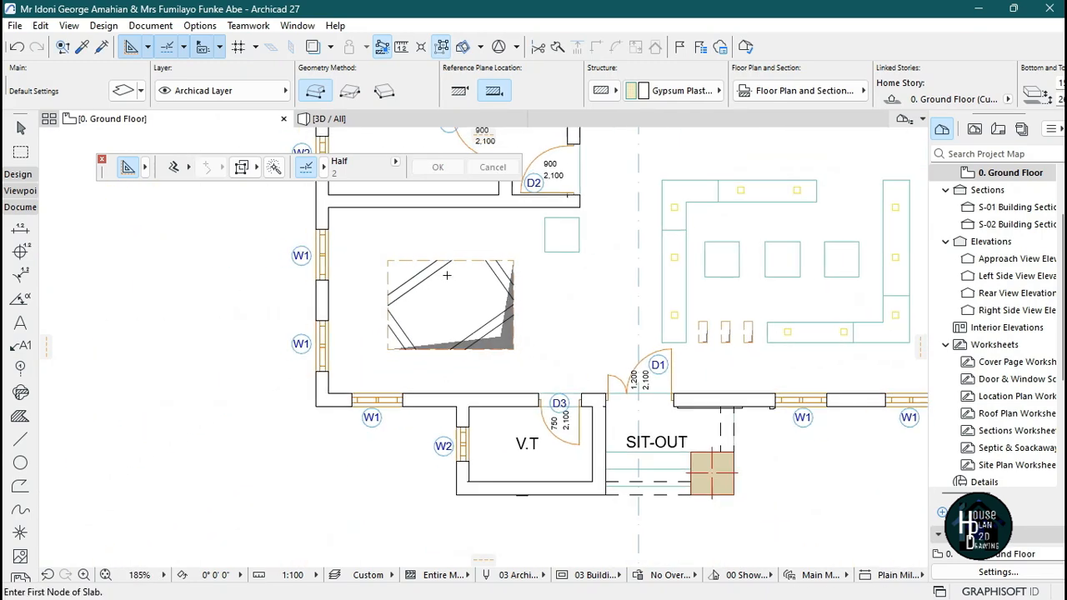
scroll(457, 268, "up", 4)
left_click(412, 121)
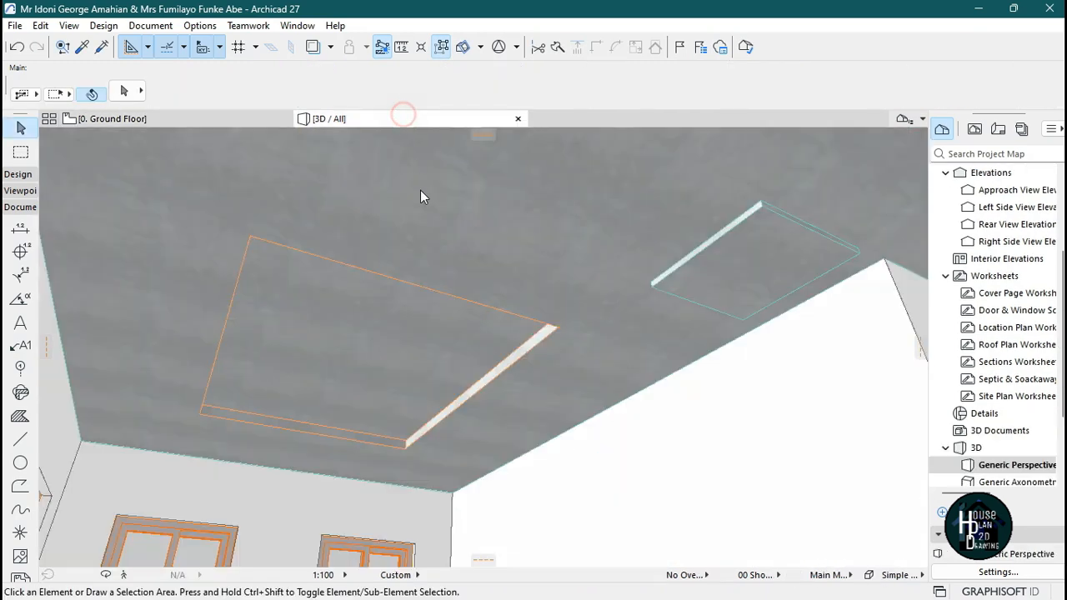
left_click(464, 421)
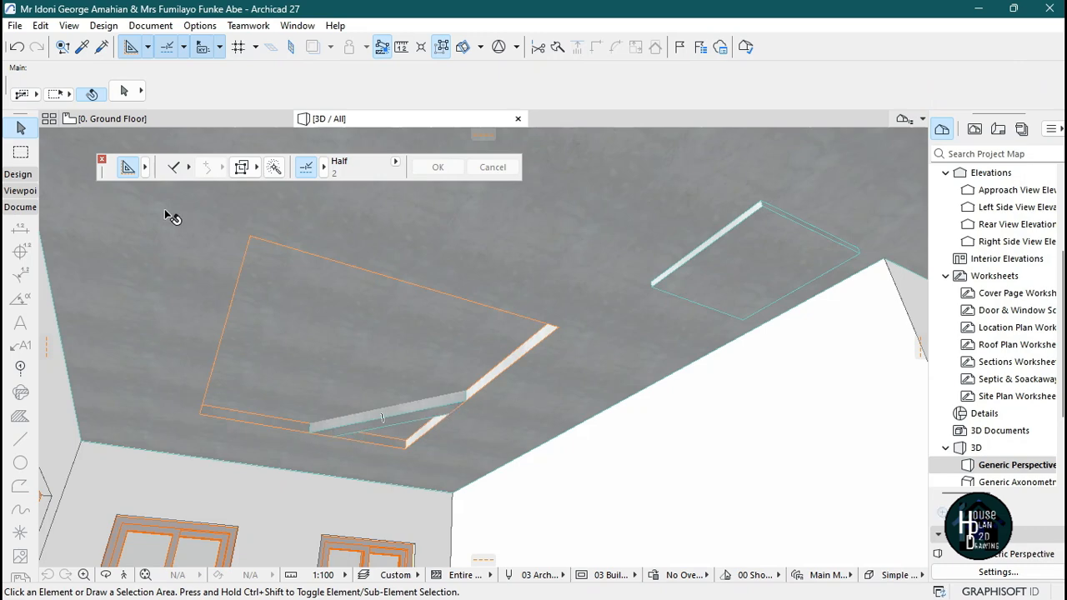
left_click(153, 120)
Draw a polygon slab filling the lower band between the parallel lines inside the opening.
scroll(426, 231, "down", 5)
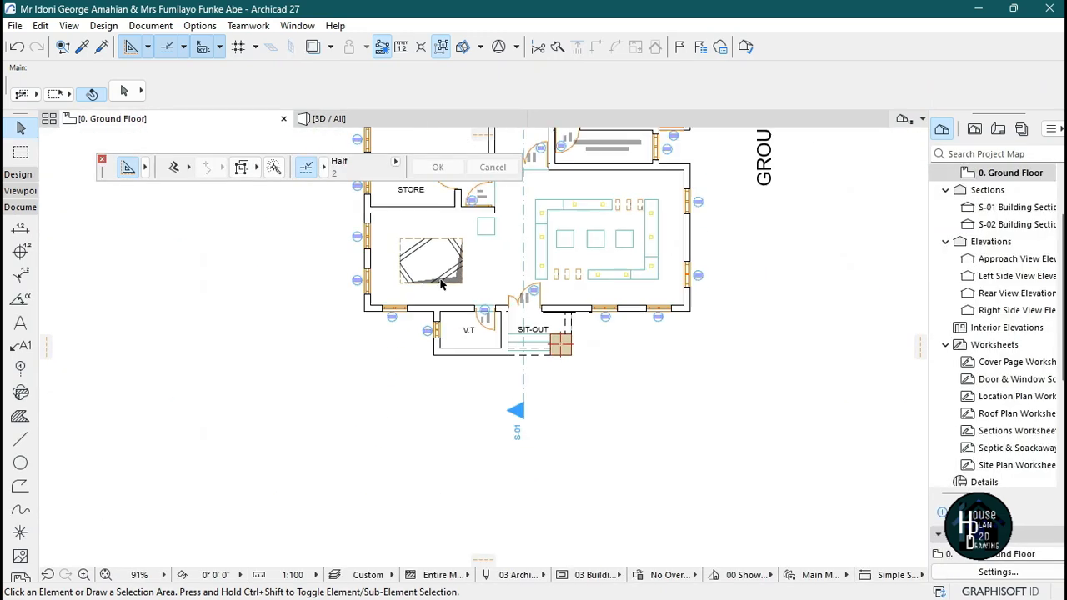
scroll(442, 284, "up", 9)
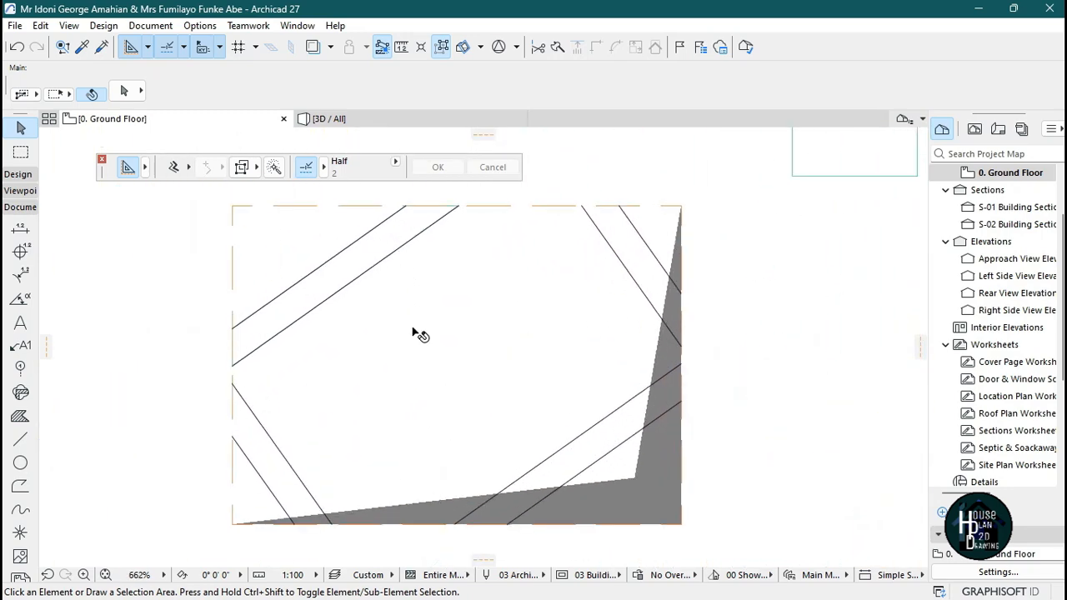
scroll(412, 325, "down", 3)
scroll(573, 419, "up", 1)
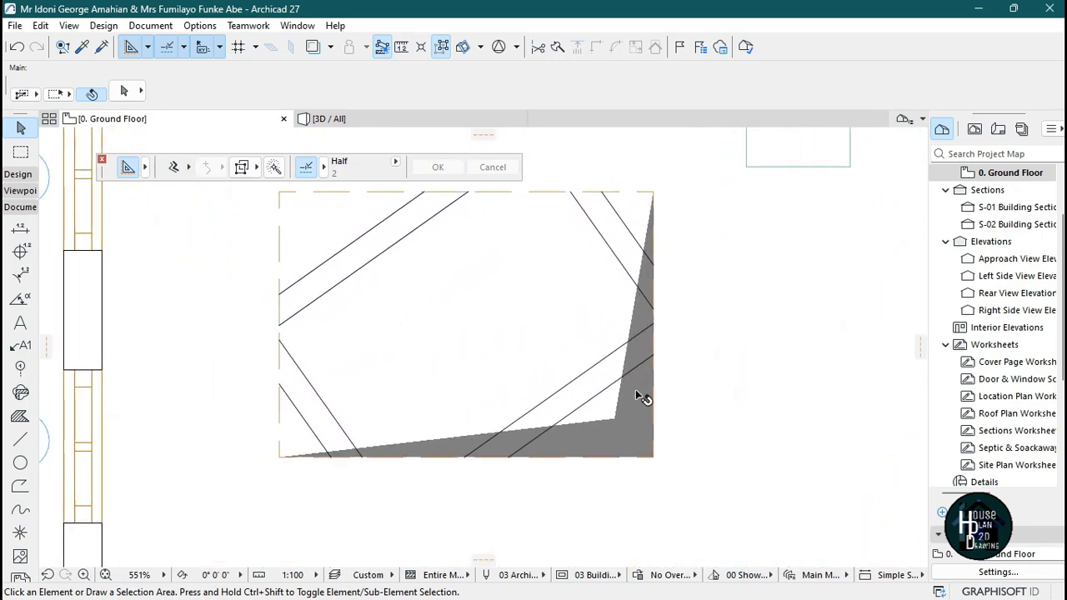
scroll(380, 247, "up", 2)
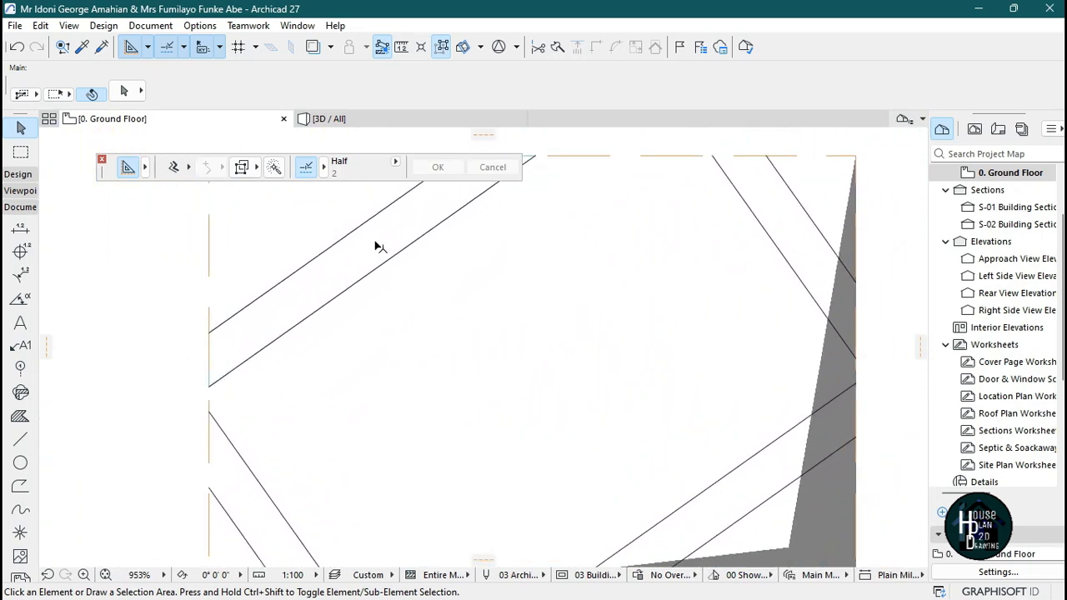
left_click(379, 236, "alt")
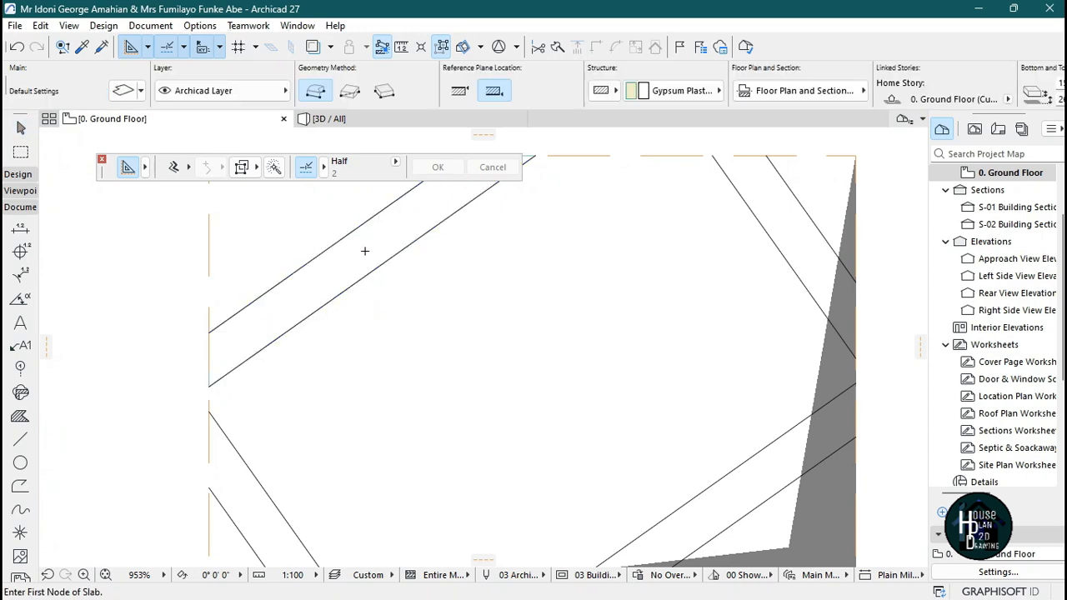
scroll(399, 282, "down", 1)
scroll(300, 400, "down", 1)
scroll(312, 309, "up", 4)
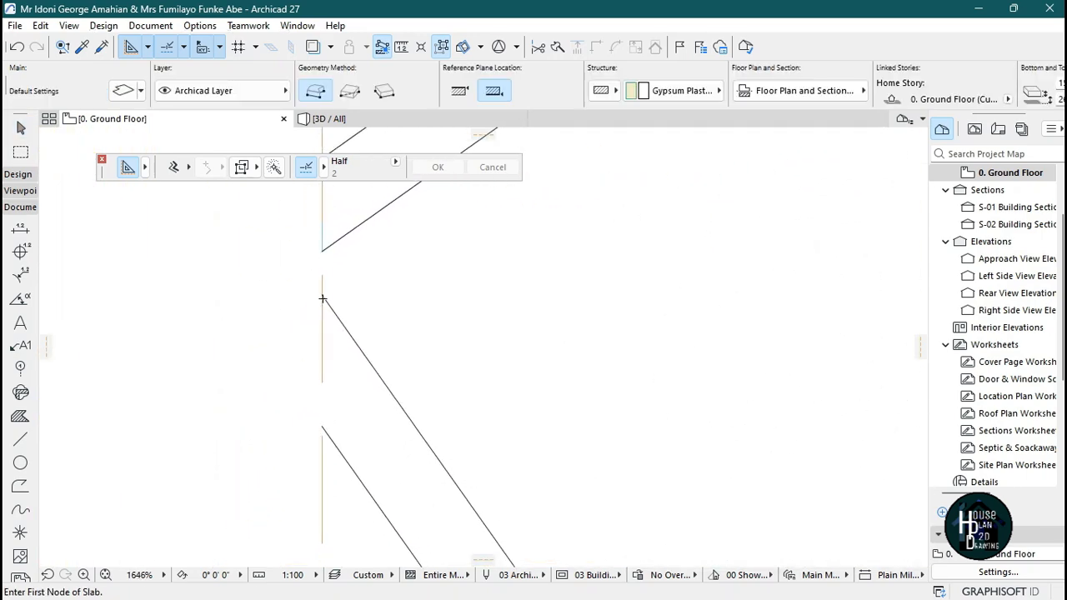
left_click(324, 295)
scroll(345, 371, "down", 2)
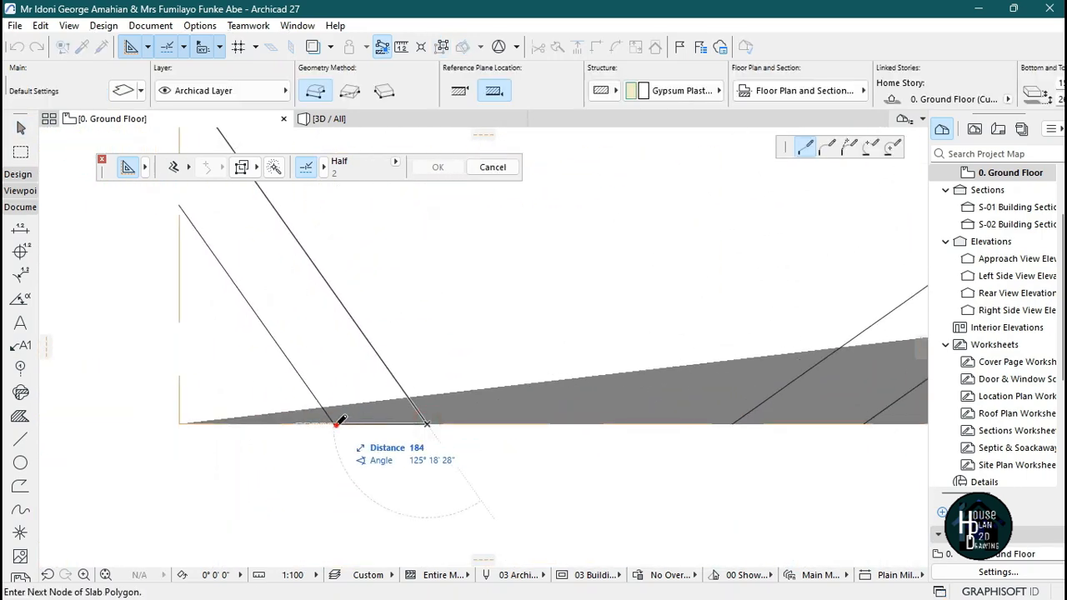
scroll(340, 521, "up", 2)
left_click(263, 388)
left_click(264, 258)
scroll(267, 260, "down", 6)
scroll(487, 387, "up", 4)
left_click(396, 405)
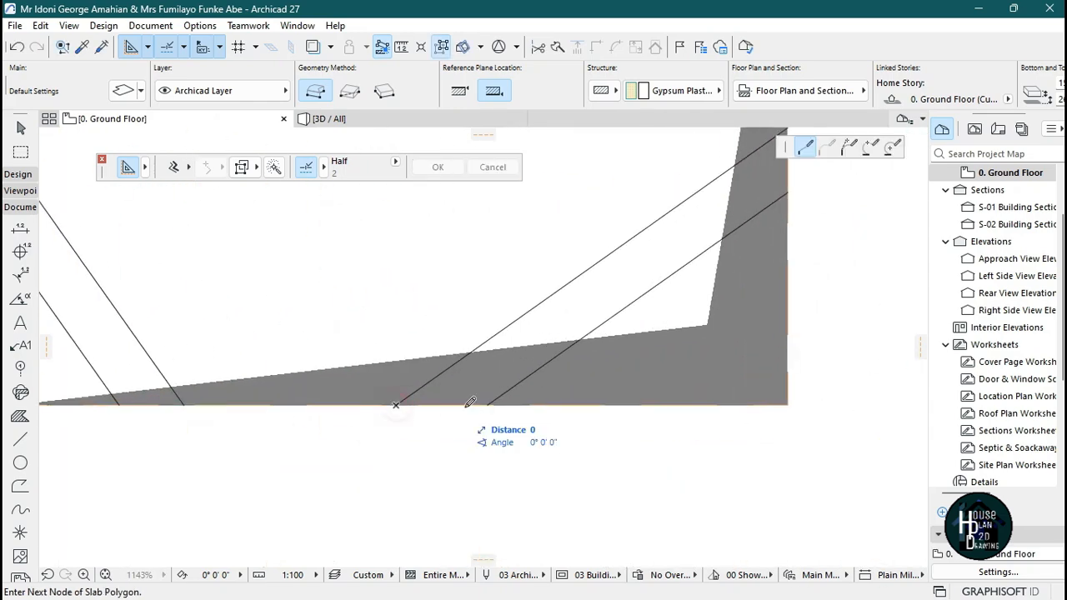
left_click(487, 405)
scroll(498, 416, "down", 4)
scroll(640, 306, "up", 4)
left_click(631, 347)
left_click(631, 277)
scroll(624, 304, "down", 4)
scroll(434, 438, "up", 4)
left_click(443, 407)
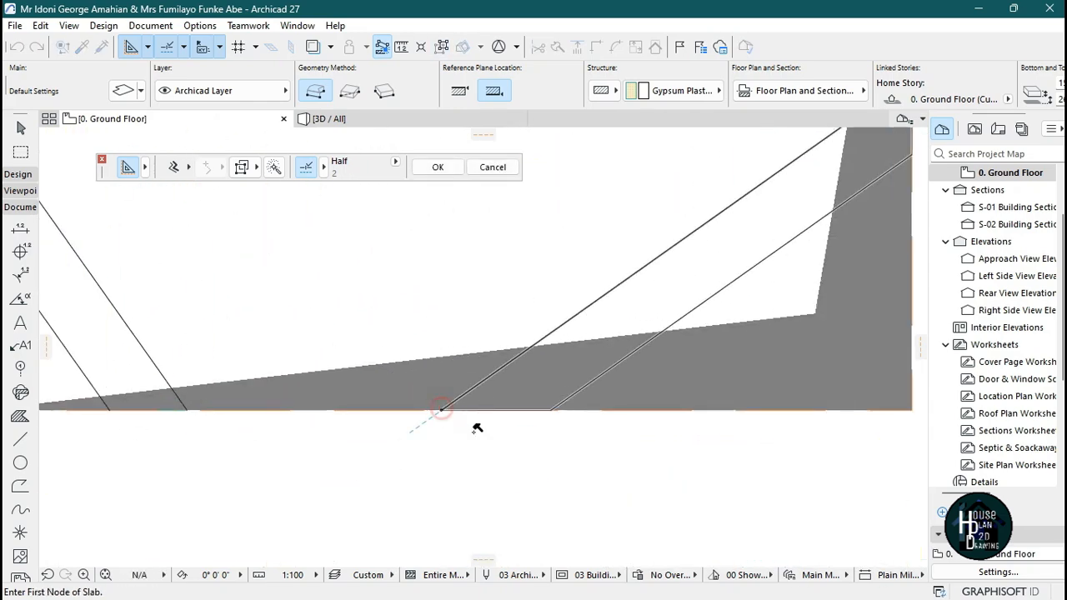
Draw a polygon slab filling the right-hand band between the parallel lines up to the opening's top edge.
scroll(487, 442, "down", 5)
scroll(608, 271, "up", 5)
left_click(661, 551)
left_click(660, 414)
scroll(688, 433, "down", 1)
scroll(554, 254, "up", 1)
left_click(551, 256)
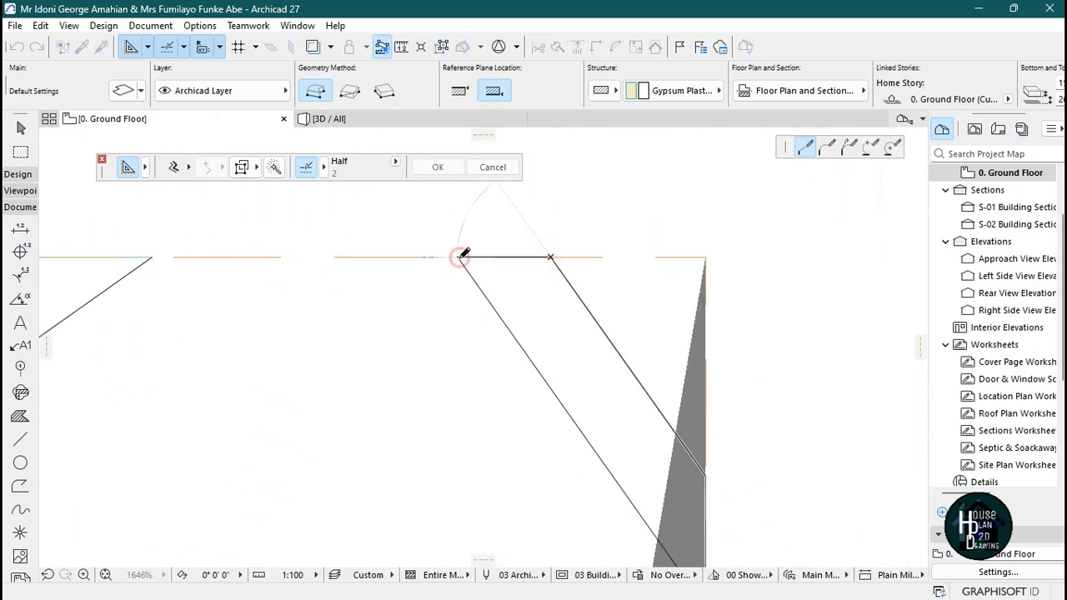
left_click(459, 256)
scroll(484, 291, "down", 1)
scroll(633, 500, "up", 2)
left_click(615, 489)
Inspect the new ceiling strips in the 3D view and open the reference ceiling image.
scroll(533, 350, "down", 2)
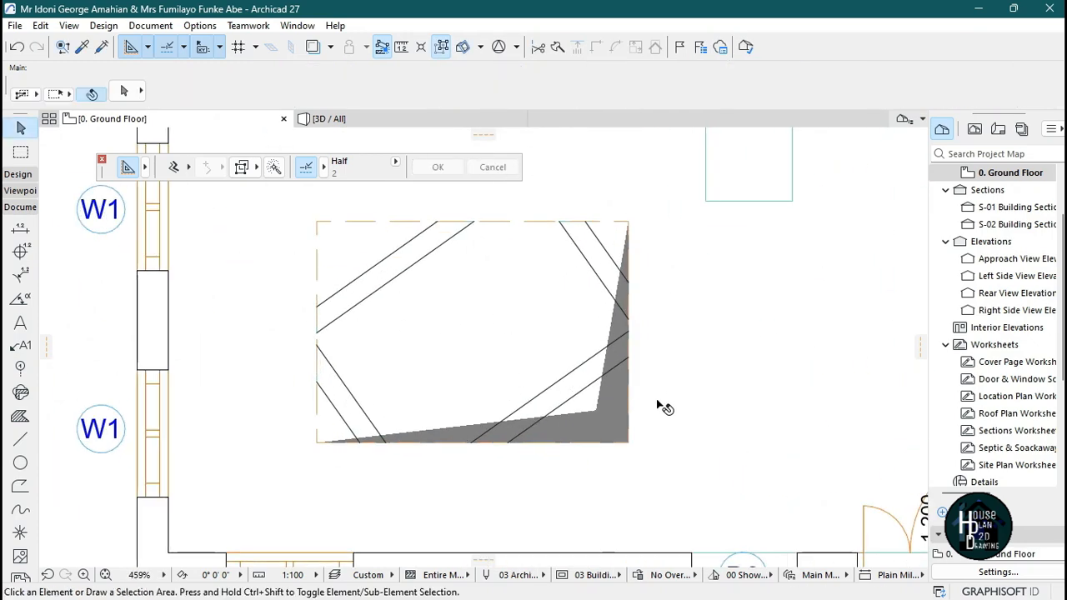
left_click(382, 125)
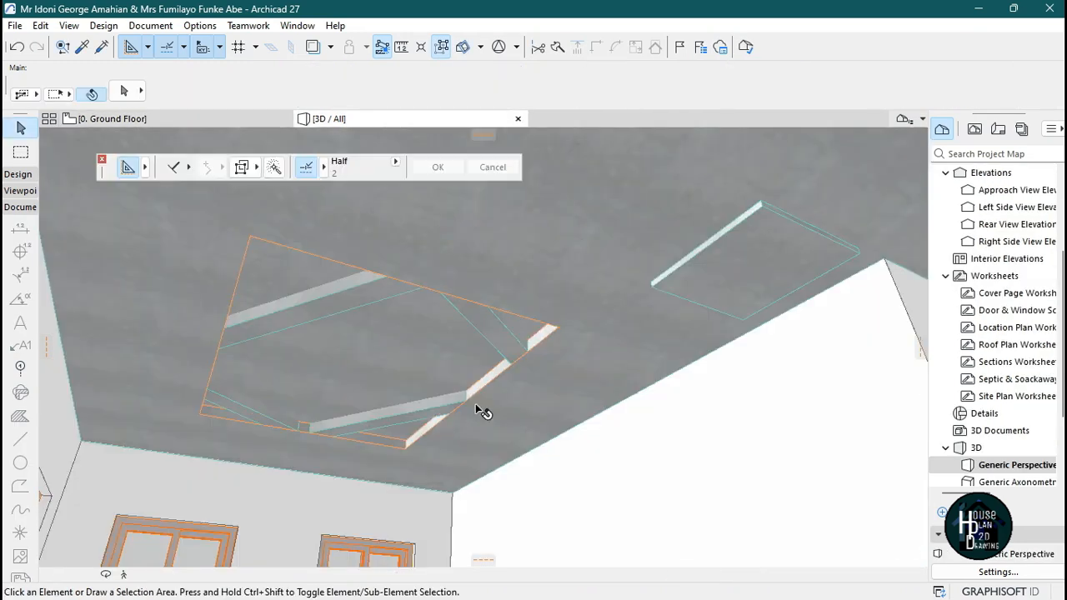
left_click(125, 575)
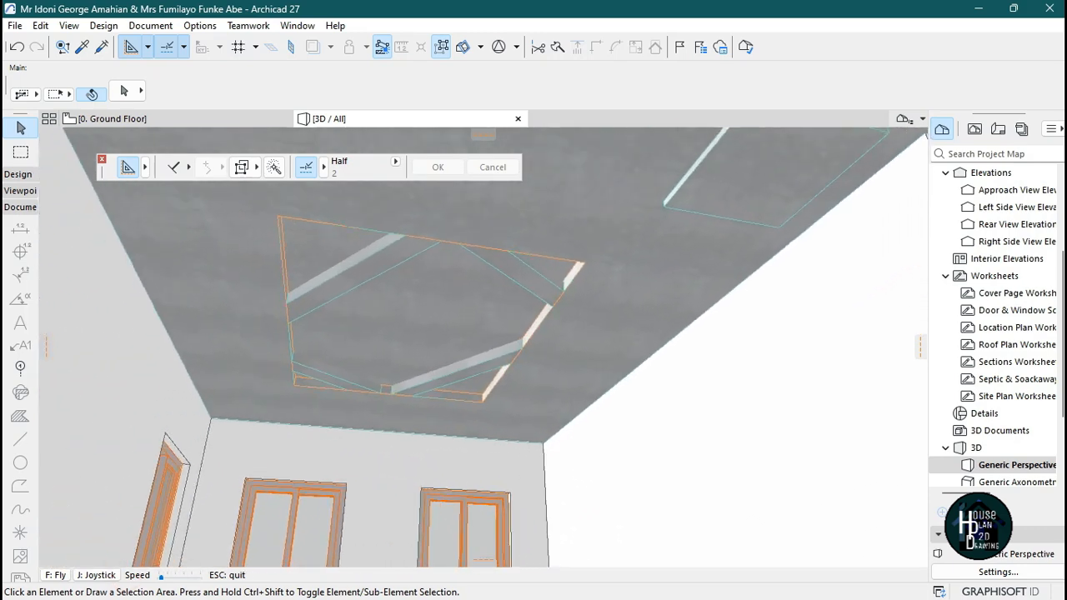
key("Escape")
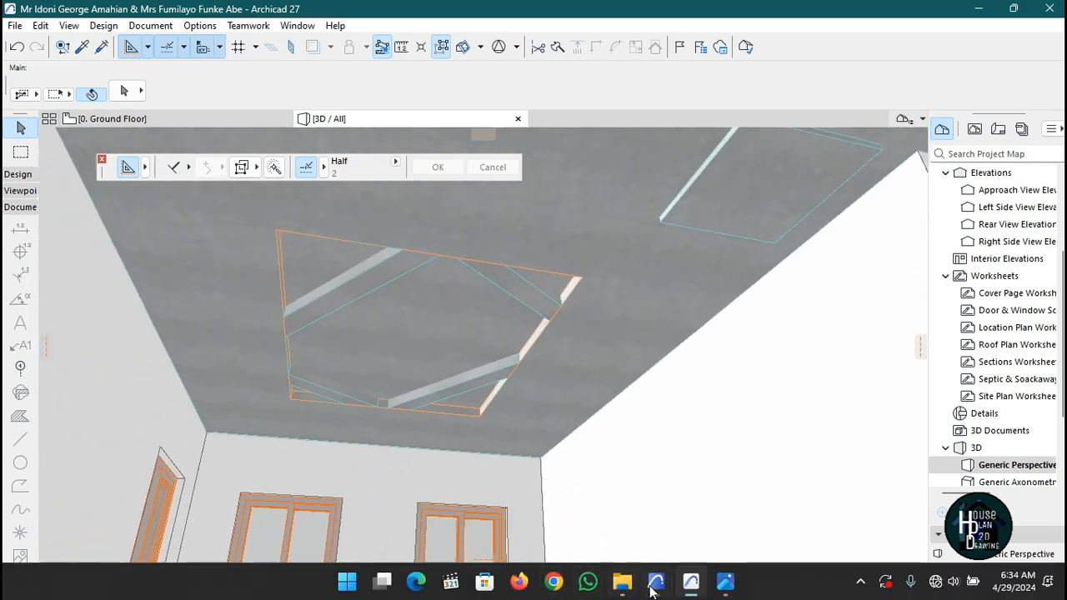
left_click(722, 580)
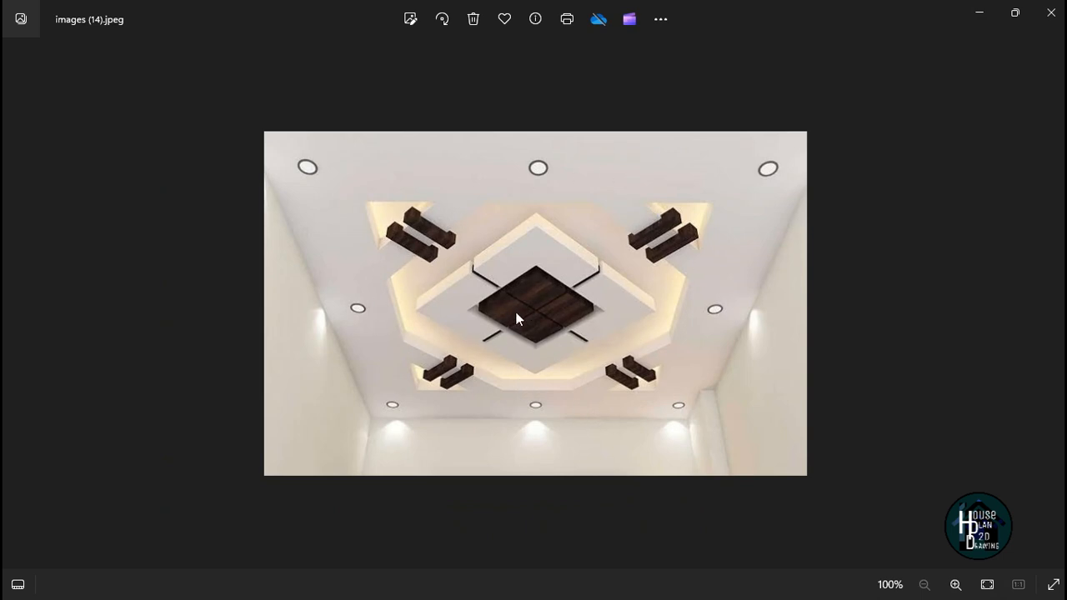
Return to the ground floor plan and move the small square slab into the ceiling opening.
left_click(975, 14)
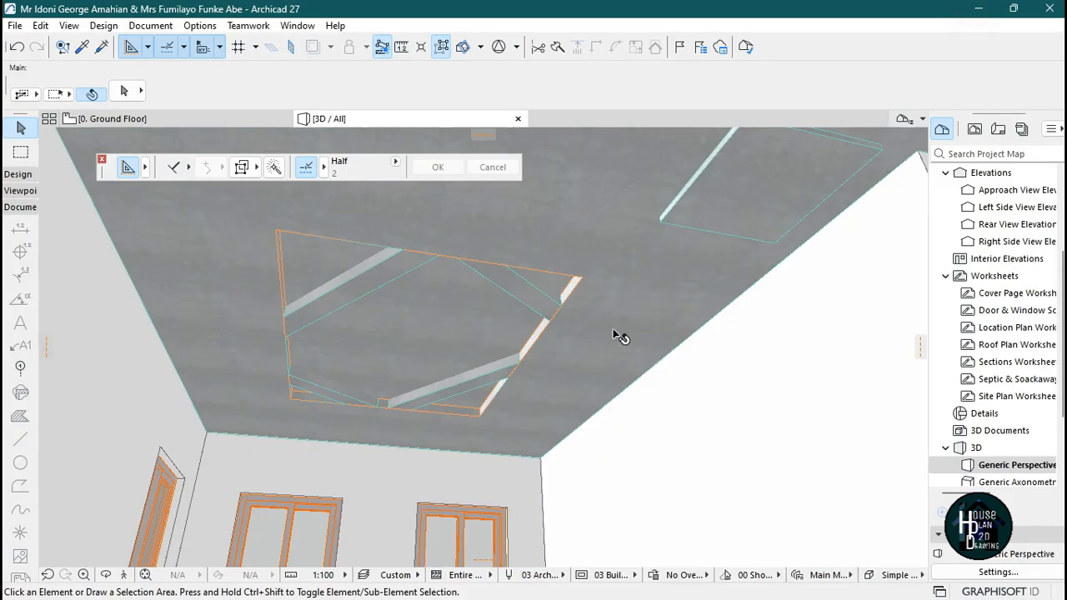
left_click(105, 119)
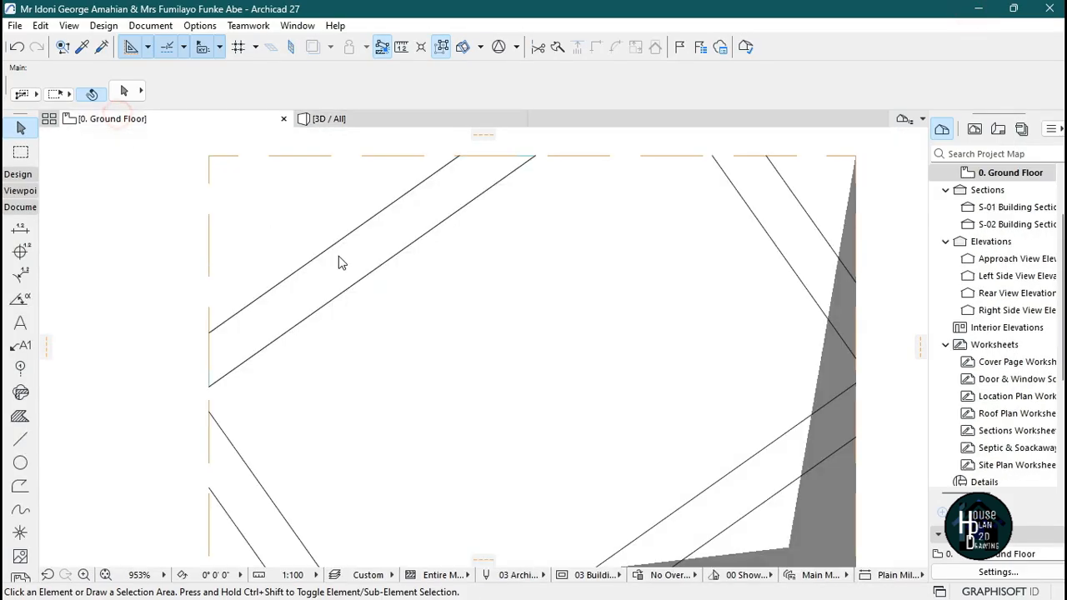
scroll(468, 301, "down", 10)
scroll(567, 282, "up", 4)
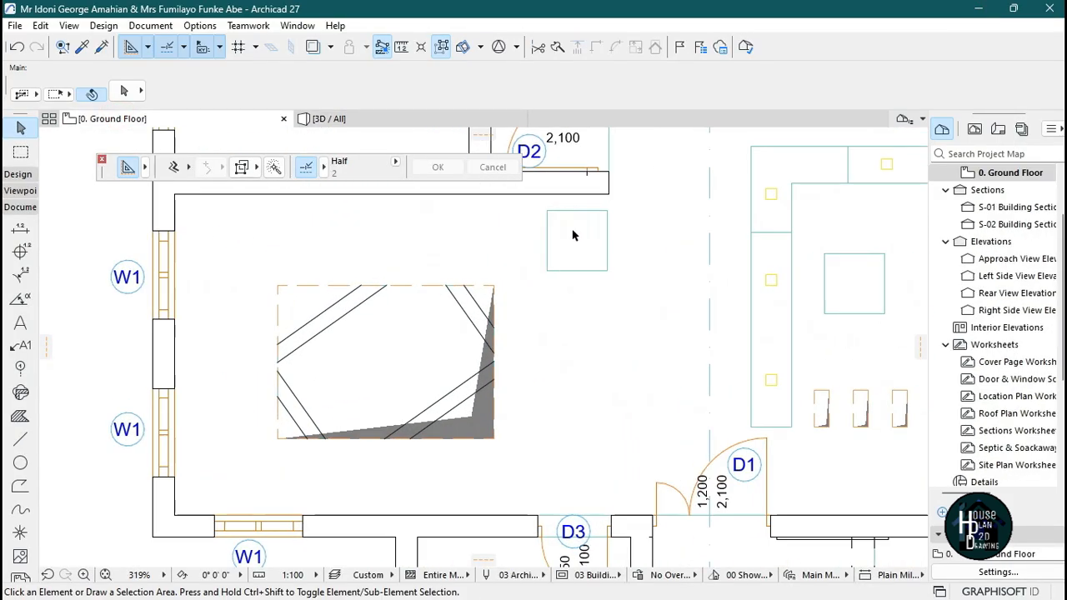
left_click(573, 231)
key("ctrl+d")
left_click(587, 226)
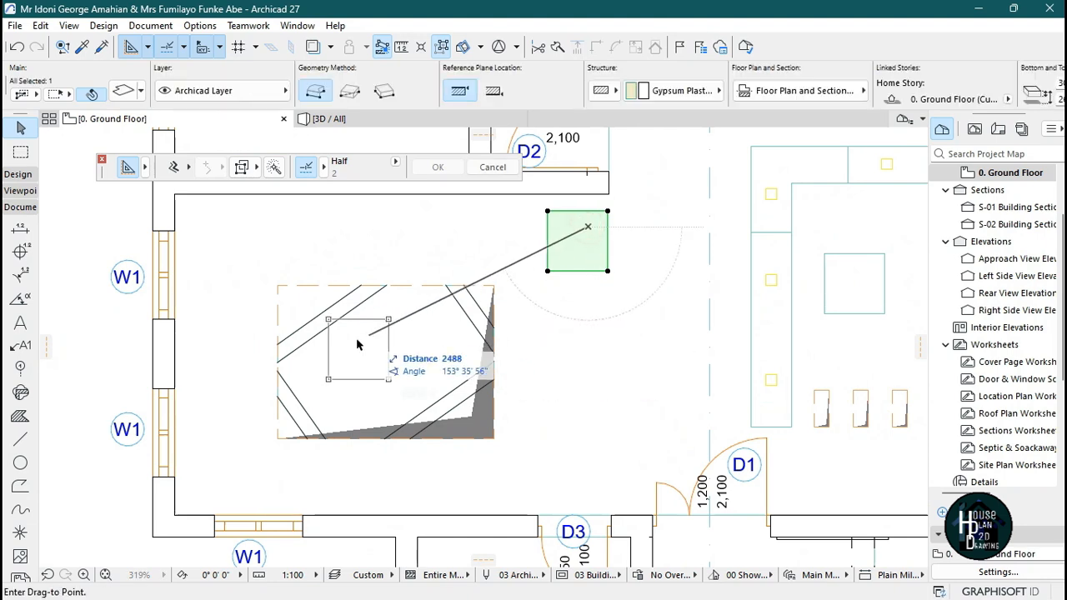
left_click(372, 313)
scroll(341, 302, "up", 3)
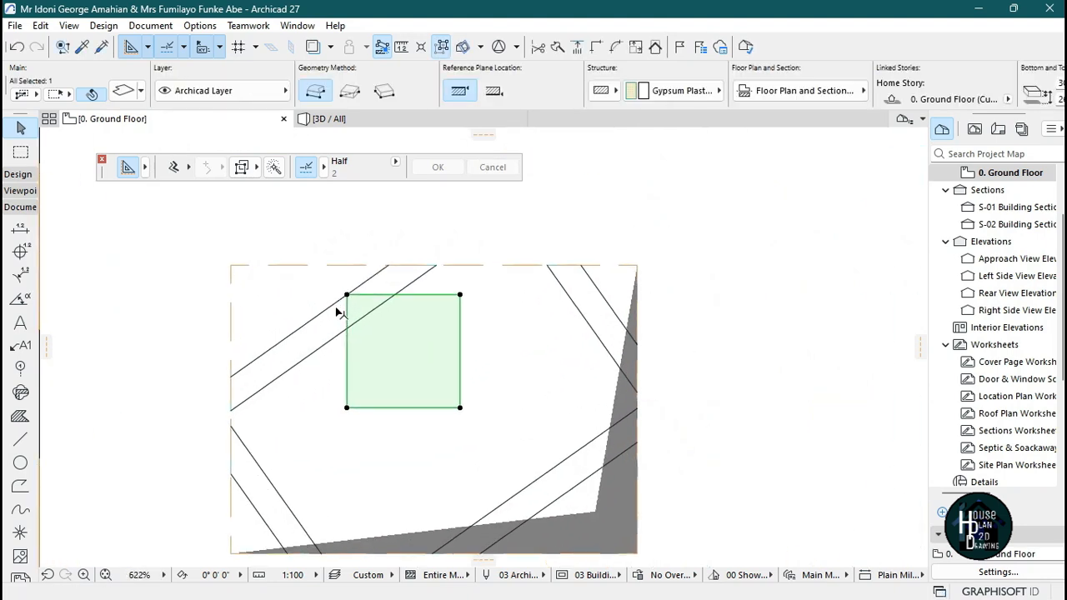
Rotate the square slab to align with the diagonal ceiling bands and shift it toward the opening's centre.
key("ctrl+e")
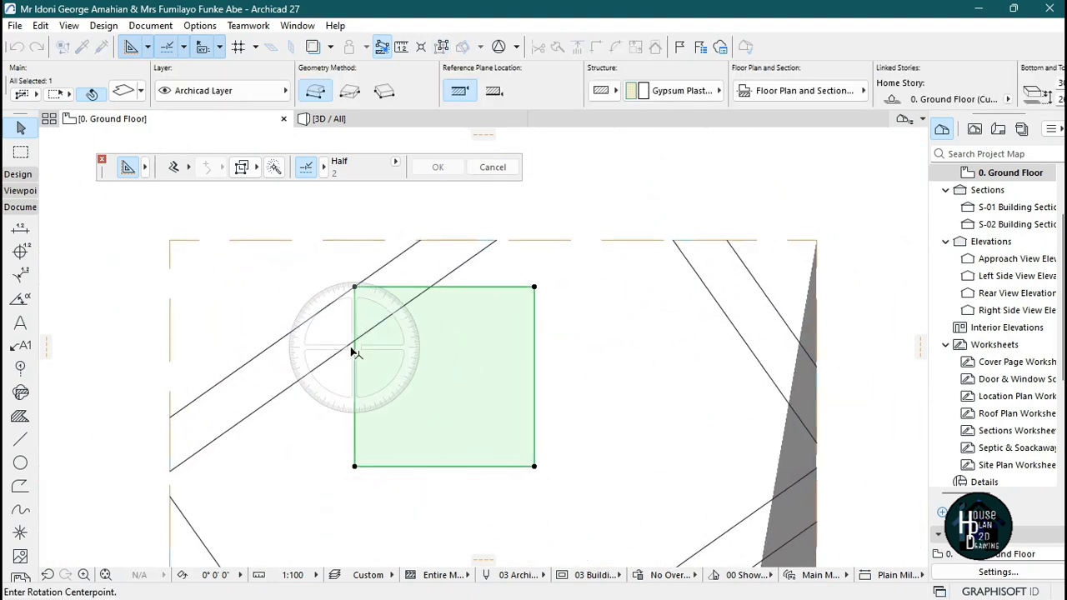
left_click(355, 342)
left_click(354, 289)
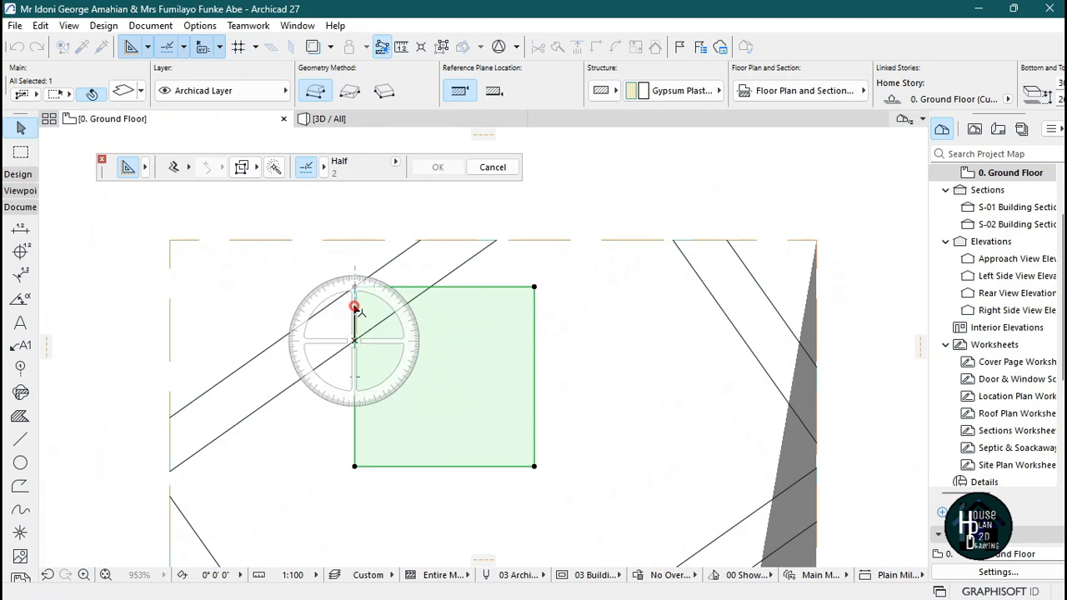
left_click(417, 302)
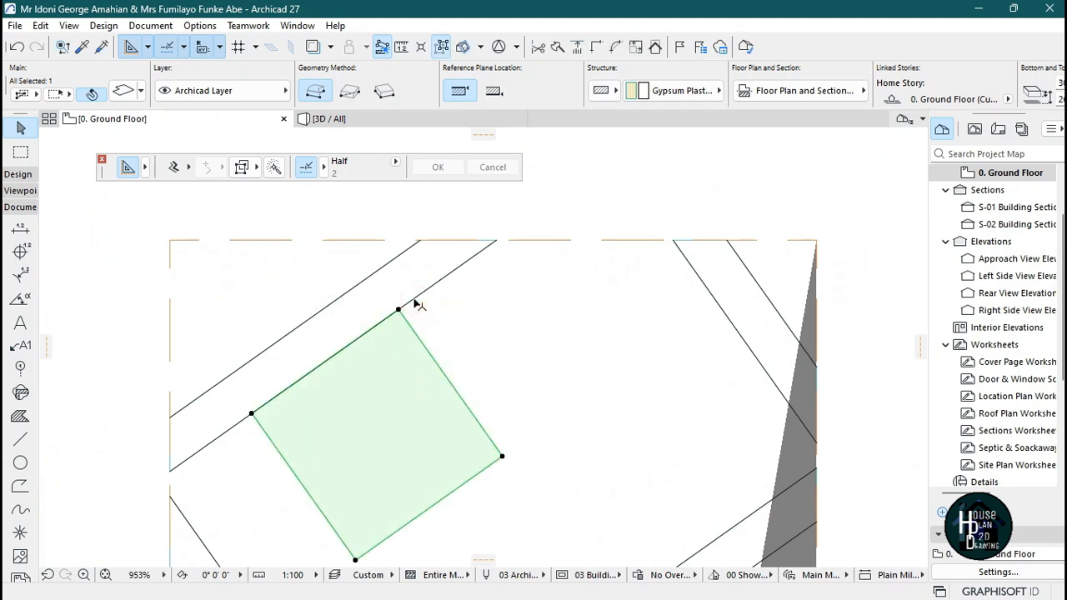
scroll(415, 300, "down", 5)
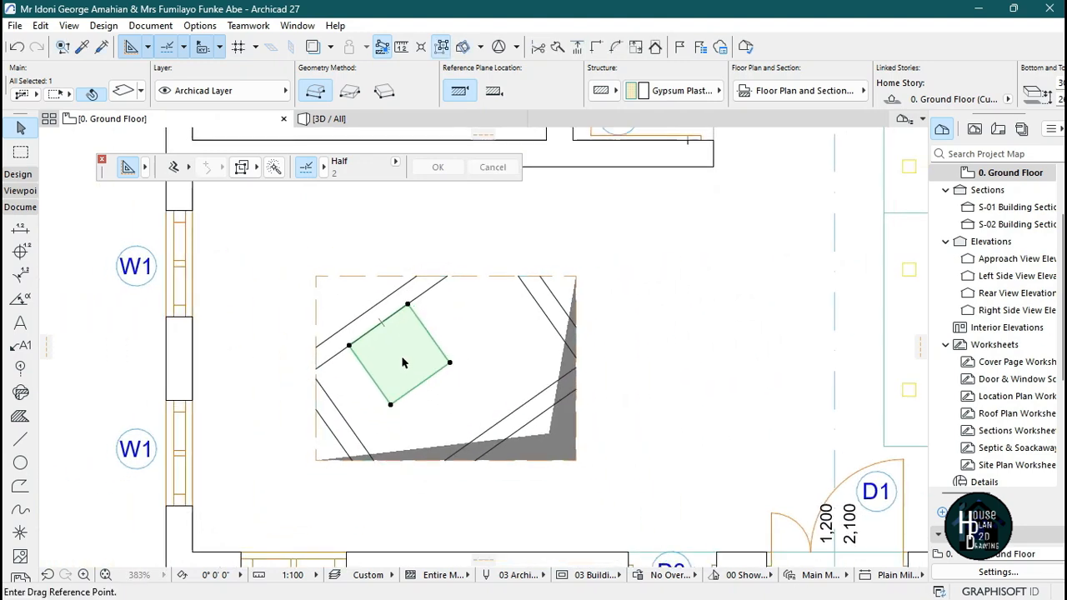
left_click(402, 364)
left_click(456, 363)
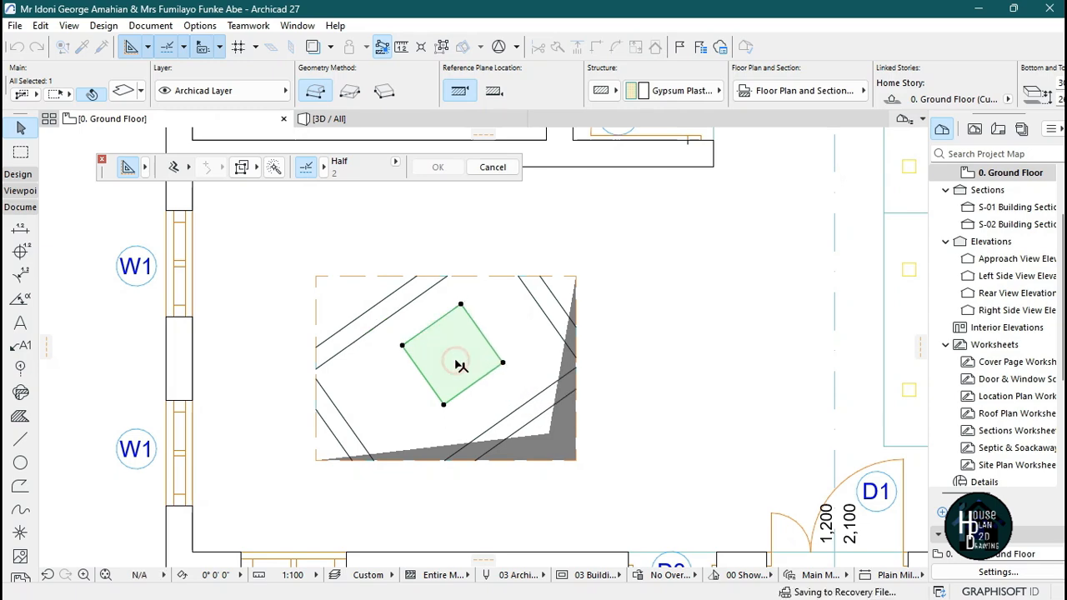
Offset the slab's lower-left edge outward toward the lower diagonal band.
scroll(458, 365, "down", 2)
scroll(454, 367, "up", 3)
left_click(430, 353)
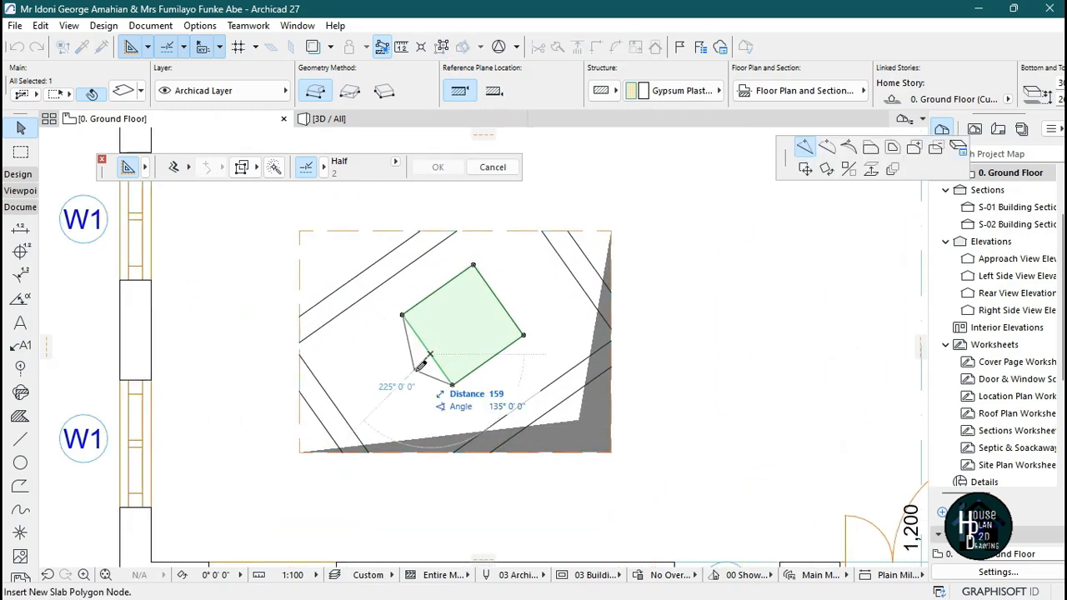
left_click(871, 149)
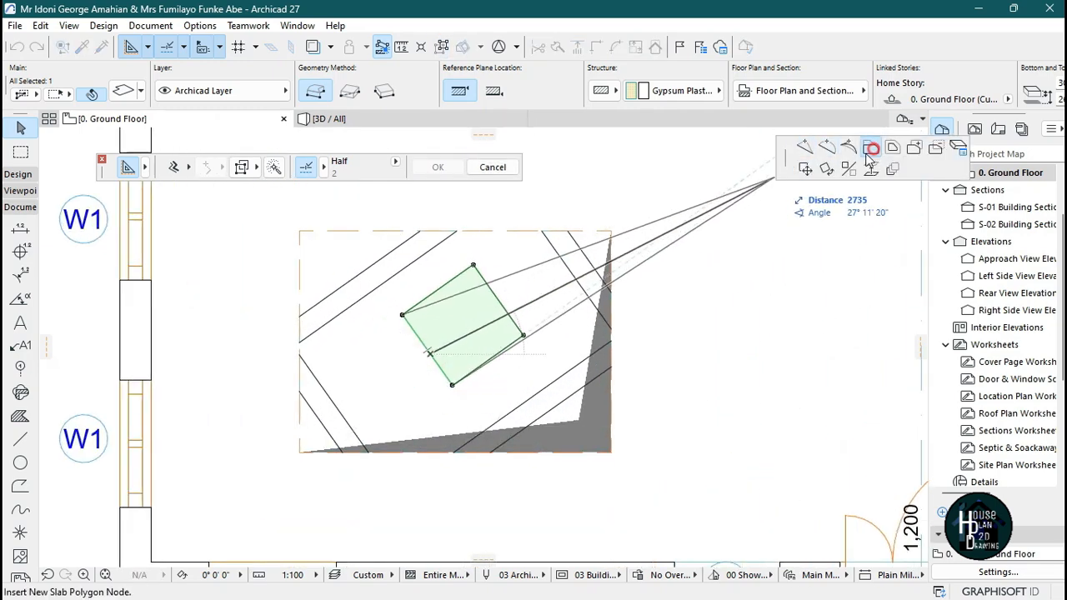
left_click(401, 409)
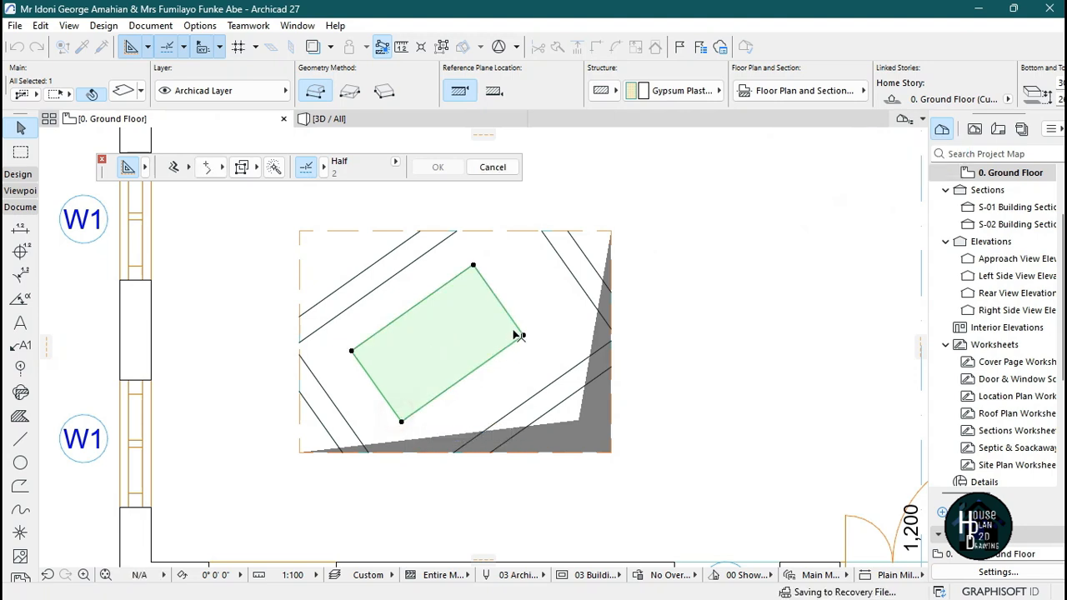
Offset the slab's remaining edges outward so it fills the inner diamond area between the bands.
left_click(510, 318)
left_click(531, 308)
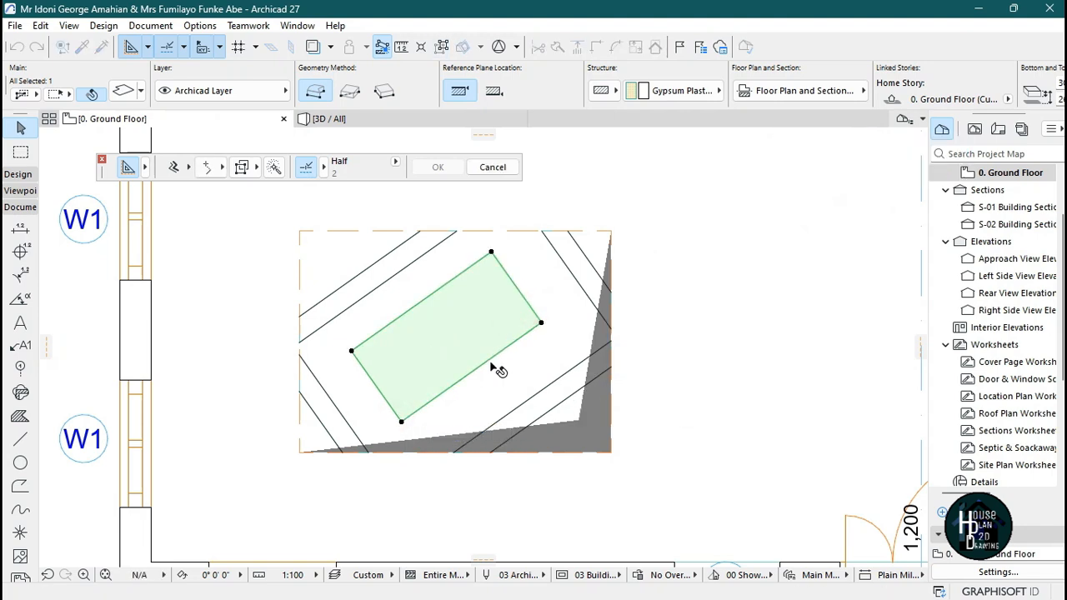
left_click(489, 360)
left_click(500, 377)
left_click(432, 301)
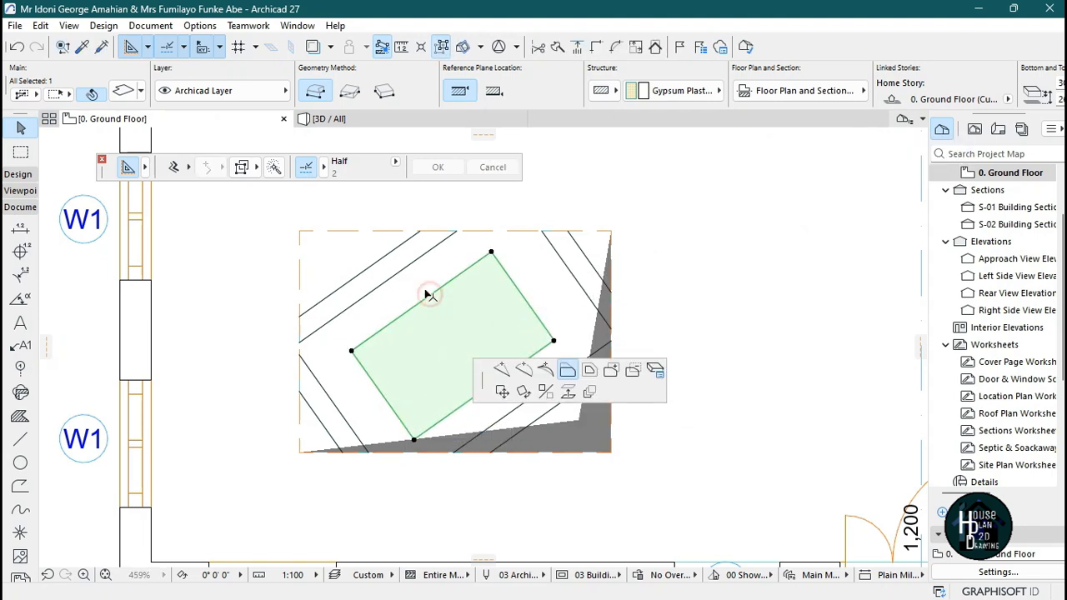
left_click(429, 293)
left_click(502, 380)
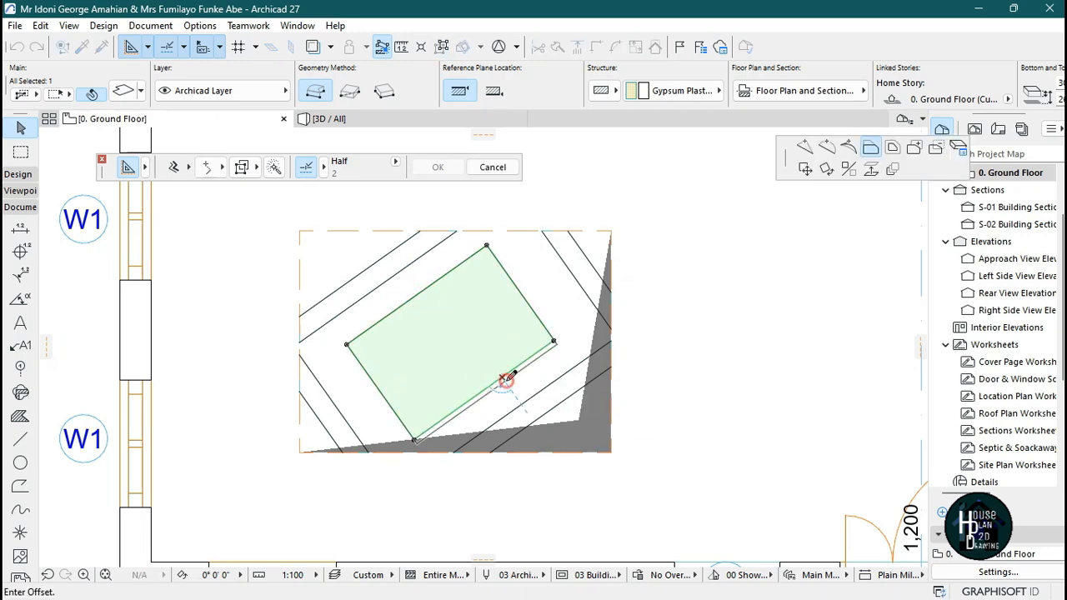
scroll(502, 373, "down", 5)
scroll(467, 342, "up", 3)
scroll(484, 357, "up", 1)
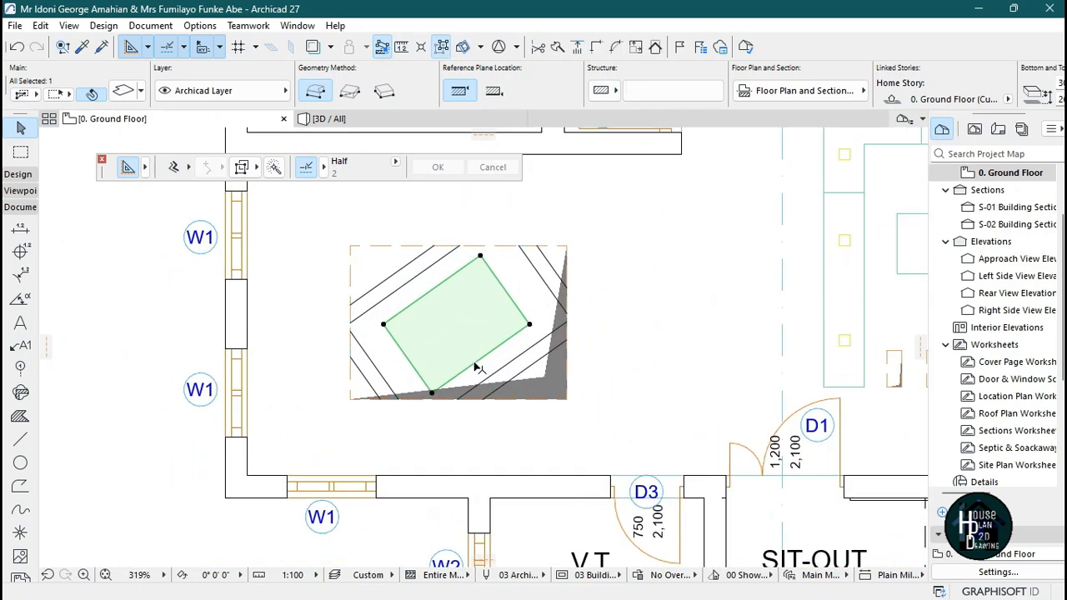
key("Escape")
Orbit around the ceiling in the 3D view to inspect the new central panel.
left_click(409, 120)
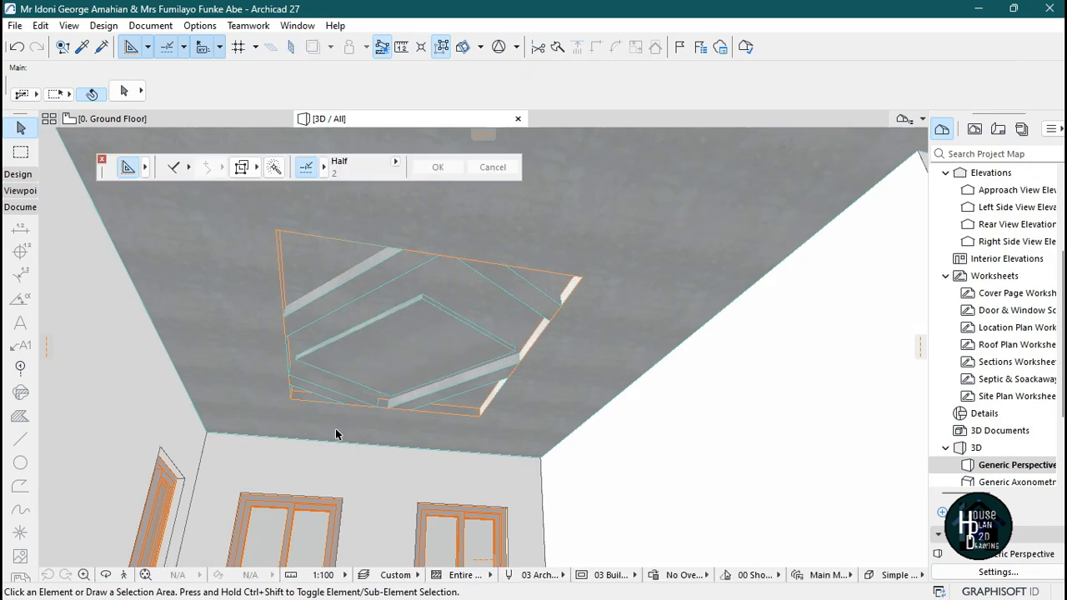
left_click(125, 576)
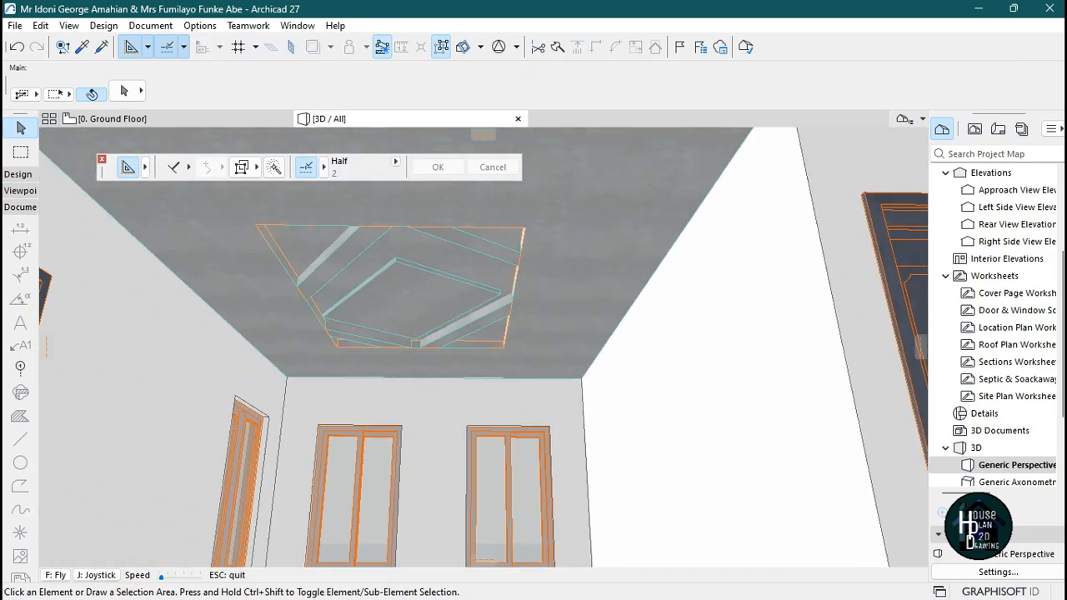
key("Left")
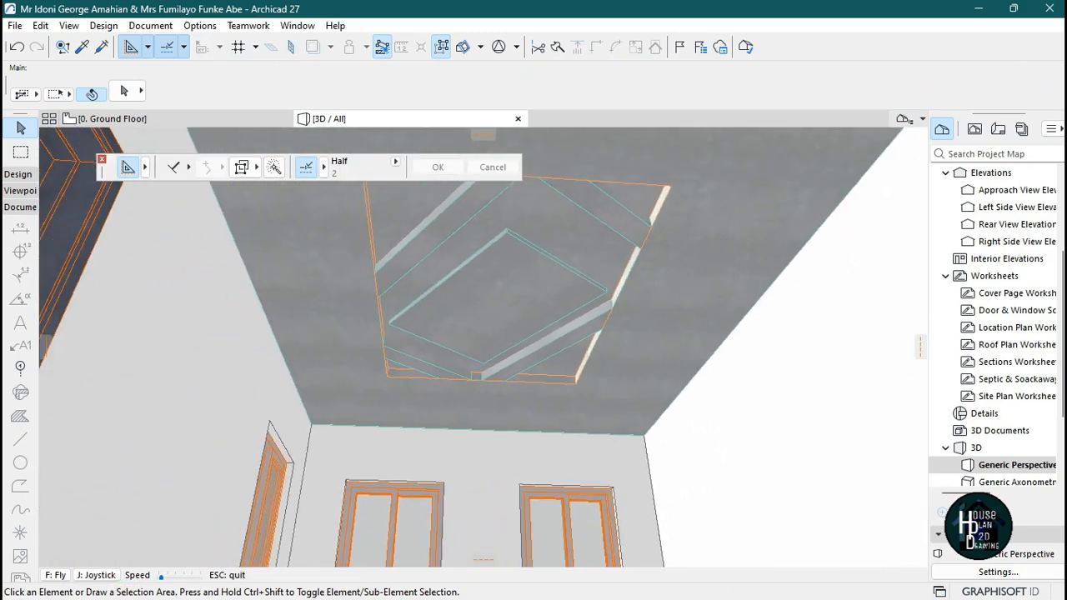
key("Down")
key("Up")
key("Left")
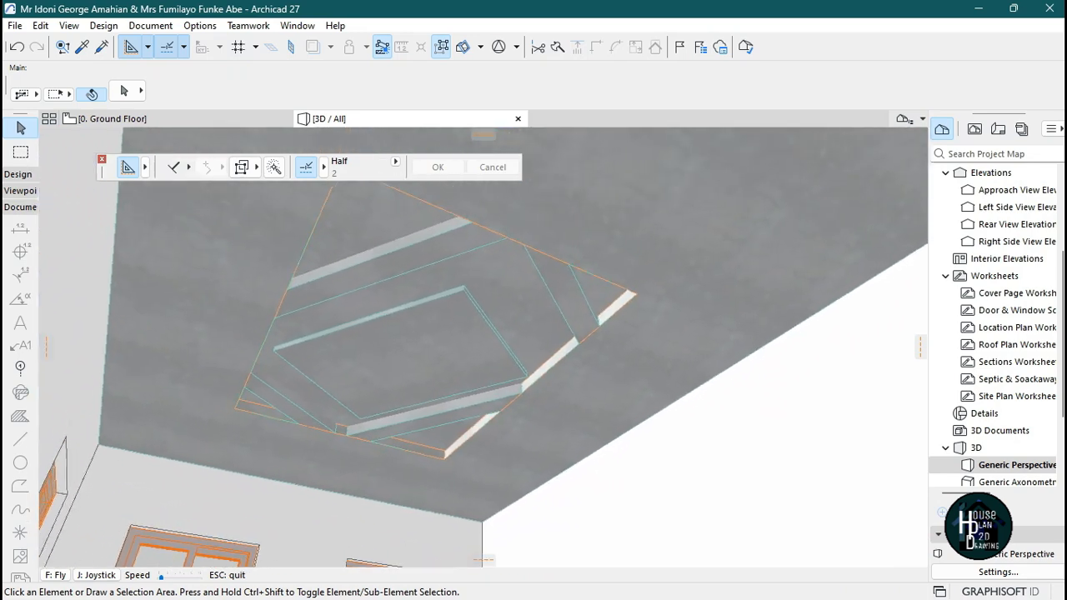
key("Escape")
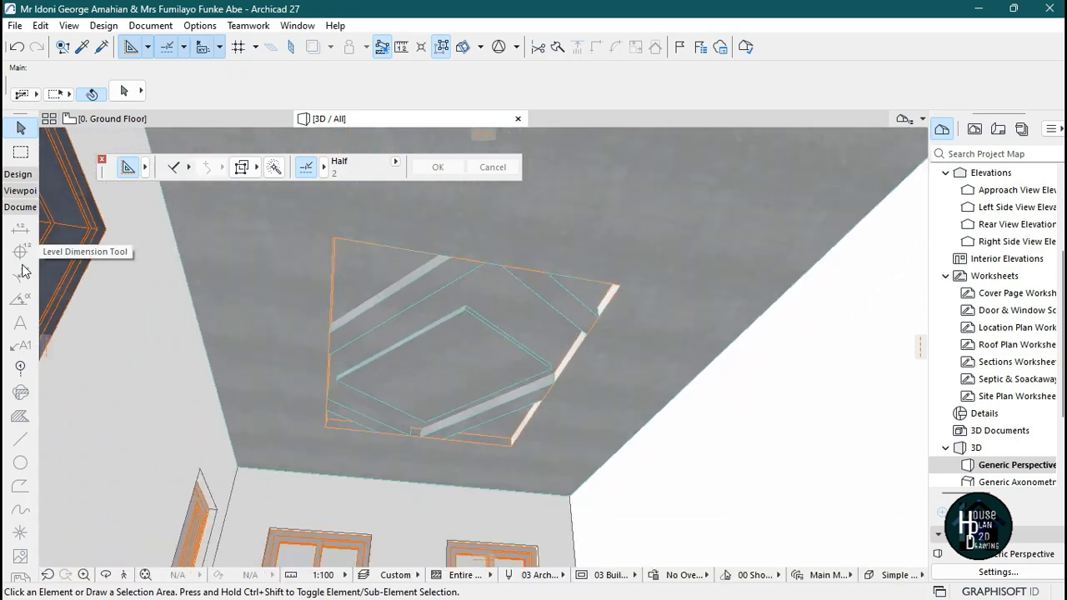
Place a 300 × 300 object on the central ceiling panel in the 3D view.
left_click(20, 175)
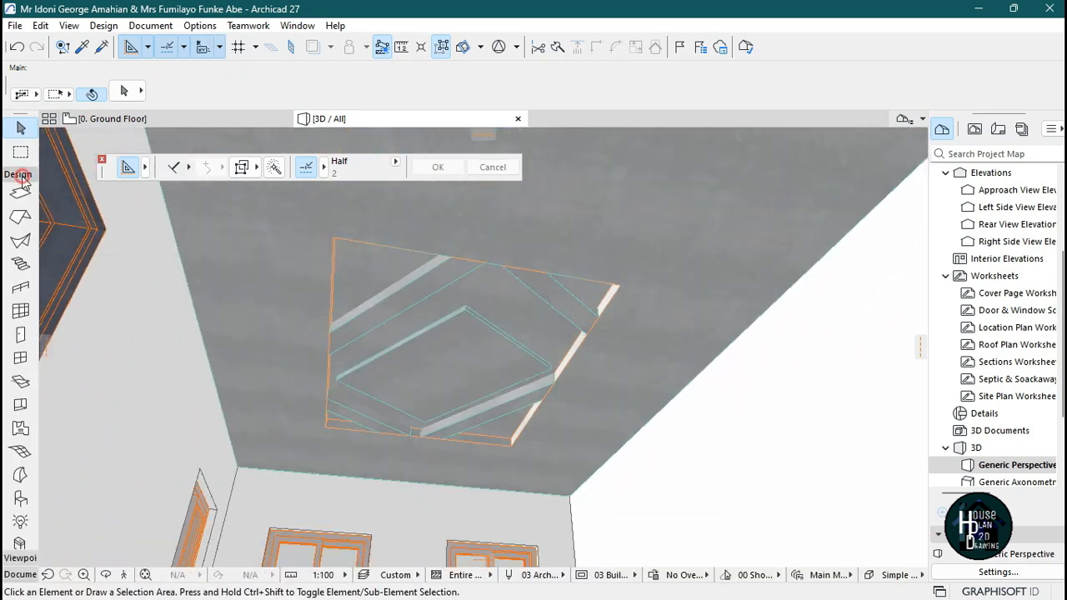
left_click(20, 406)
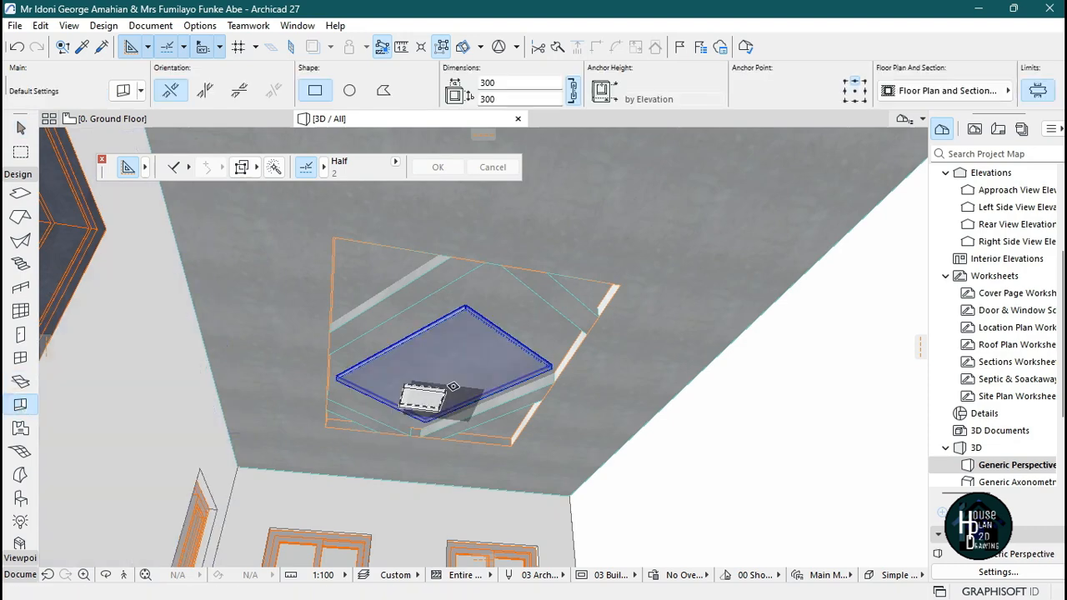
left_click(471, 369)
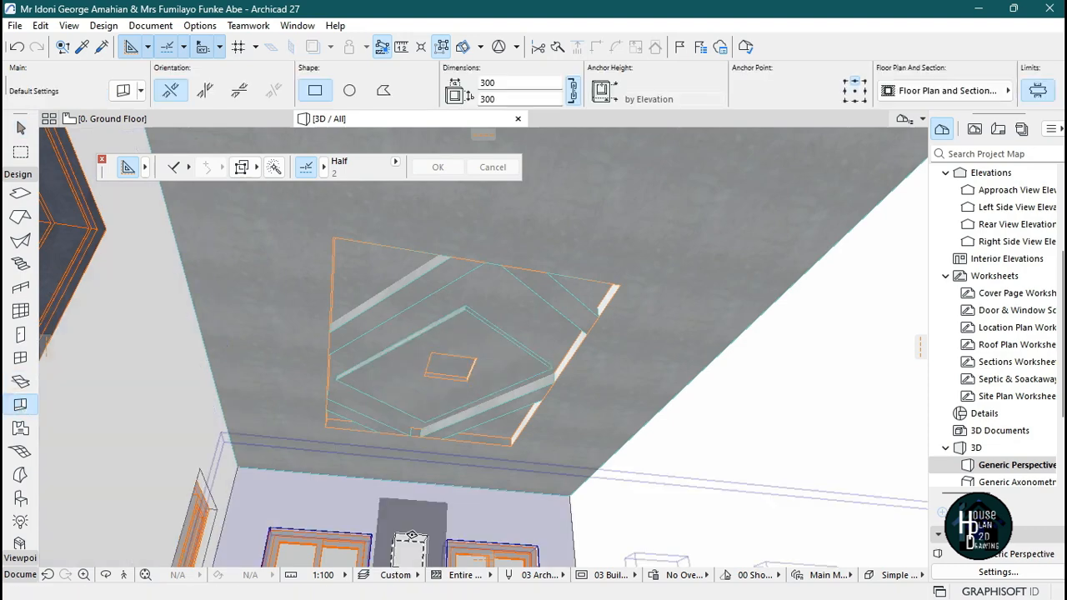
key("Escape")
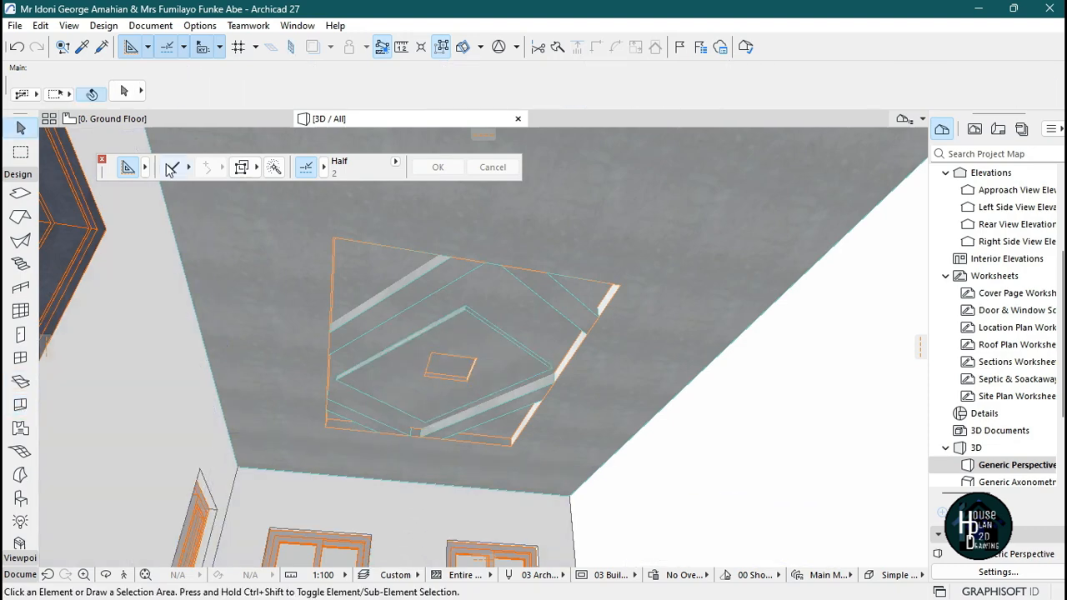
Switch to the floor plan and shift the new object leftward within the central panel.
left_click(154, 123)
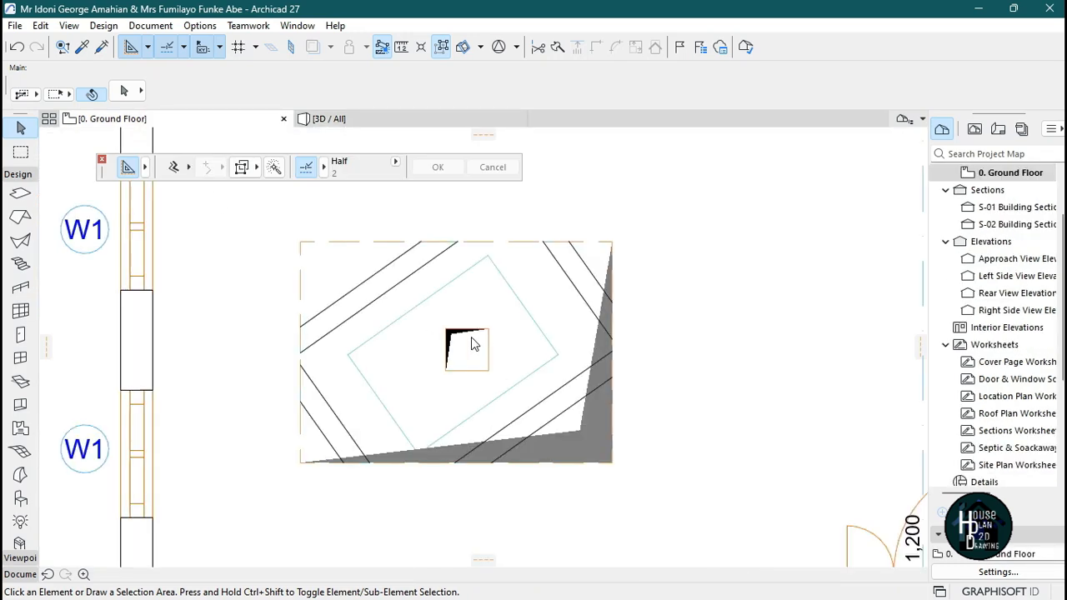
scroll(472, 343, "up", 5)
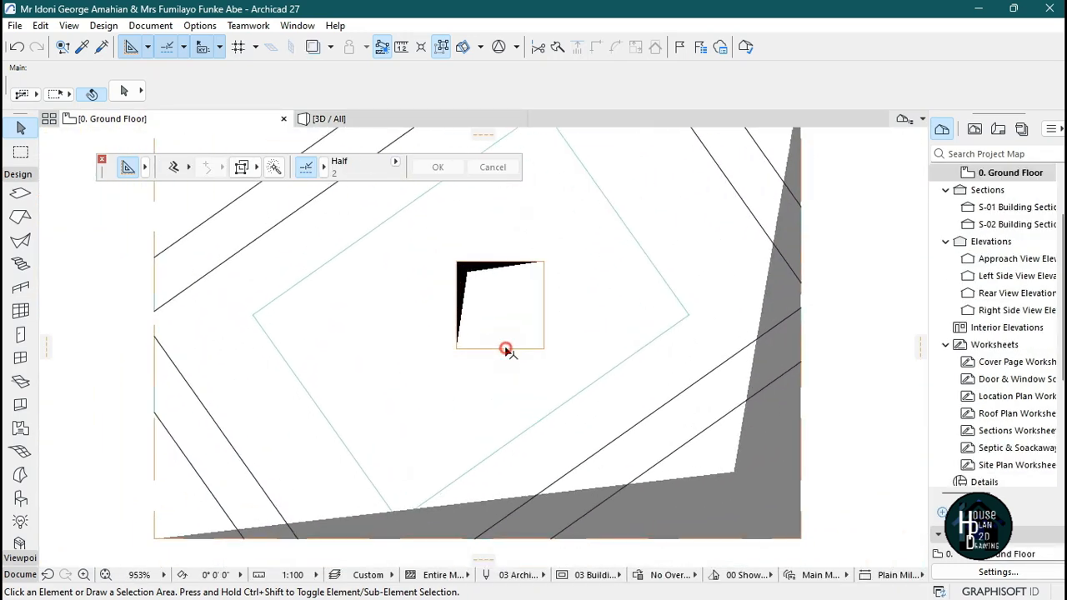
left_click(506, 350)
key("ctrl+d")
left_click(512, 311)
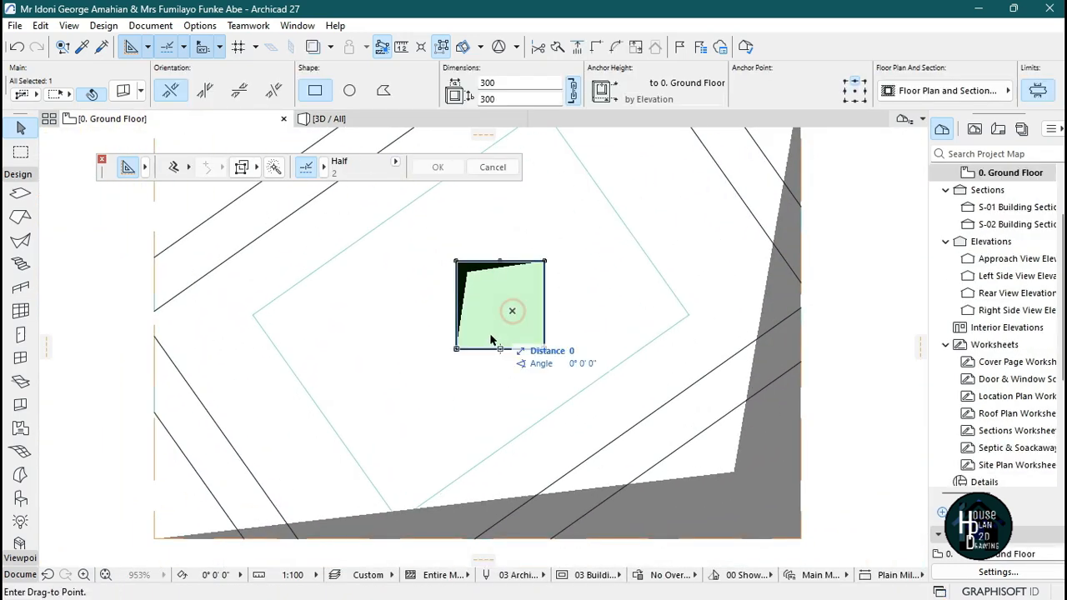
scroll(496, 409, "down", 2)
scroll(478, 273, "up", 2)
left_click(465, 310)
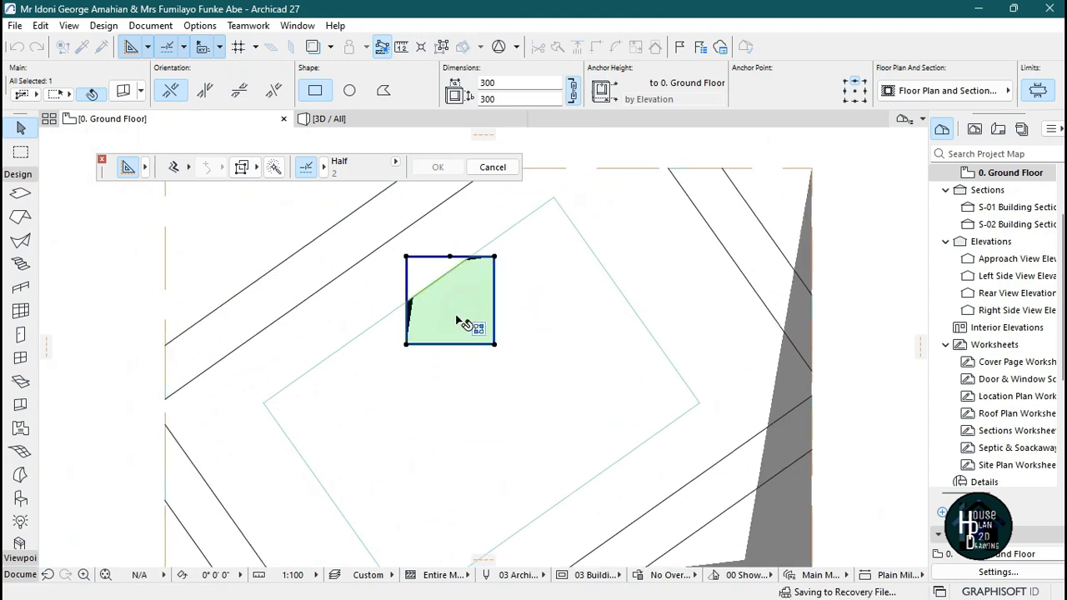
Rotate the object to match the diagonal panel and move it to the centre of the inner diamond.
key("ctrl+e")
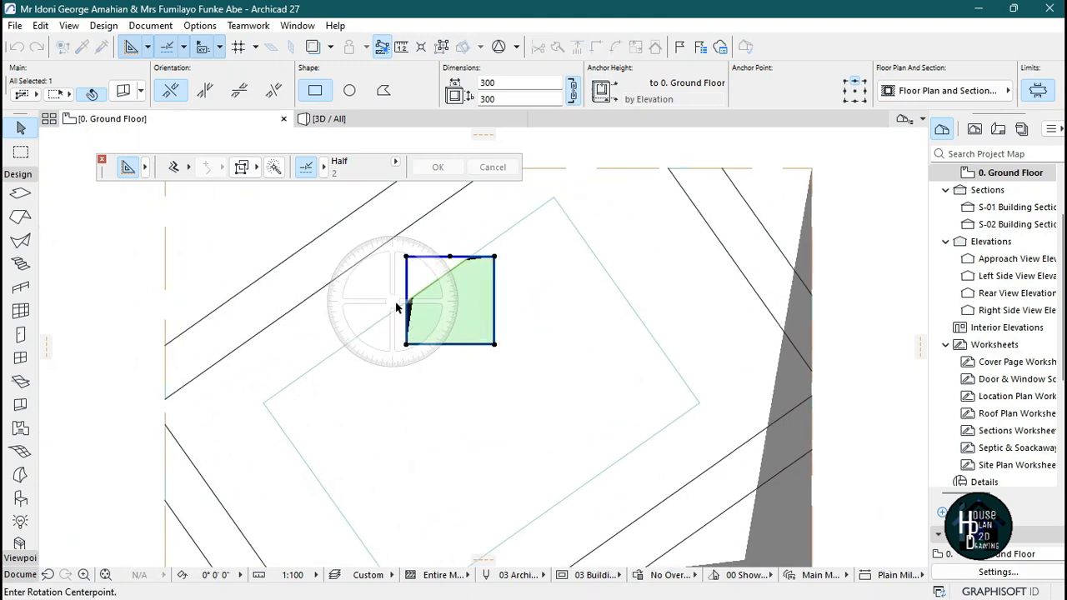
left_click(409, 301)
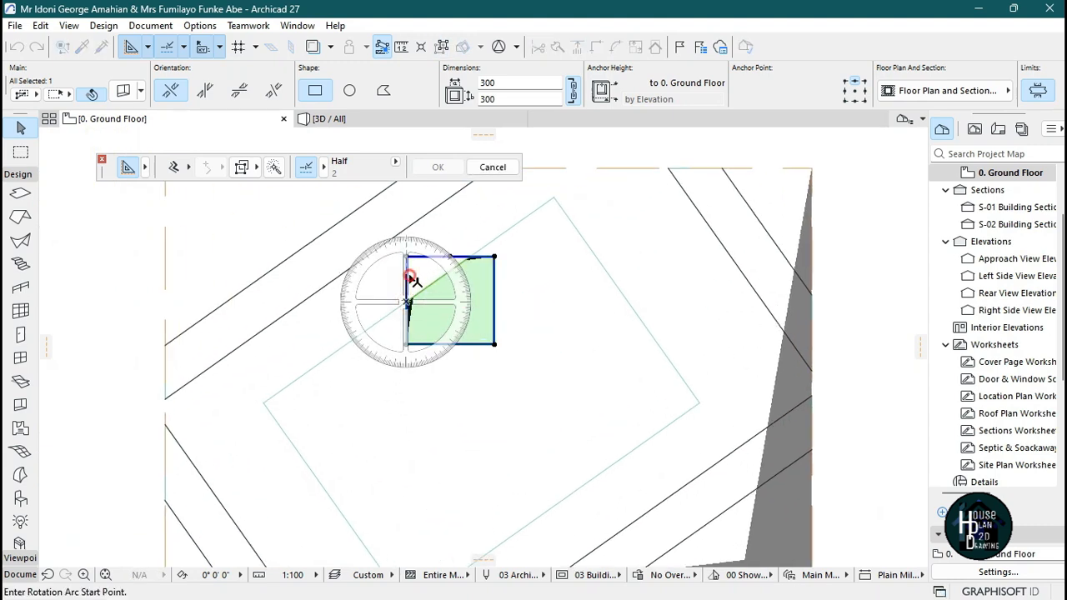
left_click(409, 276)
left_click(443, 275)
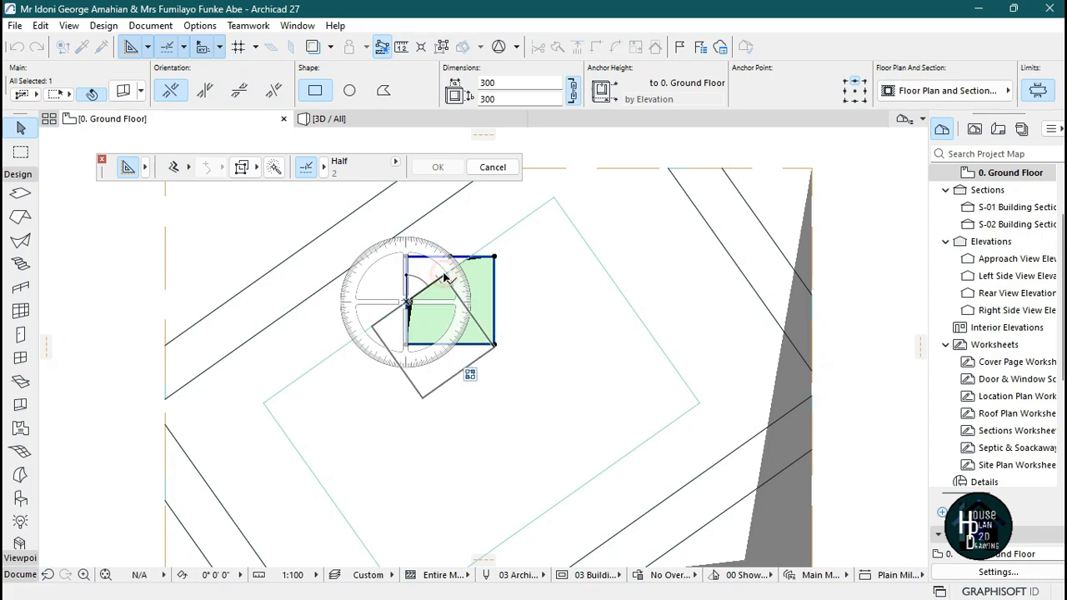
key("ctrl+d")
left_click(441, 342)
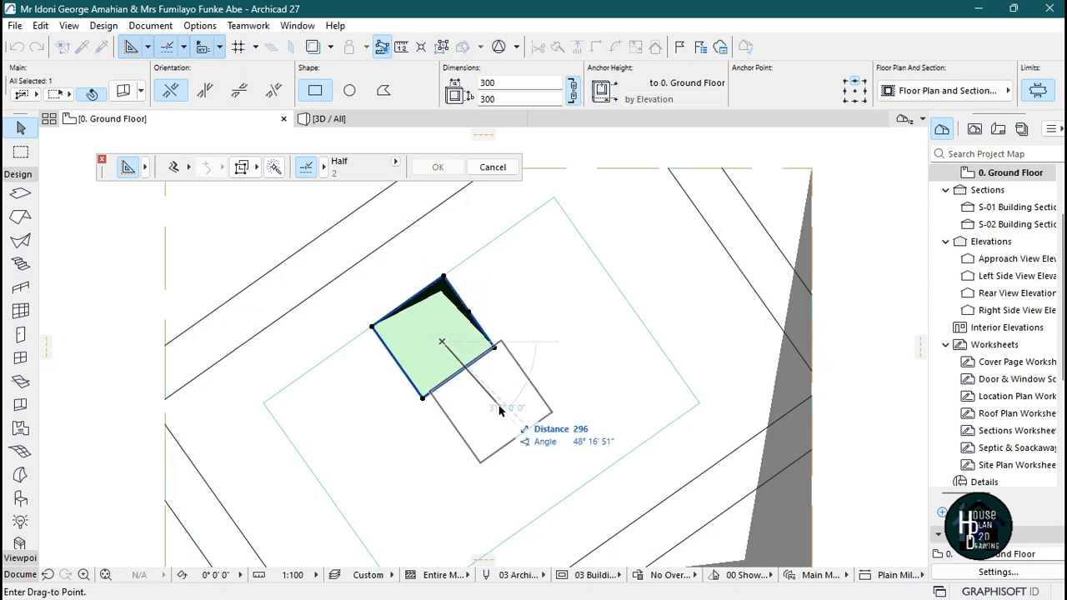
left_click(496, 407)
scroll(500, 288, "down", 3)
scroll(475, 383, "up", 3)
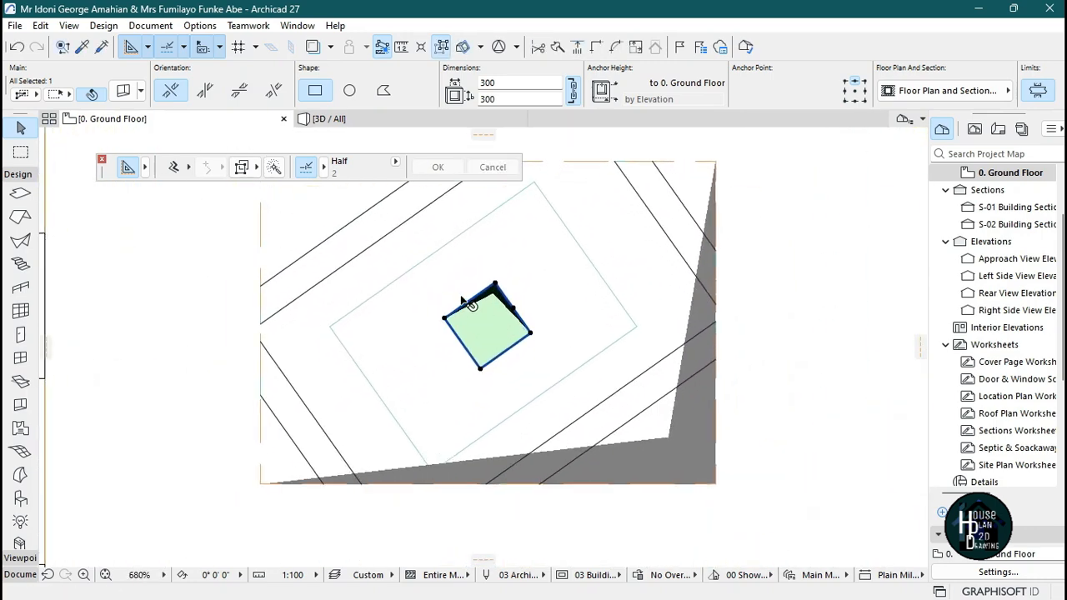
Offset the central panel's edges outward to enlarge it to about 397 × 517.
left_click(469, 373)
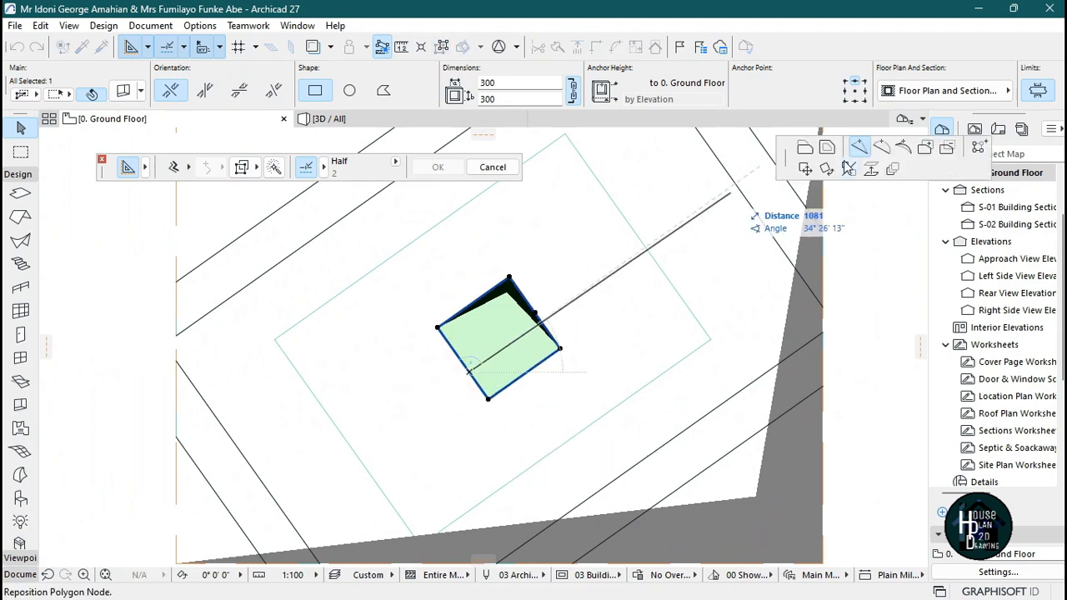
left_click(805, 150)
left_click(527, 390)
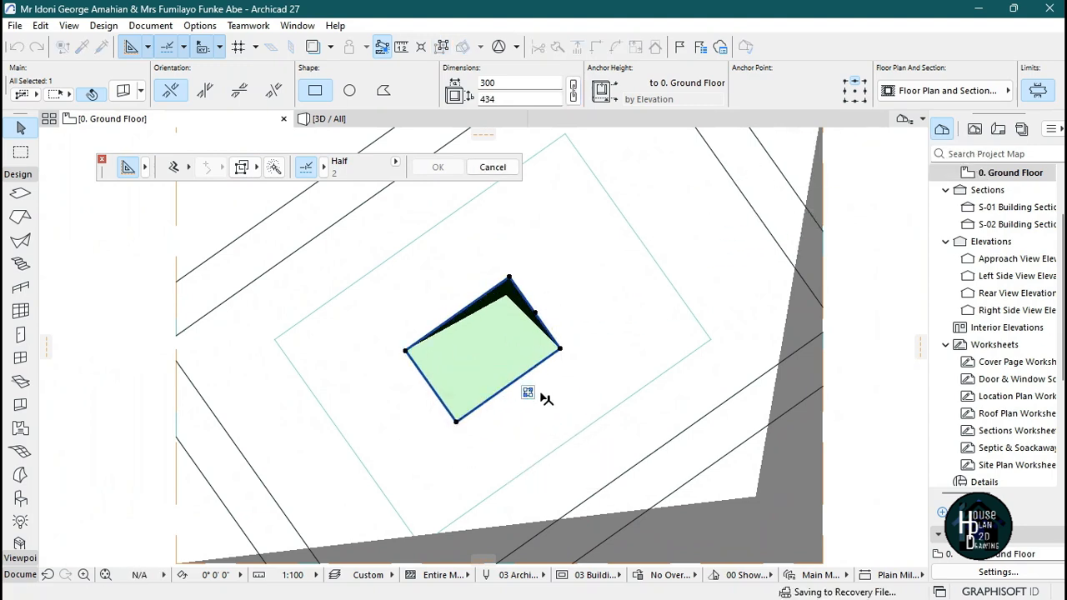
scroll(527, 383, "down", 3)
scroll(528, 386, "up", 3)
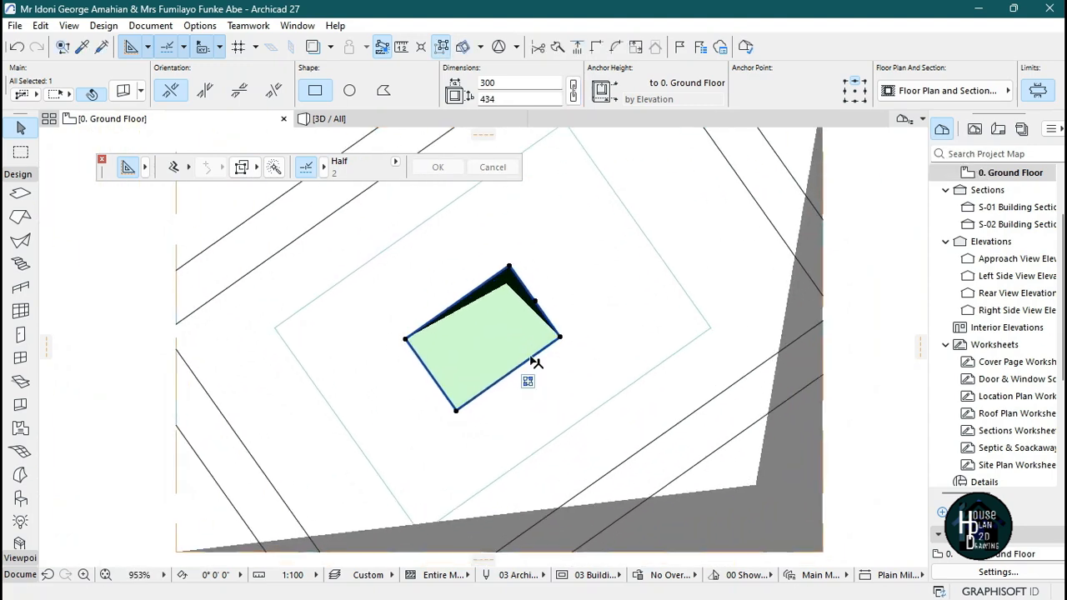
left_click(534, 357)
left_click(533, 385)
left_click(476, 287)
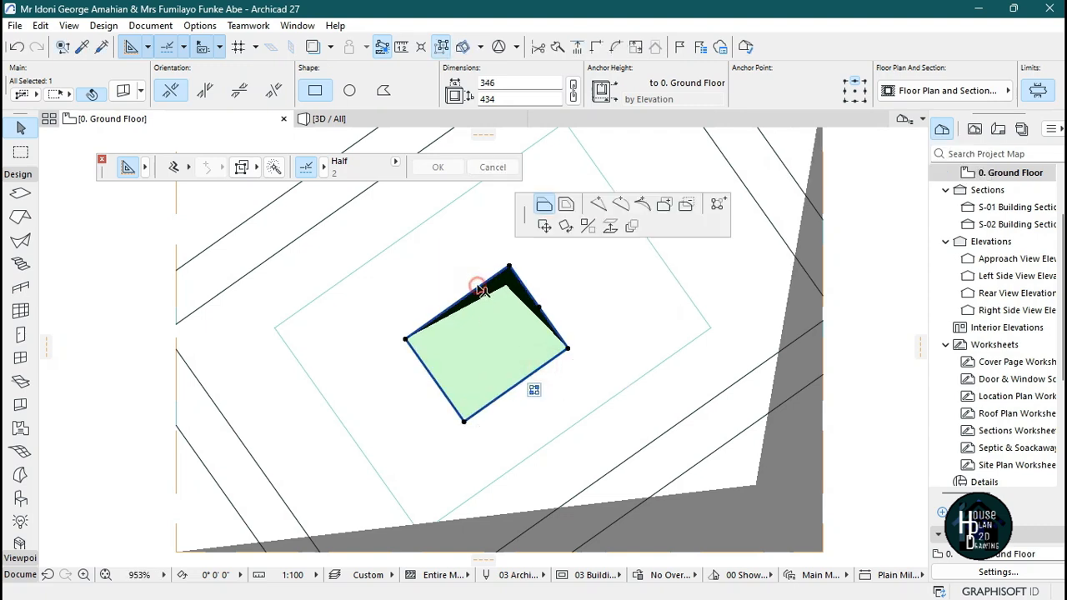
left_click(473, 273)
left_click(530, 293)
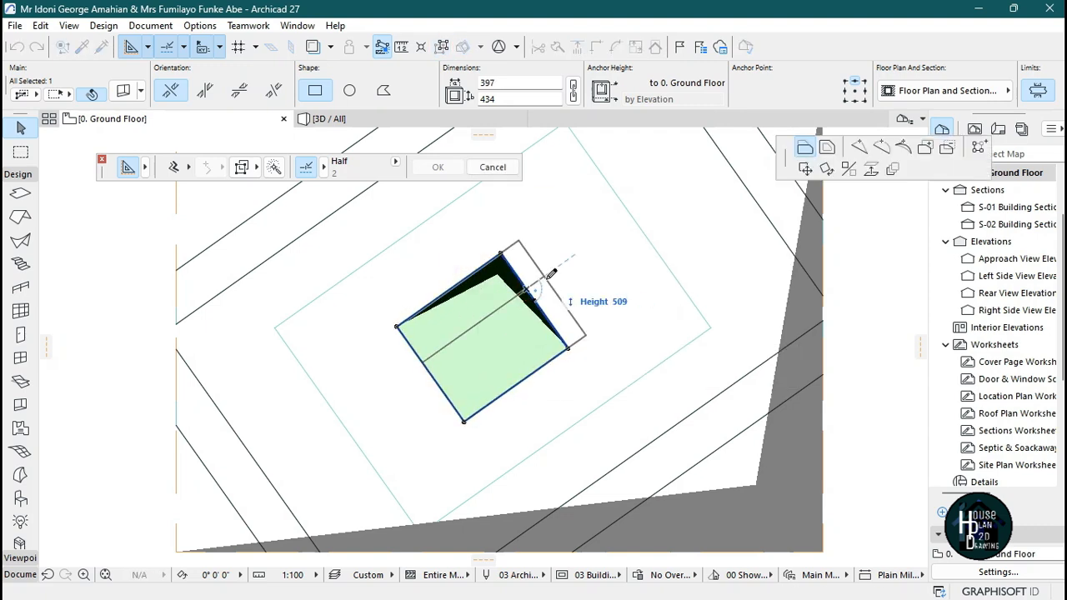
left_click(548, 277)
scroll(538, 273, "down", 4)
key("Escape")
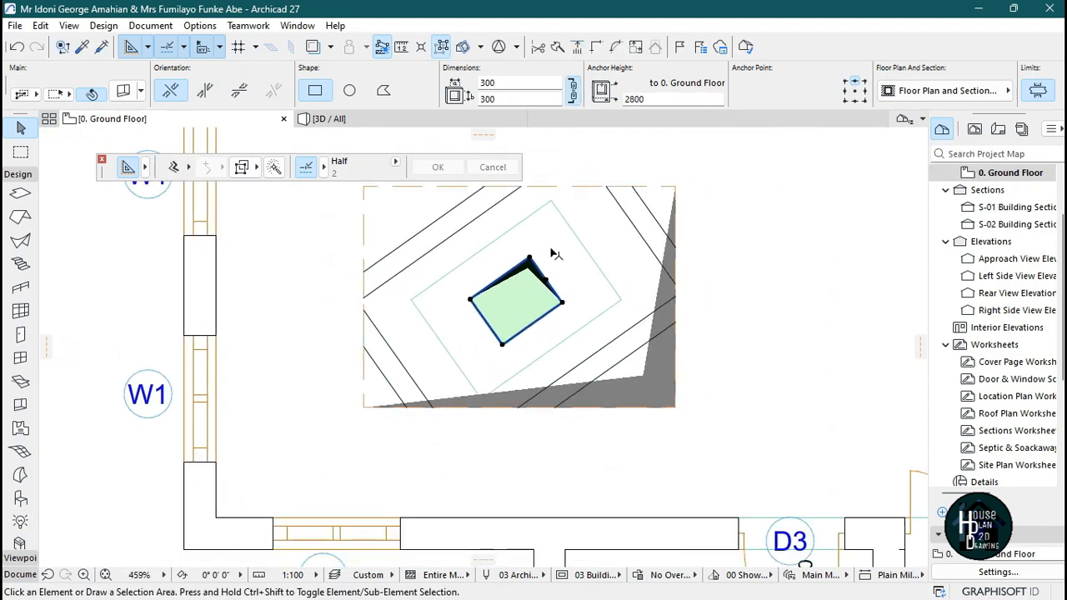
Inspect the ceiling in the 3D view and compare it with the reference ceiling image.
left_click(414, 119)
left_click(470, 380)
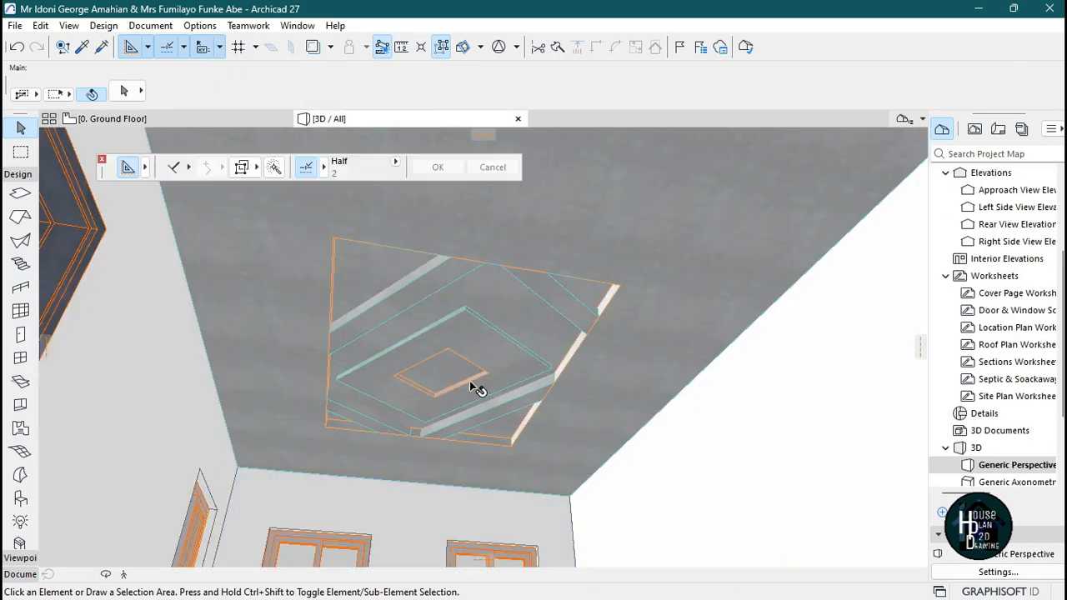
left_click(124, 574)
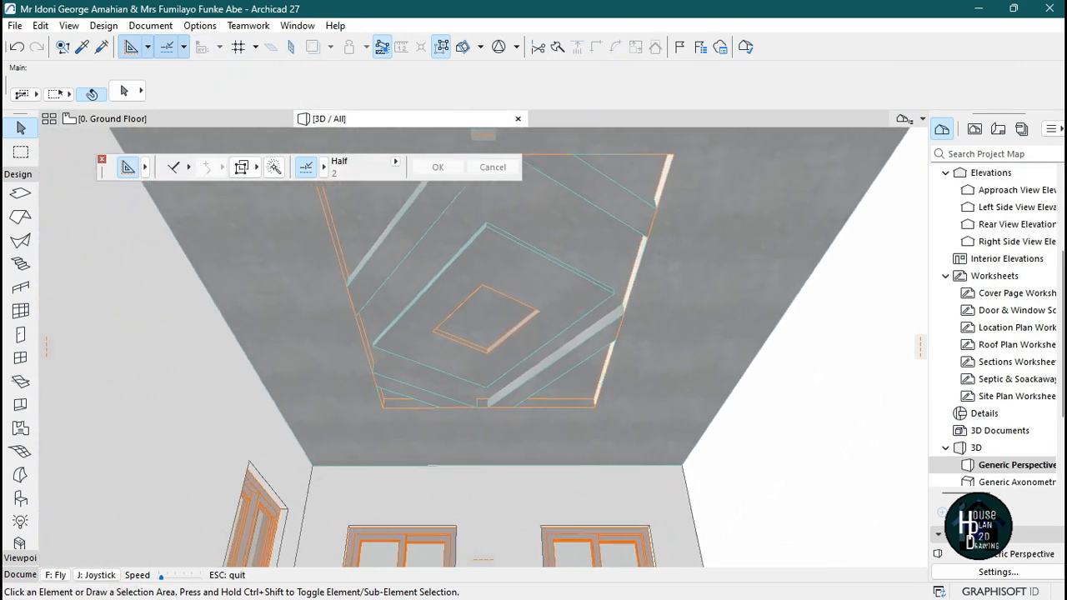
key("Escape")
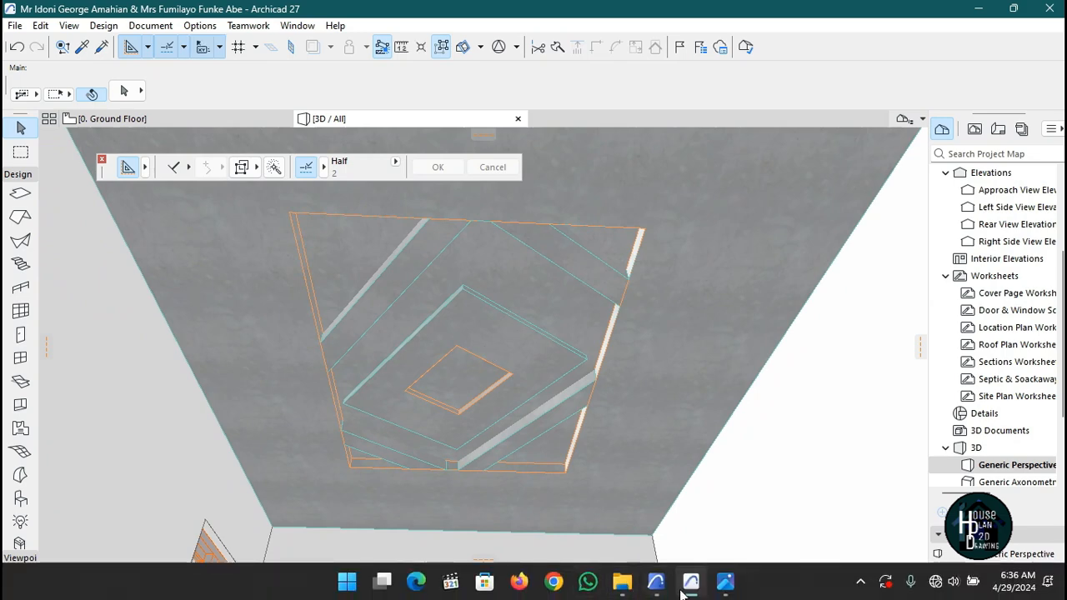
left_click(724, 581)
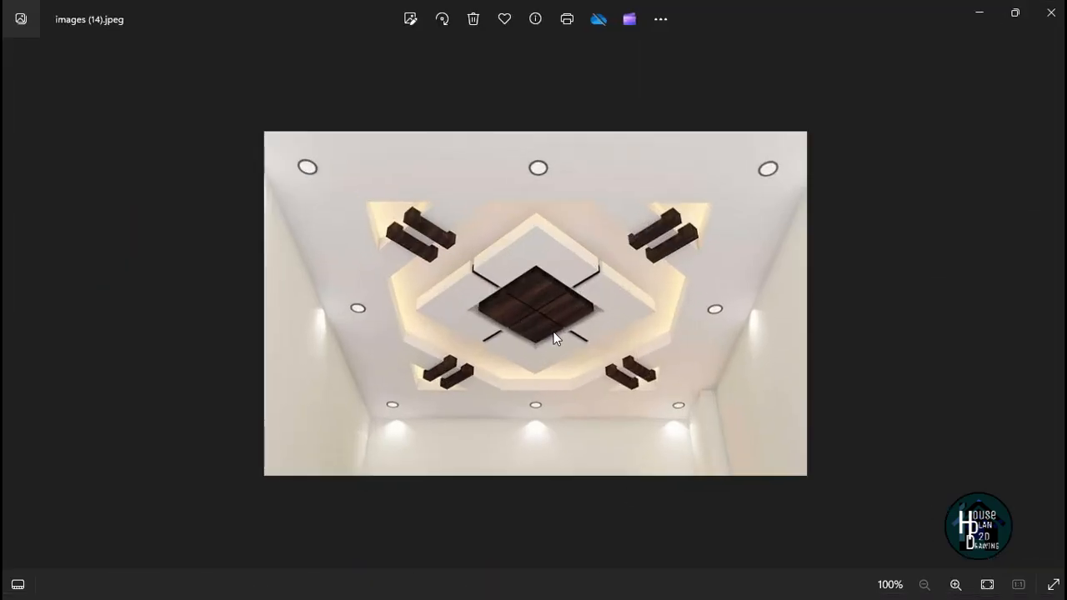
left_click(979, 14)
left_click(227, 119)
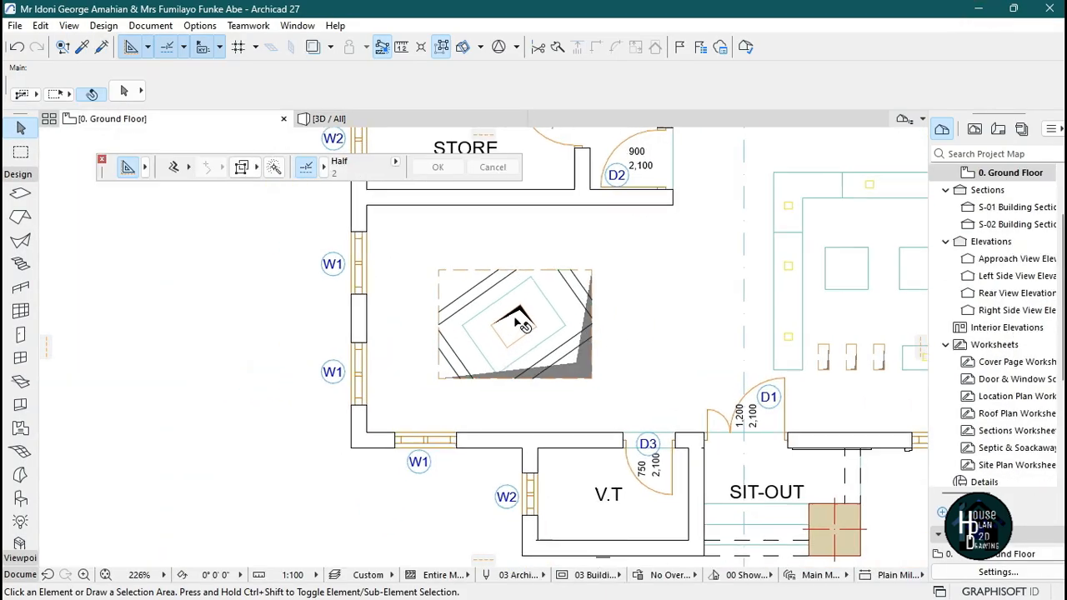
scroll(510, 360, "up", 4)
left_click(467, 369)
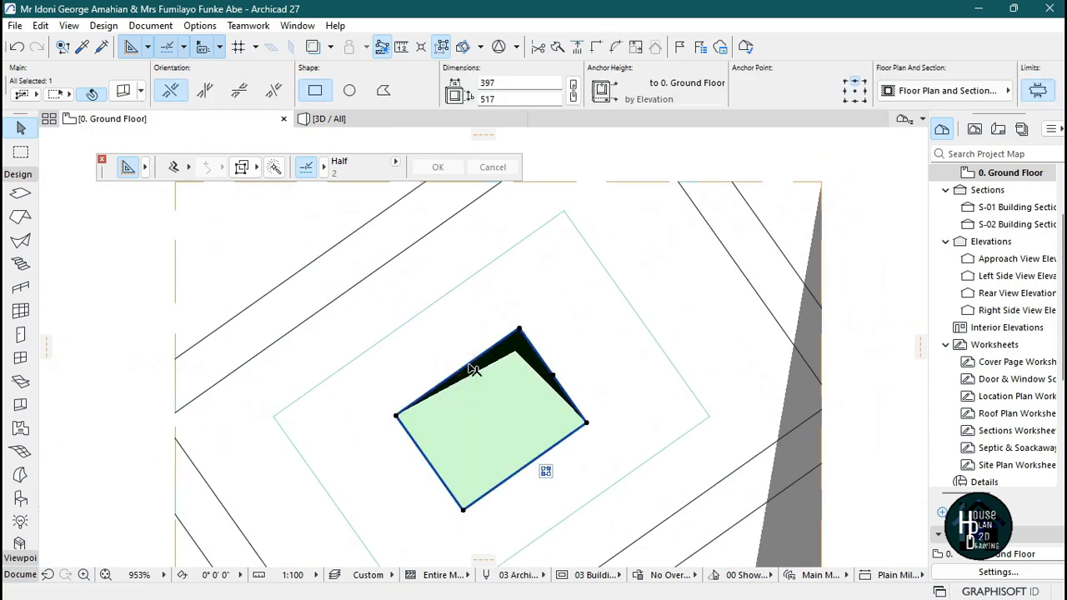
scroll(454, 382, "up", 2)
key("Escape")
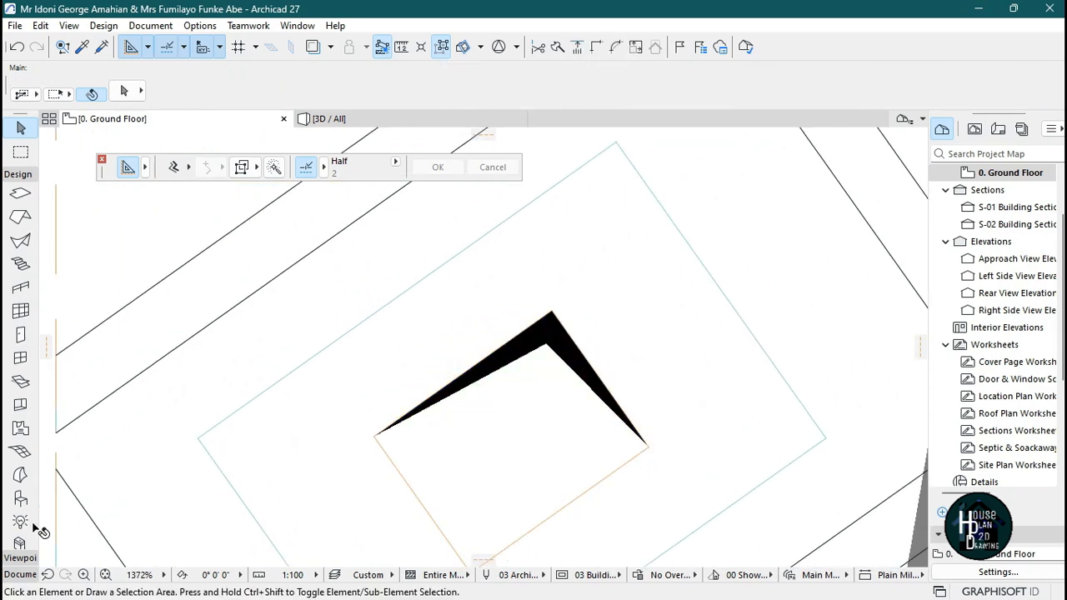
left_click(30, 573)
left_click(21, 441)
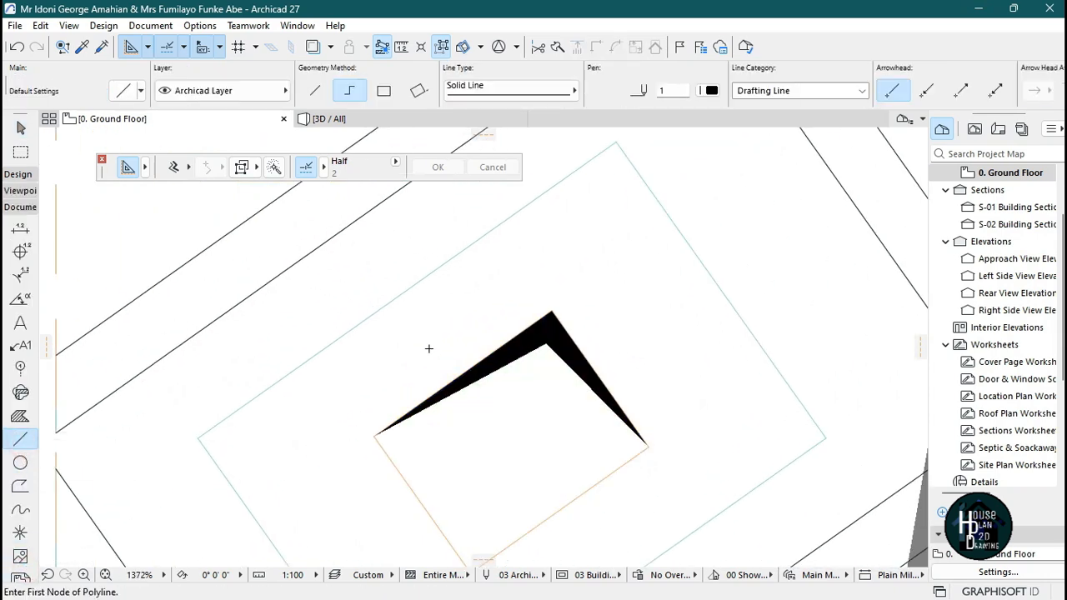
scroll(414, 379, "up", 2)
key("Escape")
Insert two new nodes on the central panel's upper-left edge.
left_click(483, 394)
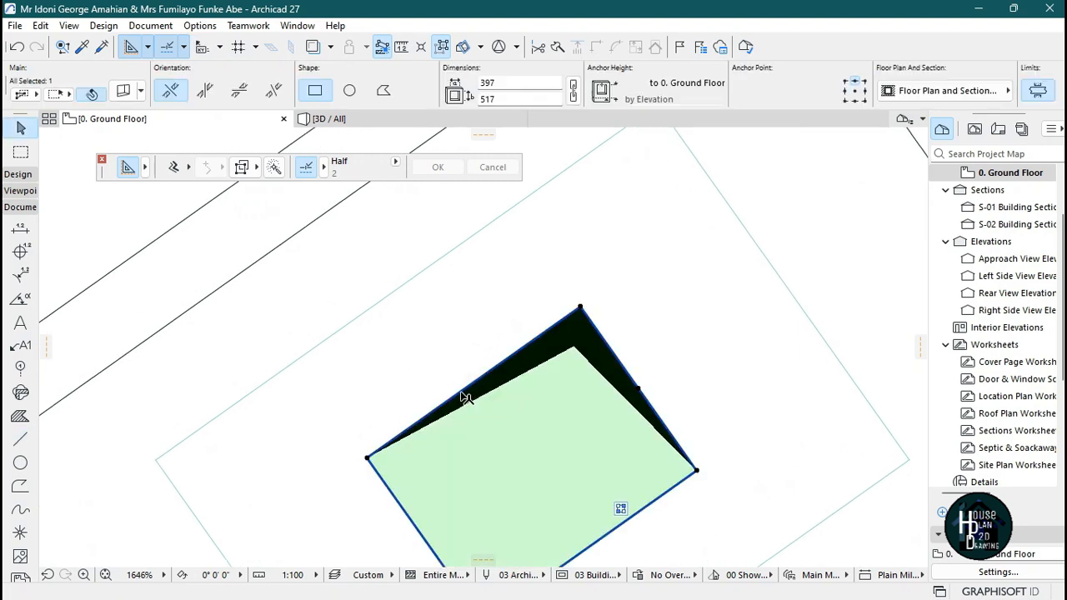
left_click(459, 393)
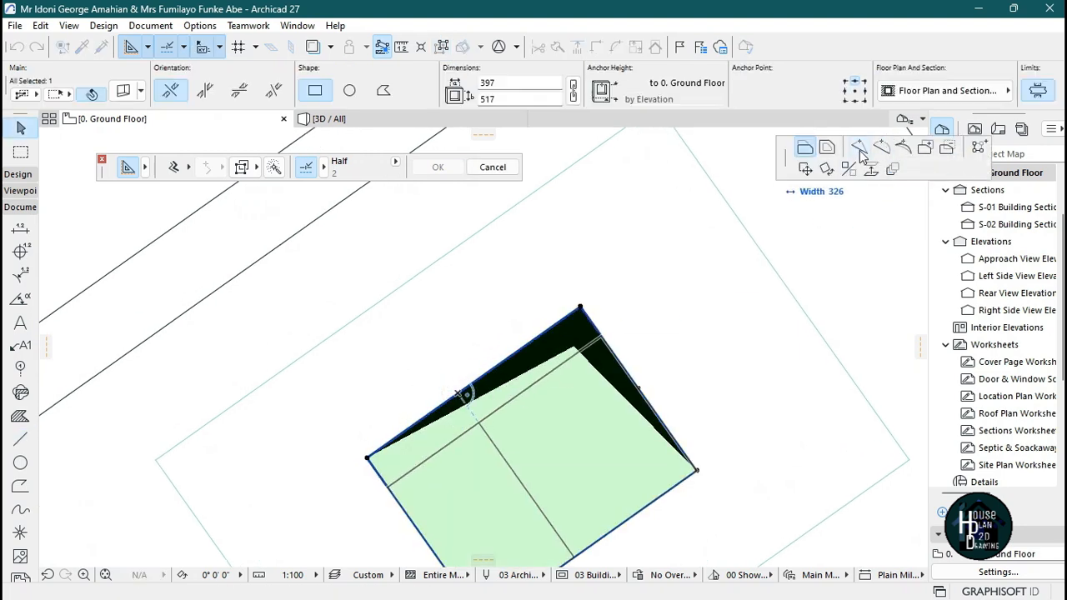
left_click(861, 156)
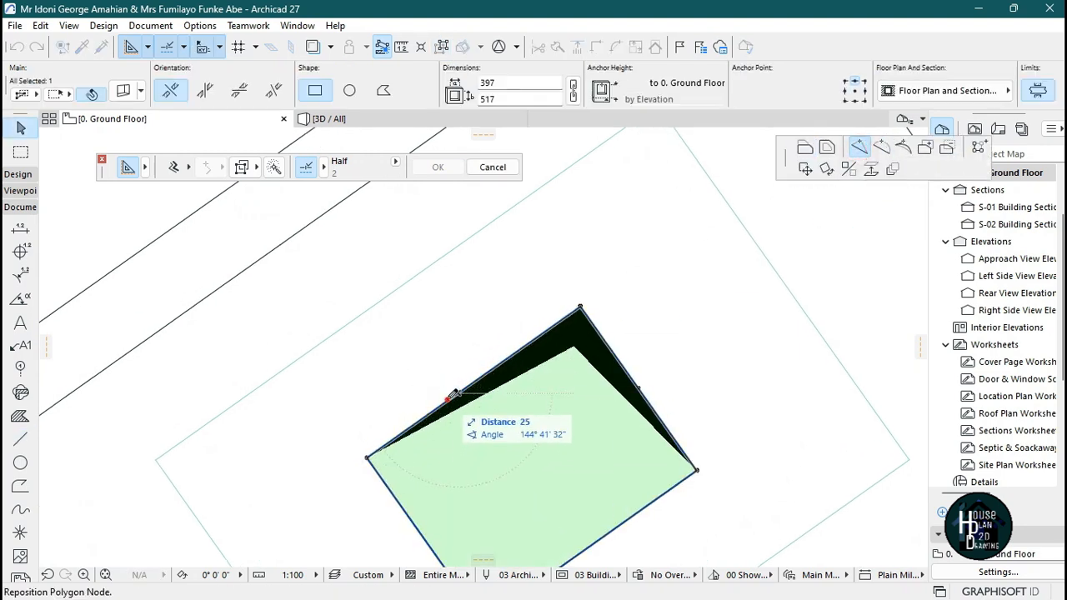
left_click(479, 385)
left_click(468, 384)
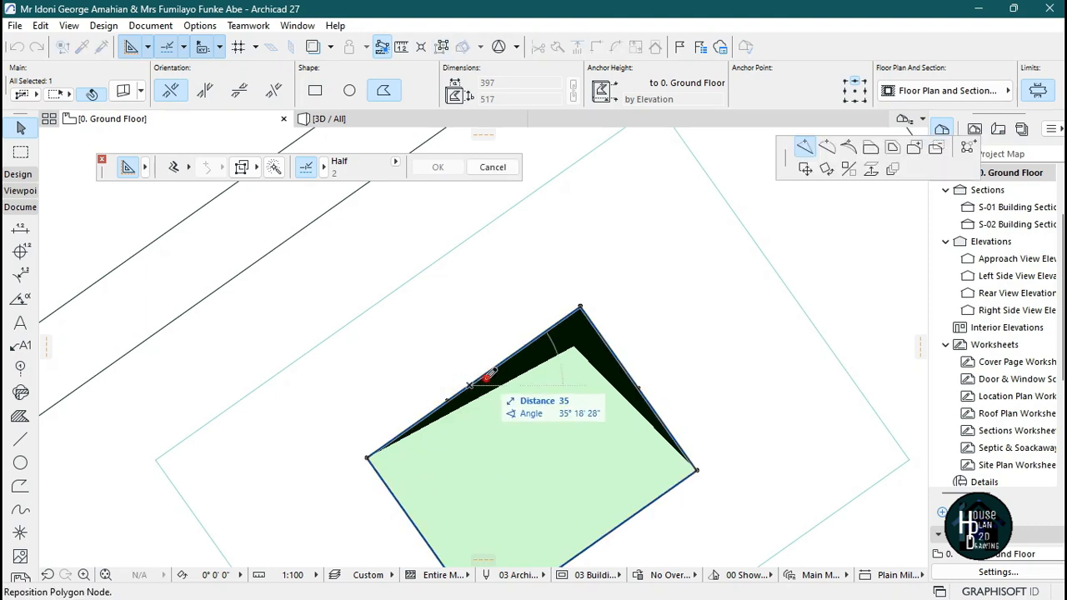
left_click(483, 375)
left_click(465, 390)
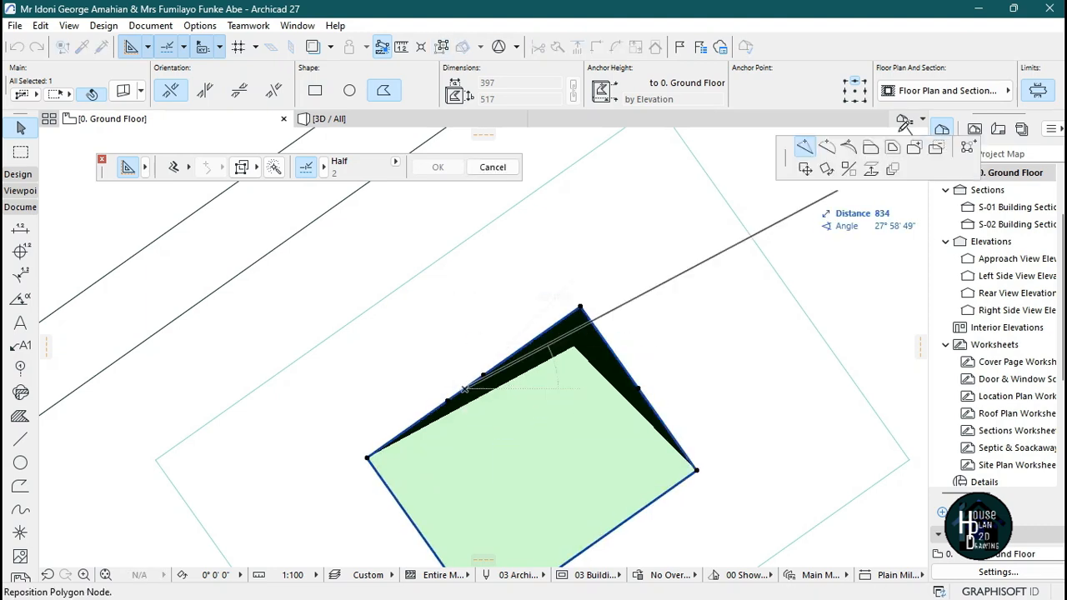
Offset the edge segment between the new nodes outward into a narrow arm reaching the outer diamond.
left_click(870, 150)
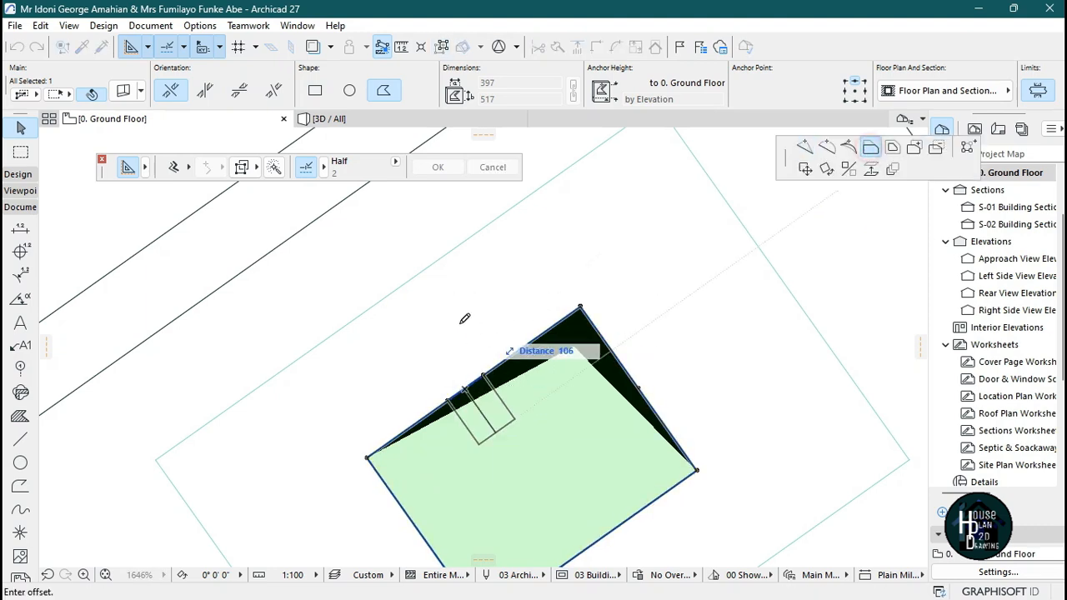
left_click(411, 275)
left_click(438, 310)
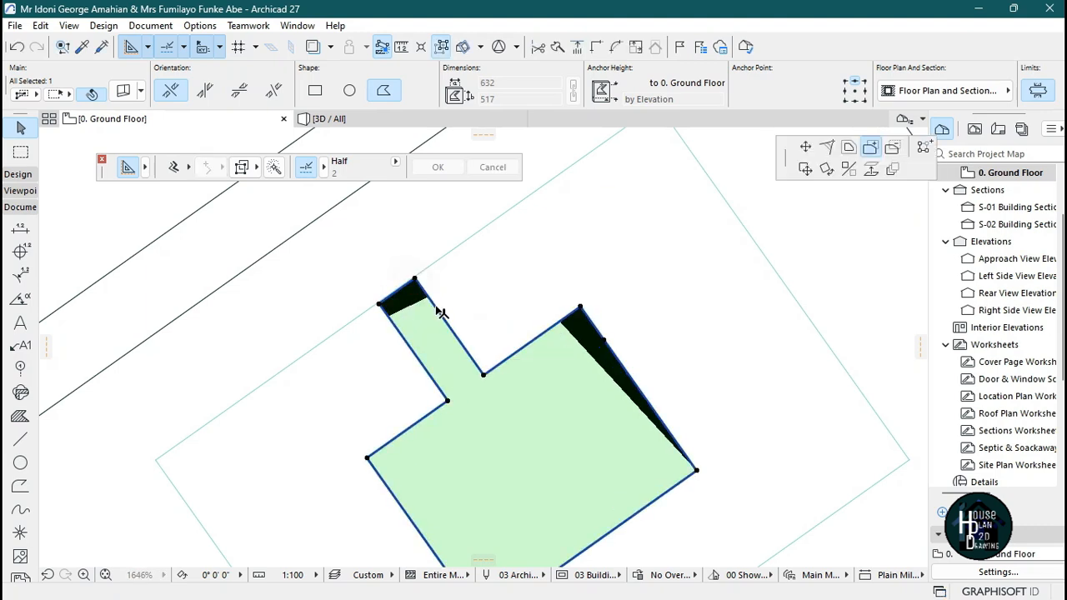
scroll(439, 307, "down", 3)
scroll(424, 260, "up", 3)
key("Escape")
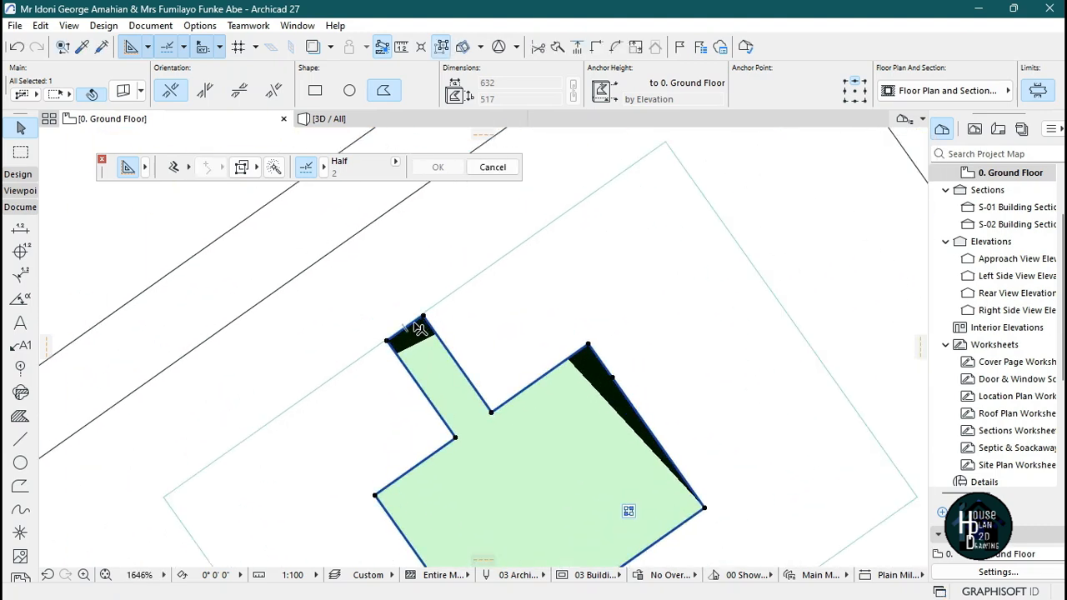
left_click(408, 325)
left_click(666, 140)
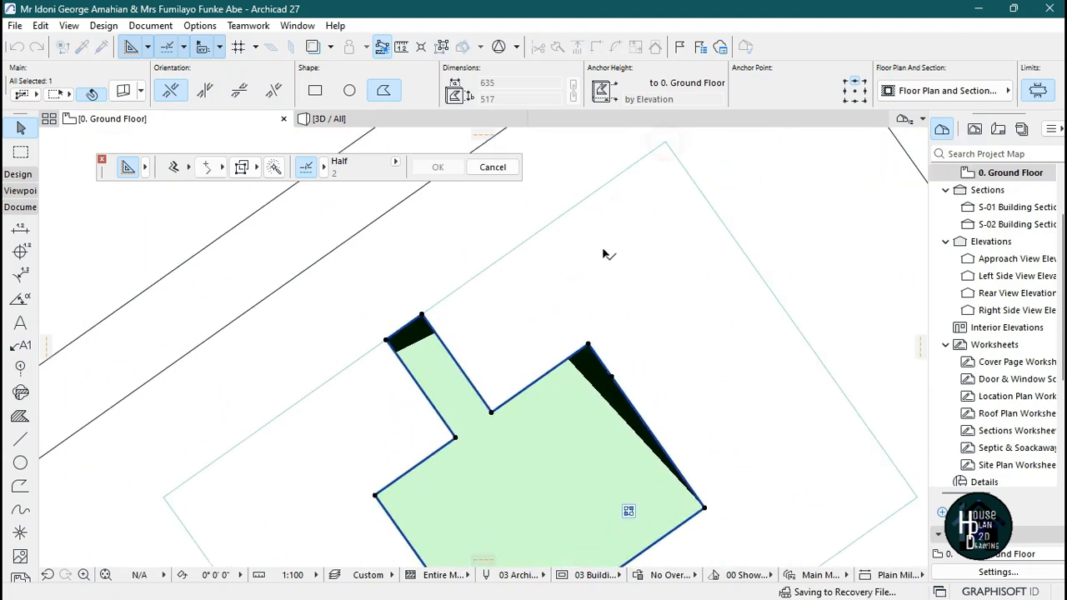
key("Escape")
scroll(542, 259, "down", 3)
scroll(557, 317, "up", 1)
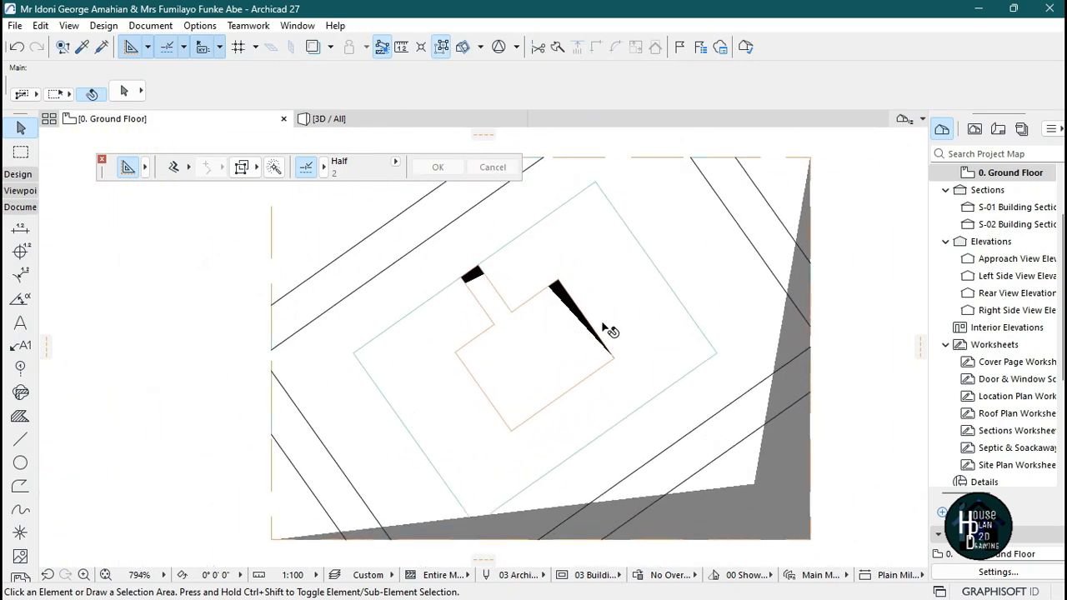
Narrow the arm by offsetting its lower side edge inward.
left_click(402, 119)
left_click(491, 389)
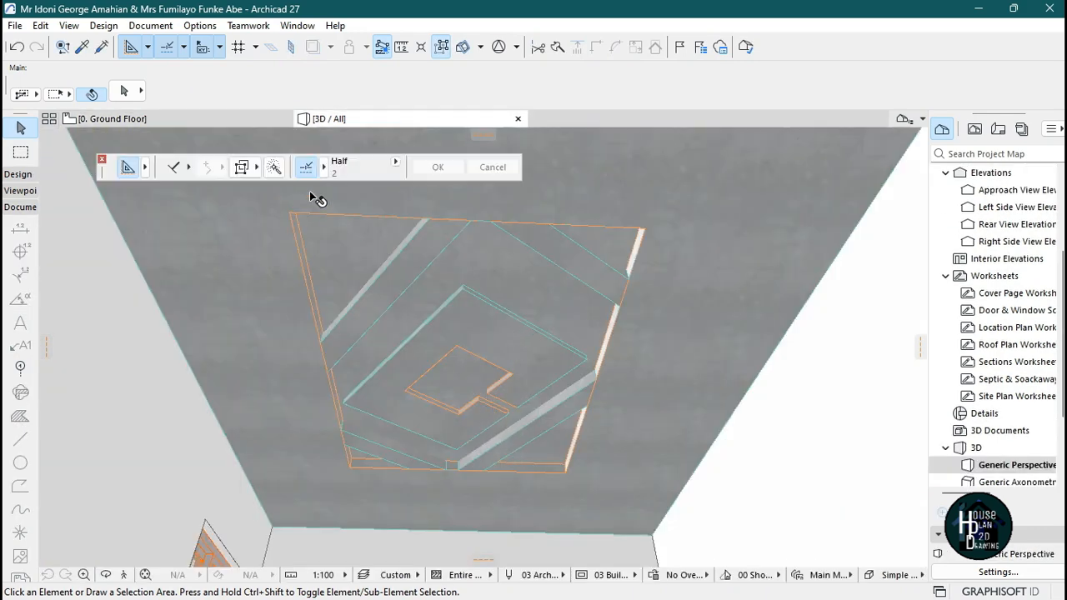
left_click(238, 120)
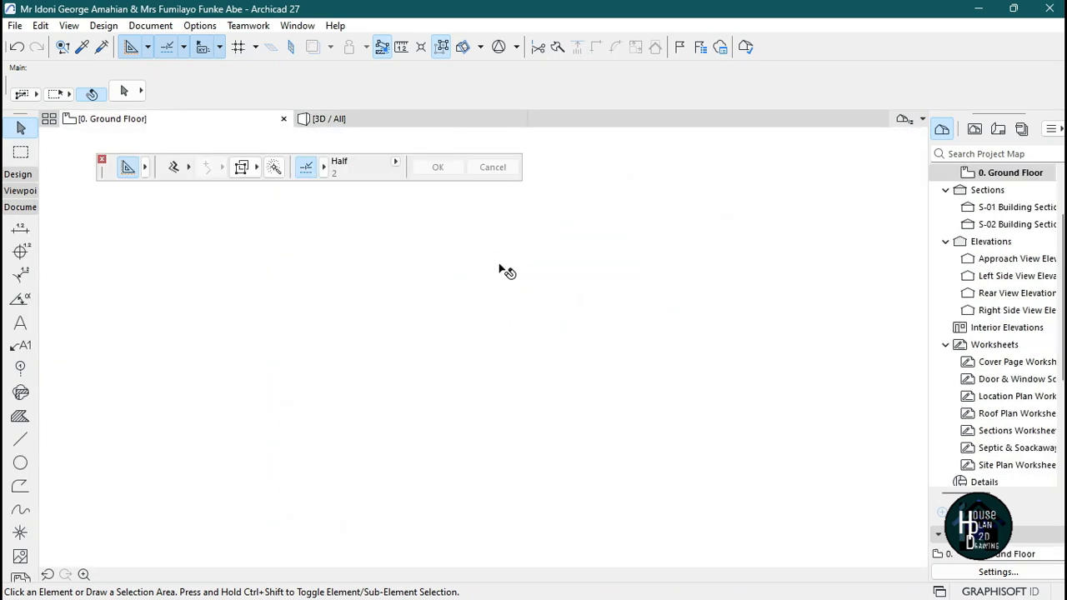
left_click(473, 399)
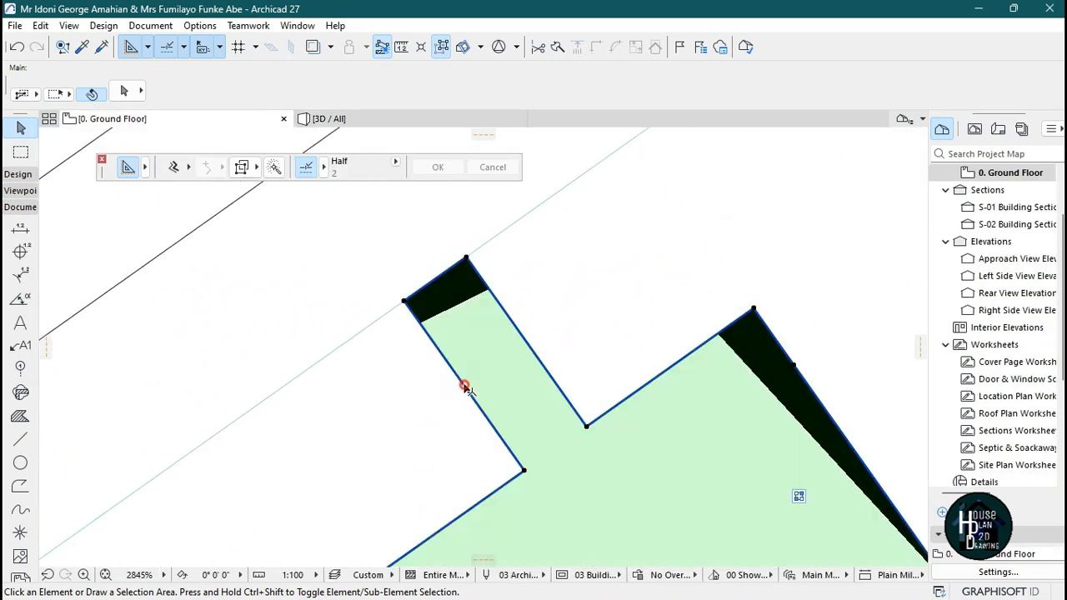
left_click(473, 399)
left_click(490, 384)
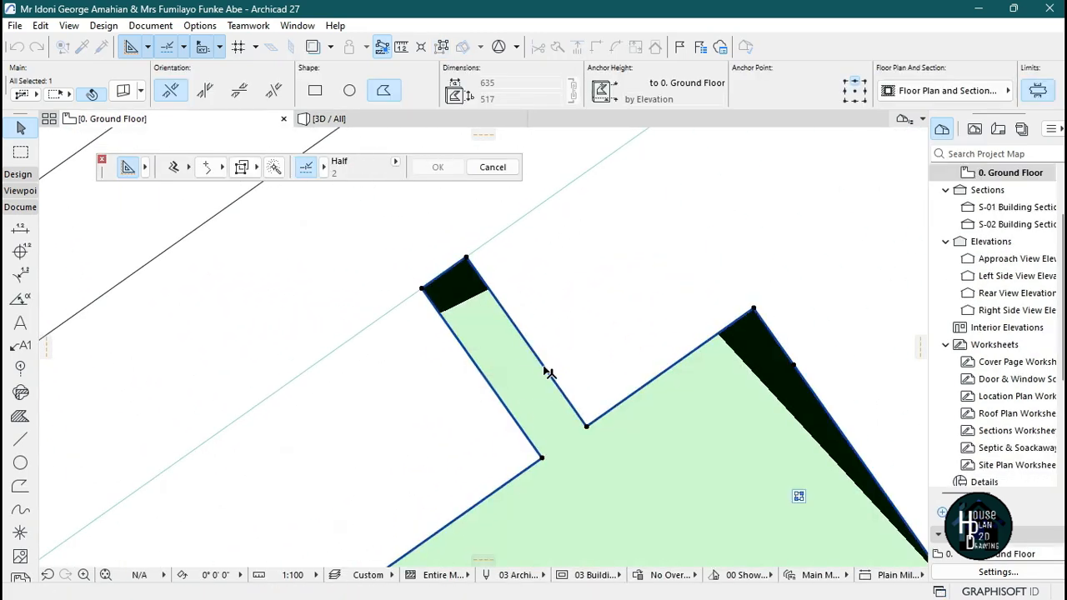
left_click(544, 366)
left_click(517, 382)
key("Escape")
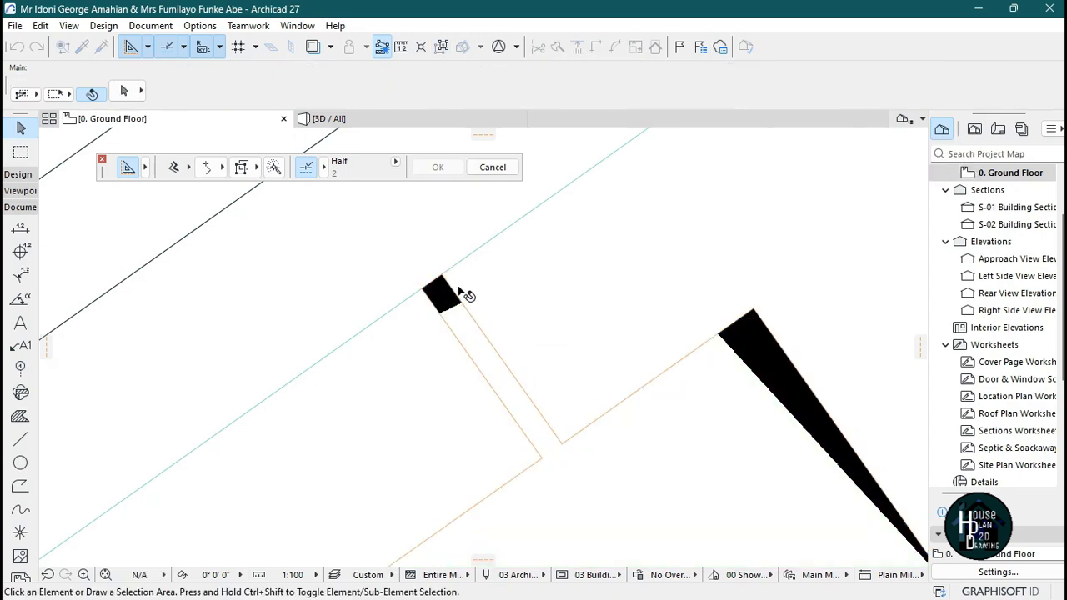
Check the narrowed arm in the 3D view.
scroll(466, 294, "down", 8)
left_click(391, 117)
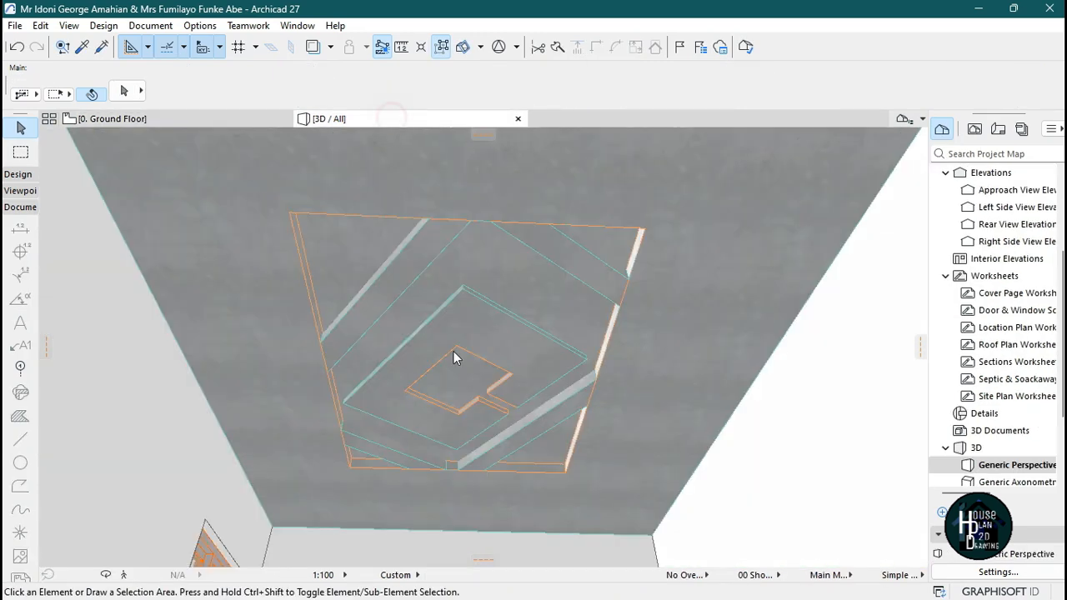
left_click(493, 458)
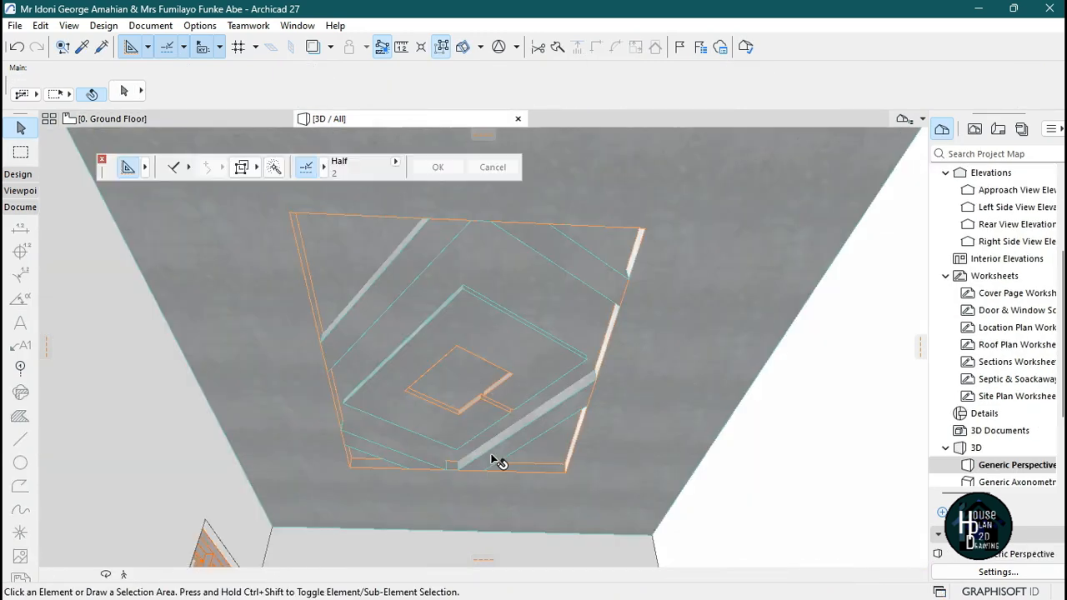
left_click(202, 121)
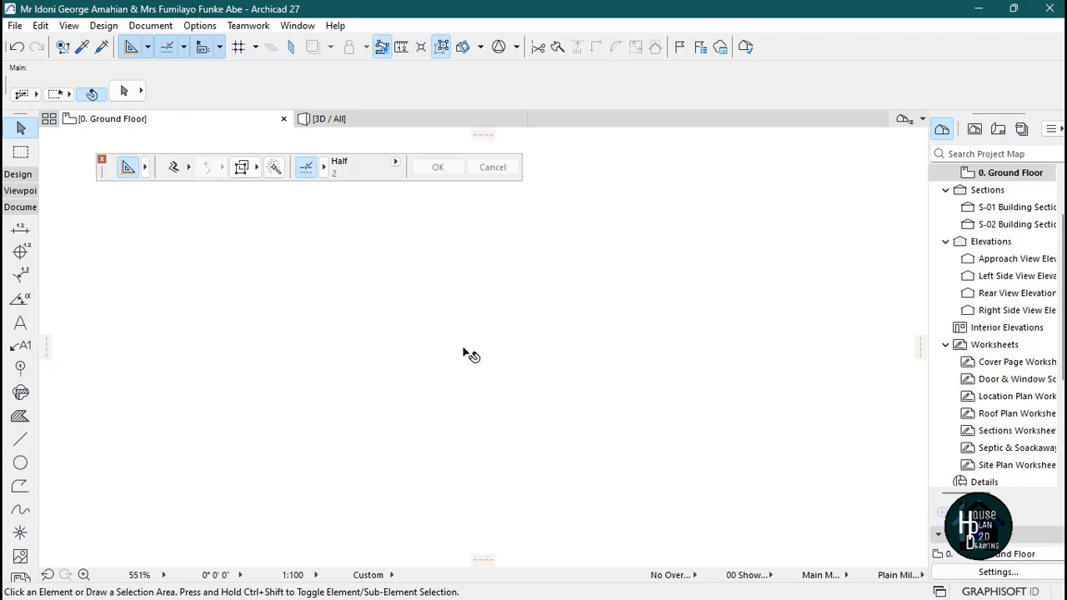
Insert two new nodes on the central panel's lower-left edge.
scroll(490, 283, "up", 5)
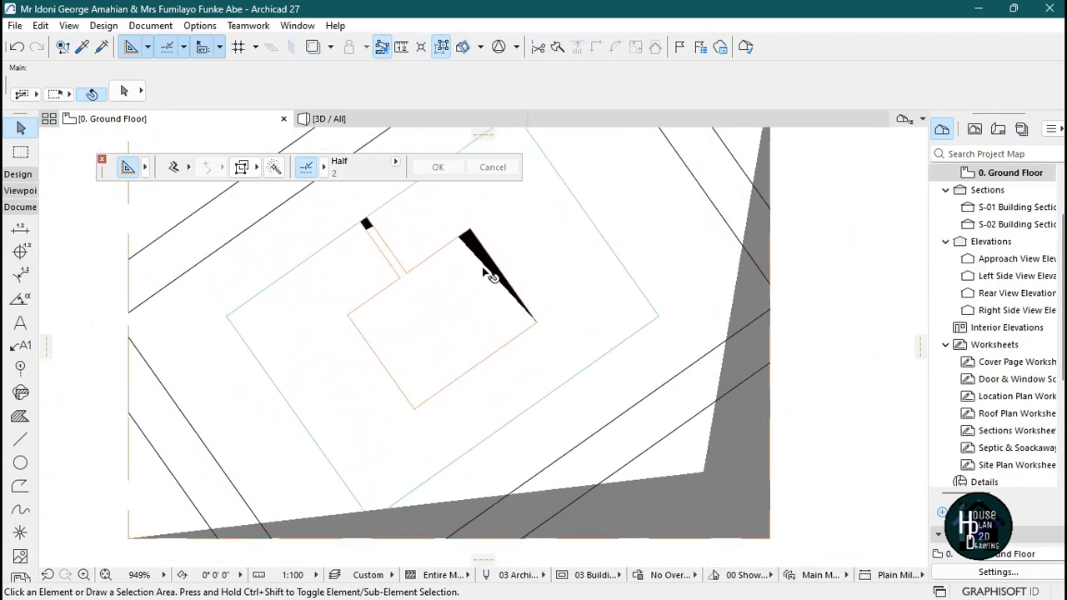
scroll(469, 249, "up", 1)
left_click(356, 378)
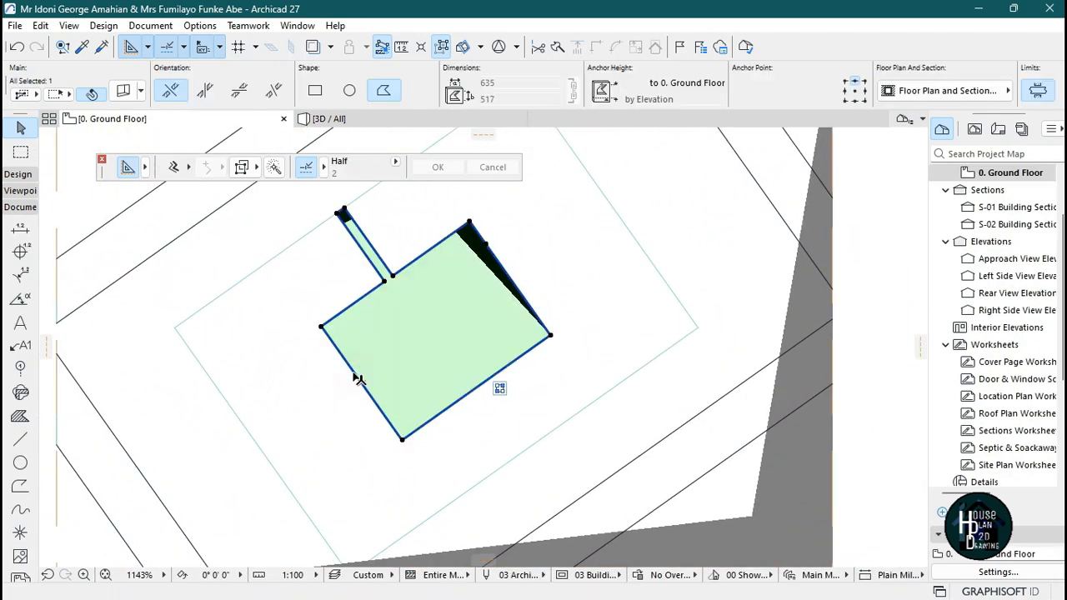
left_click(356, 374)
left_click(354, 376)
left_click(362, 386)
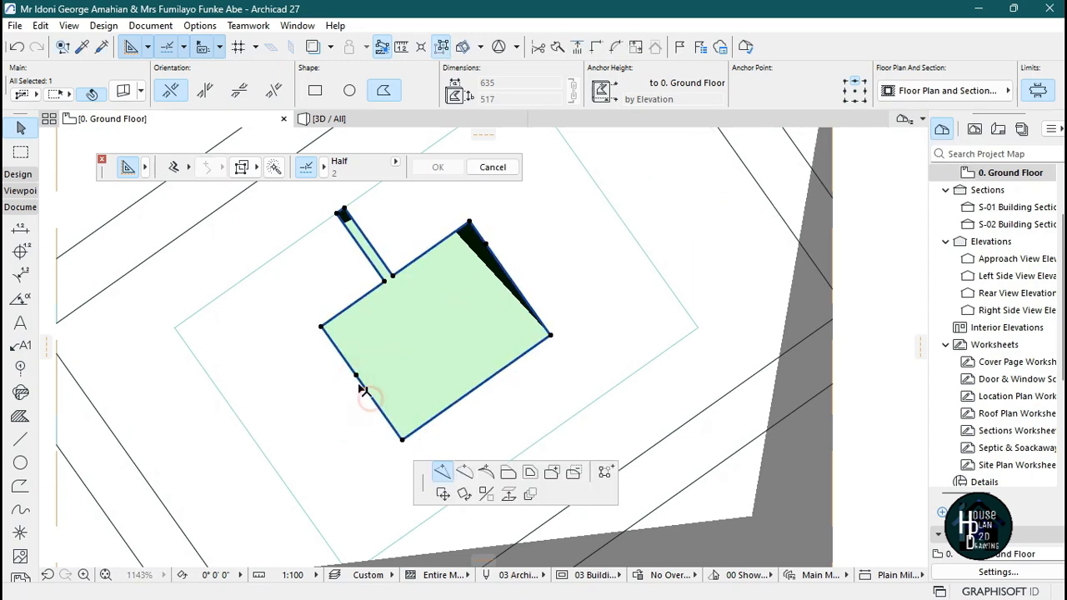
left_click(363, 388)
scroll(340, 384, "up", 4)
Offset the edge segment between the new nodes outward into a narrow arm reaching the outer diamond.
left_click(384, 378)
left_click(870, 147)
scroll(279, 388, "down", 2)
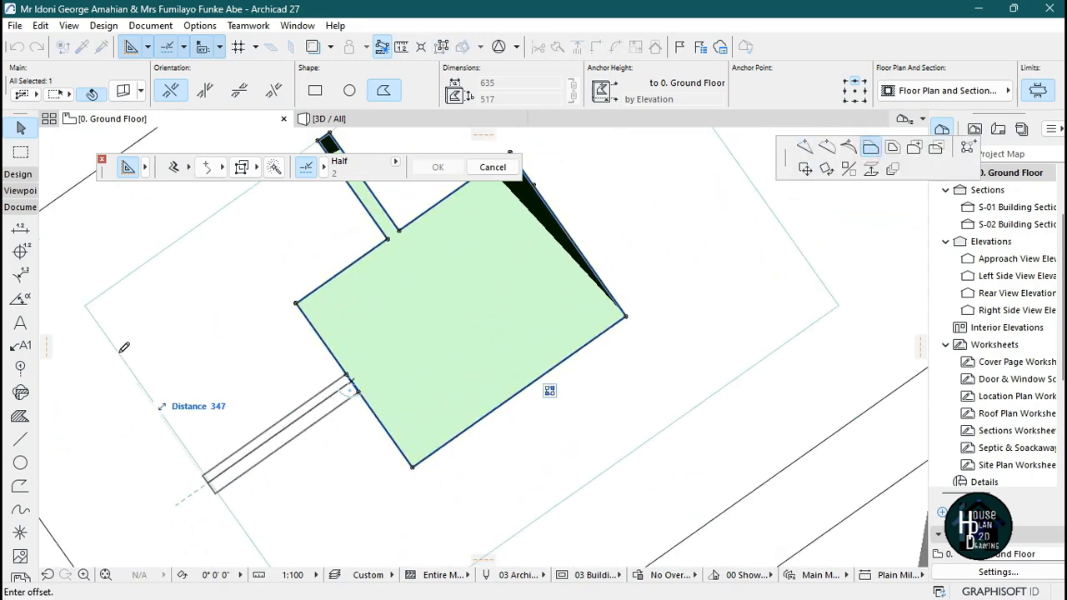
left_click(124, 347)
Insert two nodes on the central panel's lower-right edge and offset that segment outward into a matching arm.
left_click(291, 356)
scroll(291, 356, "down", 3)
left_click(405, 374)
scroll(467, 451, "up", 2)
left_click(417, 381)
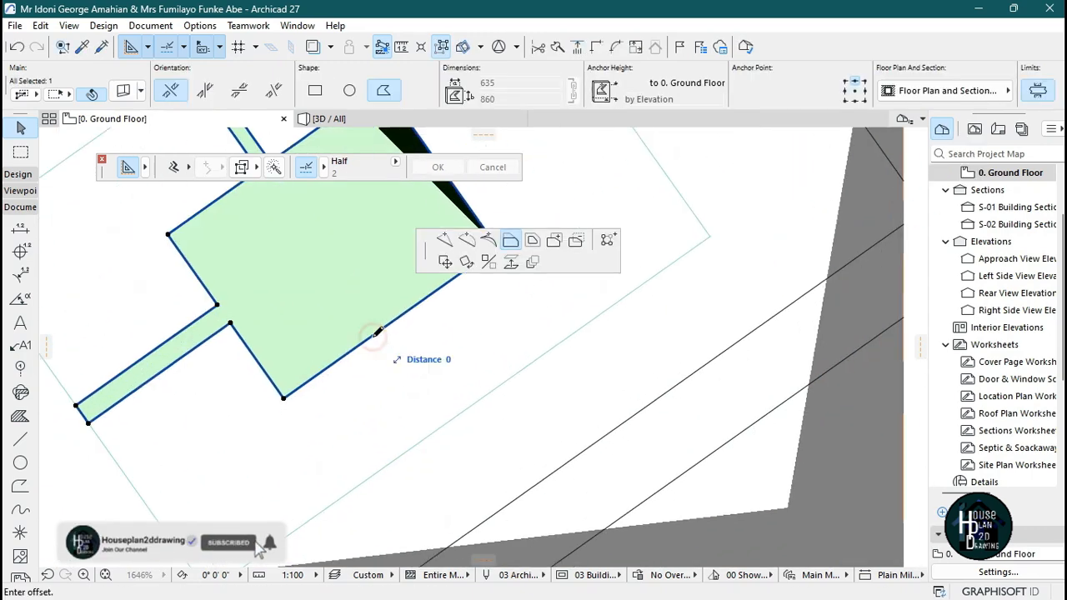
left_click(387, 326)
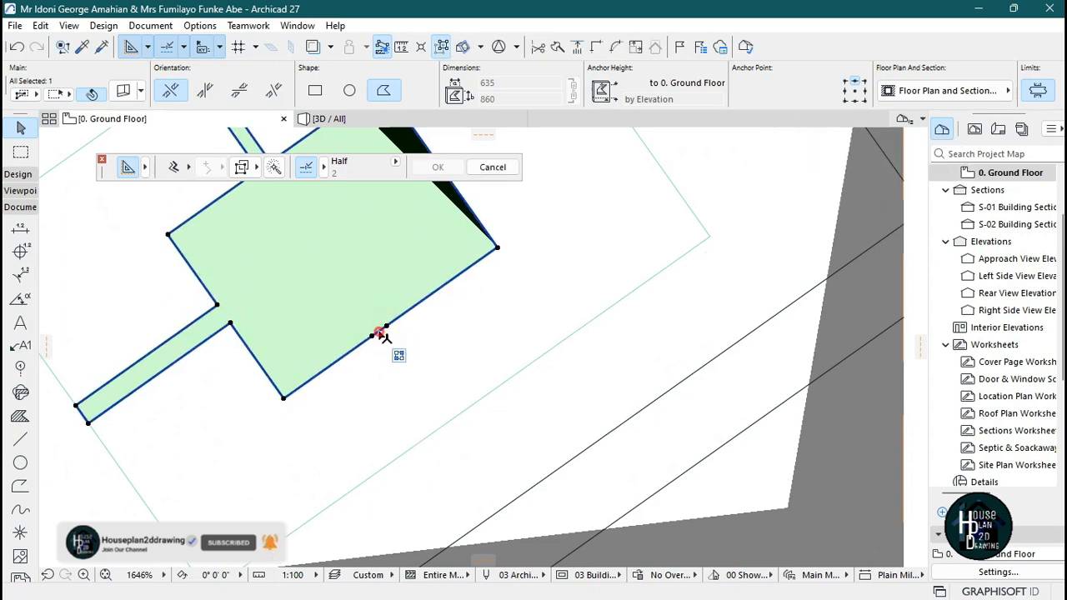
left_click(380, 331)
left_click(870, 147)
left_click(710, 236)
middle_click_drag(492, 185, 452, 397)
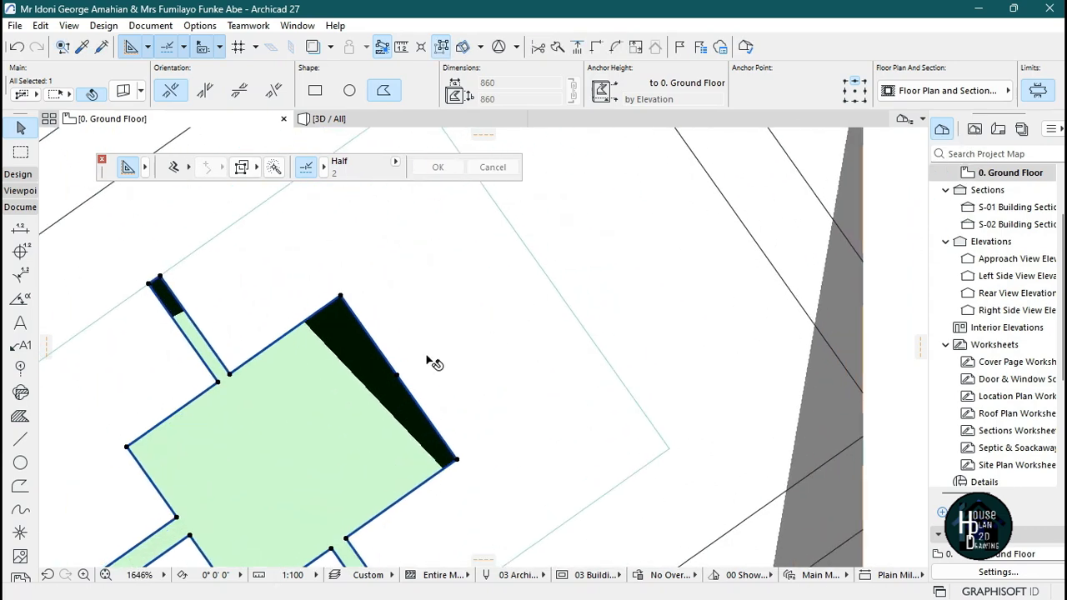
Offset a segment of the central panel's upper-right edge outward into a fourth arm reaching the outer diamond.
left_click(390, 362)
left_click(805, 148)
scroll(392, 360, "up", 1)
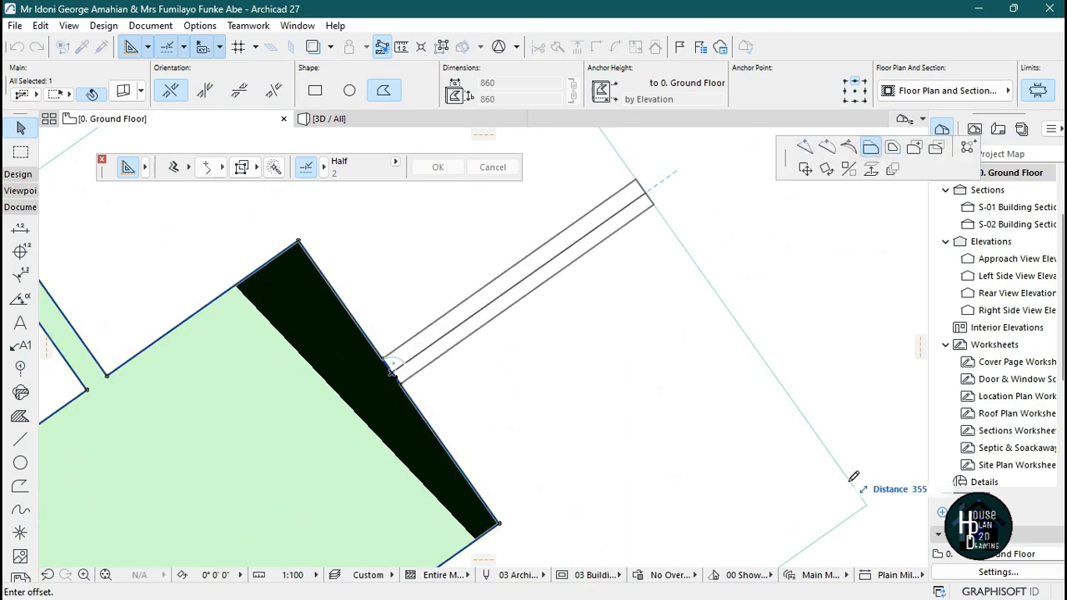
left_click(849, 407)
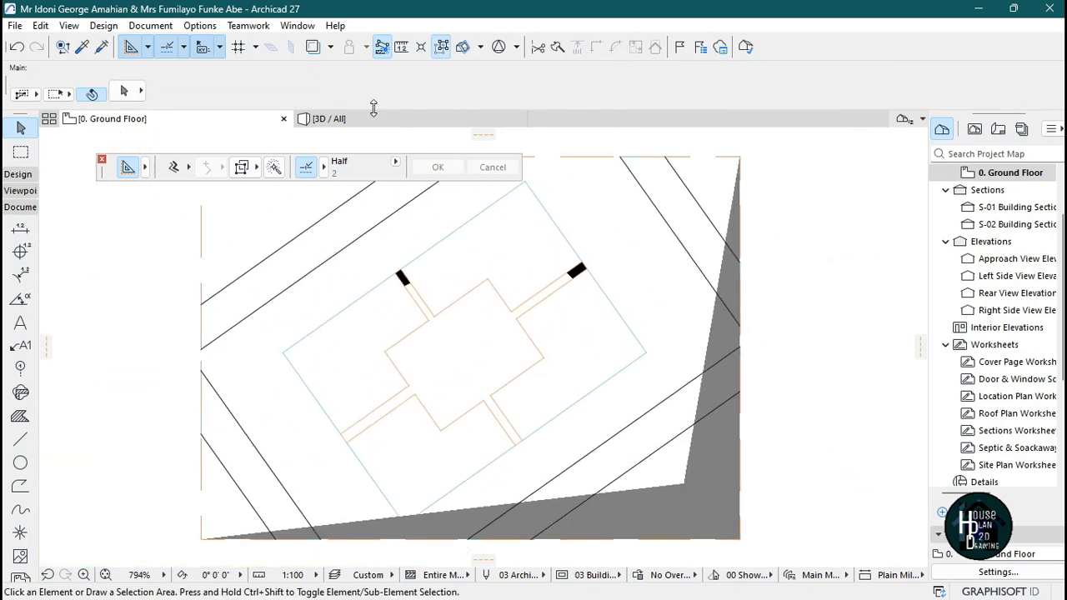
Inspect the cross-shaped central ceiling panel in the 3D view, flying around the room.
left_click(373, 117)
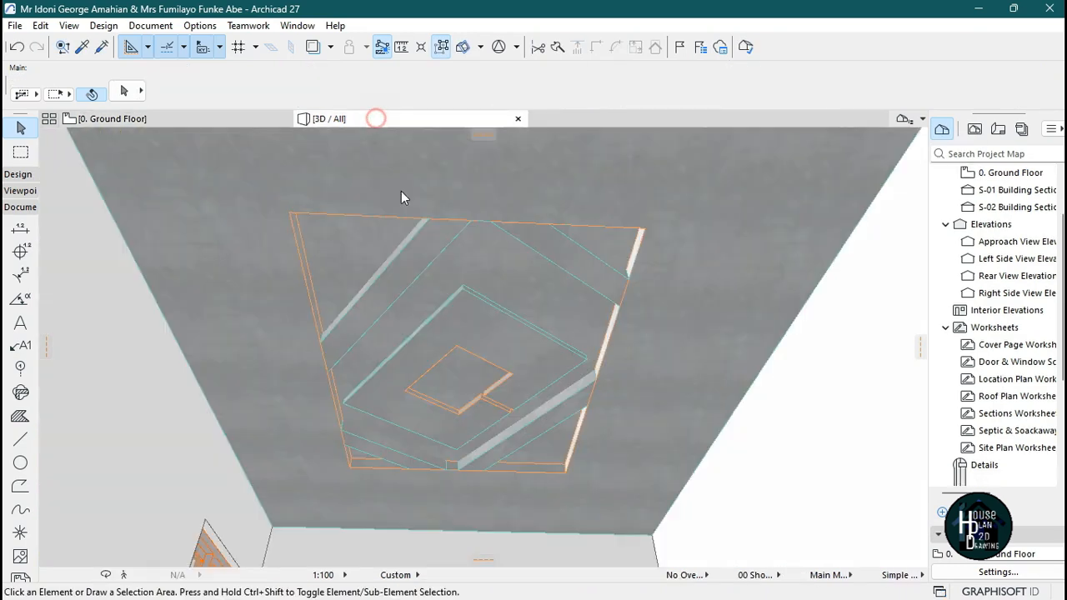
left_click(497, 417)
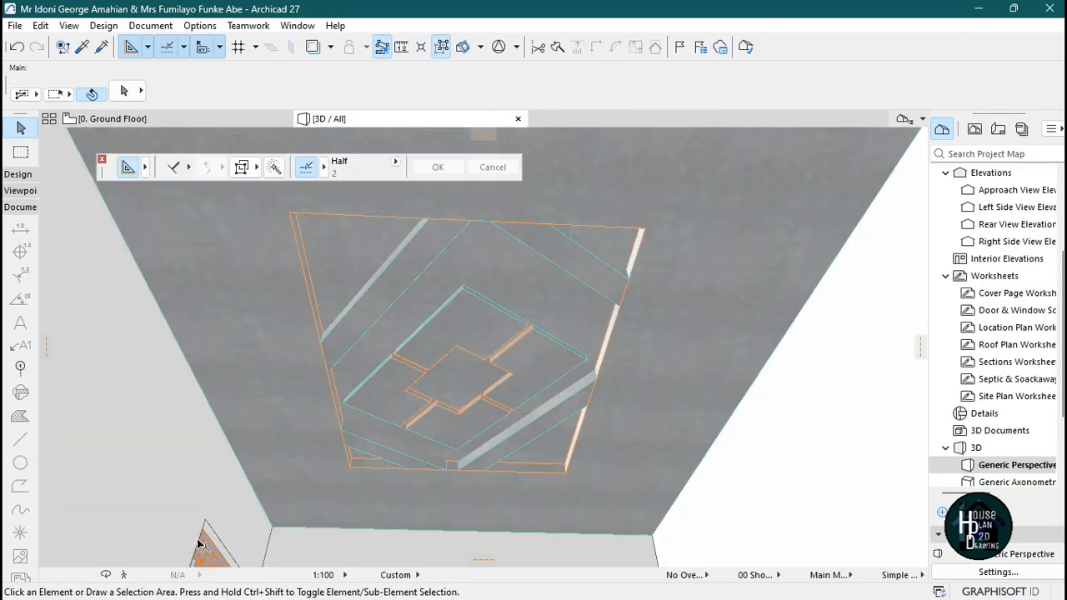
left_click(122, 575)
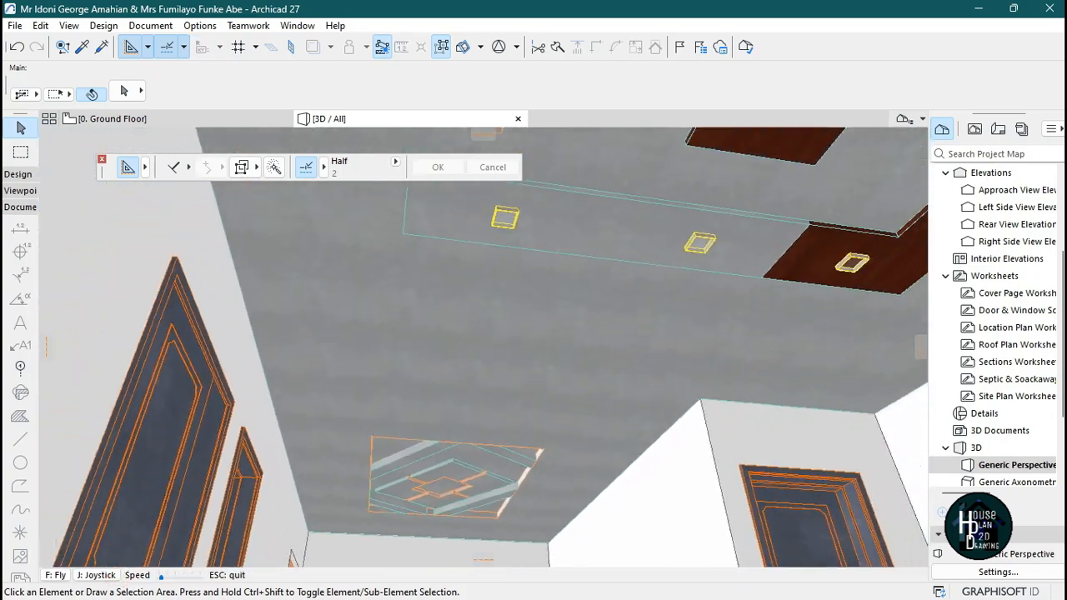
key("Up")
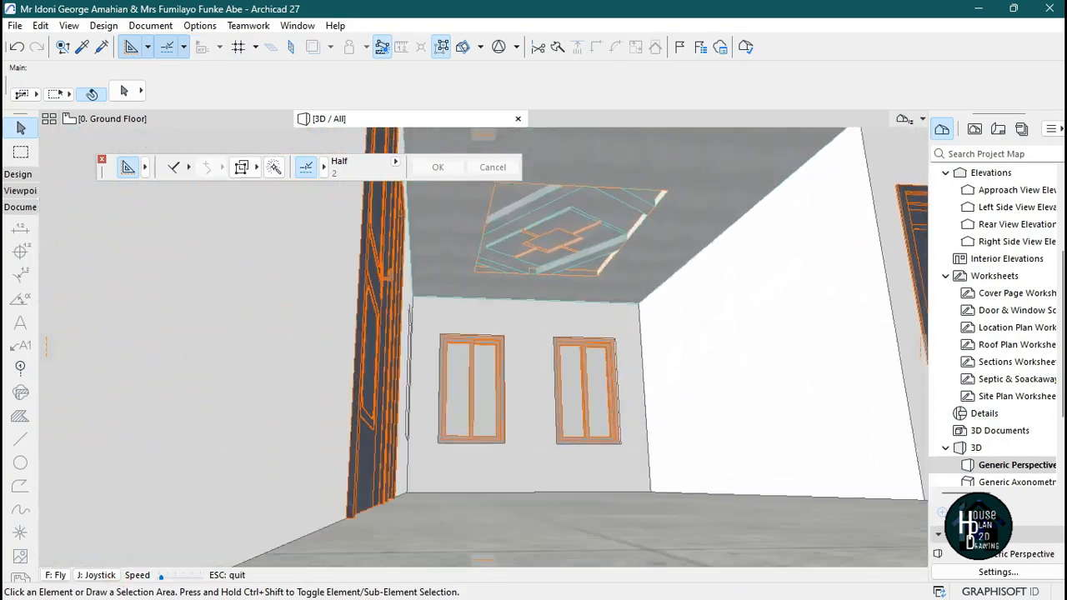
key("Up")
key("Down")
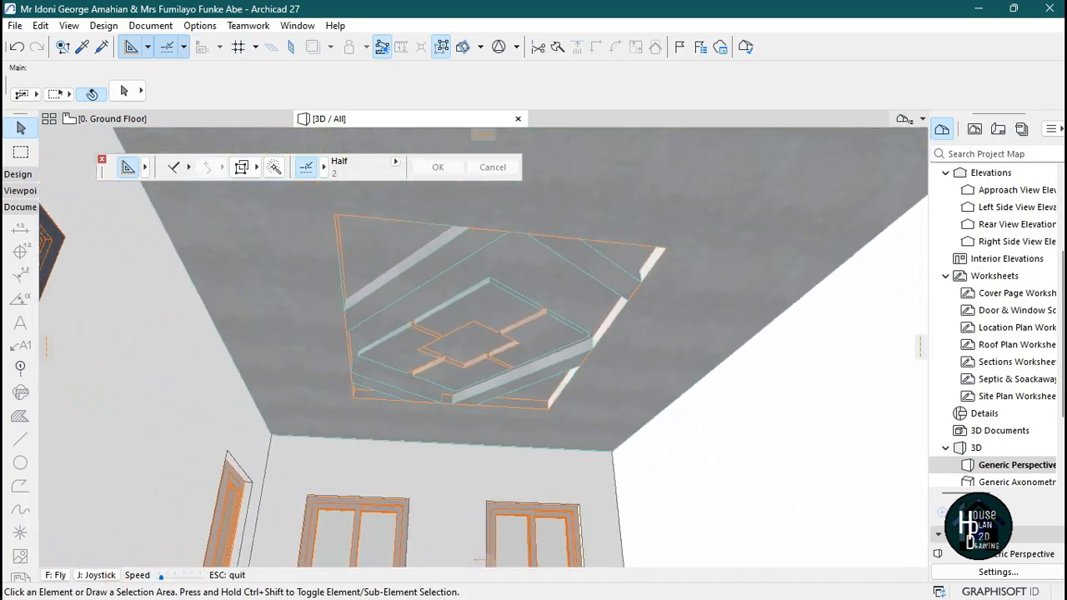
key("Escape")
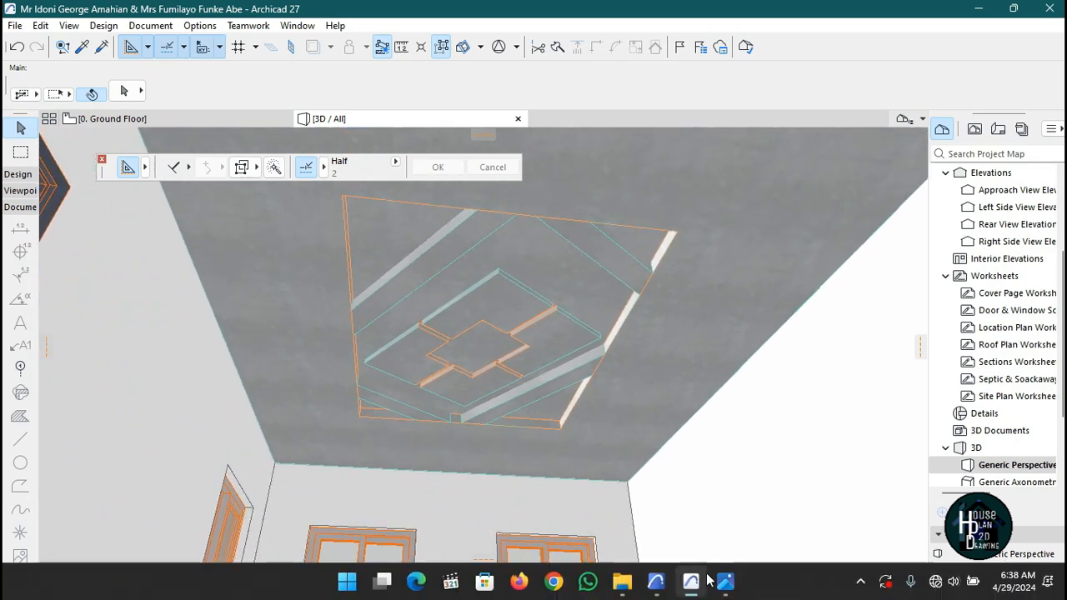
Compare against the reference ceiling image, then return to the ground floor plan.
left_click(725, 584)
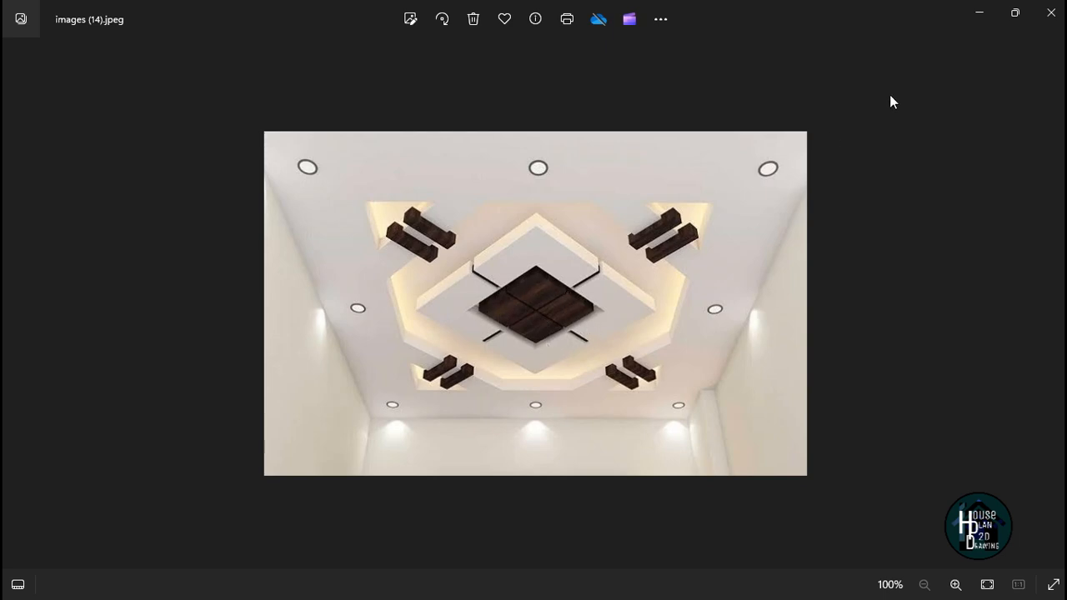
left_click(977, 17)
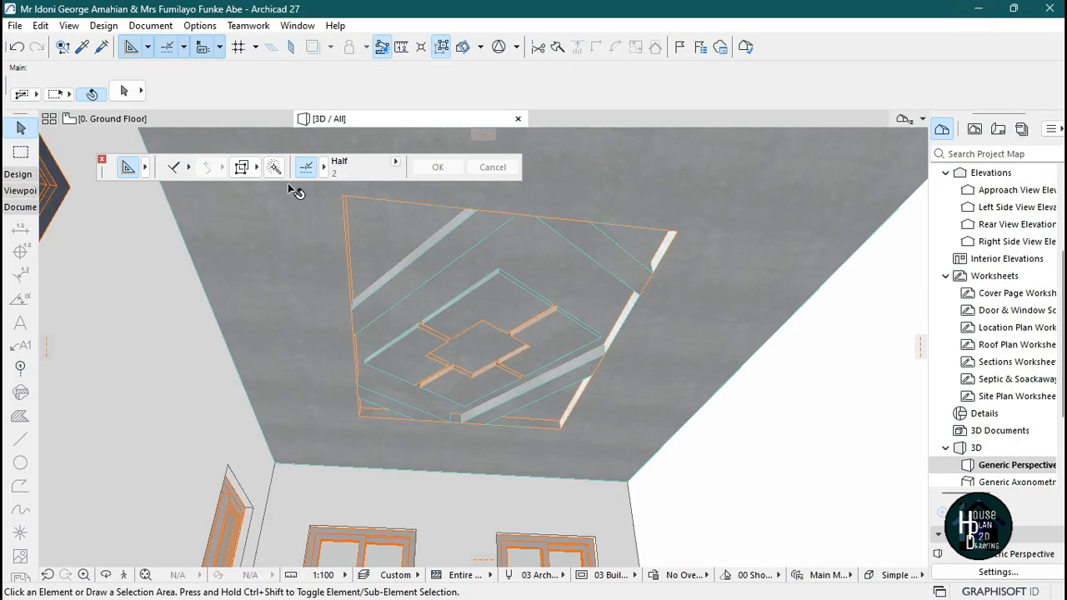
left_click(125, 119)
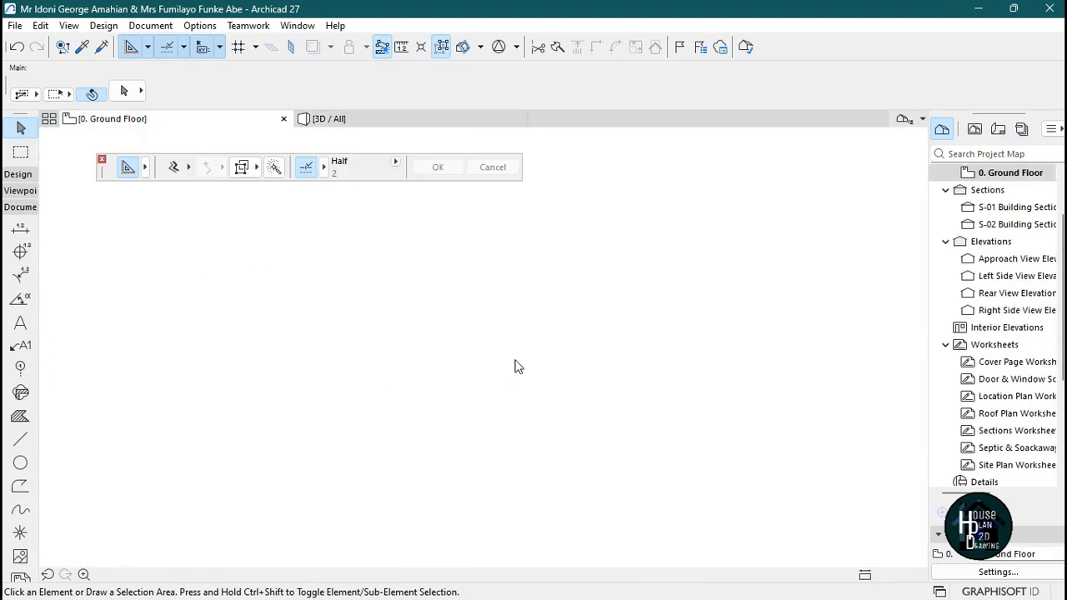
Draw a closed rotated rectangular polyline about 517 by 326 over the central panel with the Line tool.
scroll(531, 311, "up", 1)
left_click(26, 439)
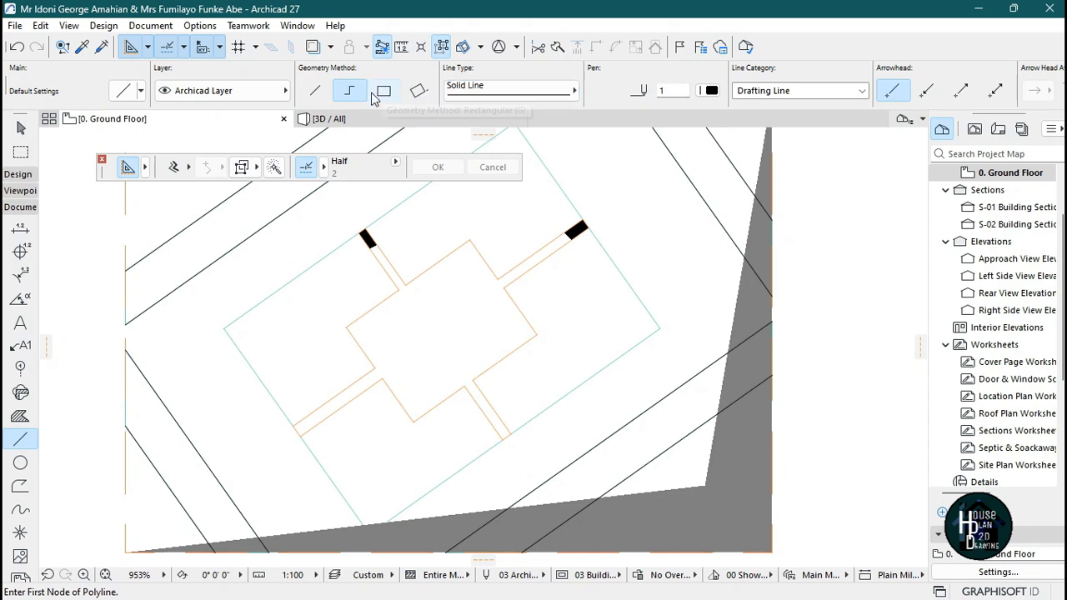
scroll(524, 330, "up", 2)
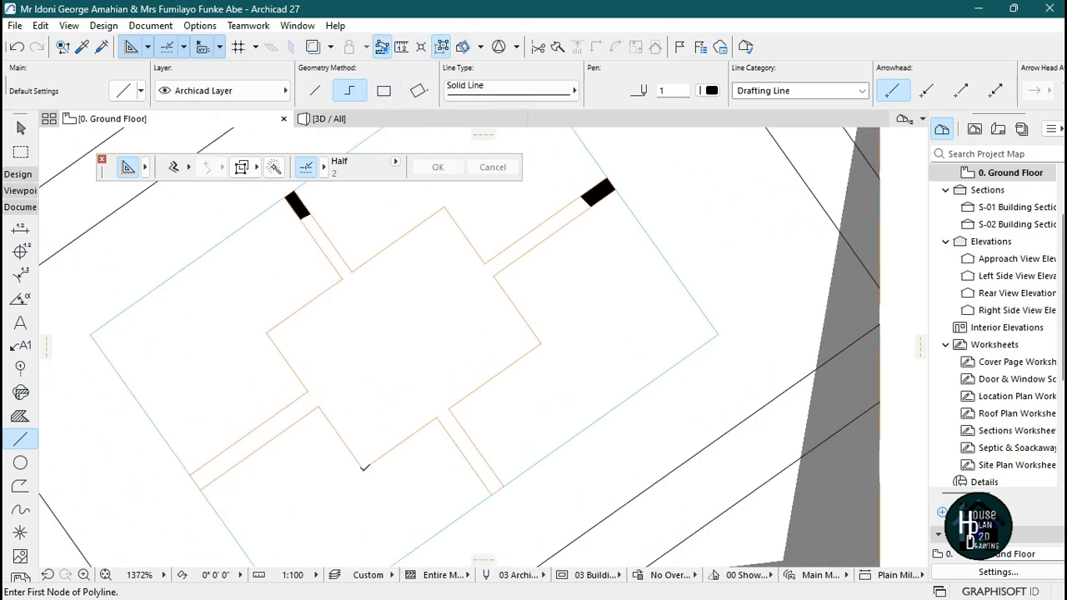
left_click(363, 468)
left_click(266, 332)
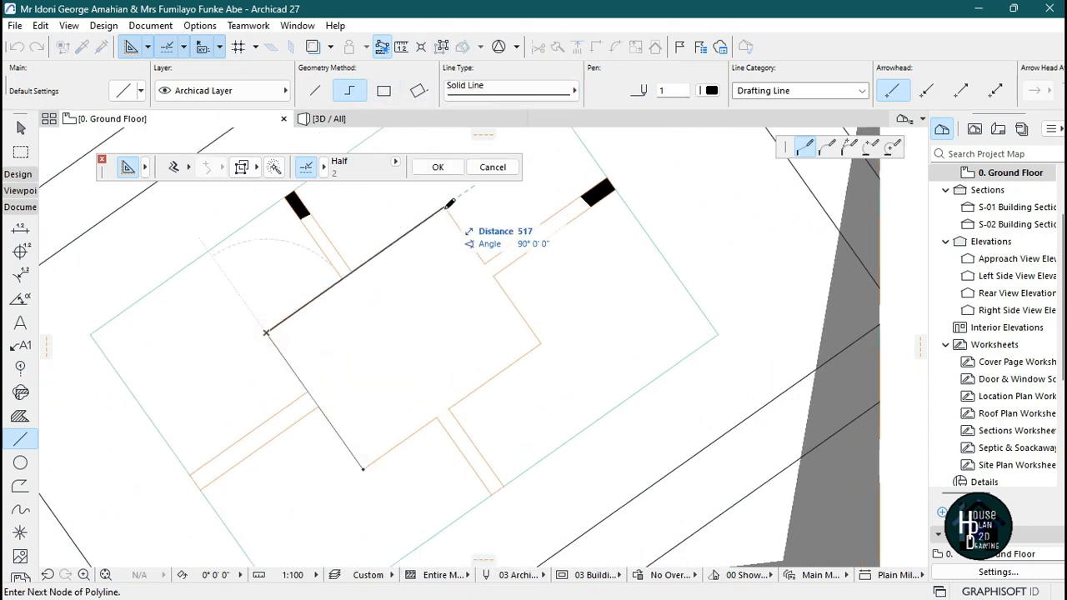
left_click(444, 207)
left_click(540, 341)
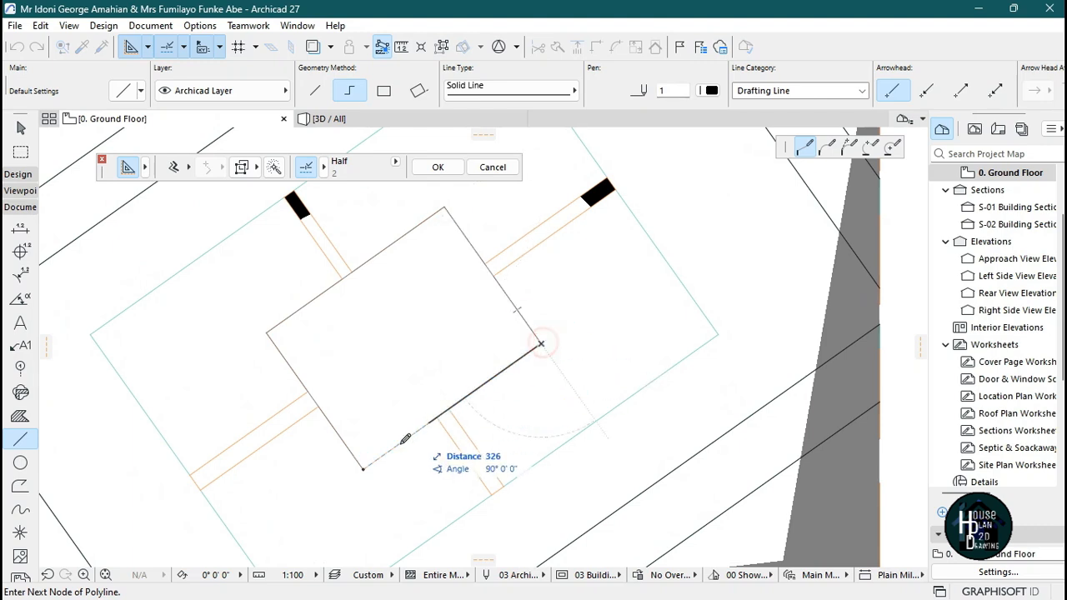
left_click(364, 467)
key("Escape")
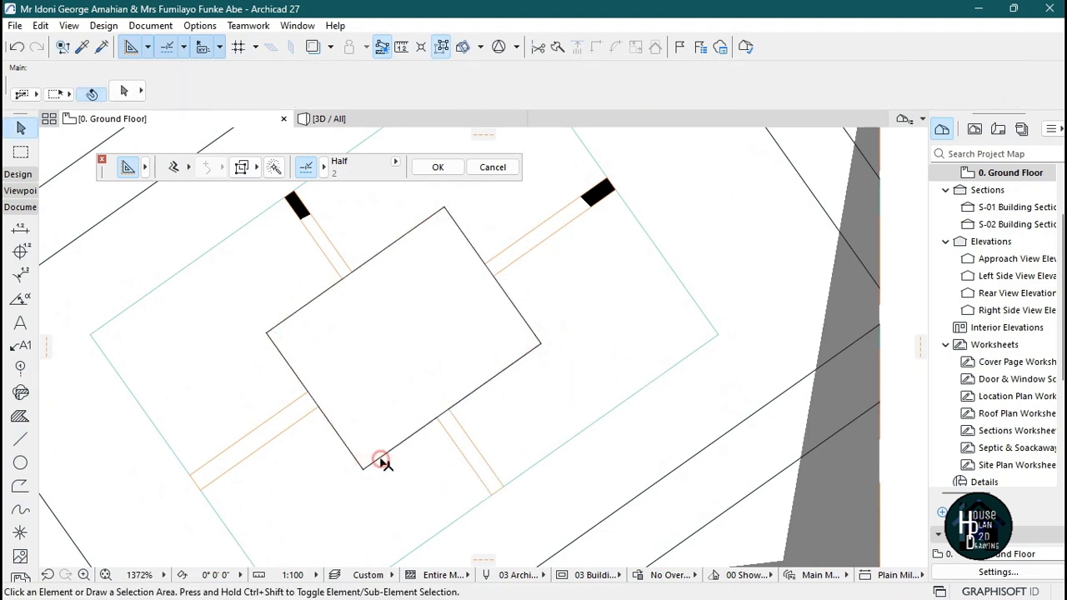
Select the rectangle's lines inside a marquee area and move them to empty space beside the ceiling.
left_click(22, 150)
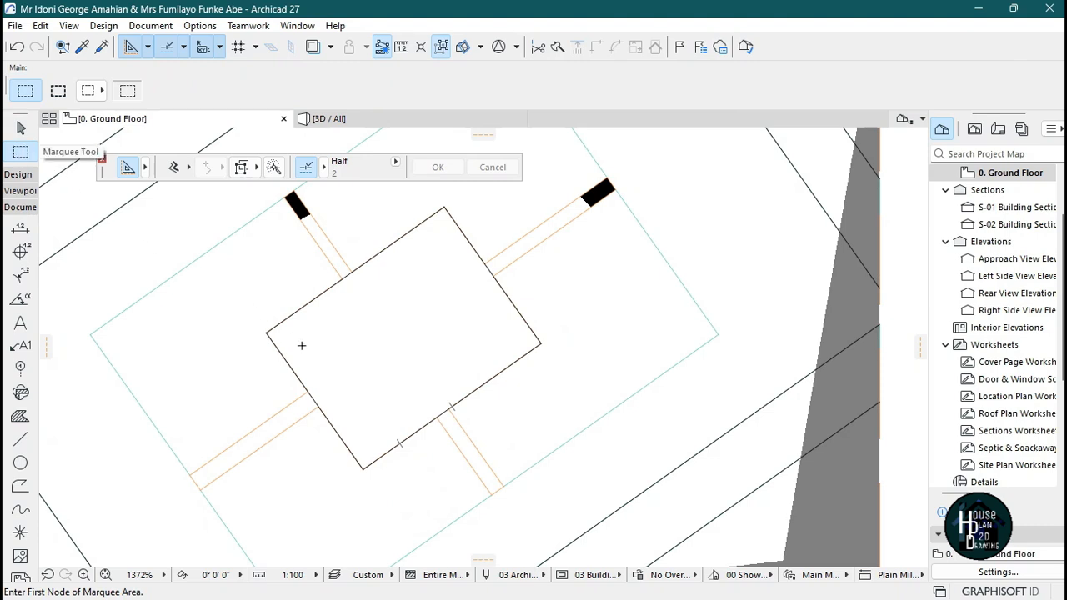
left_click(243, 298)
left_click(549, 464)
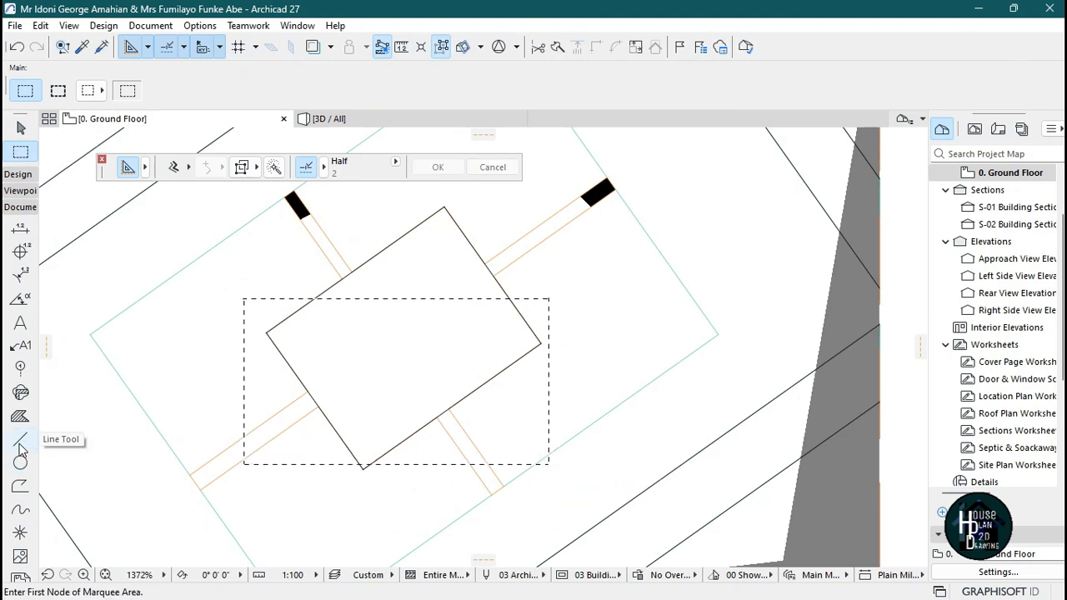
left_click(20, 439)
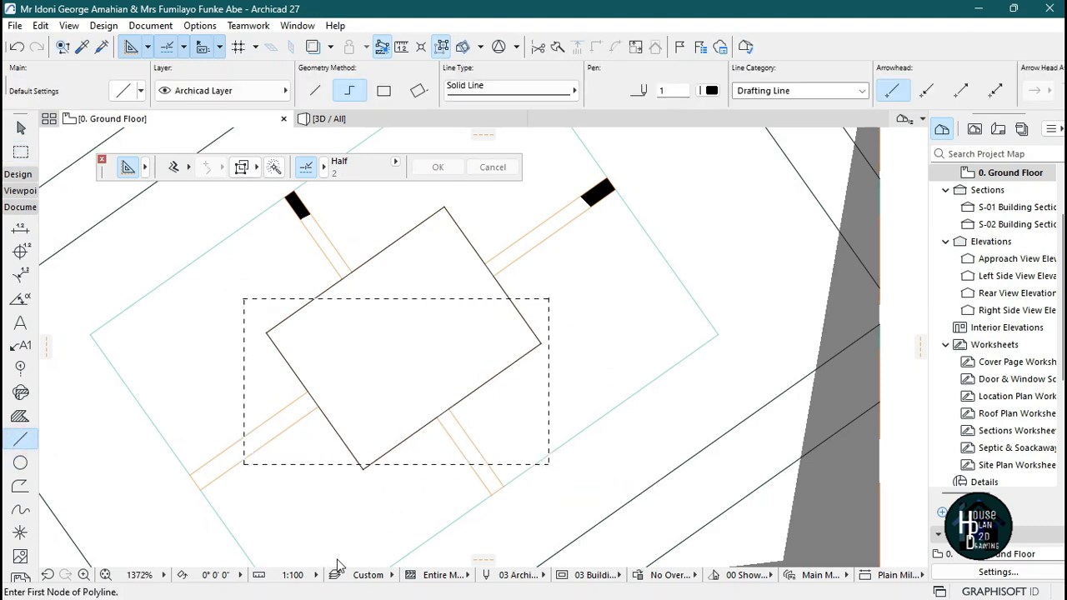
key("ctrl+a")
scroll(423, 419, "down", 4)
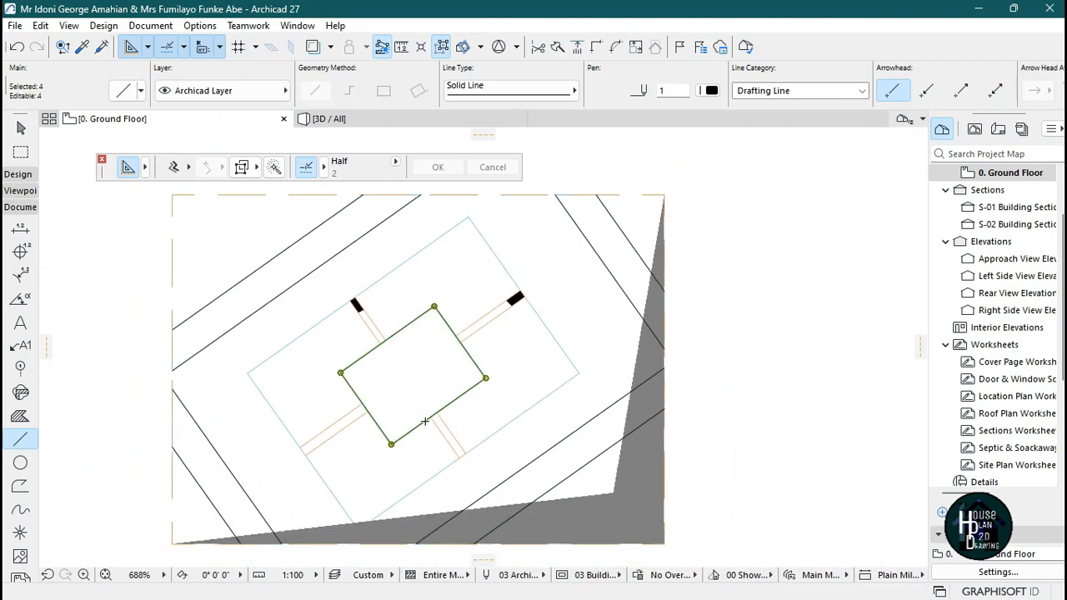
left_click(416, 381)
scroll(416, 381, "down", 3)
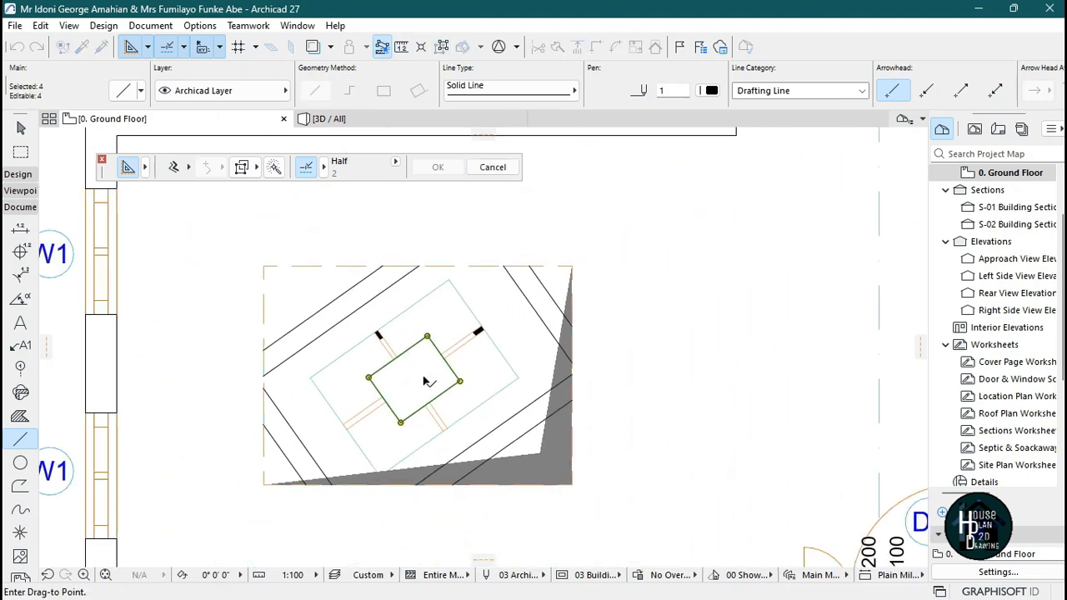
left_click(670, 289)
key("Escape")
key("Escape")
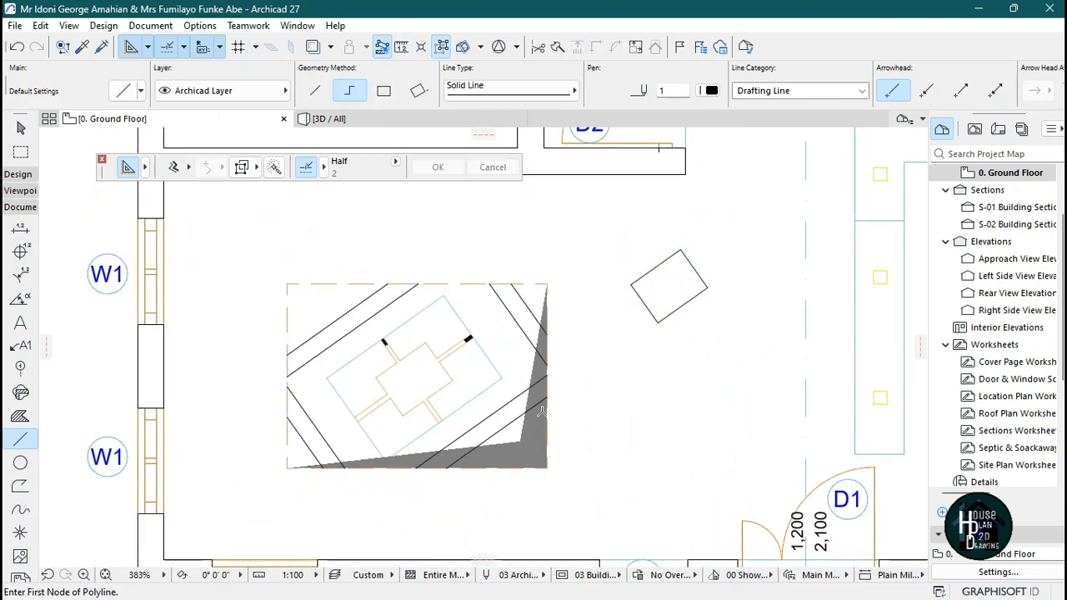
Draw a small rectangular gypsum slab inside the moved rectangle outline.
scroll(420, 392, "up", 3)
scroll(423, 373, "down", 1)
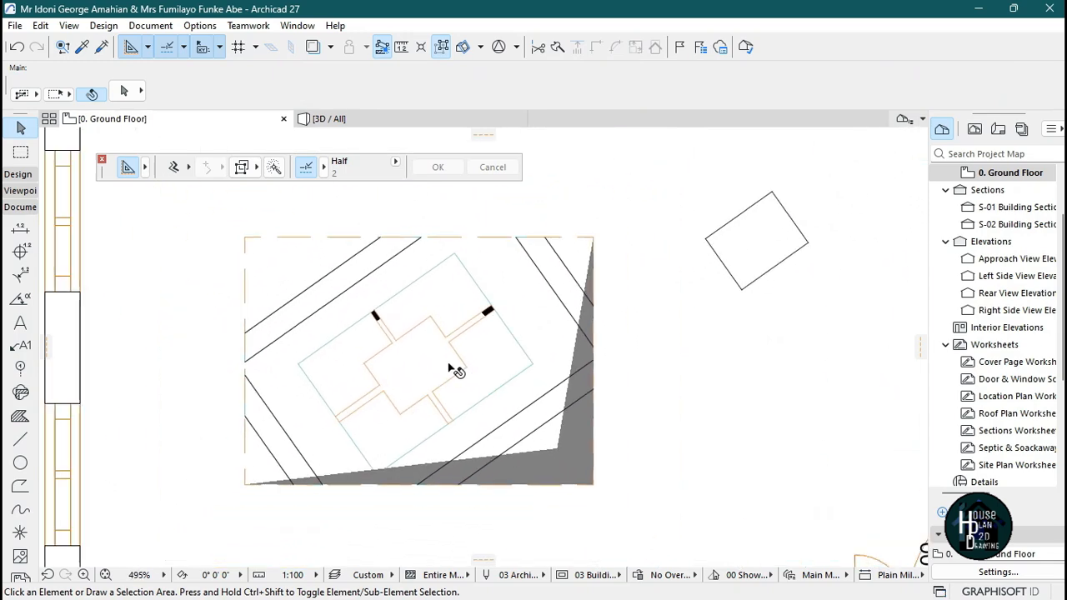
scroll(411, 383, "up", 4)
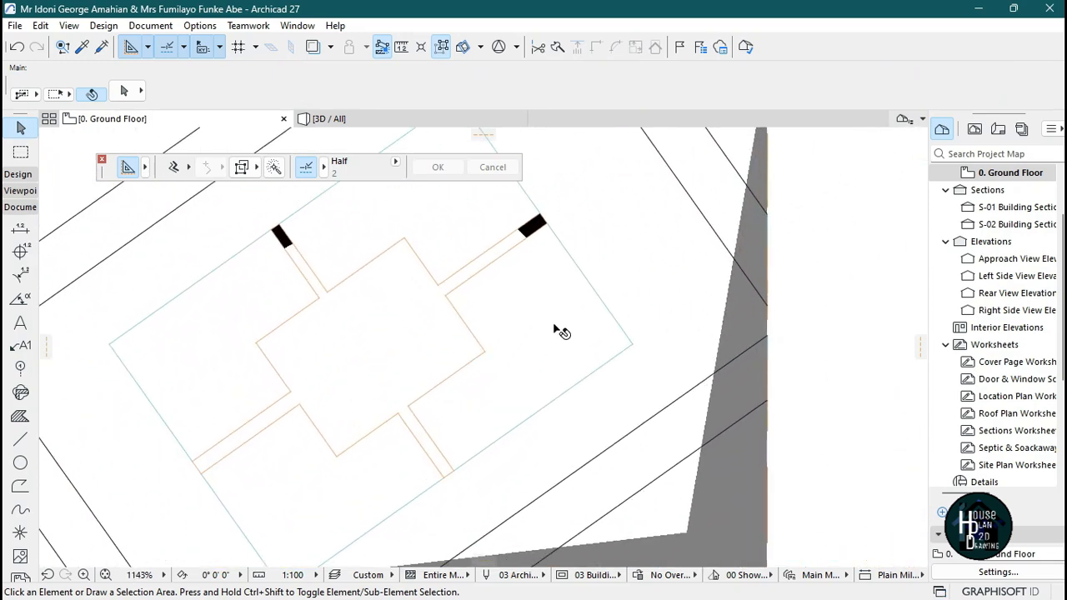
left_click(570, 303)
left_click(567, 315, "alt")
scroll(401, 381, "down", 7)
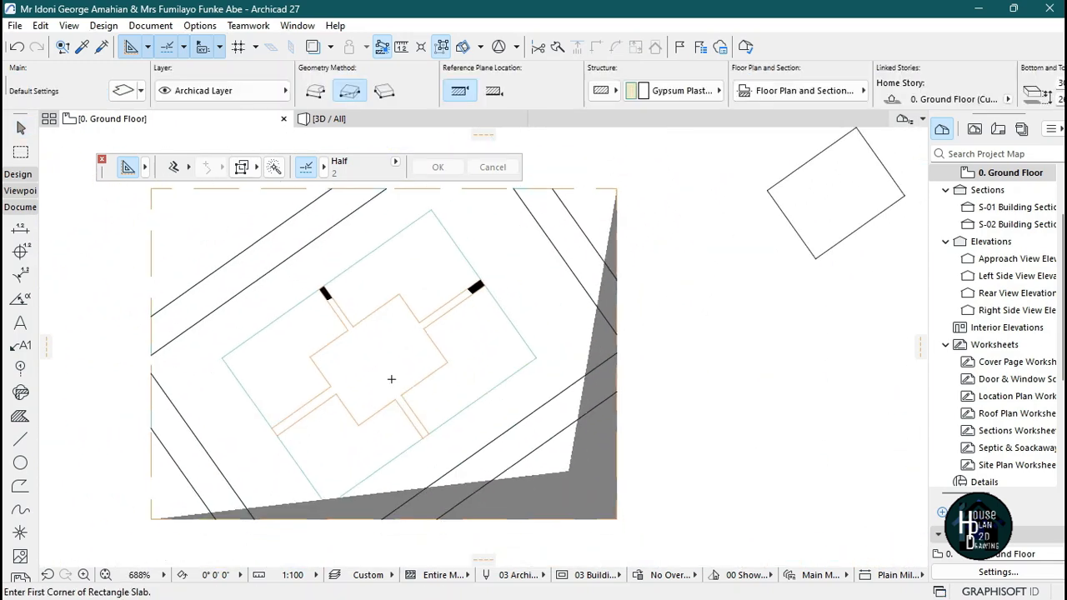
scroll(649, 265, "up", 7)
left_click(456, 319)
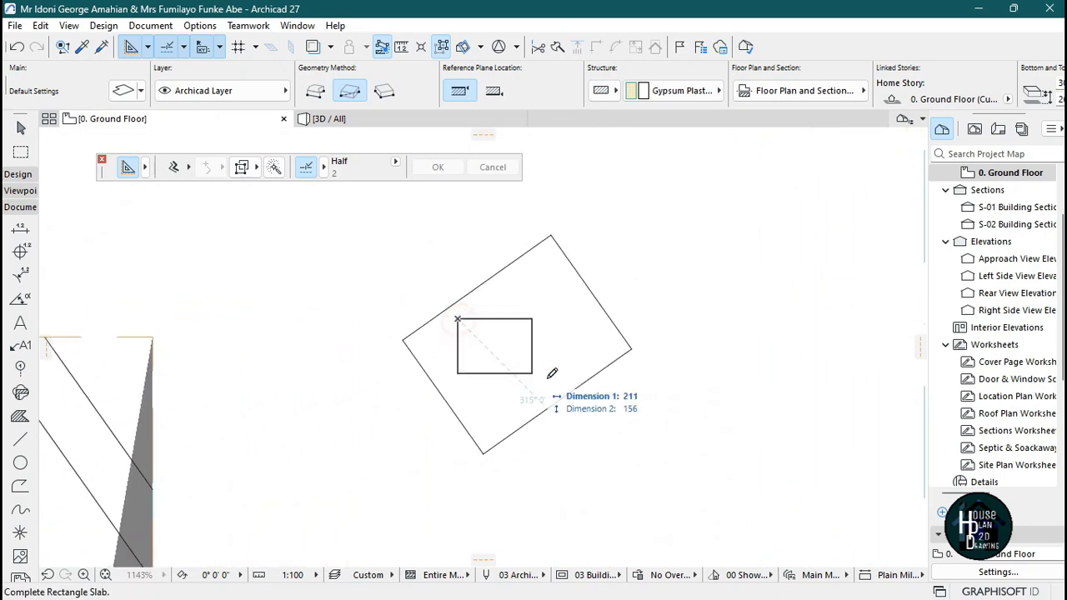
left_click(528, 389)
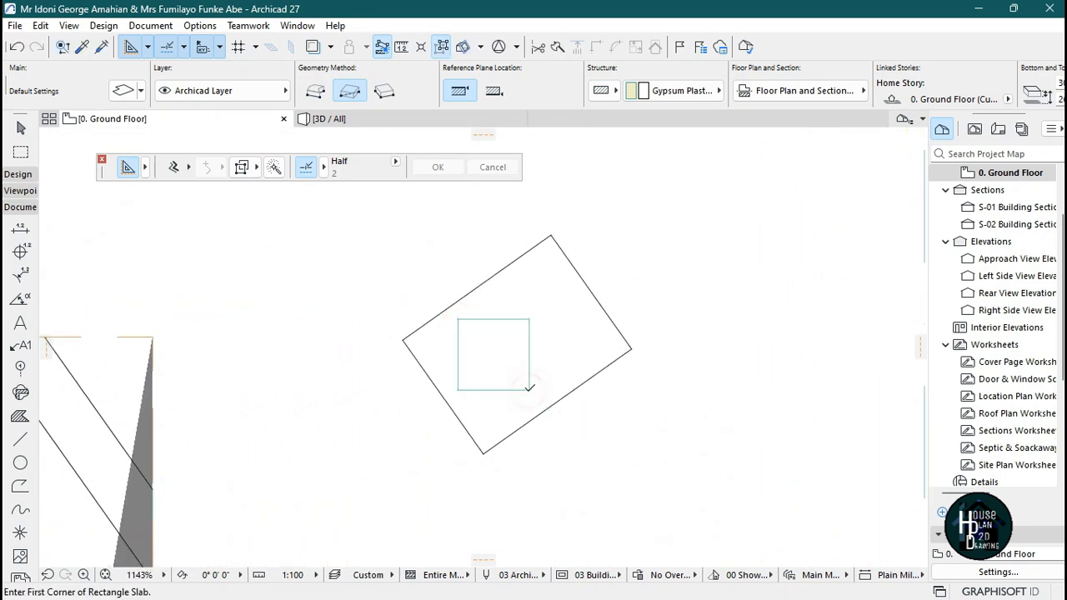
key("Escape")
Rotate the small gypsum slab to the rectangle outline's angle and move it to the outline's centre.
scroll(505, 365, "down", 3)
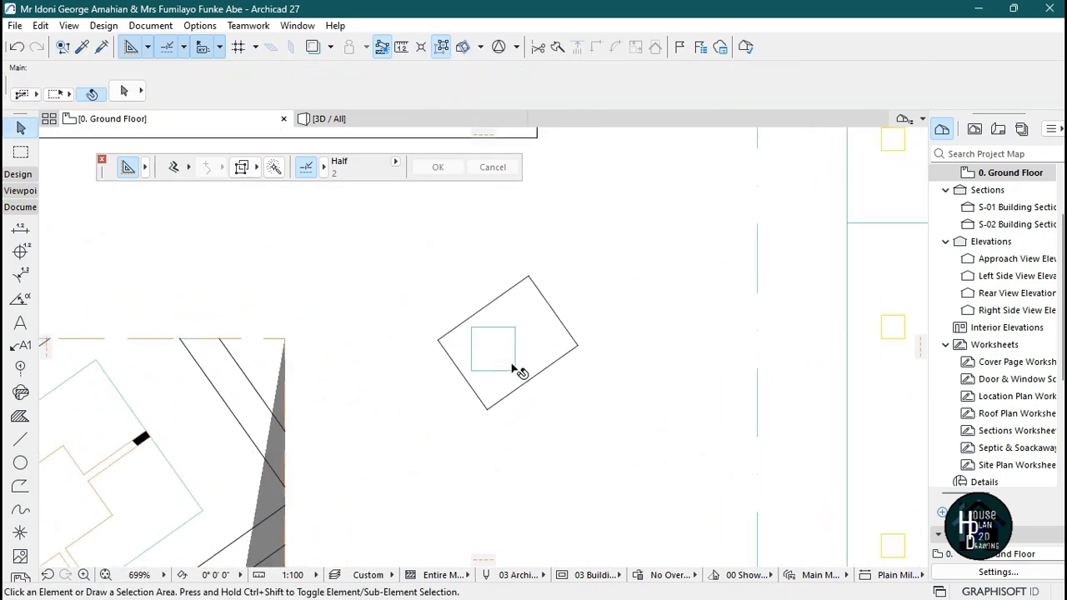
scroll(489, 333, "up", 2)
left_click(495, 360)
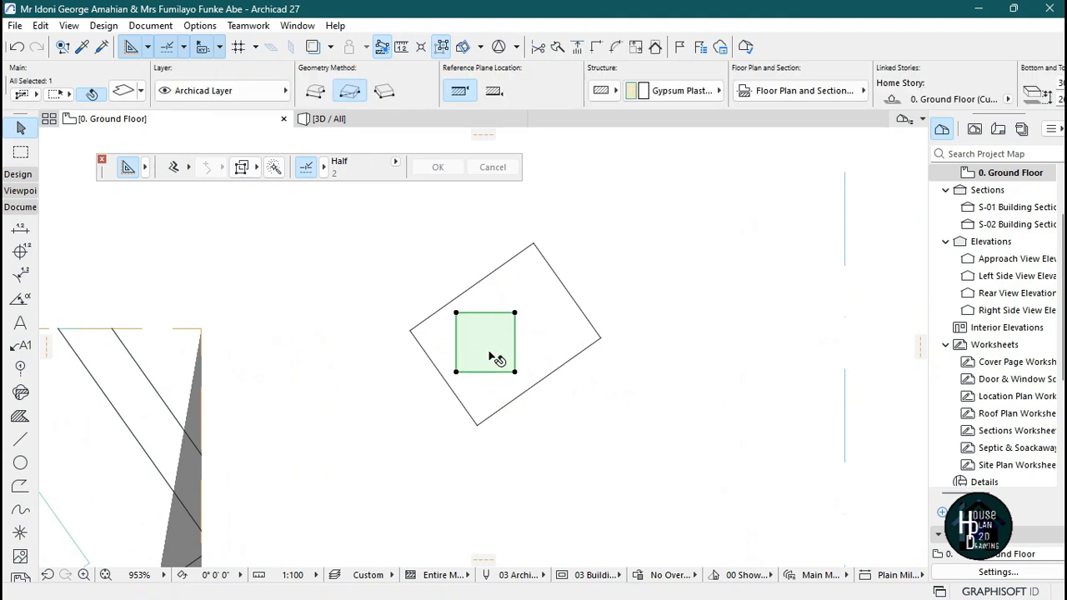
key("ctrl+d")
left_click(479, 349)
left_click(488, 314)
scroll(470, 271, "up", 6)
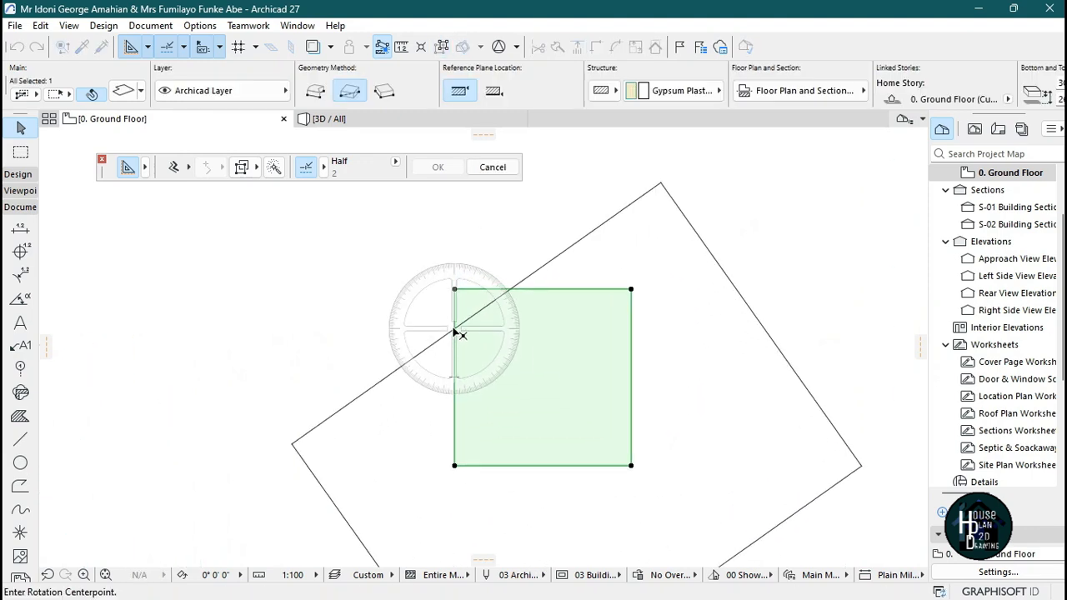
left_click(454, 329)
left_click(471, 301)
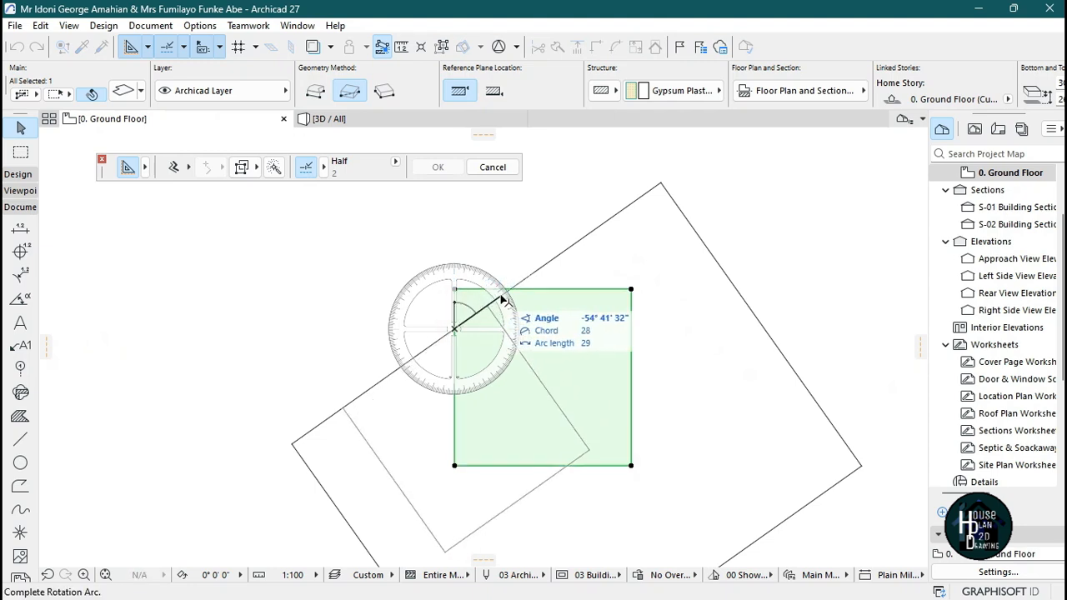
left_click(500, 305)
scroll(592, 300, "down", 6)
scroll(593, 298, "up", 3)
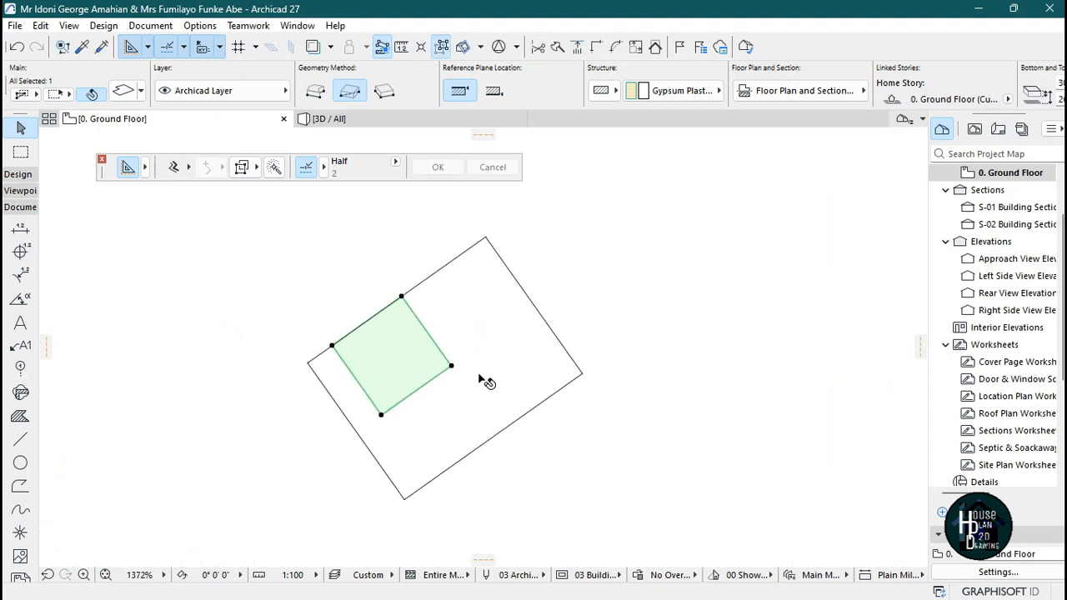
left_click(390, 352)
left_click(446, 370)
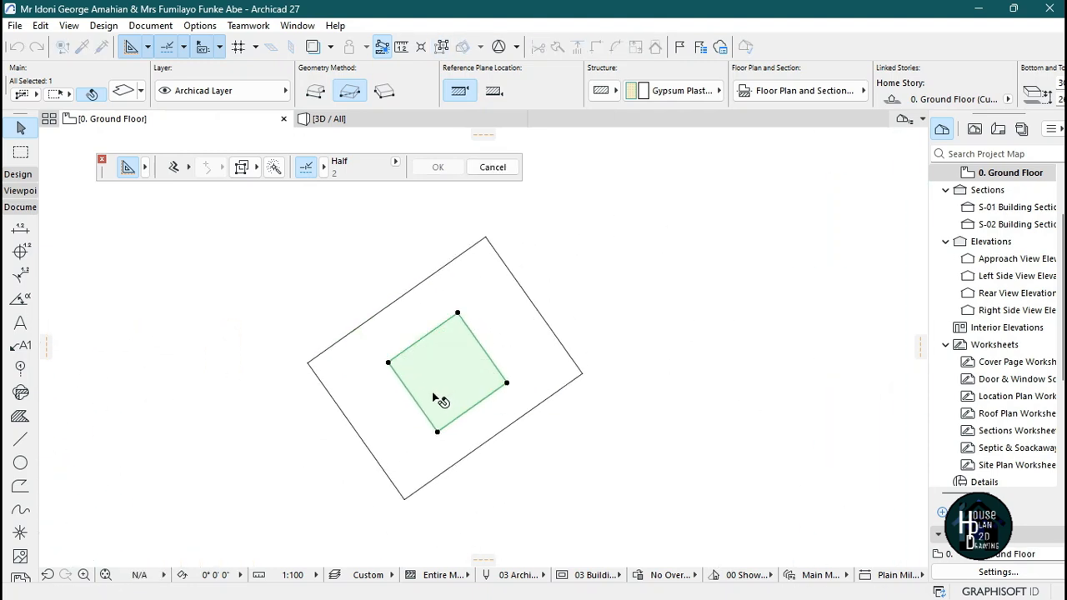
Offset each of the slab's four edges outward, leaving an even border inside the rectangle outline.
left_click(423, 418)
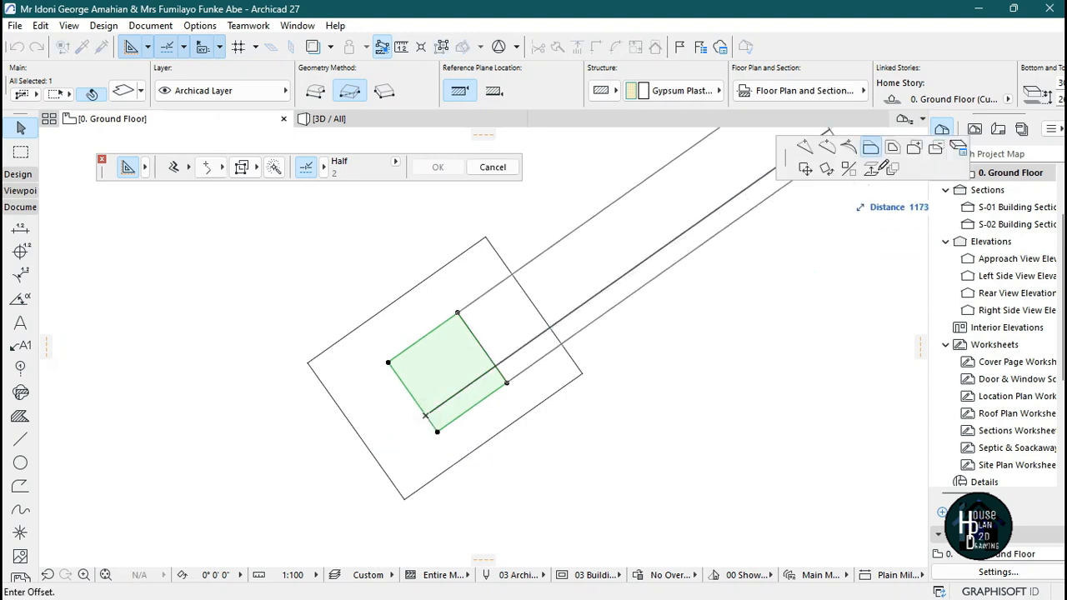
left_click(871, 155)
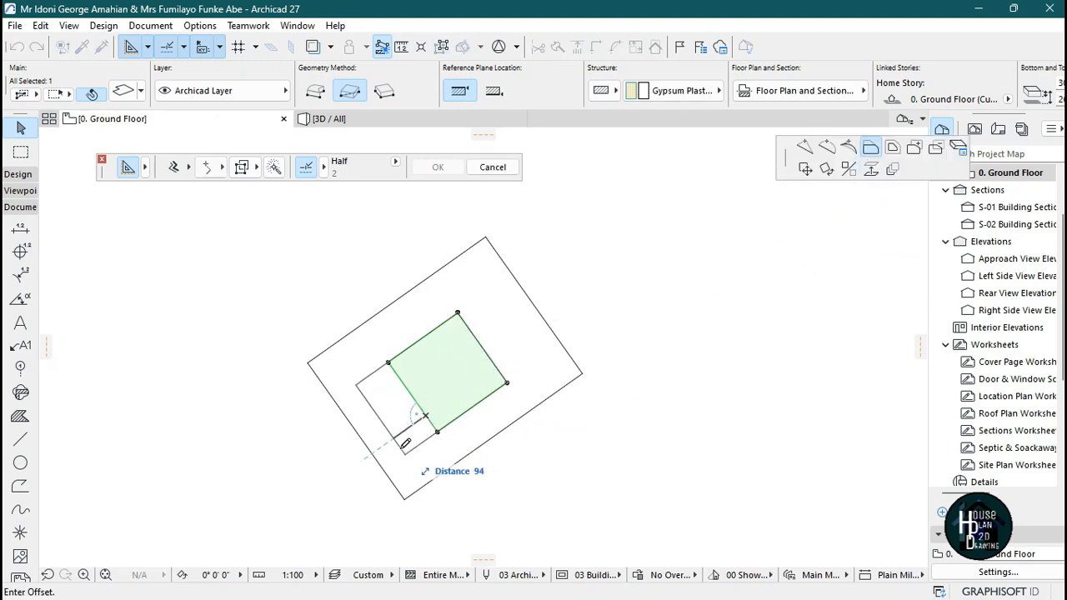
left_click(403, 445)
left_click(443, 324)
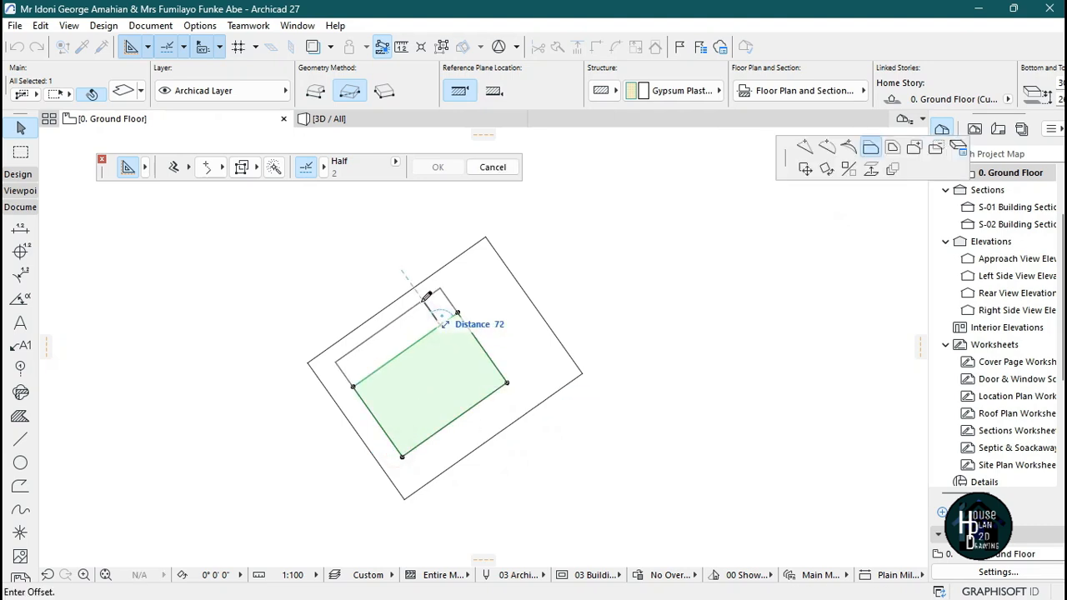
left_click(430, 305)
left_click(483, 345)
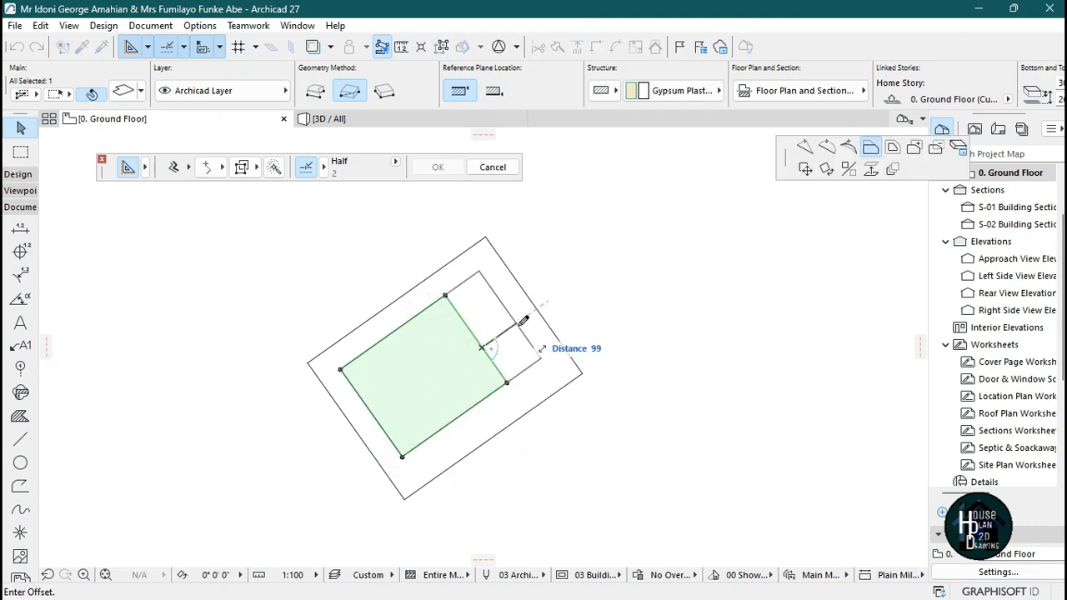
left_click(518, 326)
left_click(500, 388)
left_click(517, 404)
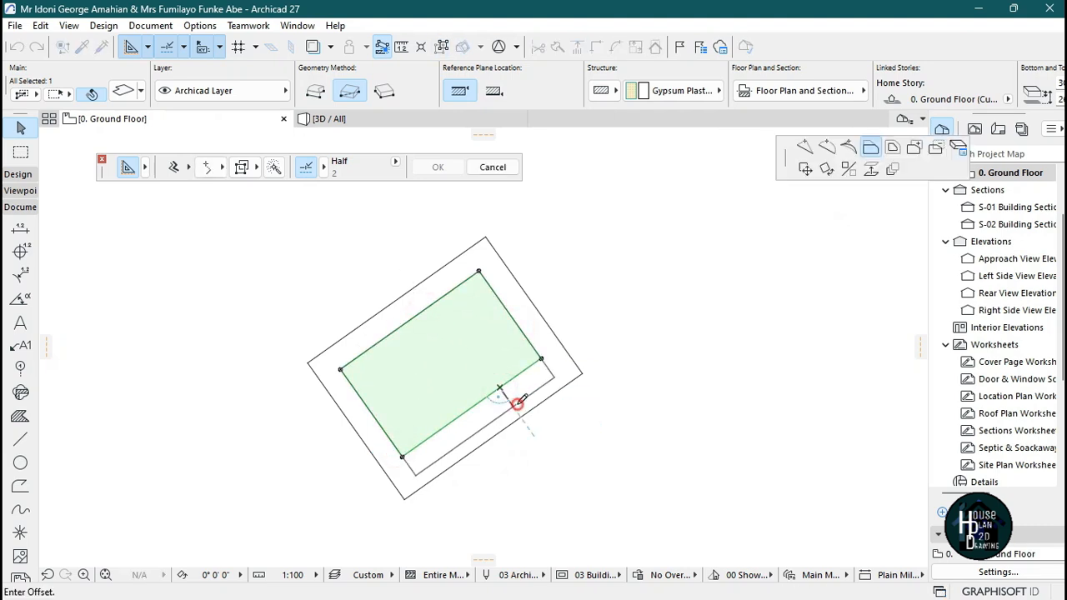
scroll(491, 321, "down", 3)
scroll(516, 375, "up", 5)
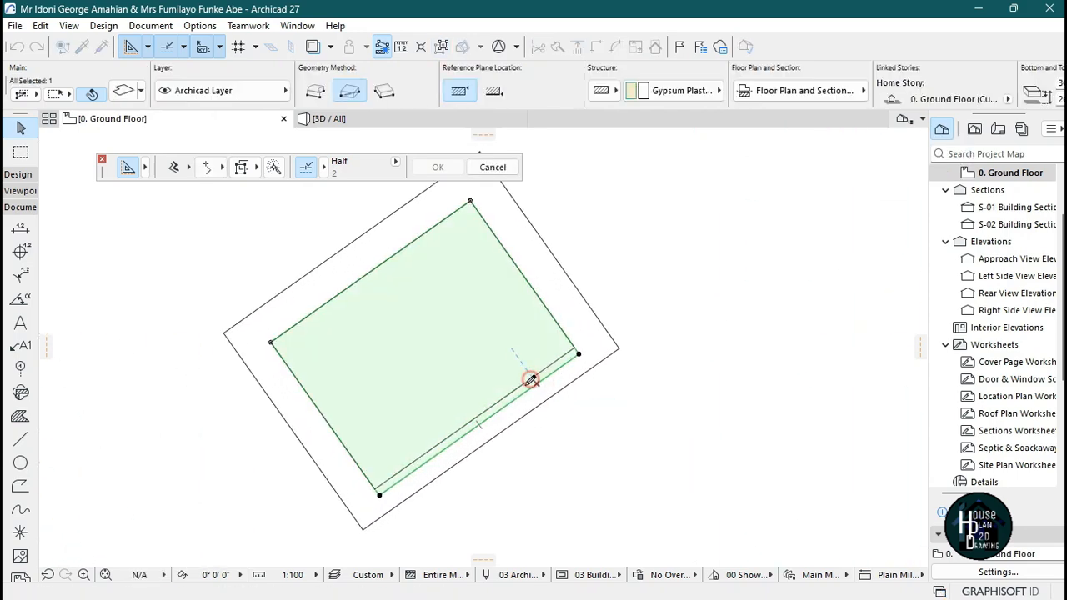
scroll(504, 333, "down", 2)
scroll(506, 338, "down", 3)
scroll(340, 329, "up", 3)
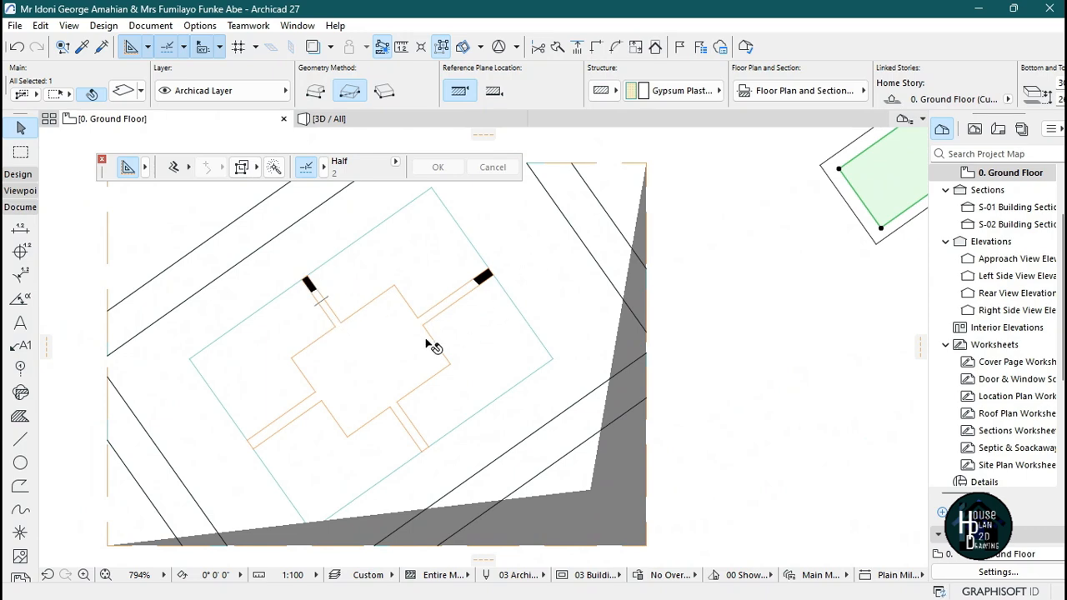
key("Escape")
Trace the cross-shaped ceiling outline with its beam strips to the columns as a polyline using the Line tool.
scroll(516, 307, "down", 2)
scroll(783, 175, "up", 2)
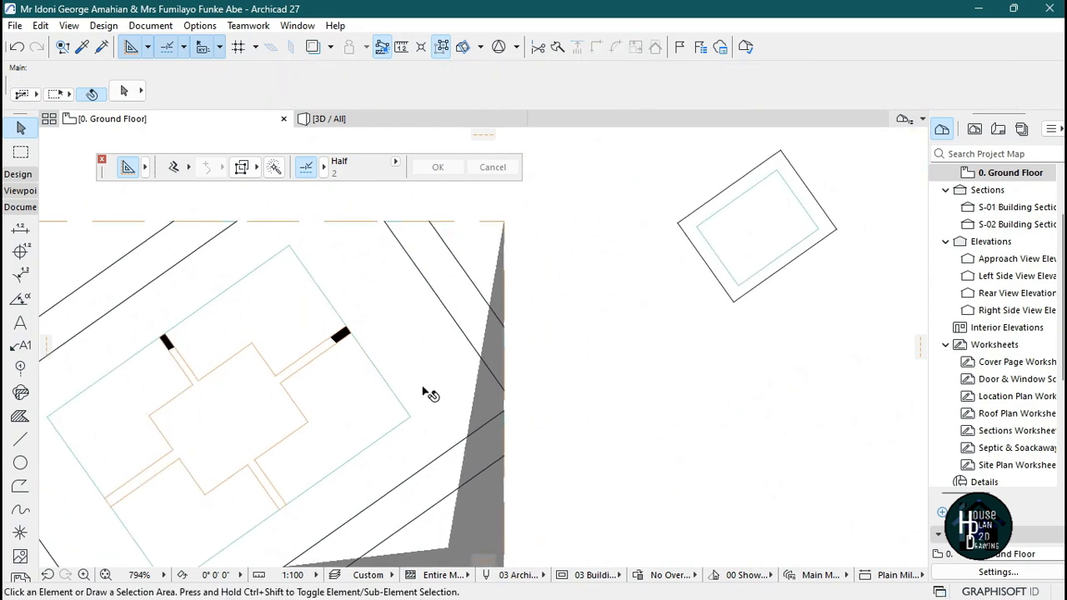
scroll(717, 221, "down", 3)
scroll(385, 348, "up", 2)
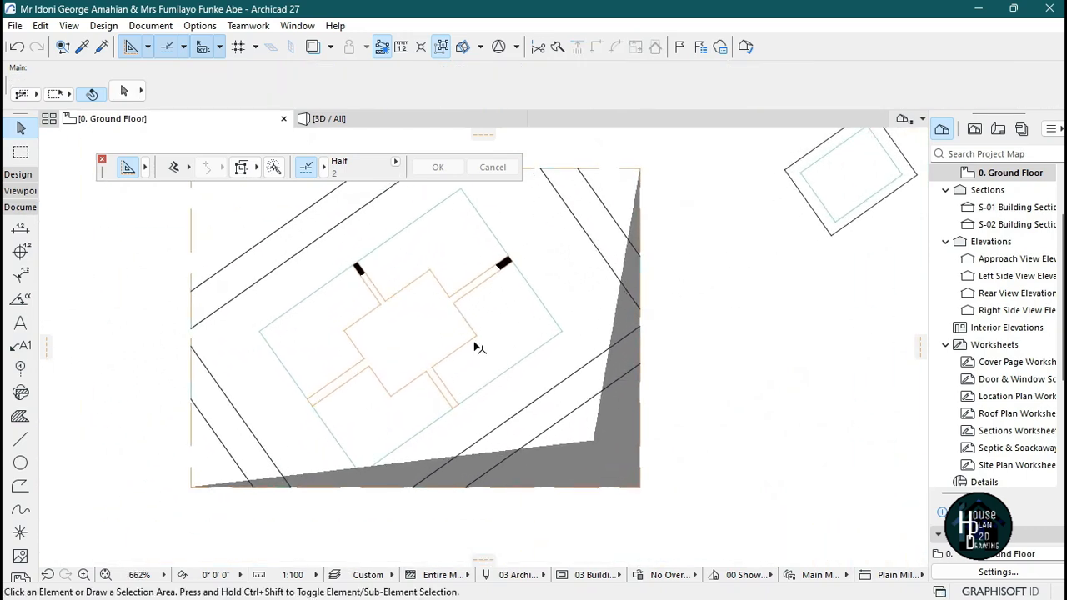
left_click(21, 440)
scroll(400, 358, "up", 3)
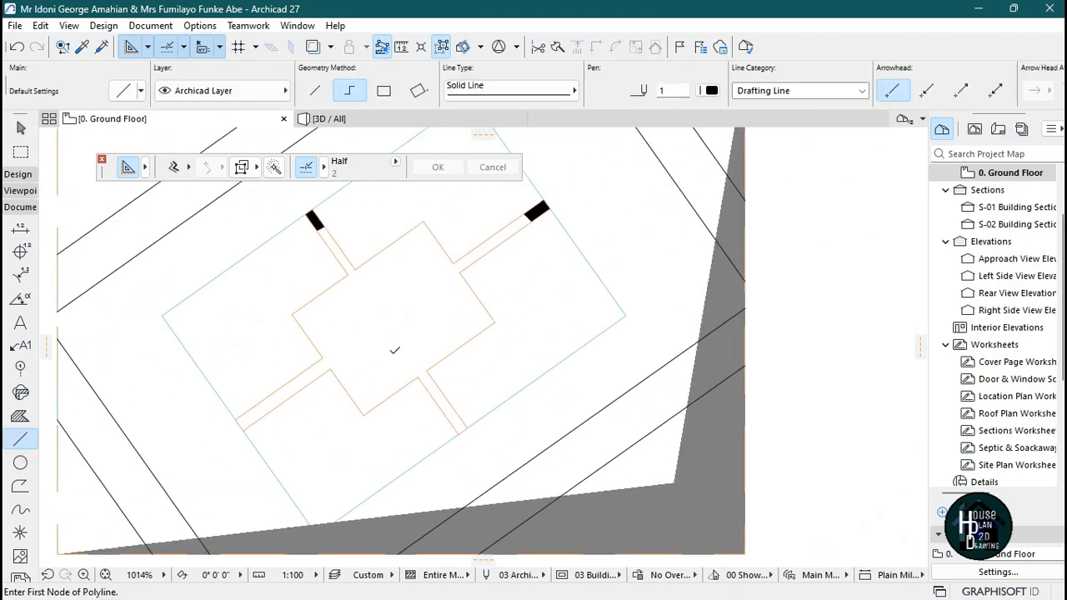
left_click(168, 443)
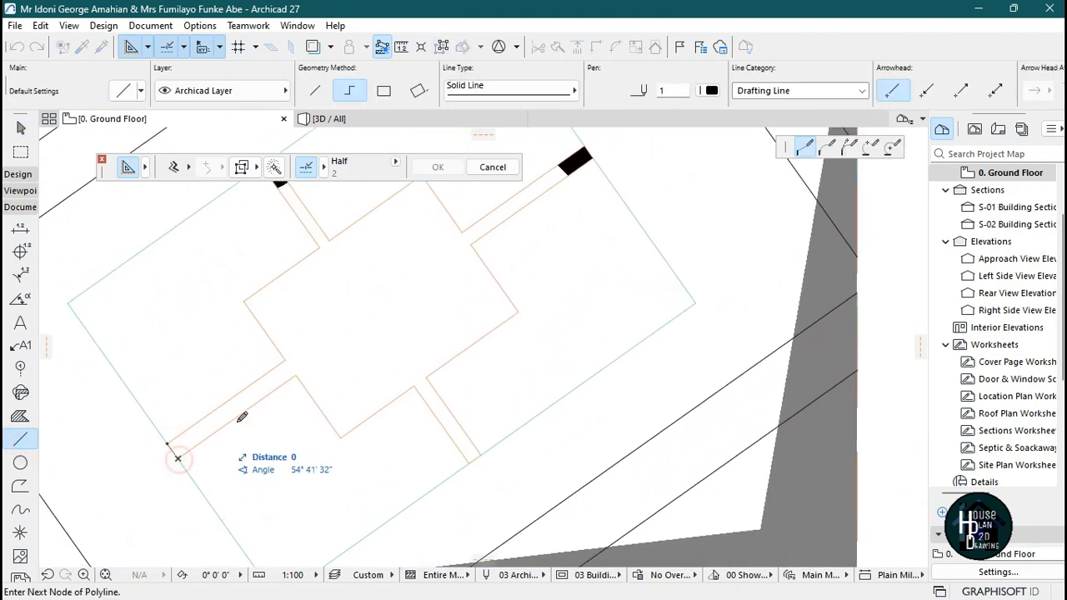
left_click(295, 376)
left_click(339, 437)
left_click(414, 388)
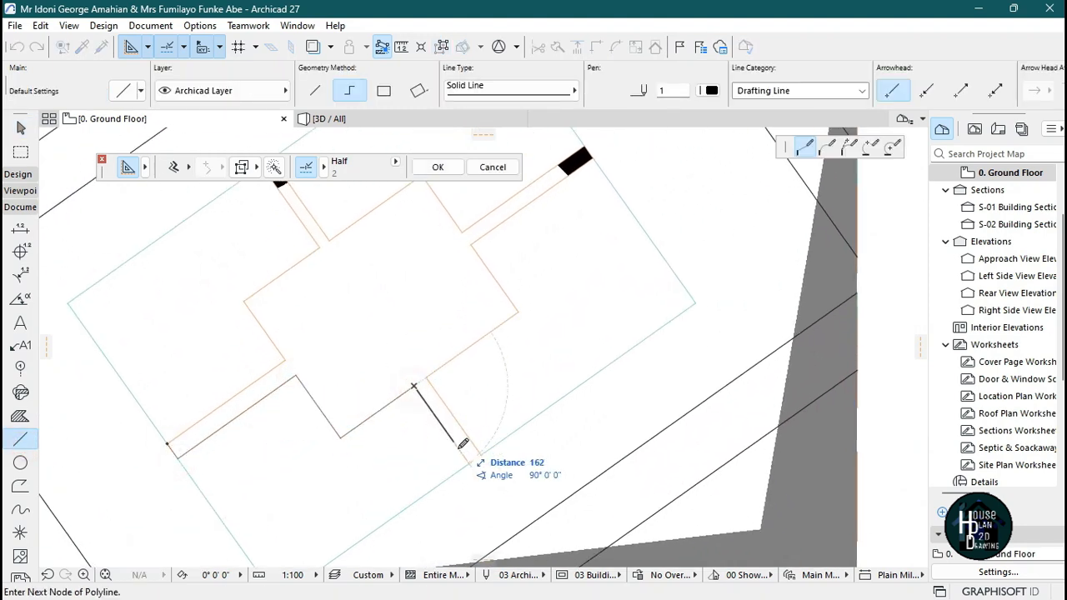
left_click(427, 378)
left_click(518, 312)
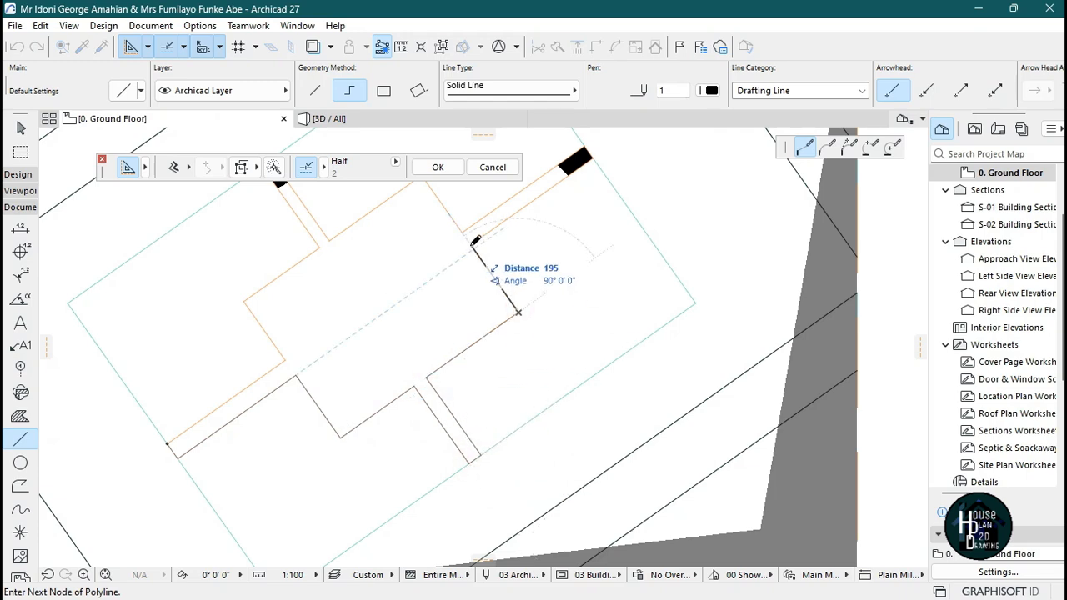
left_click(470, 244)
left_click(592, 157)
scroll(591, 144, "up", 3)
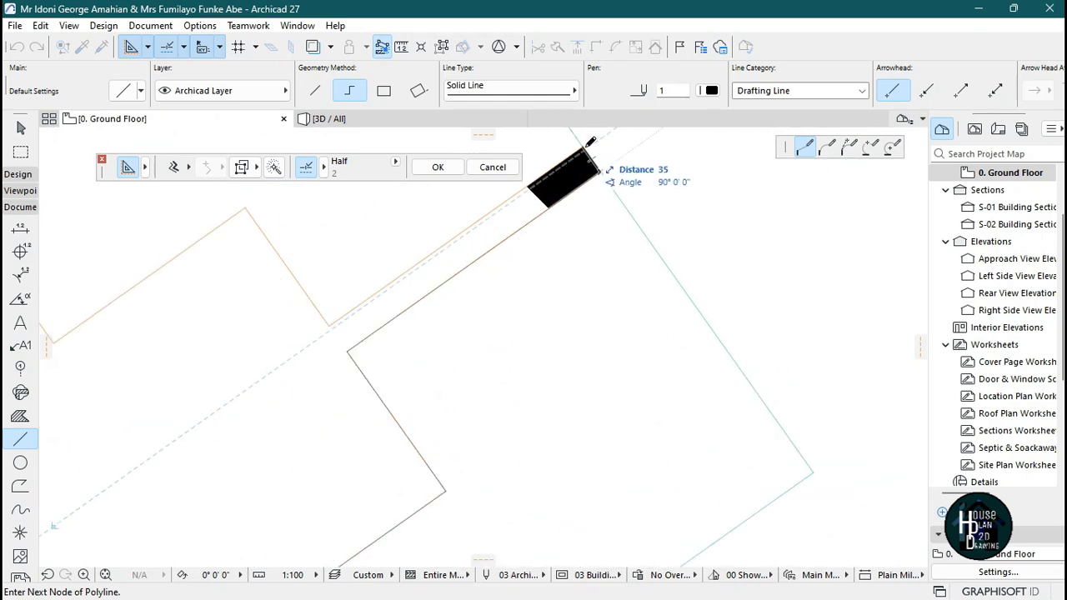
left_click(245, 208)
scroll(599, 312, "down", 6)
scroll(430, 309, "up", 5)
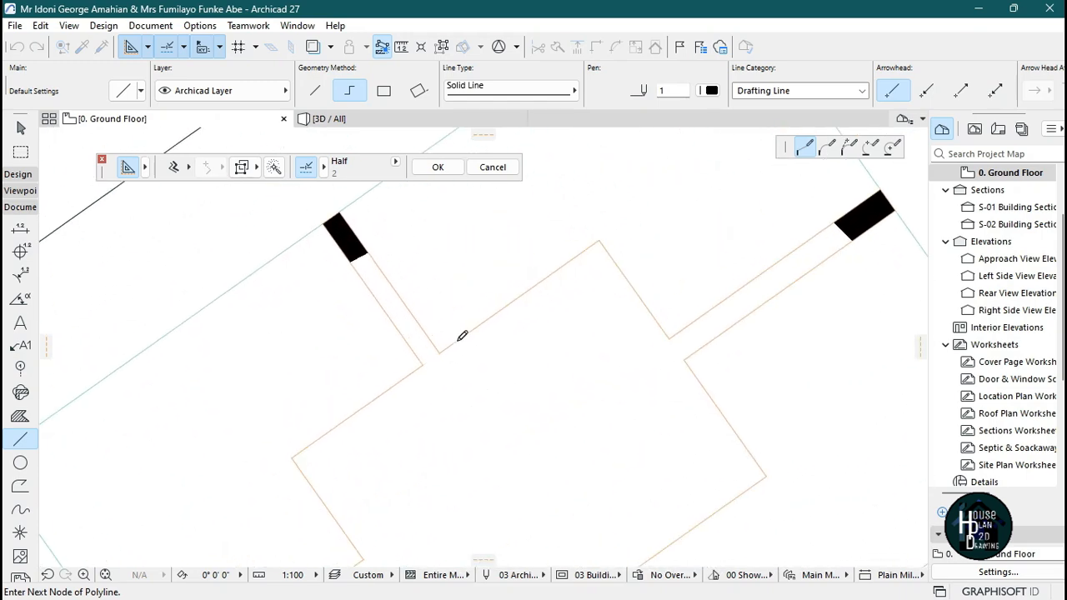
left_click(439, 353)
left_click(339, 212)
scroll(392, 350, "down", 2)
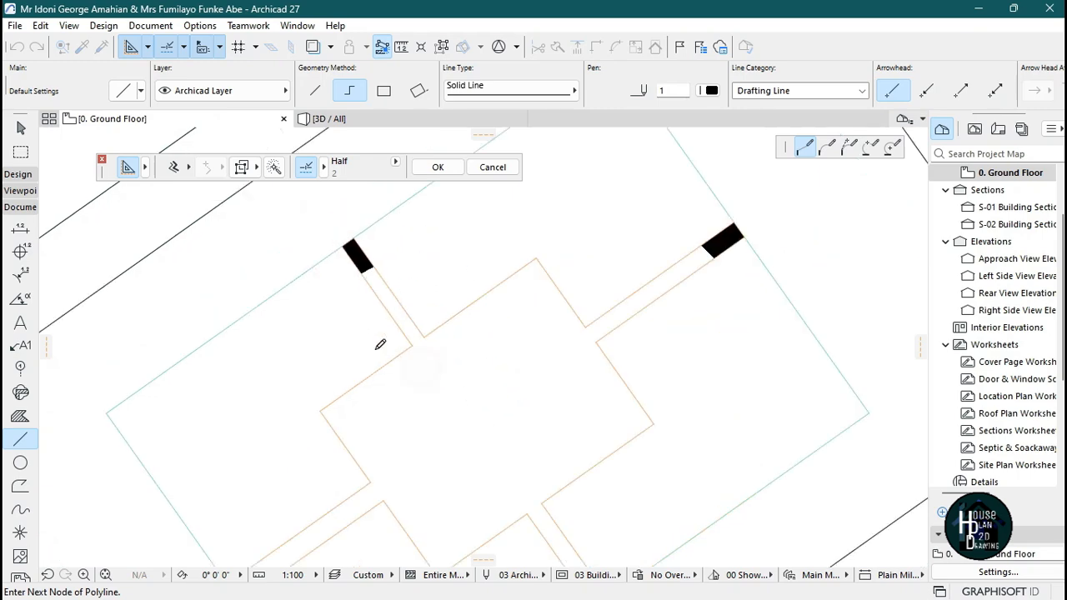
scroll(329, 360, "up", 2)
left_click(291, 457)
scroll(375, 341, "down", 3)
scroll(305, 488, "up", 3)
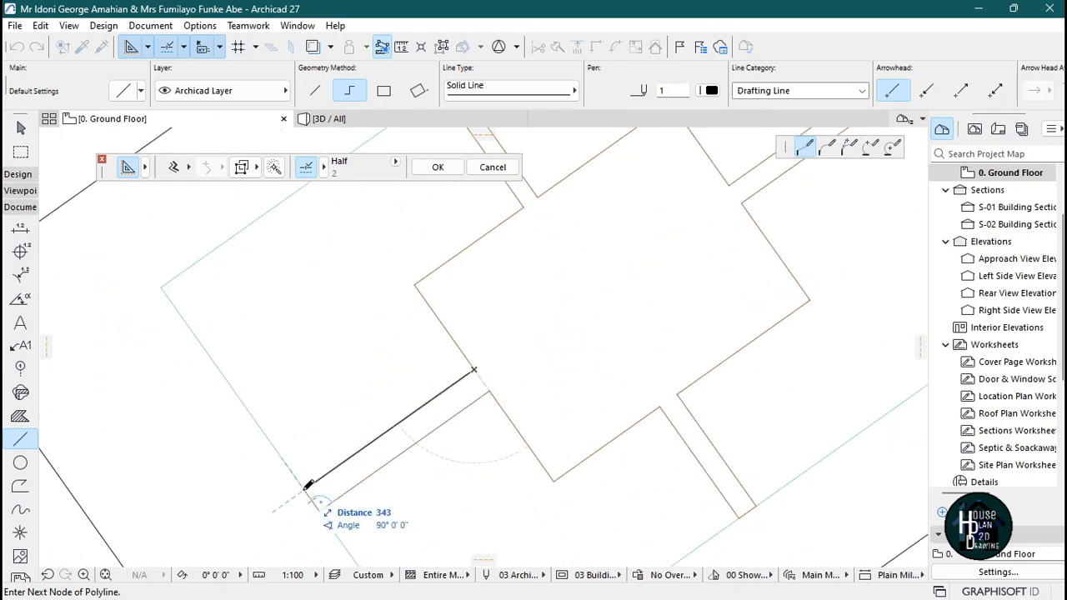
left_click(306, 485)
scroll(309, 481, "down", 2)
key("Escape")
key("Escape")
Select the traced cross lines inside a marquee area and move them onto the rectangle outline and slab beside the ceiling.
scroll(398, 303, "down", 2)
scroll(437, 375, "up", 2)
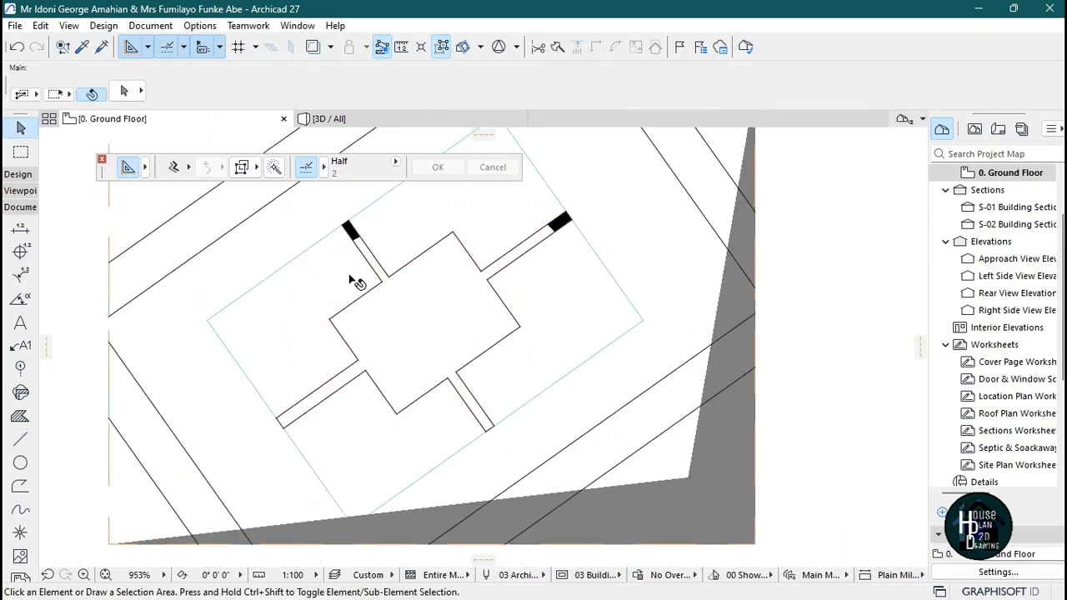
left_click(21, 153)
left_click(300, 302)
left_click(514, 413)
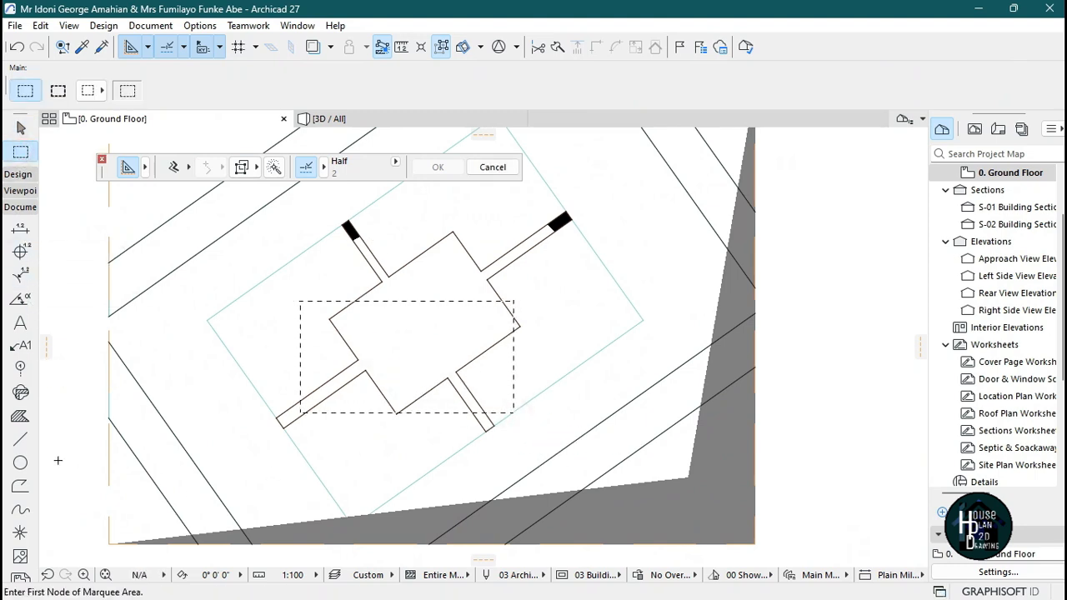
left_click(19, 439)
key("ctrl+a")
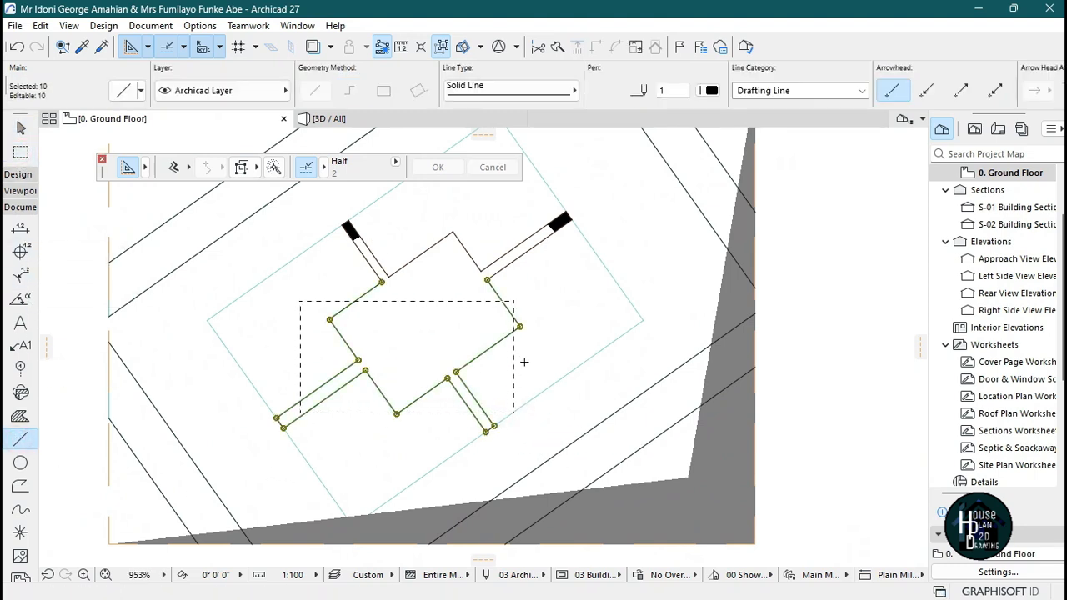
left_click(442, 47)
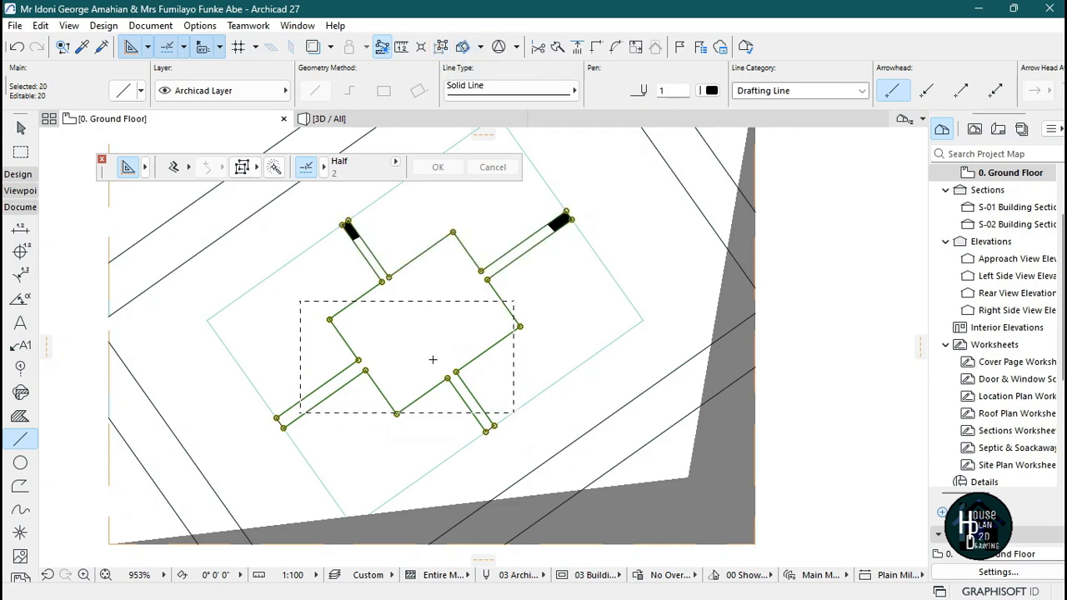
left_click(417, 342)
scroll(450, 350, "down", 5)
scroll(508, 341, "up", 5)
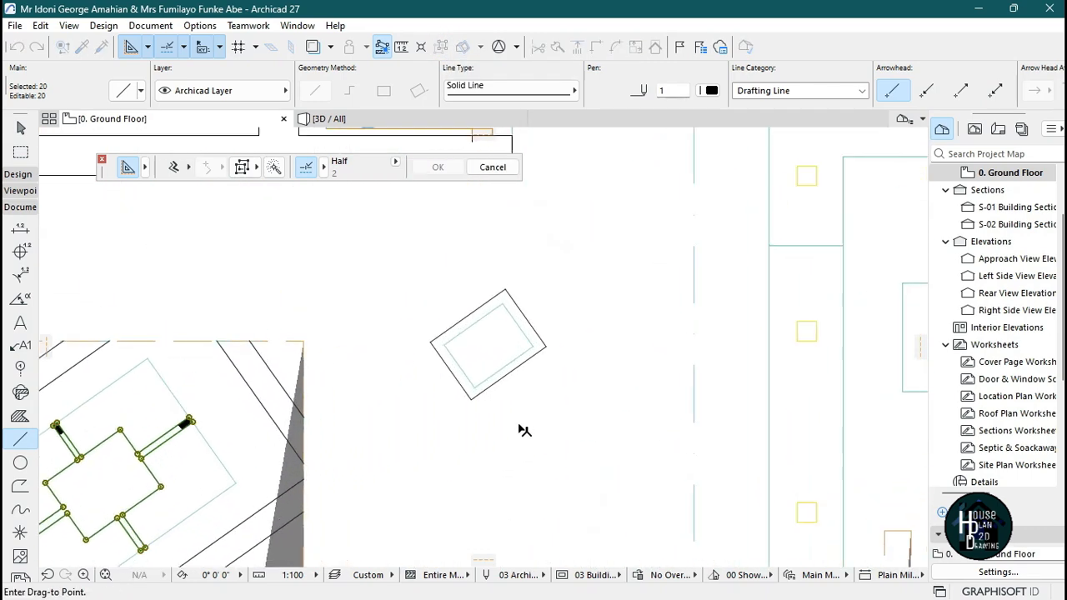
left_click(506, 333)
scroll(525, 300, "up", 4)
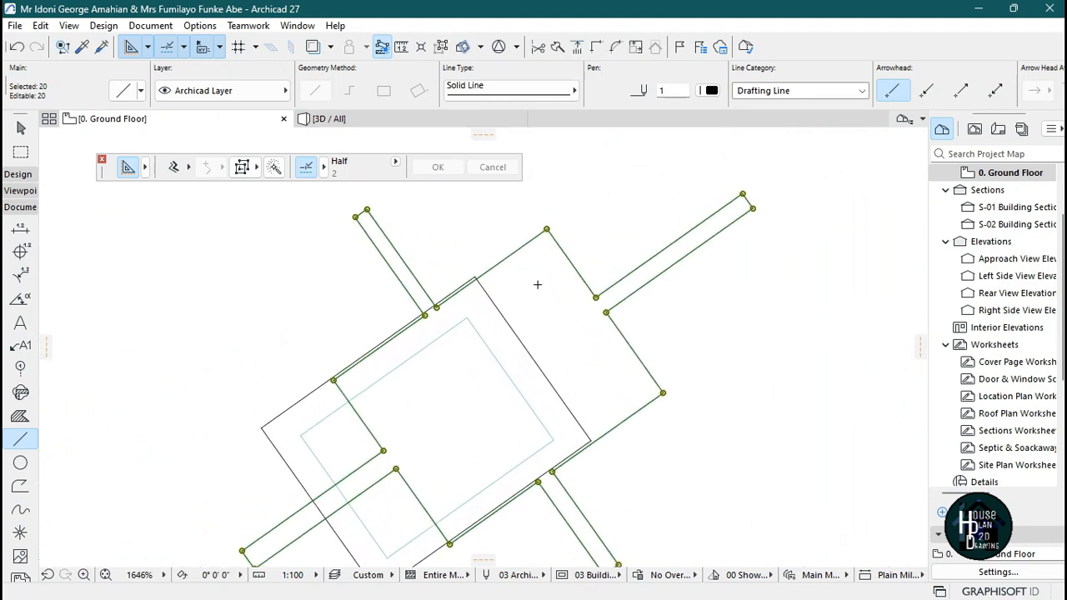
scroll(474, 278, "up", 3)
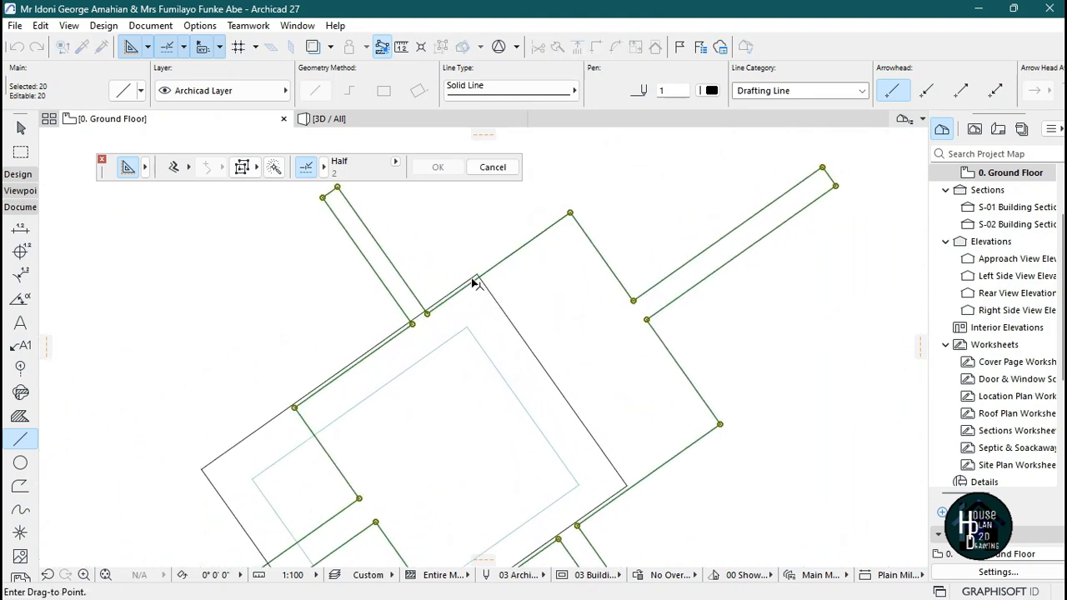
left_click(479, 273)
scroll(480, 272, "down", 4)
scroll(479, 273, "down", 3)
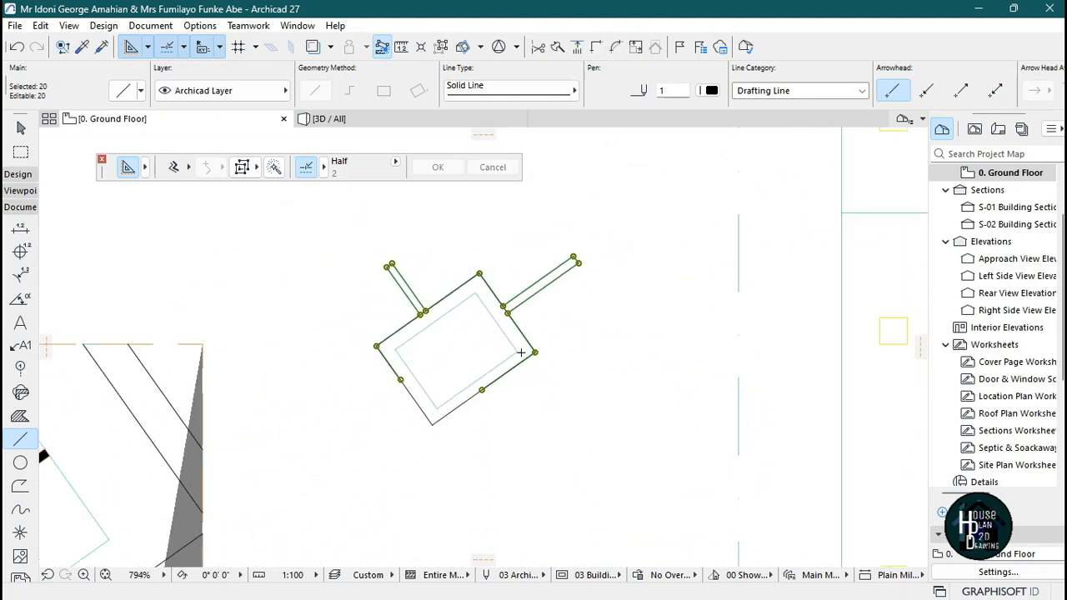
key("Escape")
scroll(497, 323, "up", 3)
key("Escape")
Select the central slab and examine how it fits between the cross lines and the outline.
left_click(410, 385)
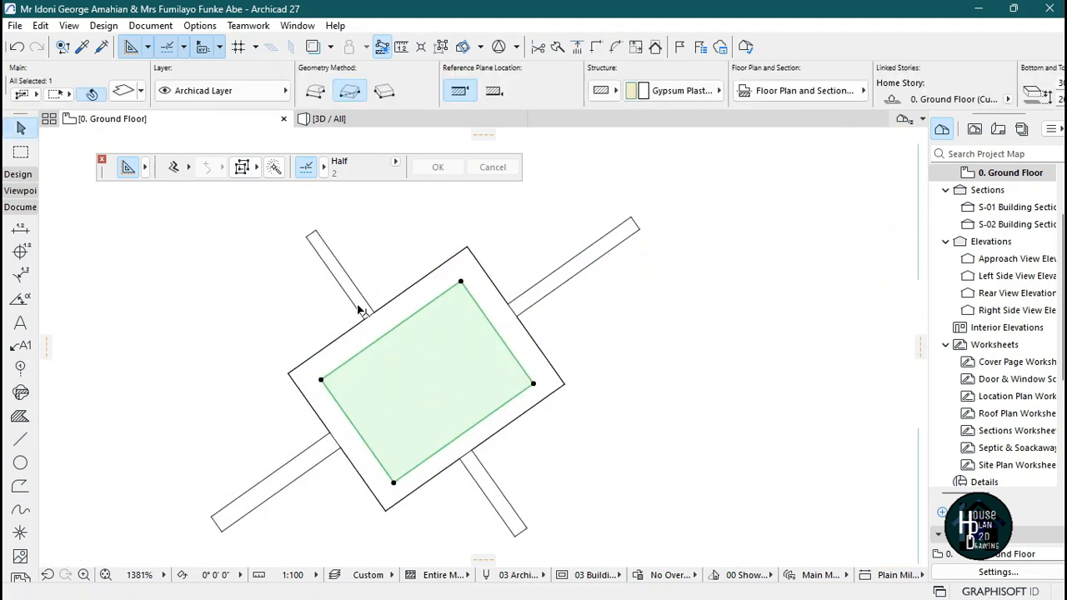
scroll(365, 312, "up", 3)
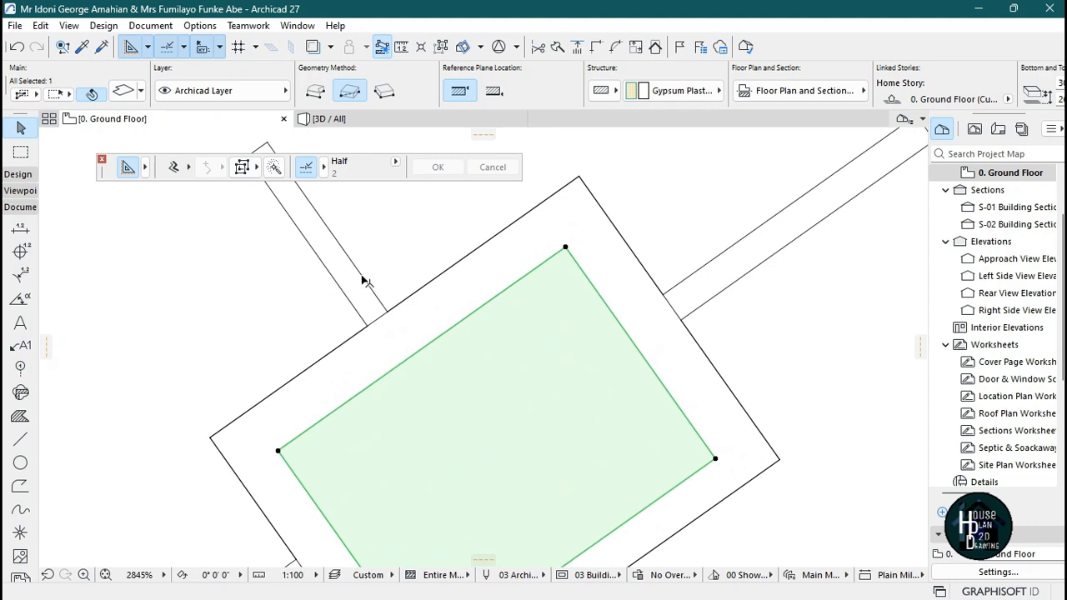
scroll(396, 415, "down", 2)
scroll(354, 335, "up", 2)
scroll(492, 352, "down", 2)
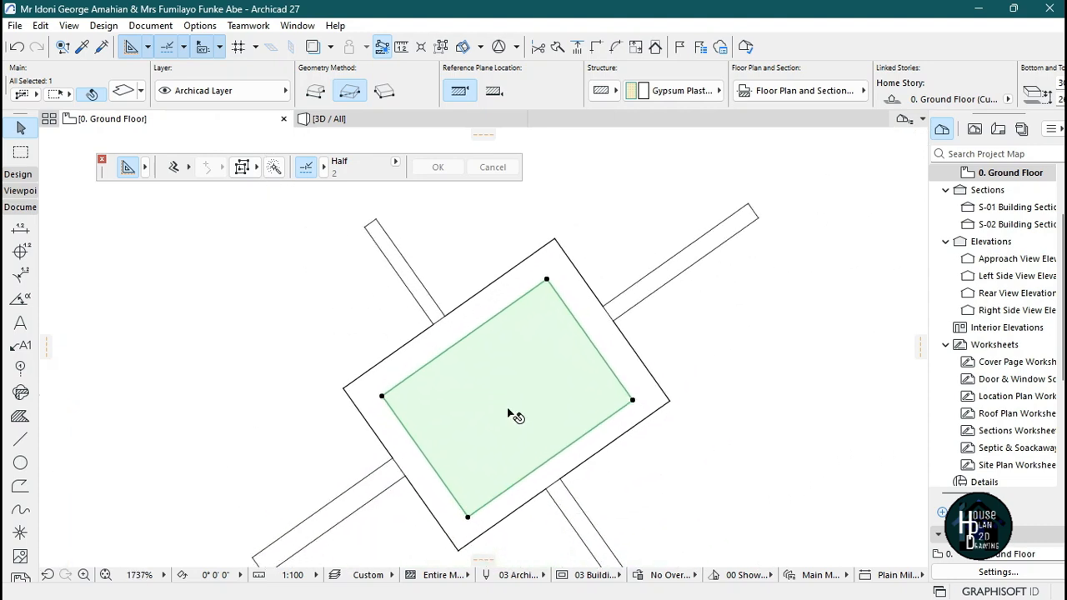
scroll(487, 377, "up", 1)
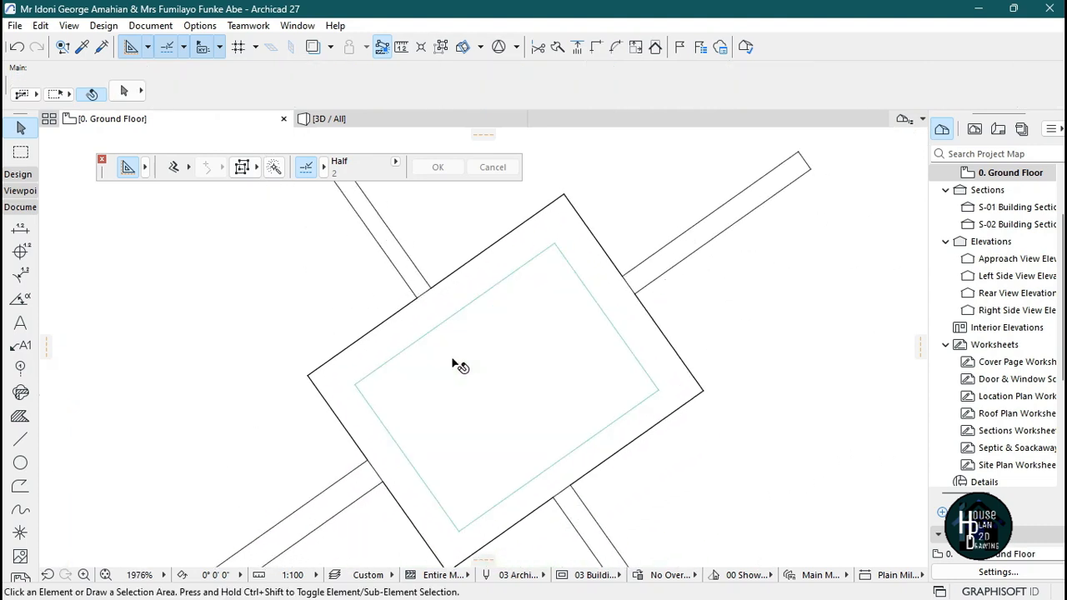
Open the reference ceiling image and study its design.
left_click(725, 581)
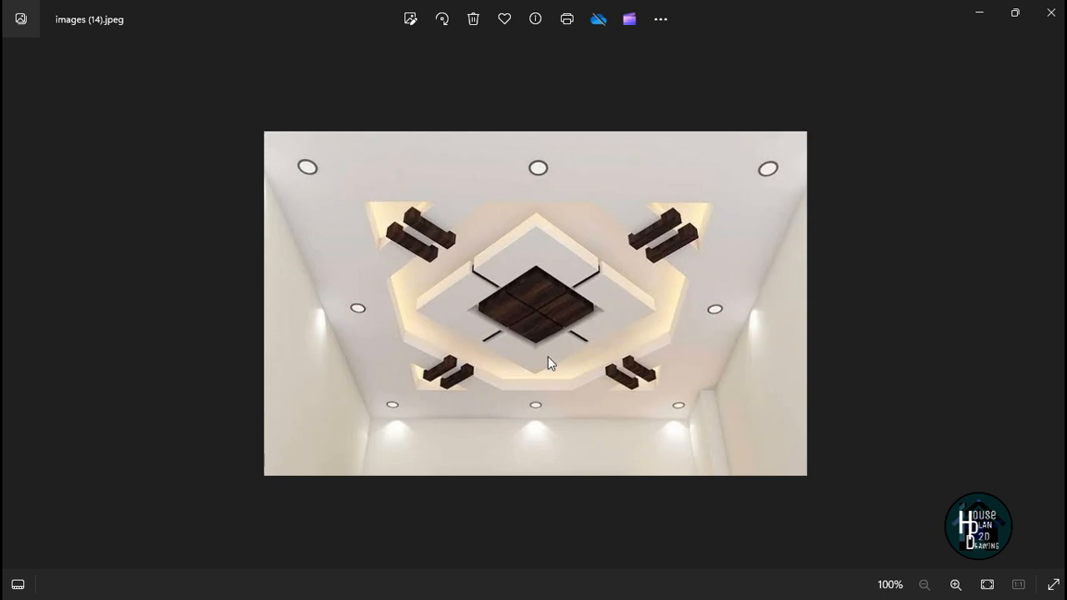
left_click(1050, 12)
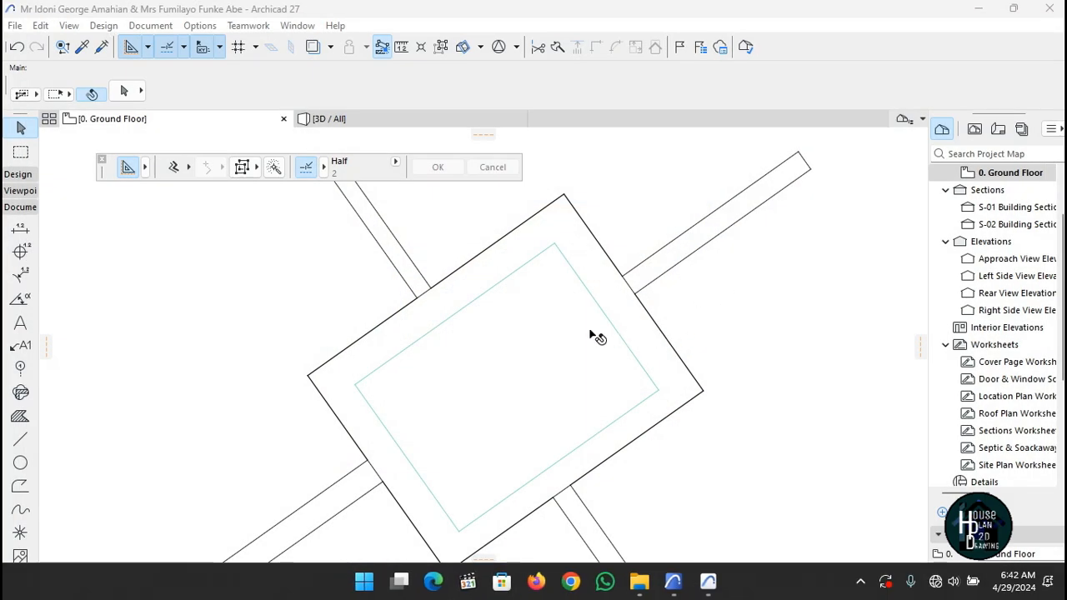
Pick up the central slab's settings into the Slab tool with the eyedropper.
left_click(572, 352)
key("alt")
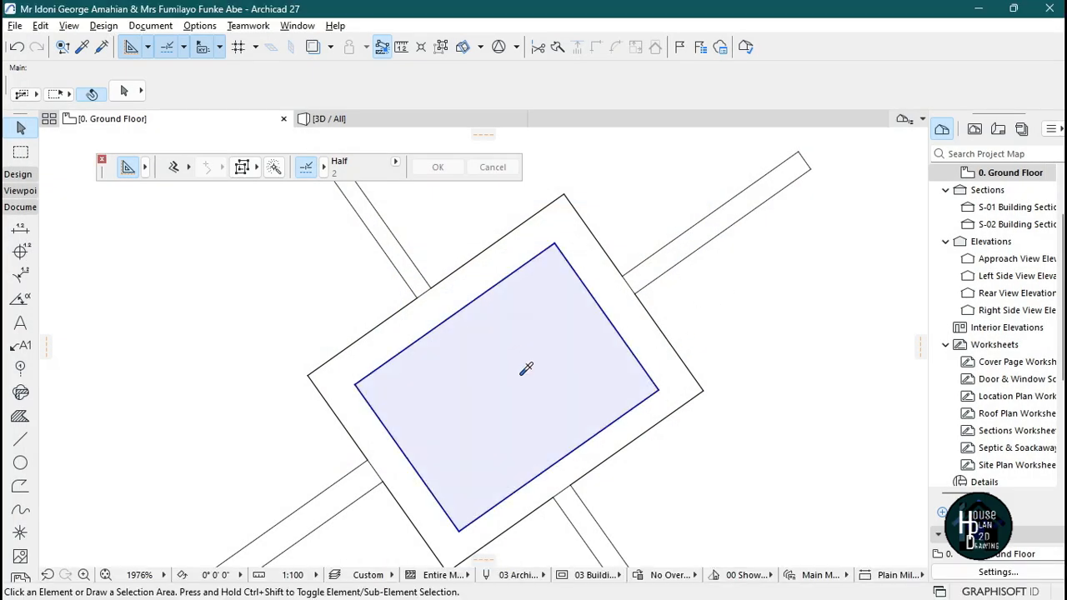
left_click(522, 373, "alt")
scroll(488, 368, "down", 5)
scroll(463, 315, "up", 5)
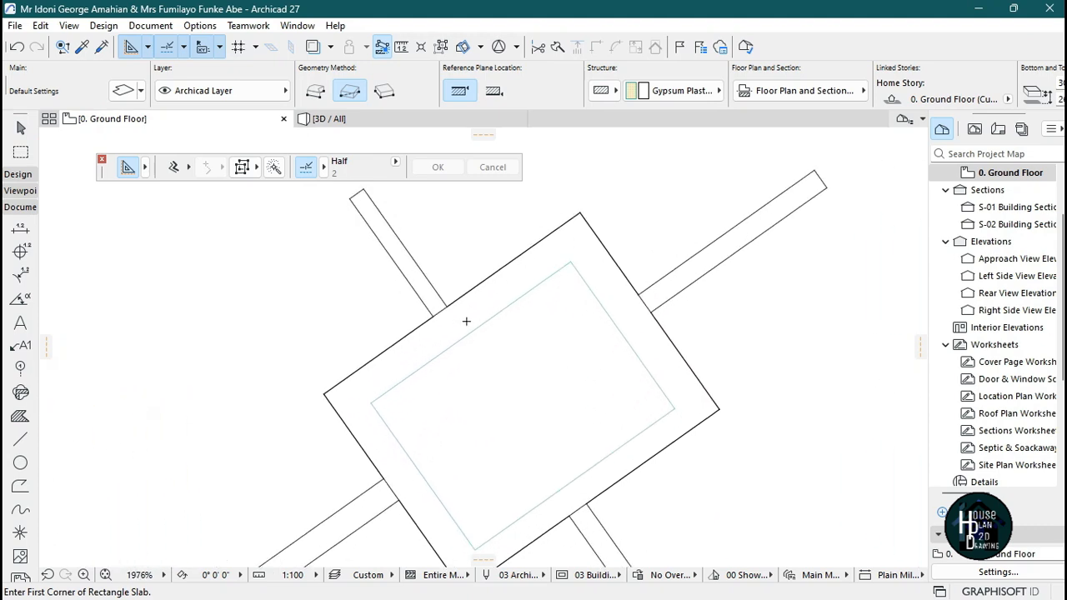
scroll(486, 342, "down", 3)
scroll(488, 344, "up", 3)
key("Escape")
Switch to the 3D view and explore the ceiling slabs.
left_click(368, 121)
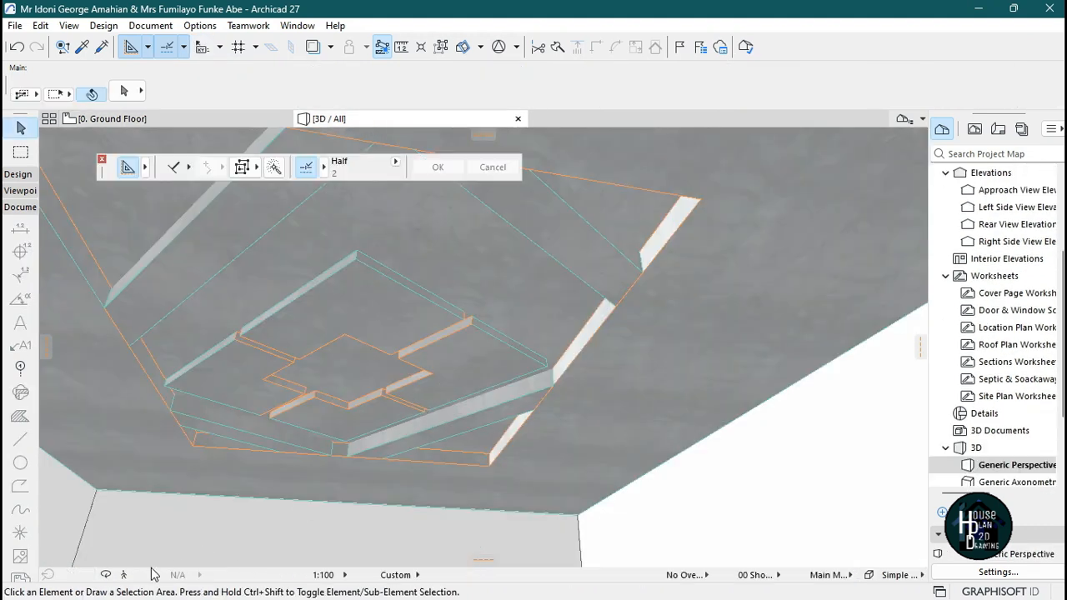
left_click(123, 575)
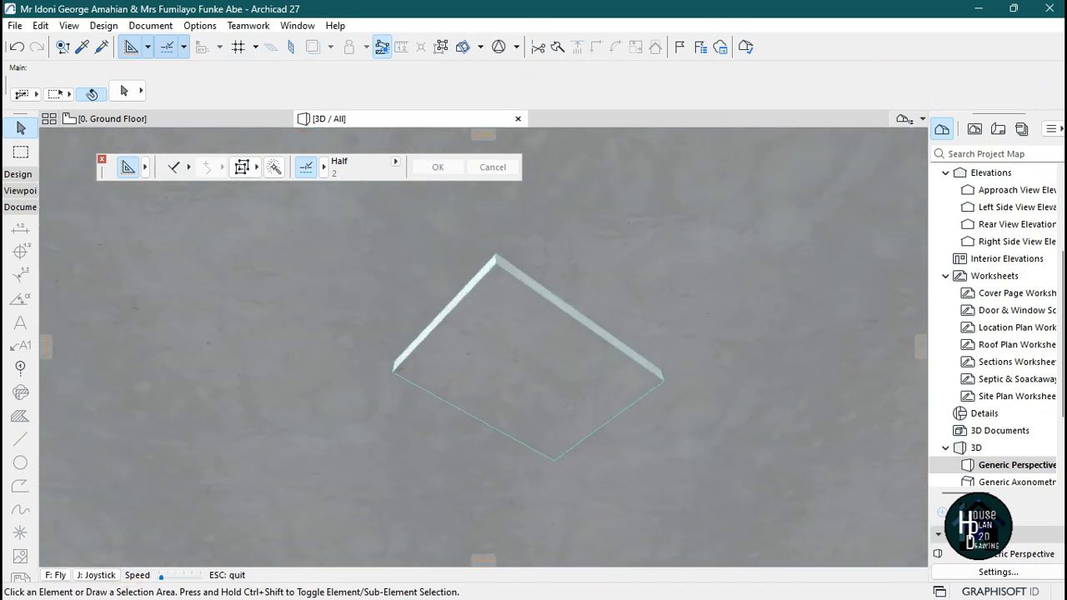
key("Escape")
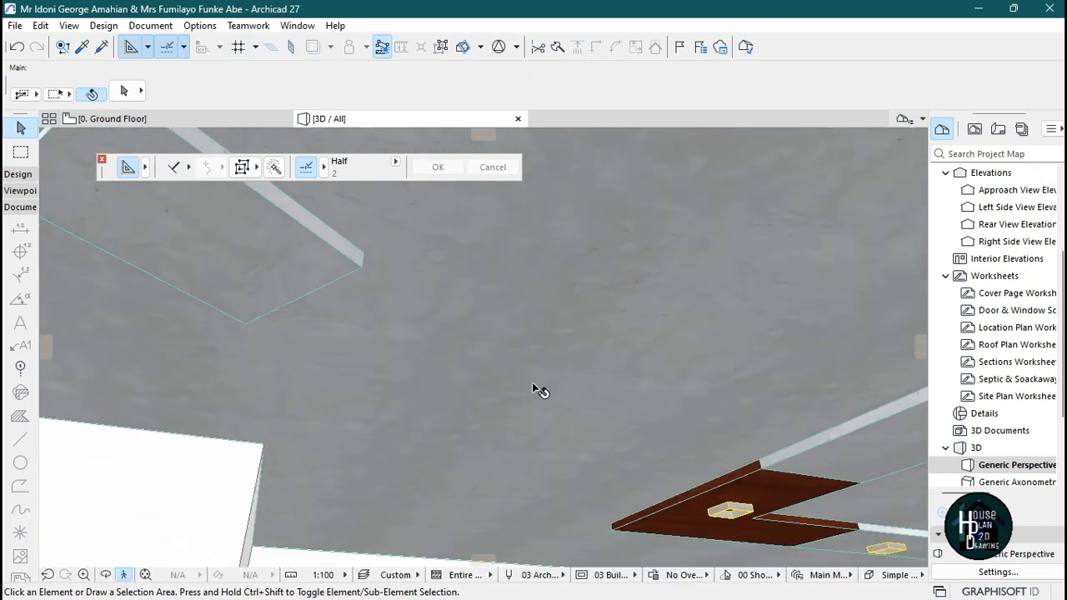
Override the selected slab's top, edge and bottom surfaces with Wood - Mahogany Horizontal.
left_click(226, 236)
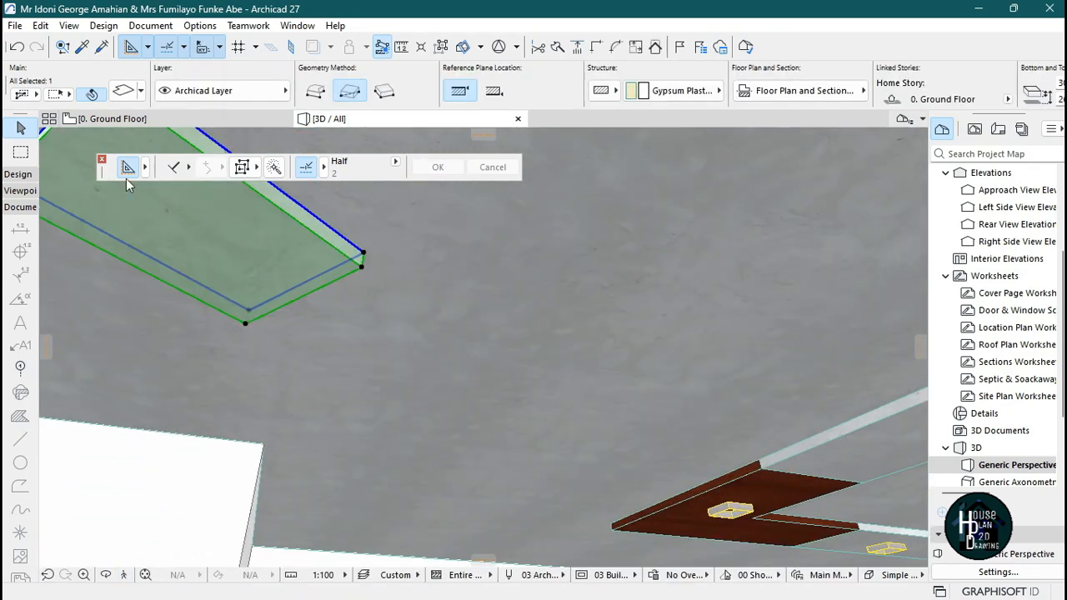
left_click(102, 160)
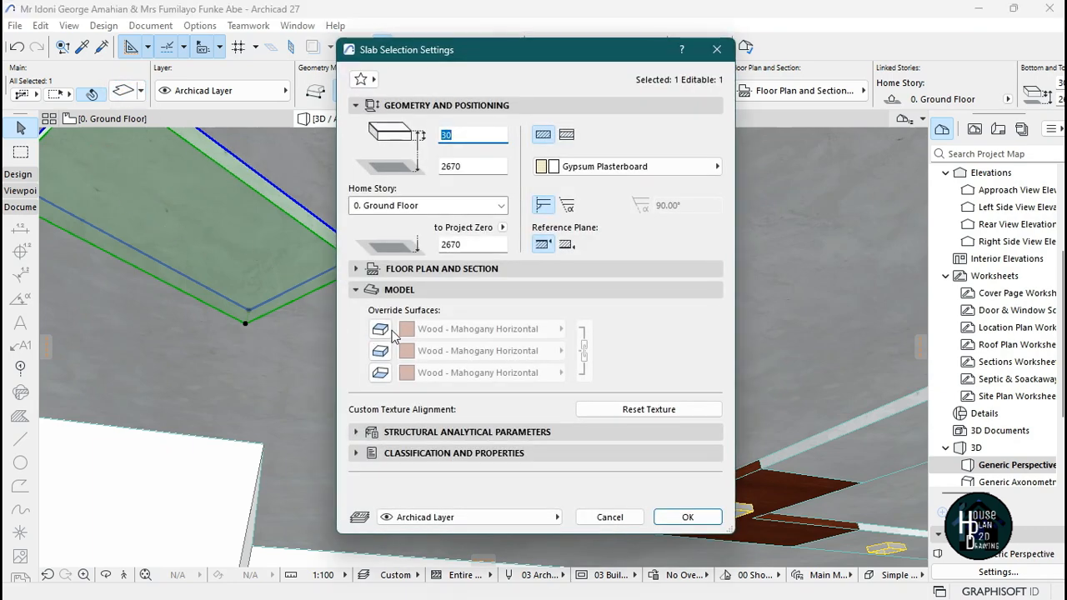
left_click(386, 331)
left_click(384, 352)
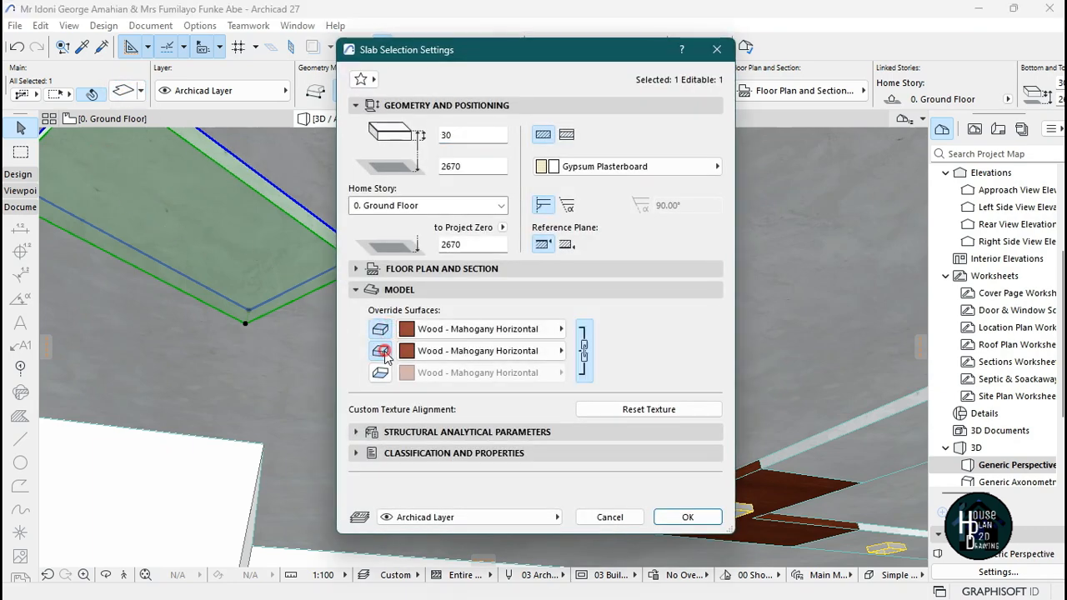
left_click(385, 375)
left_click(701, 523)
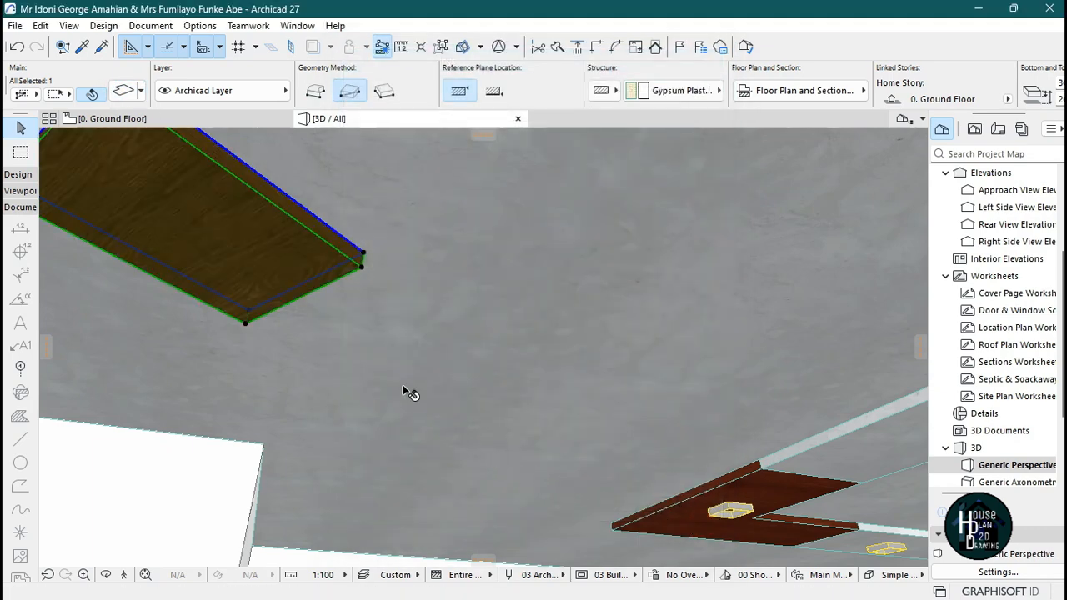
key("Escape")
left_click(124, 576)
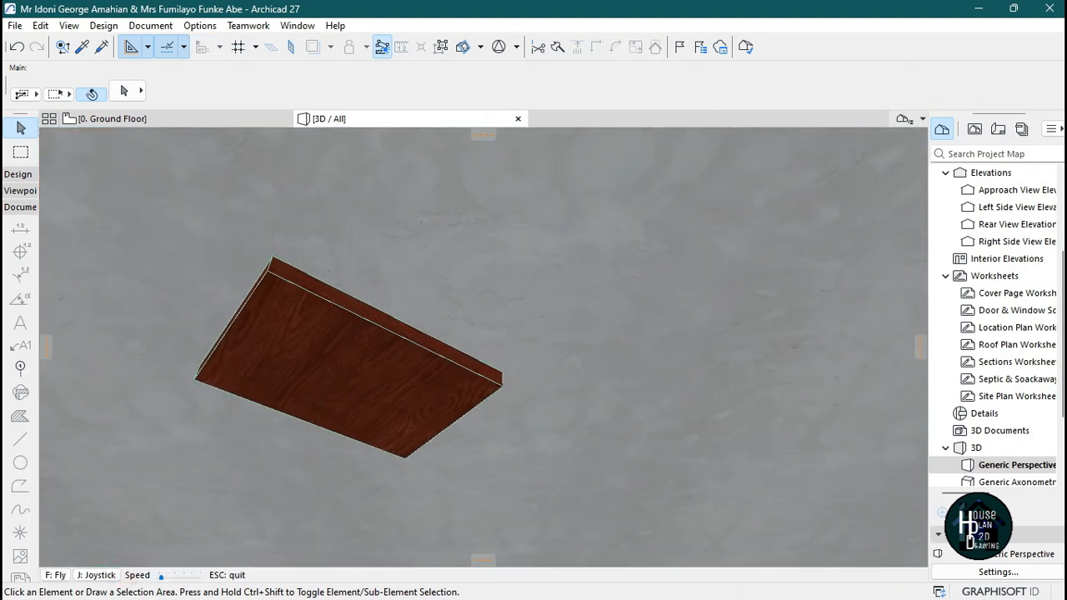
left_click(156, 117)
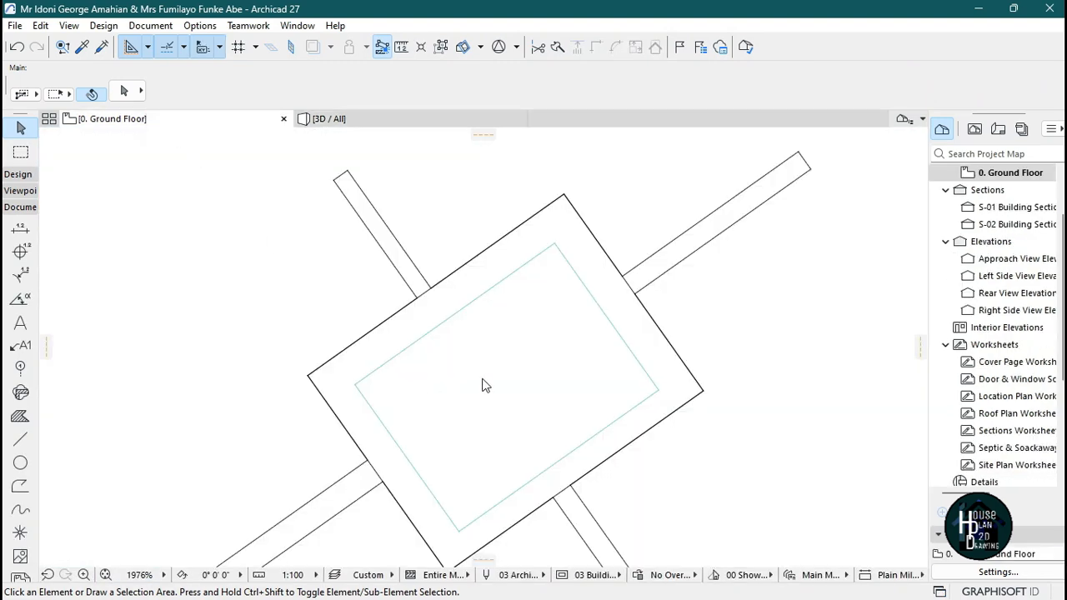
Return to the ground floor plan and set the Slab tool's thickness to 25.
scroll(484, 381, "up", 2)
left_click(549, 304, "alt")
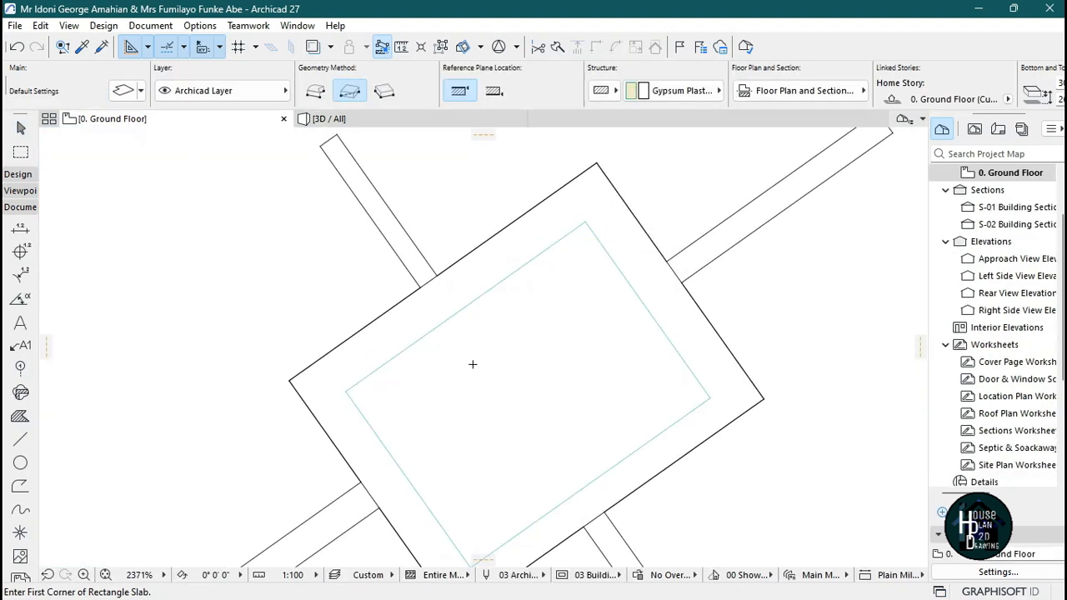
scroll(474, 361, "down", 3)
scroll(424, 246, "up", 4)
scroll(423, 246, "up", 3)
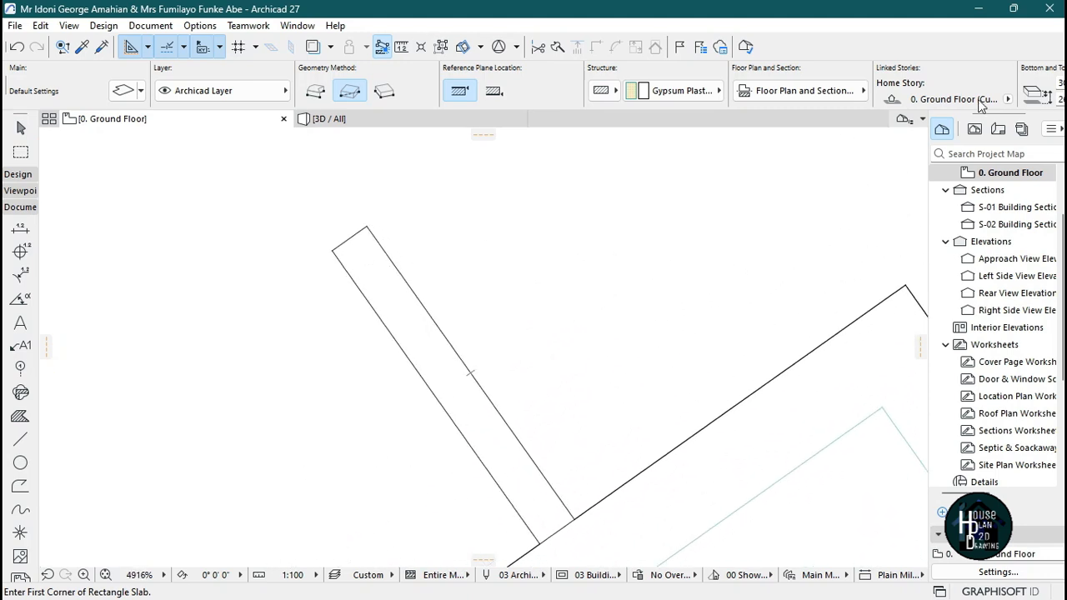
scroll(967, 98, "down", 3)
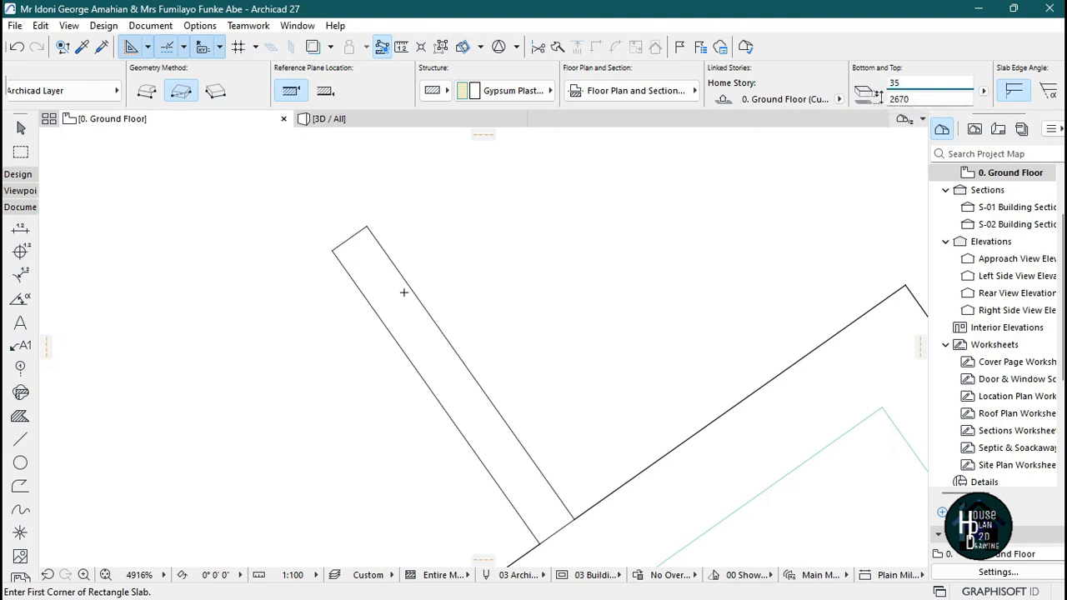
scroll(344, 269, "up", 3)
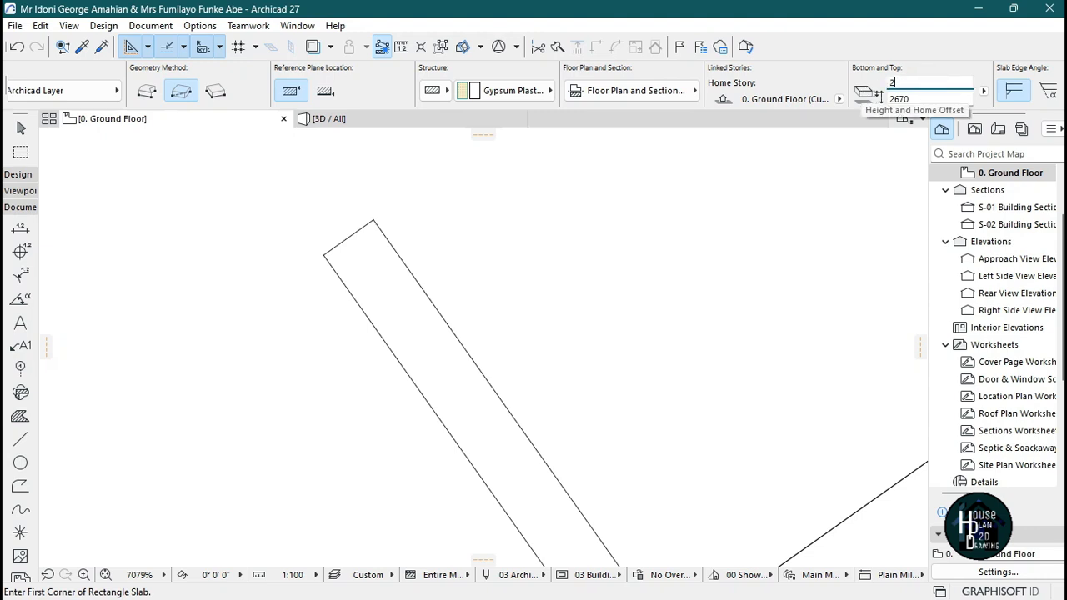
scroll(555, 209, "down", 3)
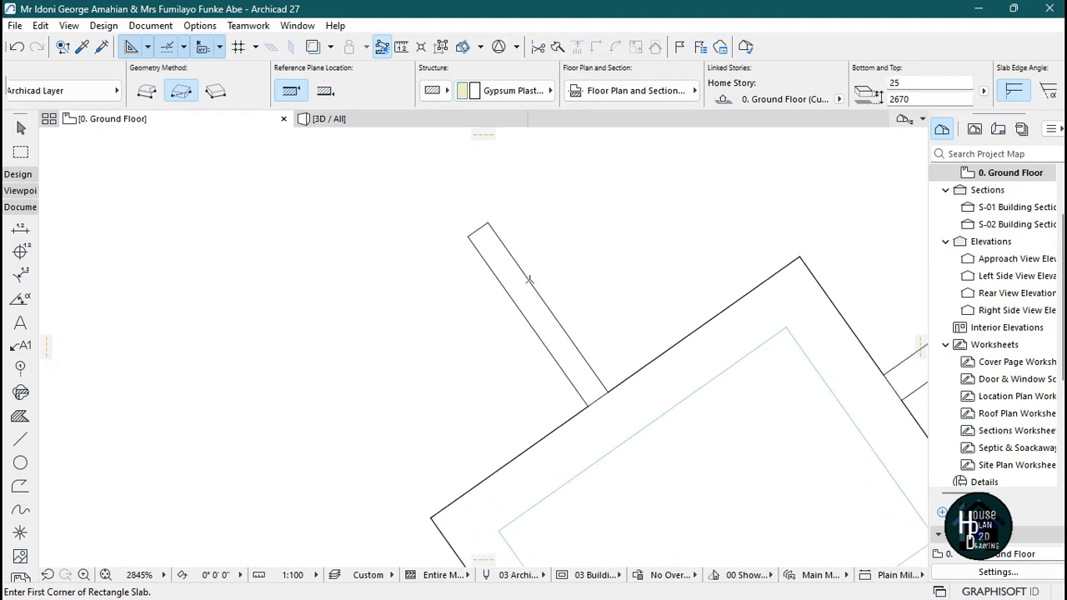
scroll(472, 242, "up", 5)
left_click(432, 254)
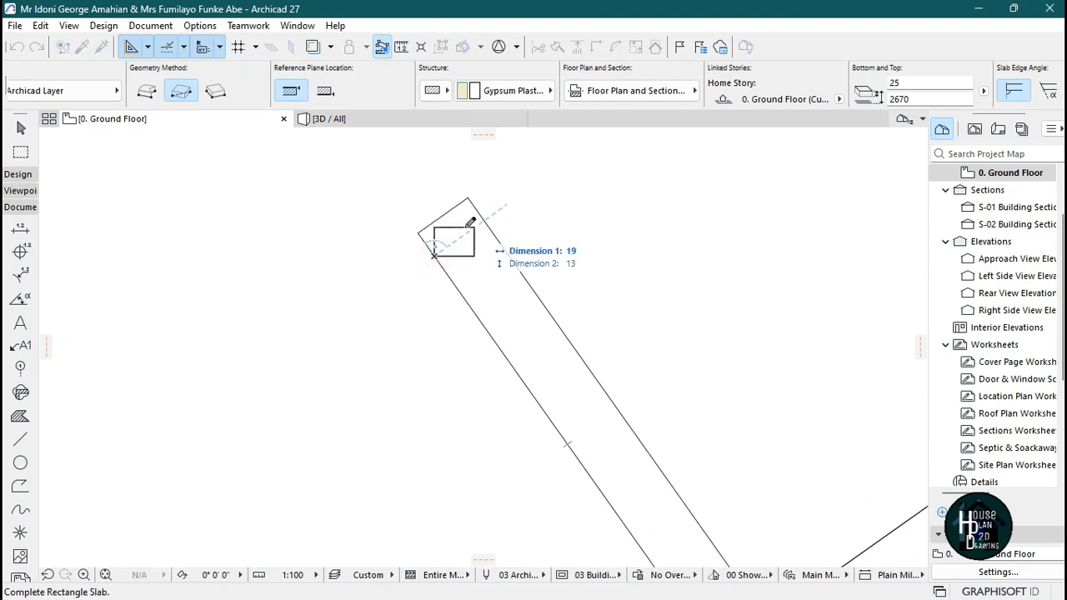
left_click(146, 91)
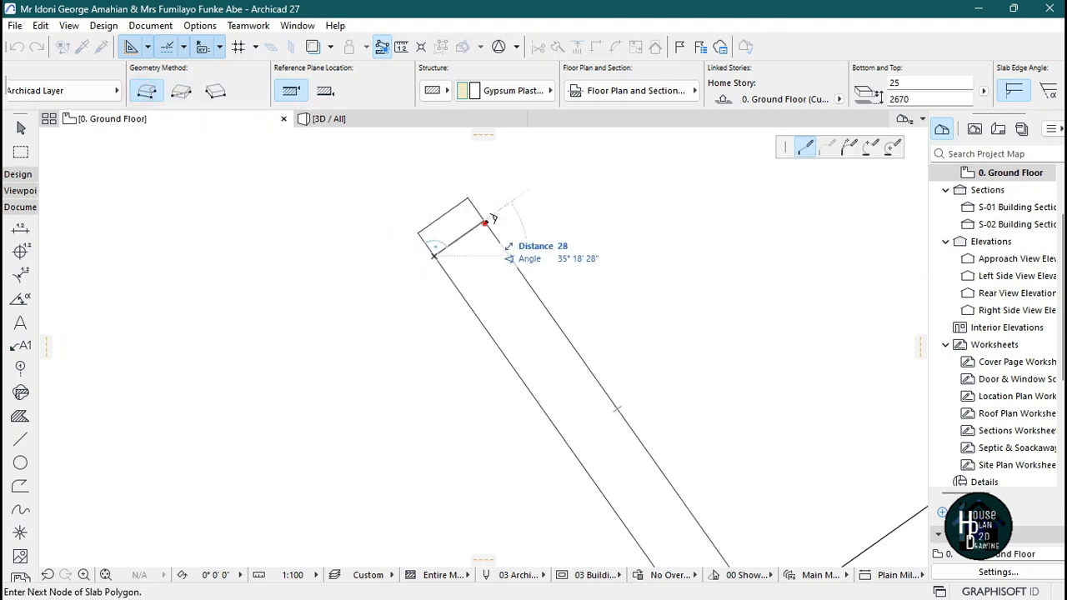
left_click(485, 222)
scroll(521, 251, "down", 4)
scroll(565, 303, "up", 3)
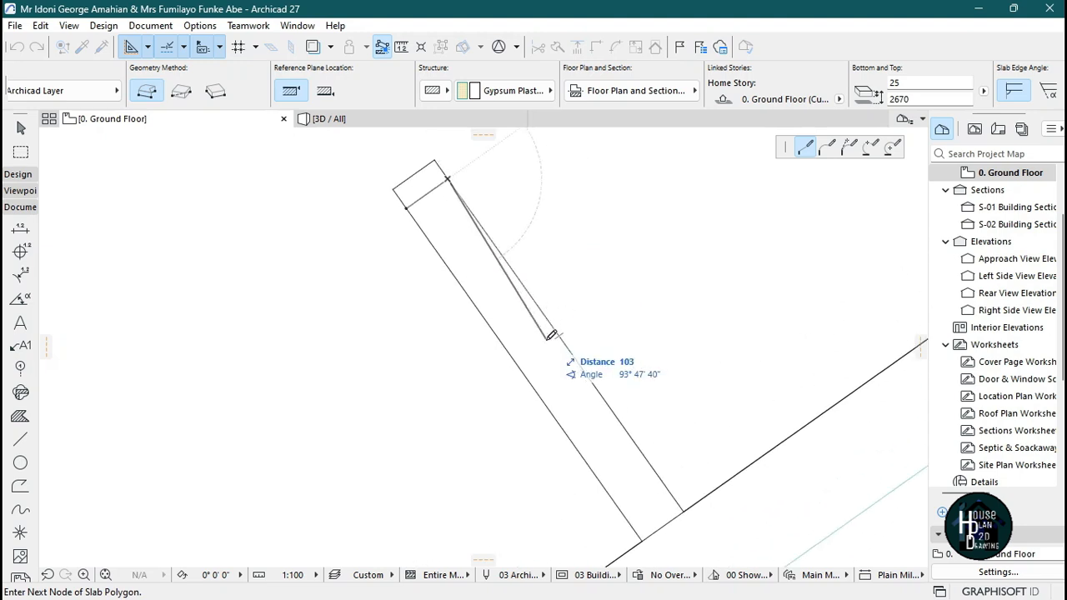
key("Escape")
Draw a polygon slab inside the upper beam strip, inset slightly from its edges.
scroll(421, 211, "up", 3)
left_click(395, 236)
left_click(452, 208)
scroll(453, 206, "down", 6)
scroll(553, 366, "up", 4)
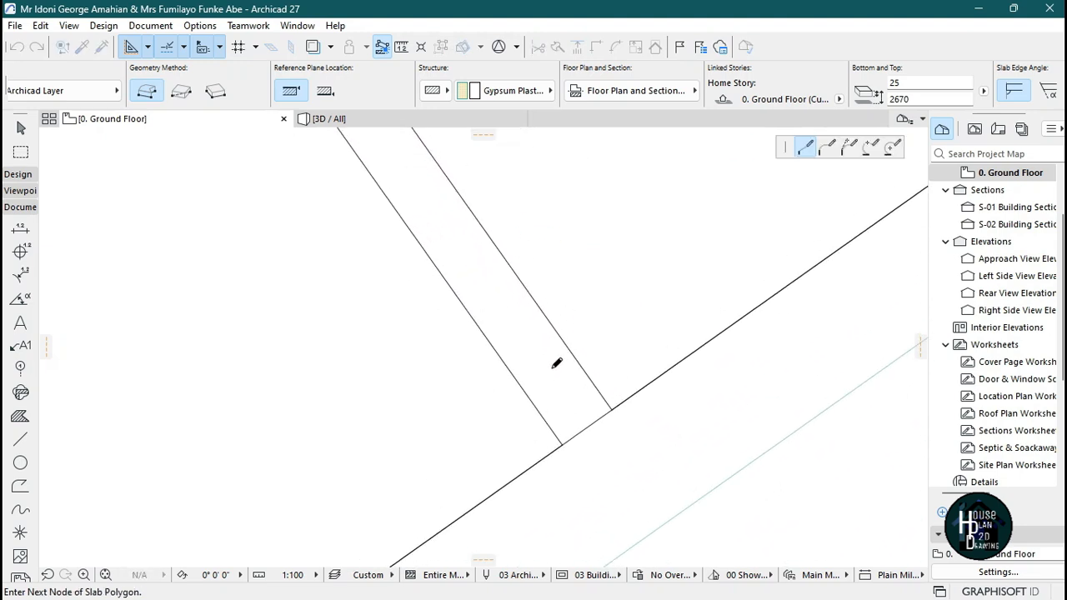
scroll(556, 363, "up", 2)
left_click(617, 409)
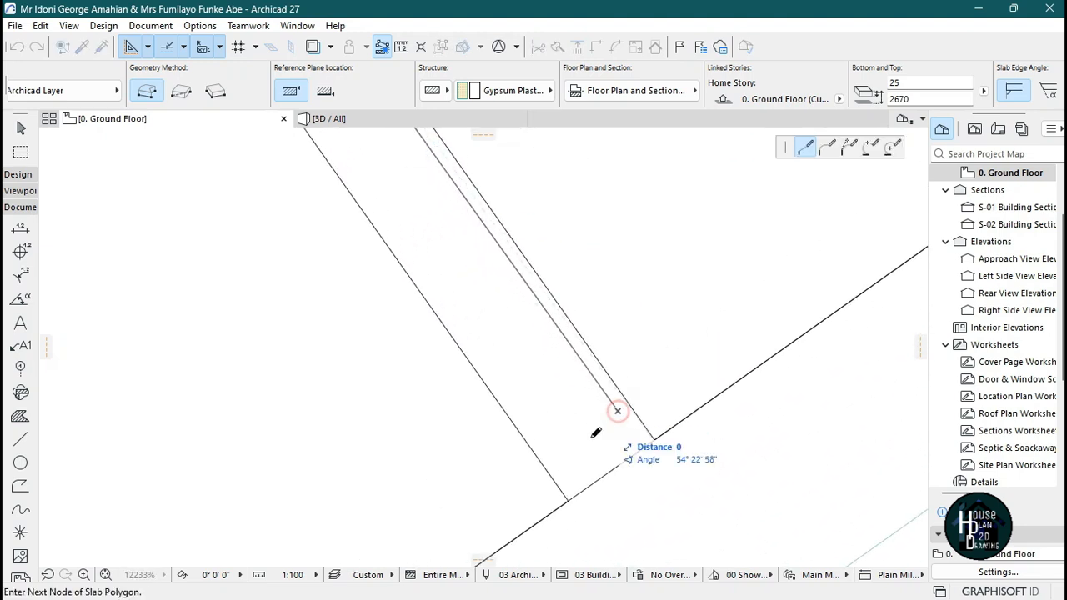
left_click(550, 458)
scroll(550, 458, "down", 4)
scroll(424, 256, "up", 4)
scroll(415, 306, "up", 2)
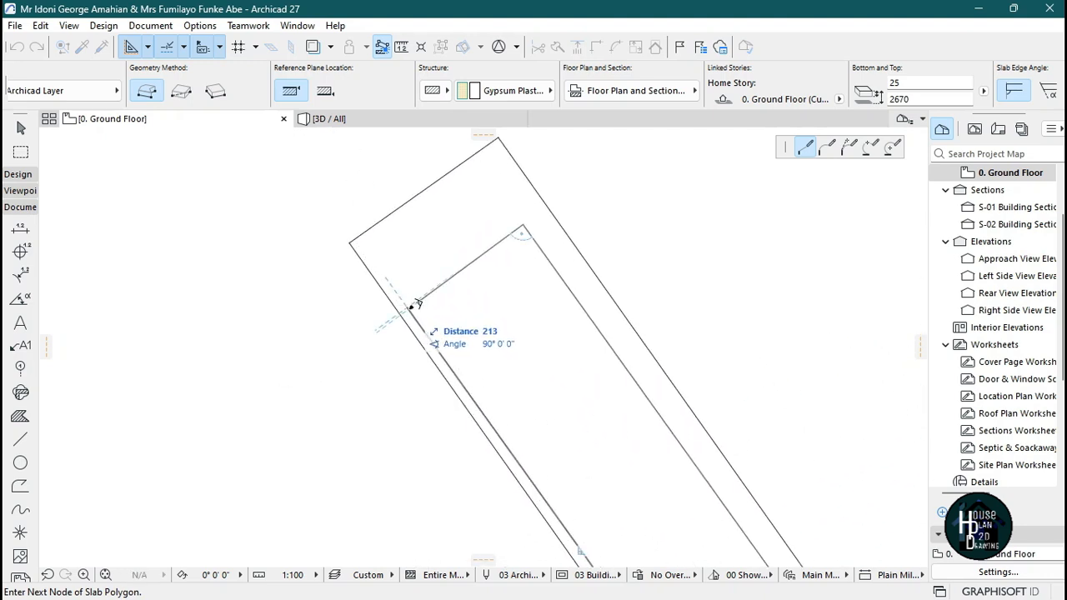
left_click(409, 308)
scroll(424, 249, "down", 5)
scroll(430, 256, "up", 6)
double_click(389, 222)
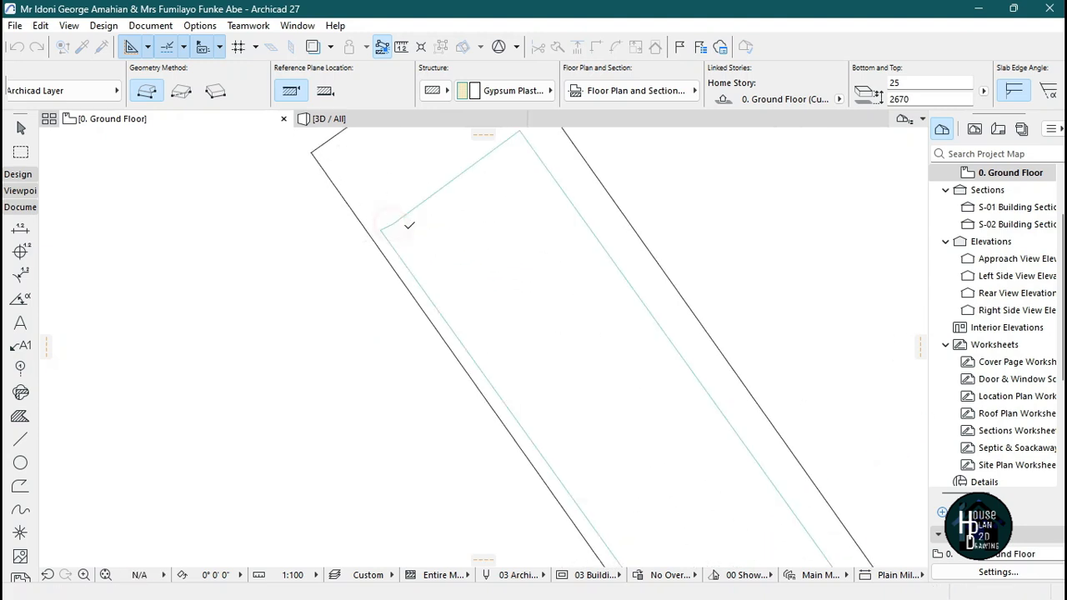
key("Escape")
scroll(489, 258, "down", 8)
scroll(533, 330, "up", 7)
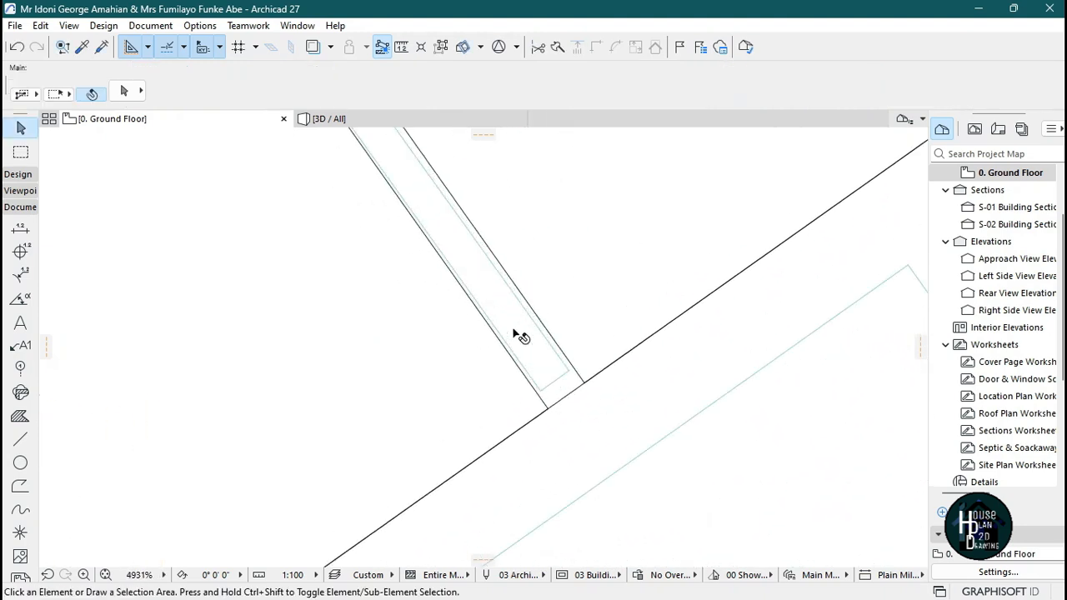
Drag a copy of the strip slab into the right beam strip.
left_click(524, 367)
key("ctrl+shift+d")
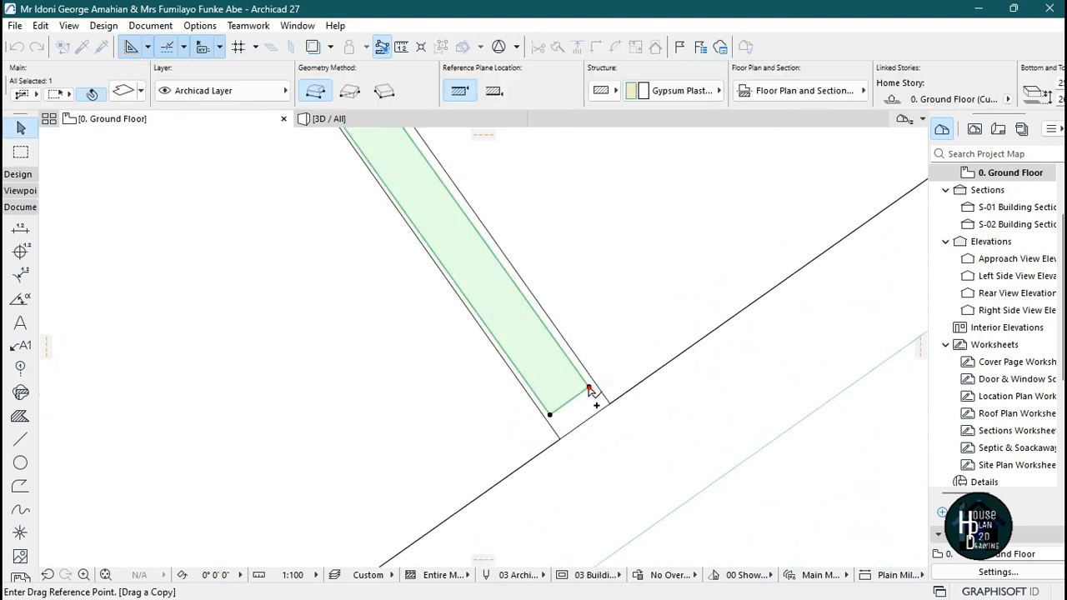
left_click(589, 391)
scroll(508, 309, "down", 6)
scroll(605, 458, "up", 6)
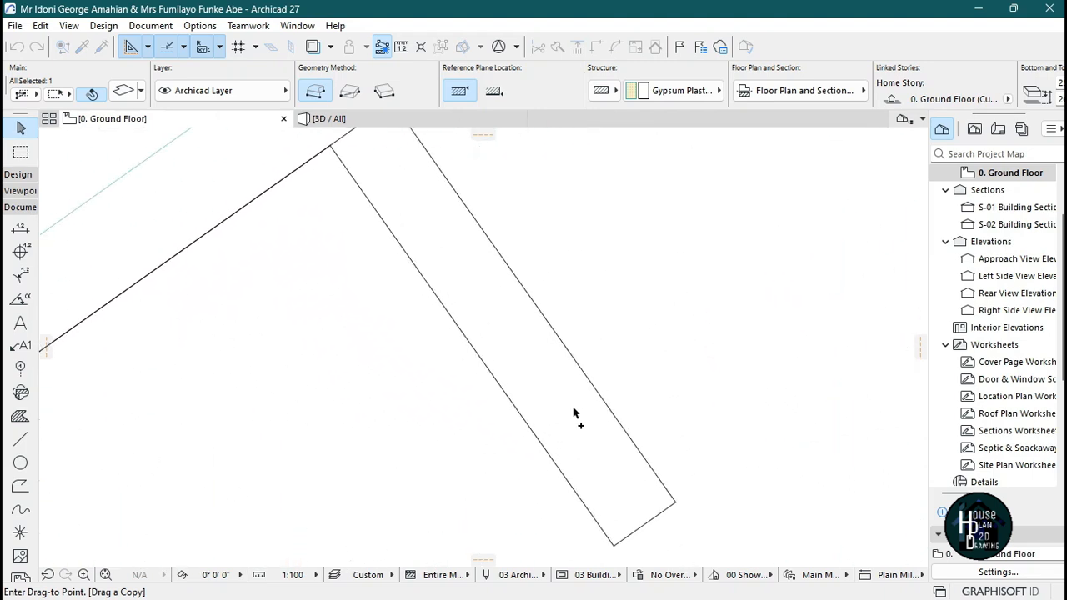
left_click(661, 505)
Drag another copy of the strip slab near the lower-left beam and rotate it parallel to that strip.
key("ctrl+shift+d")
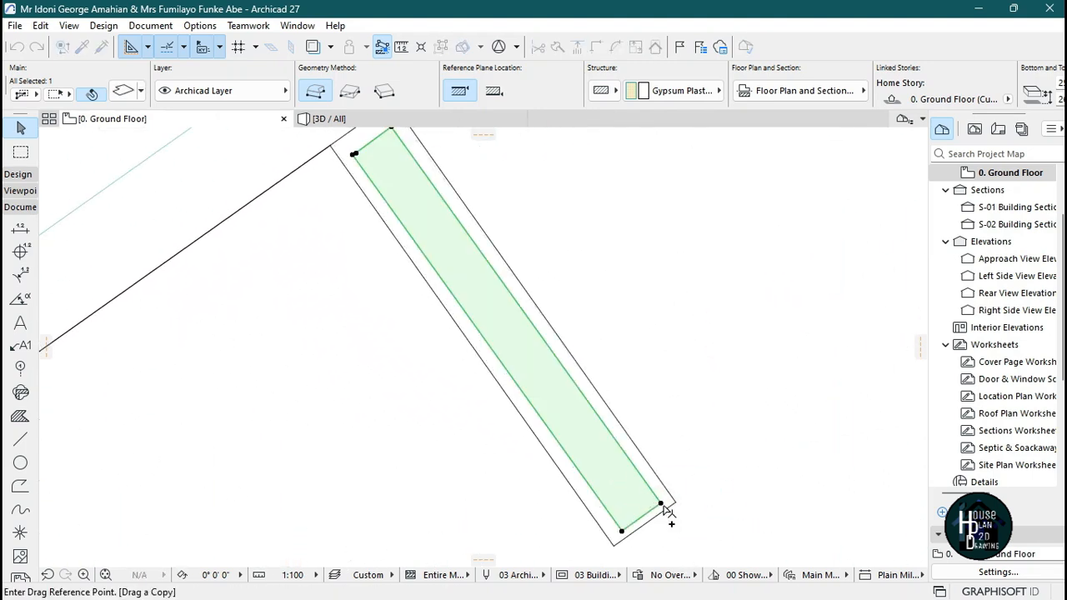
left_click(661, 506)
scroll(467, 489, "down", 4)
scroll(395, 469, "up", 2)
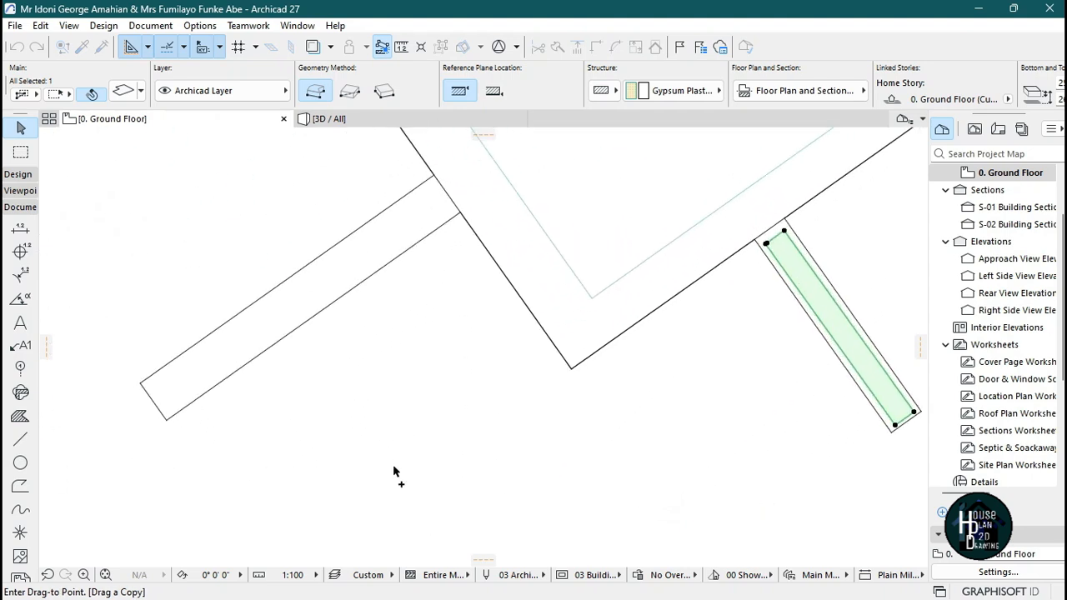
left_click(381, 448)
key("ctrl+e")
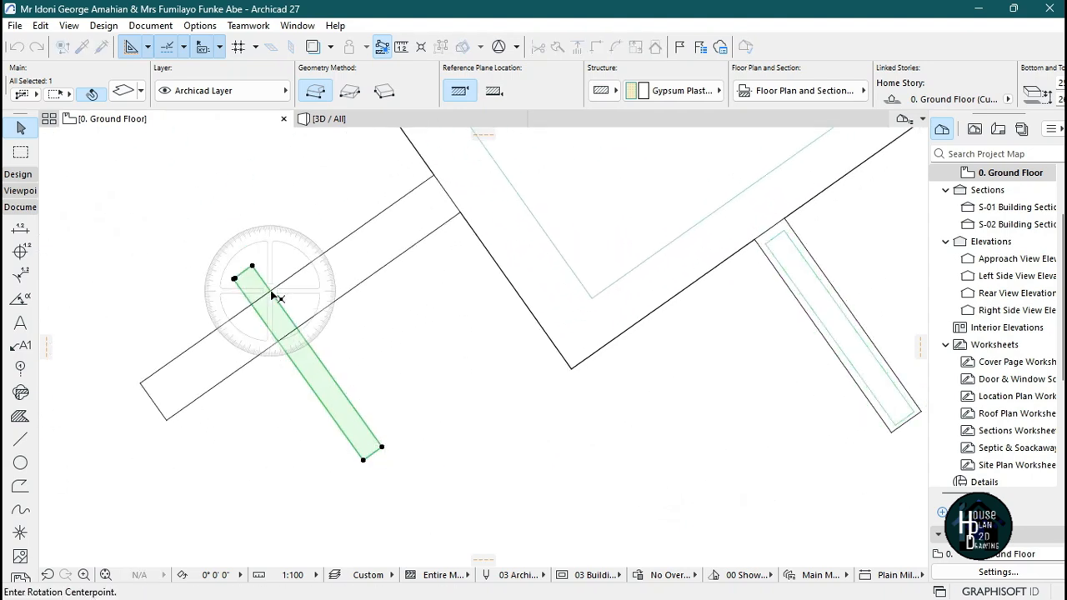
left_click(268, 290)
left_click(251, 266)
left_click(304, 313)
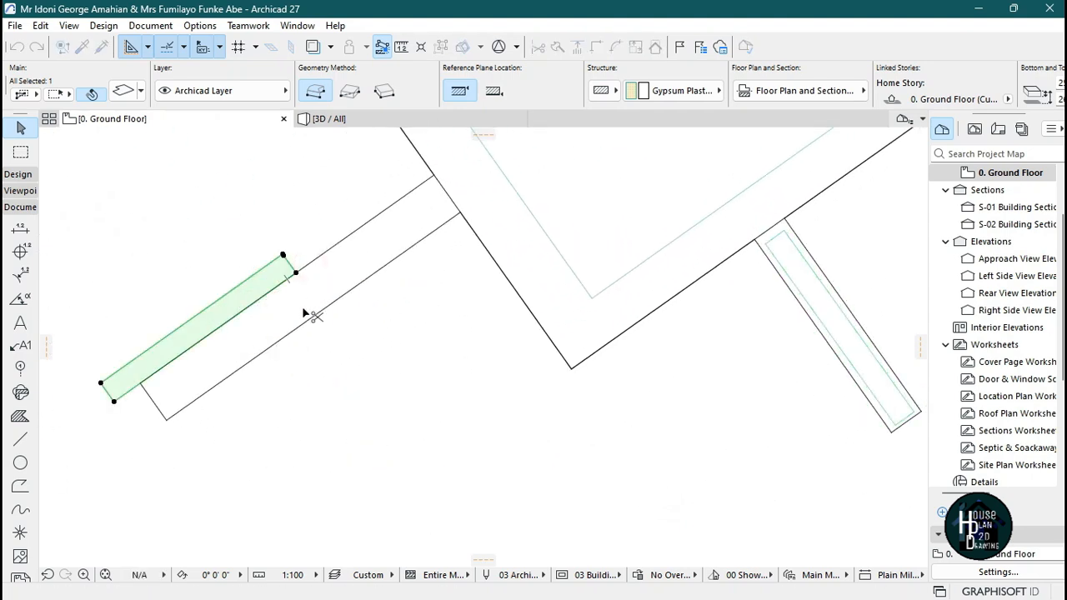
Move the rotated copy so it sits centred inside the lower-left beam strip.
key("ctrl+d")
left_click(243, 290)
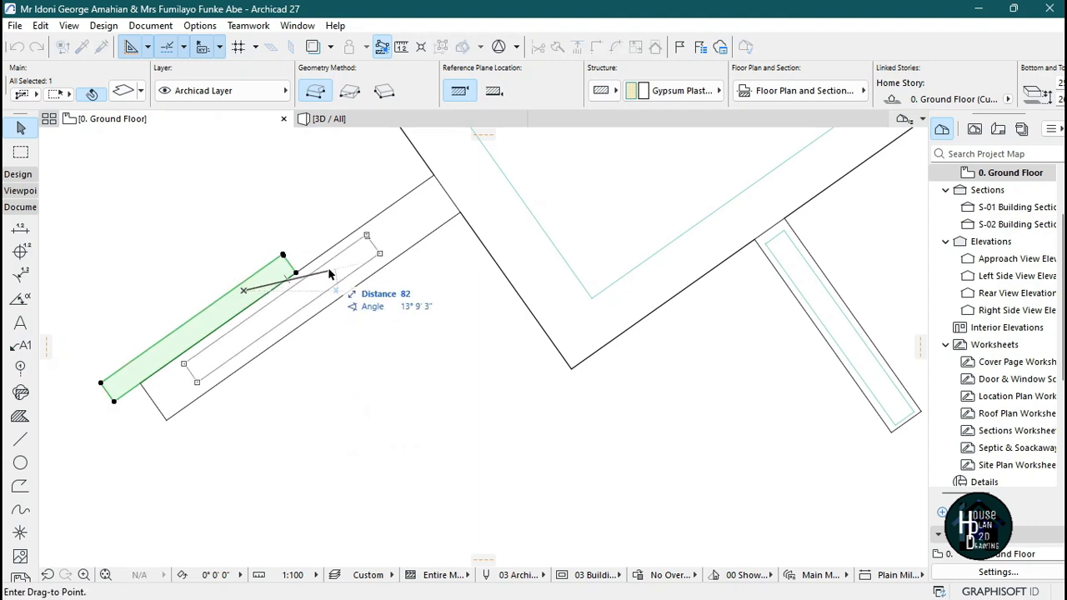
left_click(339, 269)
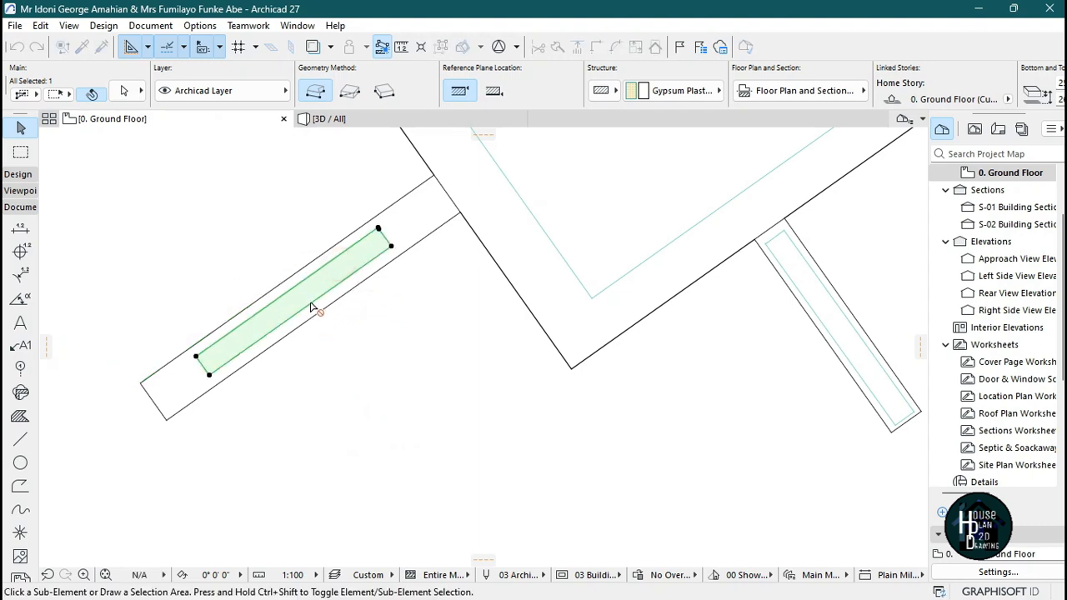
Drag a copy of the strip slab along its line into the upper-right beam strip.
key("ctrl+alt+d")
left_click(317, 285)
scroll(318, 301, "down", 5)
scroll(453, 326, "up", 8)
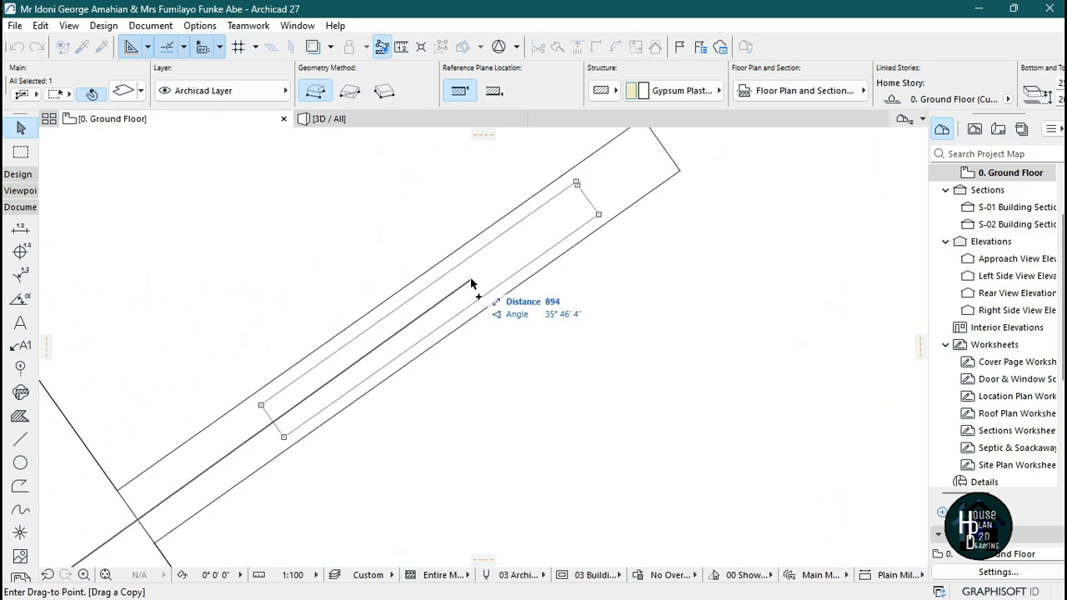
left_click(473, 284)
Check the ceiling slabs in the 3D view.
scroll(475, 253, "down", 3)
left_click(389, 119)
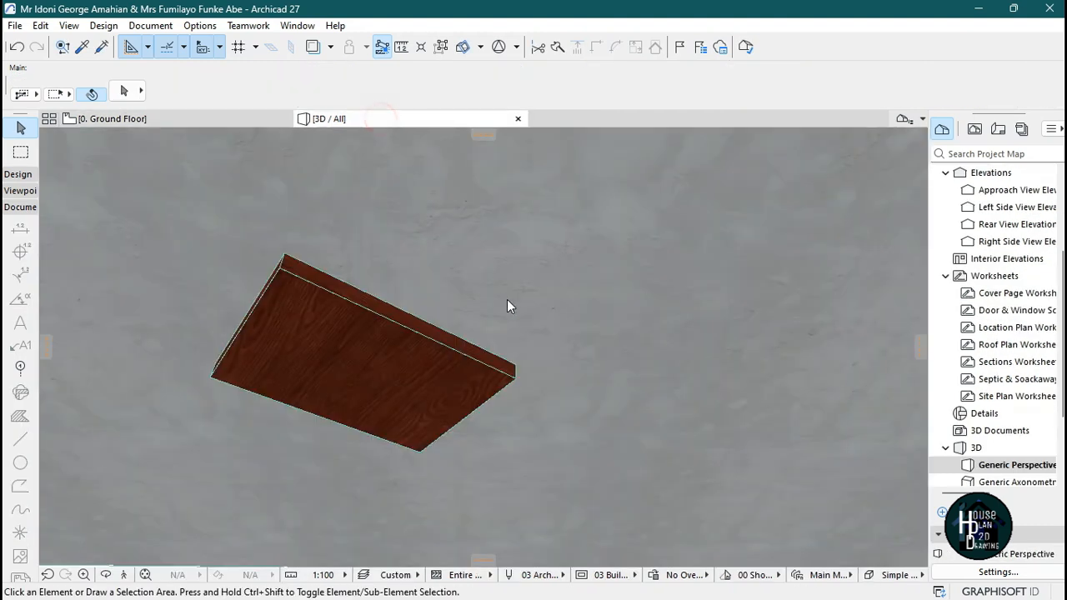
left_click(124, 574)
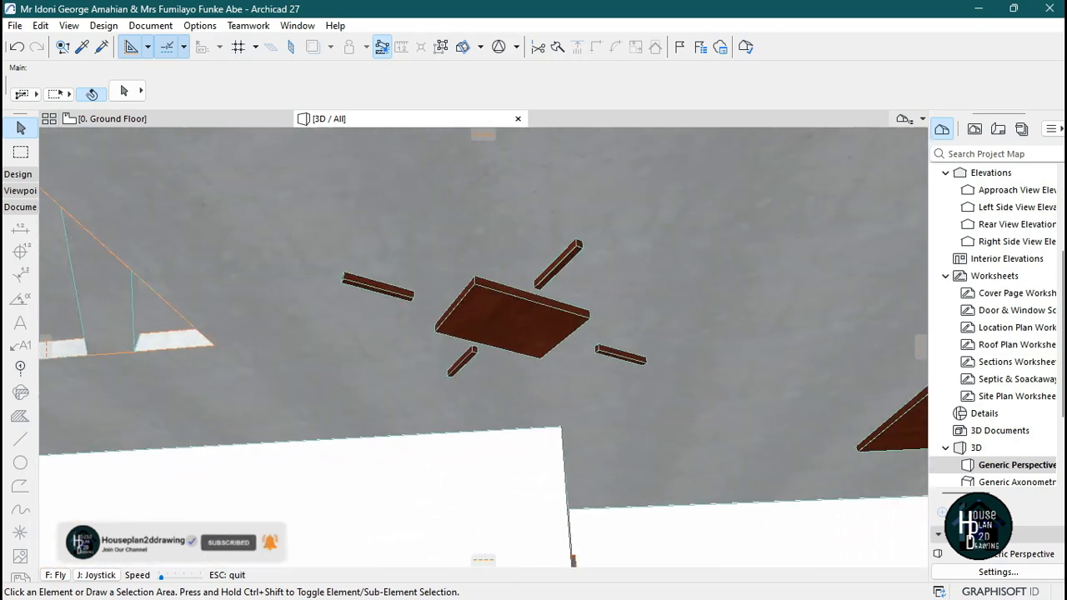
key("Escape")
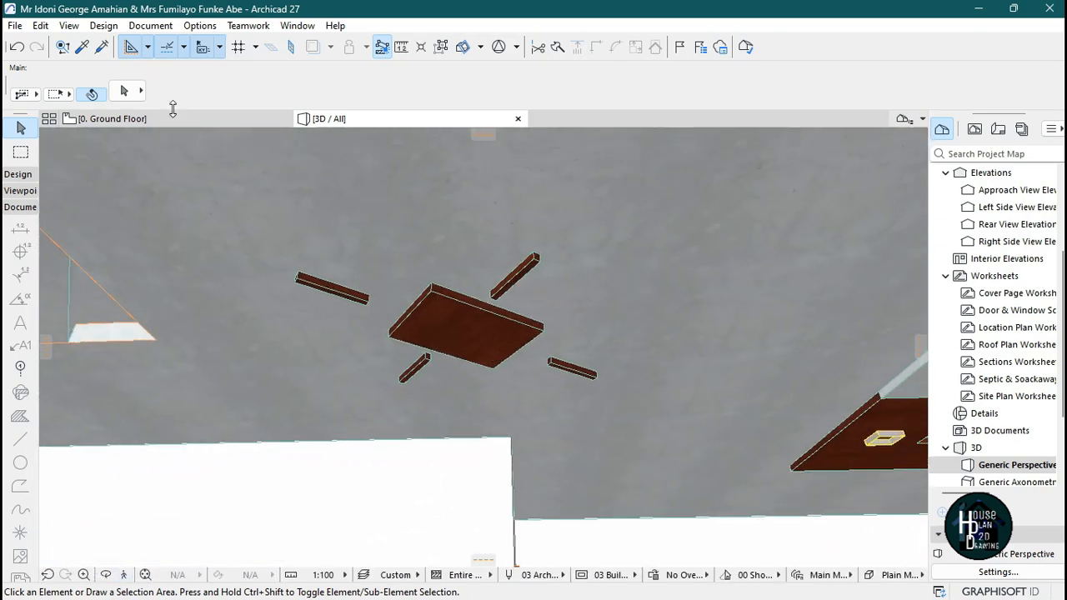
Stretch the upper-right strip slab's ends so it runs nearly the full length of its beam strip.
left_click(171, 118)
scroll(472, 236, "down", 7)
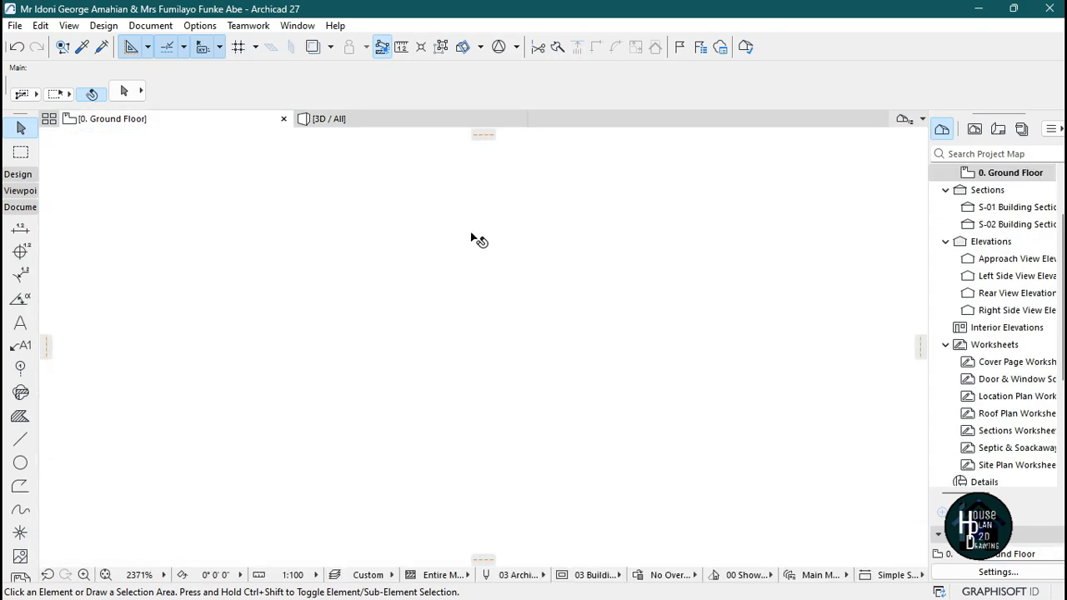
scroll(515, 233, "up", 4)
scroll(524, 236, "up", 2)
left_click(466, 305)
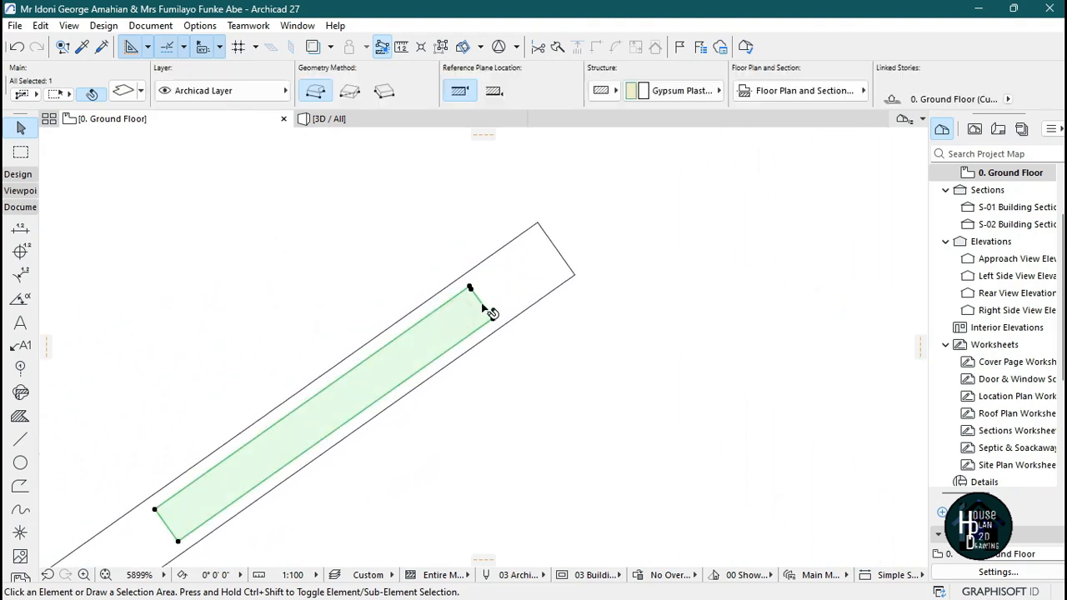
left_click(472, 291)
left_click(525, 273)
scroll(535, 203, "down", 4)
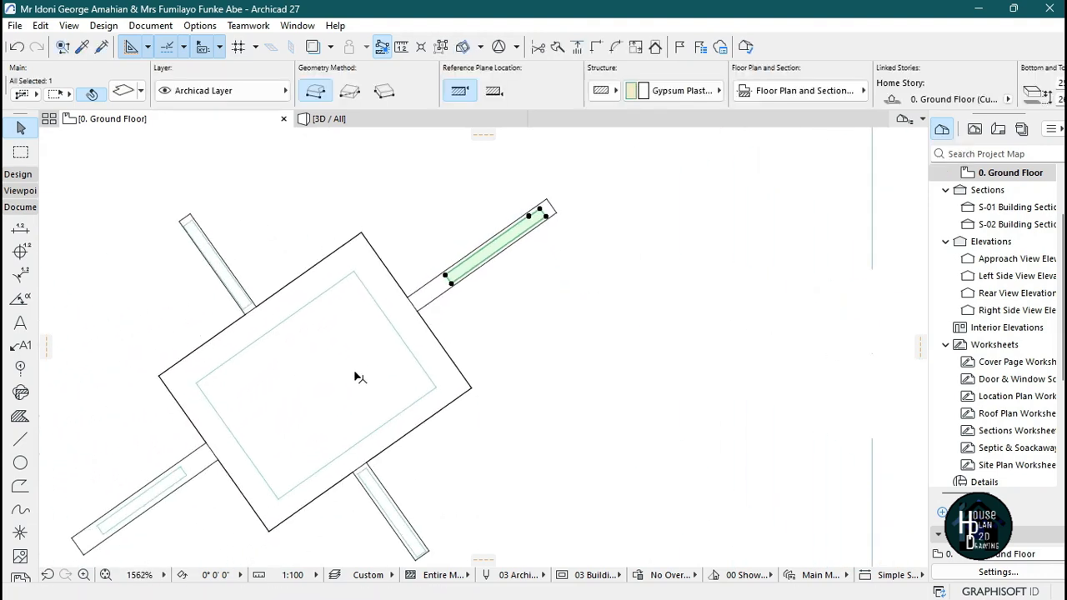
scroll(375, 360, "up", 4)
left_click(564, 180)
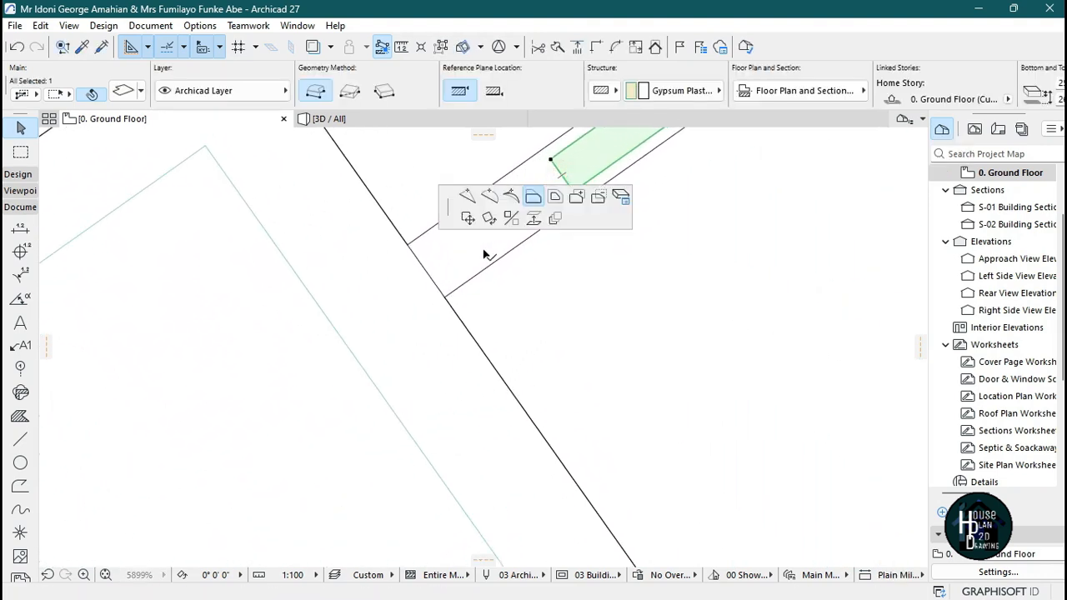
left_click(483, 249)
scroll(477, 213, "down", 5)
scroll(450, 325, "up", 4)
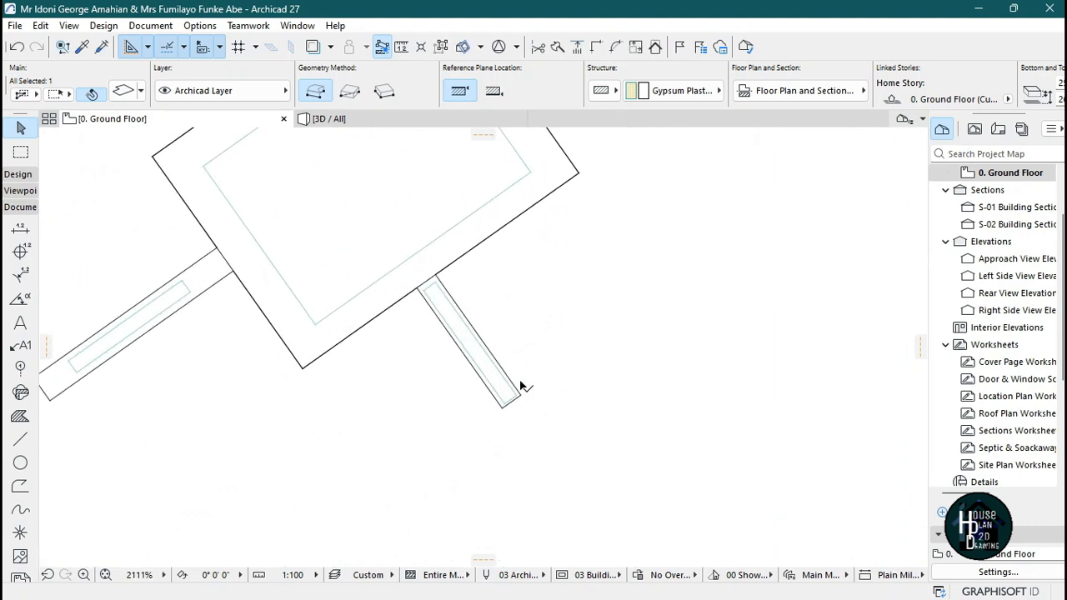
scroll(535, 371, "down", 2)
scroll(387, 304, "up", 4)
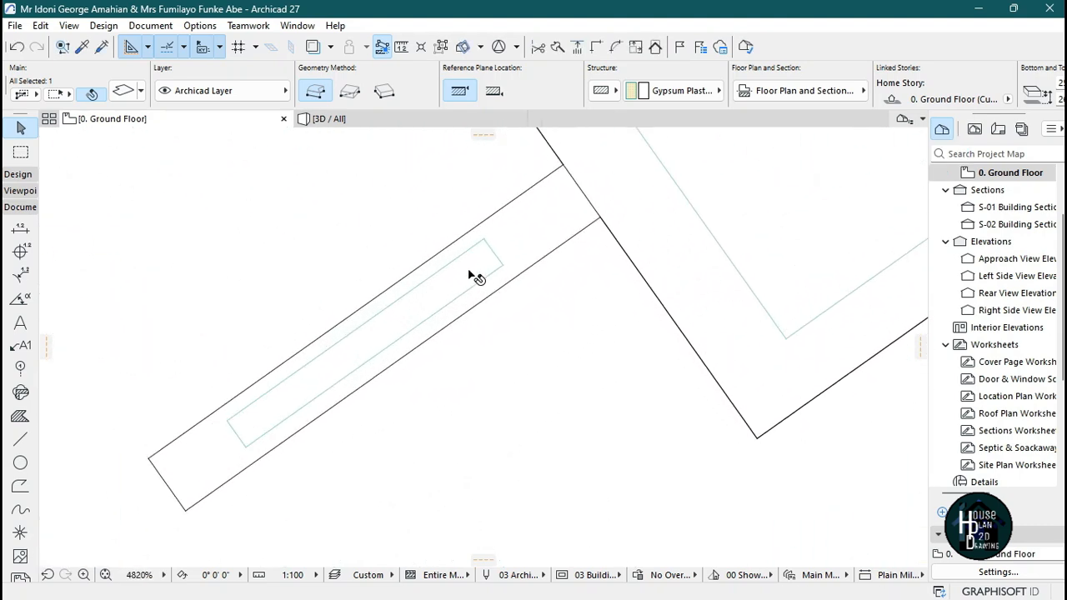
Stretch both ends of the lower-left strip slab so it nearly fills its beam strip.
left_click(499, 247)
left_click(570, 193)
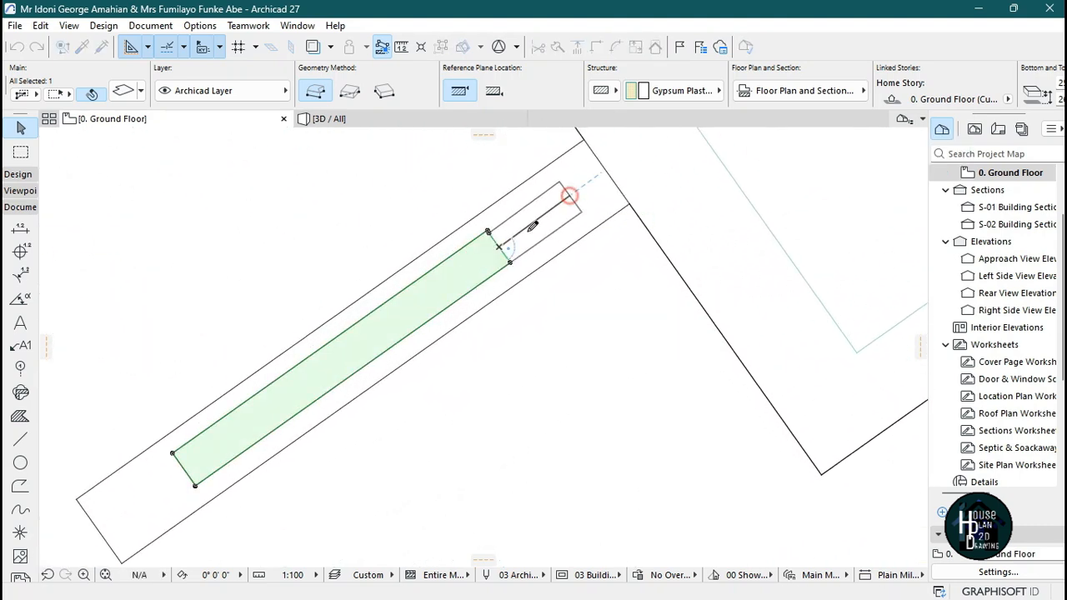
left_click(189, 474)
left_click(137, 510)
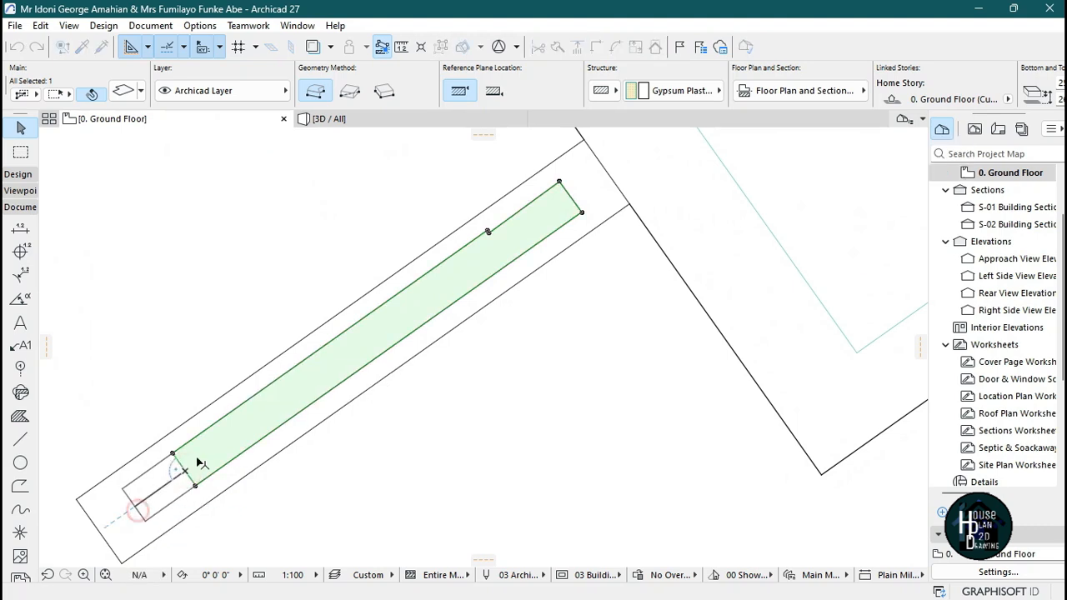
scroll(269, 409, "down", 4)
key("Escape")
Move the whole ceiling design, central slab with its four strips, into the room's ceiling outline.
scroll(435, 329, "down", 3)
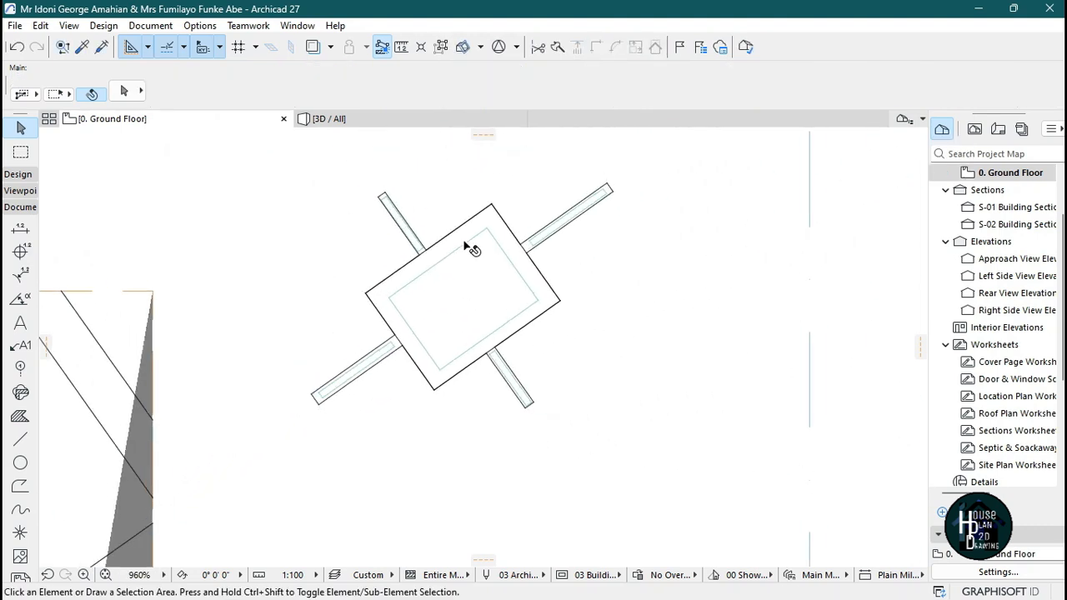
scroll(476, 204, "up", 3)
scroll(506, 262, "down", 1)
scroll(500, 265, "down", 2)
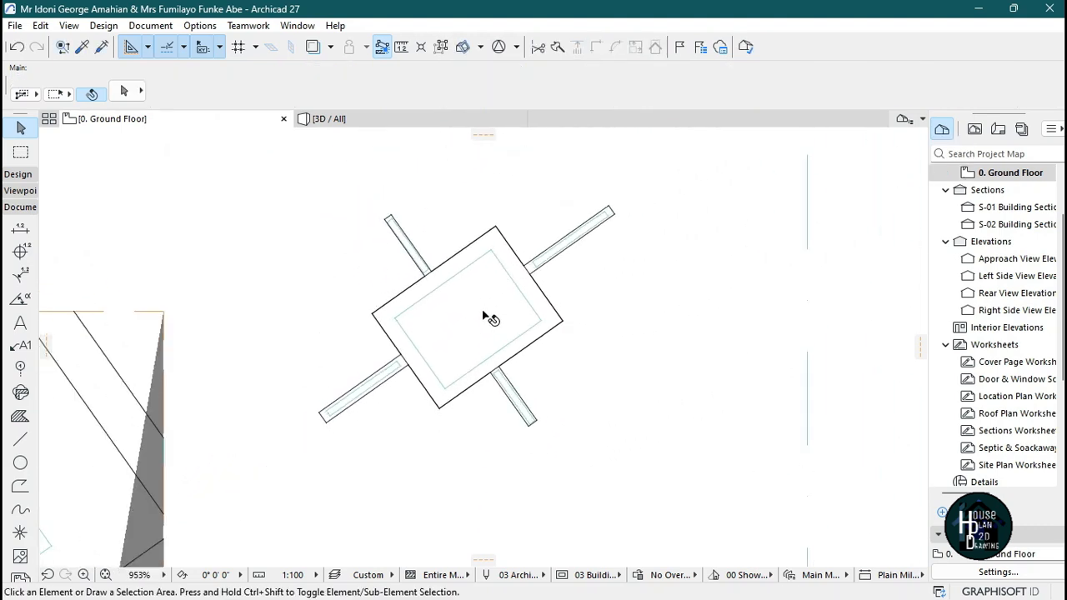
scroll(483, 313, "up", 2)
scroll(469, 294, "down", 2)
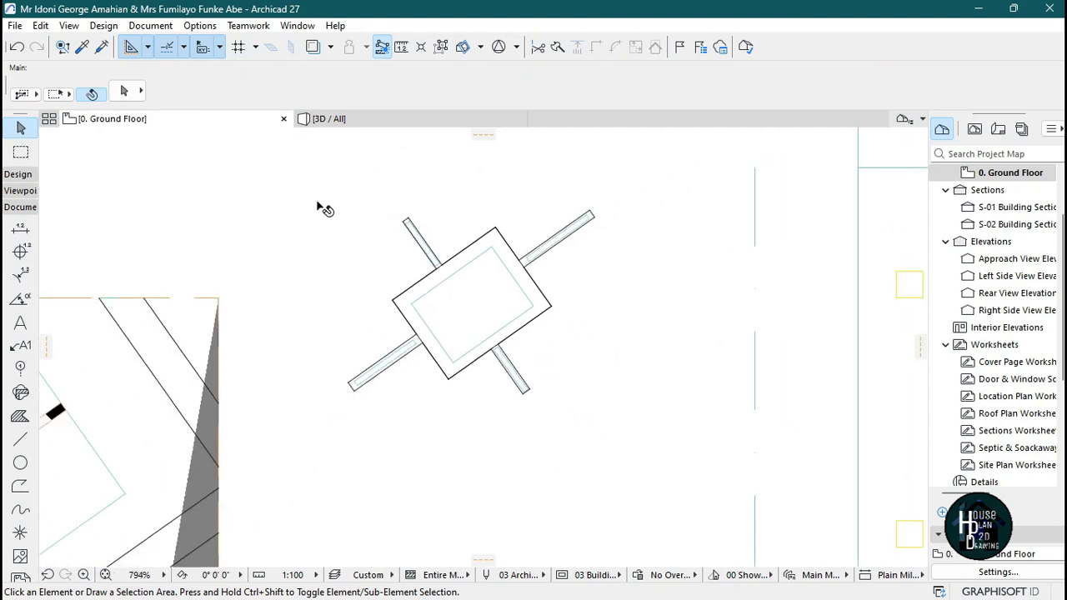
left_click(507, 322)
left_click(21, 152)
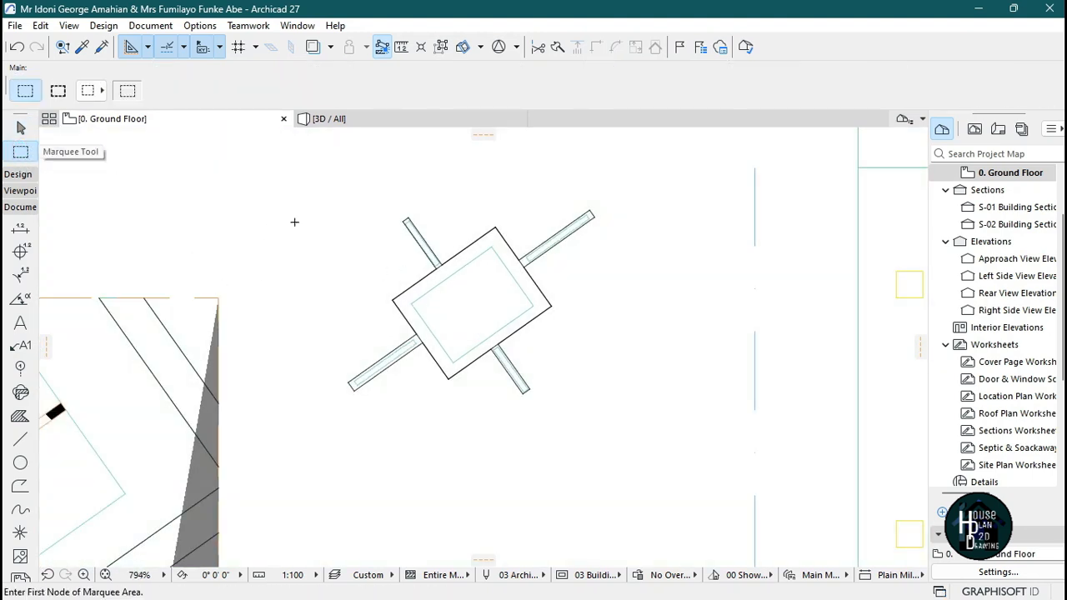
left_click(299, 184)
left_click(678, 435)
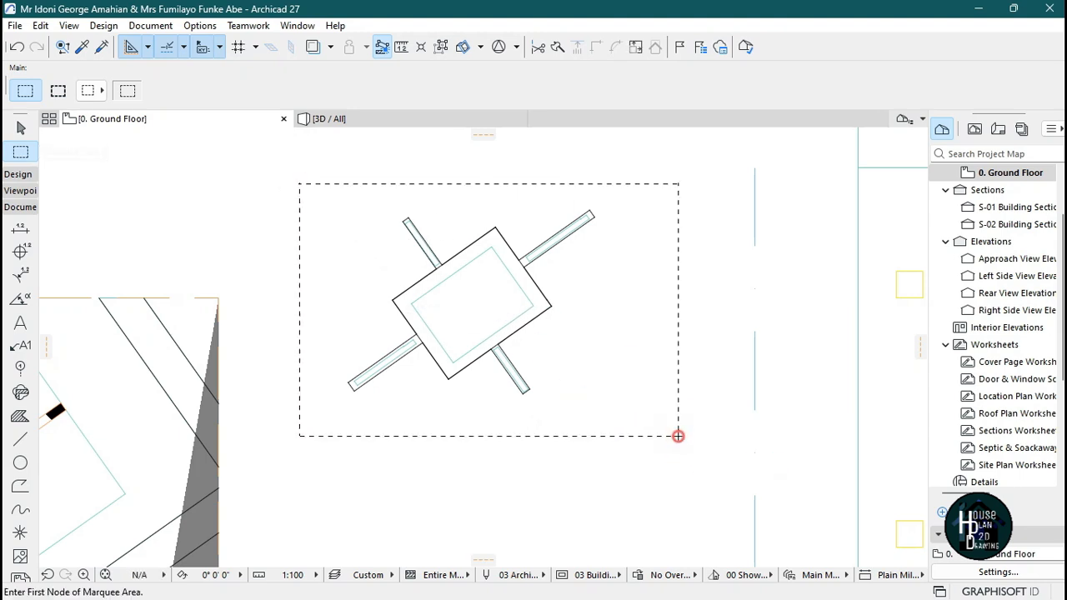
key("ctrl+a")
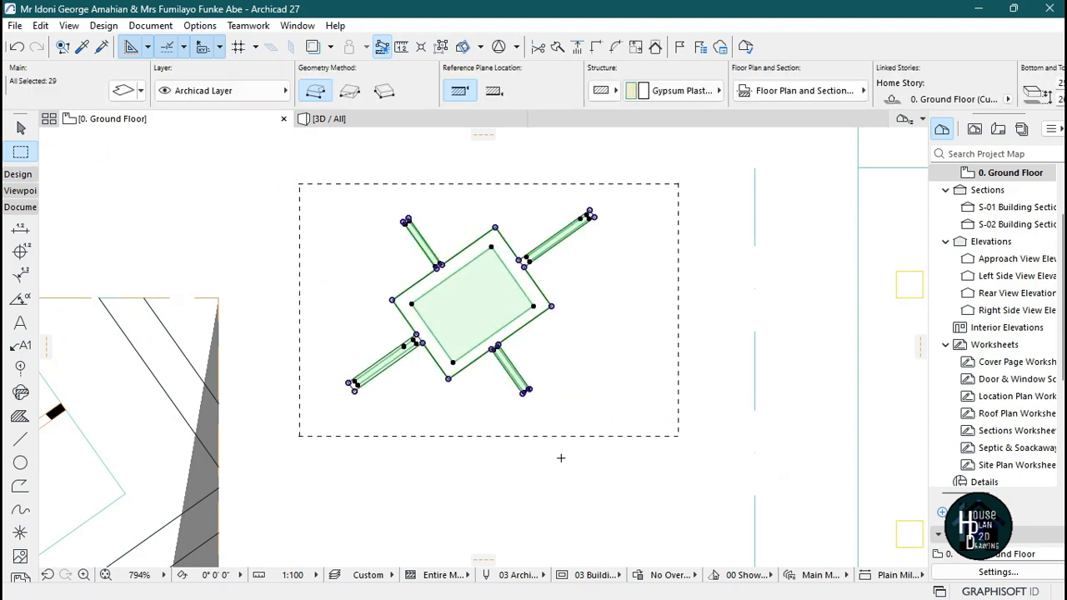
scroll(489, 270, "up", 2)
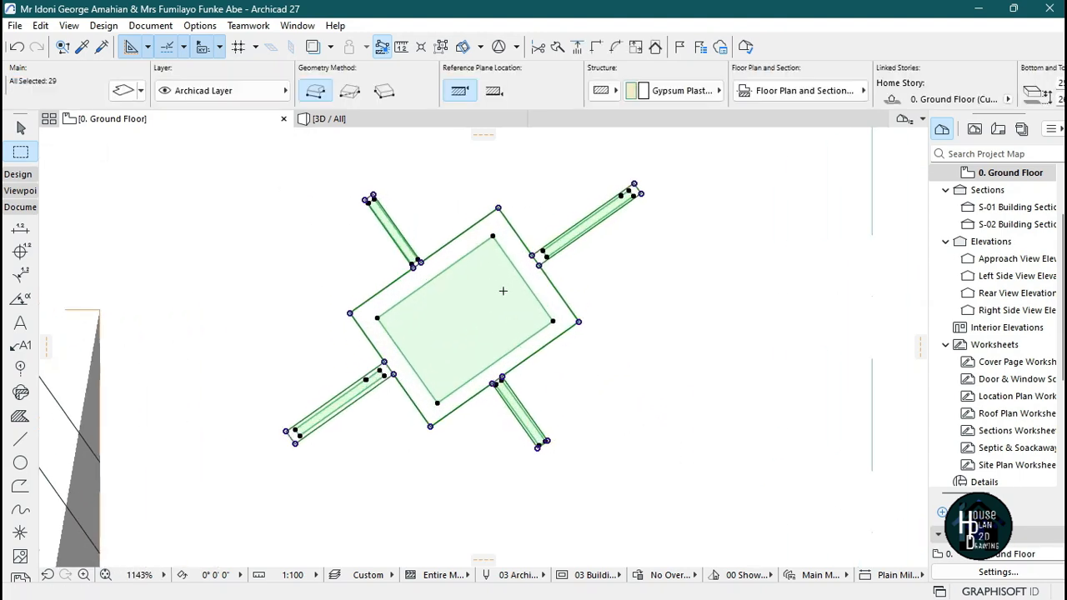
left_click(499, 210)
scroll(501, 225, "down", 5)
scroll(358, 317, "up", 5)
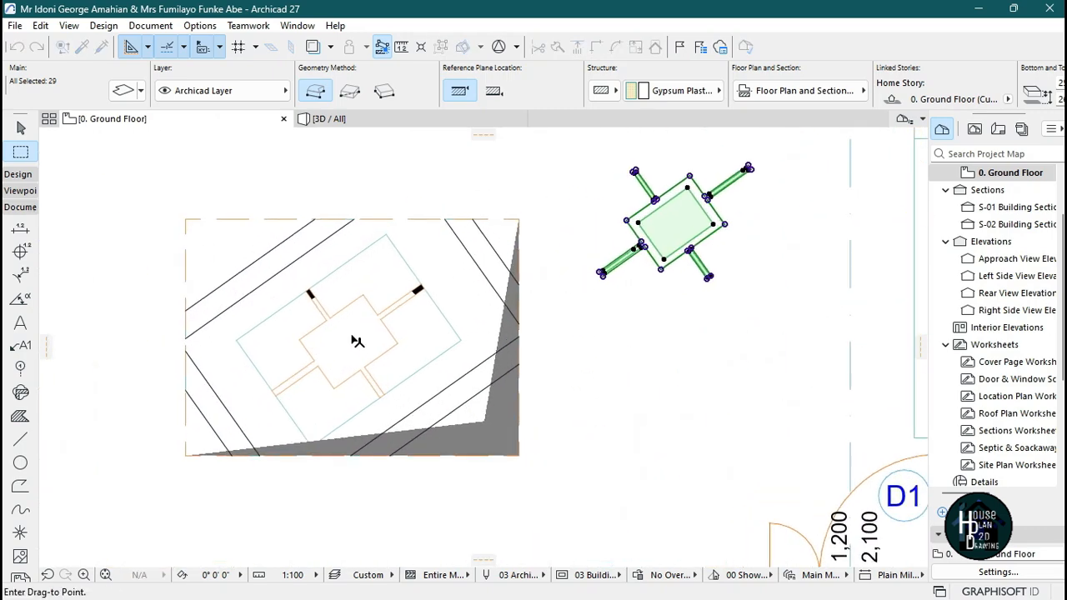
left_click(369, 271)
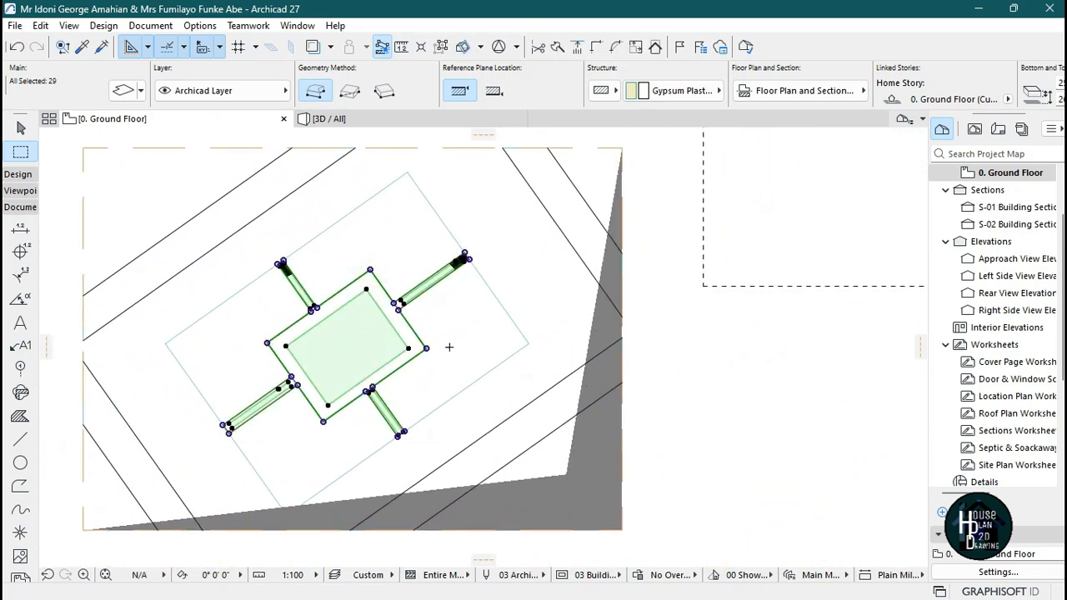
key("Escape")
key("Escape")
Inspect the ceiling in 3D and compare it with the reference ceiling photo.
scroll(436, 273, "down", 3)
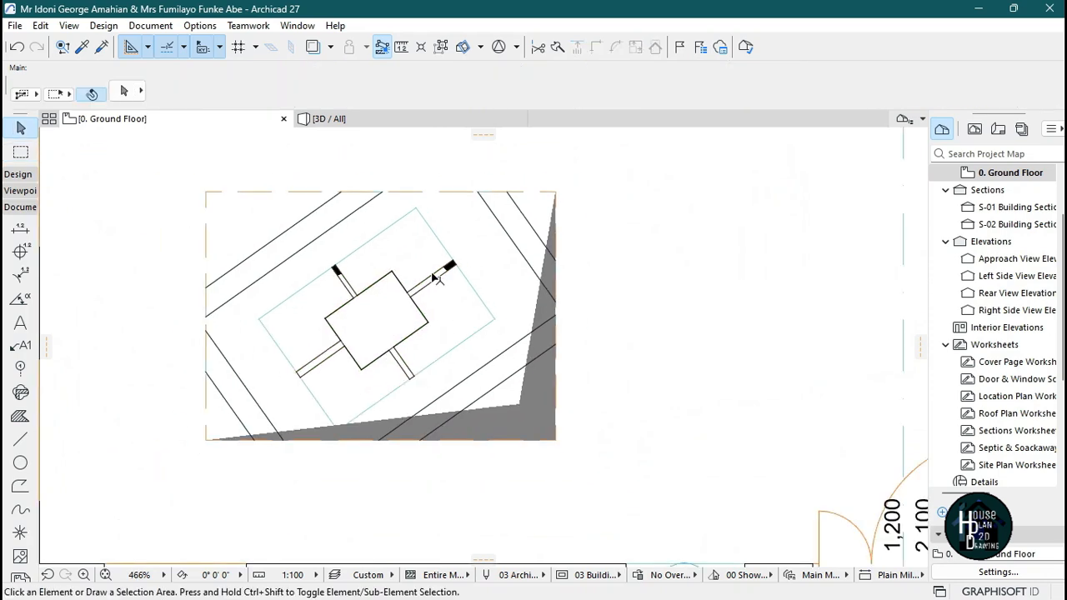
left_click(350, 122)
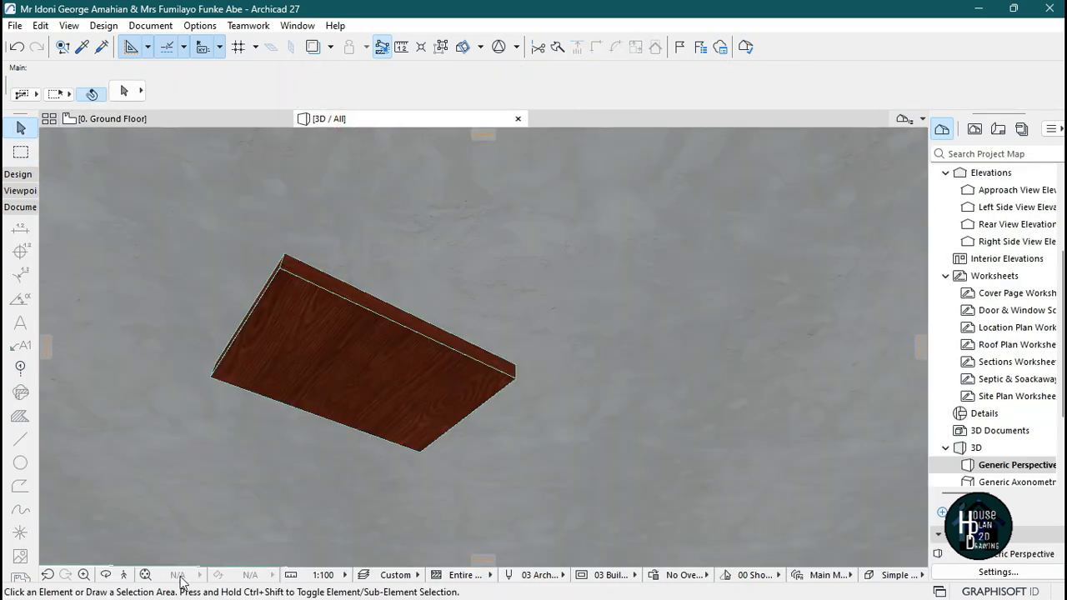
left_click(124, 576)
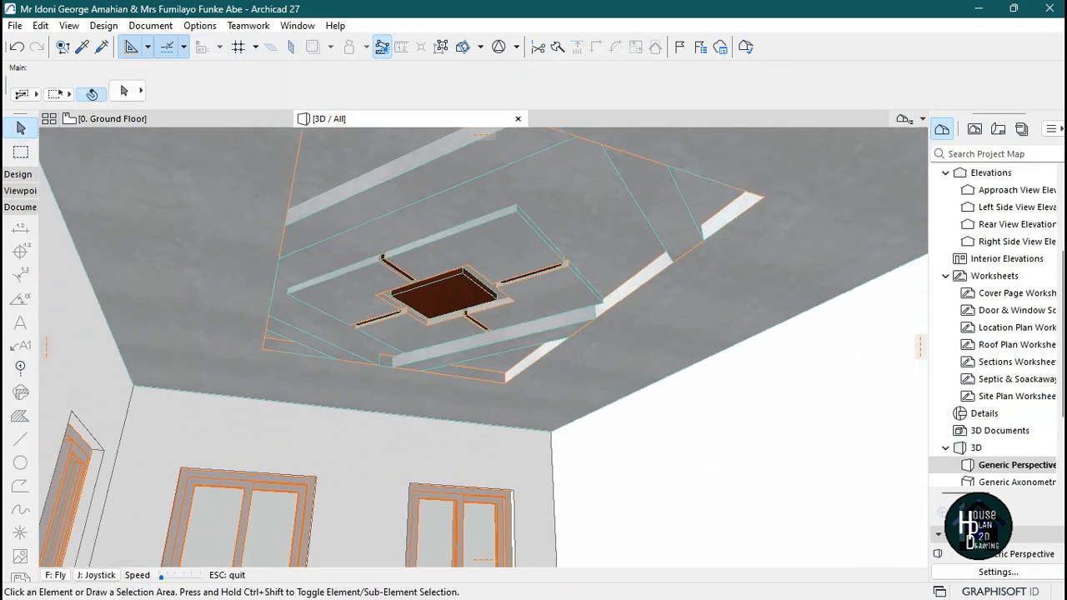
key("Down")
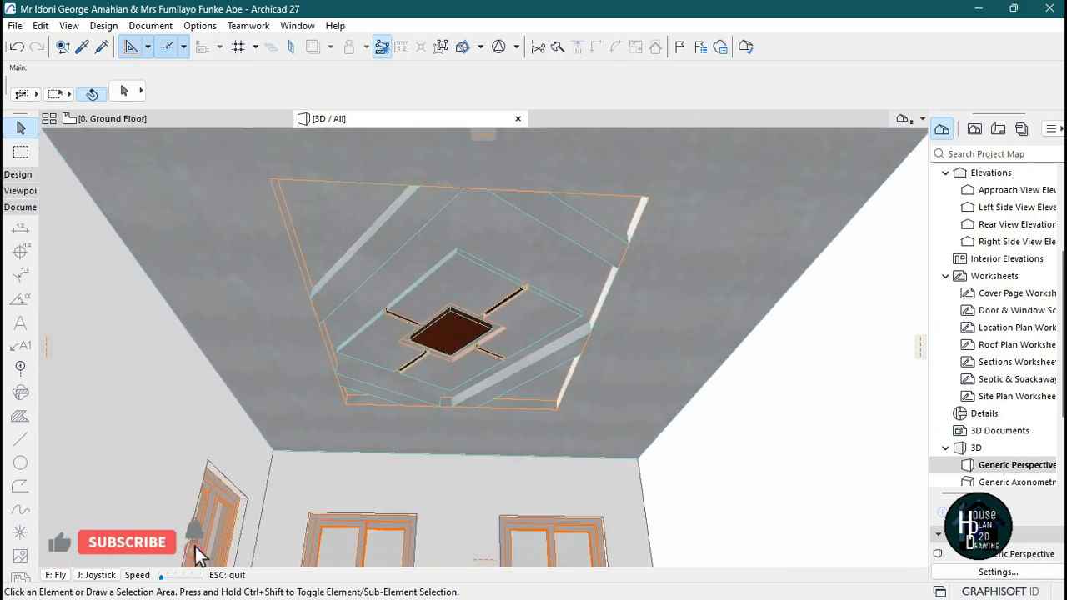
key("Down")
key("Escape")
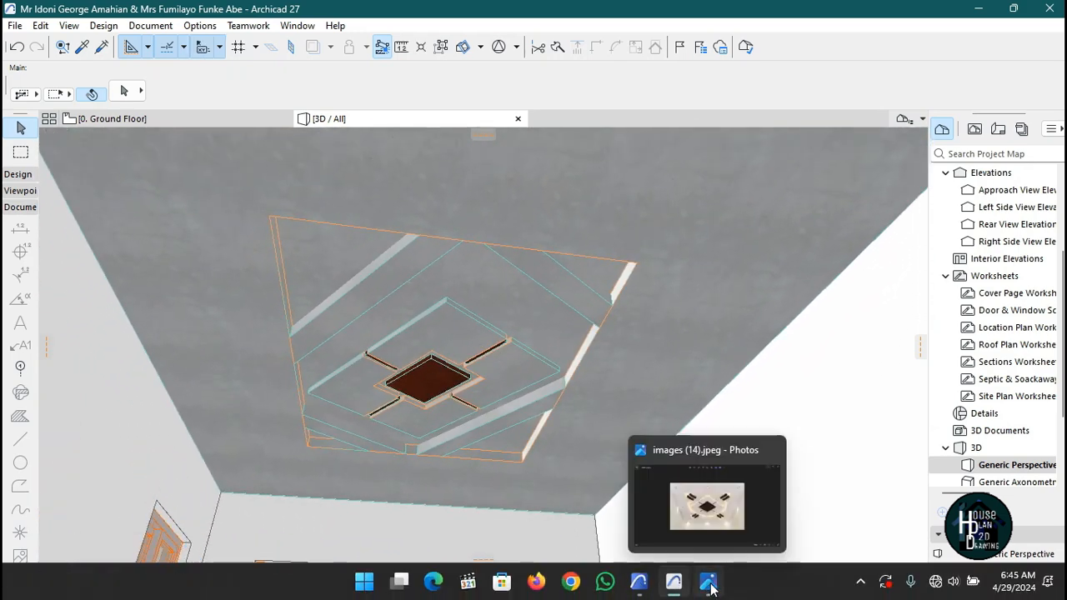
left_click(708, 583)
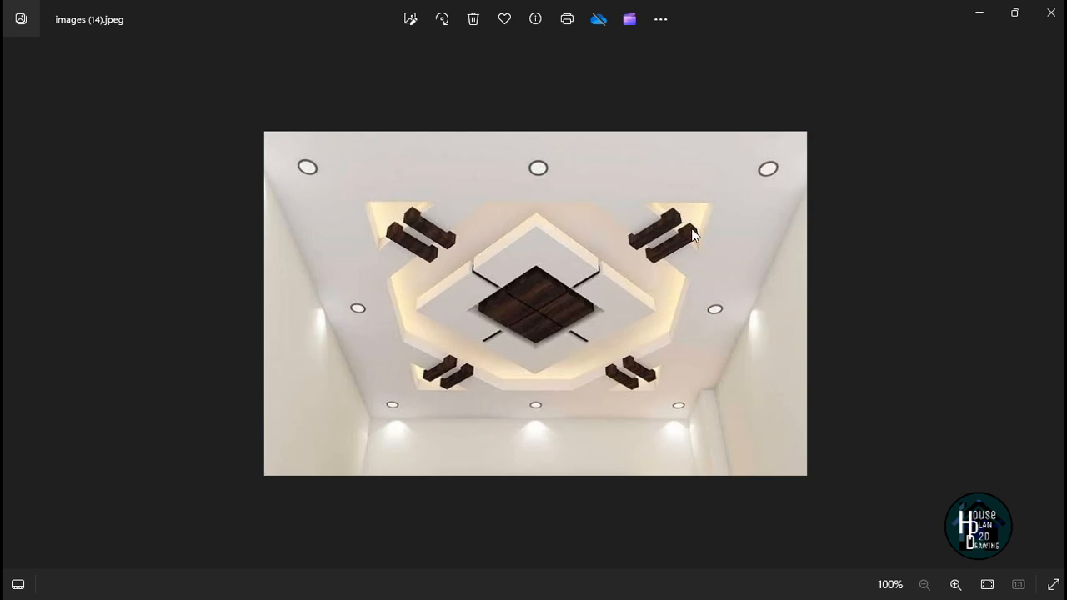
left_click(974, 13)
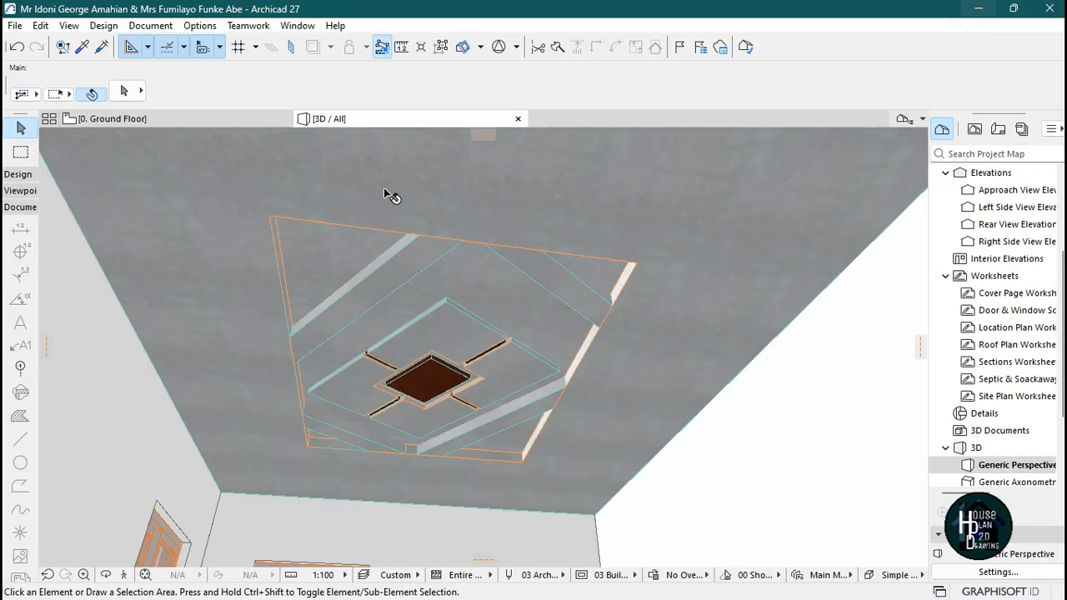
Draw a rectangular slab about 342 by 80 near the upper-right corner of the room's ceiling.
left_click(147, 121)
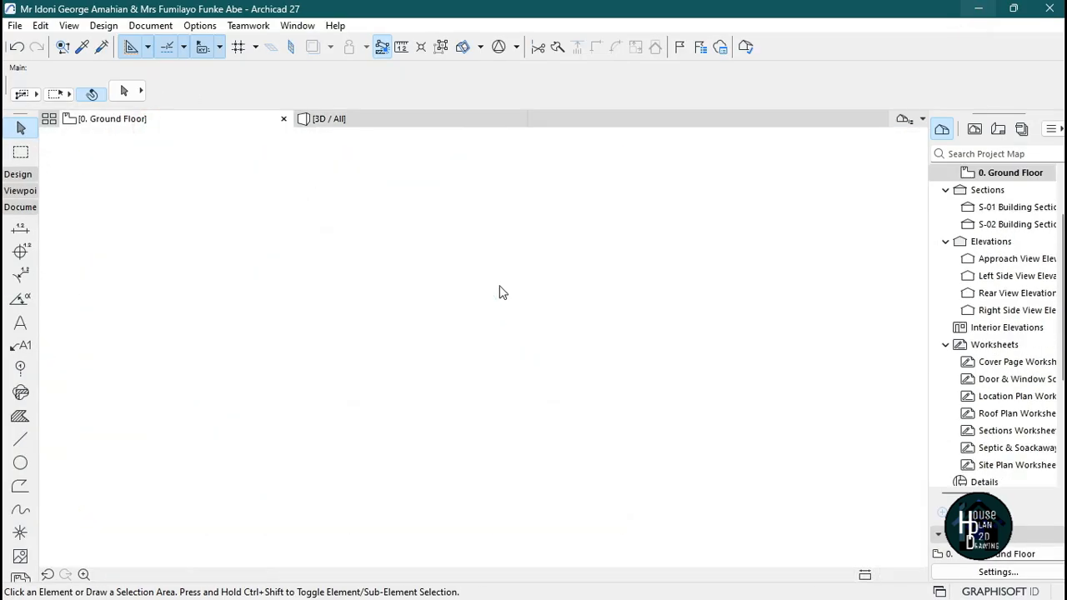
scroll(500, 358, "up", 6)
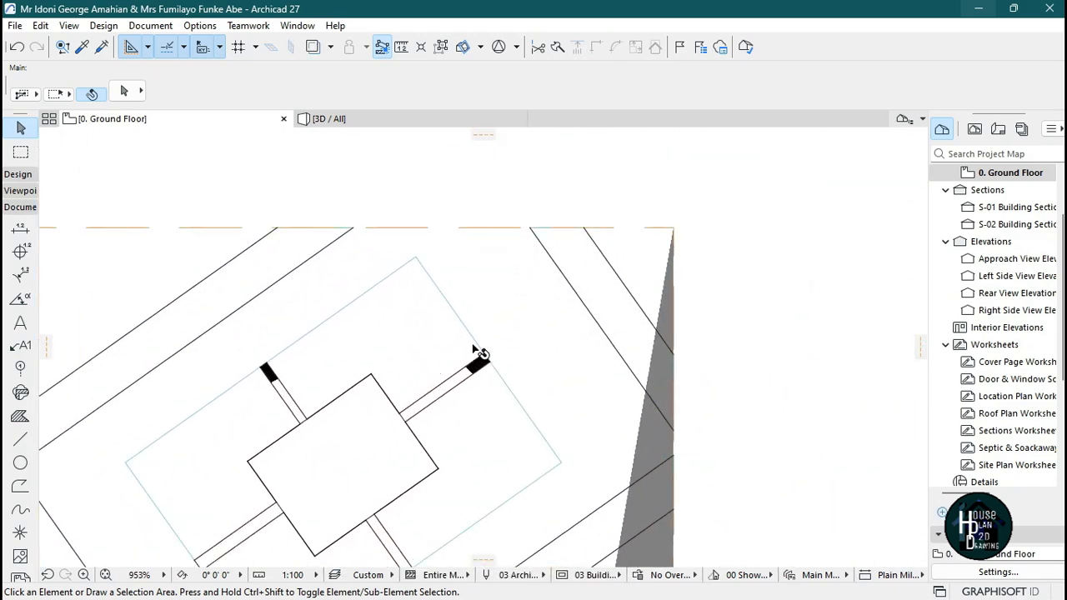
scroll(467, 308, "down", 5)
scroll(502, 309, "up", 5)
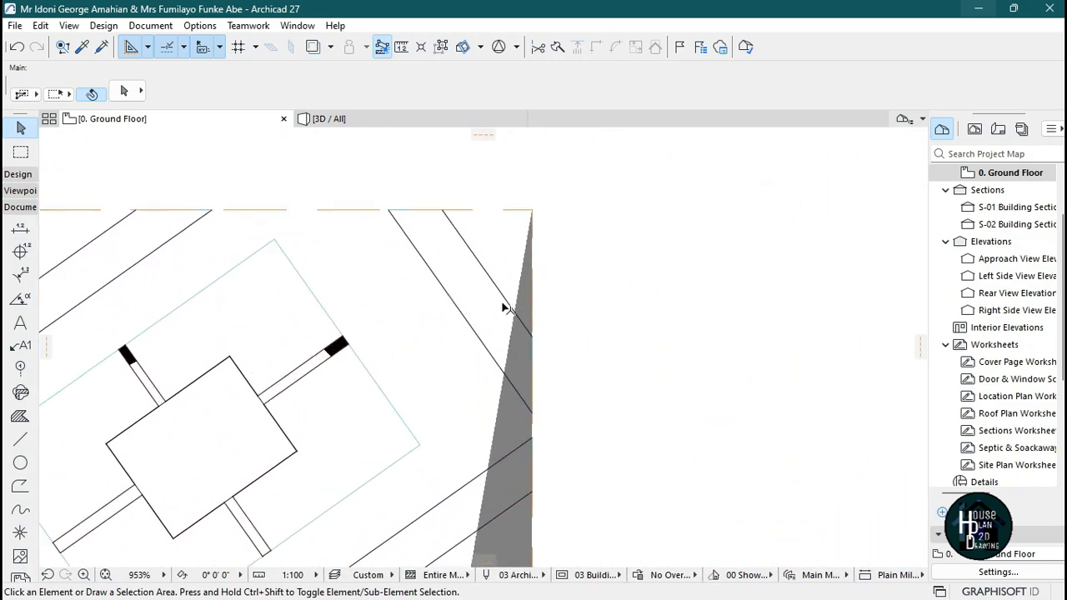
left_click(488, 320, "alt")
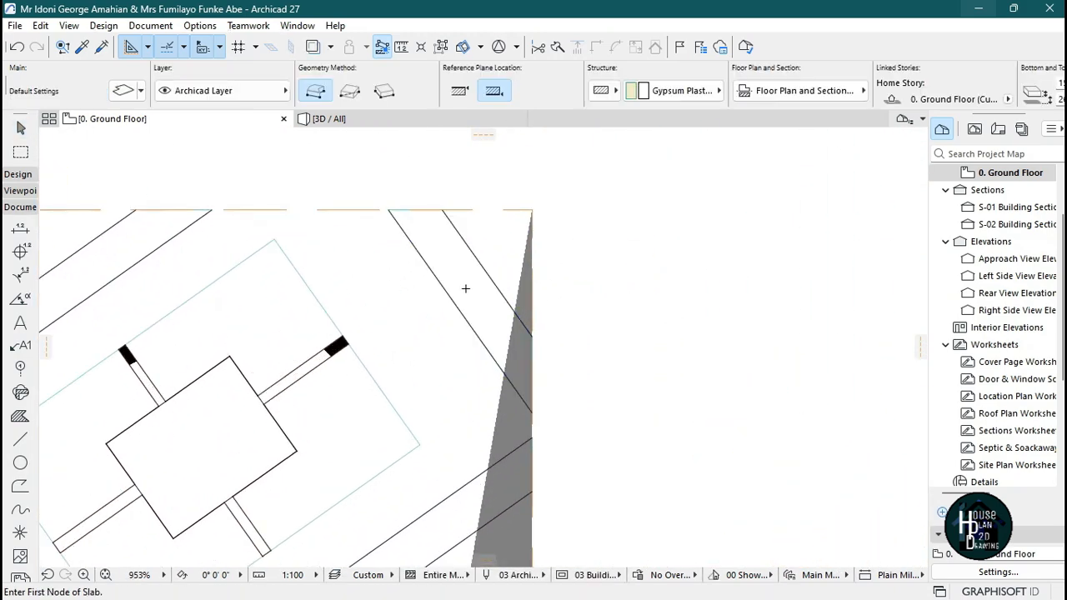
scroll(467, 288, "up", 3)
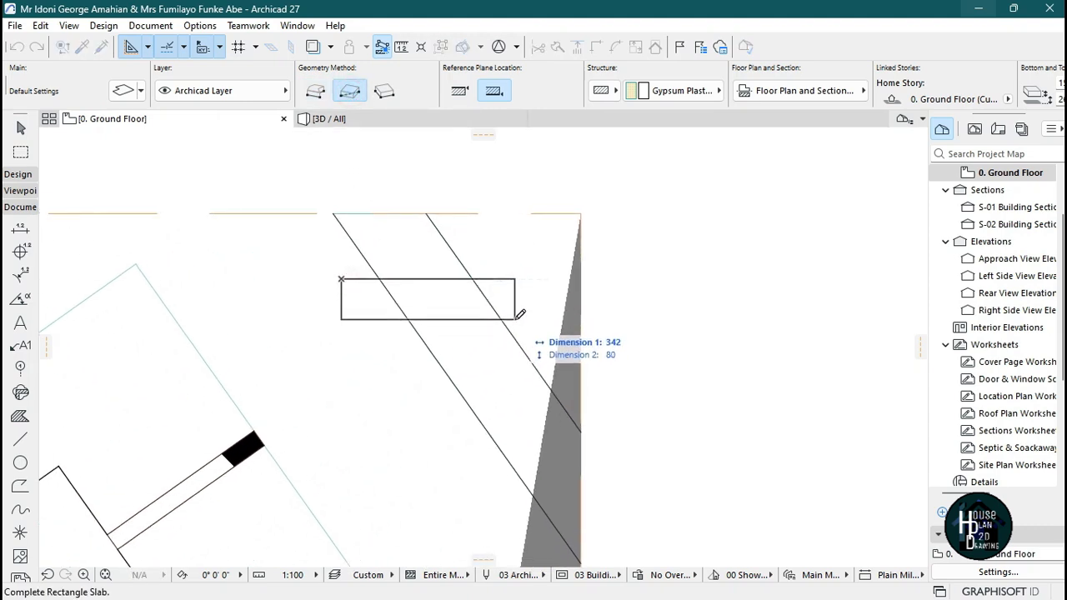
key("Escape")
left_click(508, 288)
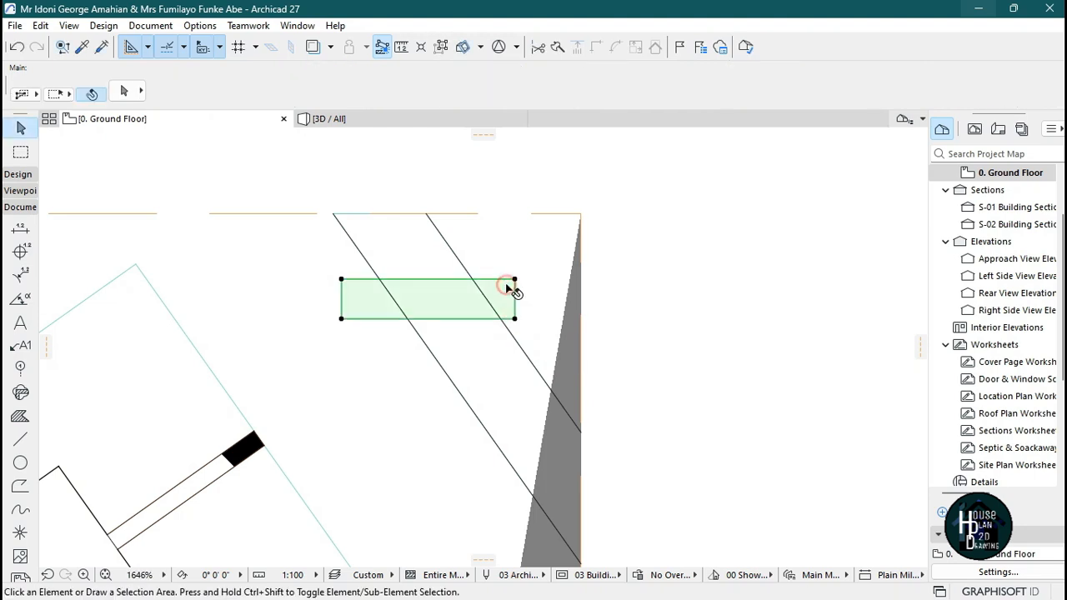
middle_click_drag(508, 288, 515, 313)
Rotate the new slab so it runs diagonally across the beam strip near the corner, and nudge it into place.
key("ctrl+e")
left_click(479, 303)
left_click(529, 307)
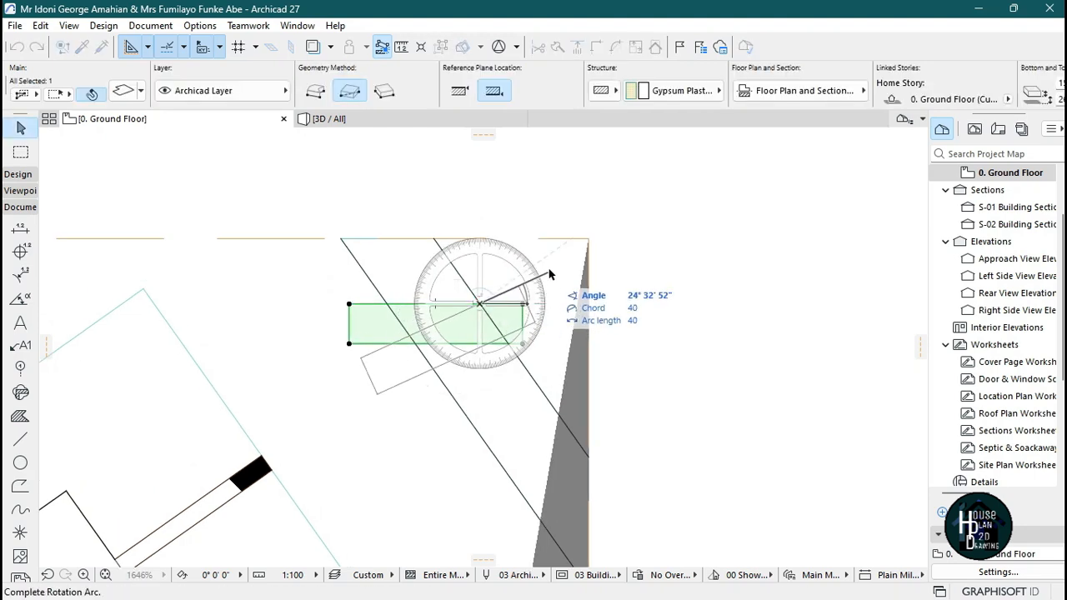
left_click(556, 259)
scroll(510, 321, "down", 1)
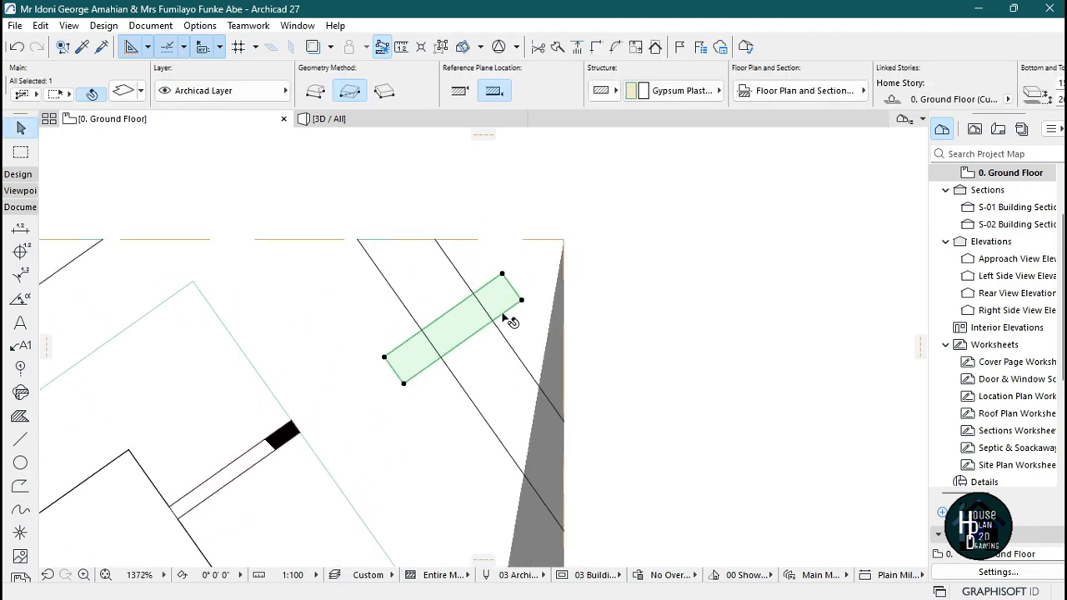
left_click(504, 296)
left_click(489, 274)
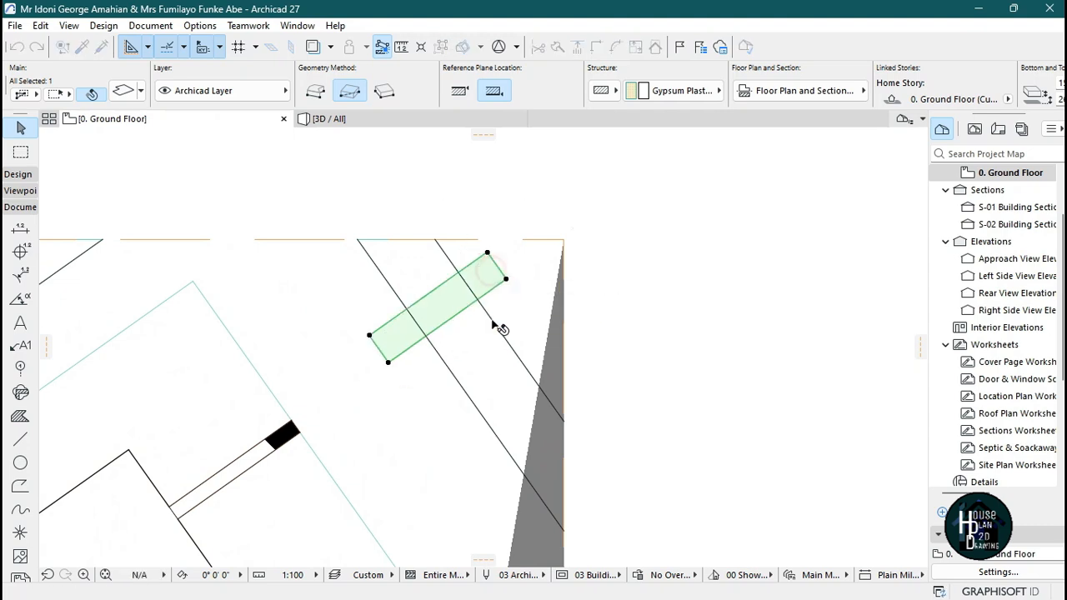
key("Escape")
Inspect the ceiling in 3D and compare it with the reference ceiling photo's wood blocks.
left_click(388, 117)
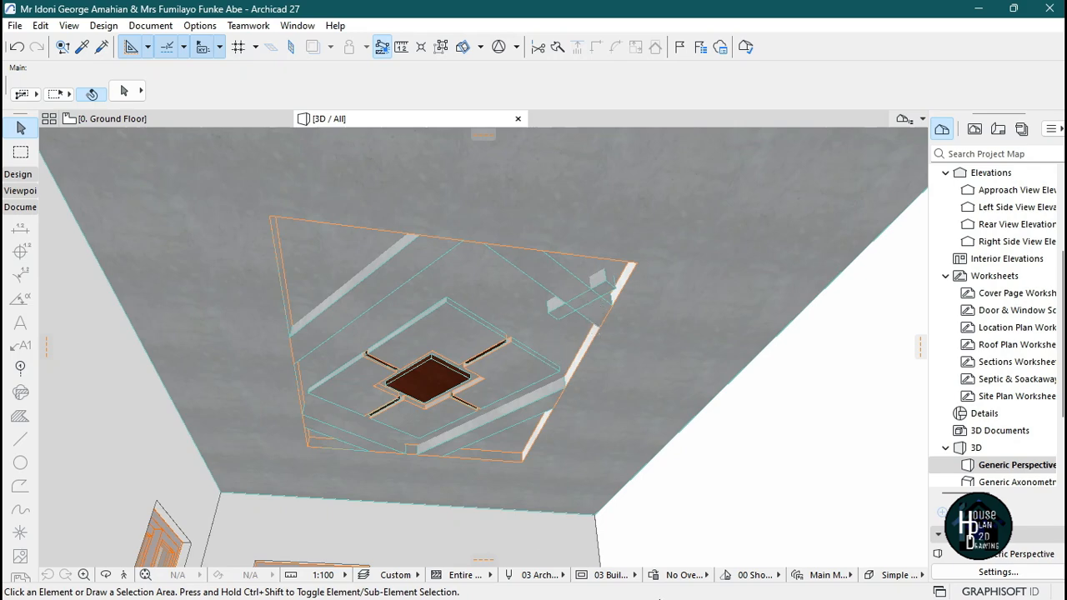
left_click(710, 583)
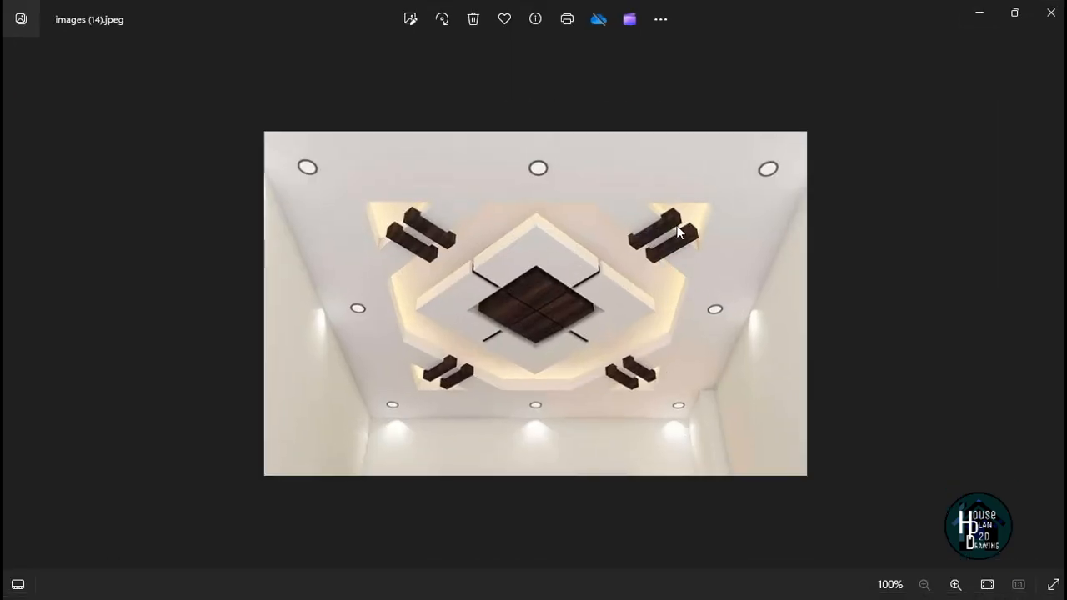
left_click(980, 18)
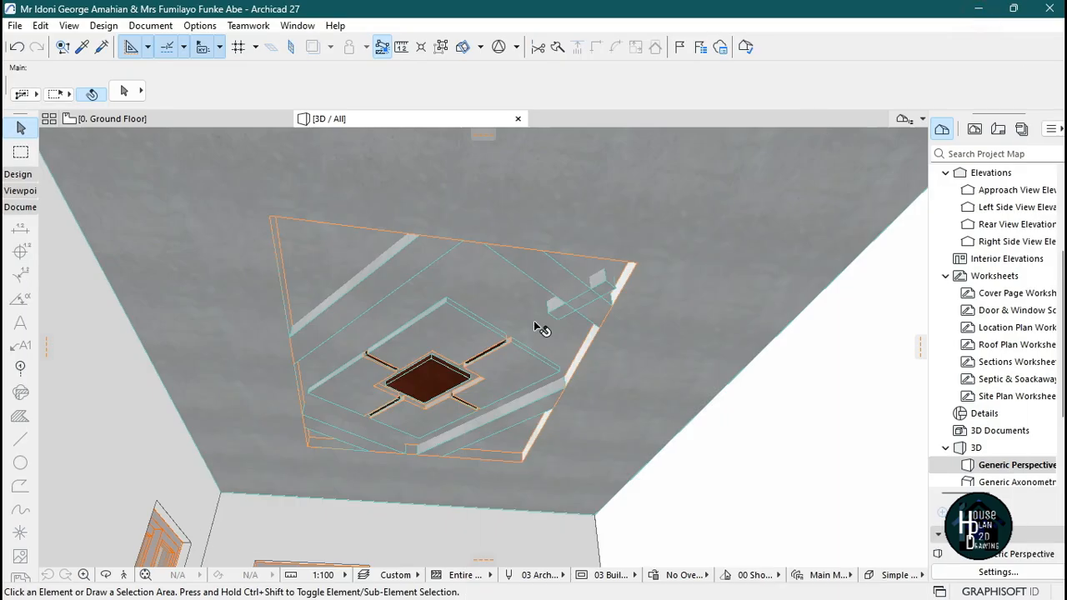
left_click(125, 574)
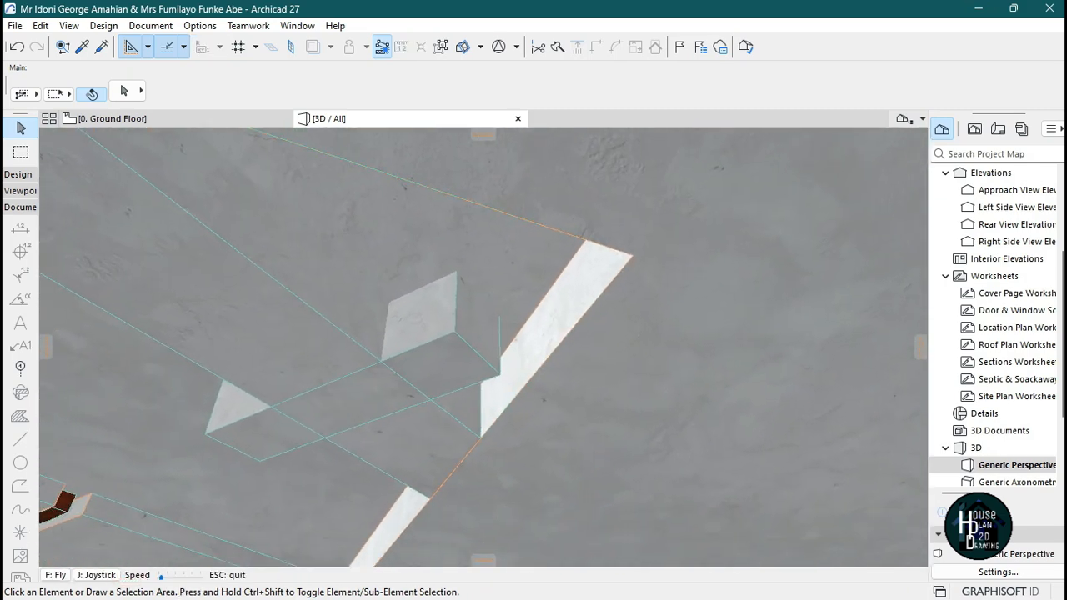
key("Escape")
Raise the wood block up to the ceiling in 3D and adjust its thickness to about 52.
left_click(518, 267)
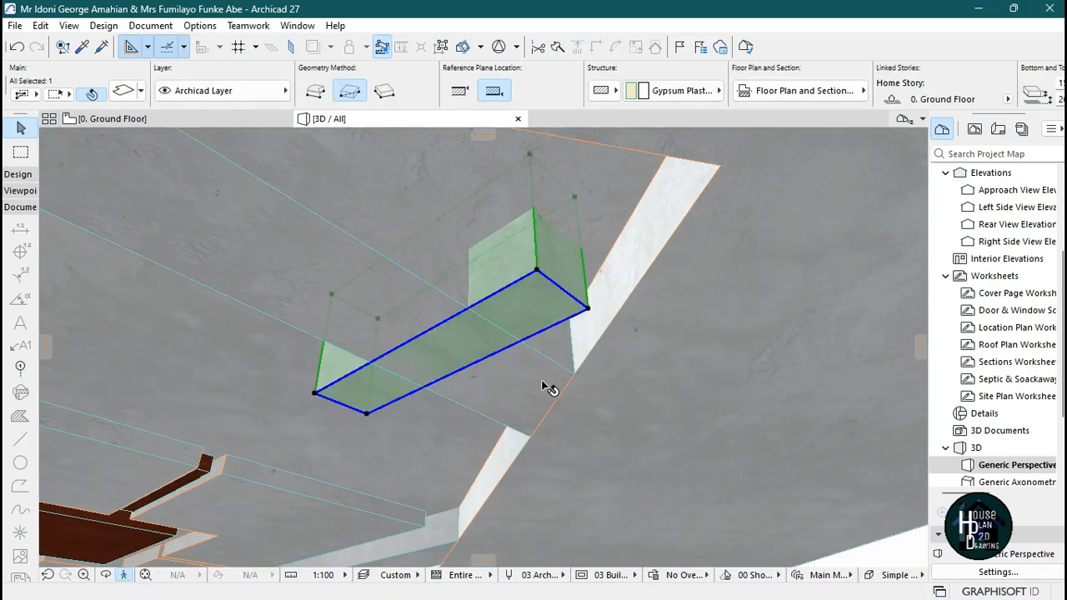
key("ctrl+d")
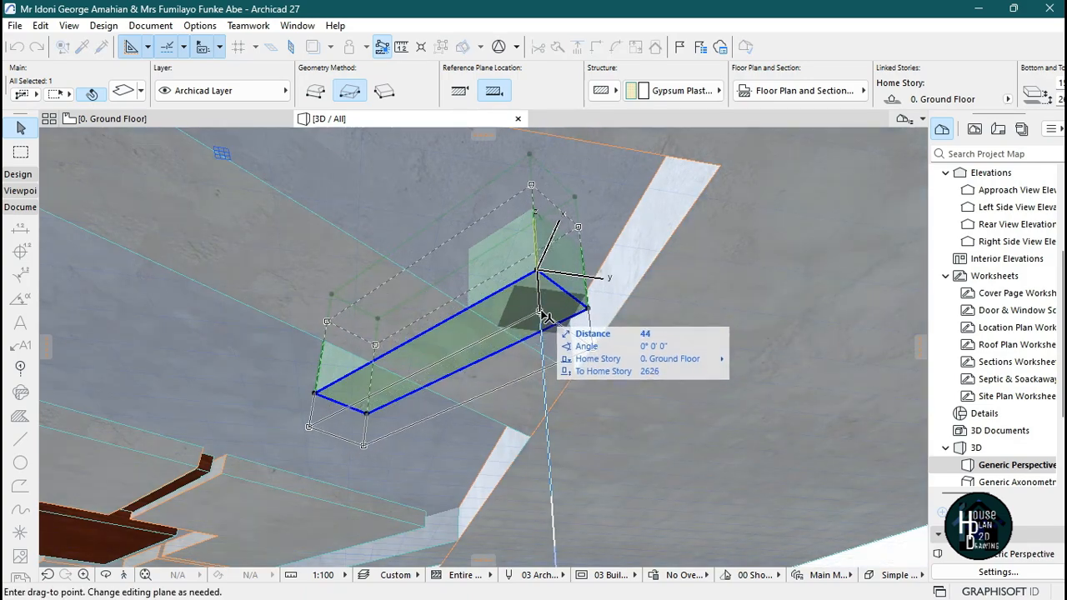
left_click(542, 310)
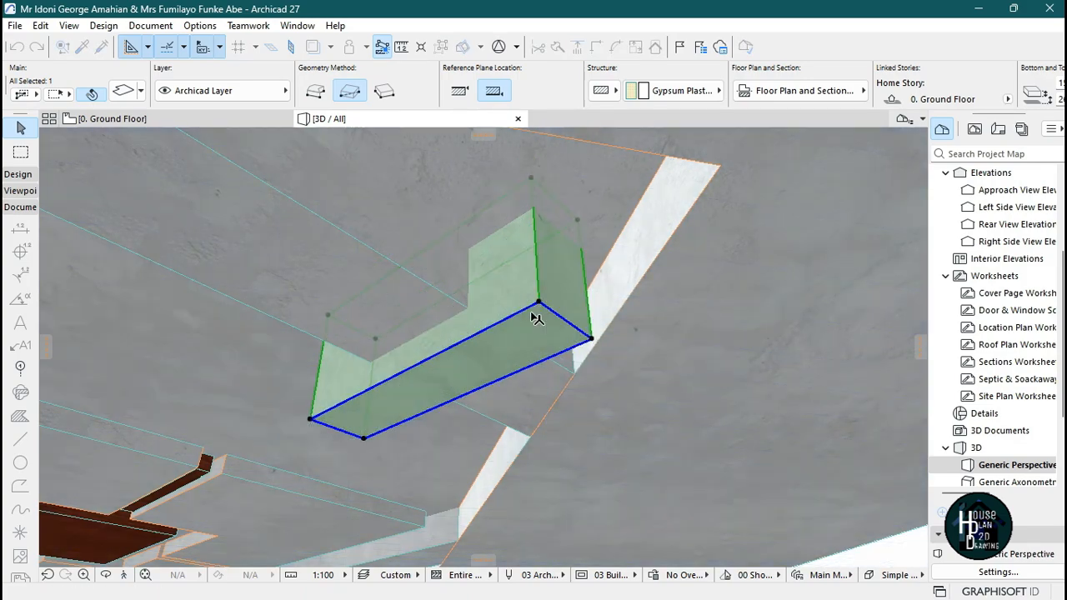
key("Escape")
left_click(524, 298)
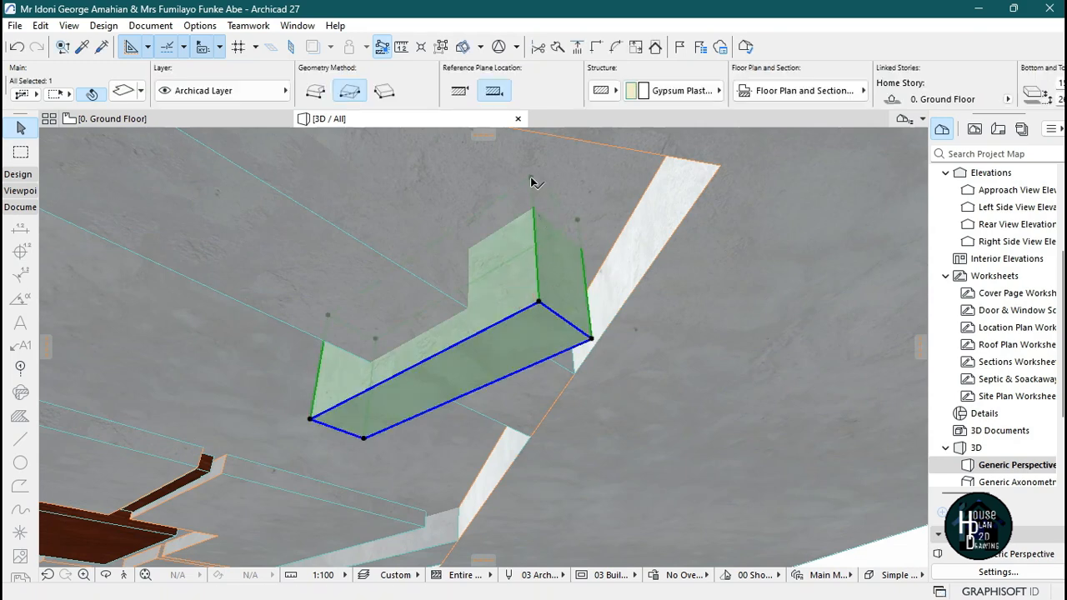
left_click(530, 182)
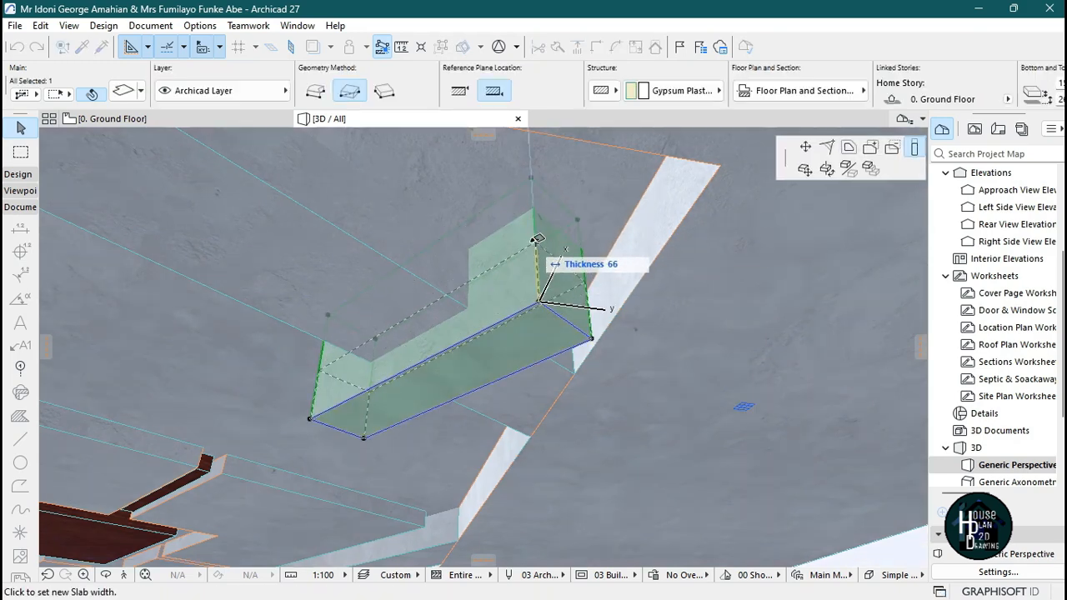
left_click(537, 251)
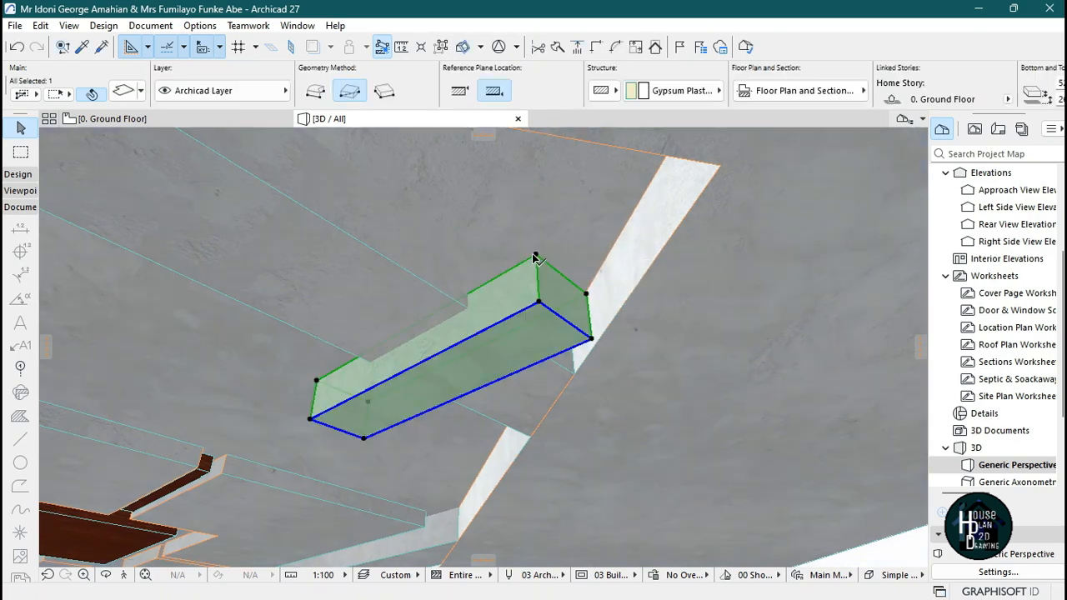
key("Escape")
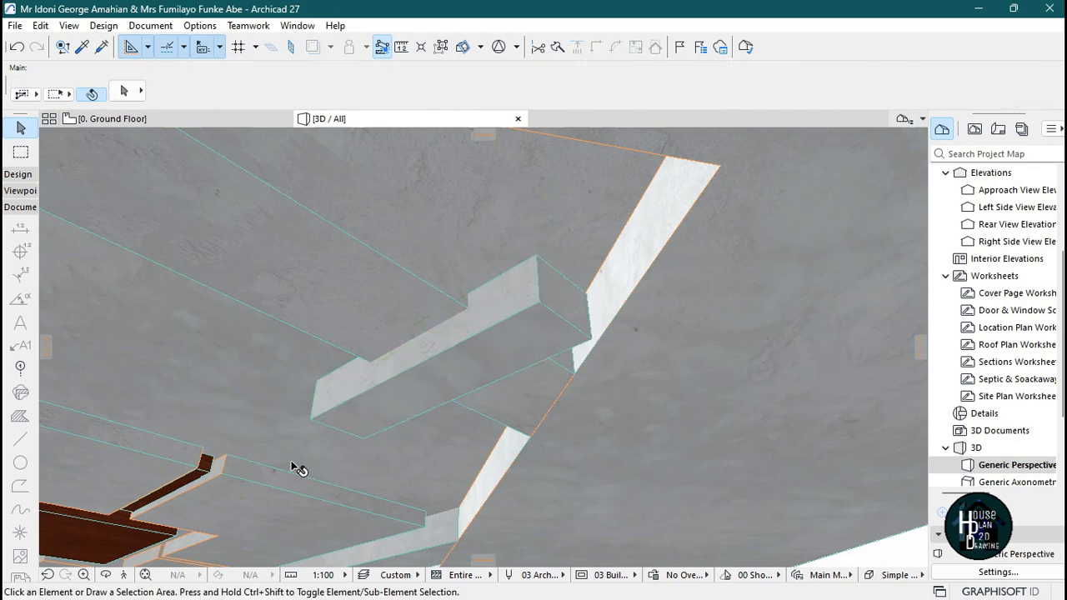
Shorten the wood block from both ends on the floor plan so it fits within the beam strip.
left_click(125, 575)
key("Down")
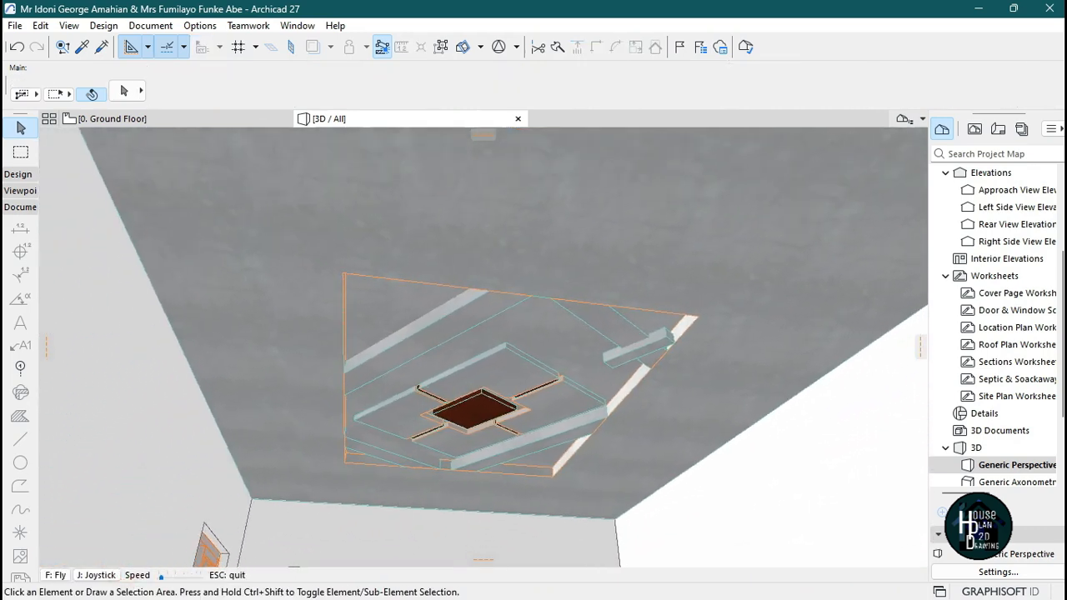
key("Escape")
left_click(220, 121)
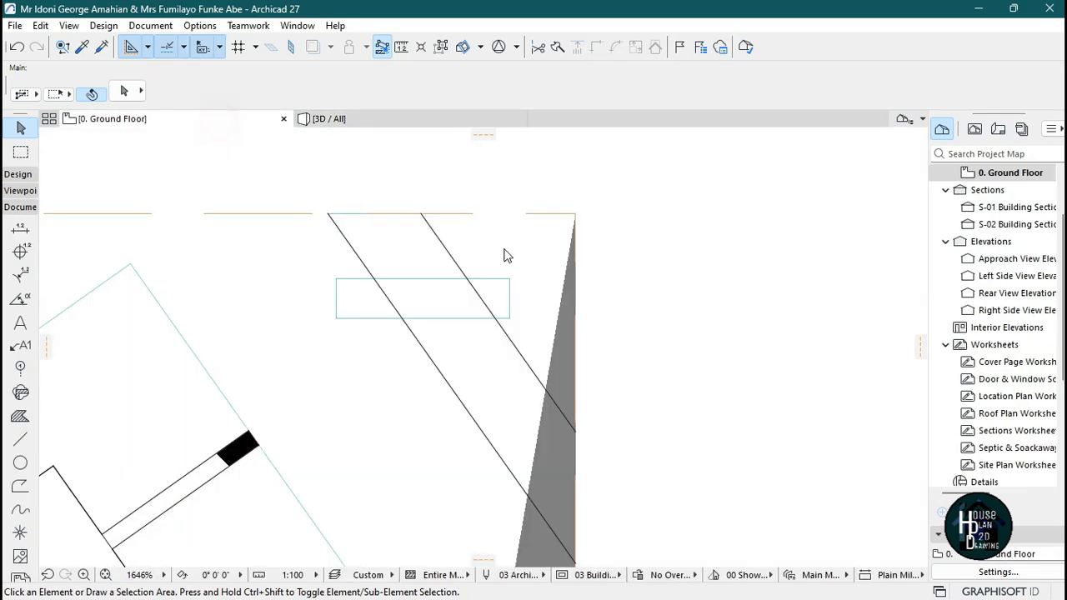
scroll(497, 305, "down", 1)
scroll(467, 254, "up", 3)
scroll(510, 310, "up", 1)
left_click(488, 283)
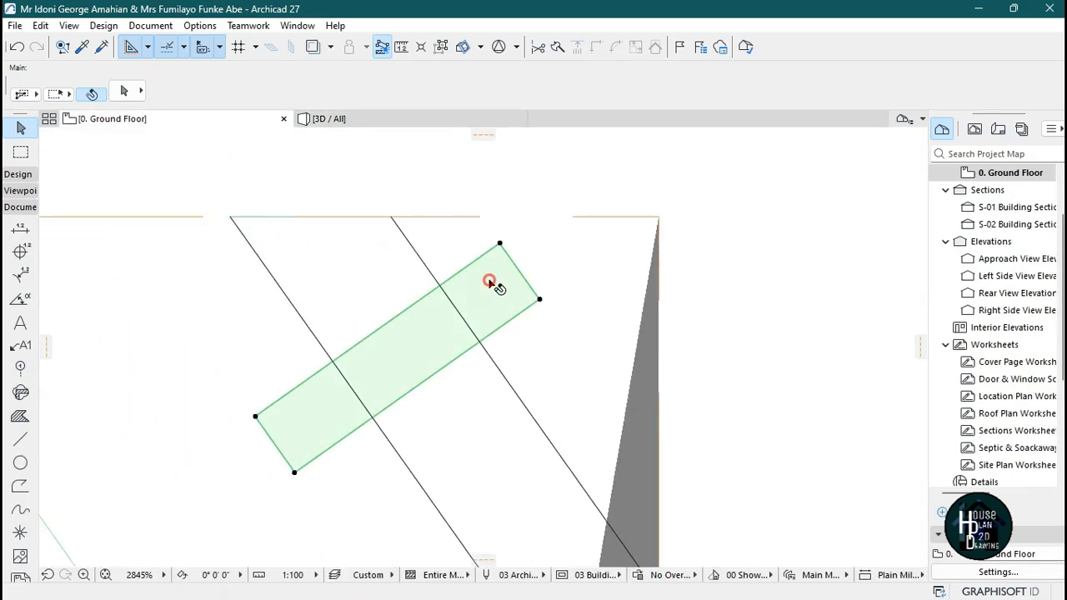
left_click(519, 269)
left_click(491, 279)
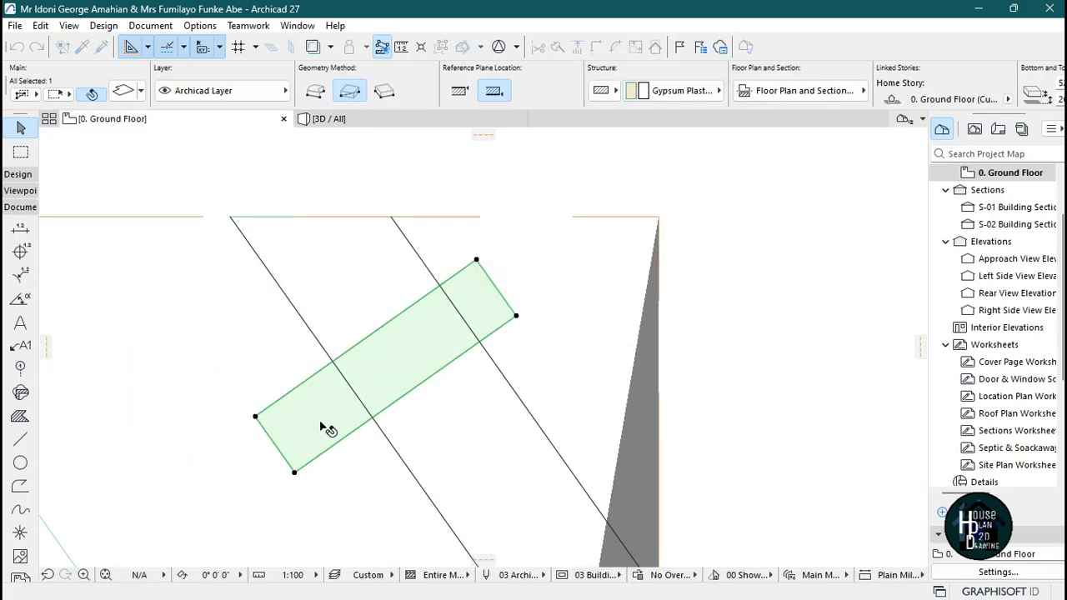
left_click(284, 460)
left_click(317, 433)
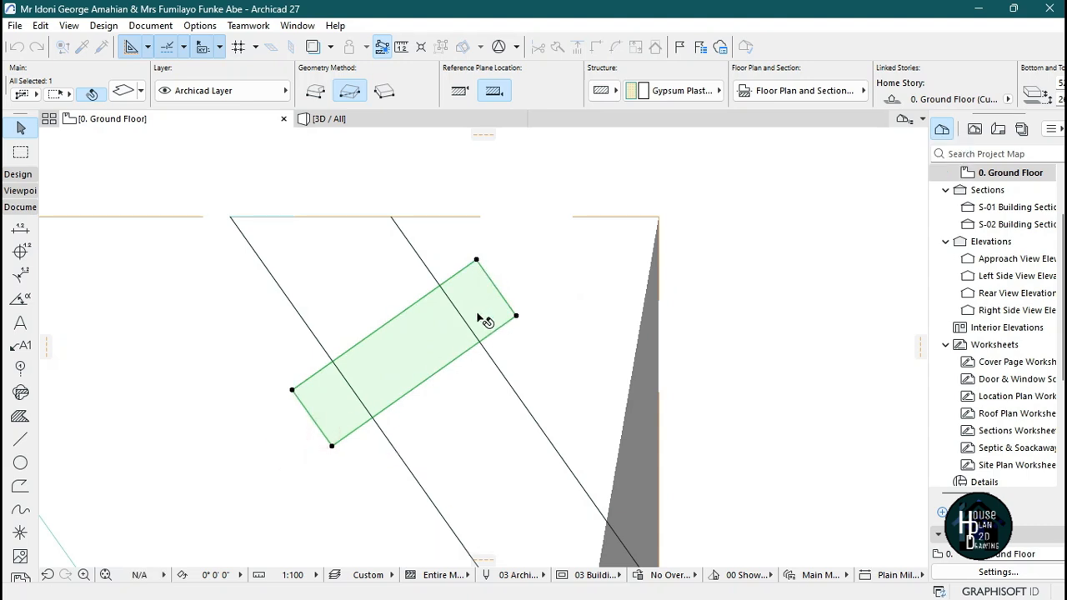
left_click(511, 259)
Override all surfaces of the block with Wood - Mahogany Horizontal in its slab settings.
scroll(500, 275, "down", 2)
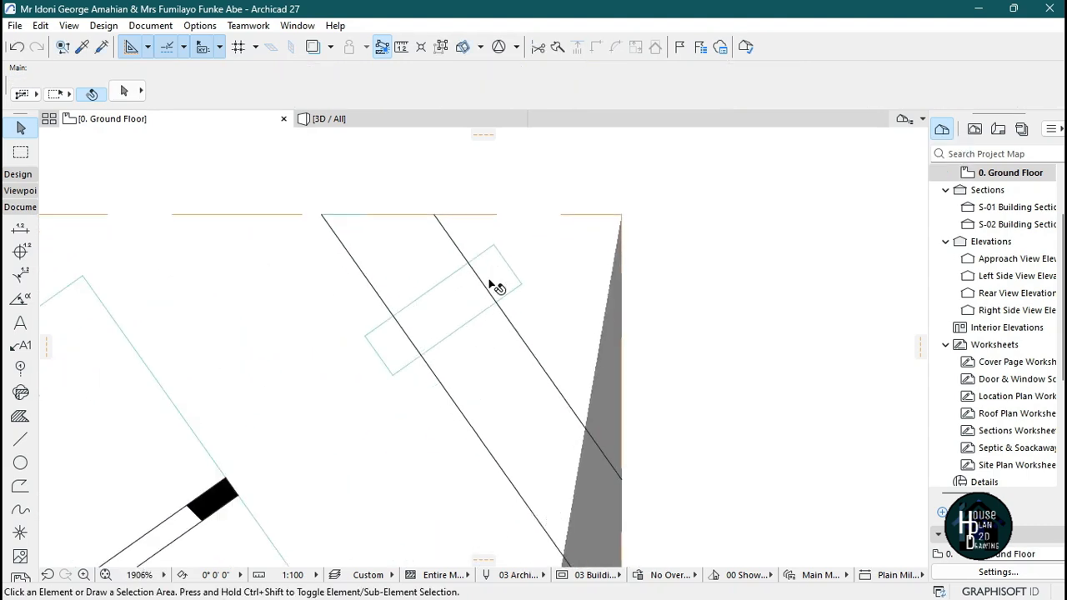
left_click(361, 118)
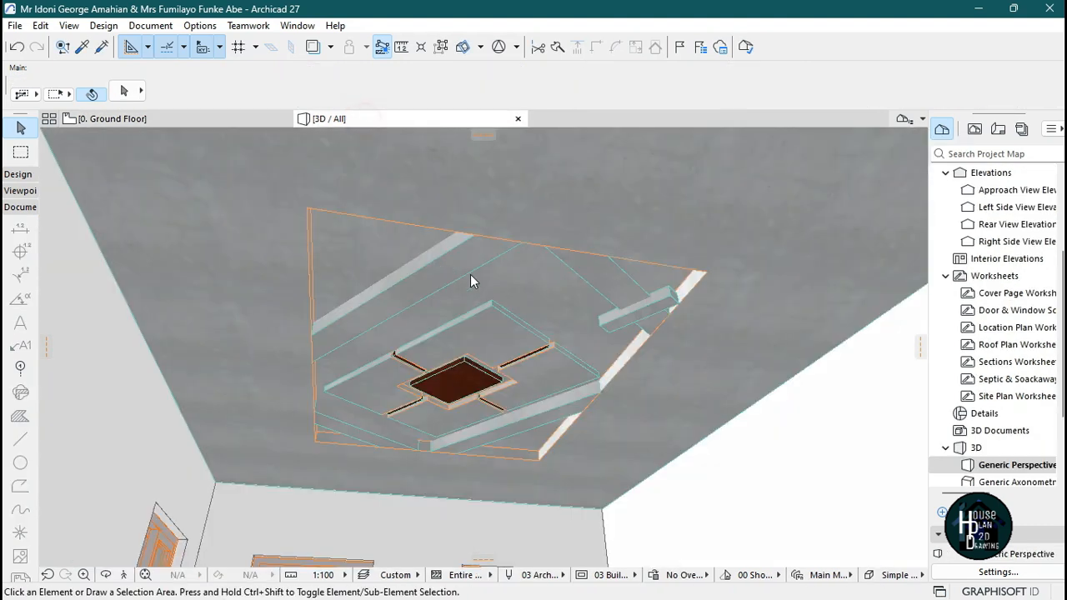
left_click(663, 306)
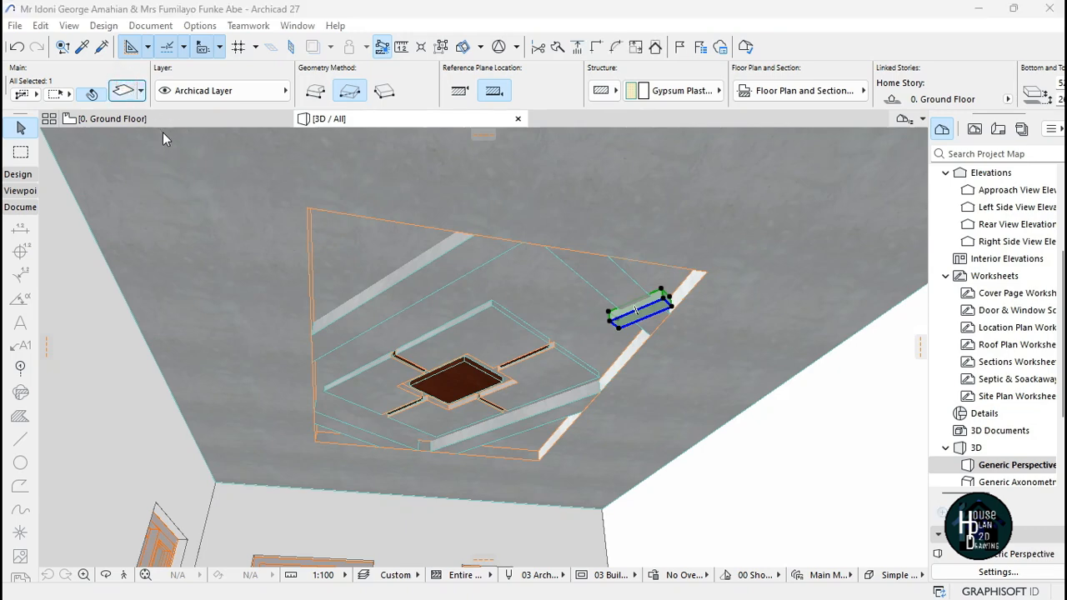
left_click(123, 90)
left_click(380, 351)
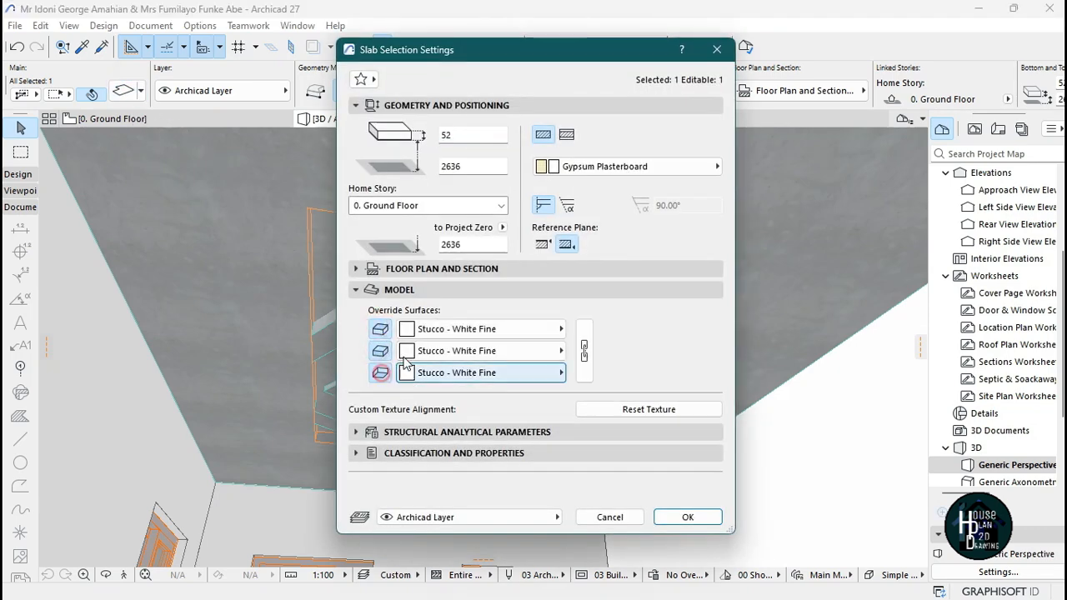
left_click(426, 330)
left_click(640, 477)
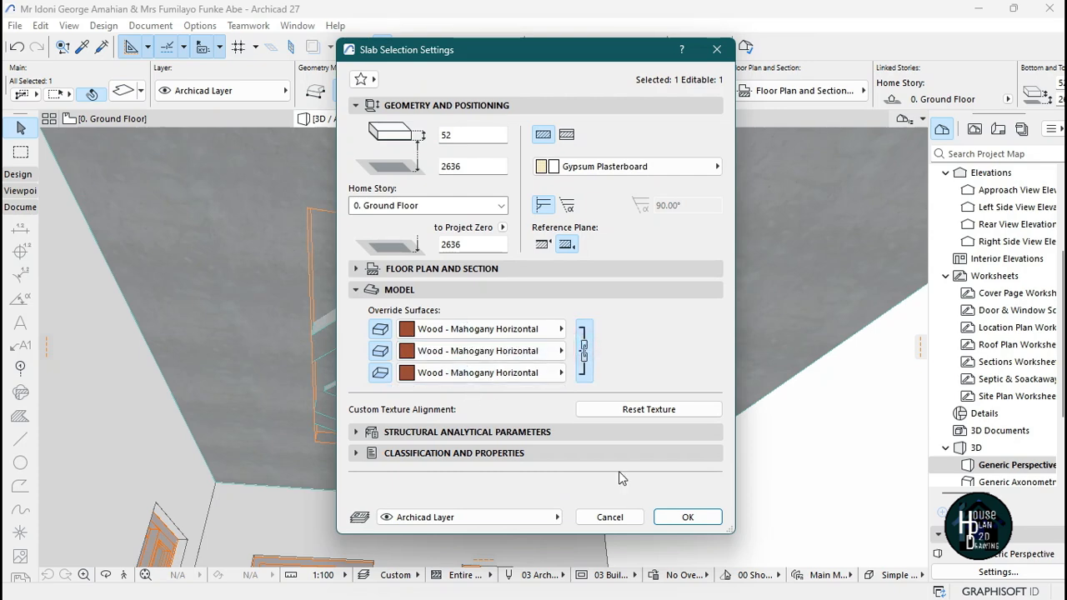
left_click(688, 518)
key("Escape")
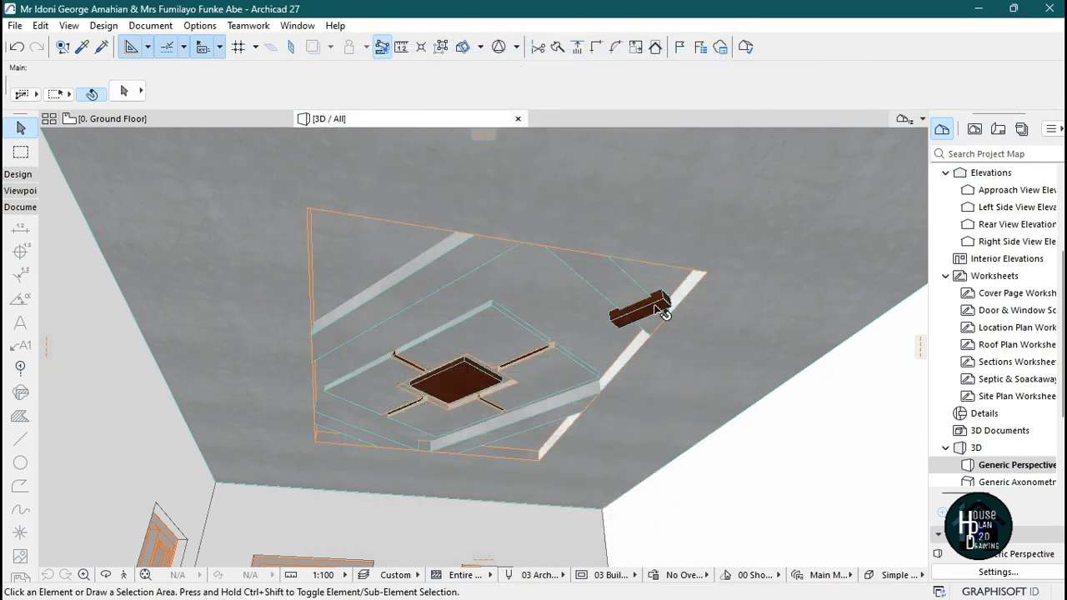
Copy the wood block about 184 diagonally at 45° to form a parallel pair.
left_click(232, 118)
scroll(488, 281, "down", 3)
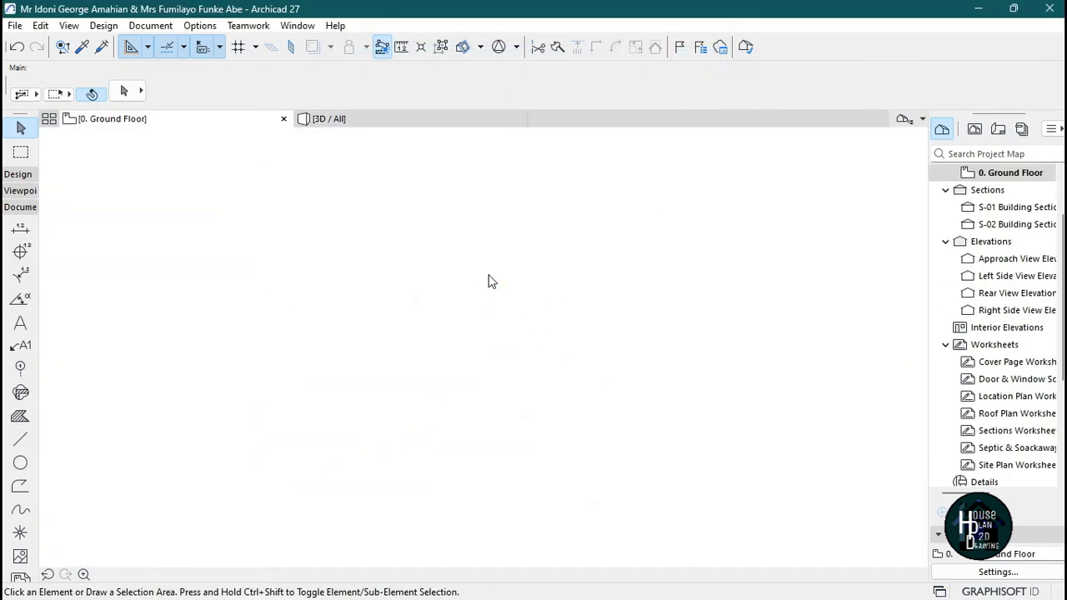
scroll(555, 357, "up", 3)
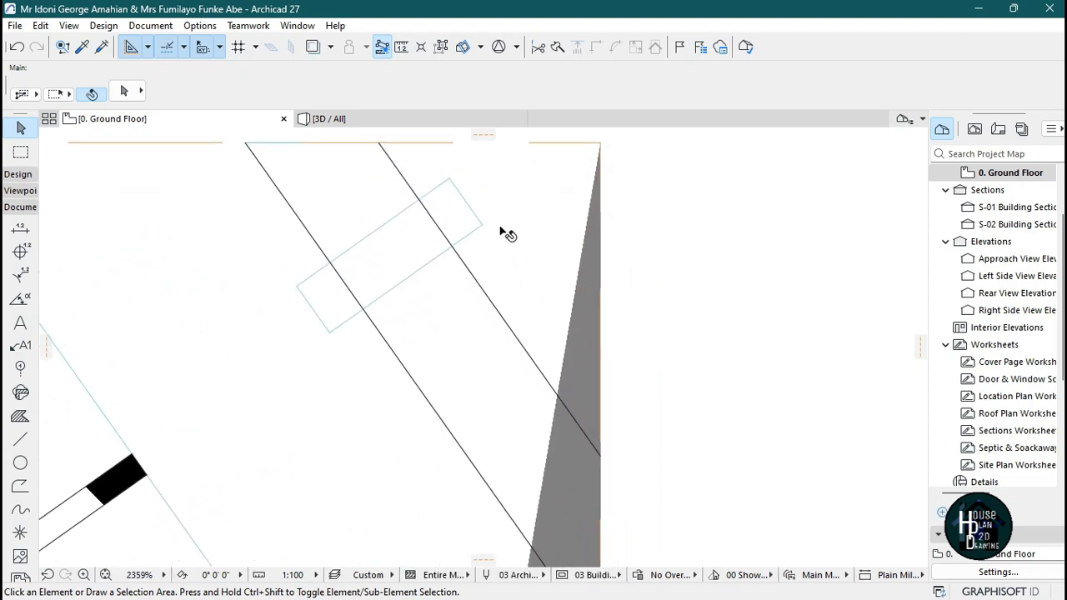
left_click(458, 210)
key("ctrl+d")
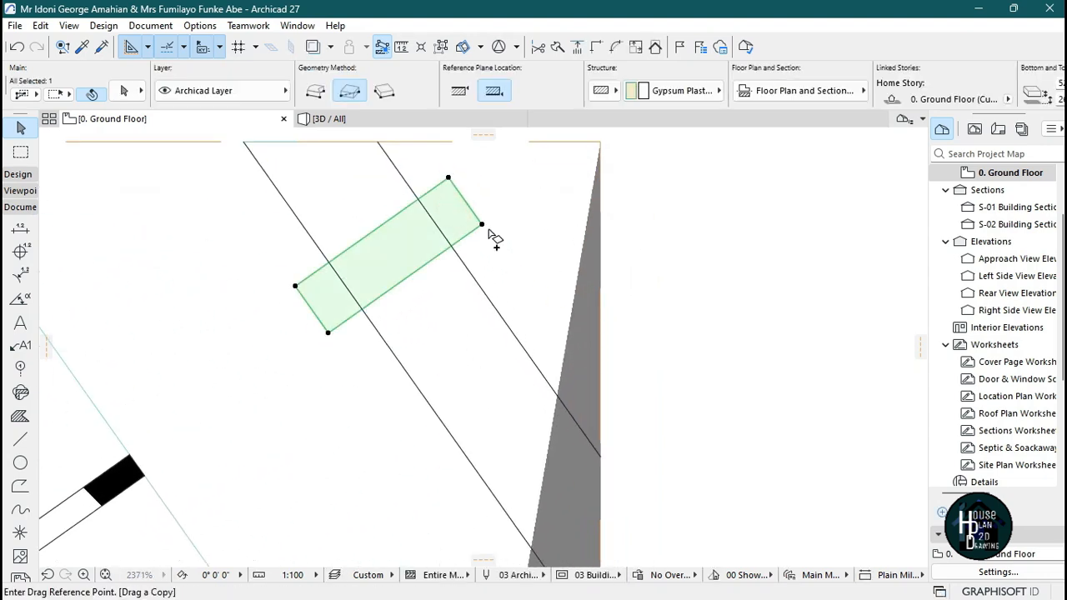
left_click(560, 337)
Copy both wood blocks to the lower-left corner of the ceiling design.
scroll(543, 230, "down", 5)
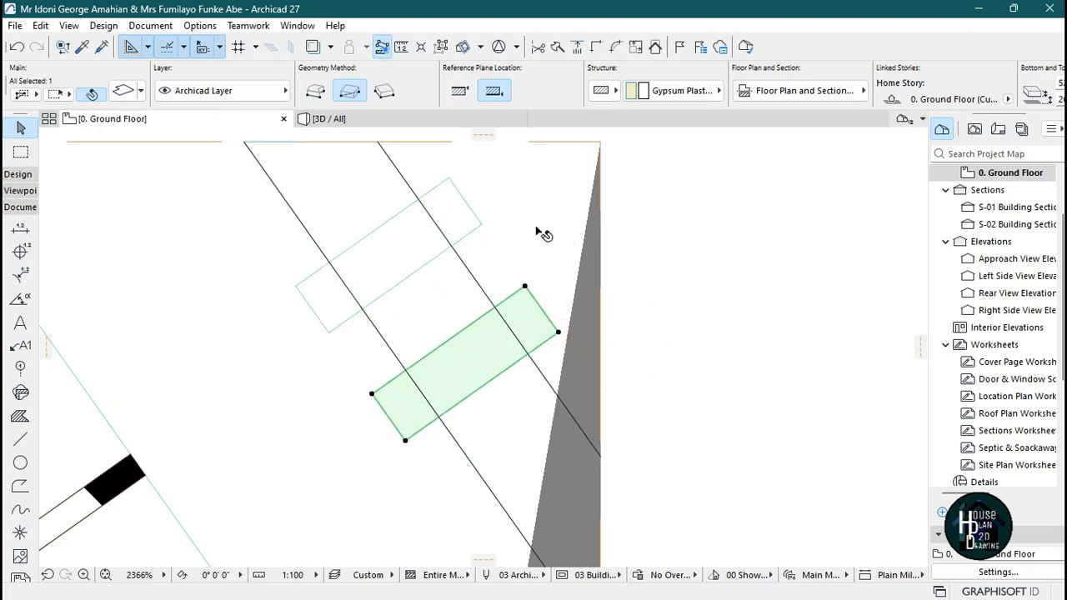
scroll(510, 250, "up", 3)
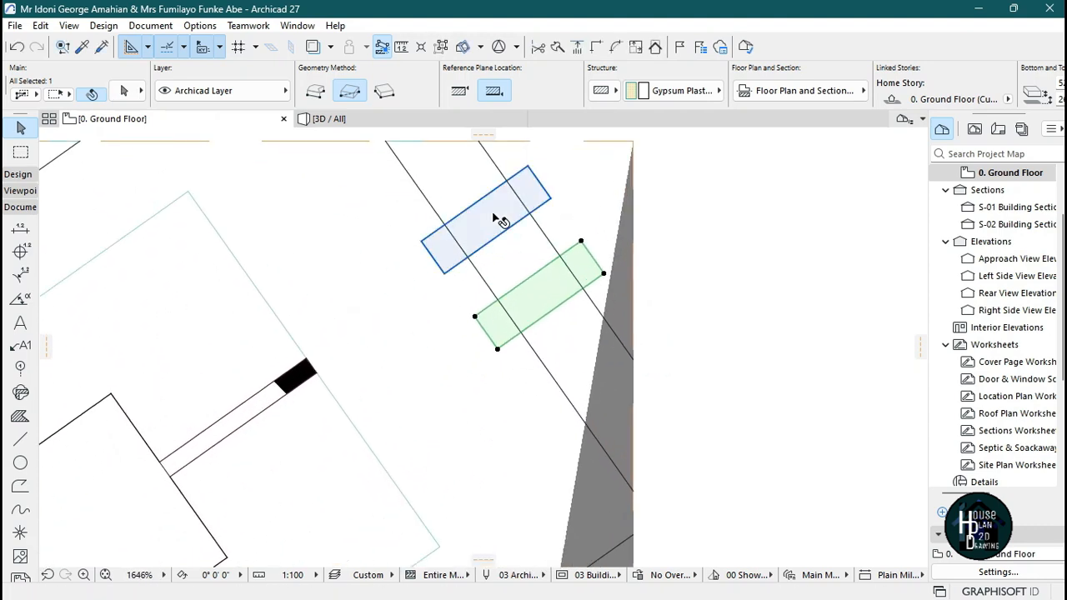
left_click(495, 220, "shift")
key("ctrl+shift+d")
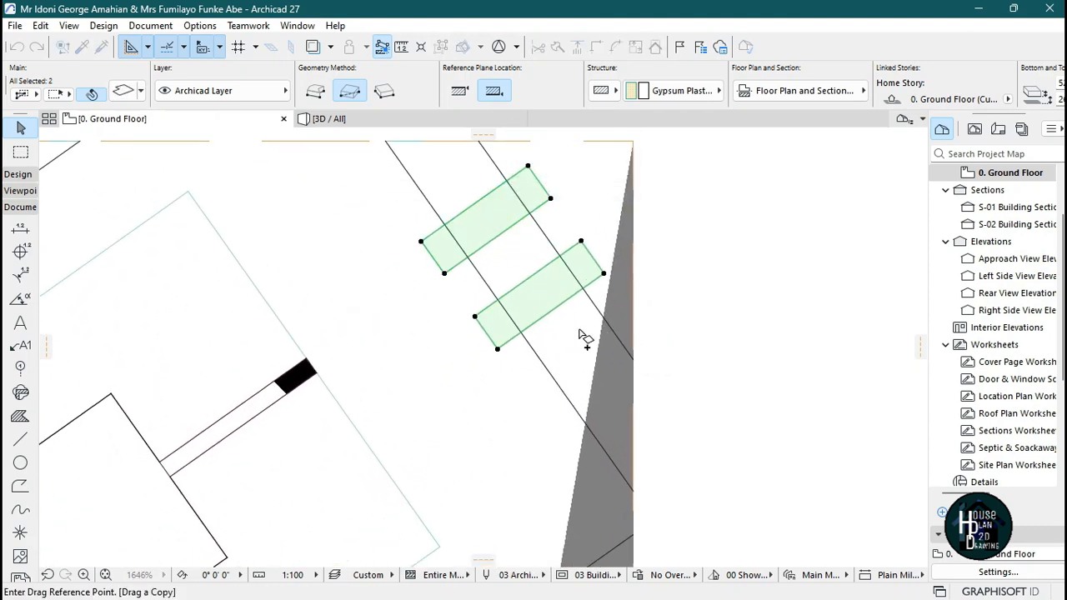
left_click(497, 351)
scroll(498, 351, "down", 5)
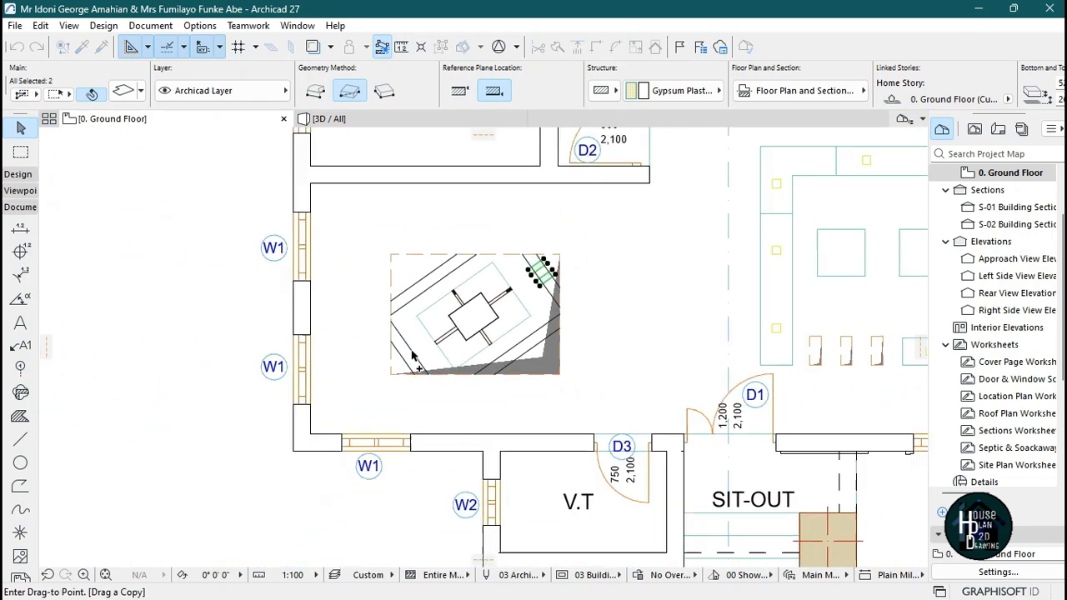
scroll(427, 382, "up", 5)
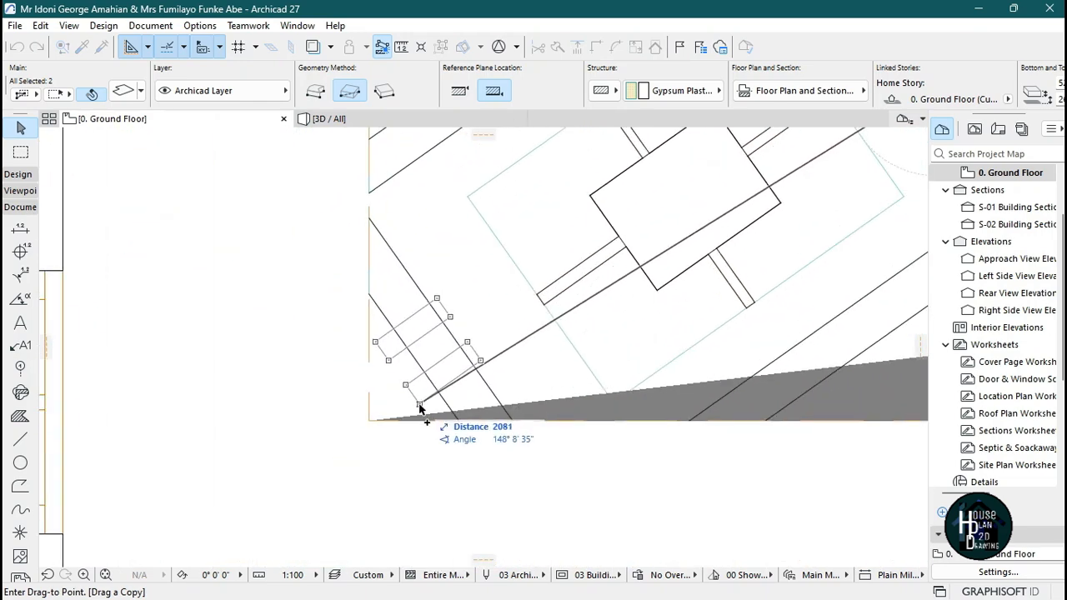
left_click(421, 408)
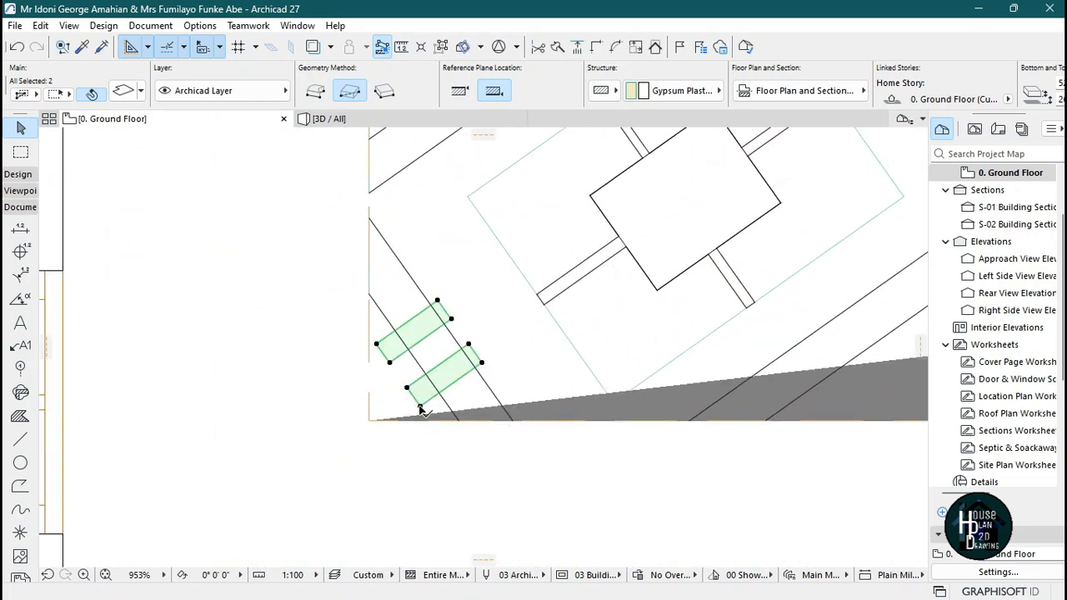
Copy the pair of wood blocks to the upper-left corner of the ceiling design.
key("ctrl+shift+d")
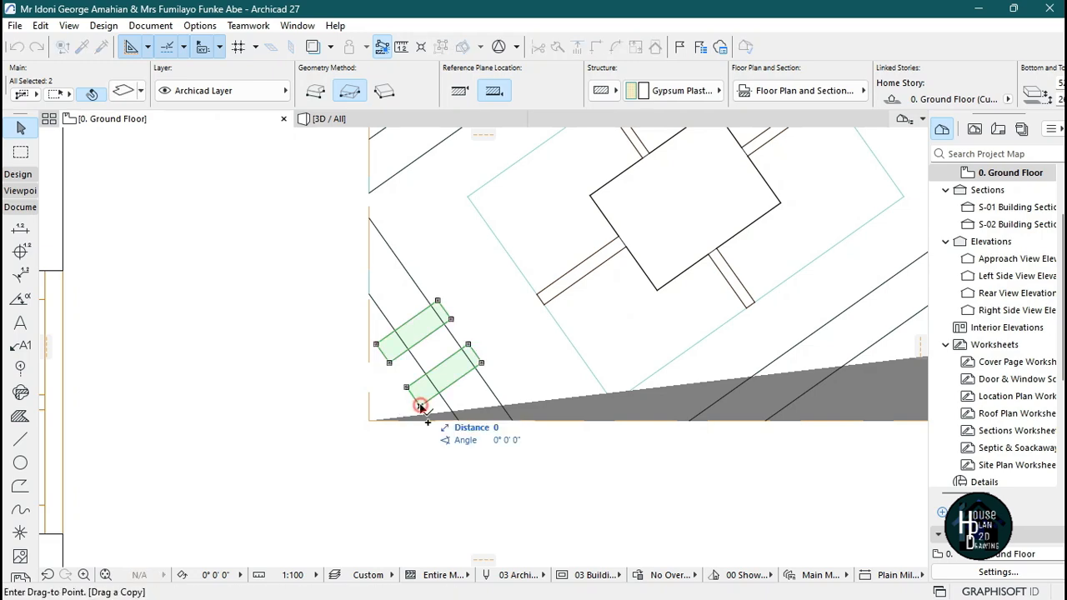
scroll(420, 406, "down", 4)
scroll(421, 349, "up", 5)
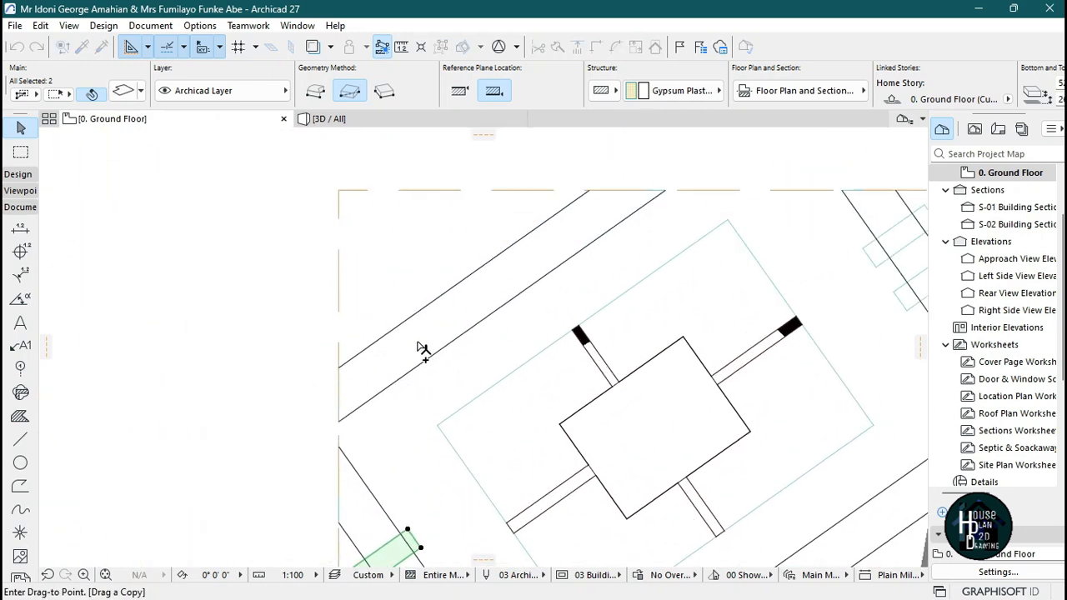
left_click(449, 356)
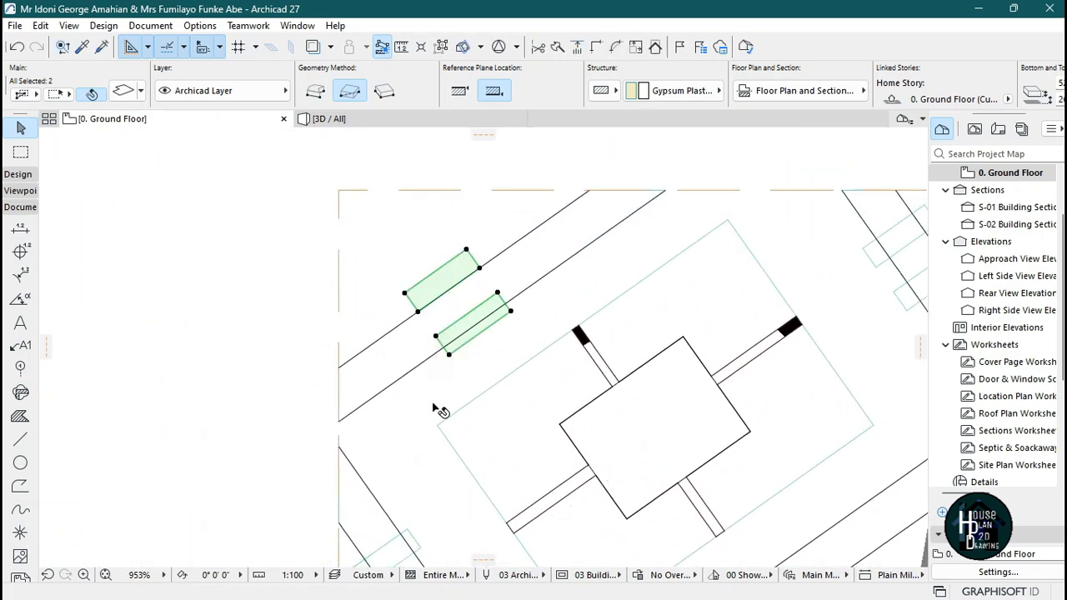
Rotate the copied pair of wood blocks about their centre so they run across the beam strip.
key("ctrl+e")
scroll(472, 313, "up", 2)
left_click(452, 280)
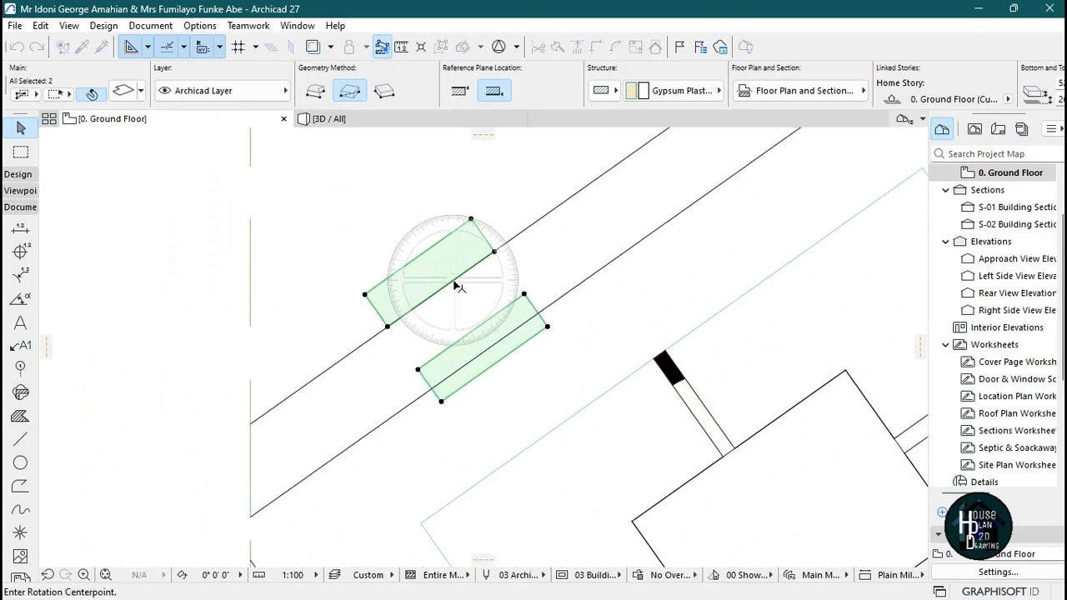
left_click(523, 231)
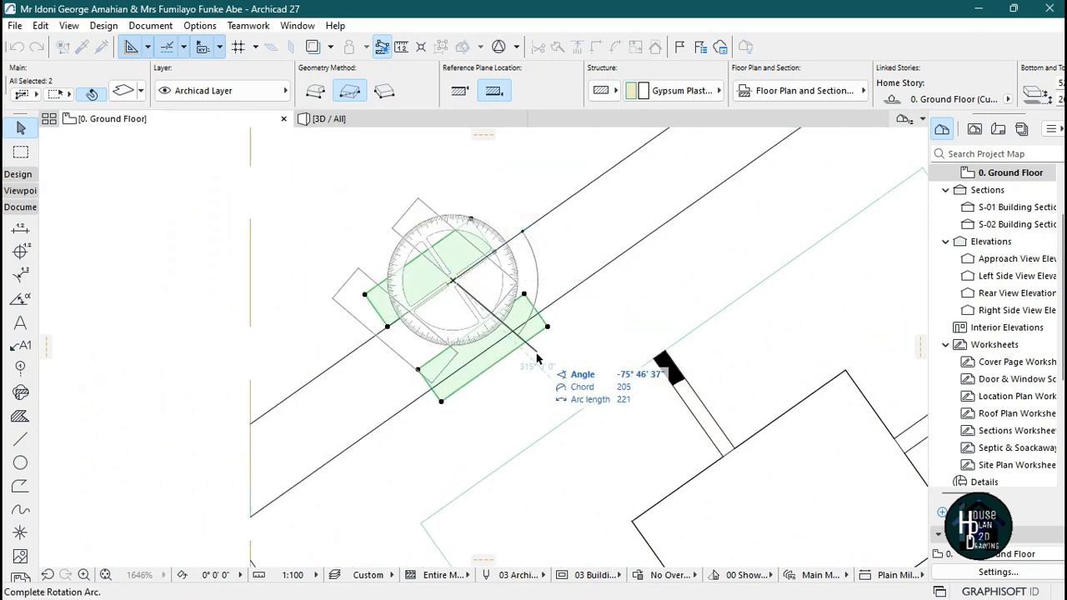
left_click(542, 401)
Move the rotated pair about 168 to sit within the upper-left beam strip.
scroll(424, 281, "down", 2)
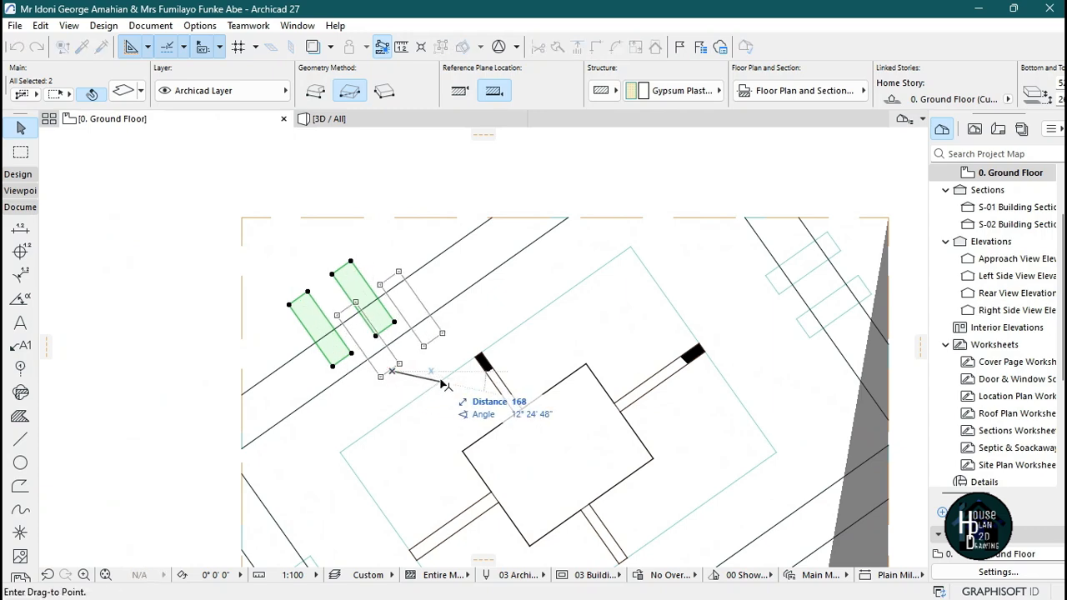
left_click(432, 381)
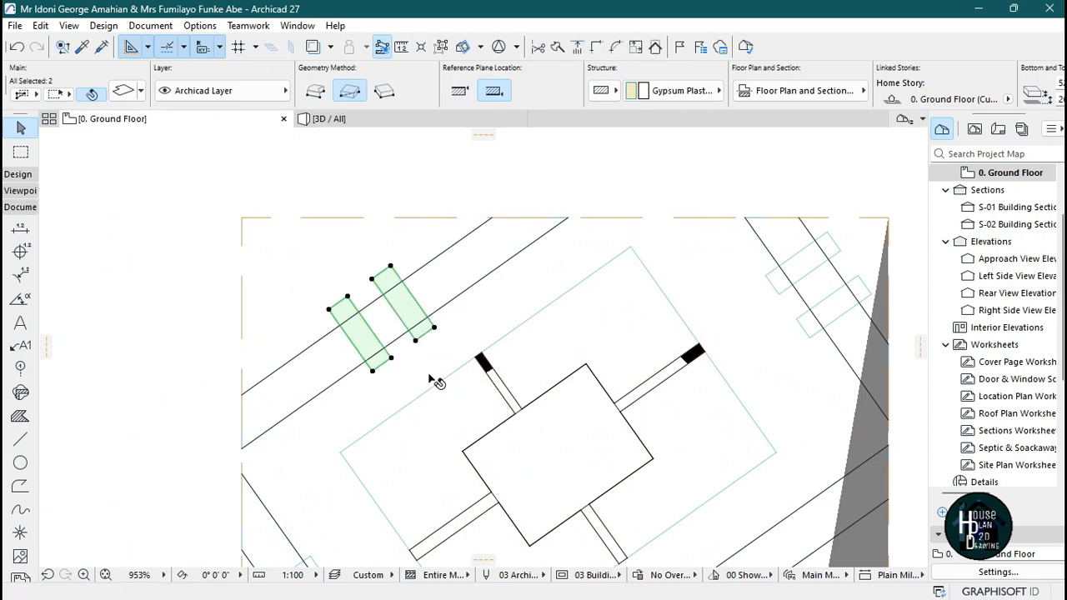
Copy the rotated pair about 1524 diagonally to the lower-right corner of the ceiling design.
key("ctrl+shift+d")
left_click(410, 367)
scroll(402, 354, "down", 4)
scroll(583, 462, "up", 3)
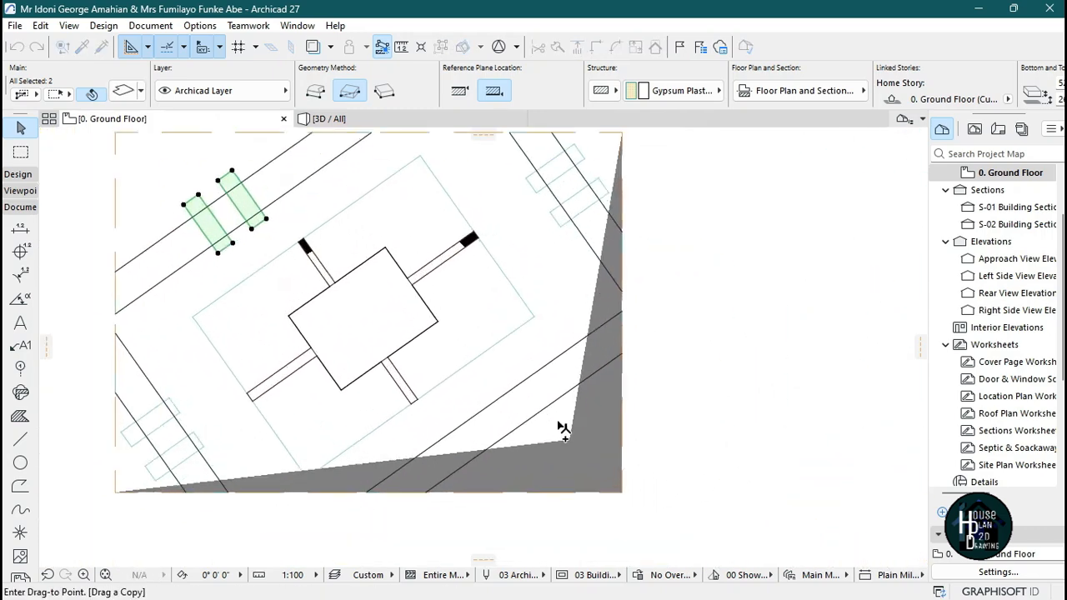
scroll(563, 428, "up", 1)
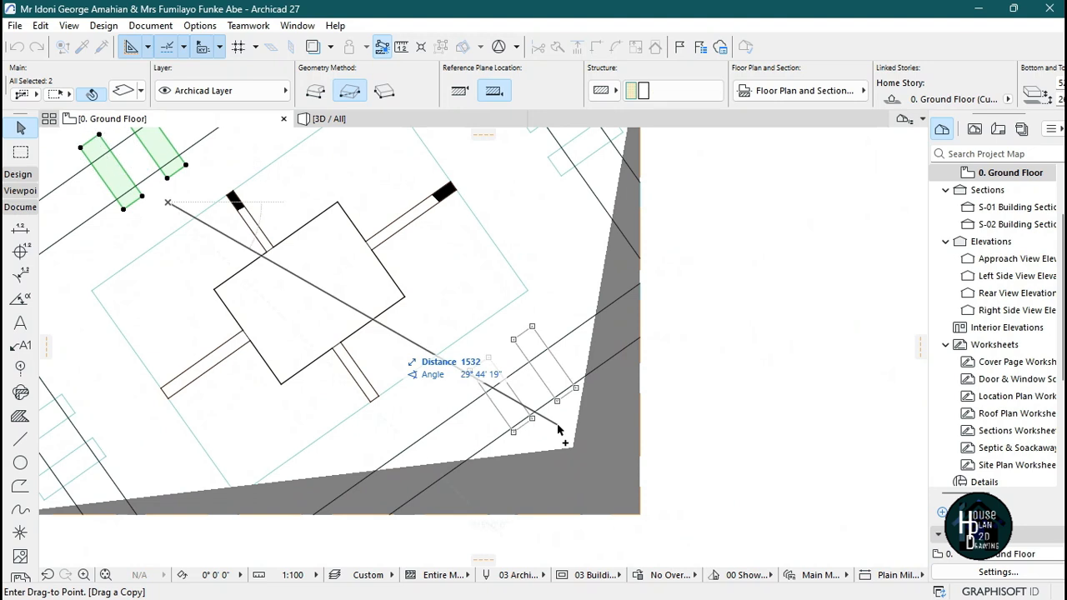
left_click(535, 463)
key("Escape")
Compare the ceiling design in the 3D view with the reference ceiling image.
left_click(440, 118)
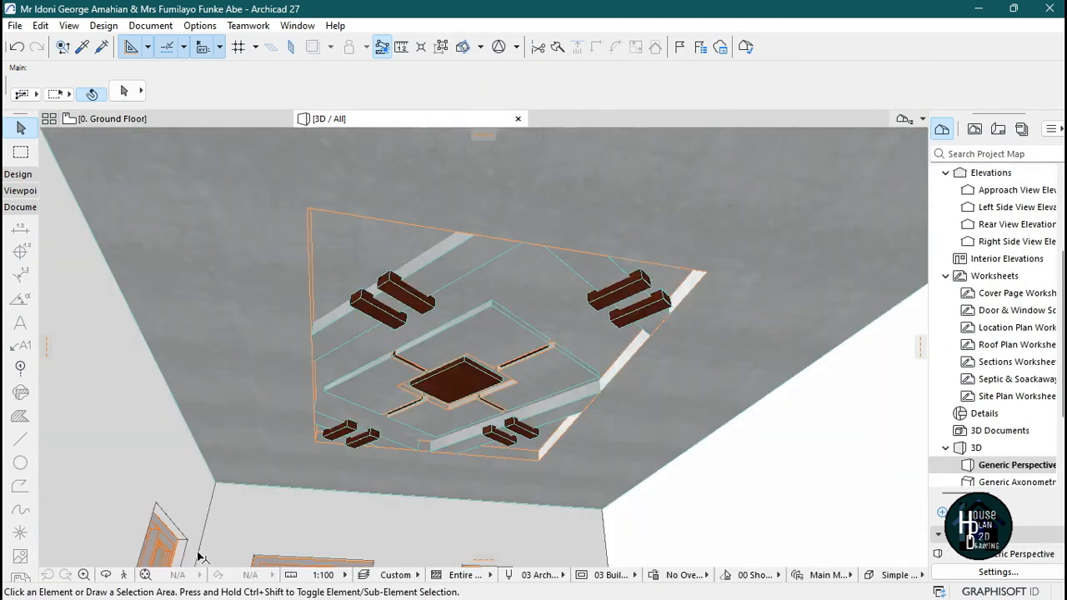
left_click(133, 576)
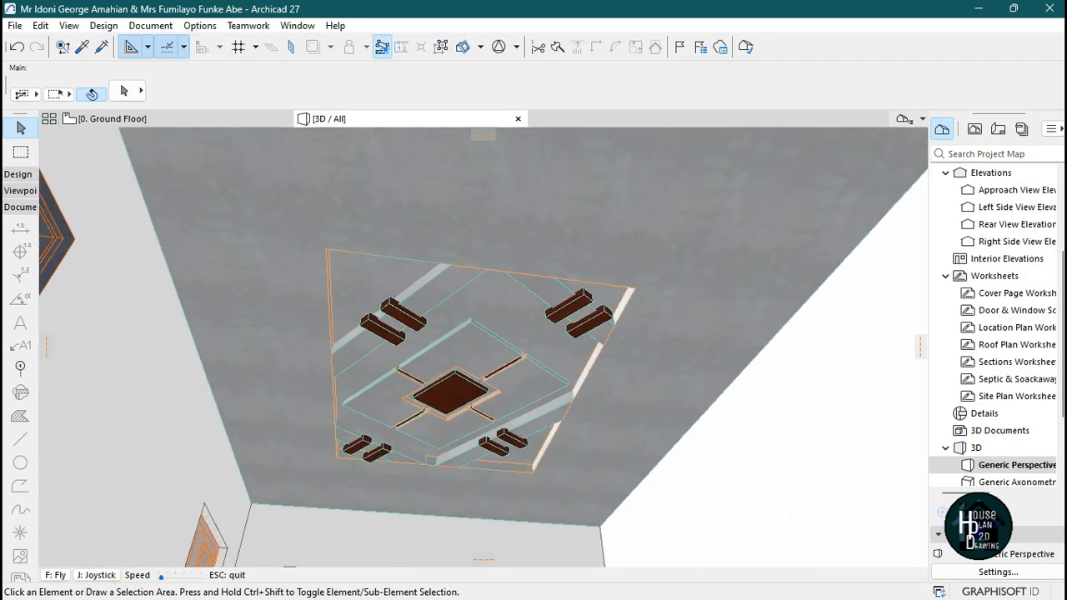
key("Escape")
mouse_move(625, 584)
left_click(720, 588)
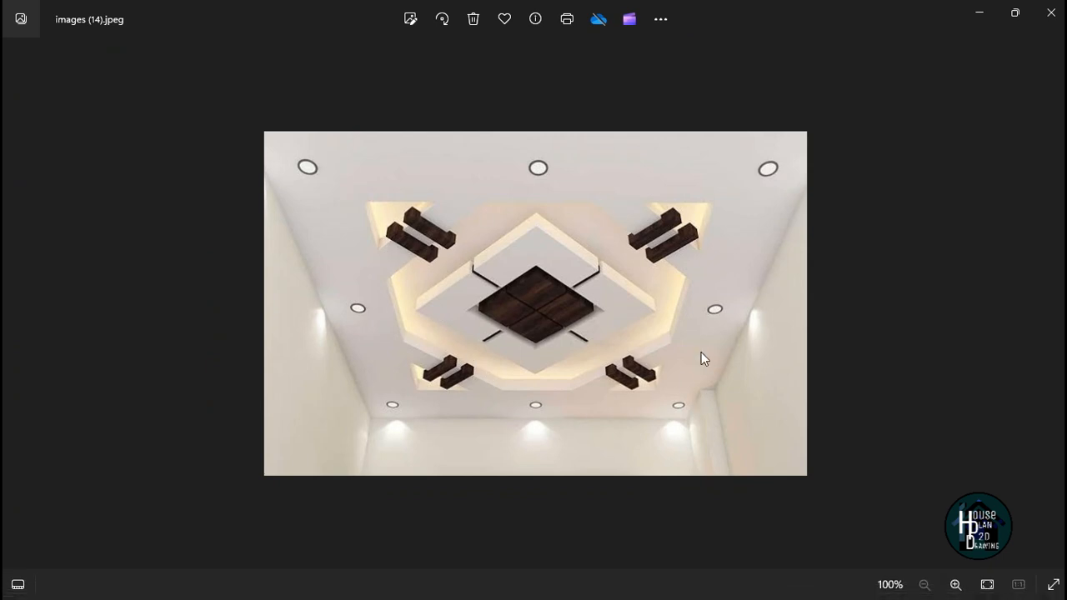
mouse_move(718, 587)
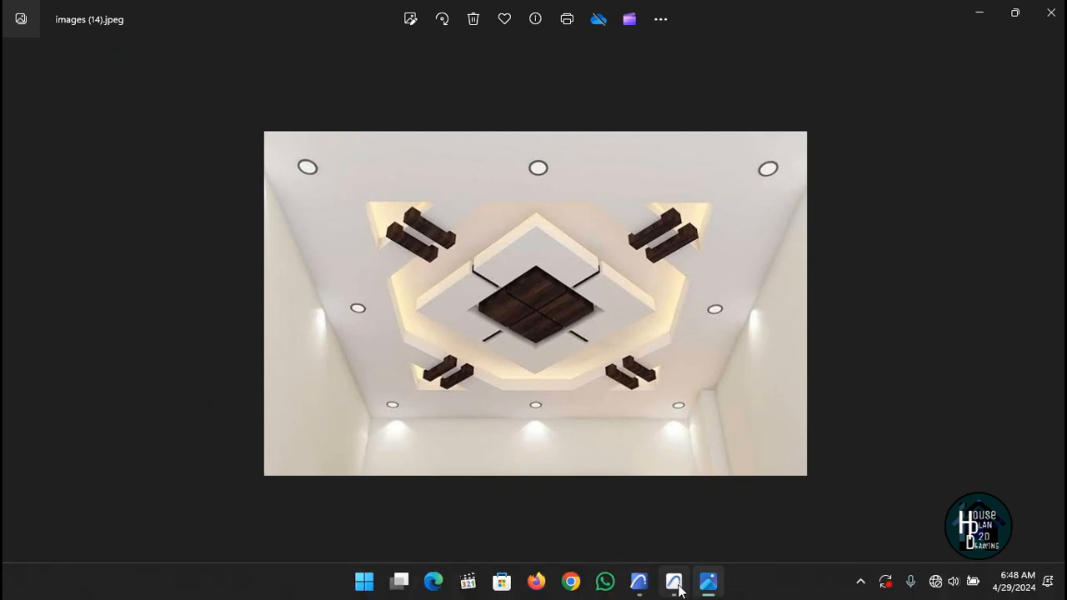
left_click(676, 587)
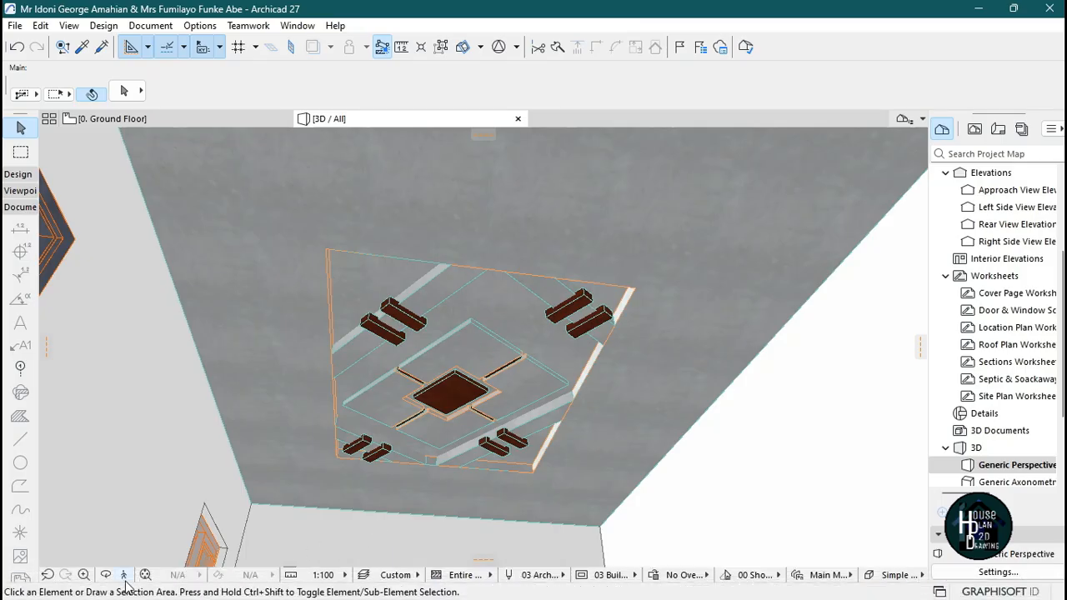
Inspect the ceiling from different angles in the 3D view and on the floor plan.
left_click(123, 575)
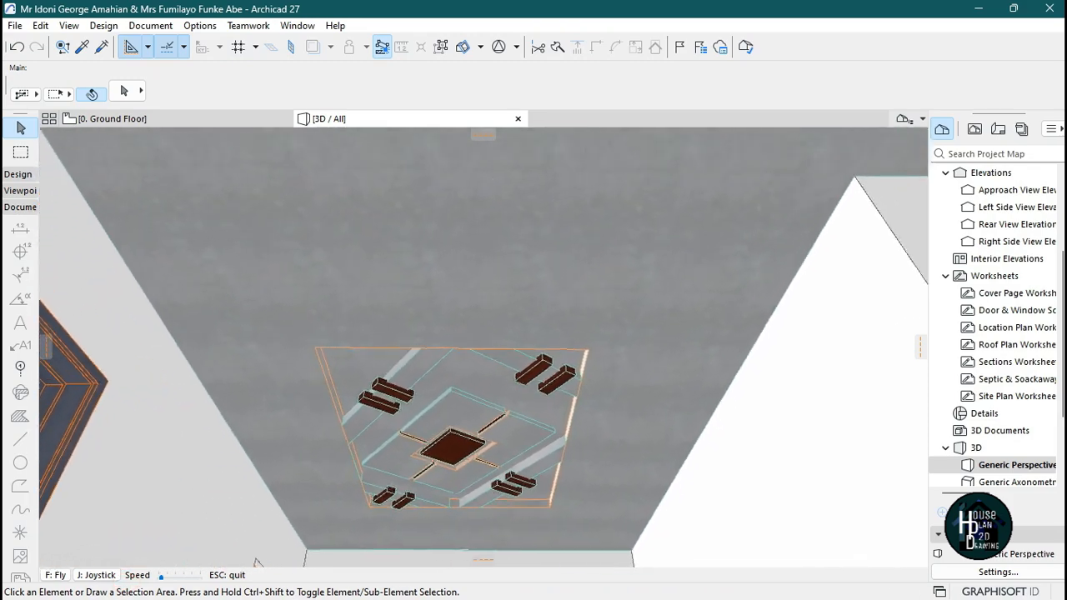
key("Escape")
left_click(165, 120)
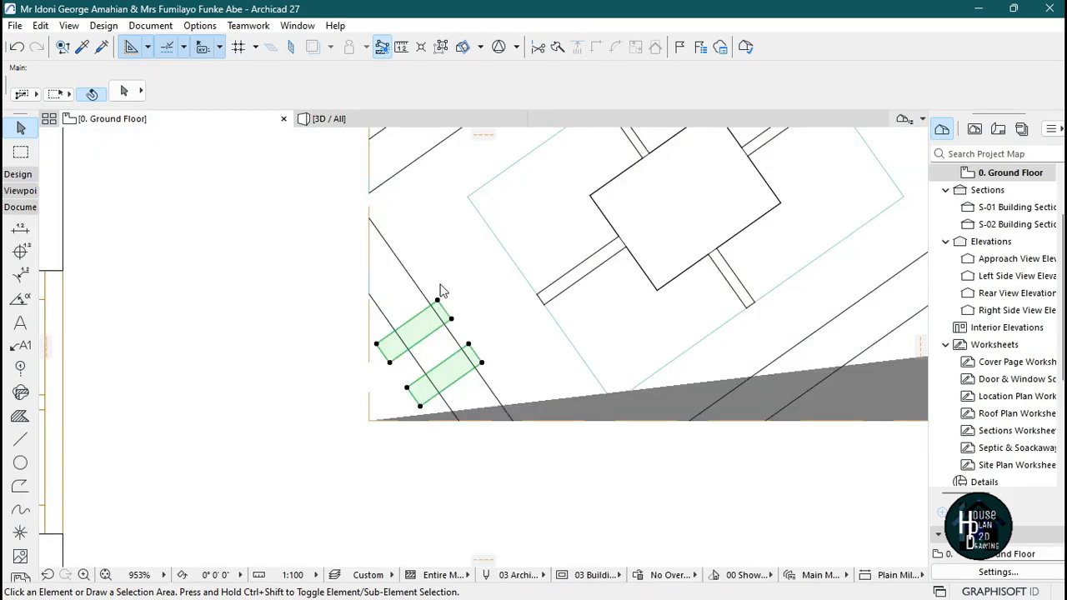
scroll(441, 292, "down", 5)
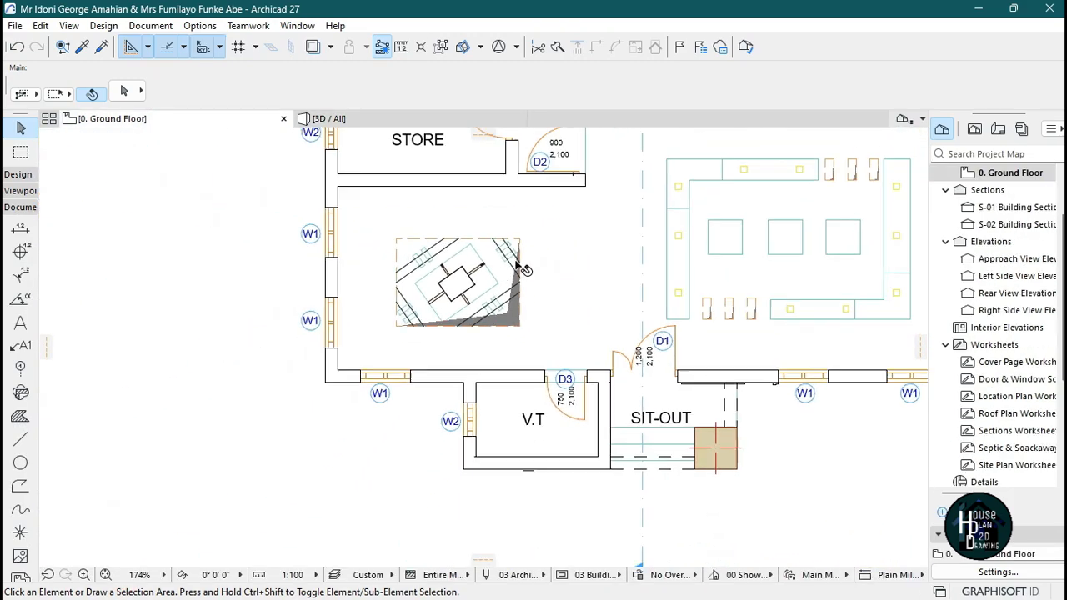
scroll(524, 268, "up", 2)
left_click(383, 118)
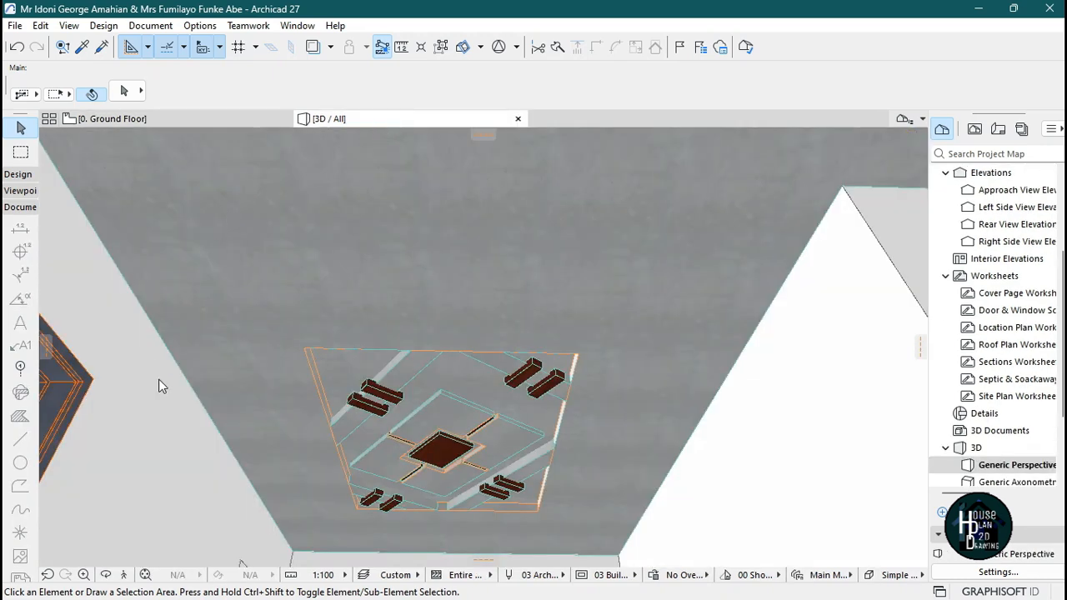
left_click(124, 574)
key("Down")
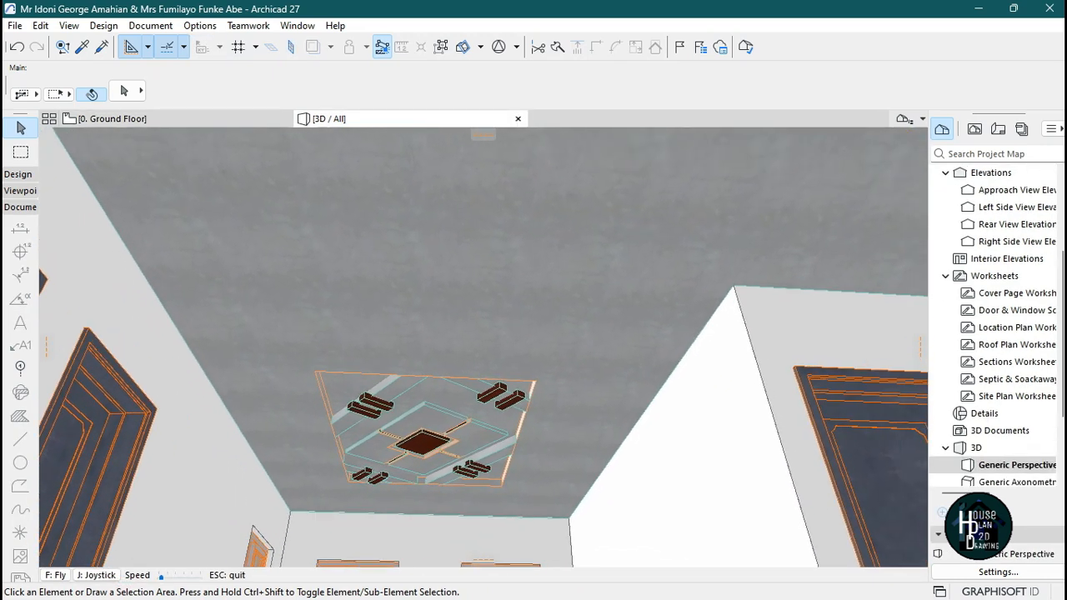
key("Escape")
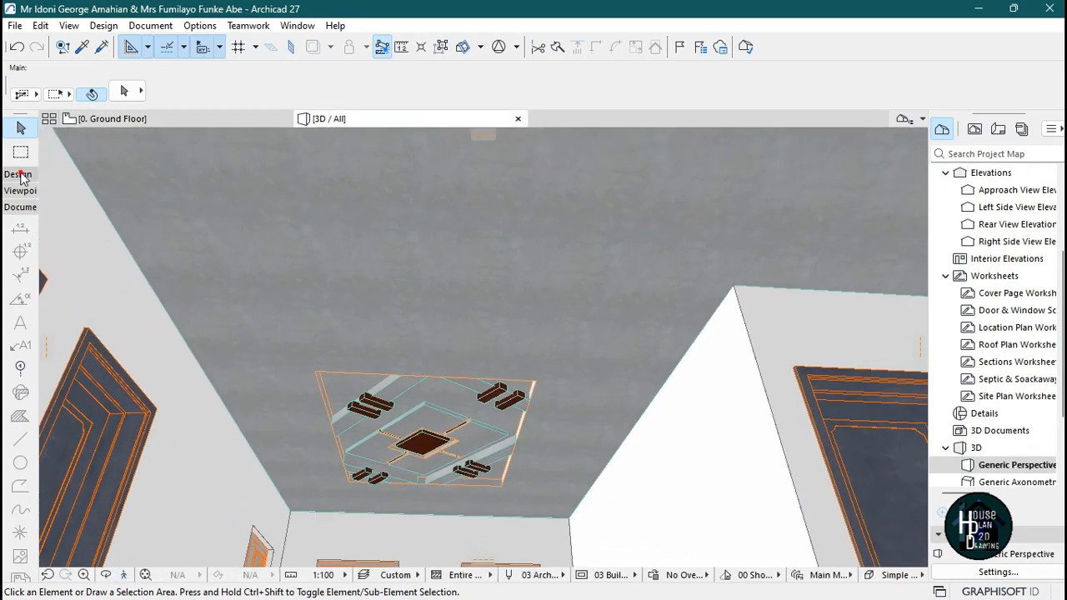
Choose Recessed Spot 27 from the Interior Lamps library with the Lamp tool and place a spot lamp on the ceiling.
left_click(18, 175)
left_click(19, 523)
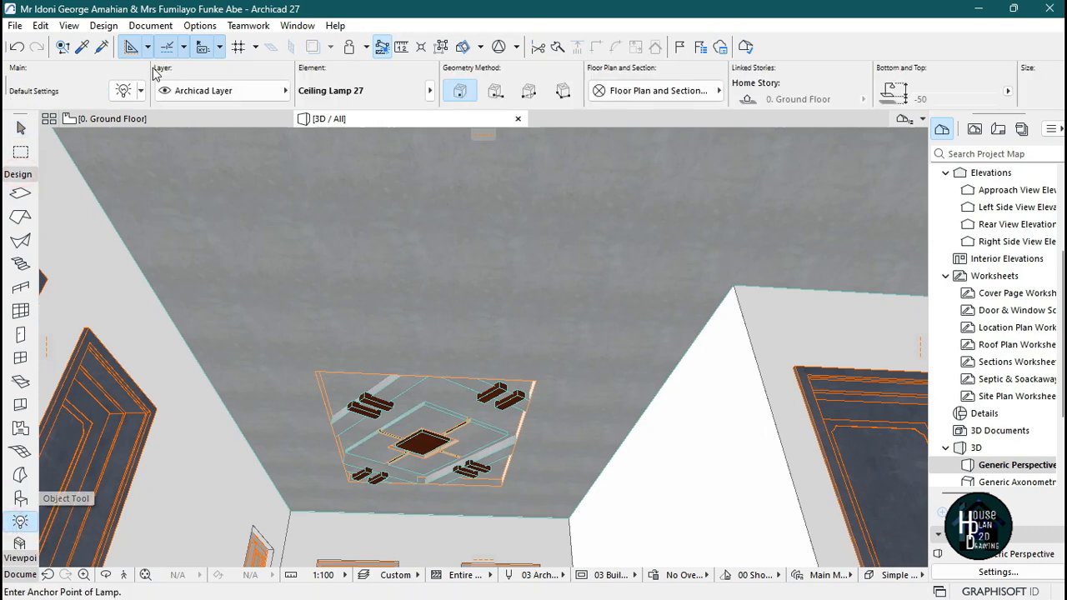
left_click(125, 90)
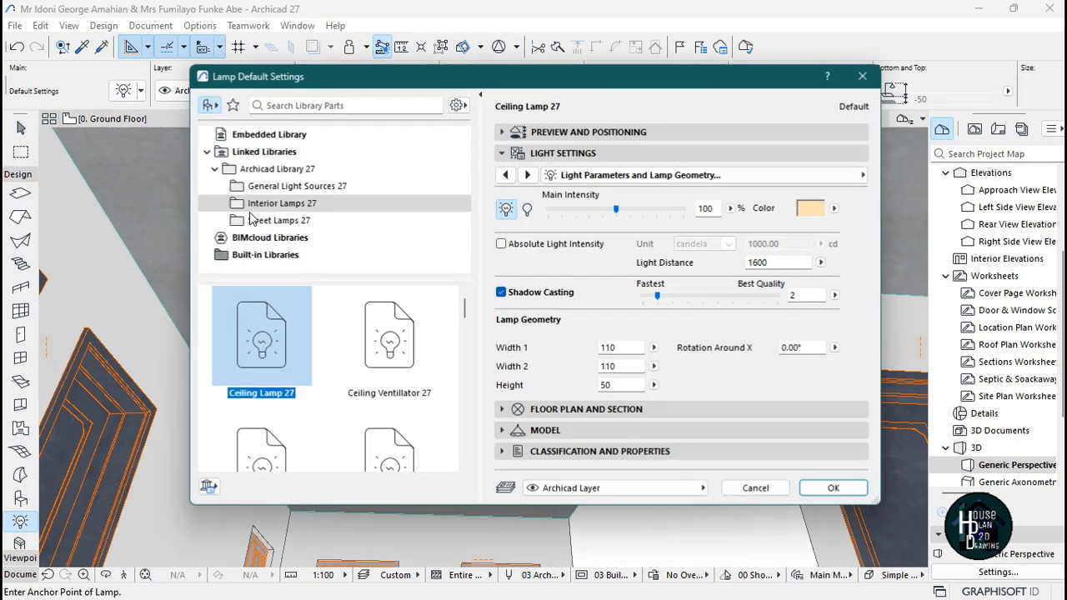
scroll(373, 378, "down", 3)
scroll(372, 377, "down", 10)
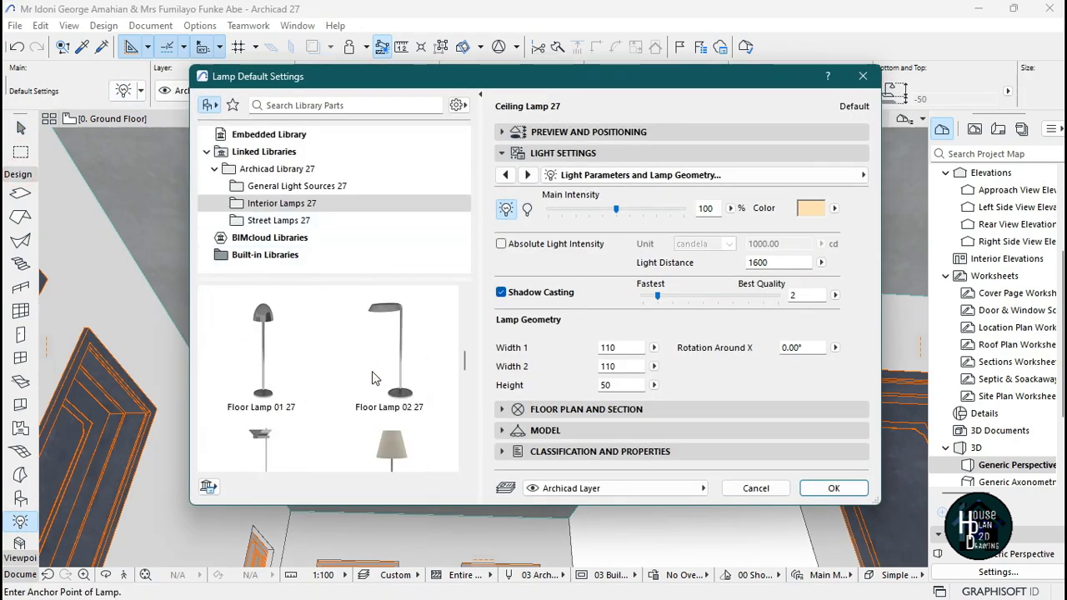
scroll(373, 380, "up", 1)
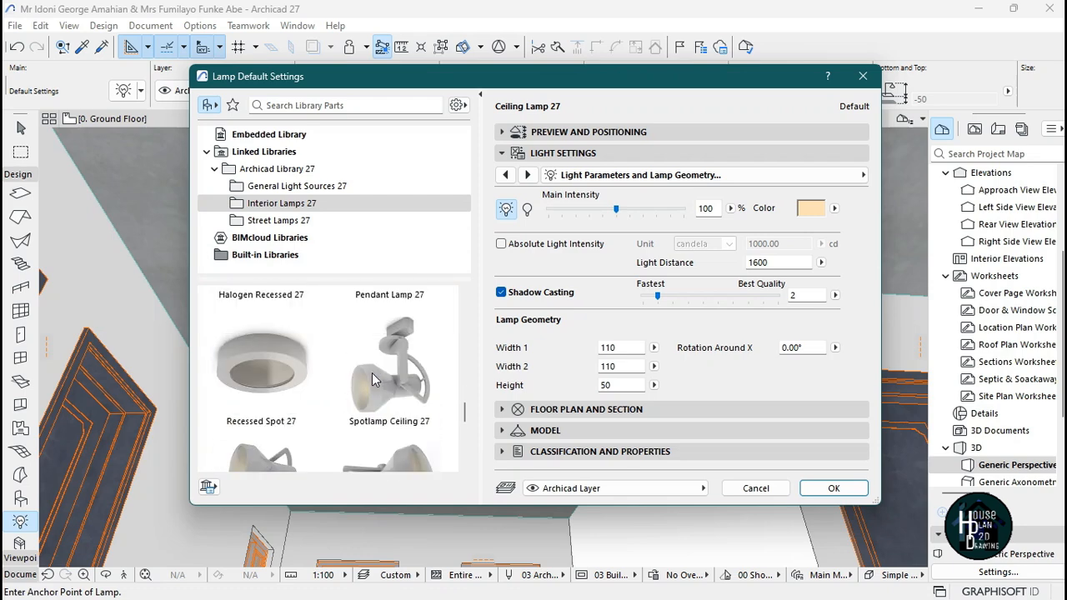
left_click(261, 358)
left_click(834, 489)
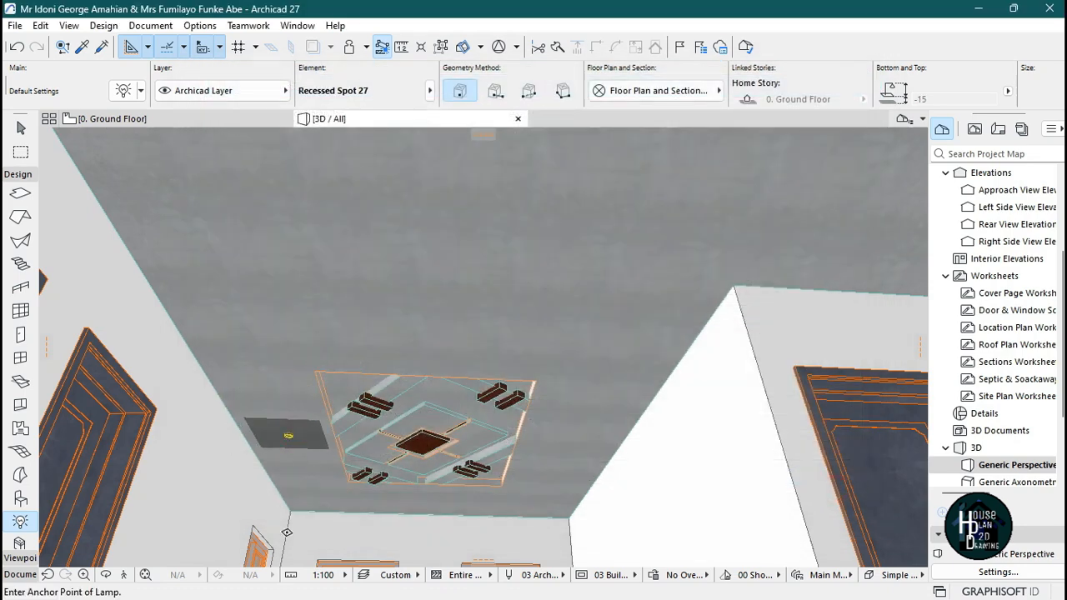
key("Escape")
Try to enlarge the spot lamp by stretching its outline on the floor plan, checking it in 3D.
left_click(163, 119)
scroll(517, 354, "down", 3)
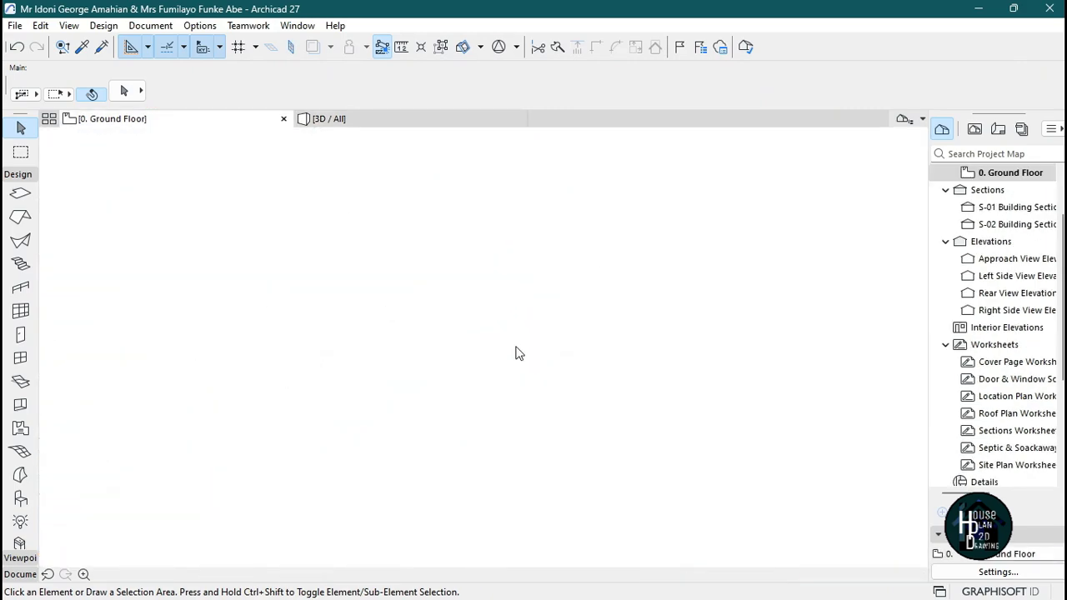
scroll(502, 310, "down", 1)
scroll(423, 367, "up", 3)
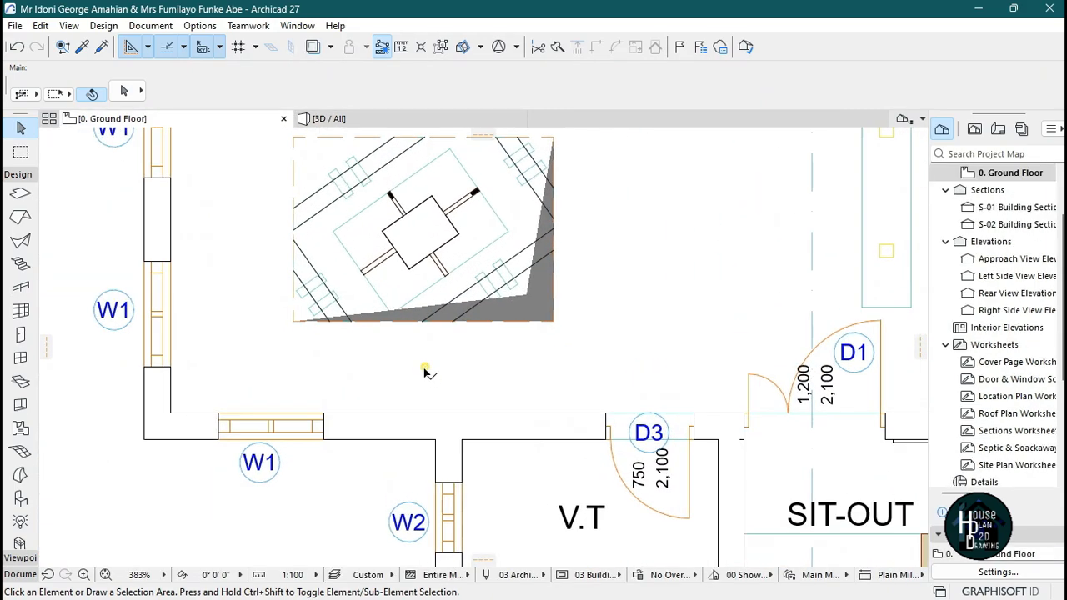
left_click(425, 370)
scroll(435, 372, "up", 5)
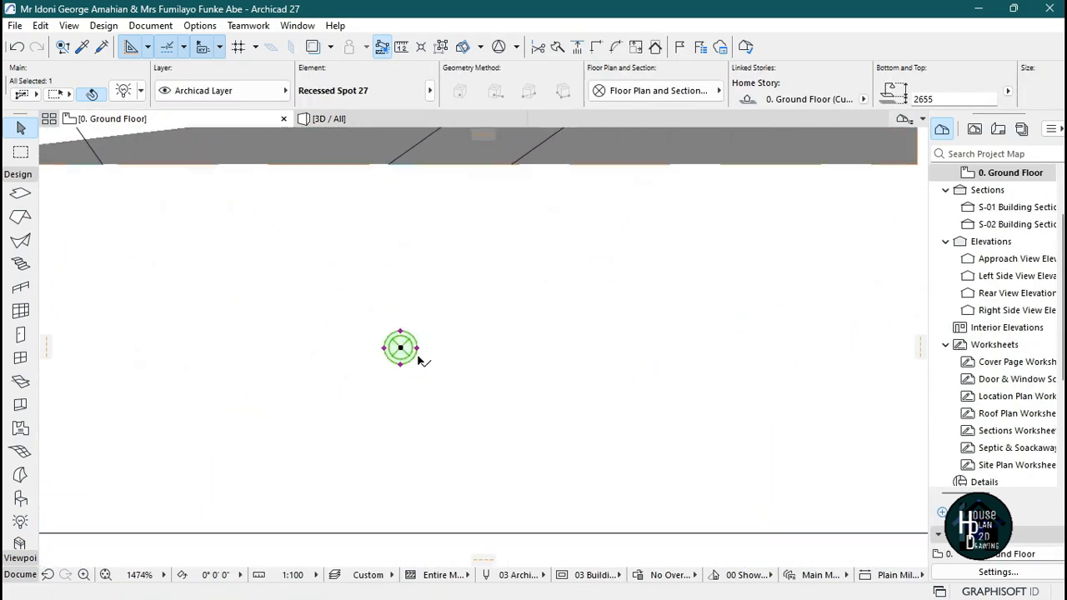
left_click(411, 342)
left_click(447, 343)
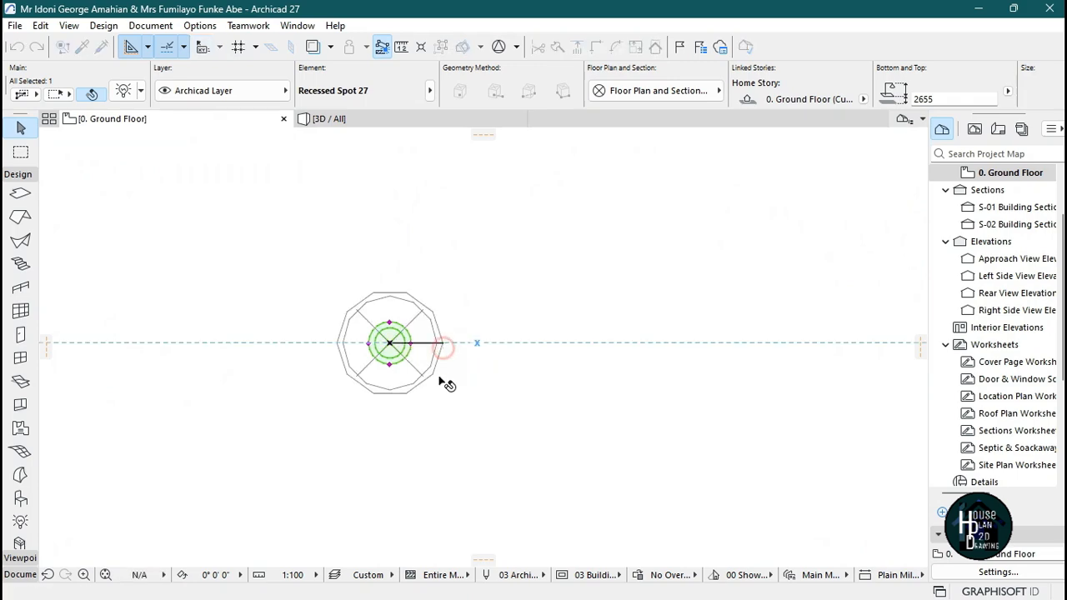
scroll(433, 367, "down", 5)
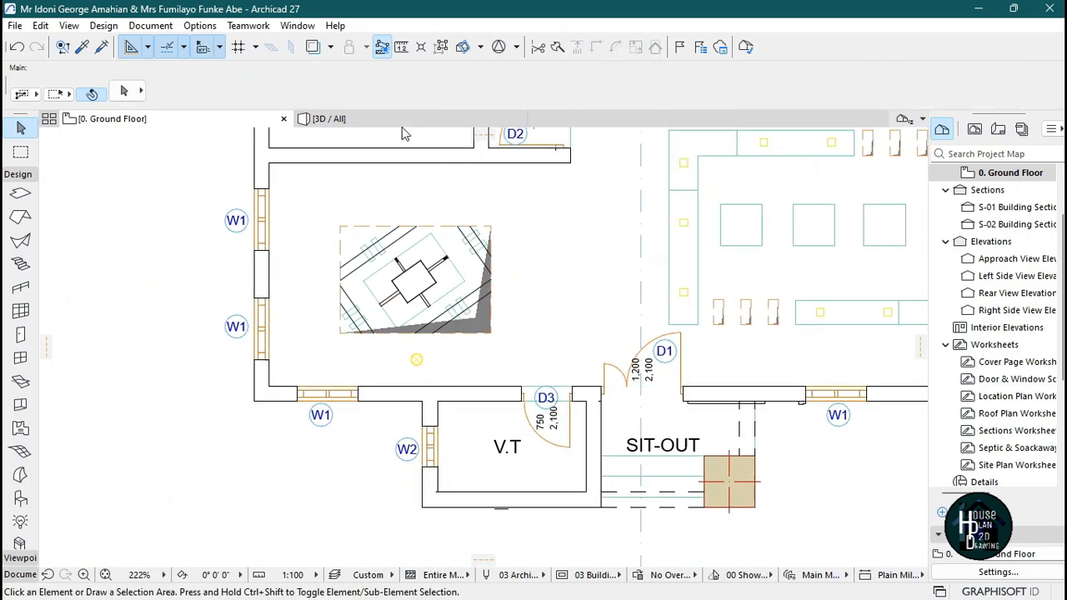
left_click(398, 119)
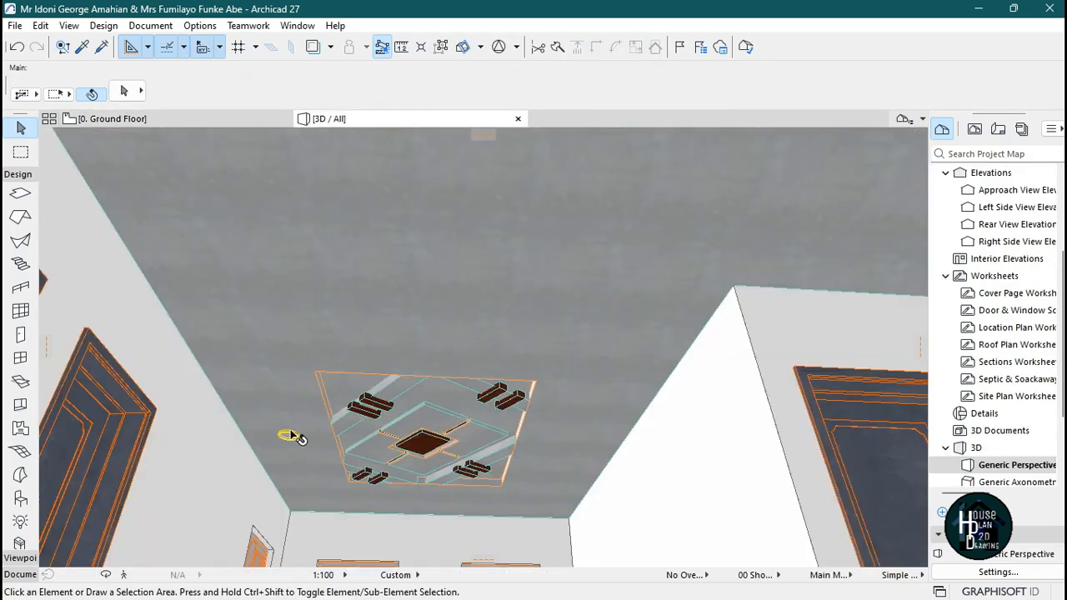
left_click(174, 118)
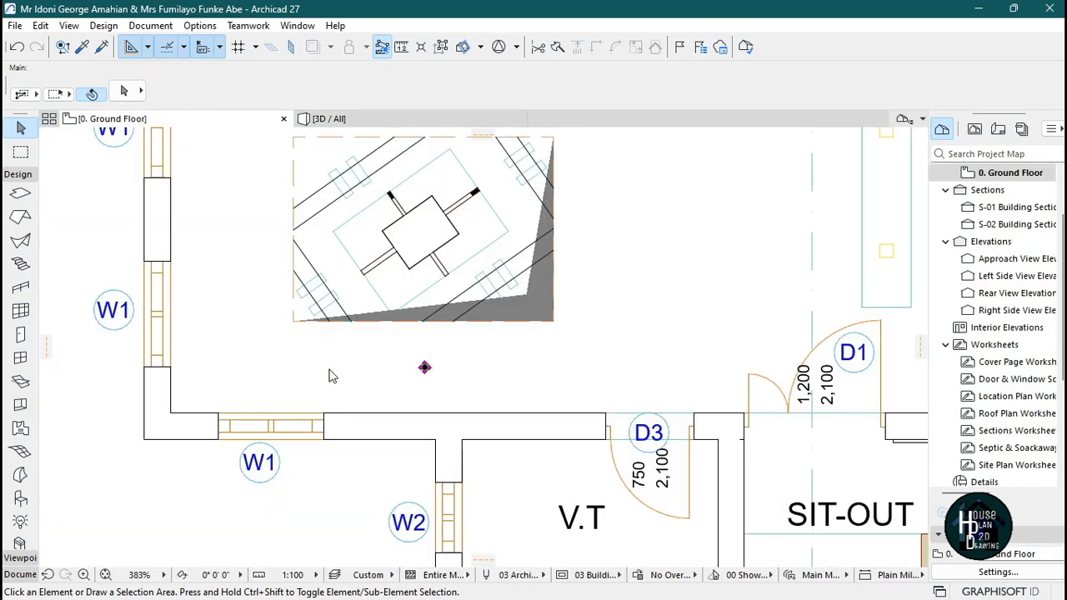
Stretch the spot lamp's width to about 62 on the floor plan.
scroll(417, 367, "up", 5)
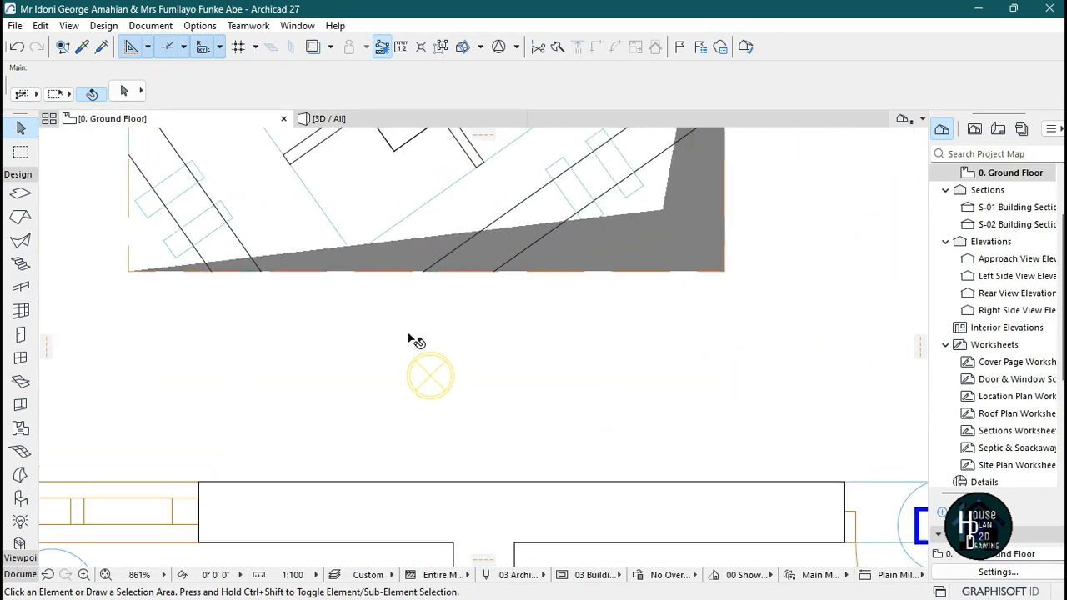
left_click(453, 405)
left_click(480, 401)
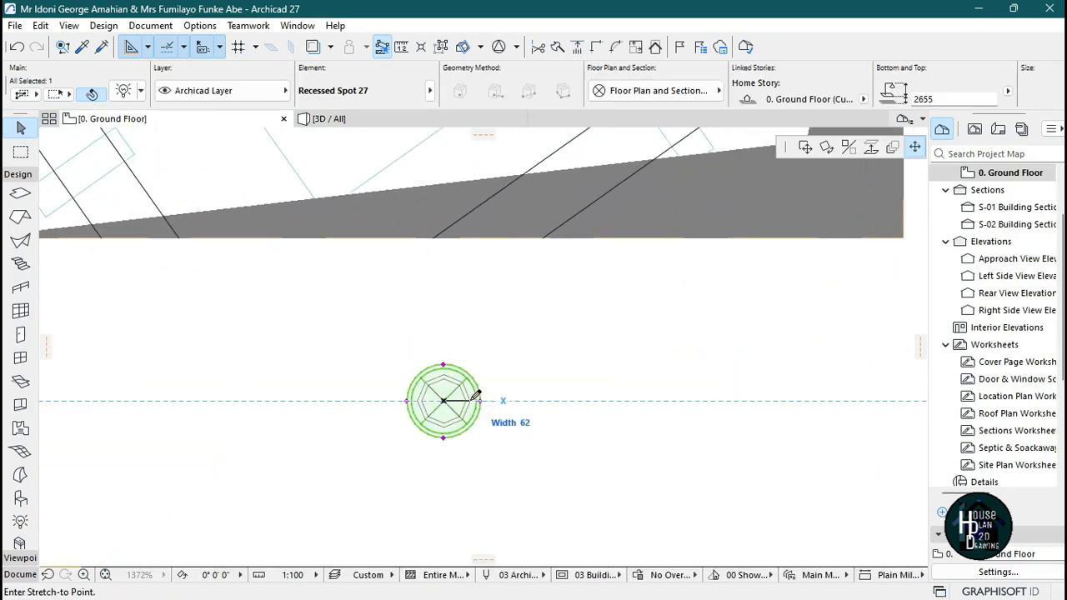
left_click(478, 395)
scroll(436, 393, "down", 3)
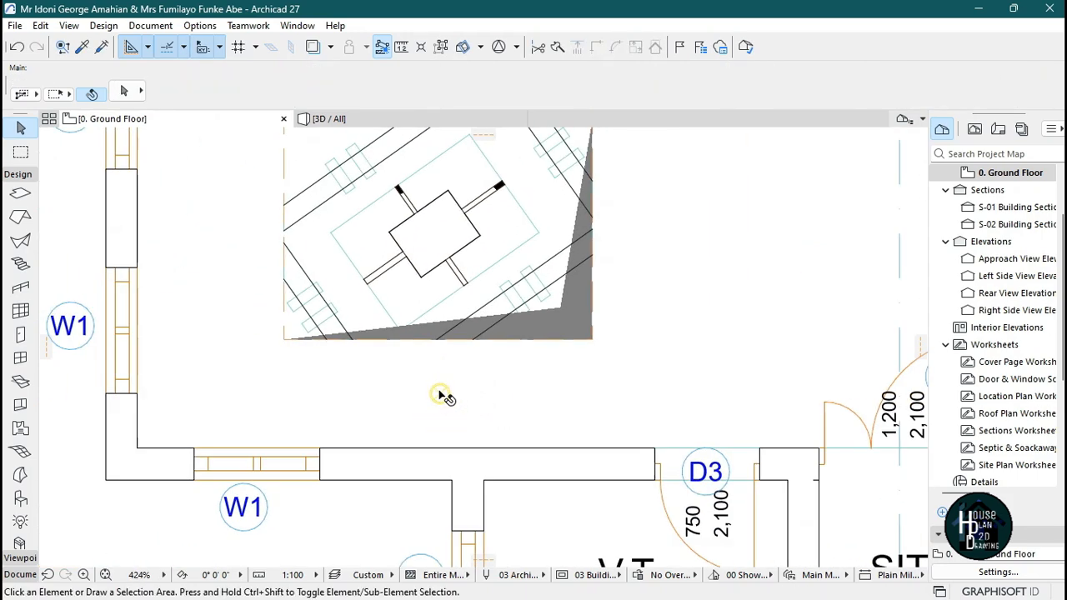
Drag copies of the spot lamp to form a row of three lamps along the living room's lower side.
key("ctrl+shift+d")
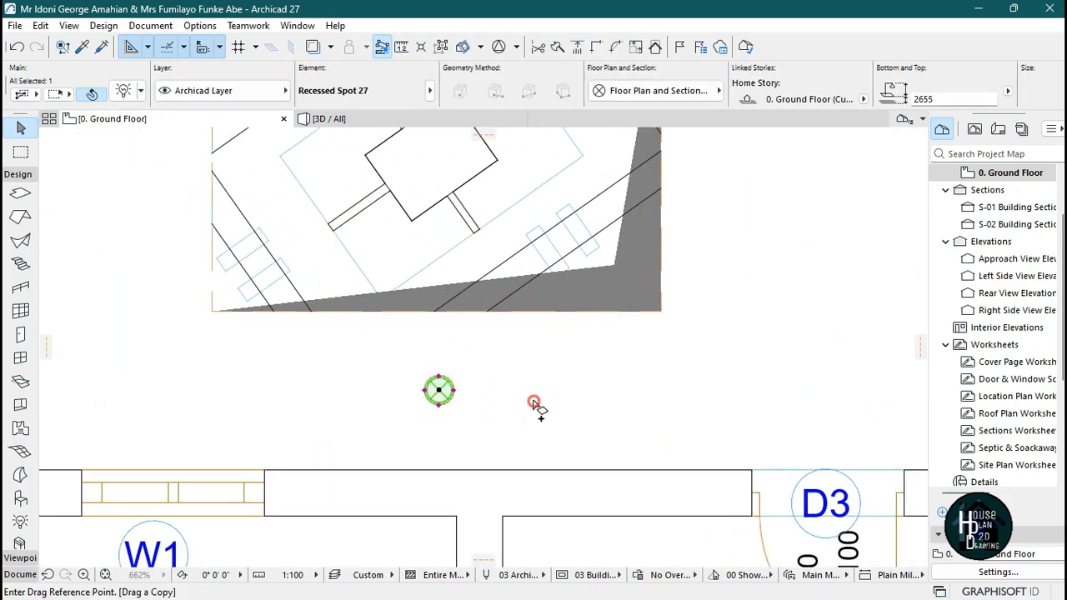
left_click(536, 405)
scroll(250, 427, "down", 2)
left_click(221, 411)
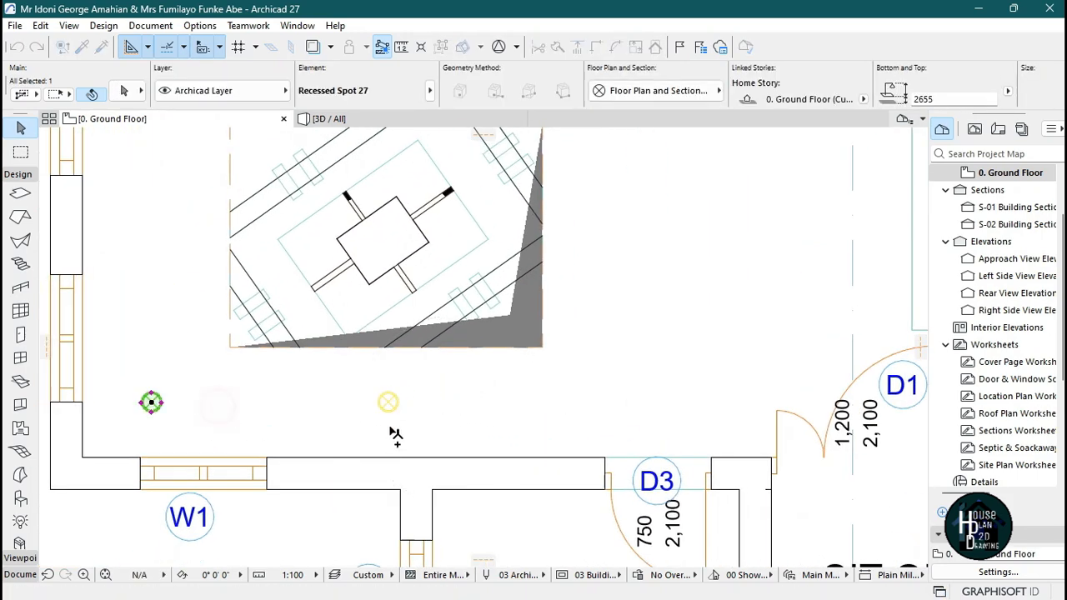
key("ctrl+shift+d")
left_click(306, 426)
left_click(817, 409)
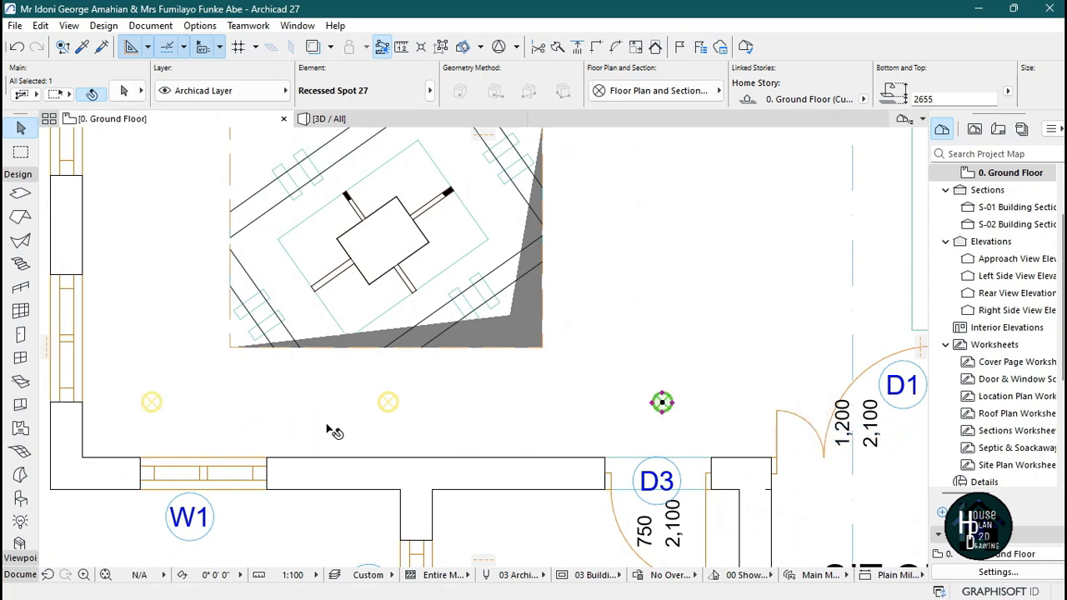
Copy the row of three spot lamps up to the upper side of the room.
left_click(387, 402, "shift")
key("ctrl+shift+d")
scroll(543, 476, "down", 2)
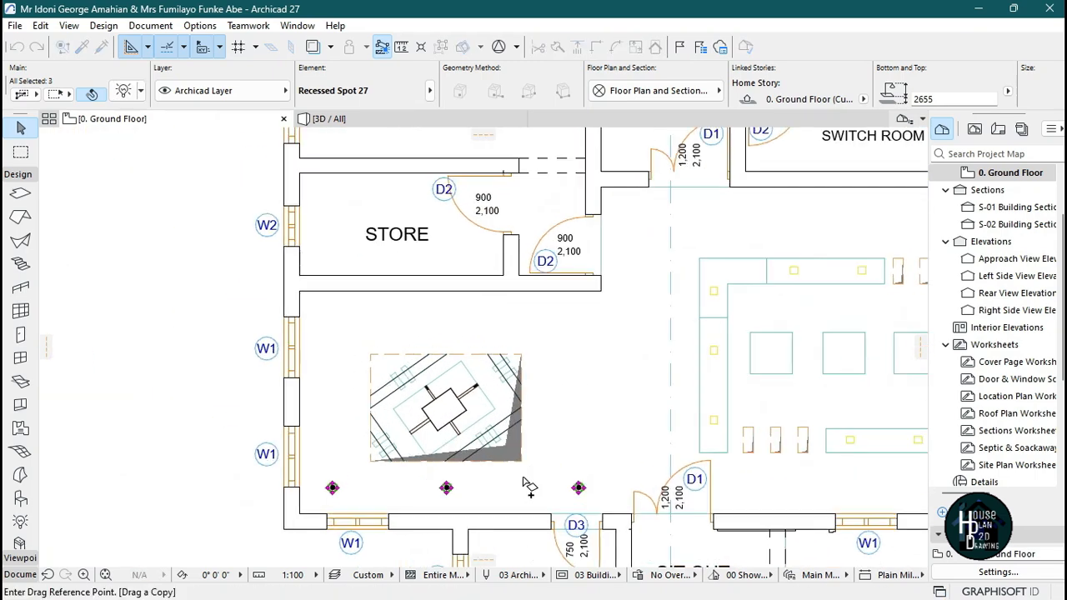
left_click(523, 478)
left_click(526, 326)
Place a copy of a corner spot lamp at the middle of the room's left side.
left_click(331, 487)
key("ctrl+shift+d")
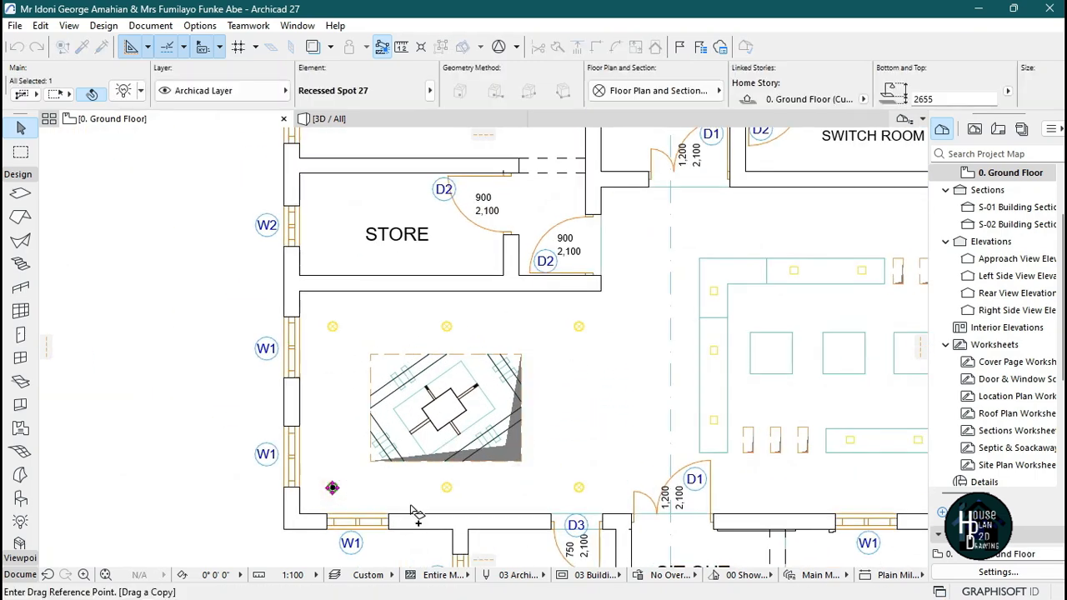
left_click(410, 505)
key("Escape")
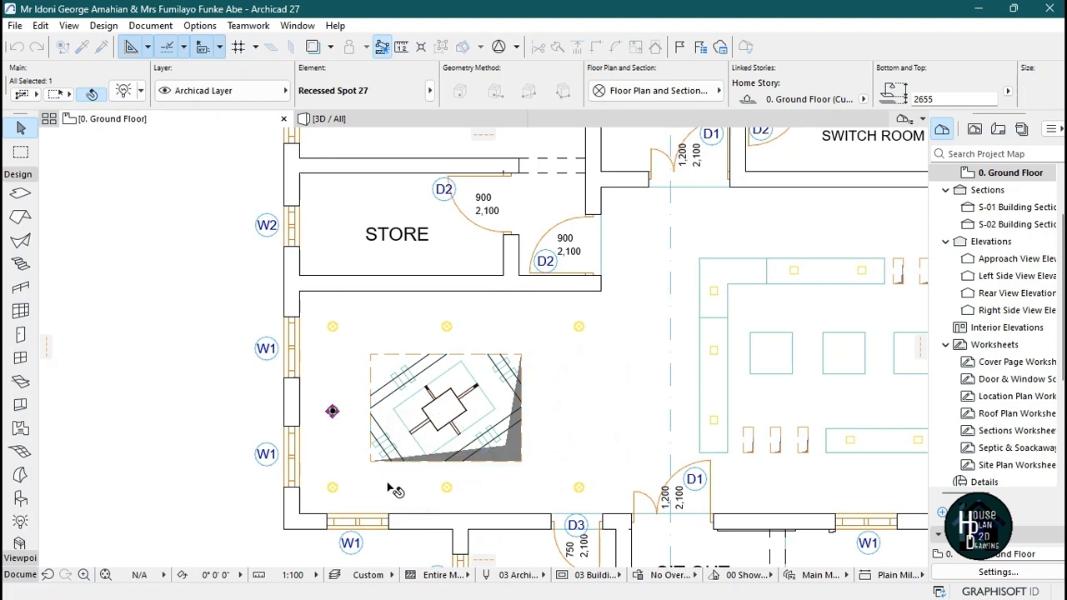
Copy spot lamps 3404 to the right and 1100 up to fill the right side of the lamp ring.
key("ctrl+shift+d")
left_click(383, 486)
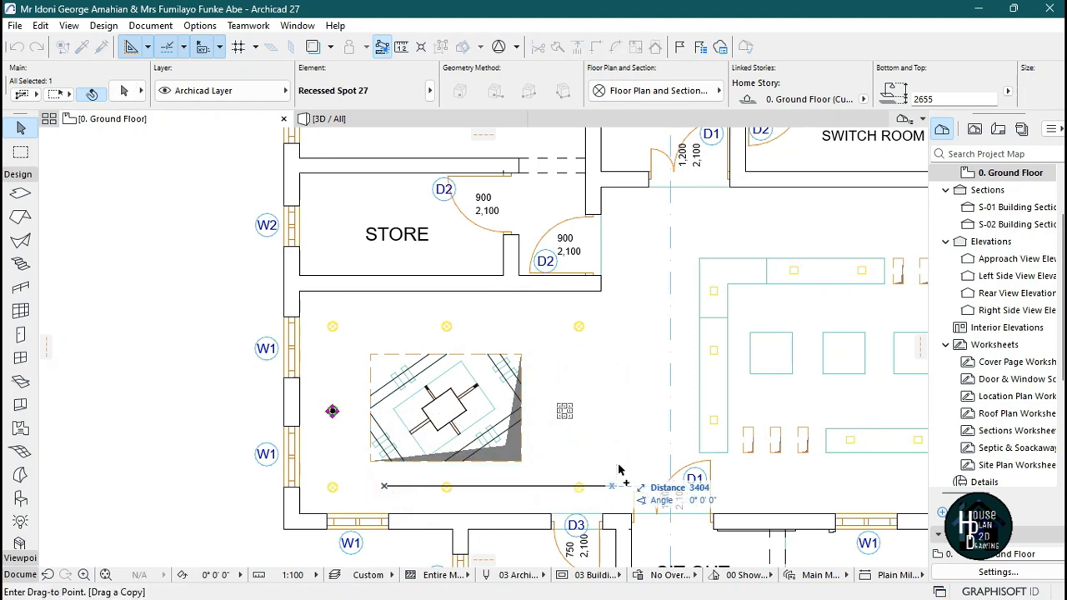
left_click(594, 487)
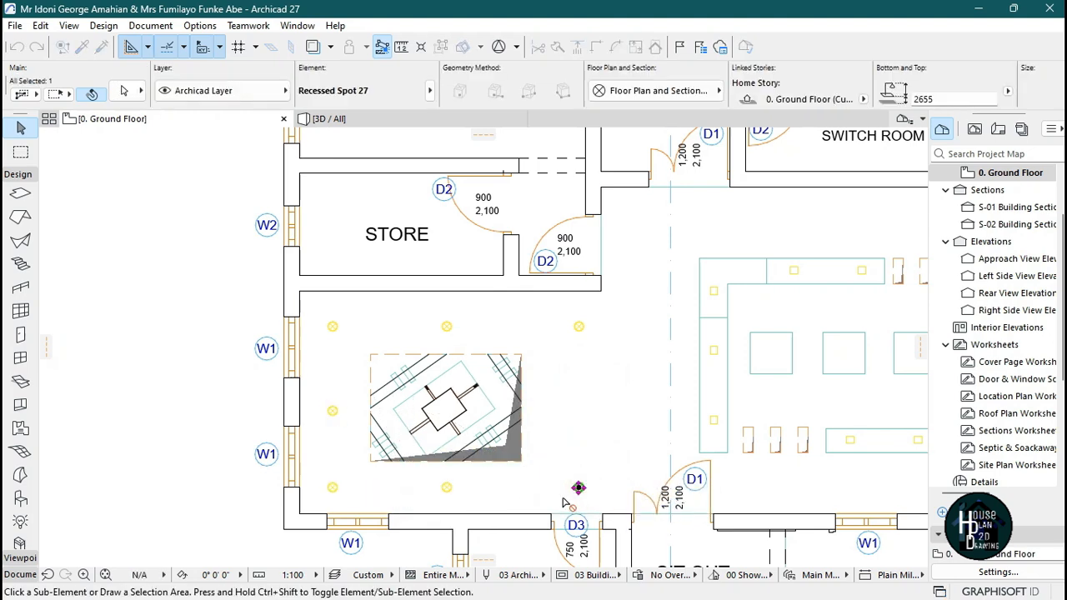
key("ctrl+shift+d")
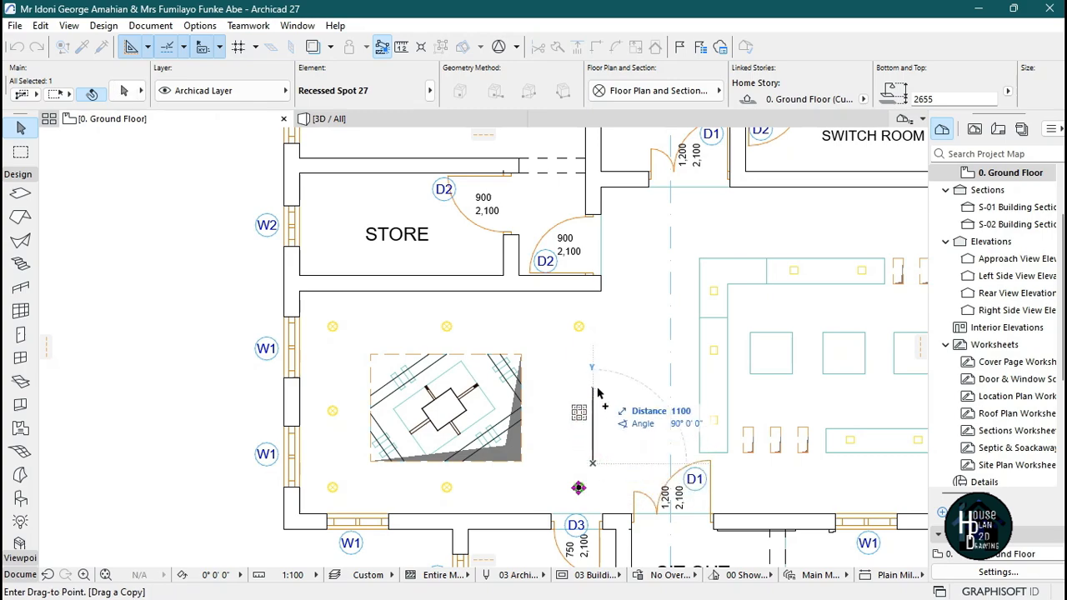
left_click(597, 389)
key("Escape")
Review the lamp layout around the ceiling on the floor plan and in the 3D view.
scroll(427, 370, "down", 4)
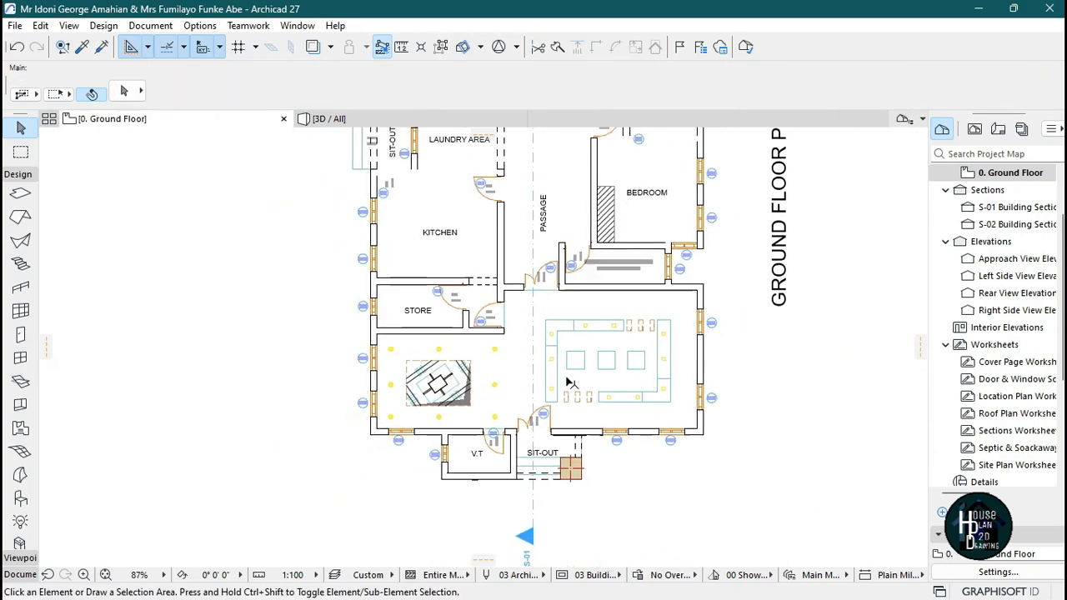
scroll(569, 383, "up", 4)
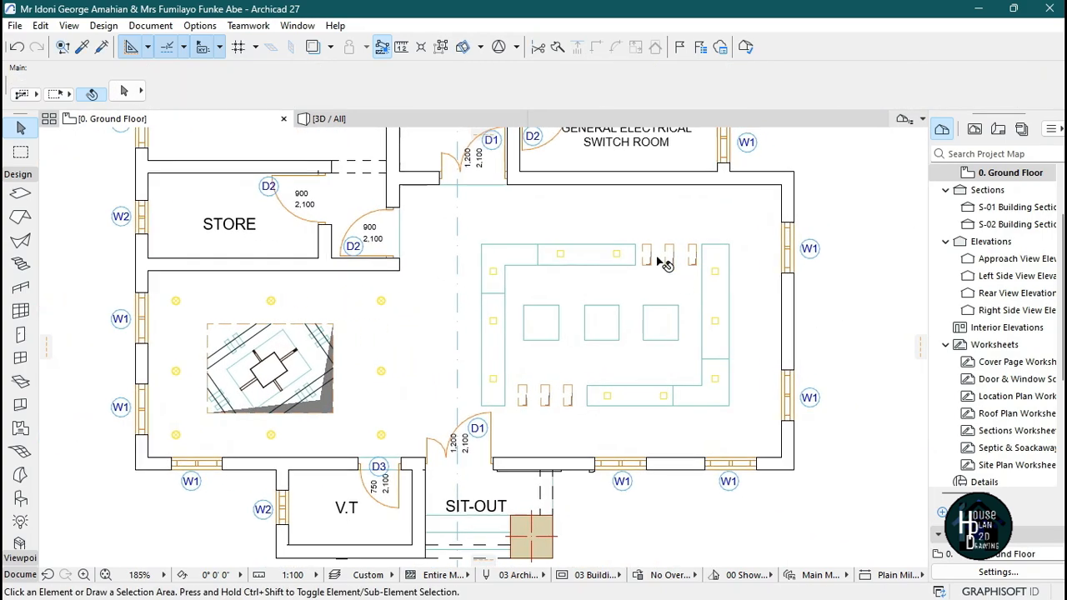
scroll(664, 263, "up", 1)
scroll(440, 365, "down", 3)
scroll(486, 373, "up", 2)
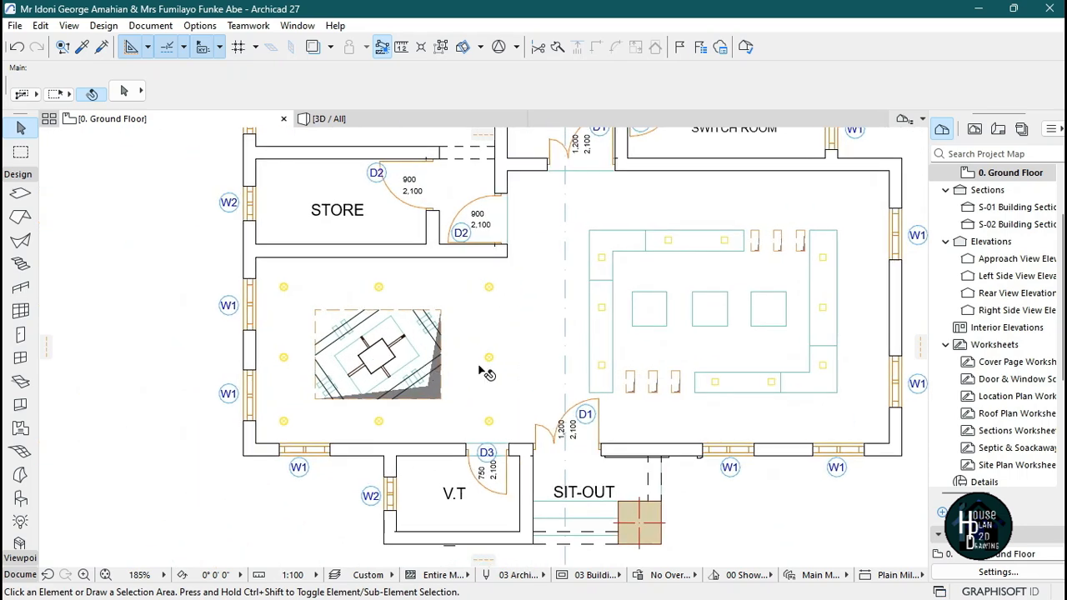
left_click(402, 117)
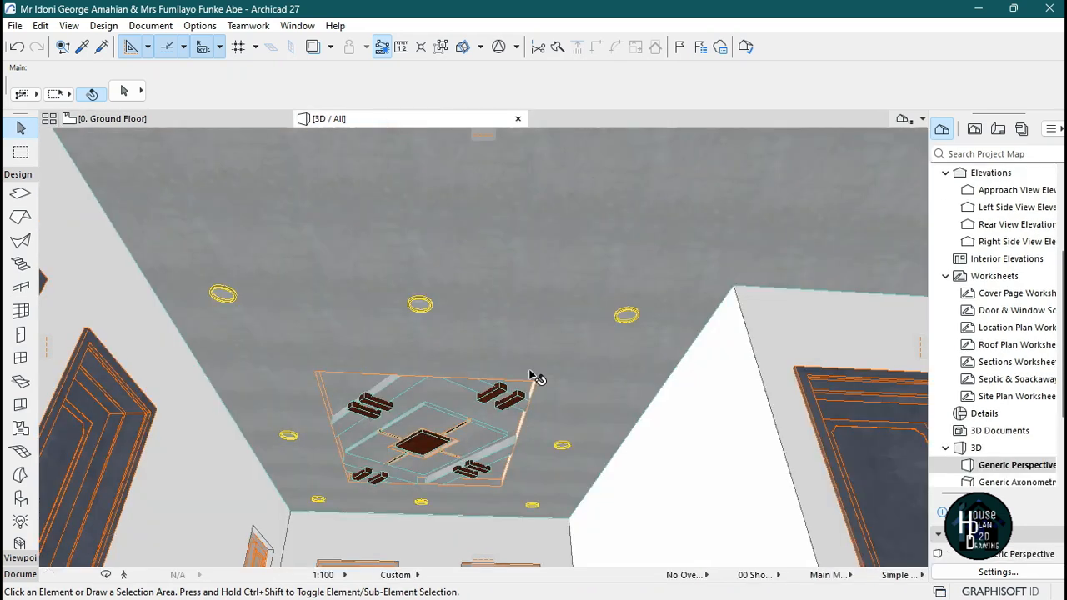
left_click(125, 574)
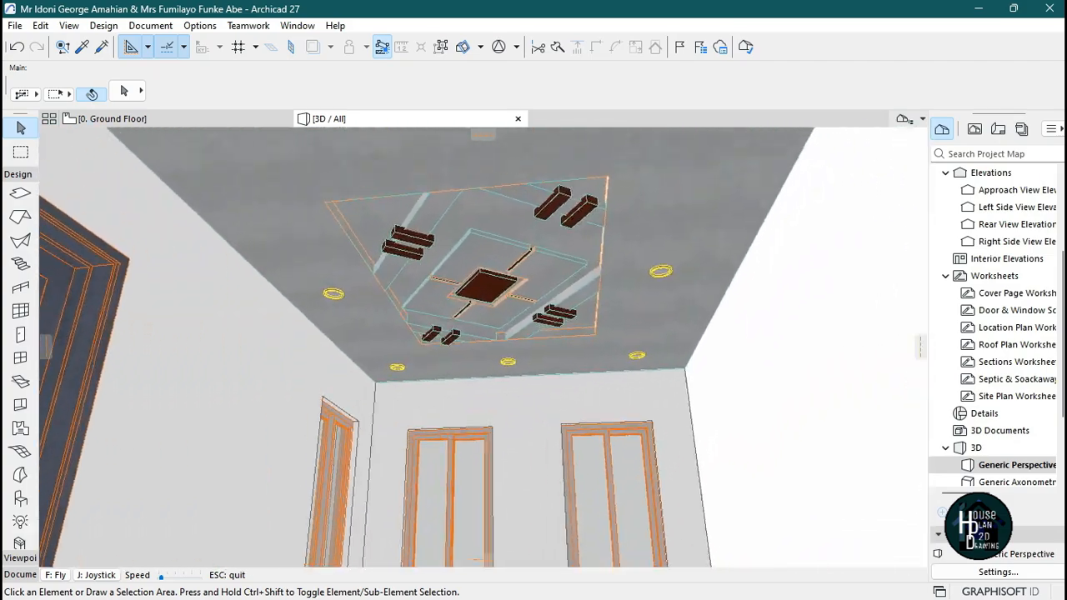
key("Escape")
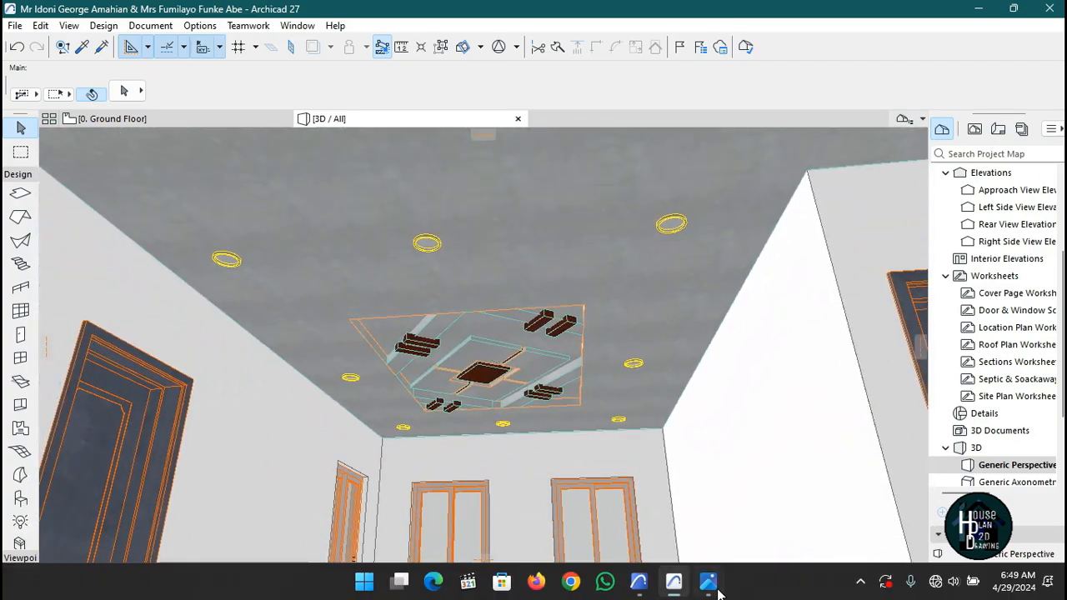
Compare the model with the reference ceiling image in Photos, then explore the ceiling in 3D.
left_click(709, 594)
mouse_move(1057, 309)
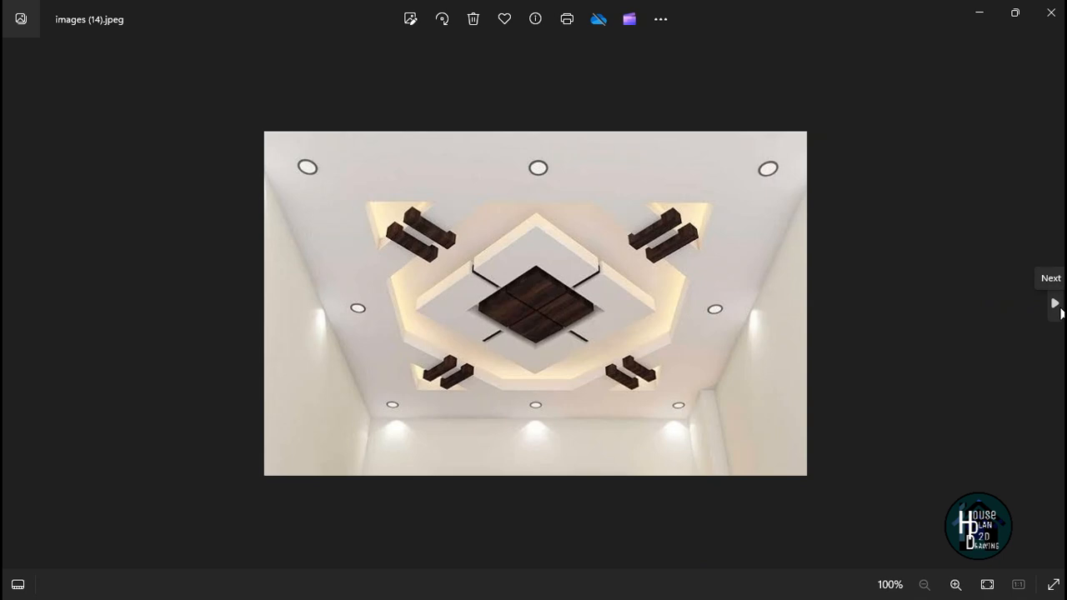
left_click(1057, 307)
left_click(19, 302)
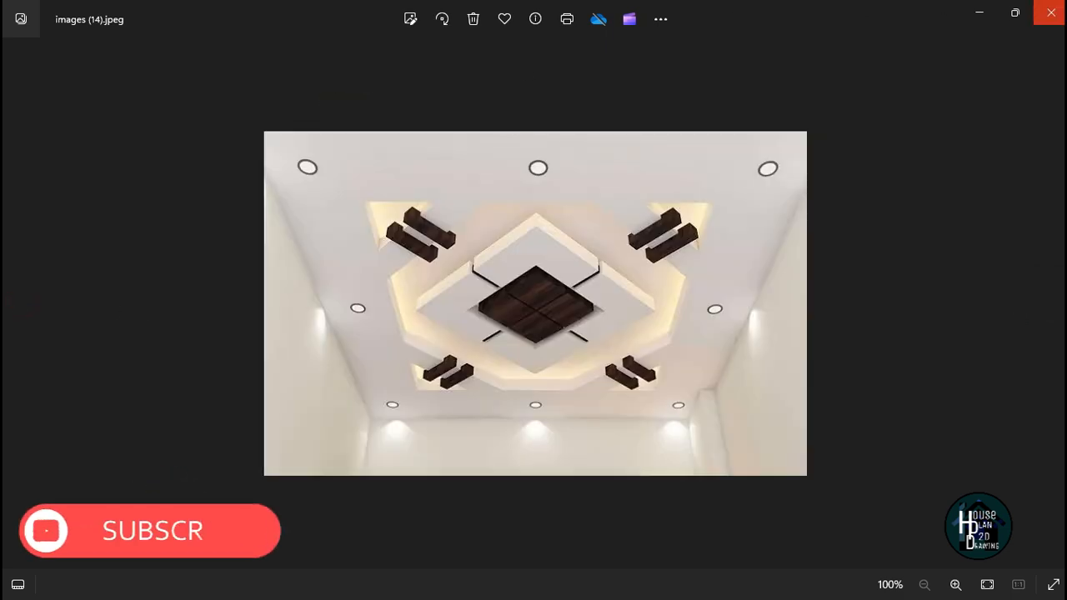
left_click(991, 15)
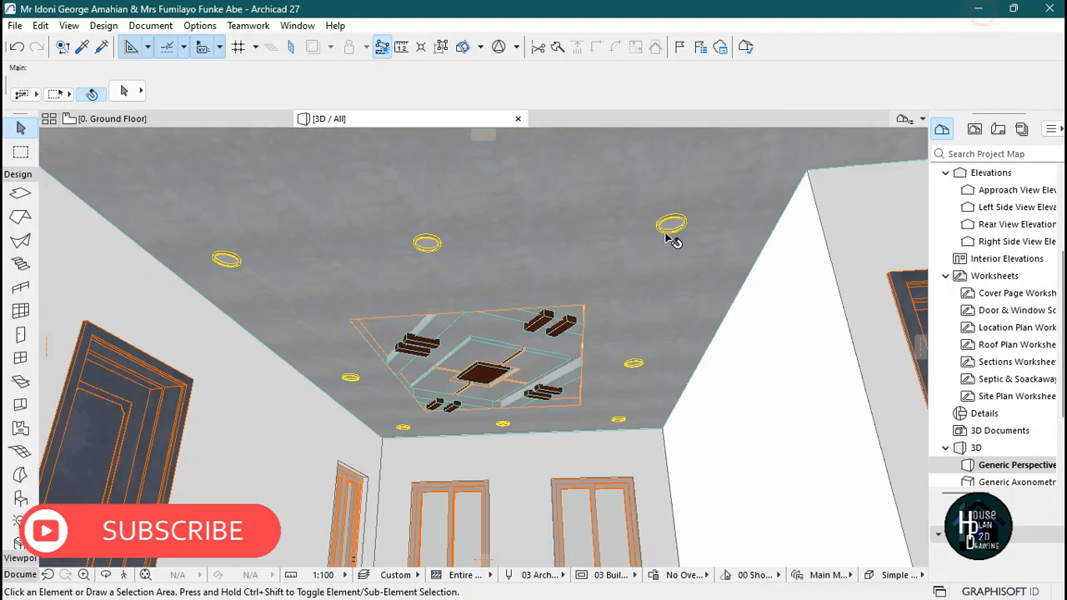
left_click(121, 575)
key("Up")
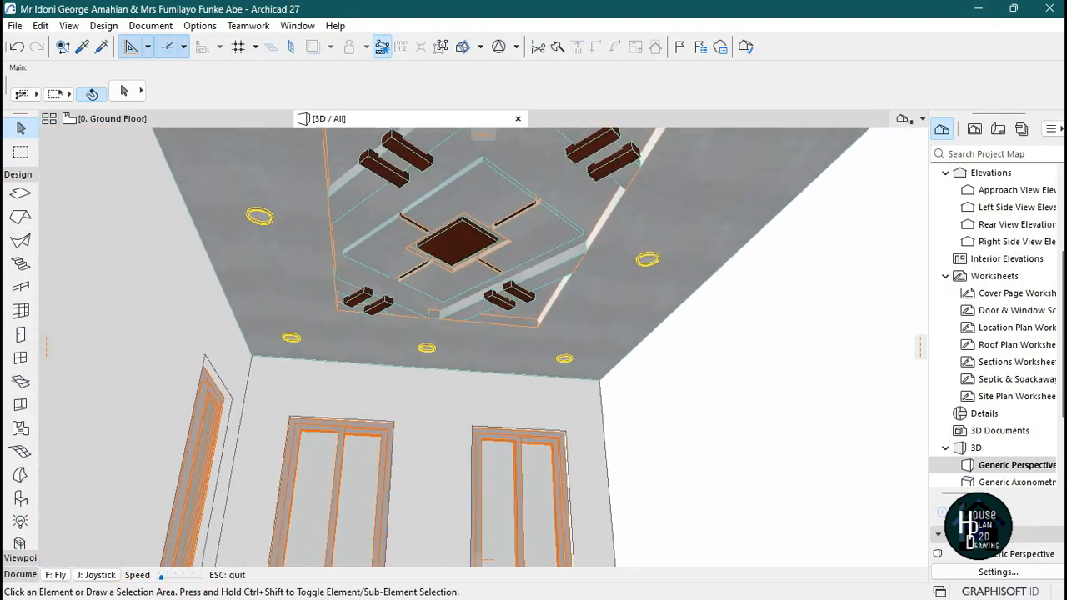